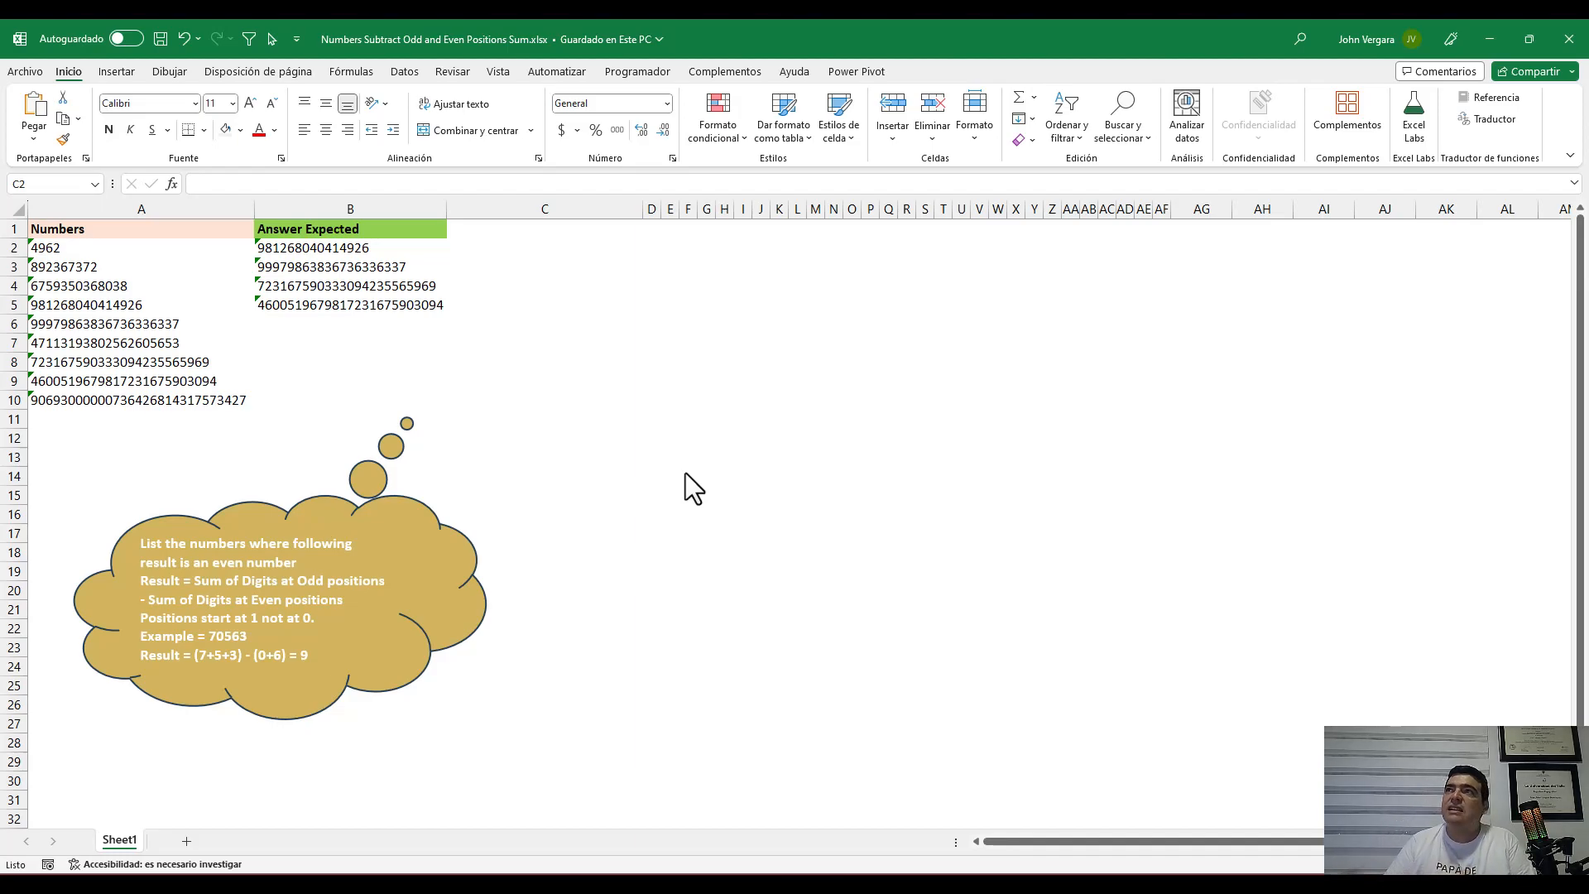
# Enter the example digits 7, 0, 5, 6 and 3 in separate cells from F2 to J2
pyautogui.press('Escape')
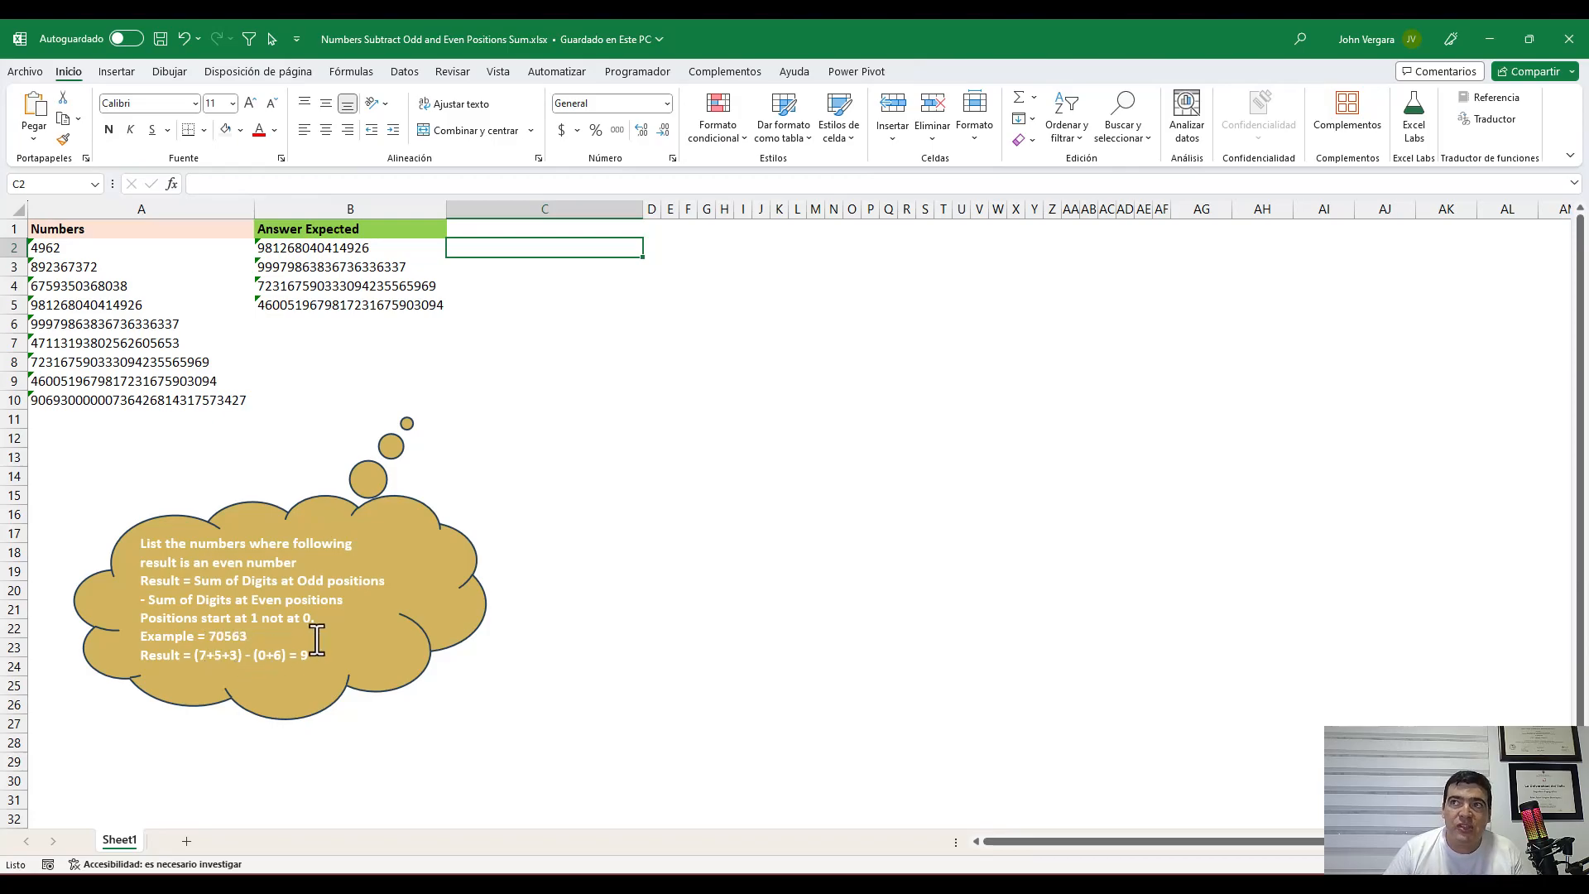
pyautogui.click(686, 250)
pyautogui.write('7')
pyautogui.press('Tab')
pyautogui.write('0')
pyautogui.press('Tab')
pyautogui.write('563')
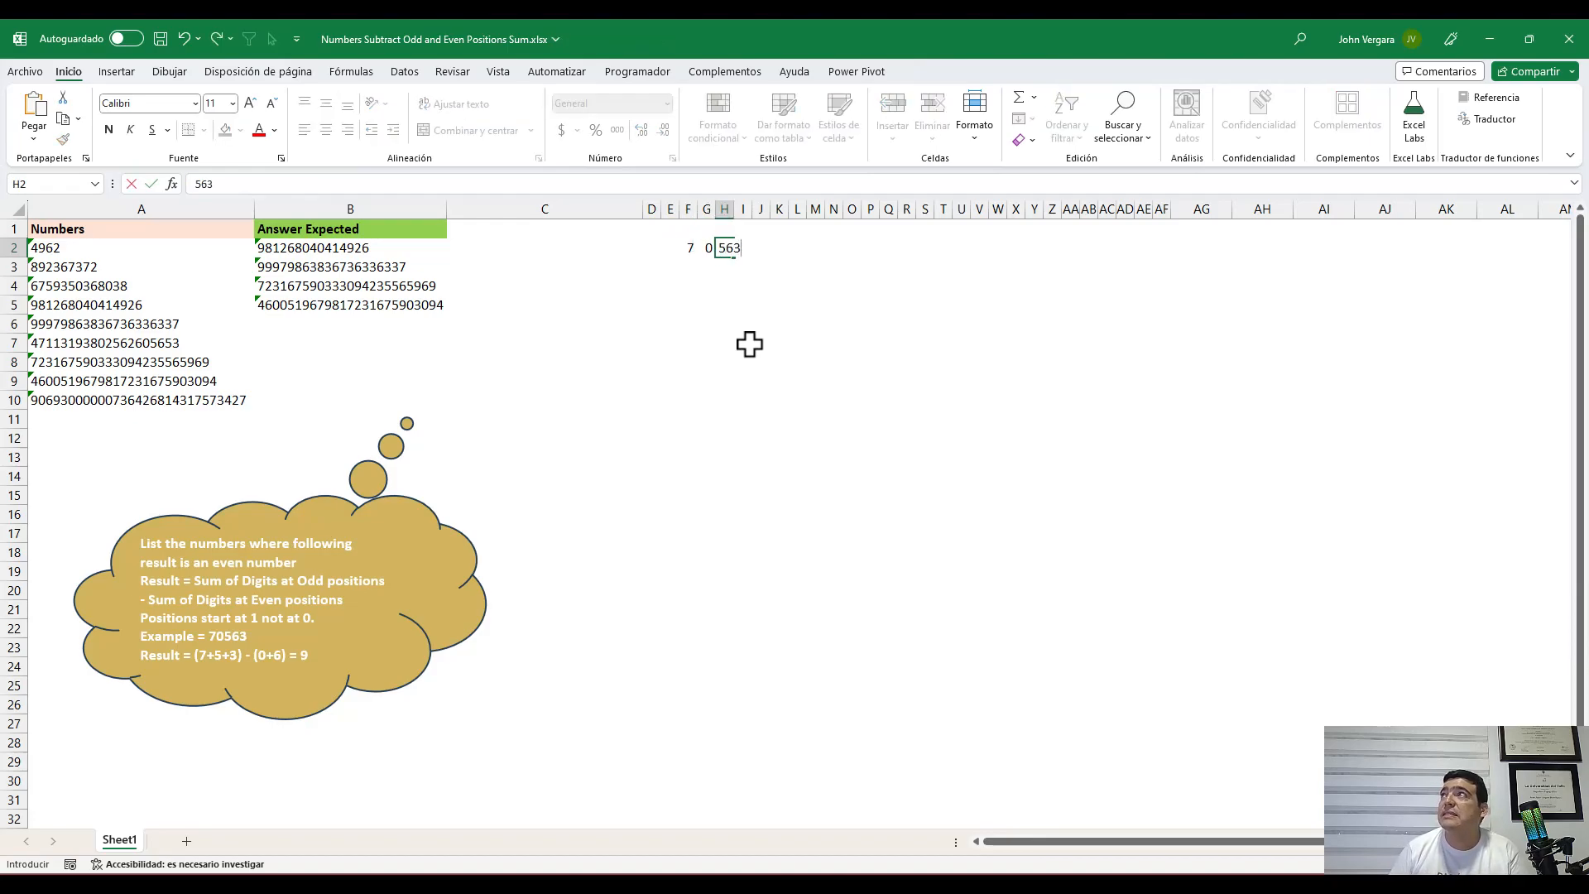
pyautogui.press('Escape')
pyautogui.write('5')
pyautogui.press('Tab')
pyautogui.write('6')
pyautogui.press('Tab')
pyautogui.write('3')
pyautogui.press('Down')
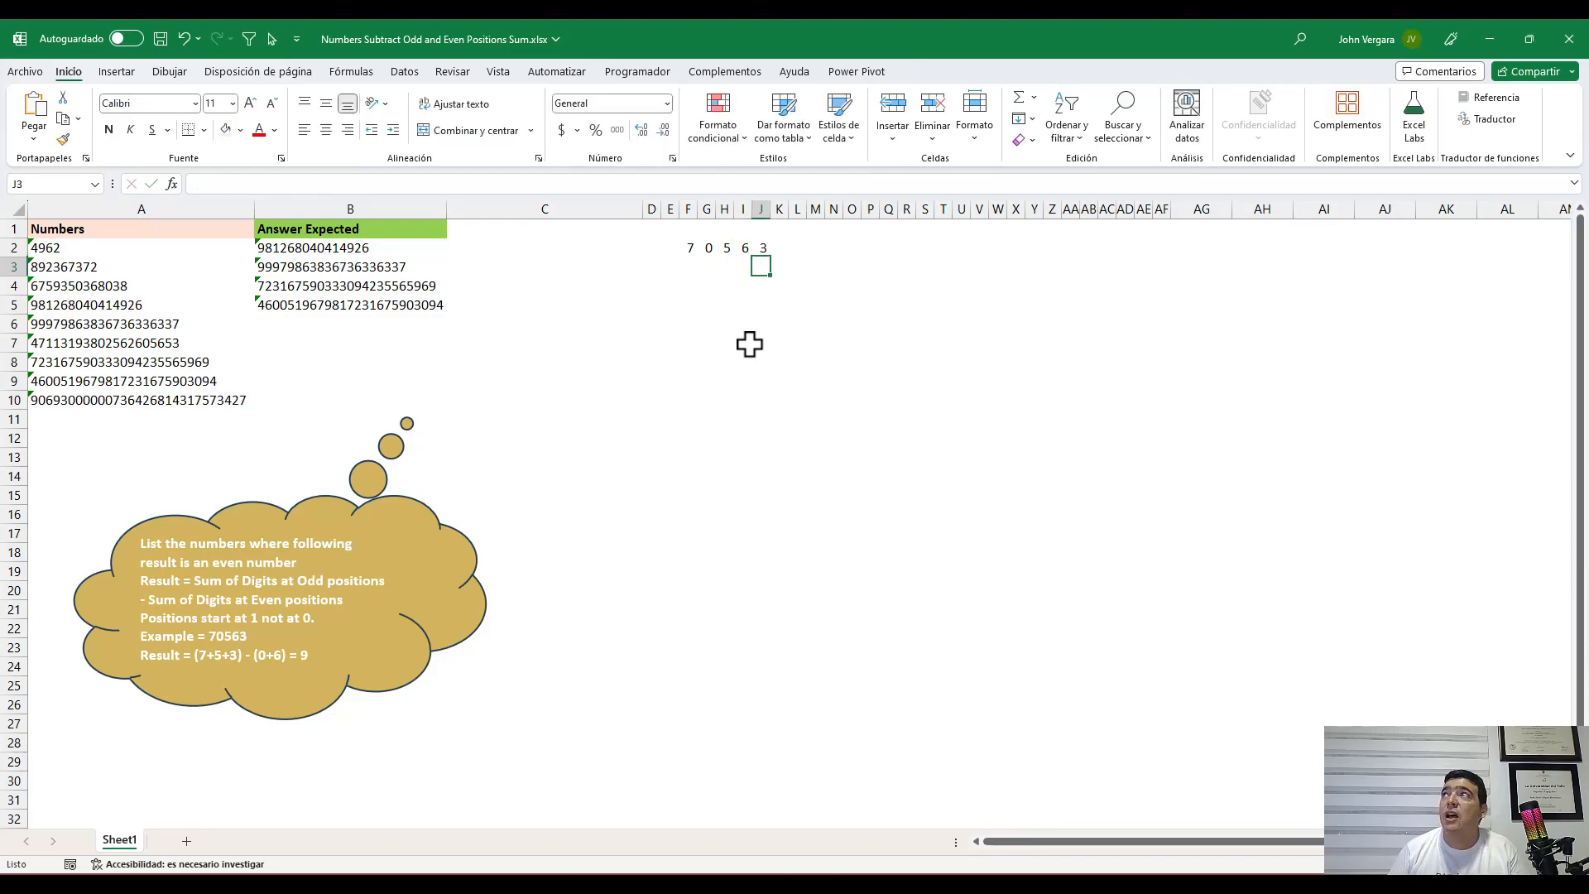
# Number the digit positions from 1 to 5 in cells F3 to J3, beneath the example digits
pyautogui.click(688, 267)
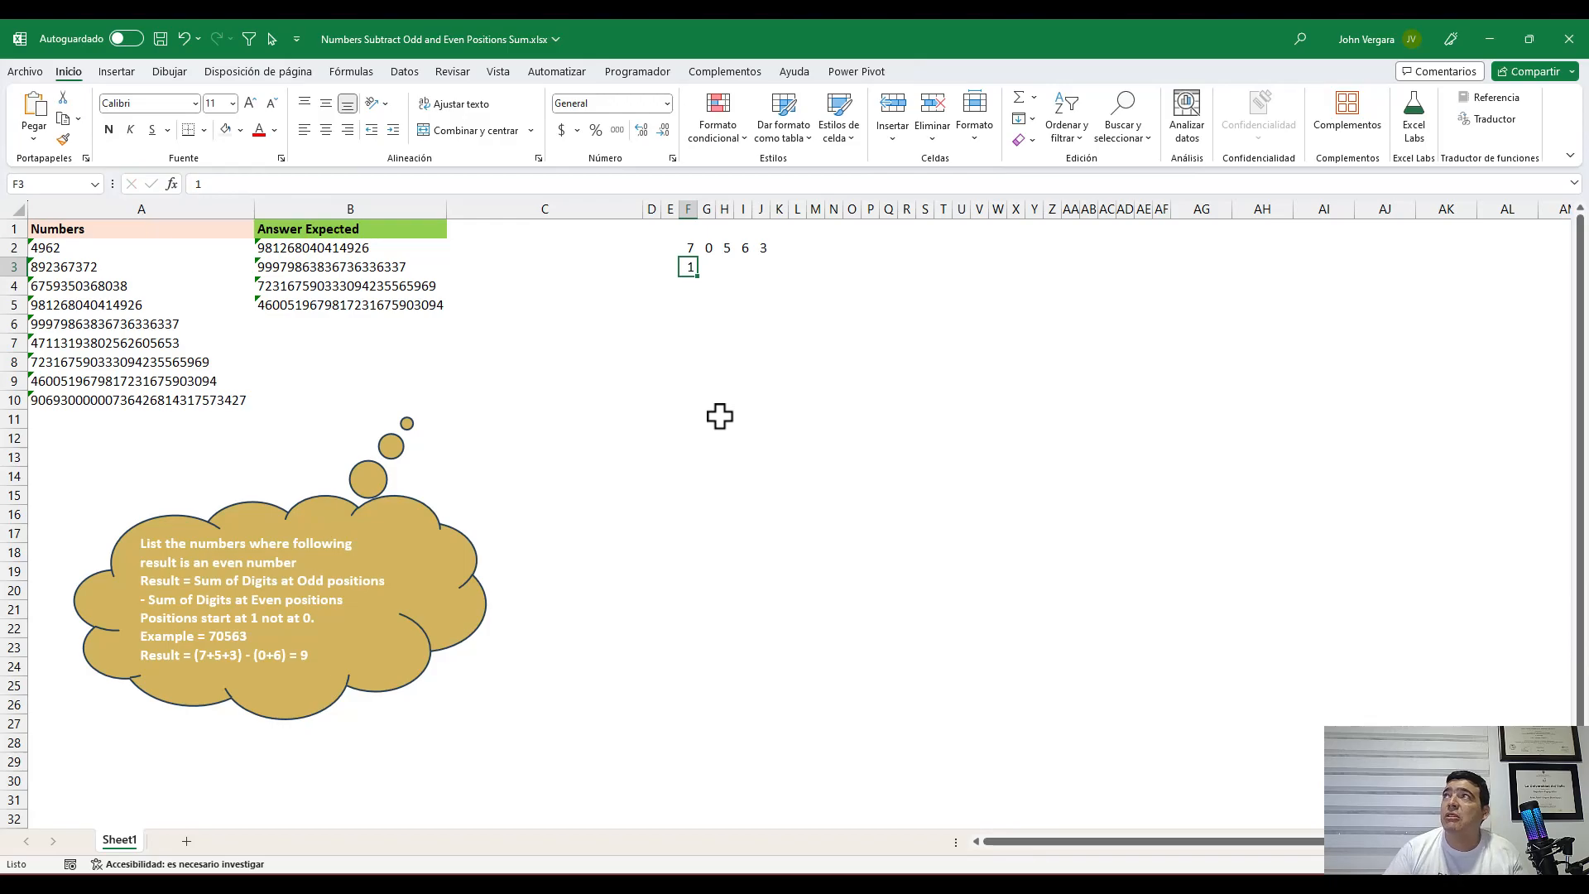
pyautogui.write('1')
pyautogui.moveTo(699, 276); pyautogui.dragTo(770, 280)
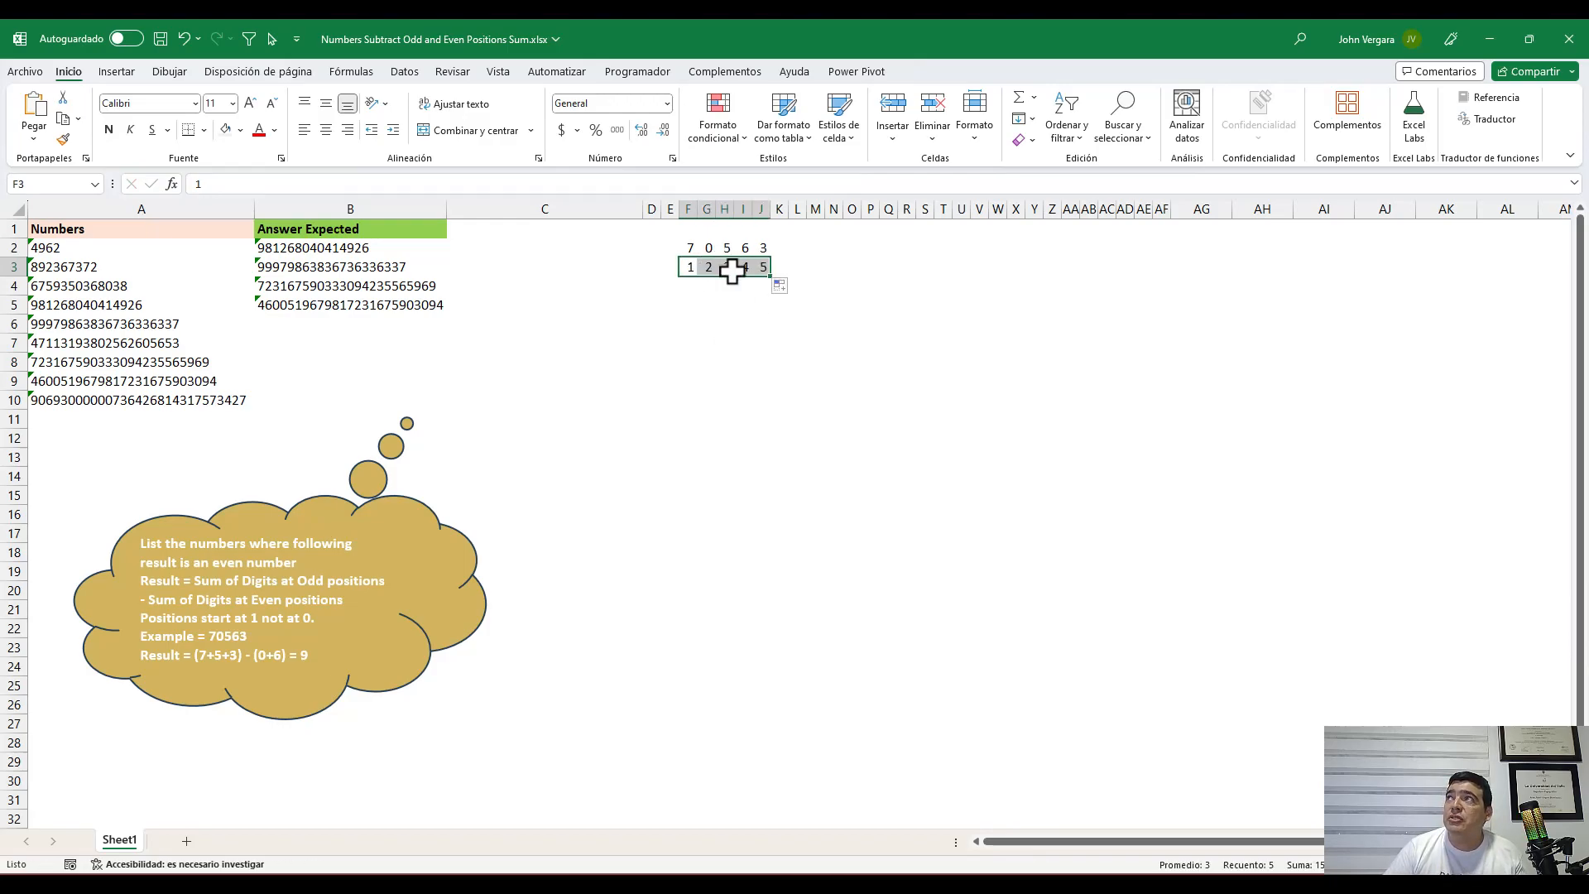
pyautogui.click(756, 303)
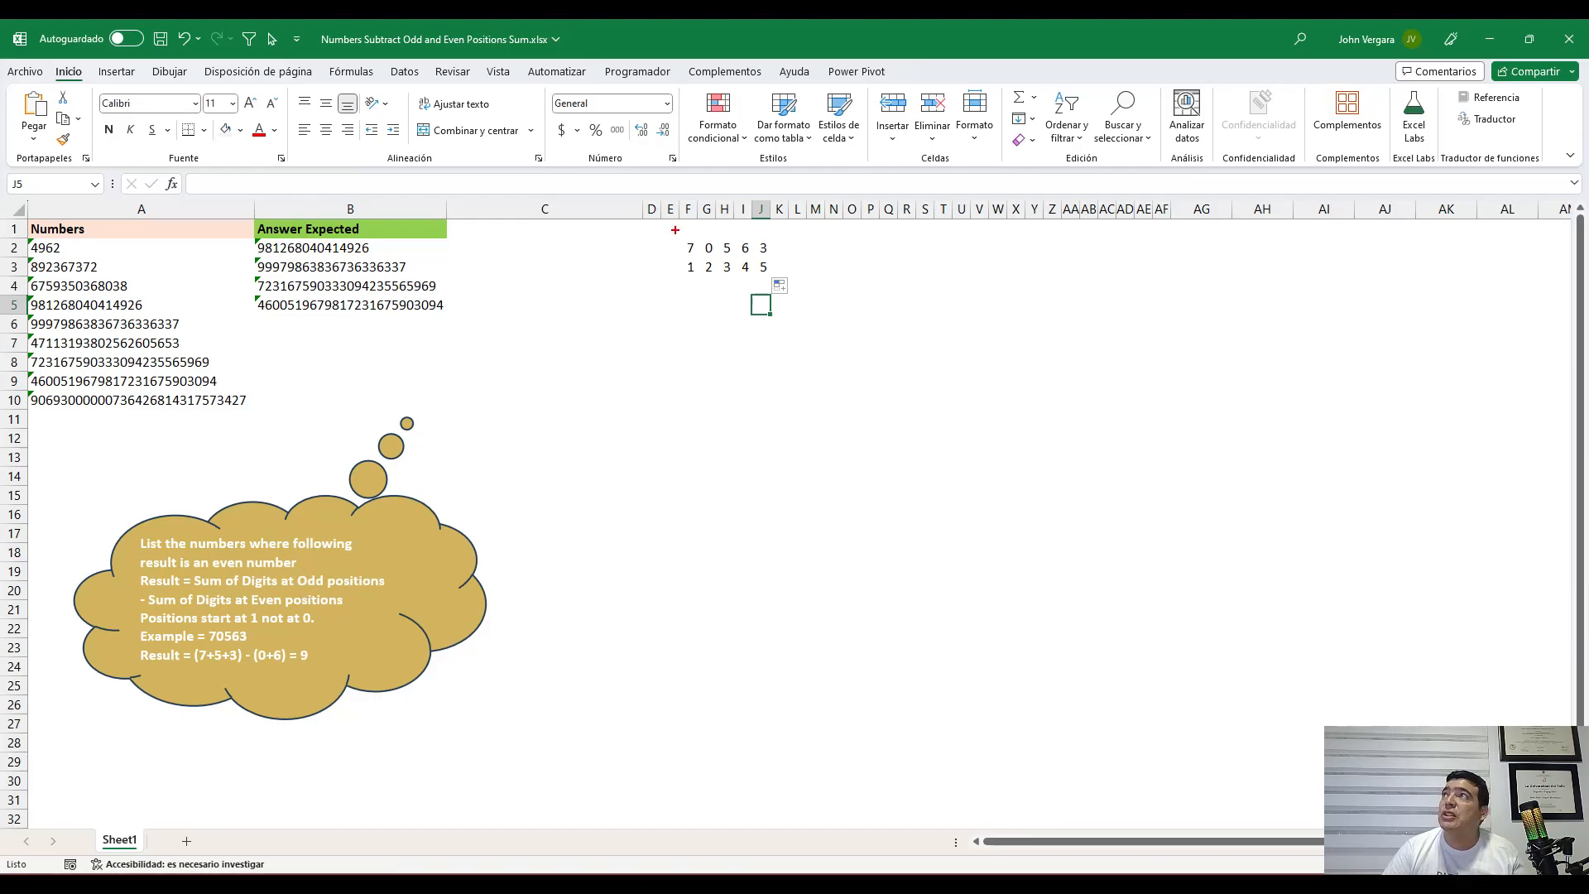
pyautogui.moveTo(676, 231); pyautogui.dragTo(698, 280)
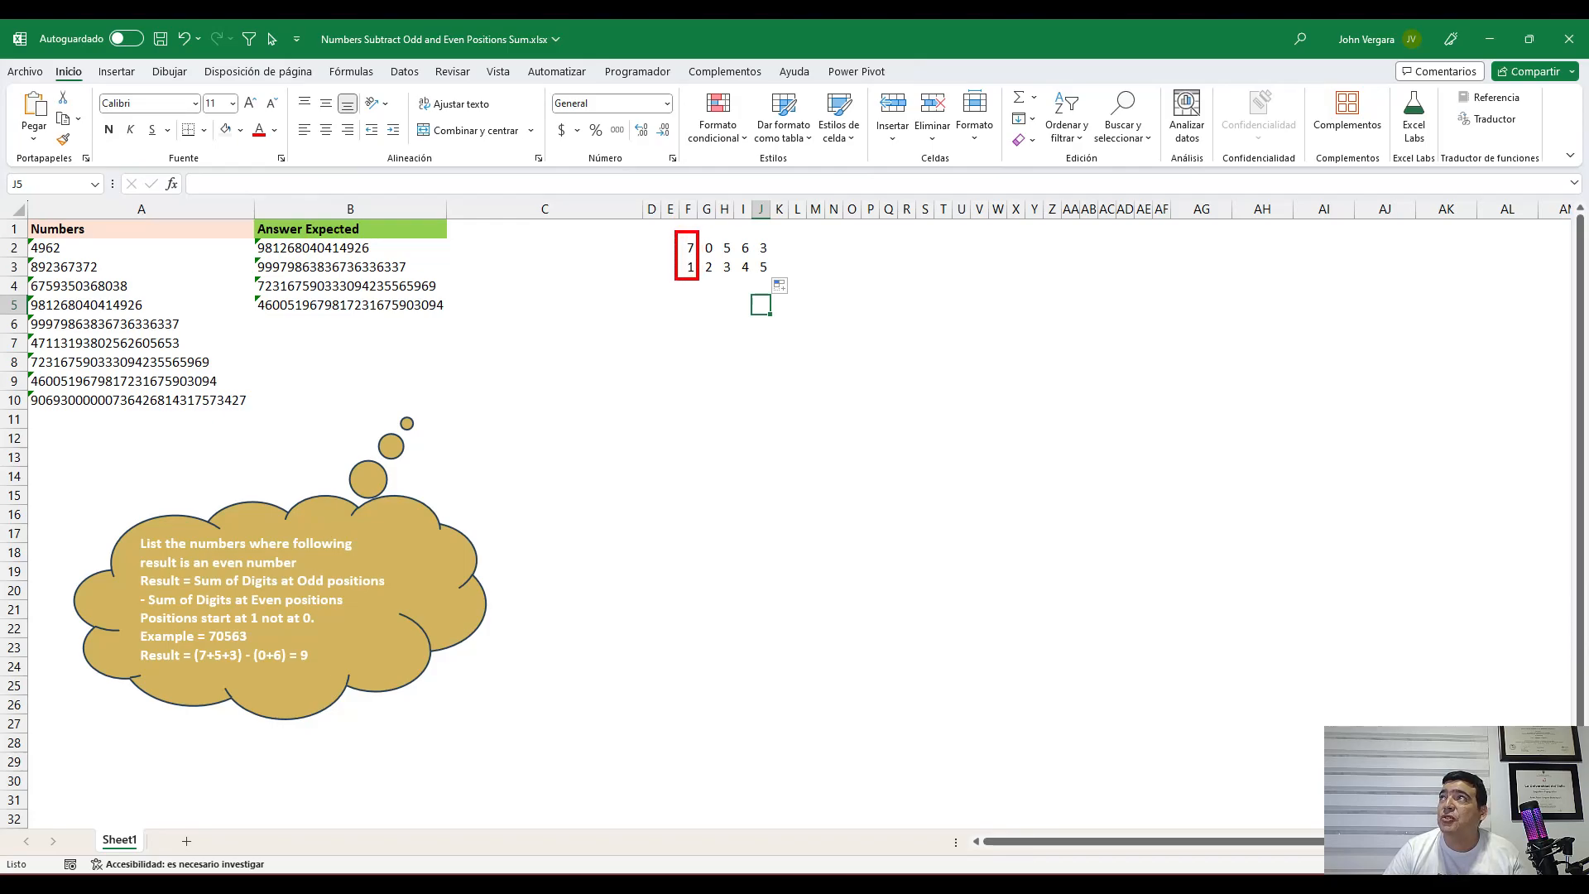
pyautogui.press('Escape')
pyautogui.hotkey('ctrl', '2')
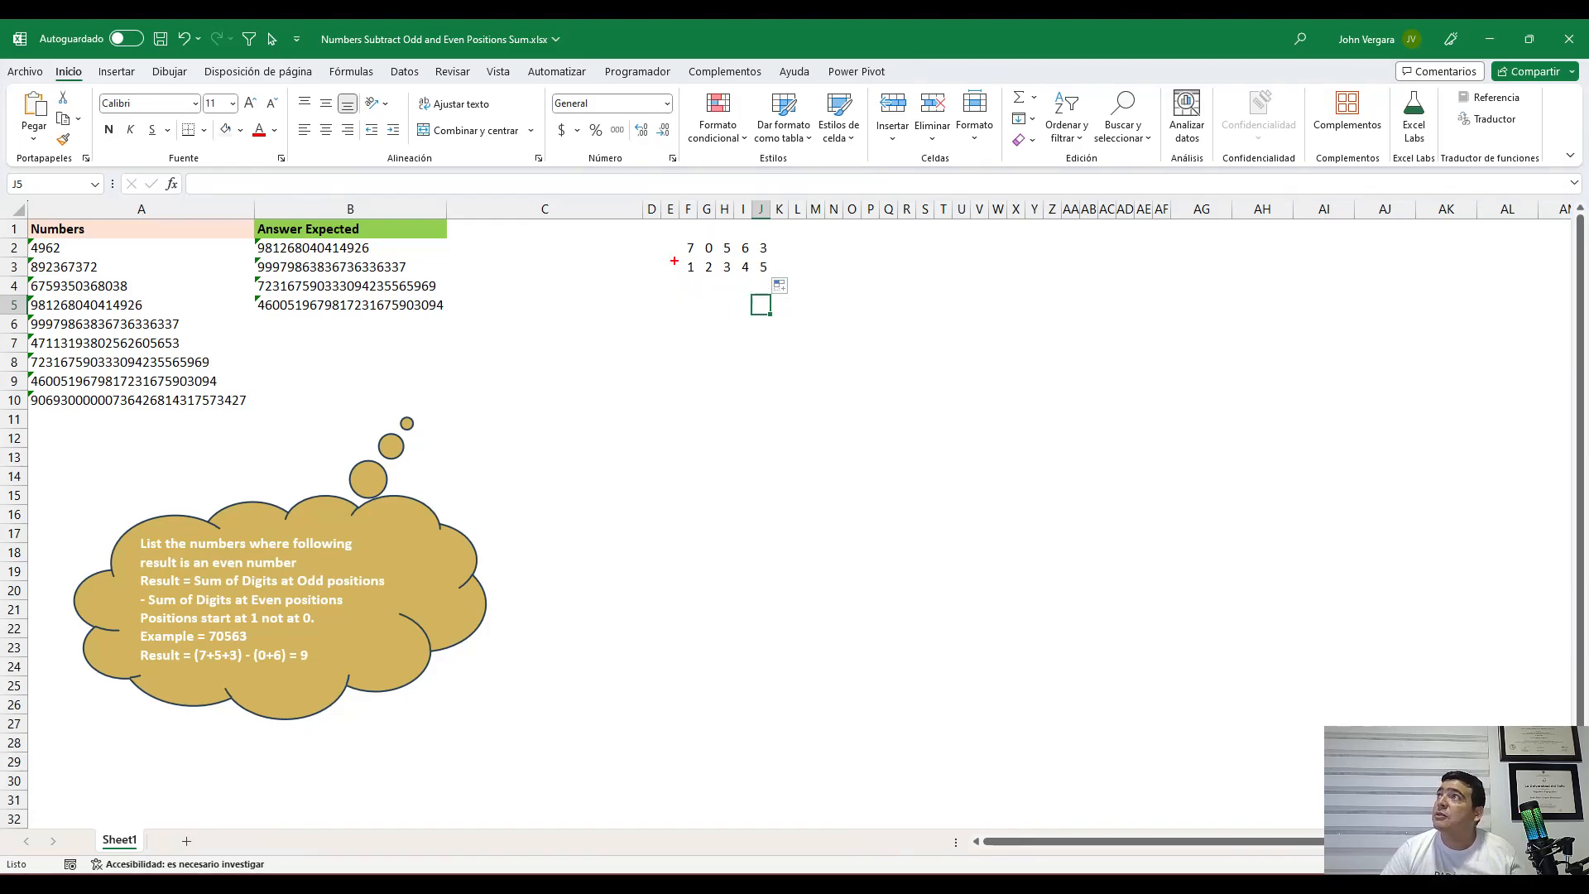
pyautogui.moveTo(683, 237)
pyautogui.mouseDown()
pyautogui.moveTo(701, 284)
pyautogui.moveTo(728, 261)
pyautogui.moveTo(734, 282)
pyautogui.moveTo(764, 246)
pyautogui.moveTo(771, 283)
pyautogui.mouseUp()
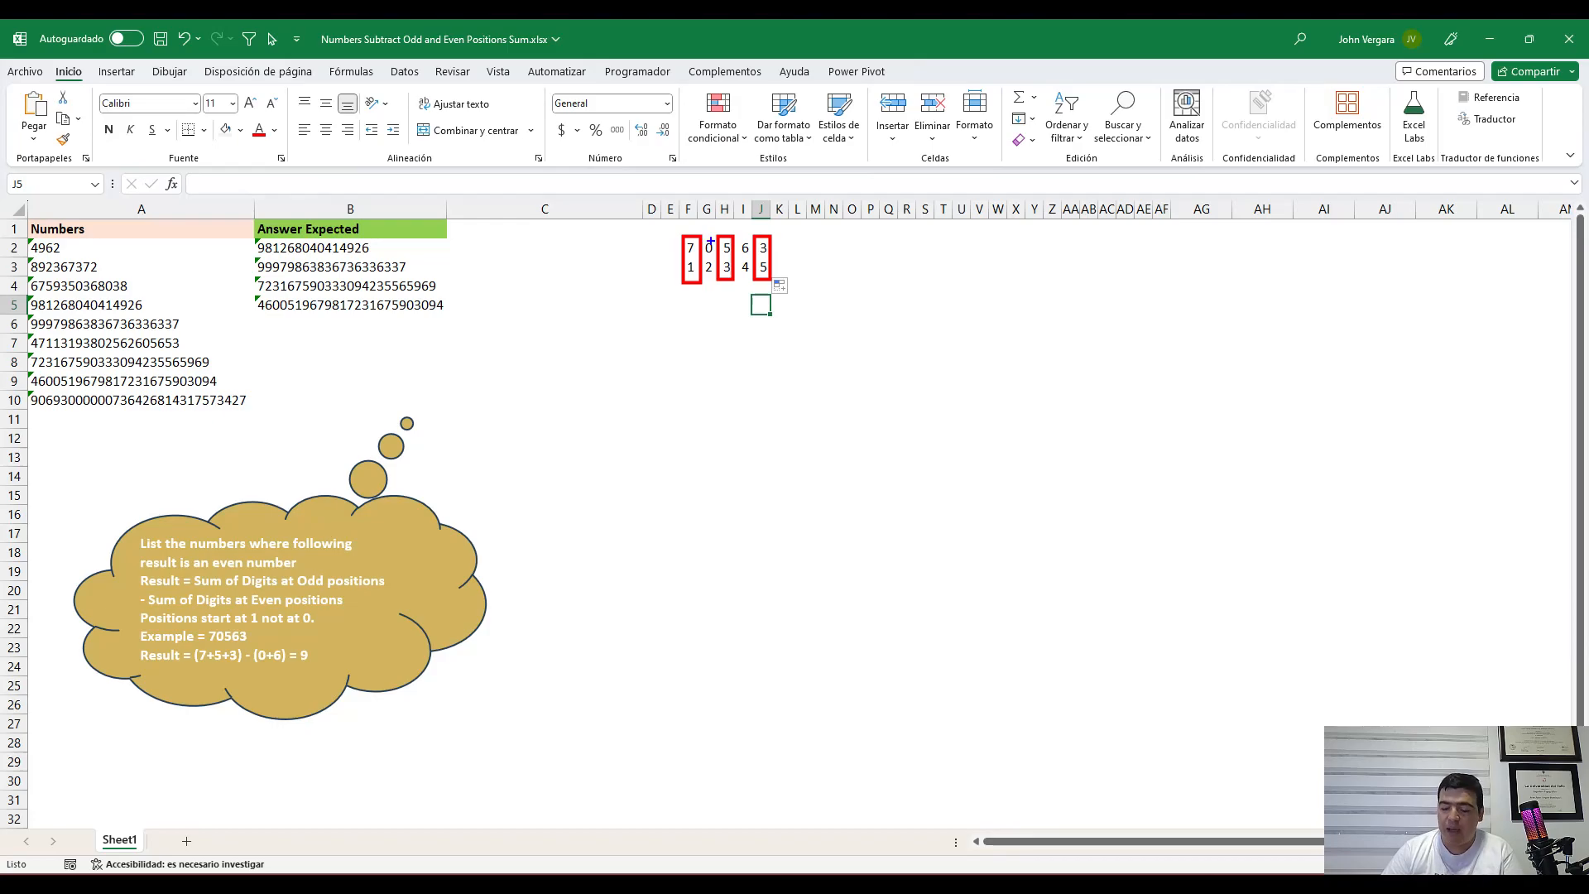
pyautogui.moveTo(701, 236)
pyautogui.mouseDown()
pyautogui.moveTo(717, 281)
pyautogui.moveTo(741, 260)
pyautogui.moveTo(755, 284)
pyautogui.mouseUp()
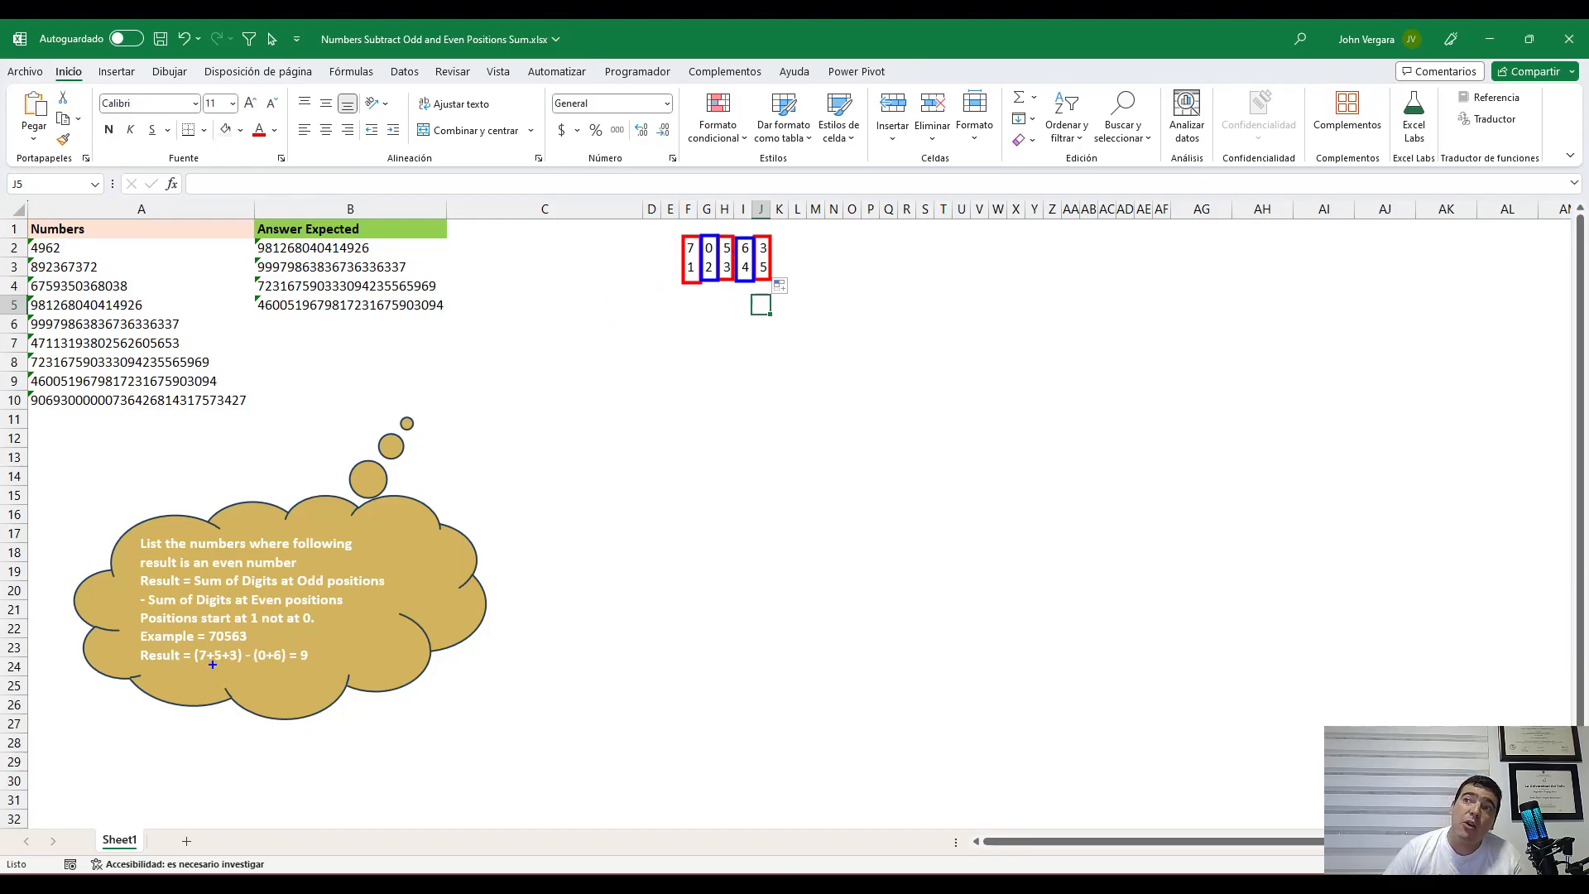
pyautogui.moveTo(300, 649)
pyautogui.mouseDown()
pyautogui.moveTo(315, 672)
pyautogui.moveTo(298, 644)
pyautogui.mouseUp()
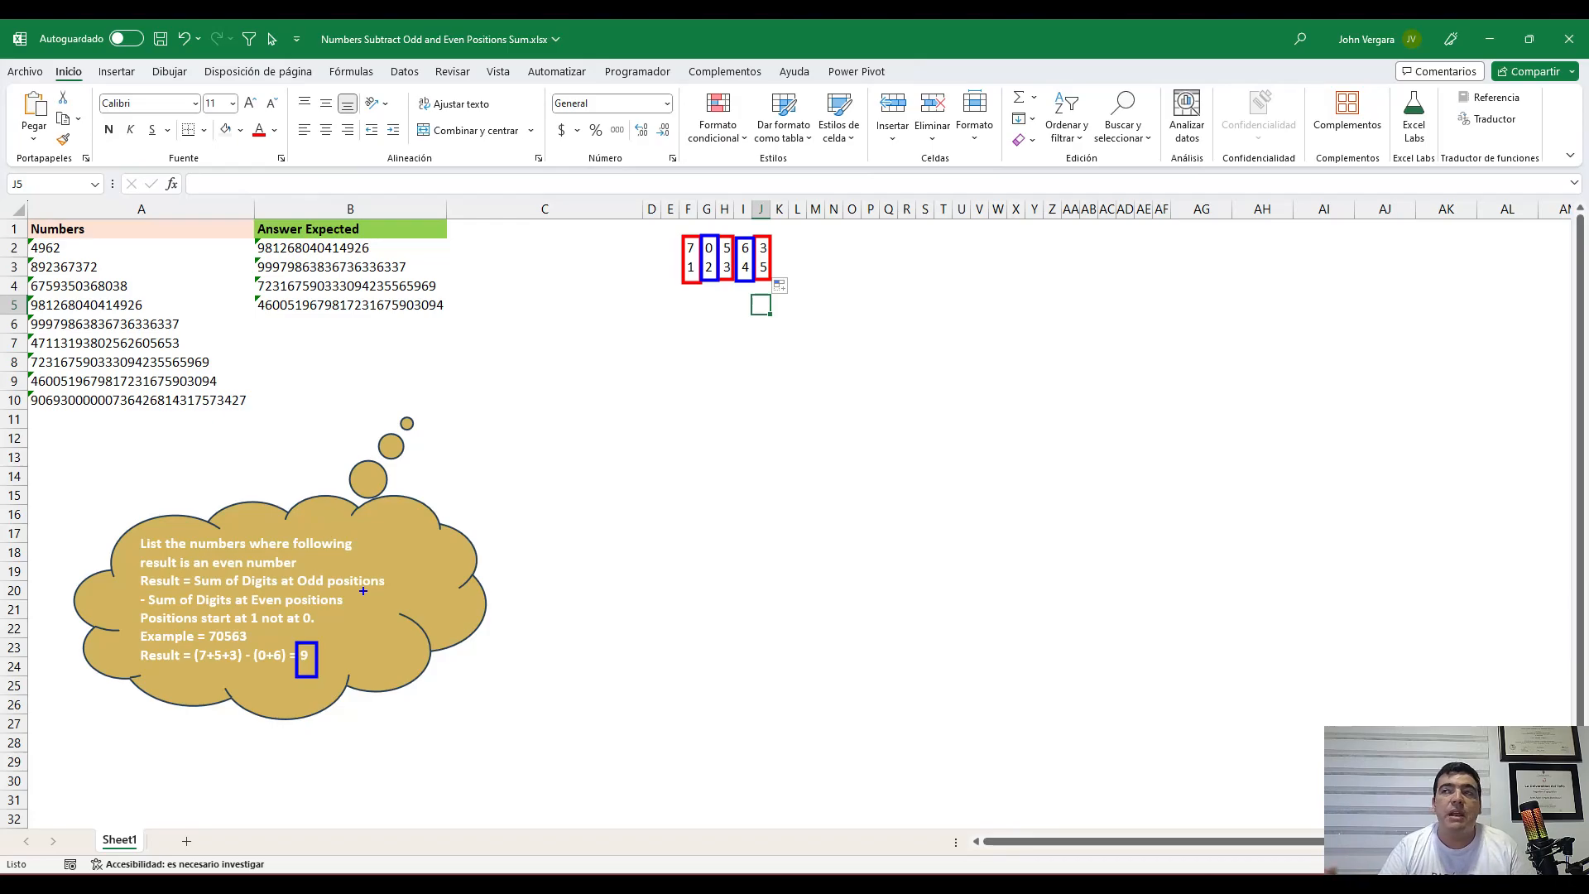
pyautogui.press('Escape')
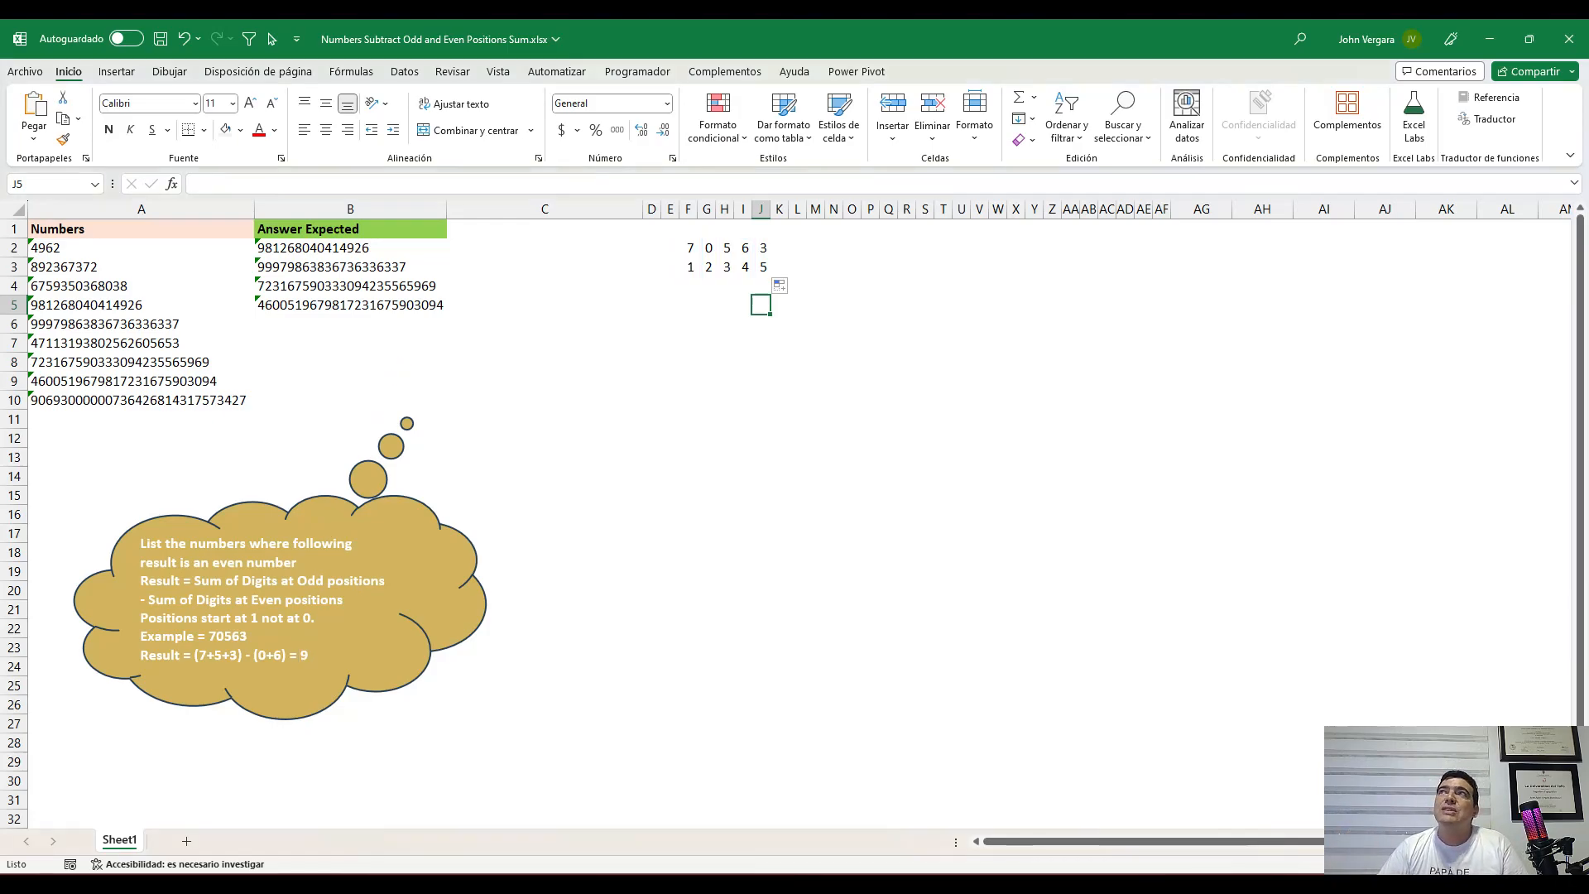
# Clear the example digits and their position numbers from cells F2 to J3
pyautogui.moveTo(684, 252); pyautogui.dragTo(762, 268)
pyautogui.press('Delete')
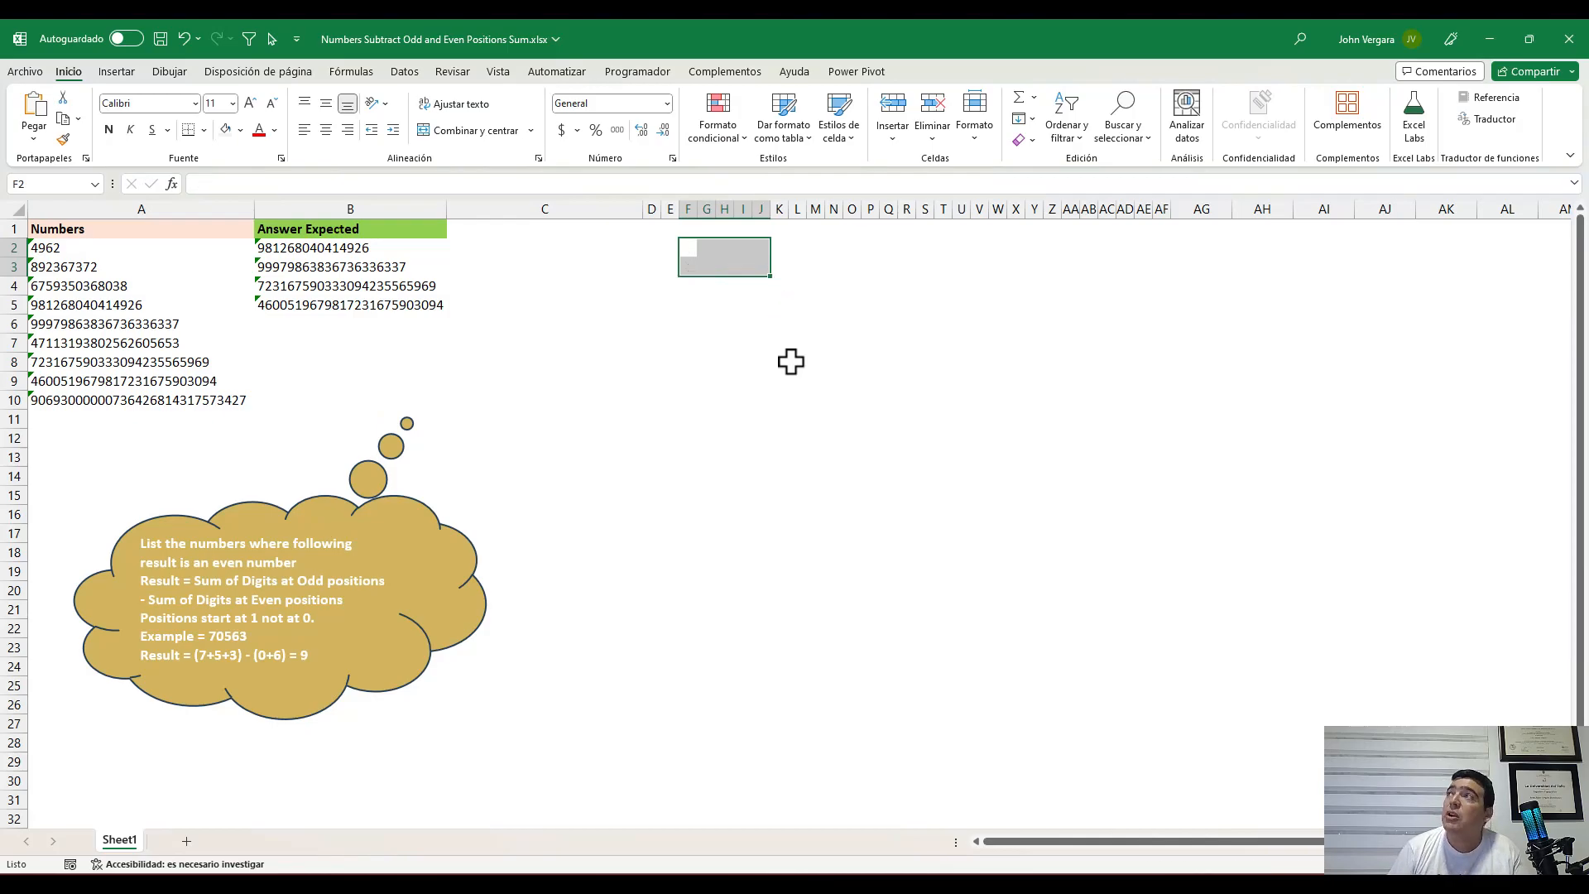
pyautogui.press('Left')
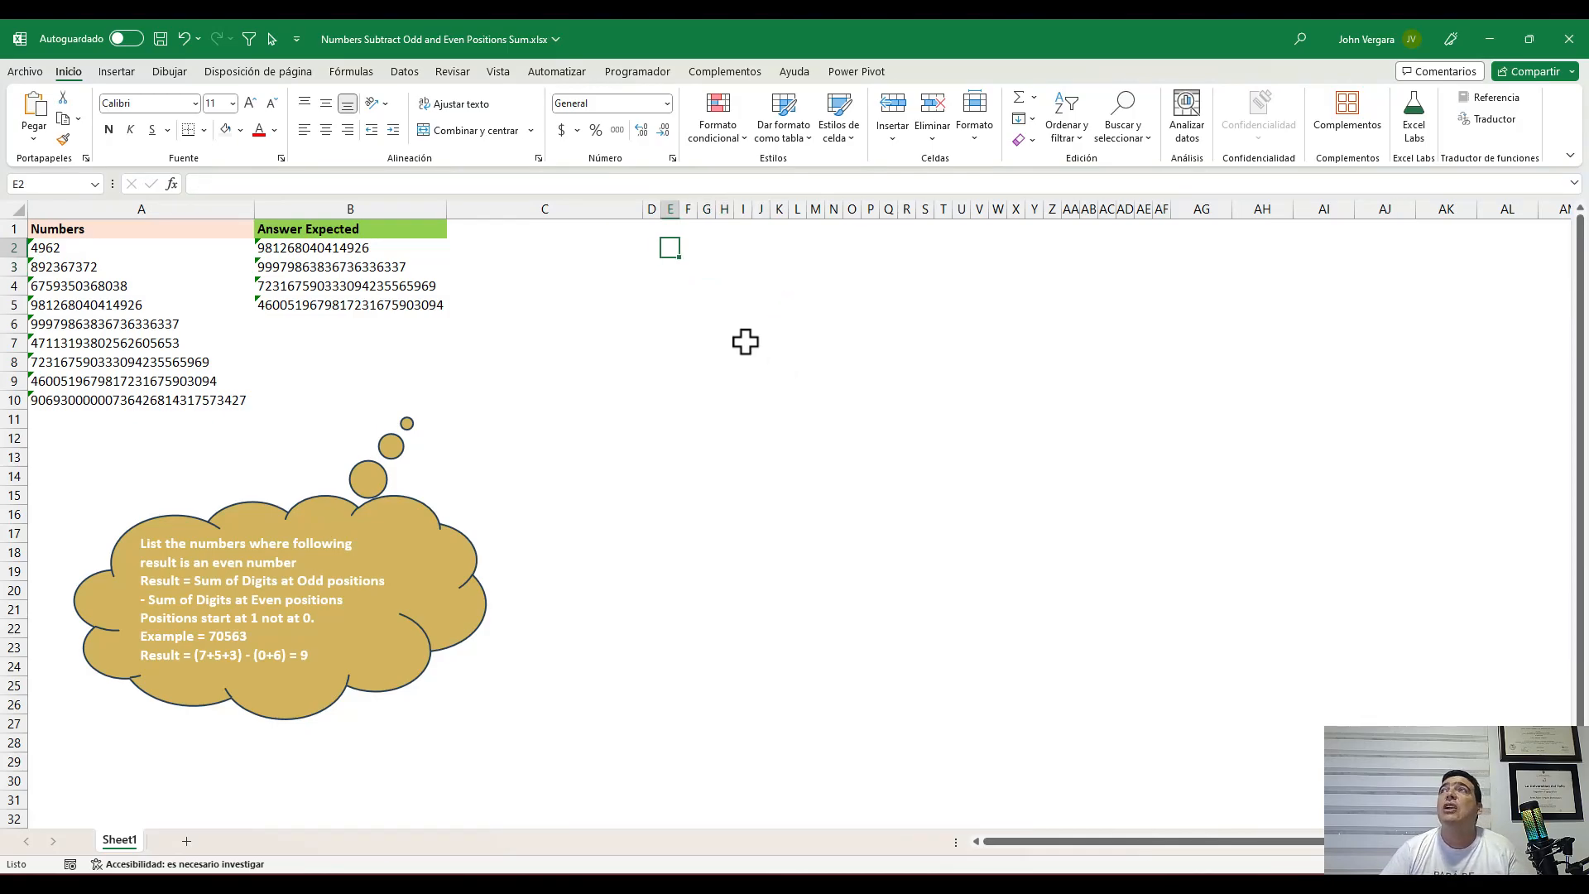
pyautogui.click(497, 251)
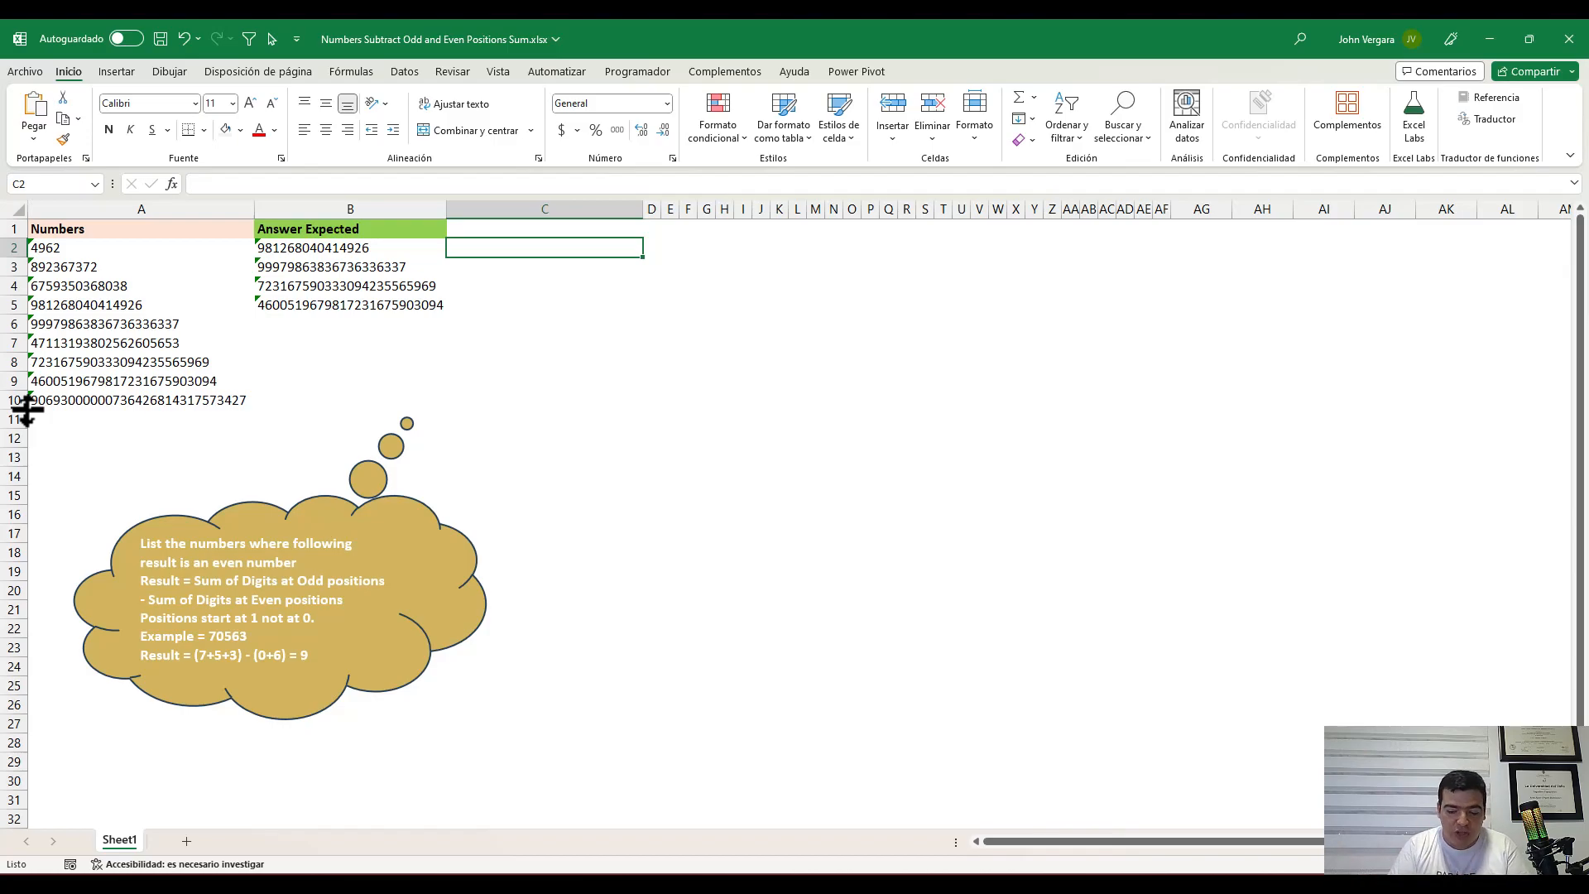
pyautogui.write('=')
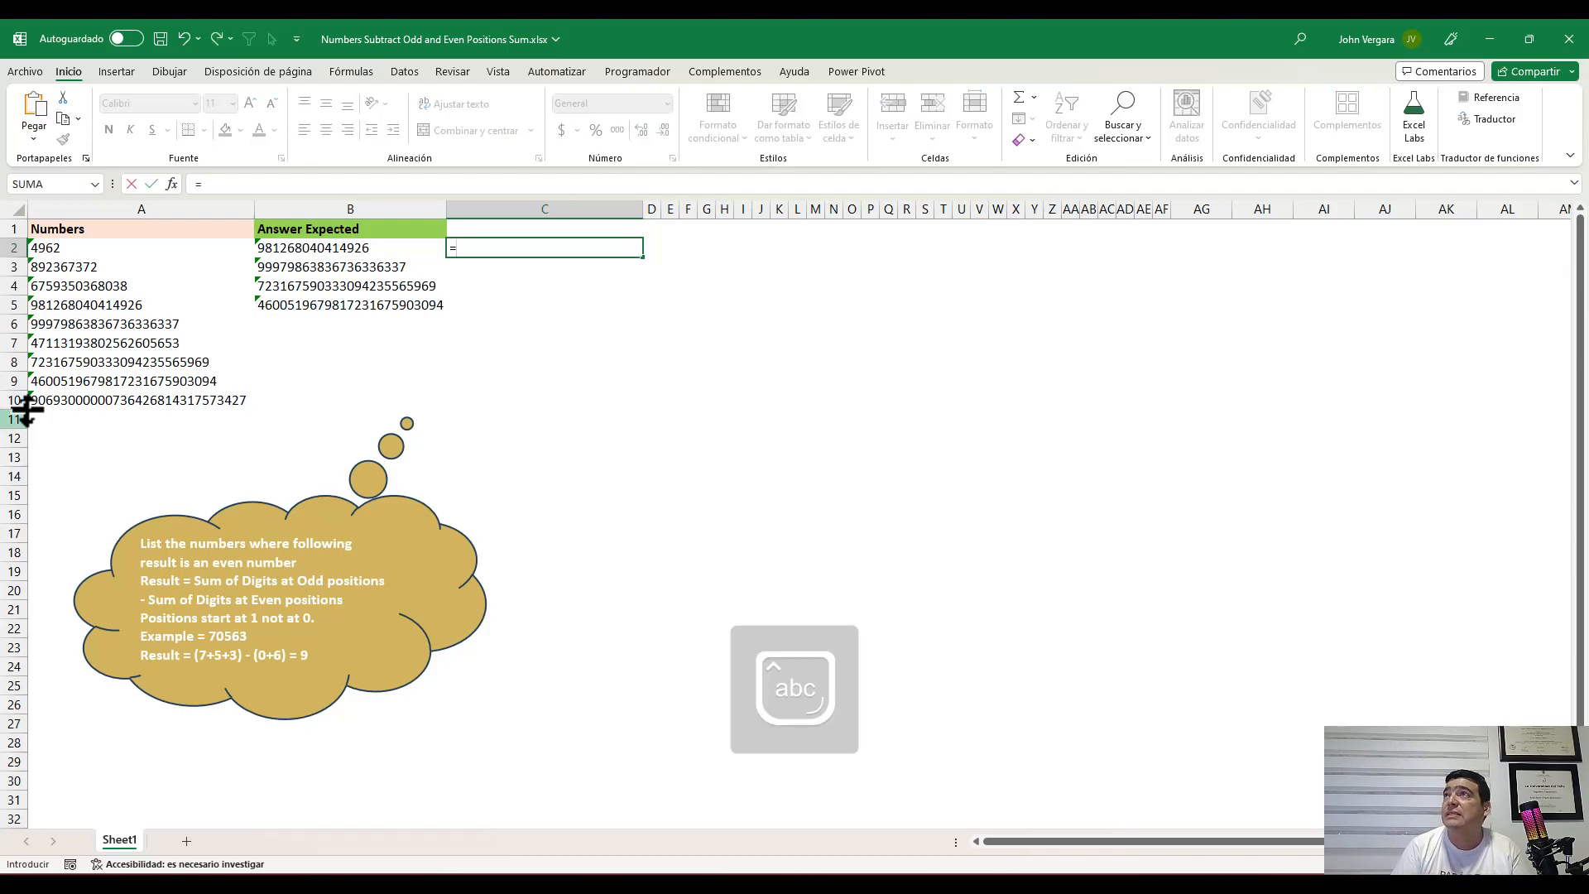
pyautogui.write('extra')
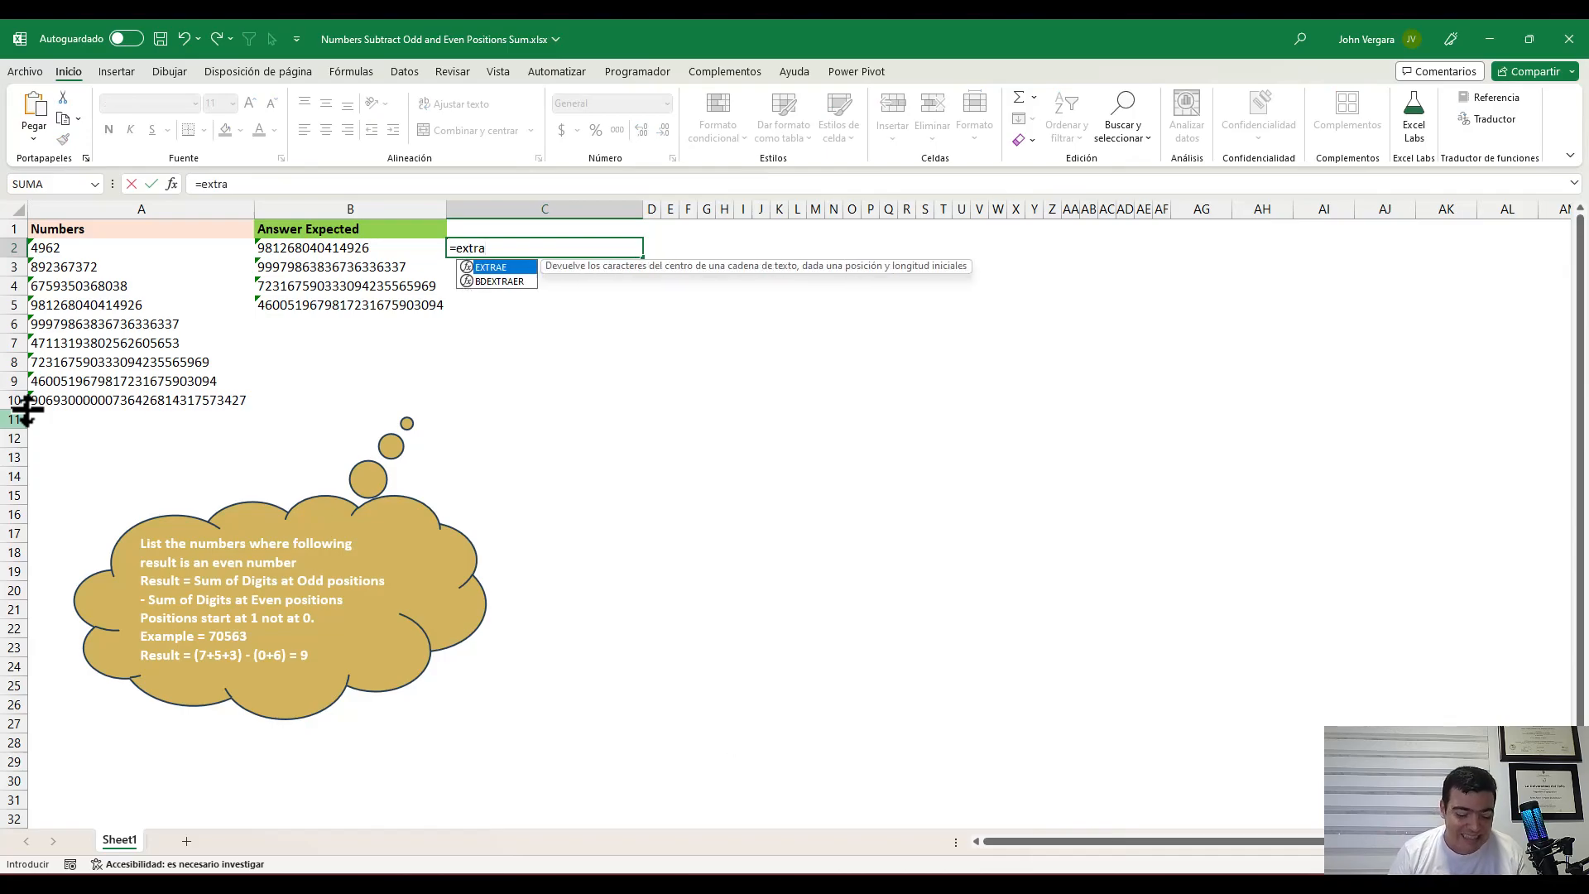
pyautogui.write('e')
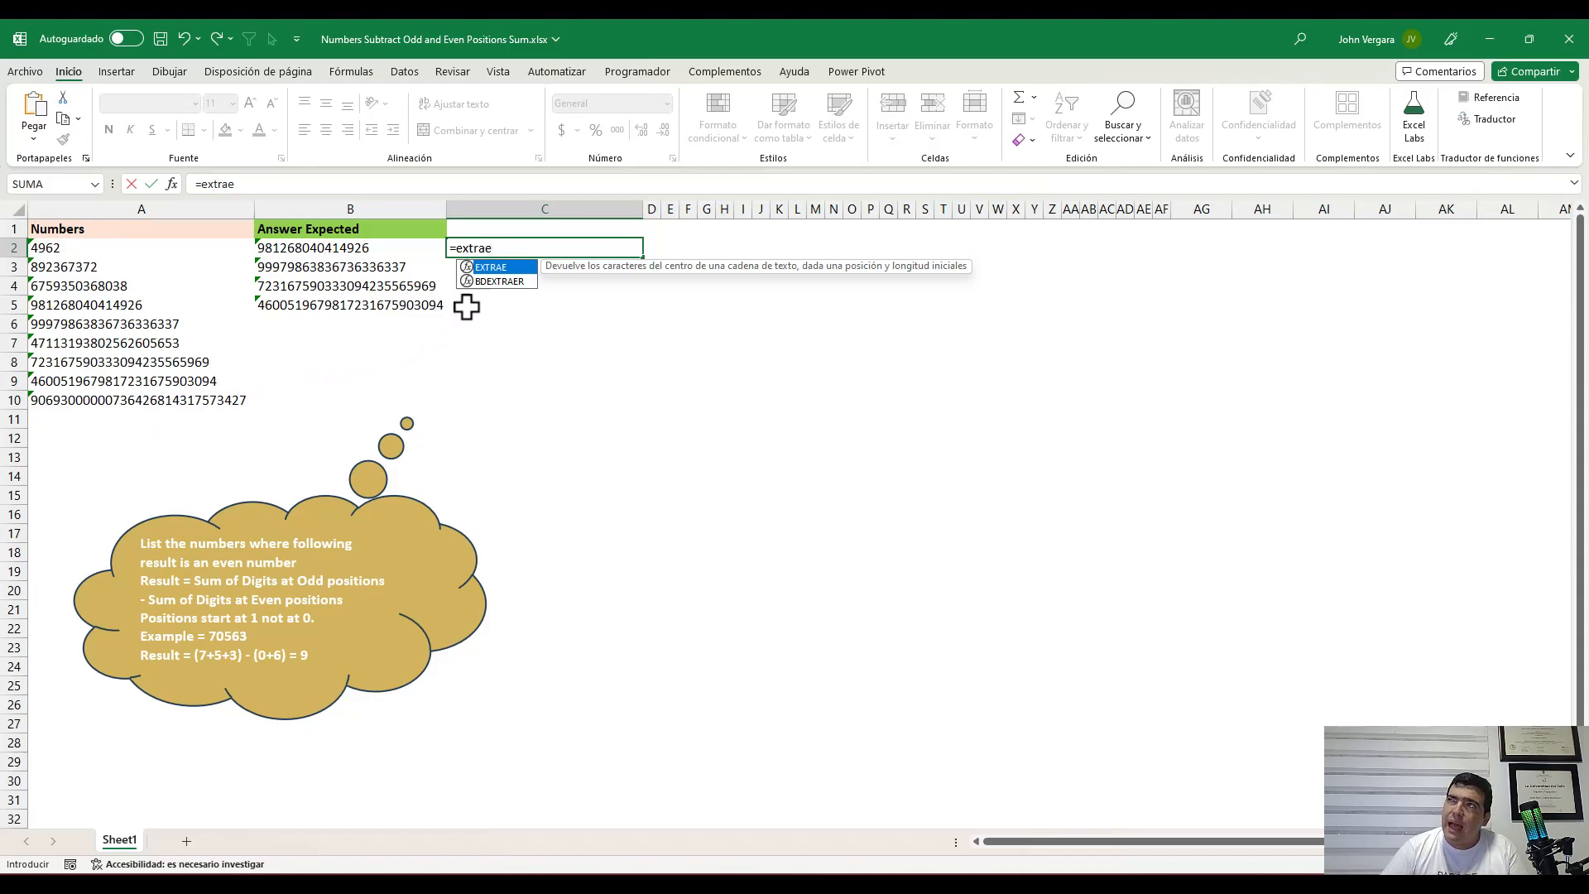
pyautogui.press('Escape')
pyautogui.press('Escape')
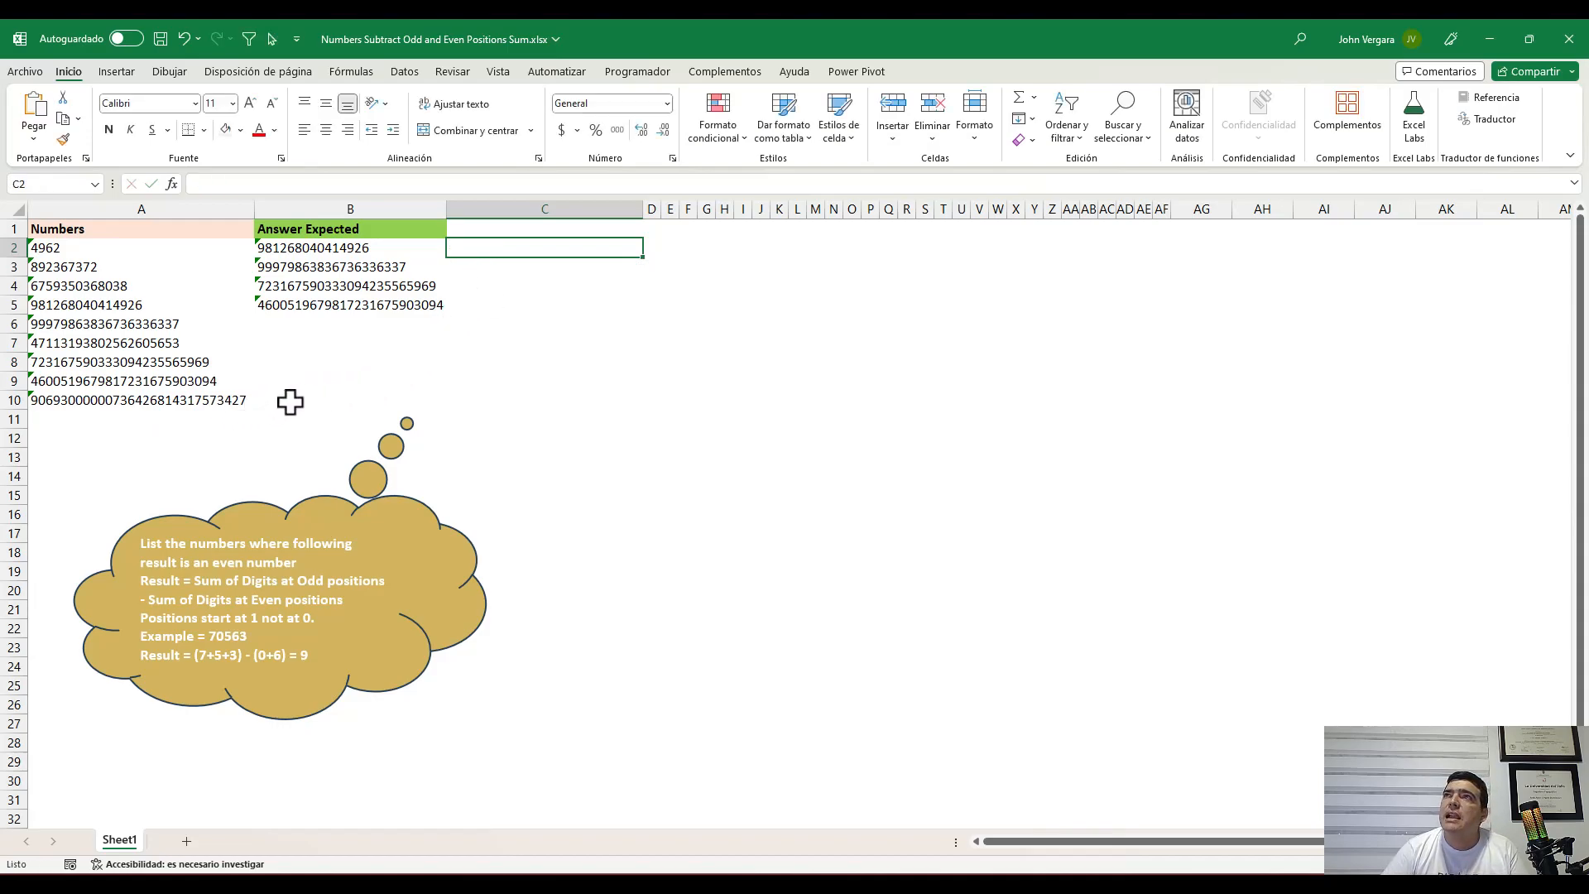
# Check the length of the number in A10 with a temporary =LARGO(A10) formula in B10, and clear that cell again
pyautogui.click(289, 402)
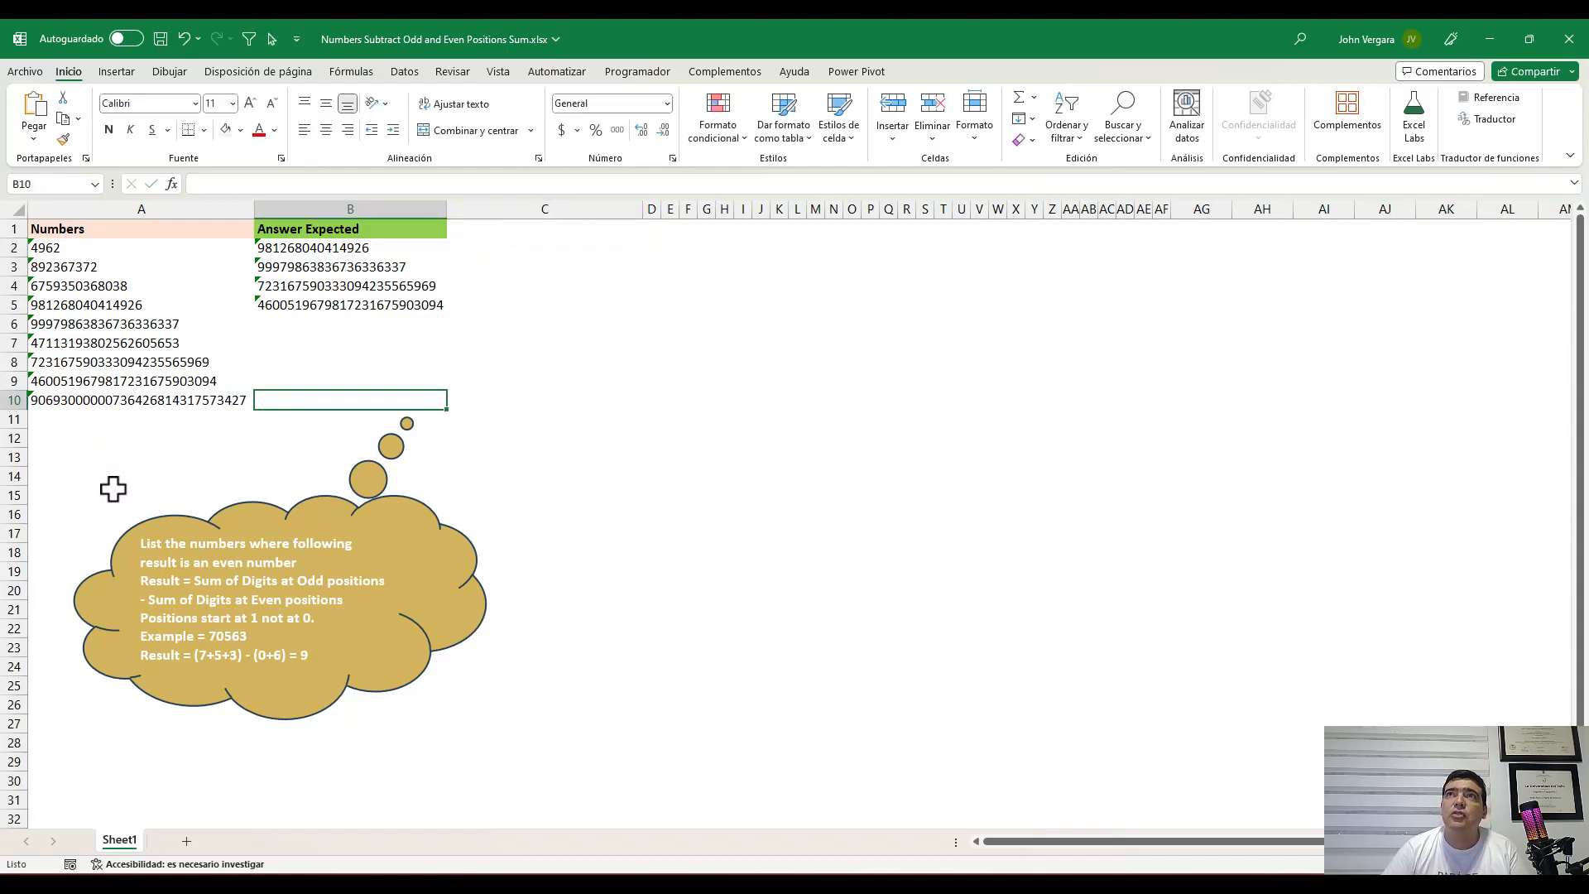
pyautogui.write('=largo(')
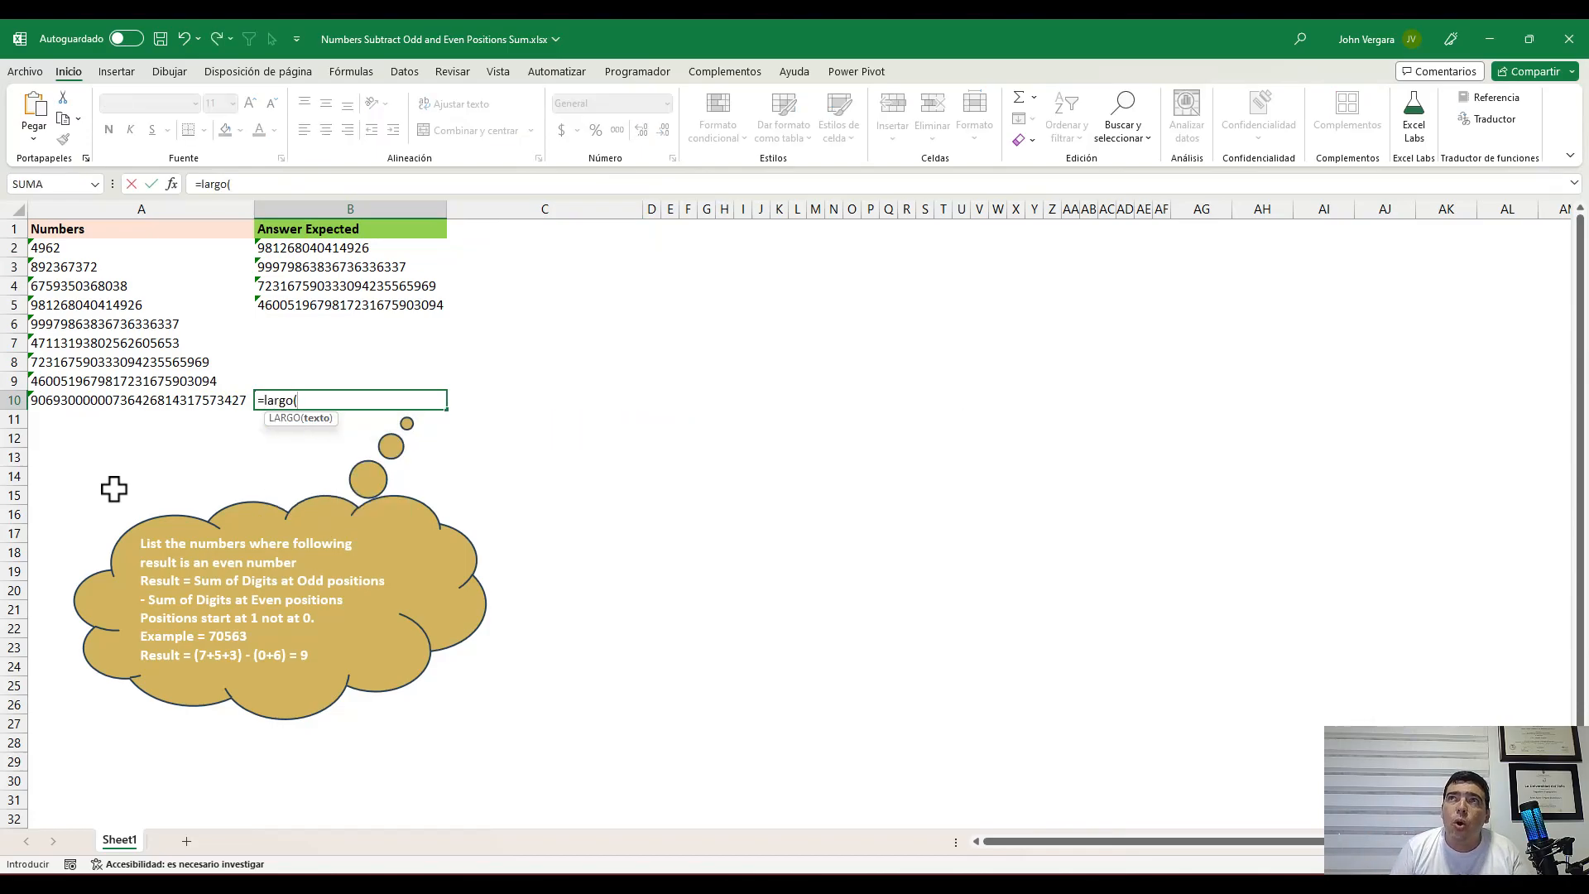
pyautogui.press('Left')
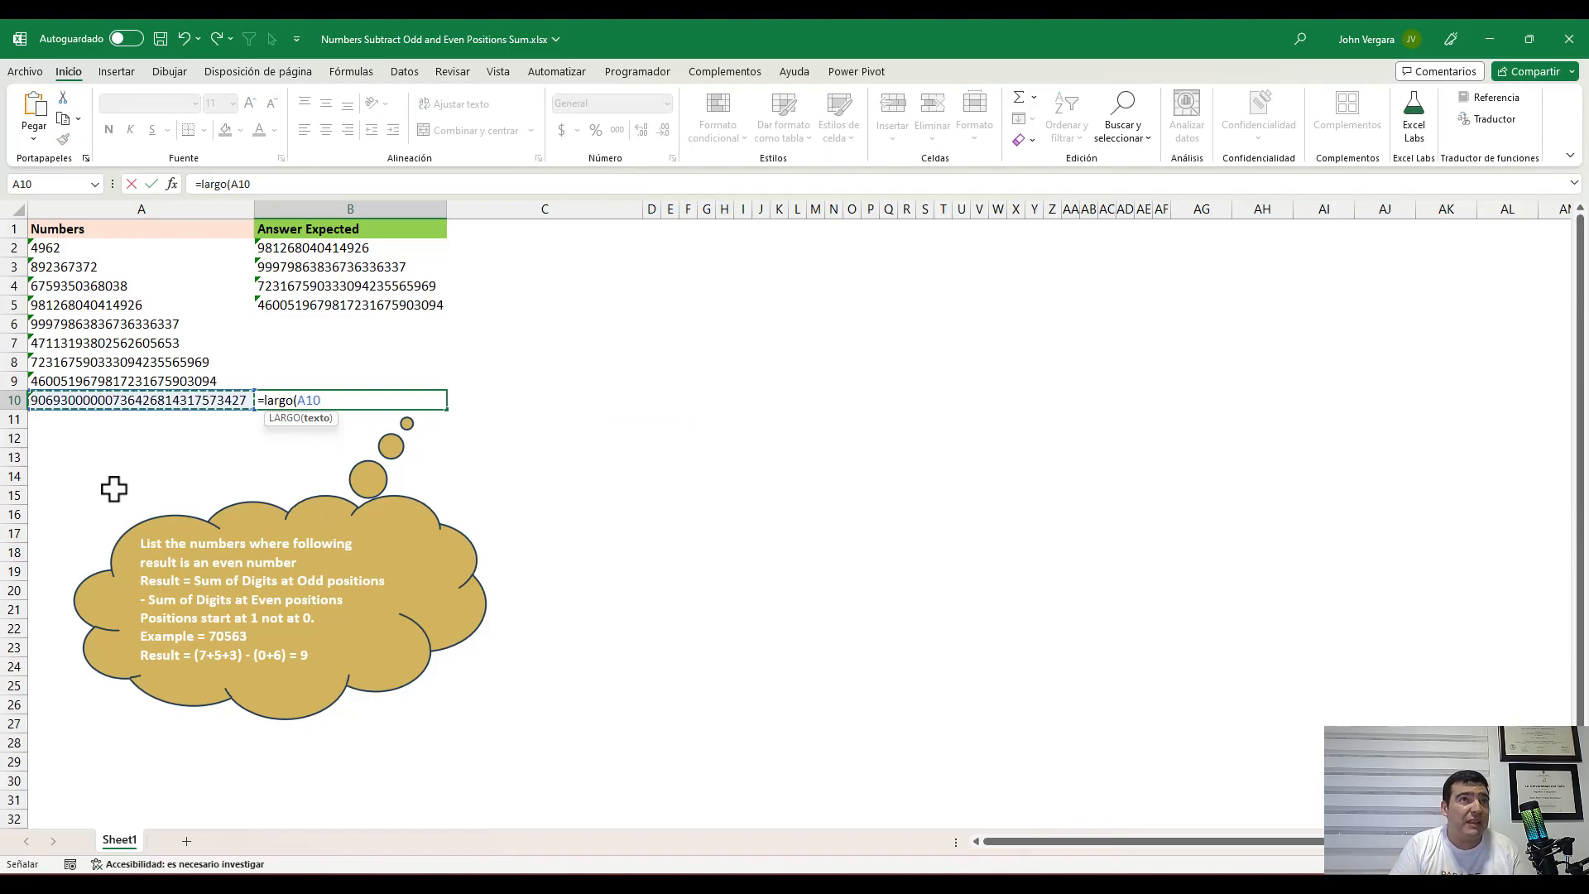
pyautogui.write(')')
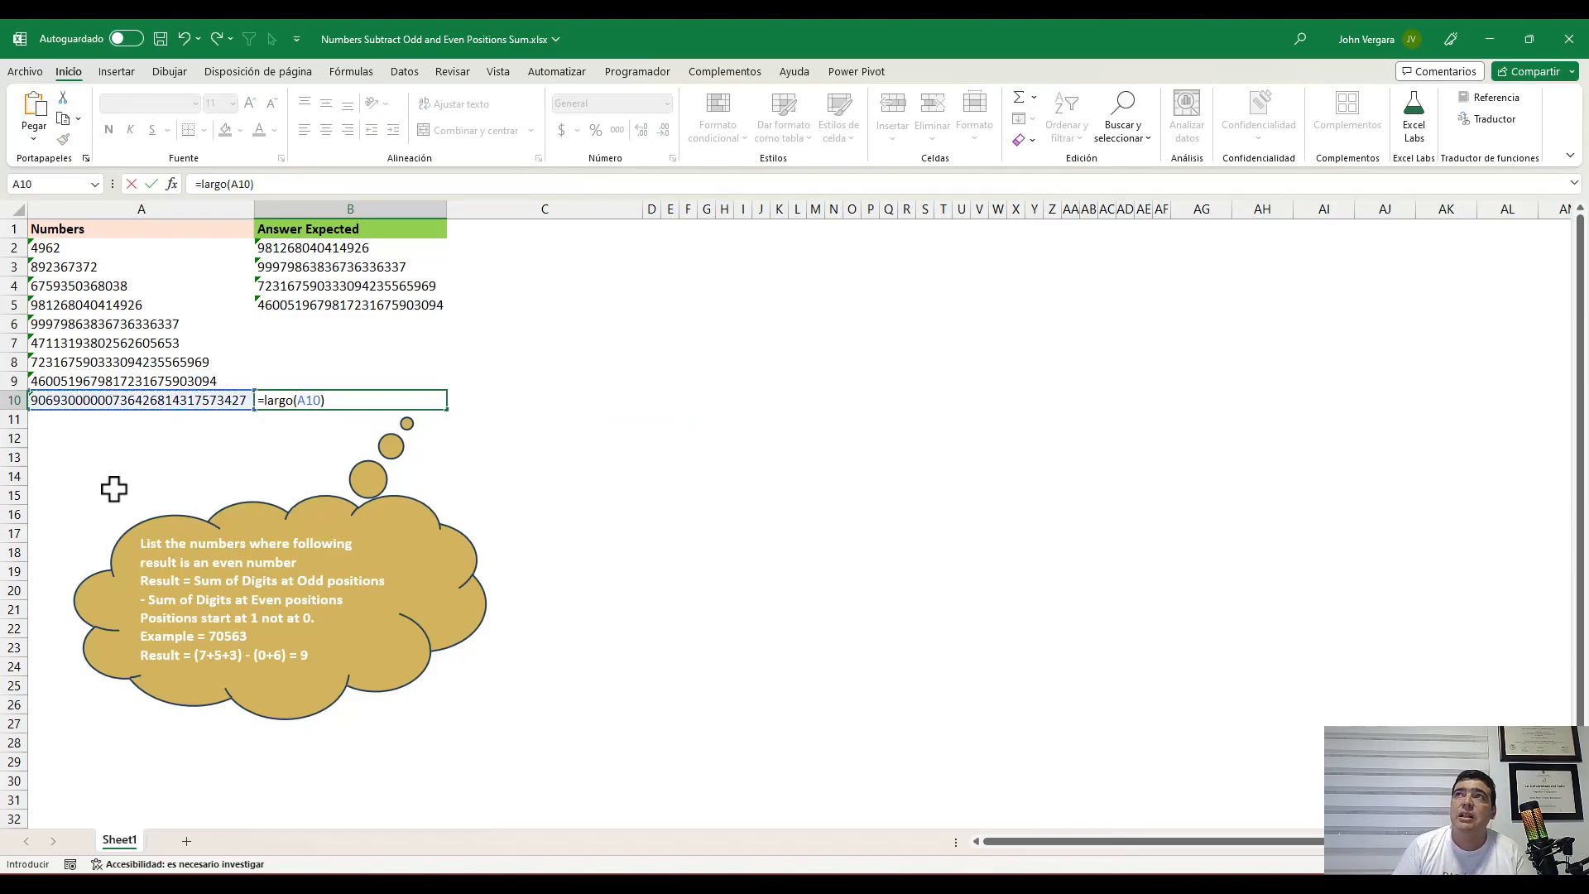
pyautogui.hotkey('ctrl', 'Return')
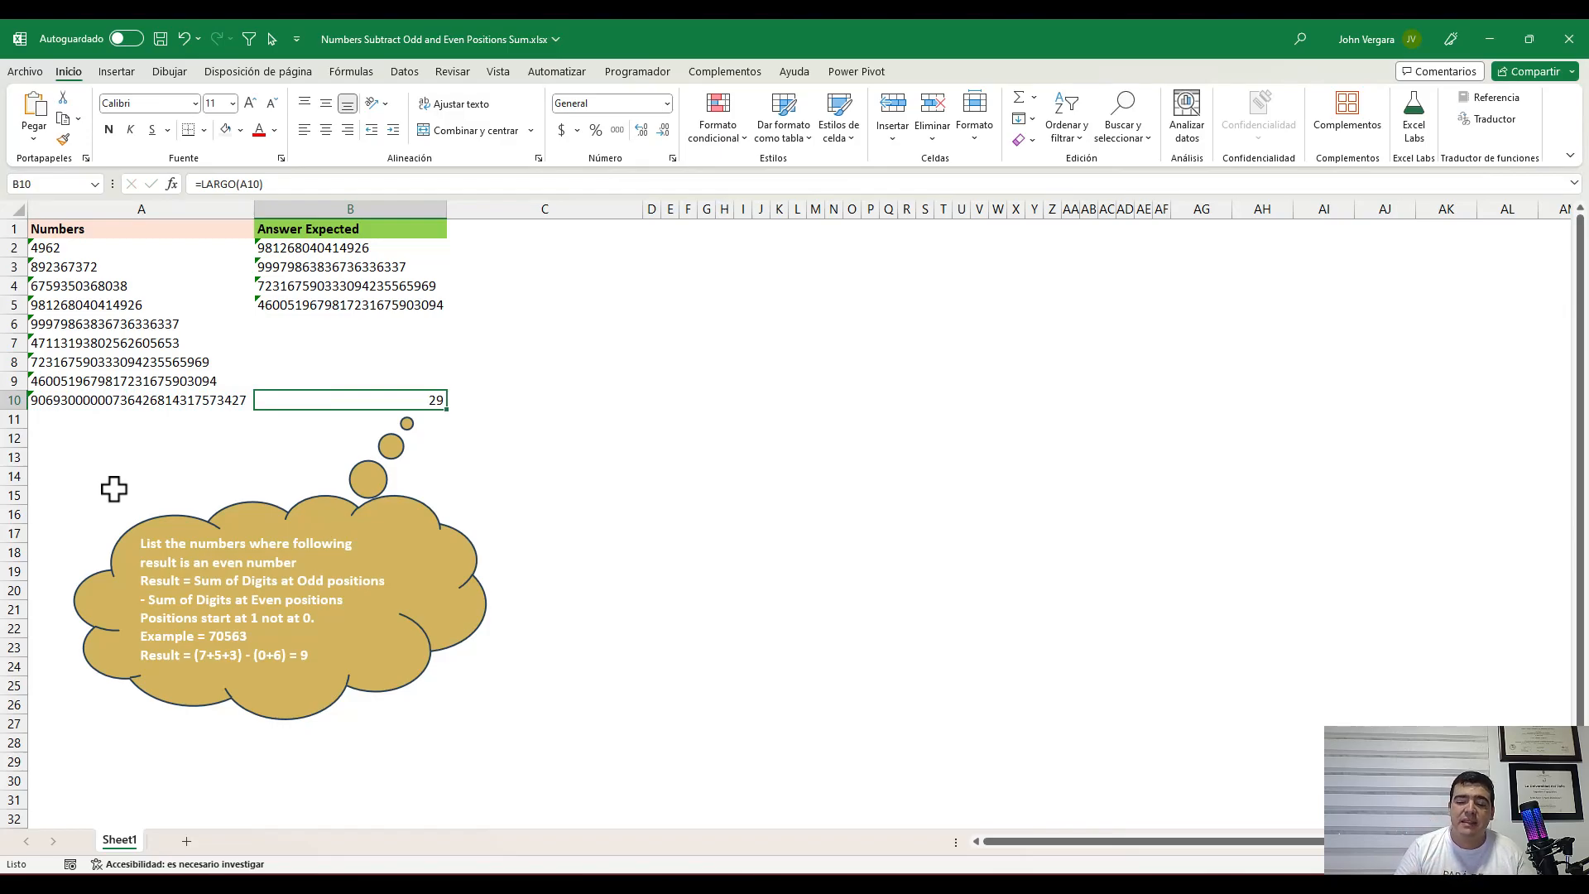
pyautogui.press('Delete')
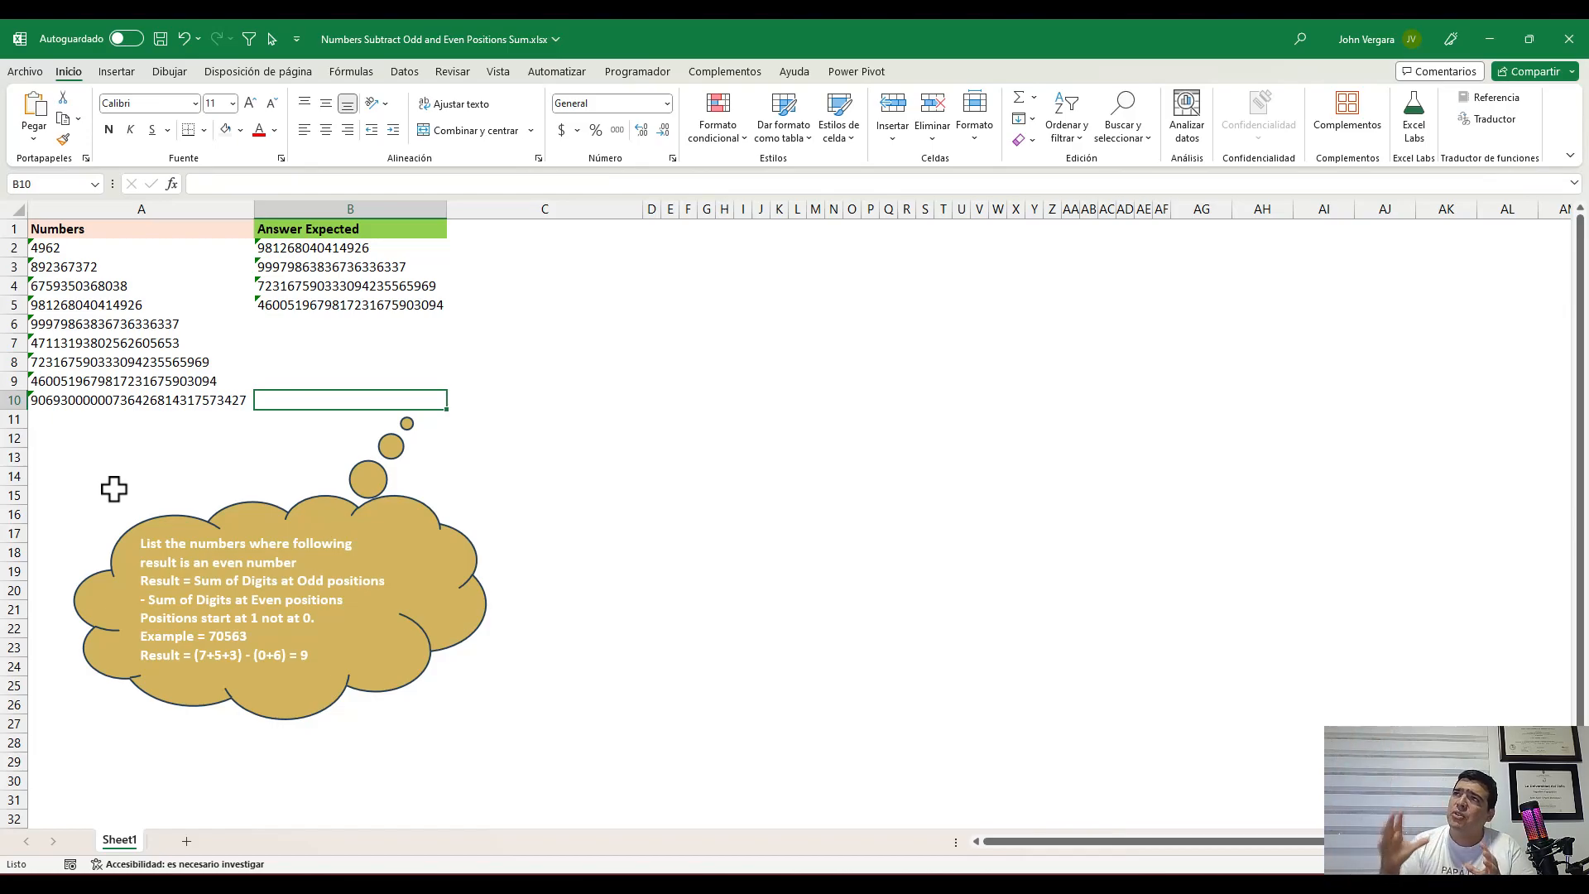
# Start an EXTRAE formula in cell C2 with the range A2:A10 as its text argument
pyautogui.press('Right')
pyautogui.press('Up')
pyautogui.press('Right')
pyautogui.press('Up')
pyautogui.press('Up')
pyautogui.press('Up')
pyautogui.press('Left')
pyautogui.press('Up')
pyautogui.press('Up')
pyautogui.press('Up')
pyautogui.press('Up')
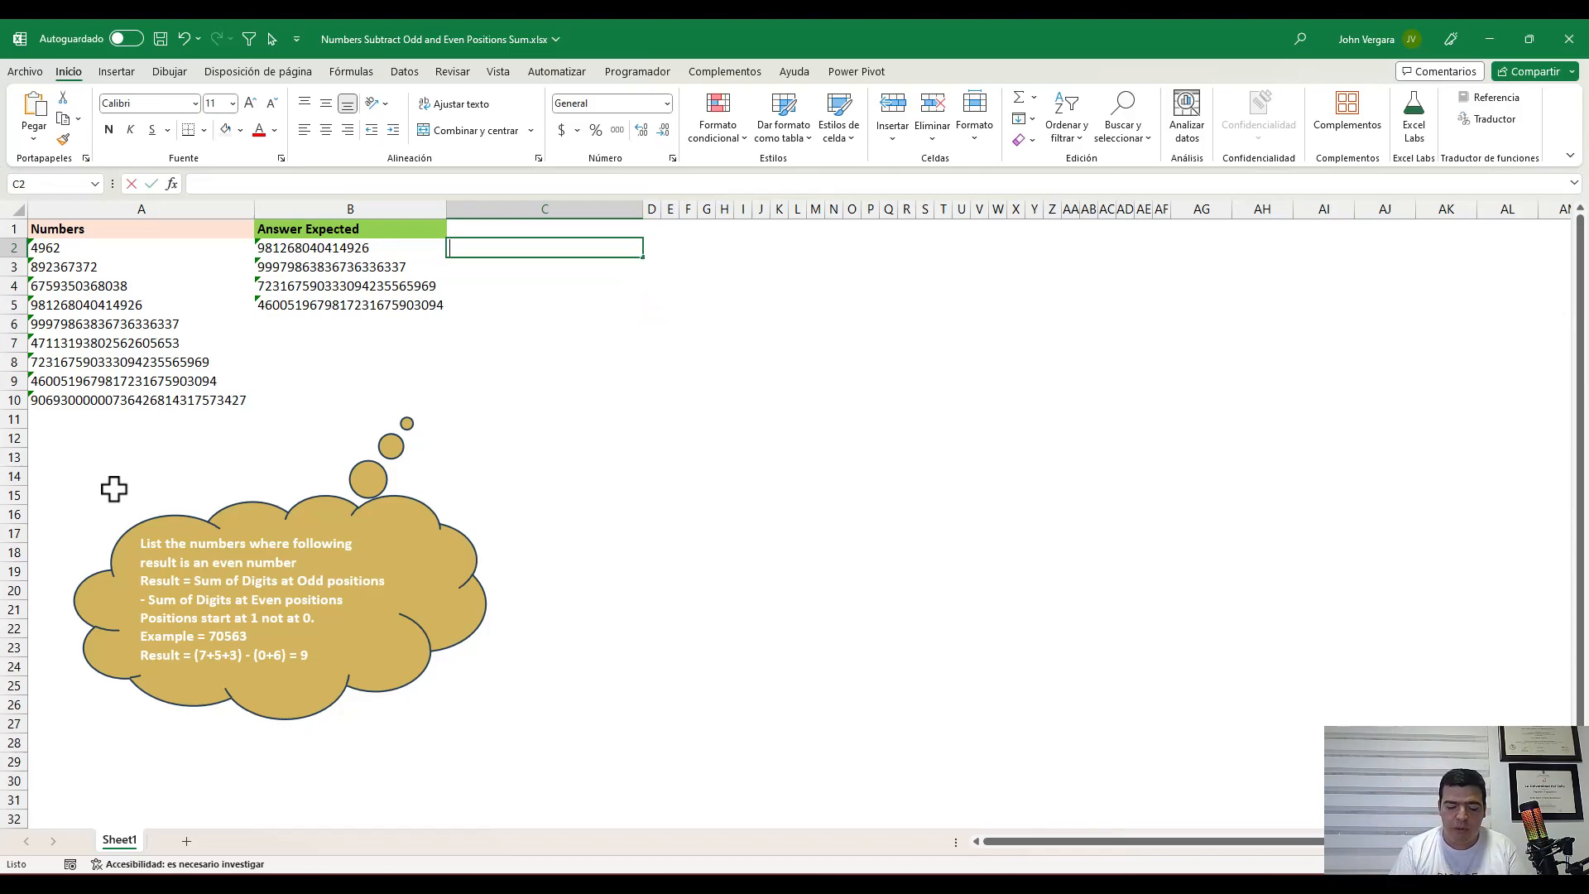
pyautogui.write('=EX')
pyautogui.press('Down')
pyautogui.press('Down')
pyautogui.press('Down')
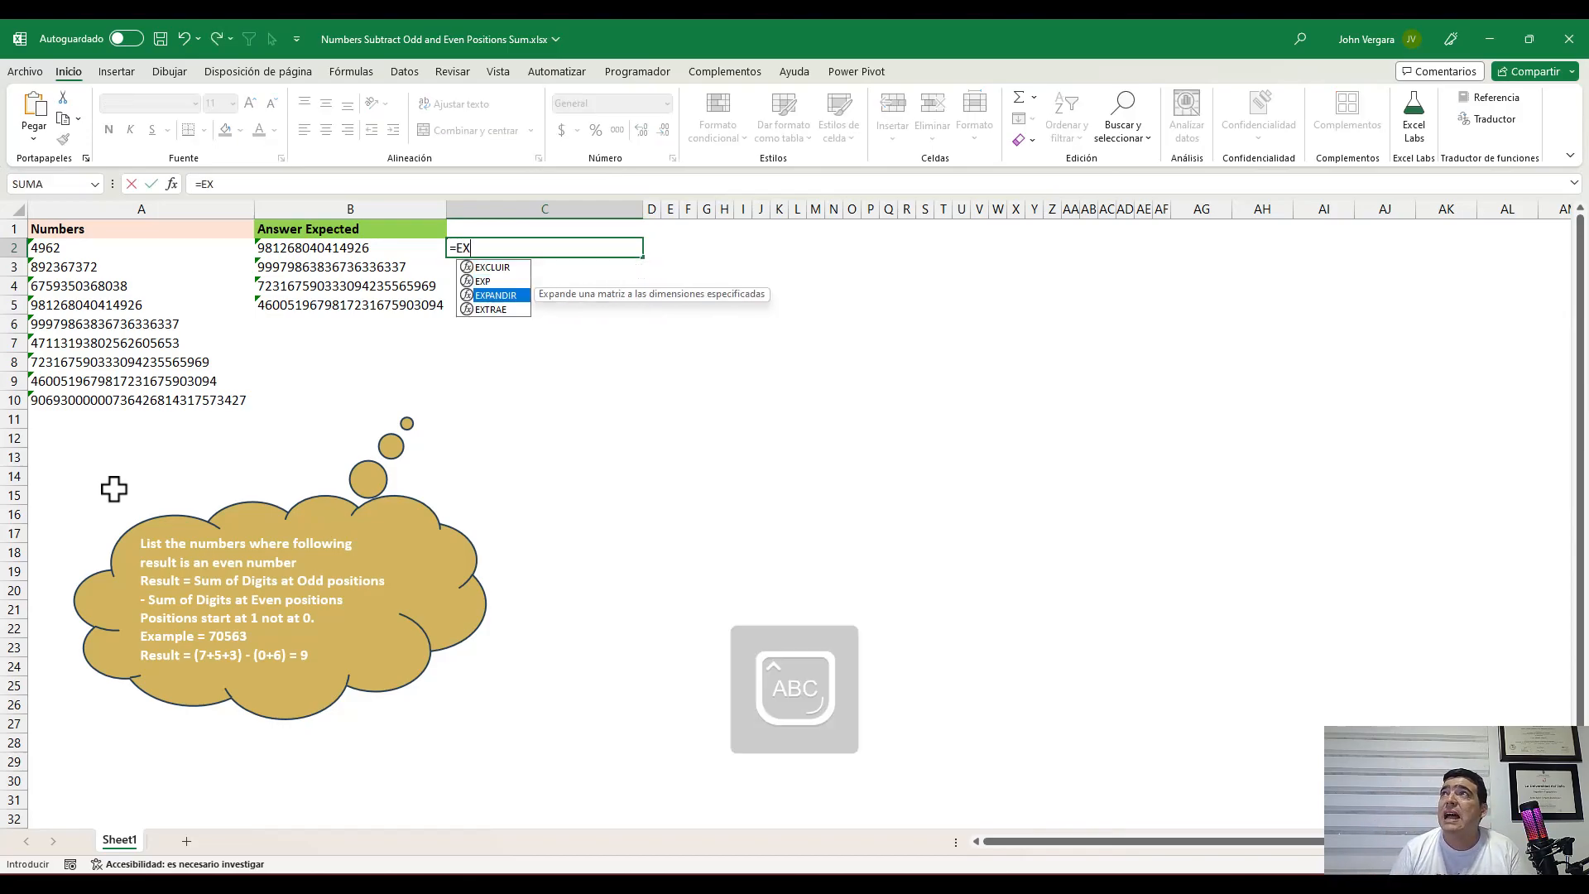
pyautogui.press('Tab')
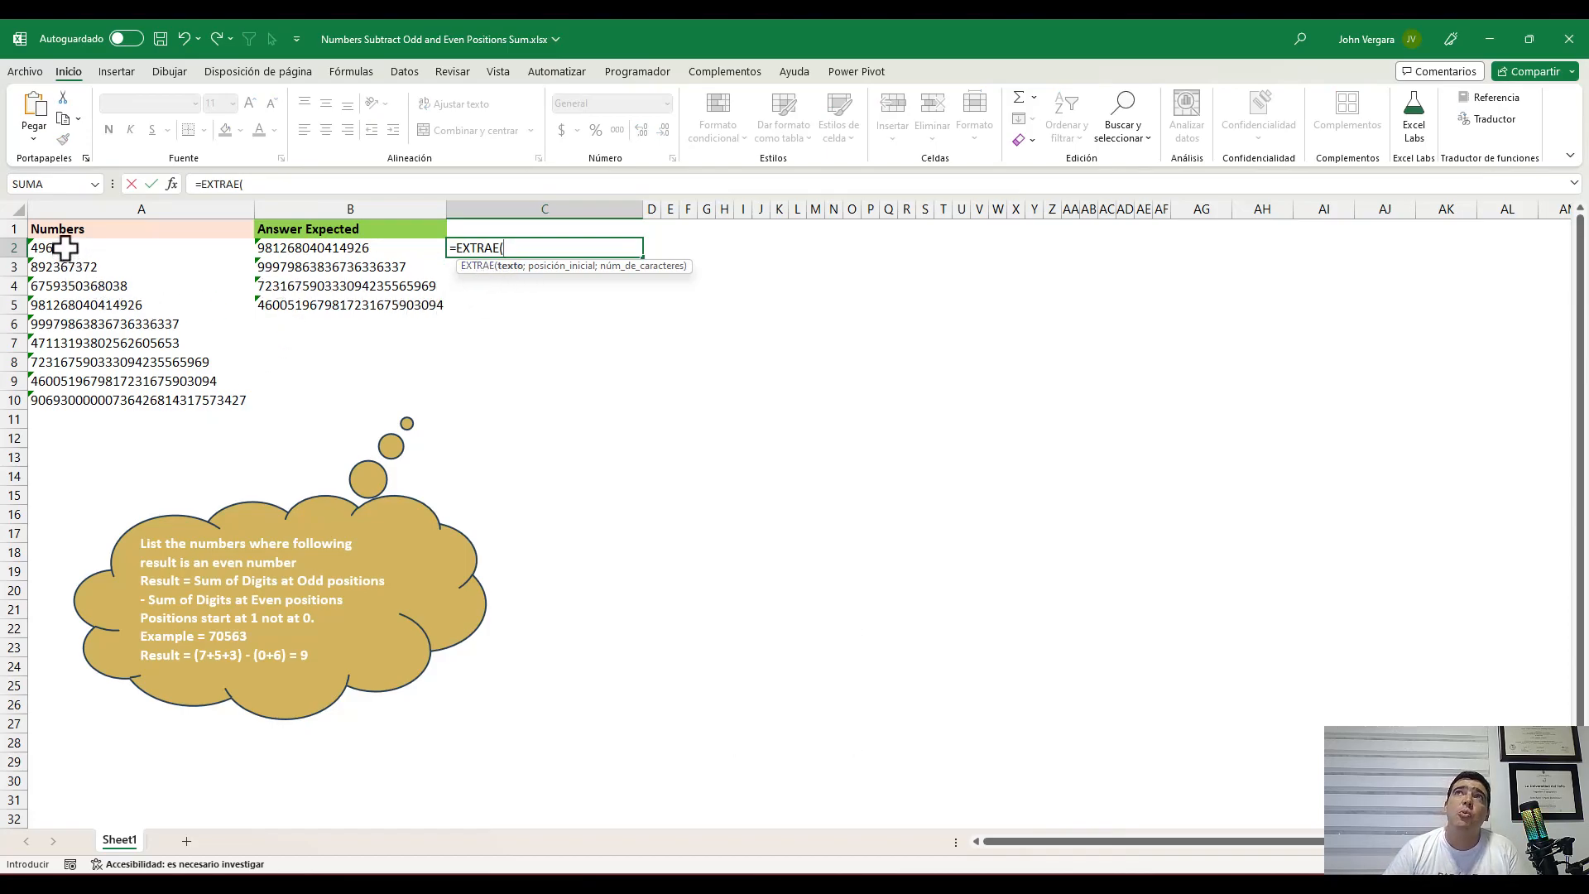
pyautogui.moveTo(73, 248); pyautogui.dragTo(112, 401)
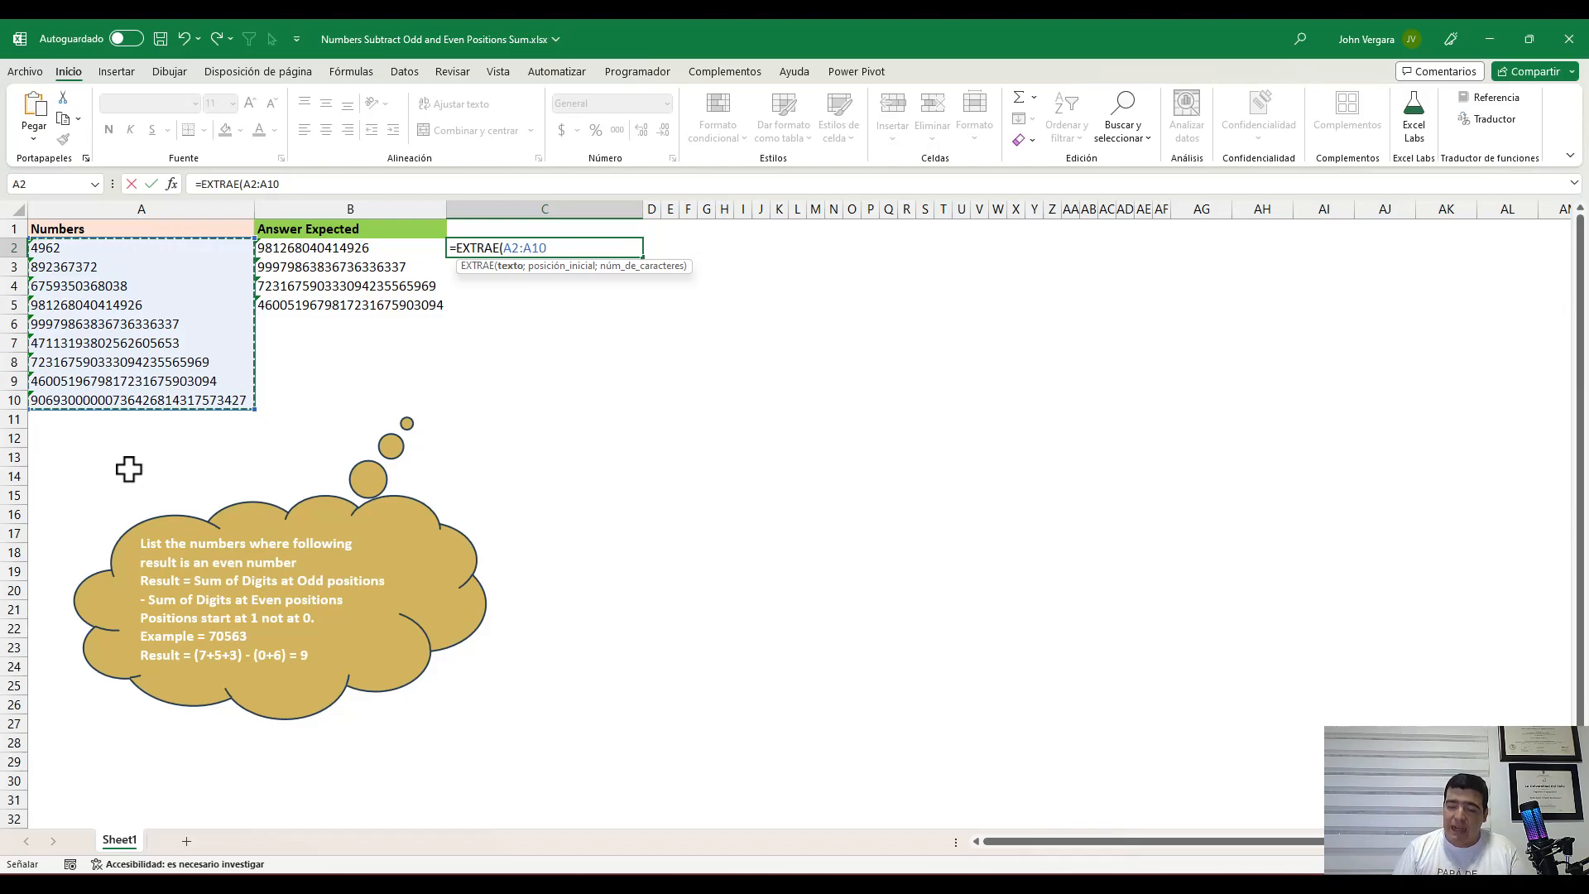
pyautogui.write(';')
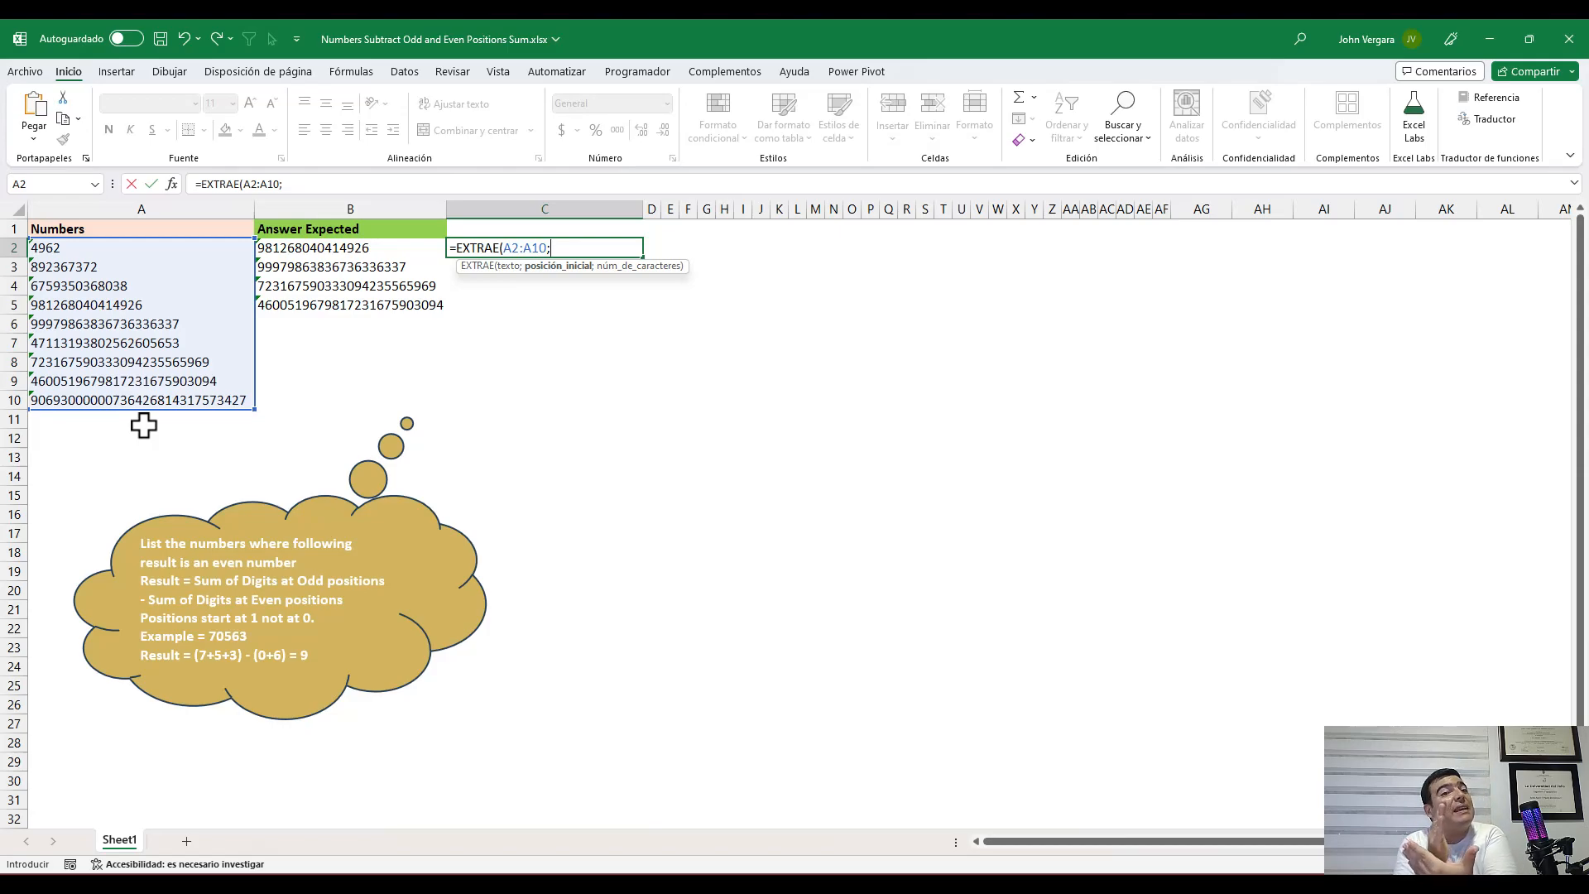
# Set the start-position argument of the EXTRAE formula in C2 to COLUMNA(A:AD)
pyautogui.write('C')
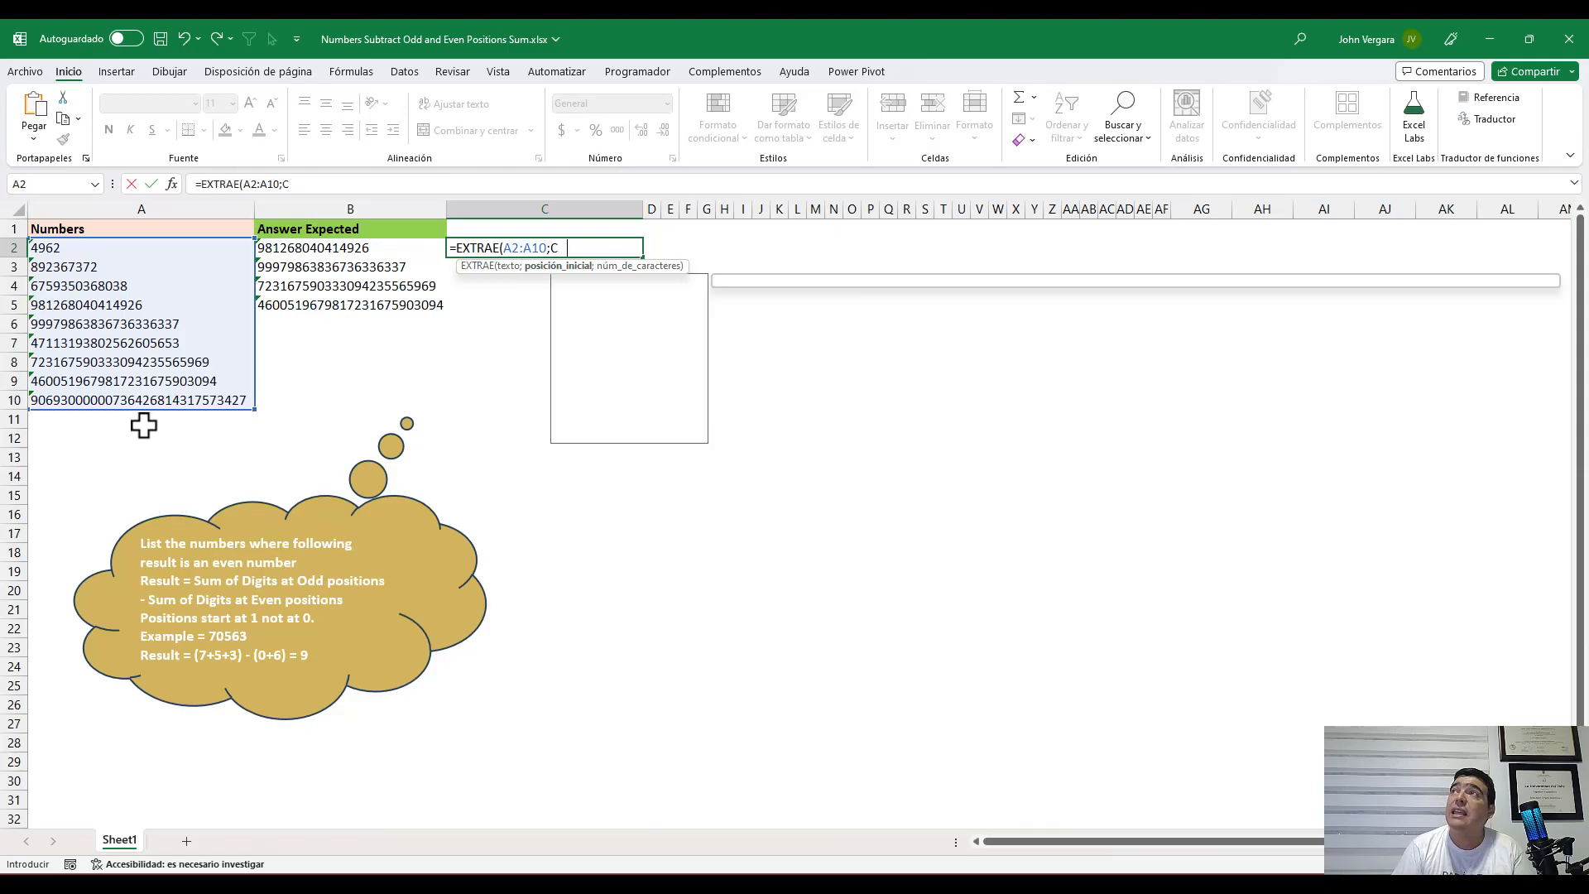
pyautogui.write('OLUMNA(')
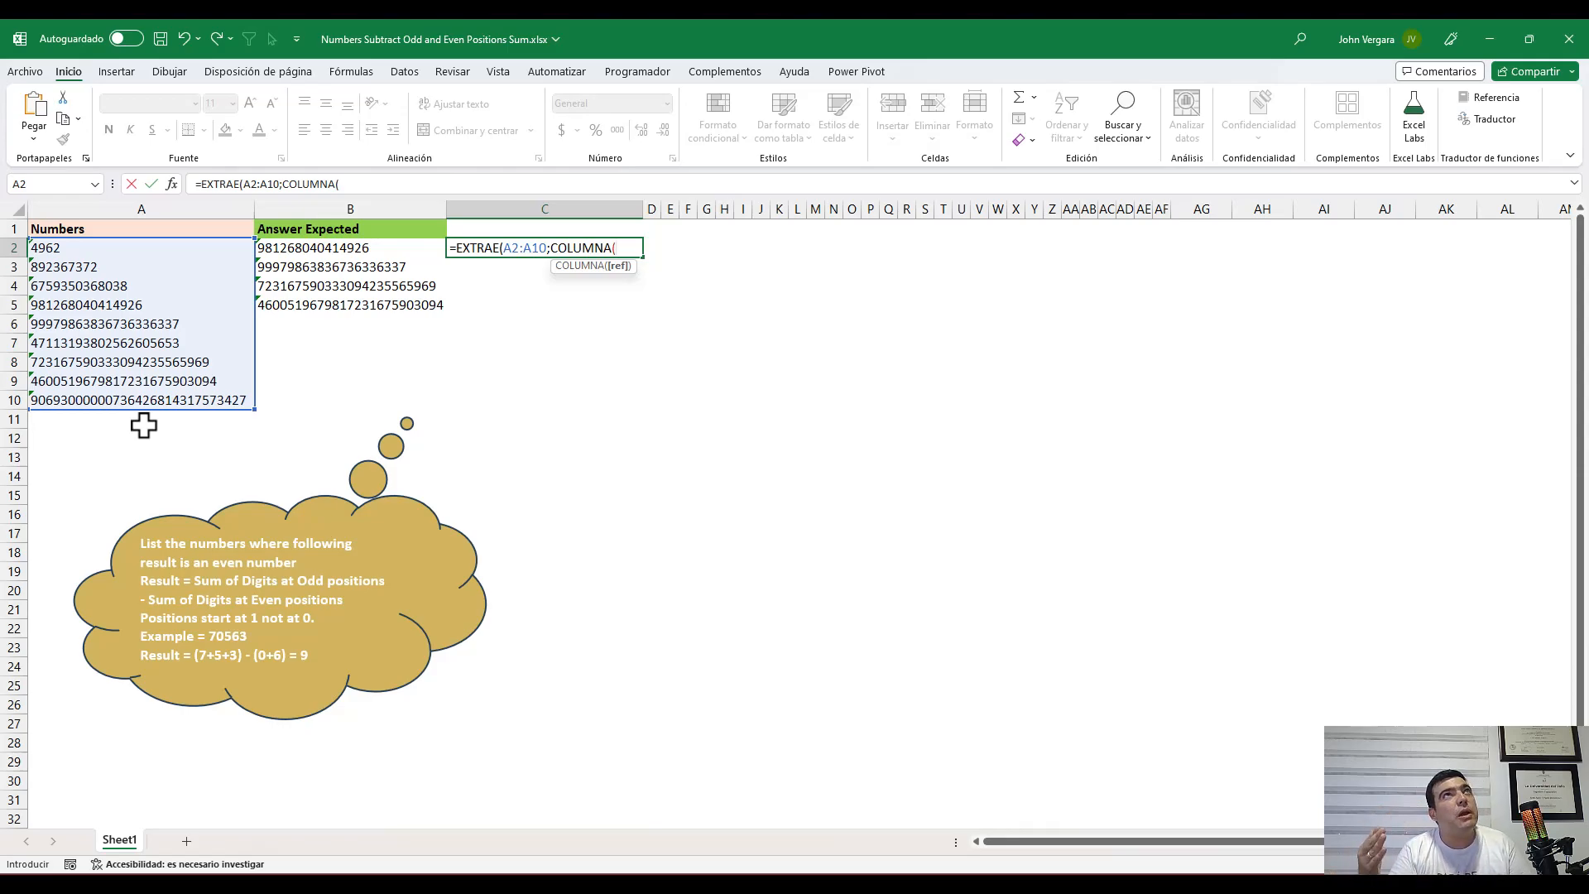
pyautogui.write('CO')
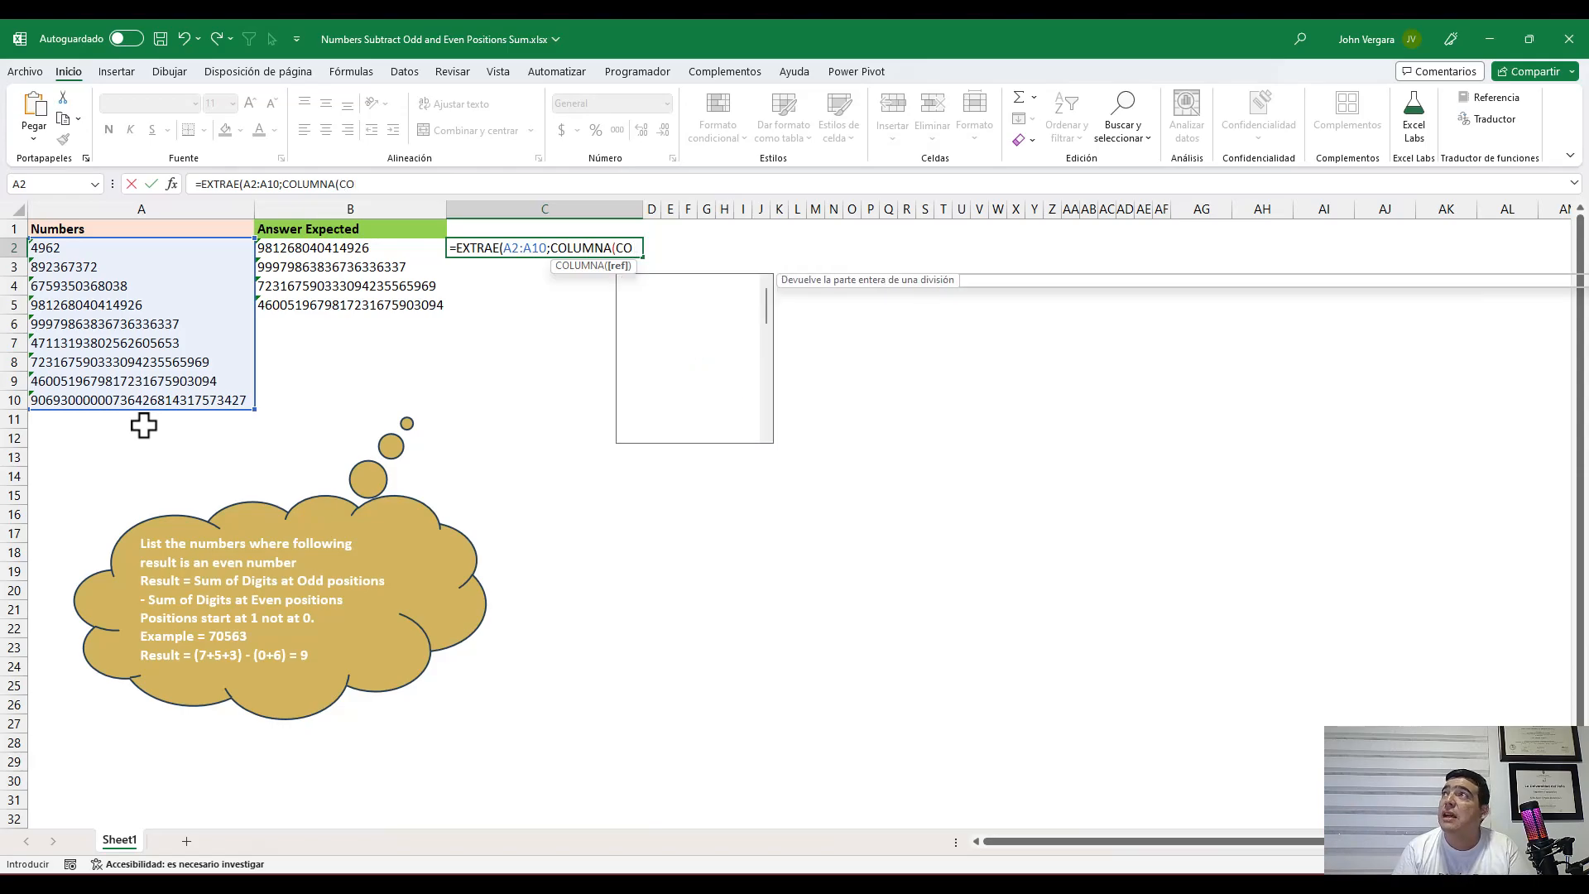
pyautogui.press('BackSpace')
pyautogui.press('BackSpace')
pyautogui.write('A:')
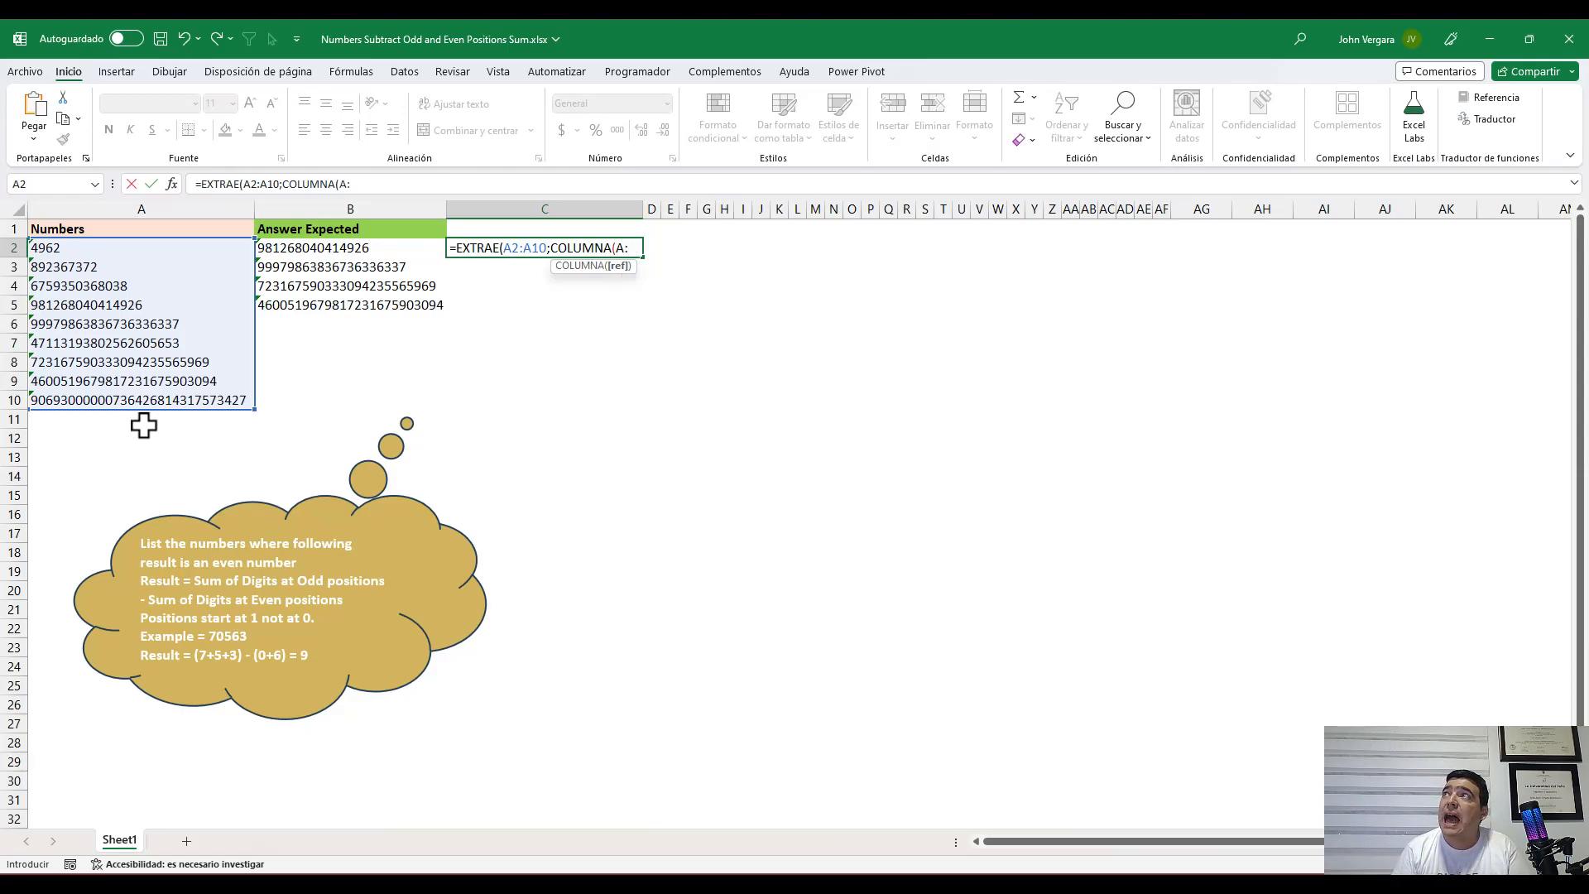
pyautogui.write('D')
pyautogui.press('BackSpace')
pyautogui.write('AD')
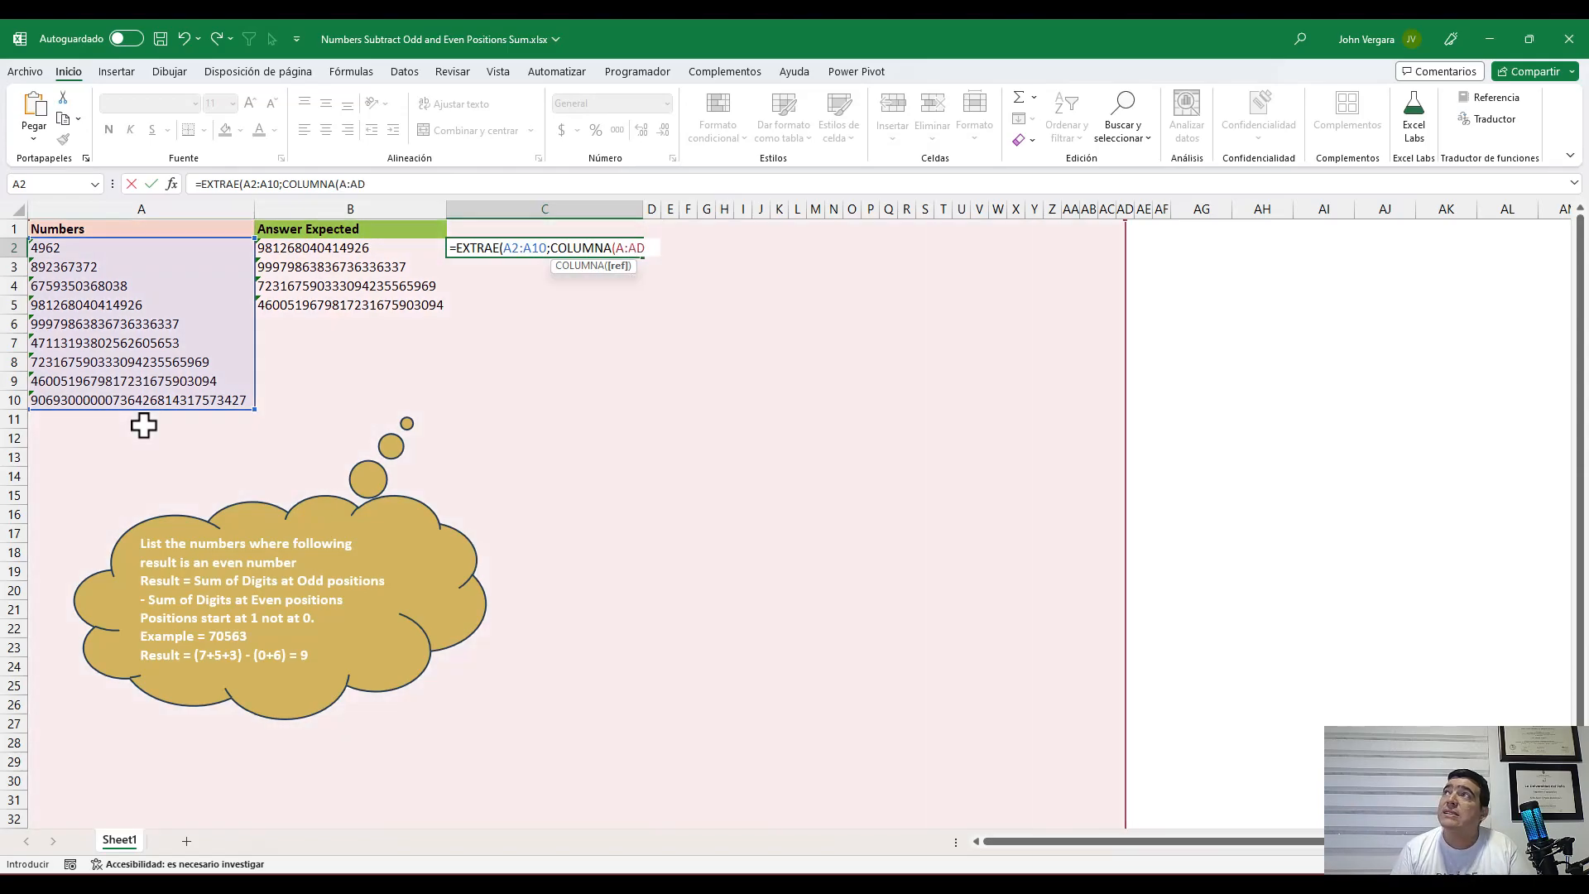
pyautogui.write(')')
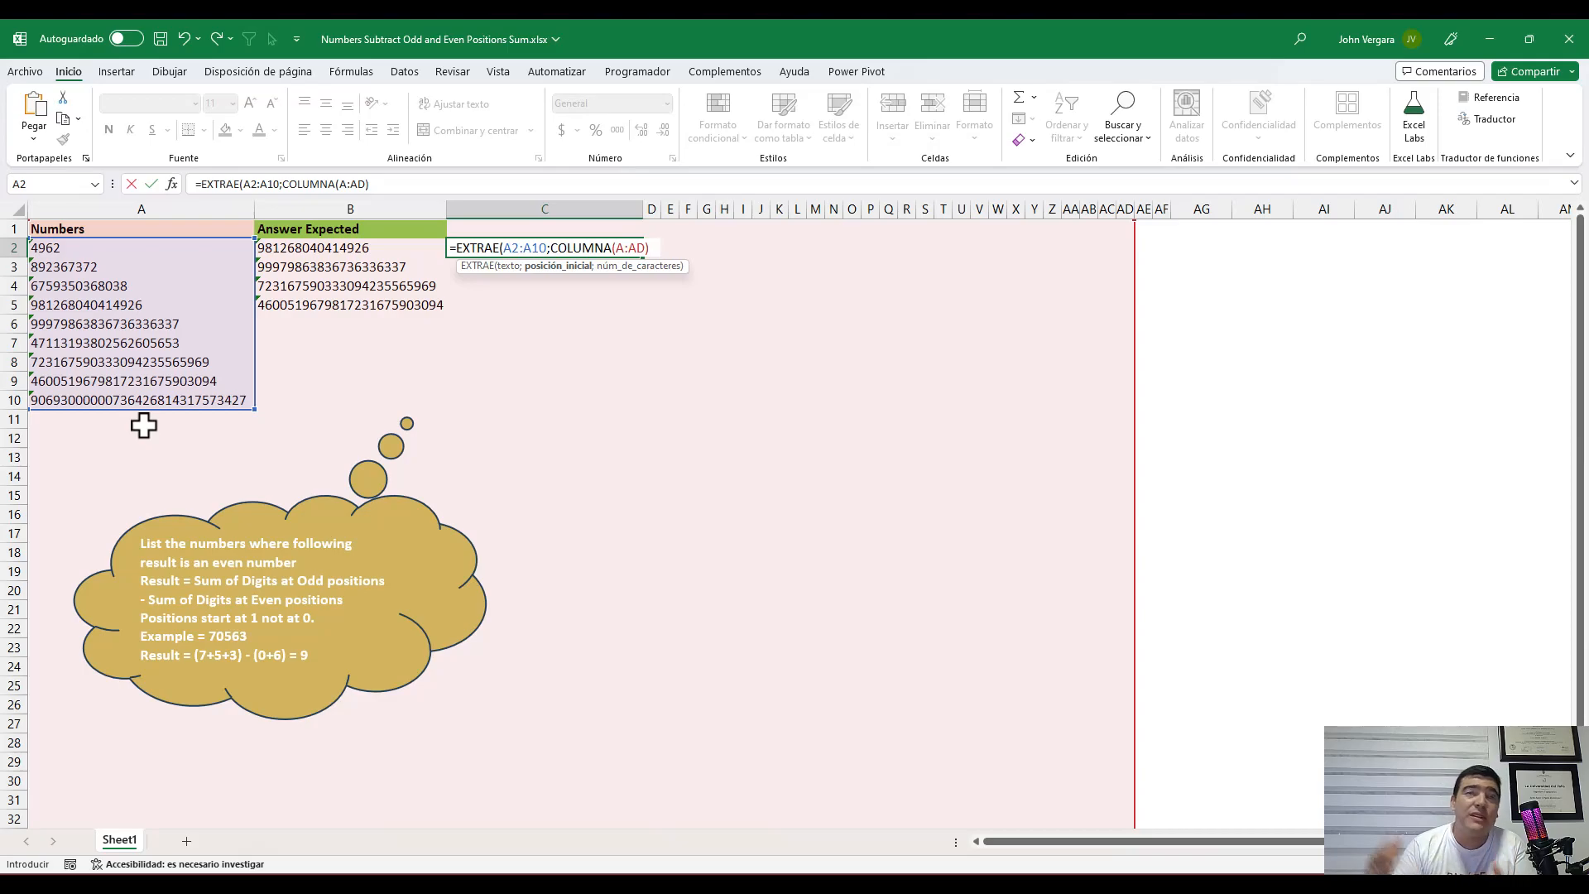
# Preview the array produced by COLUMNA(A:AD) inside the formula, restoring the expression after evaluating it
pyautogui.moveTo(649, 248); pyautogui.dragTo(558, 246)
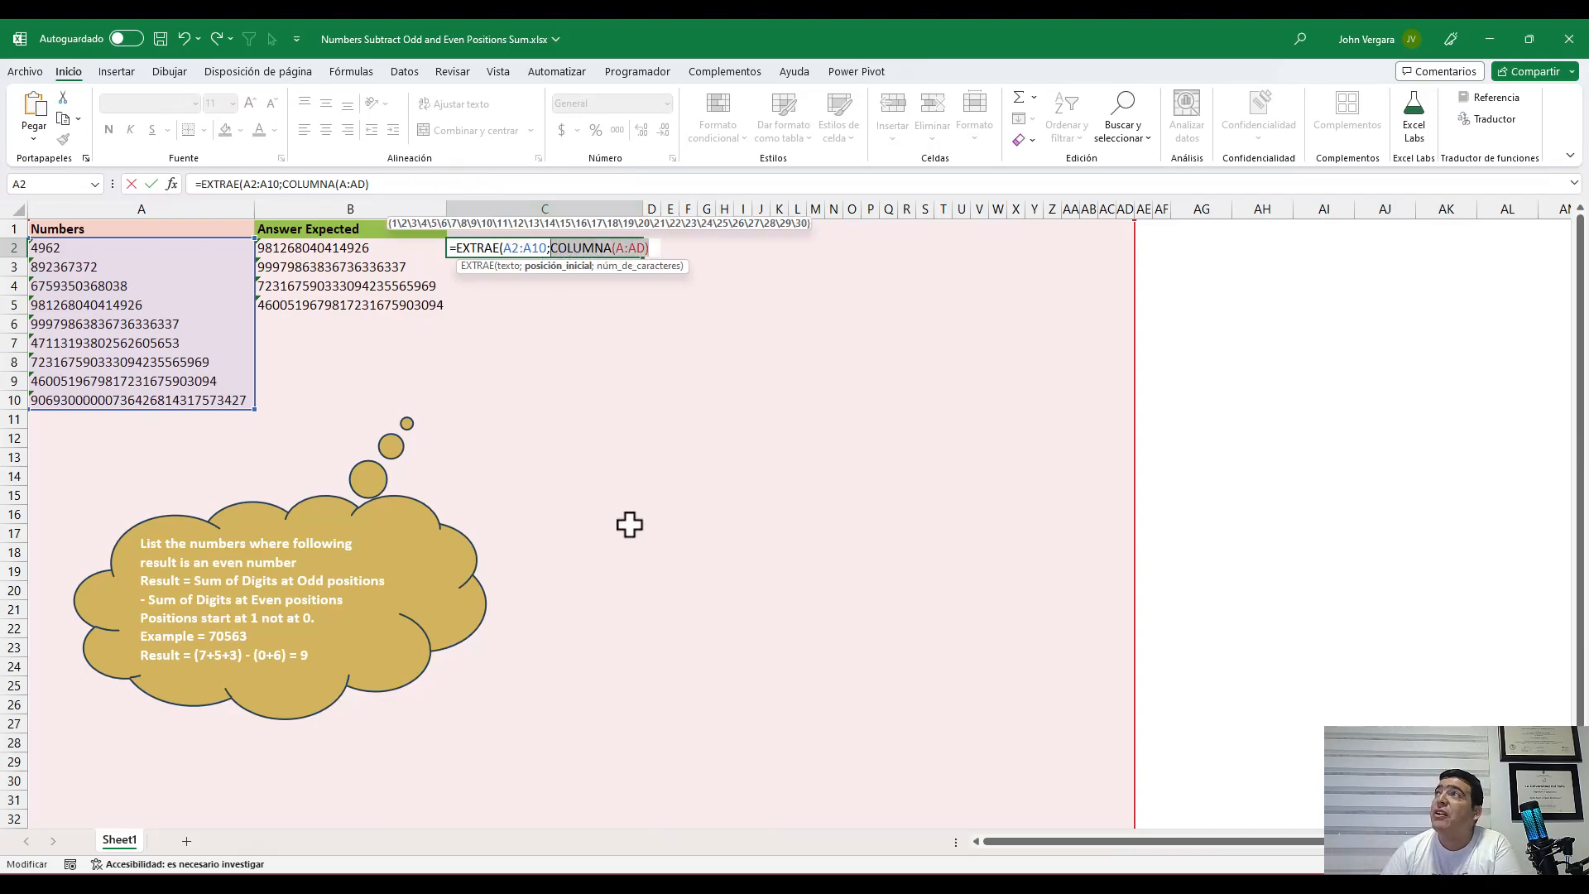
pyautogui.press('F9')
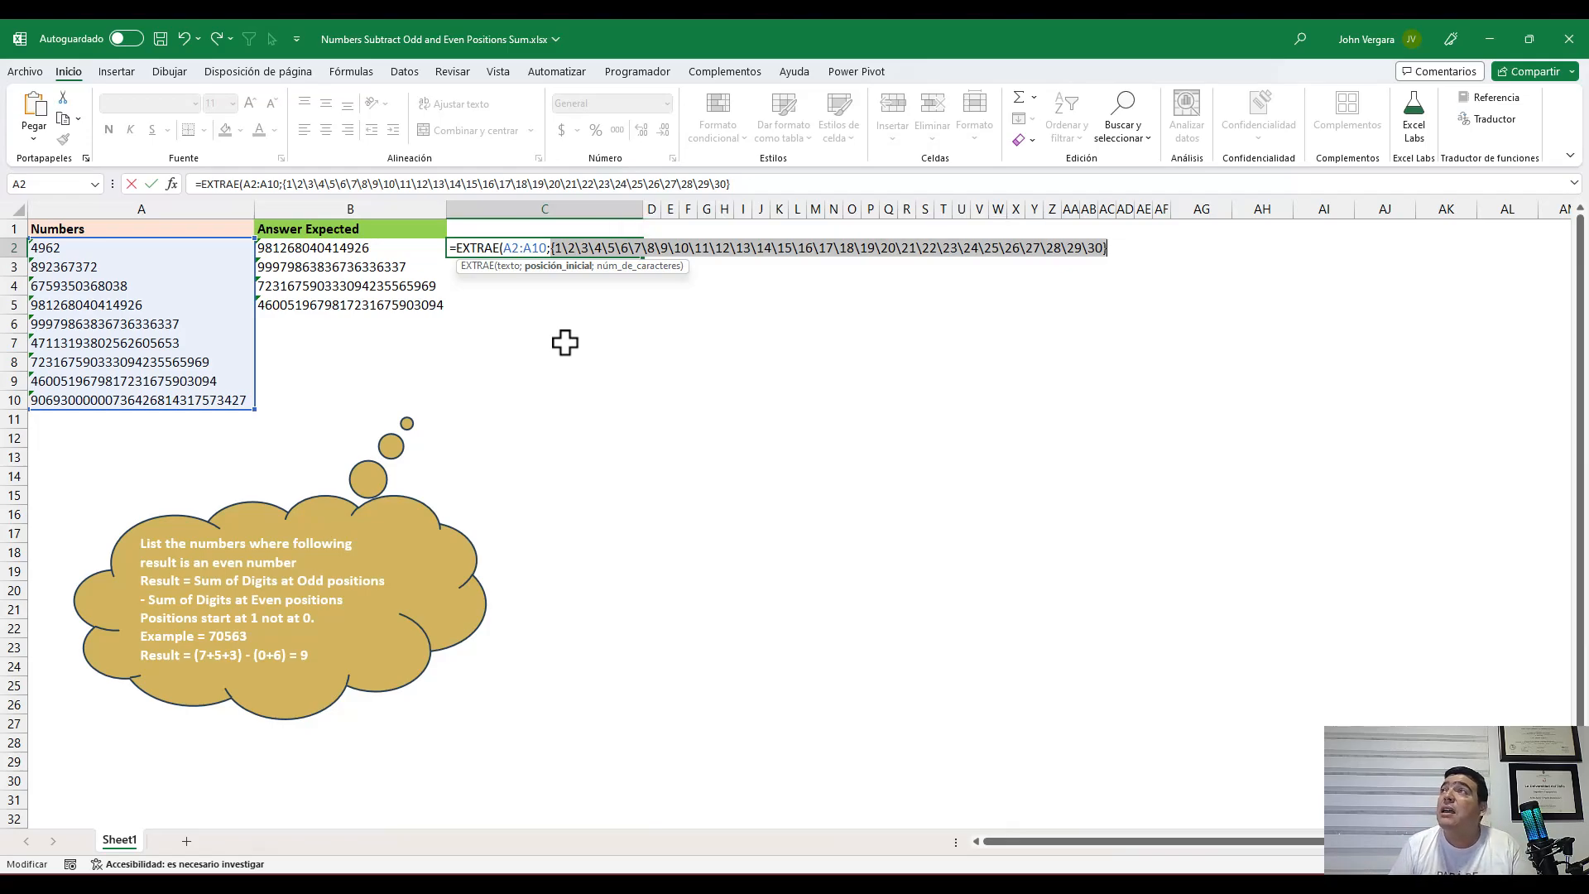
pyautogui.hotkey('ctrl', 'z')
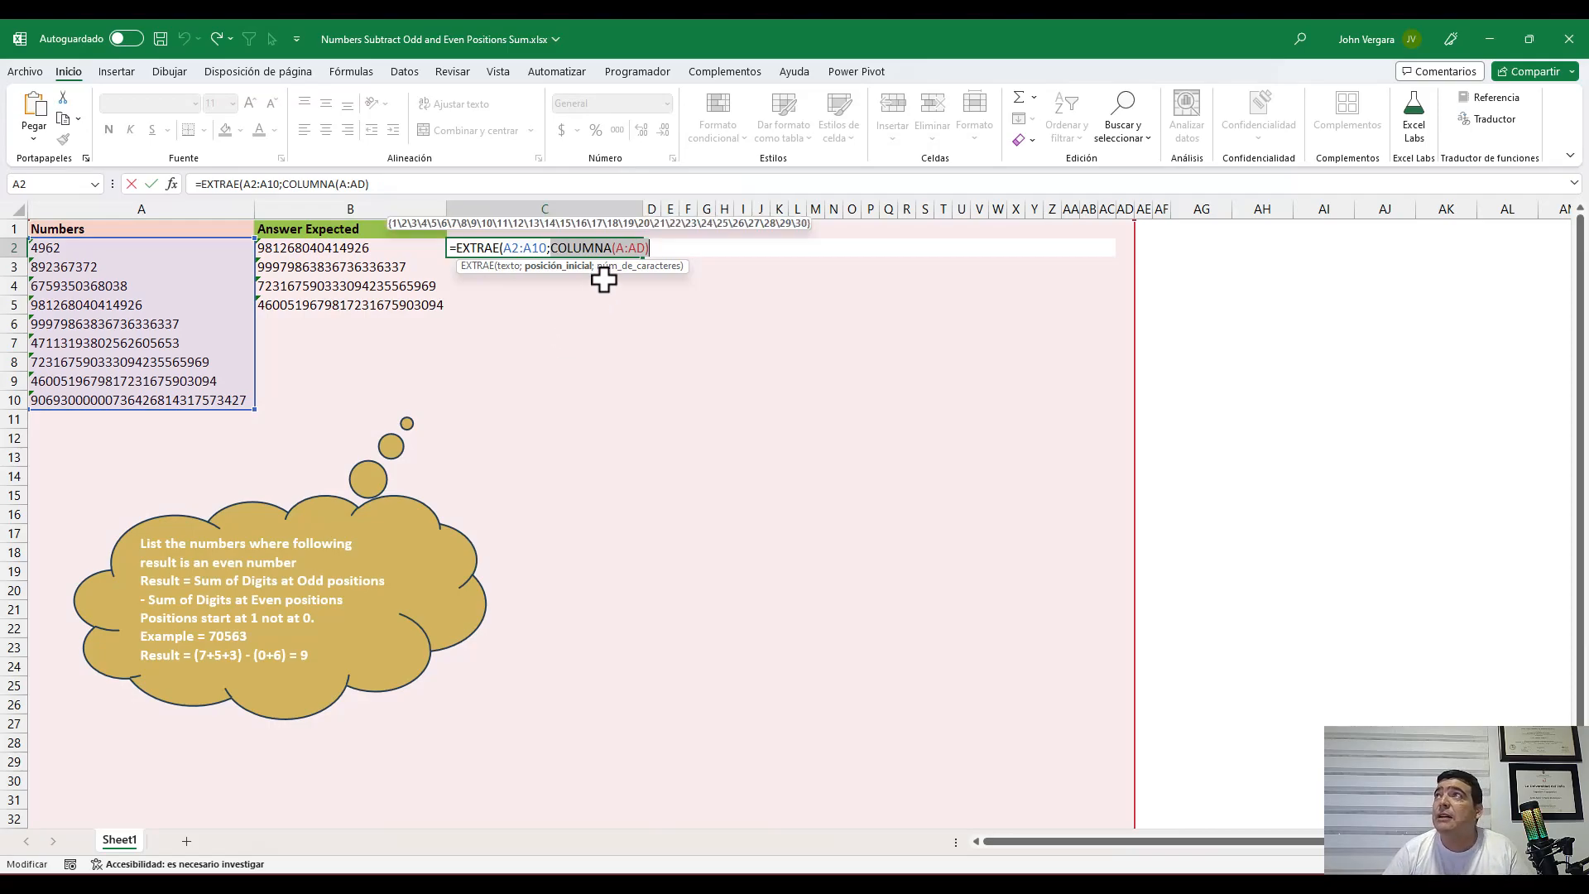
pyautogui.click(652, 250)
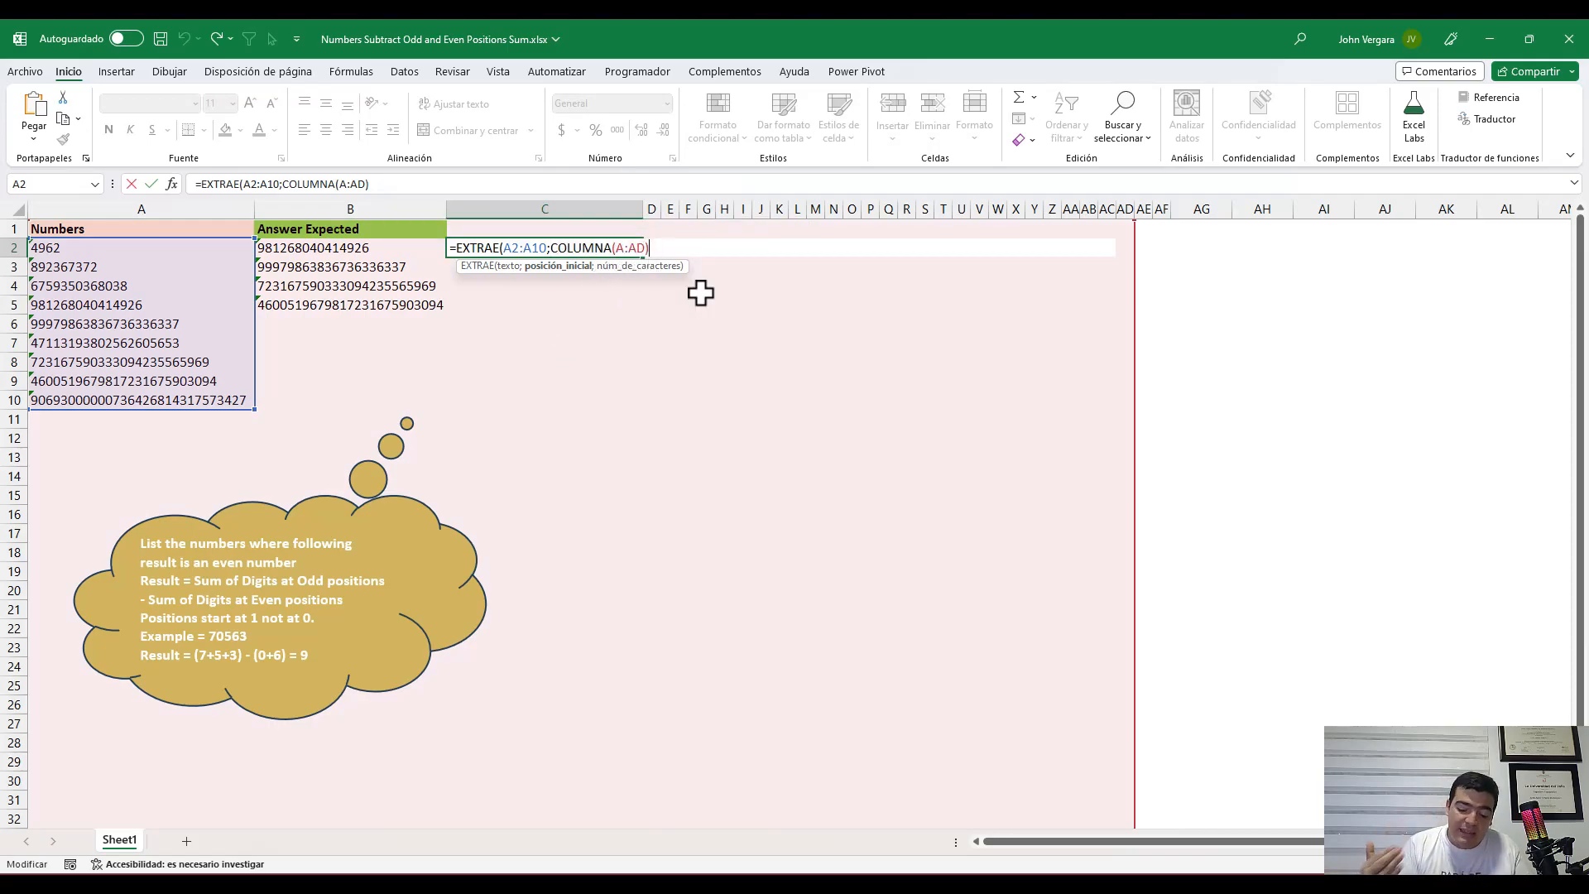
# Complete the formula as =EXTRAE(A2:A10;COLUMNA(A:AD);1), preview its evaluated array, restore it and enter it in C2
pyautogui.write(';')
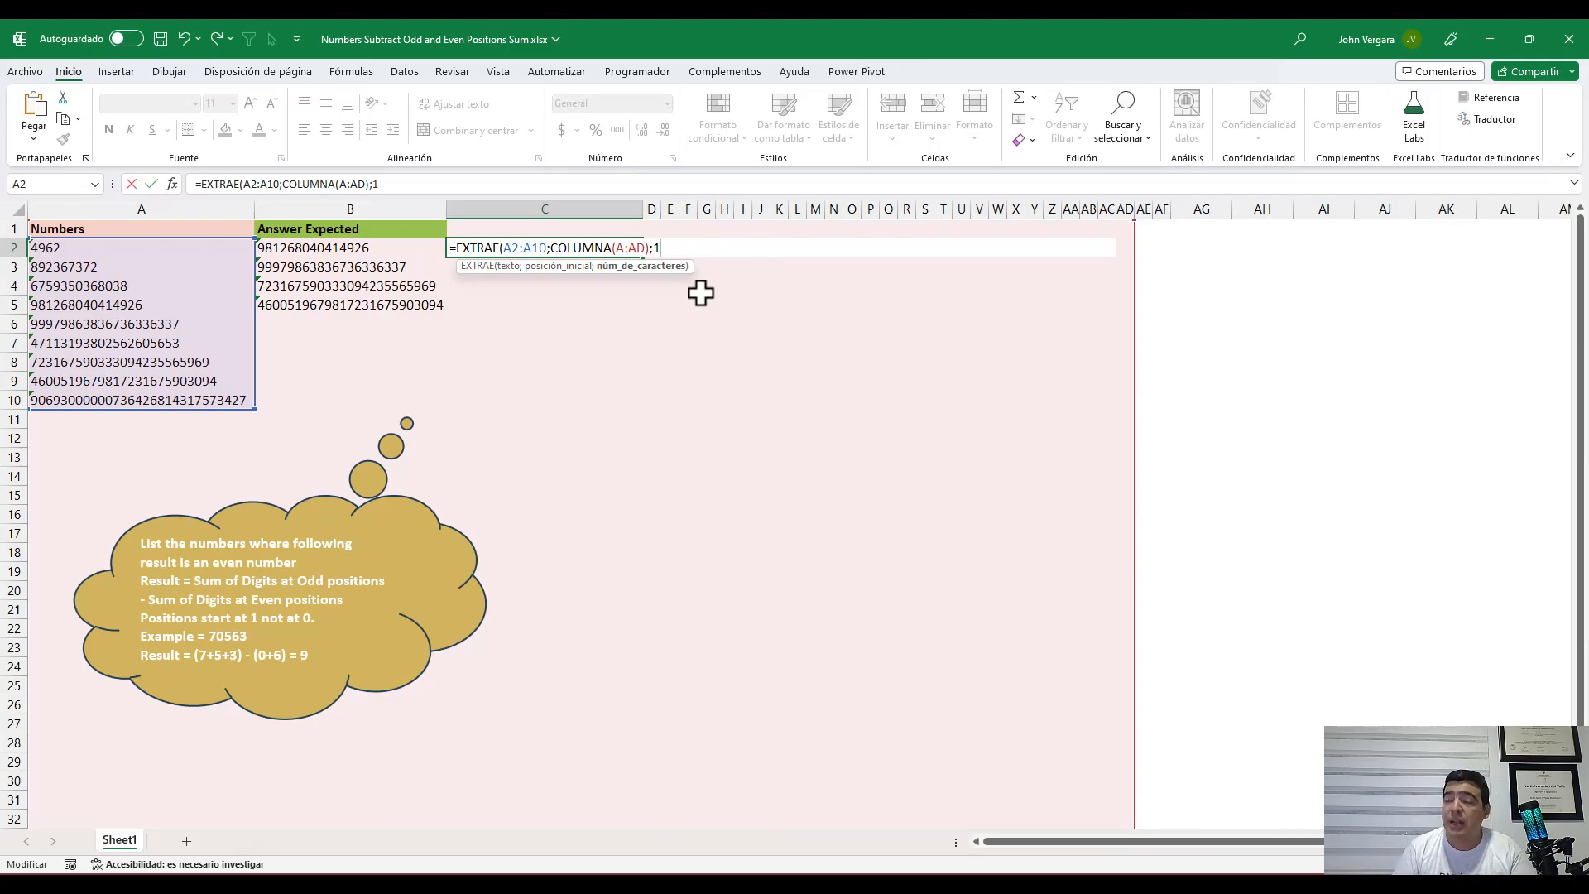
pyautogui.write('1)')
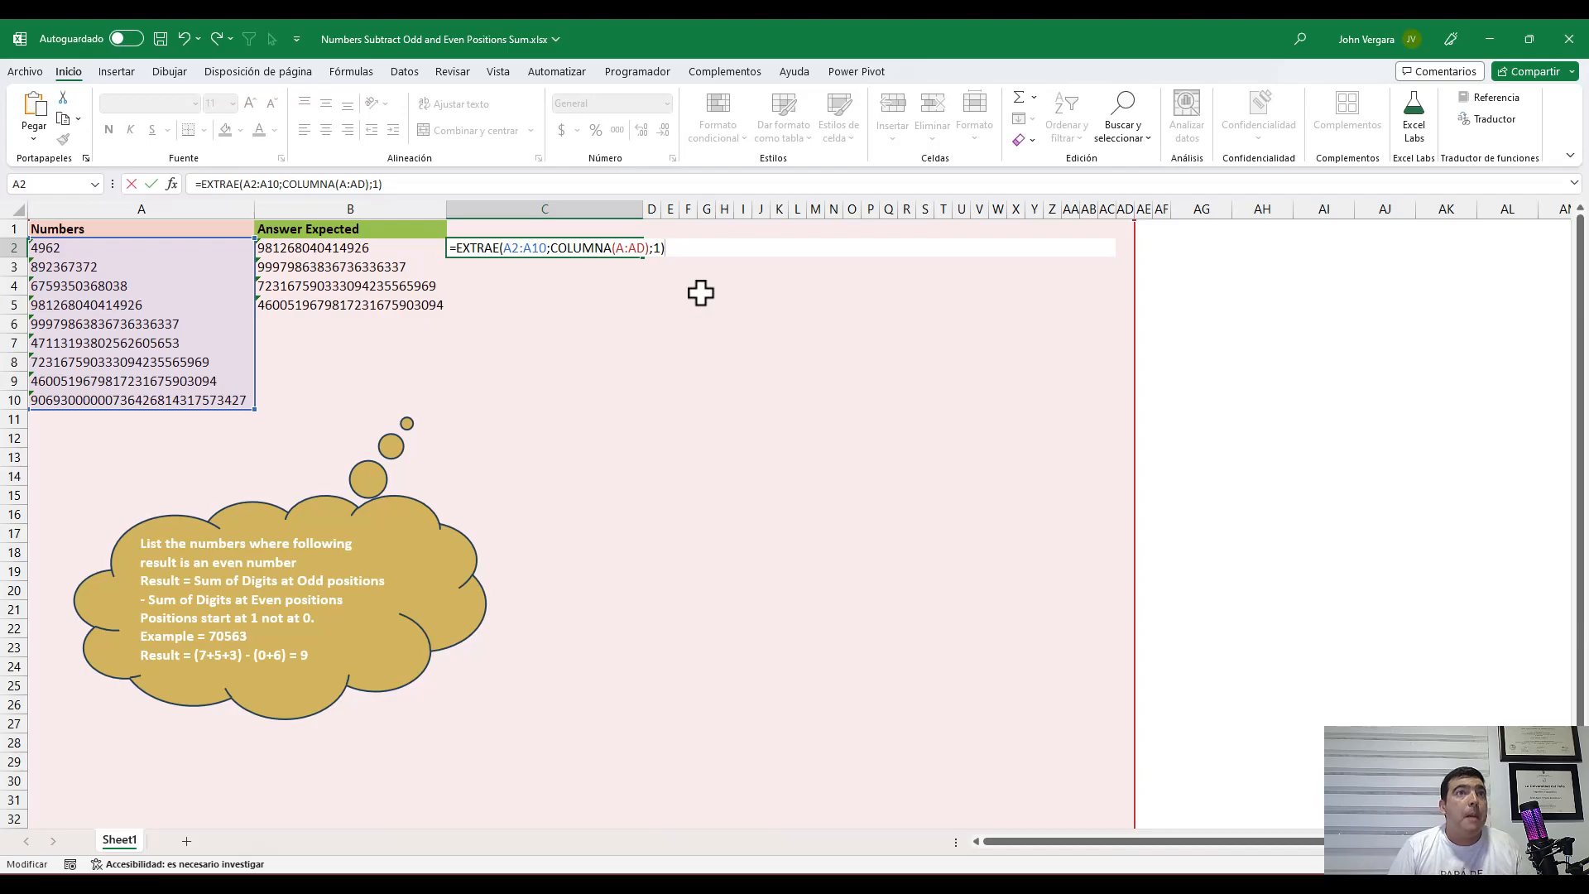
pyautogui.moveTo(666, 249); pyautogui.dragTo(455, 258)
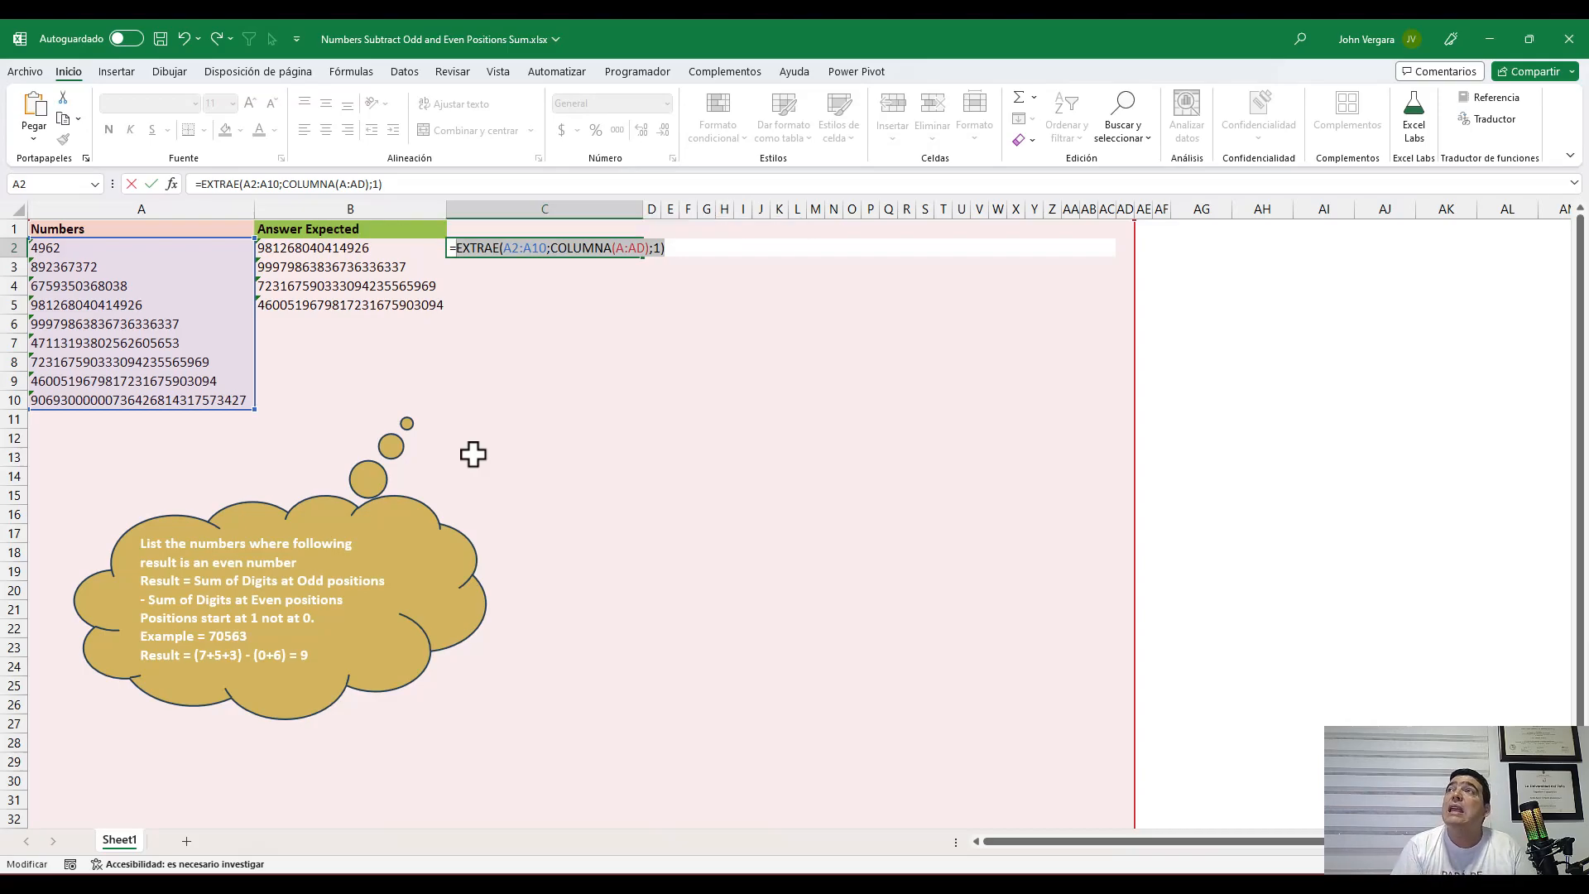
pyautogui.press('F9')
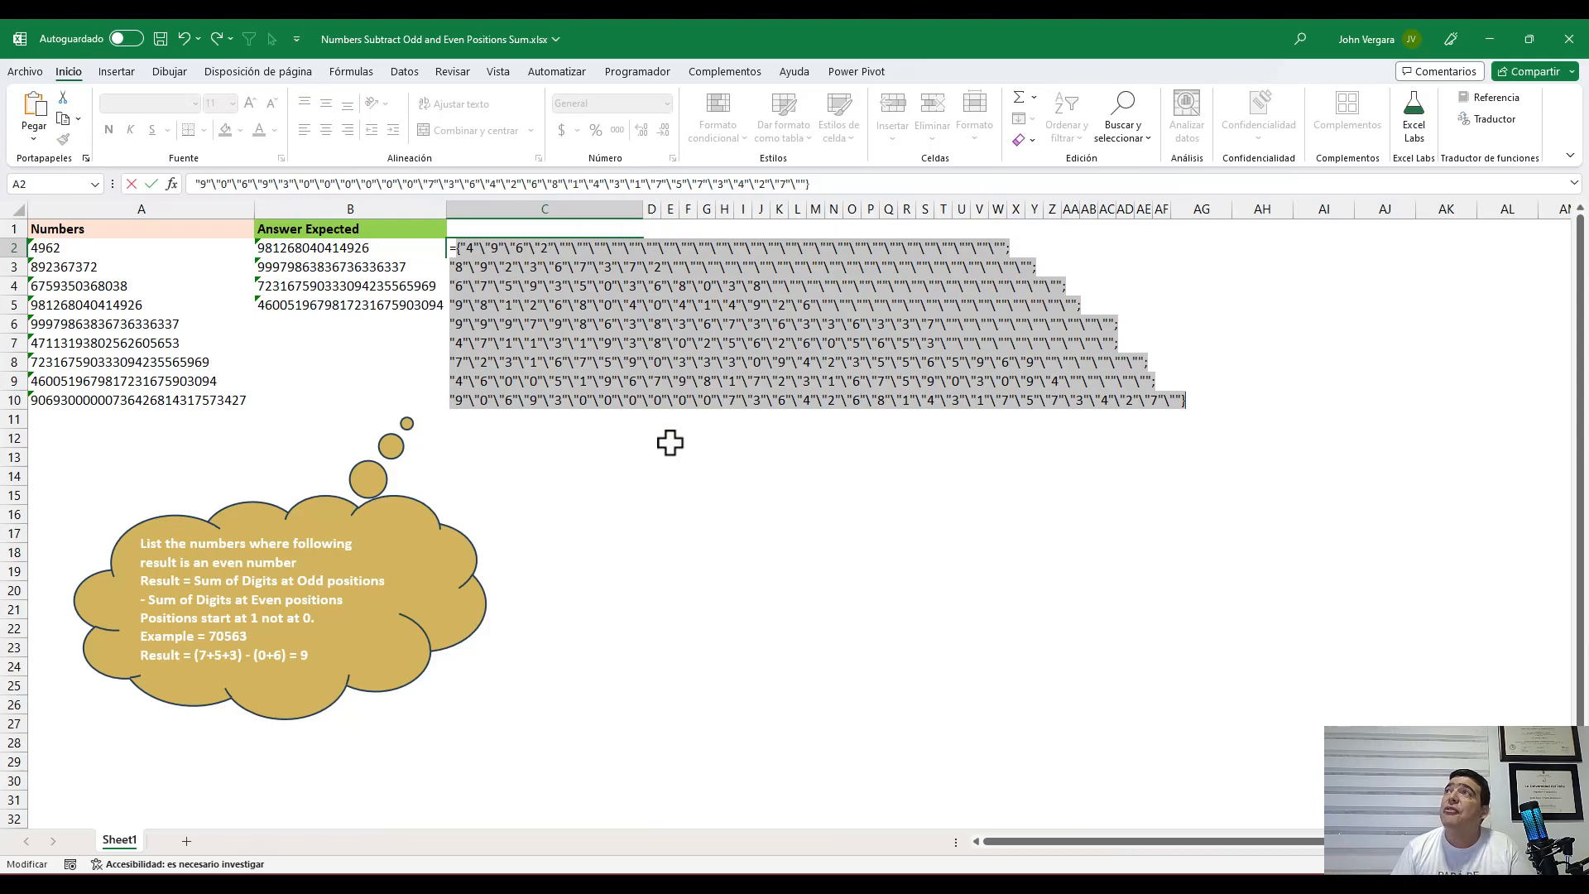
pyautogui.hotkey('ctrl', 'z')
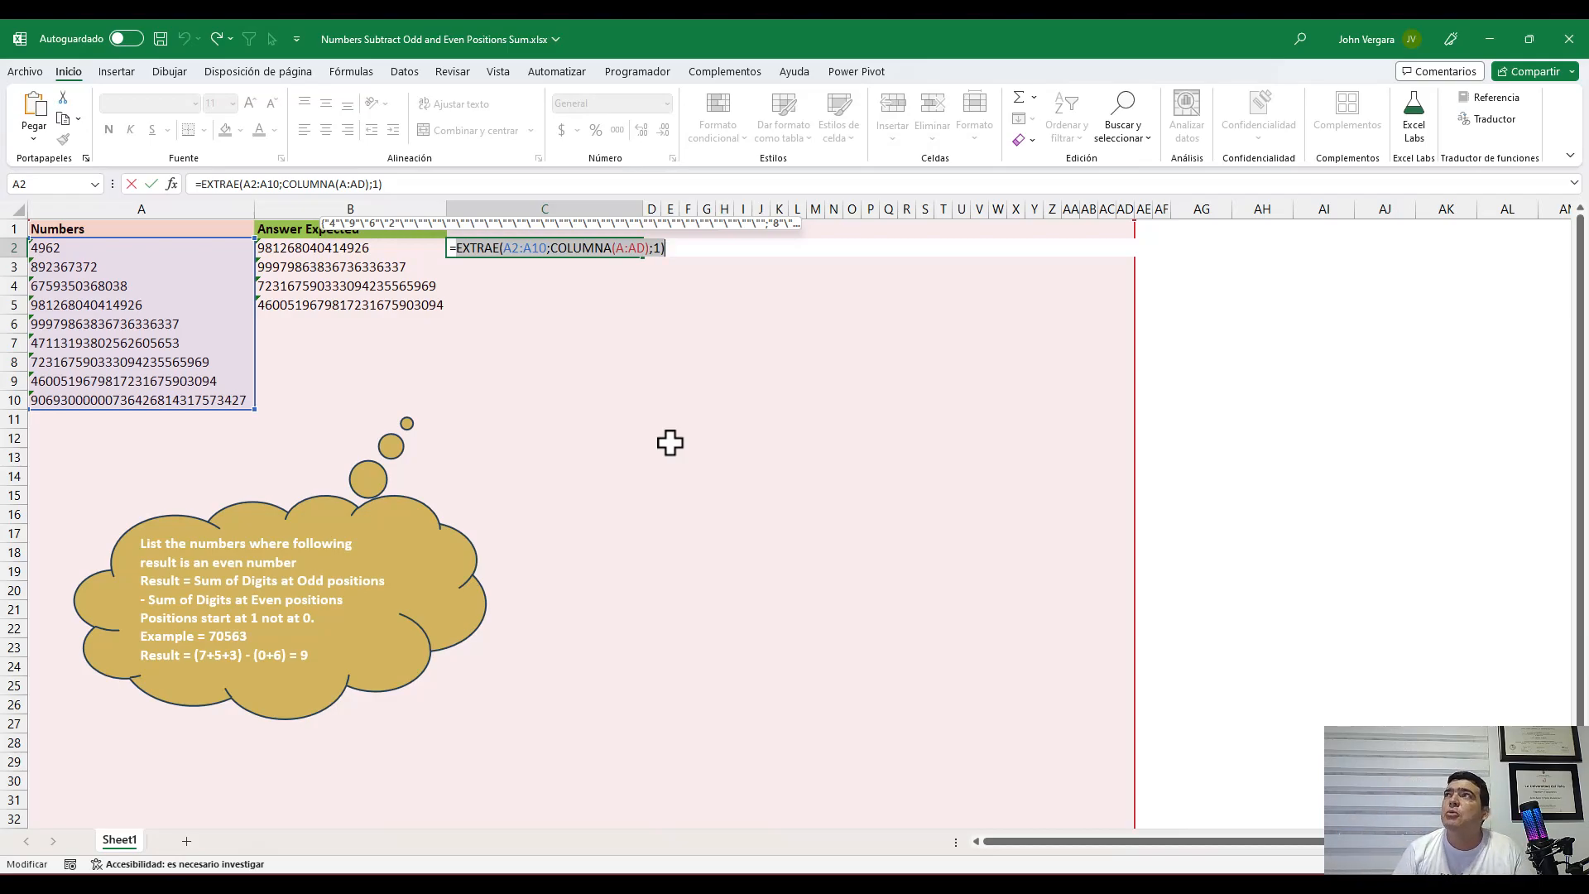
pyautogui.press('Return')
pyautogui.press('Up')
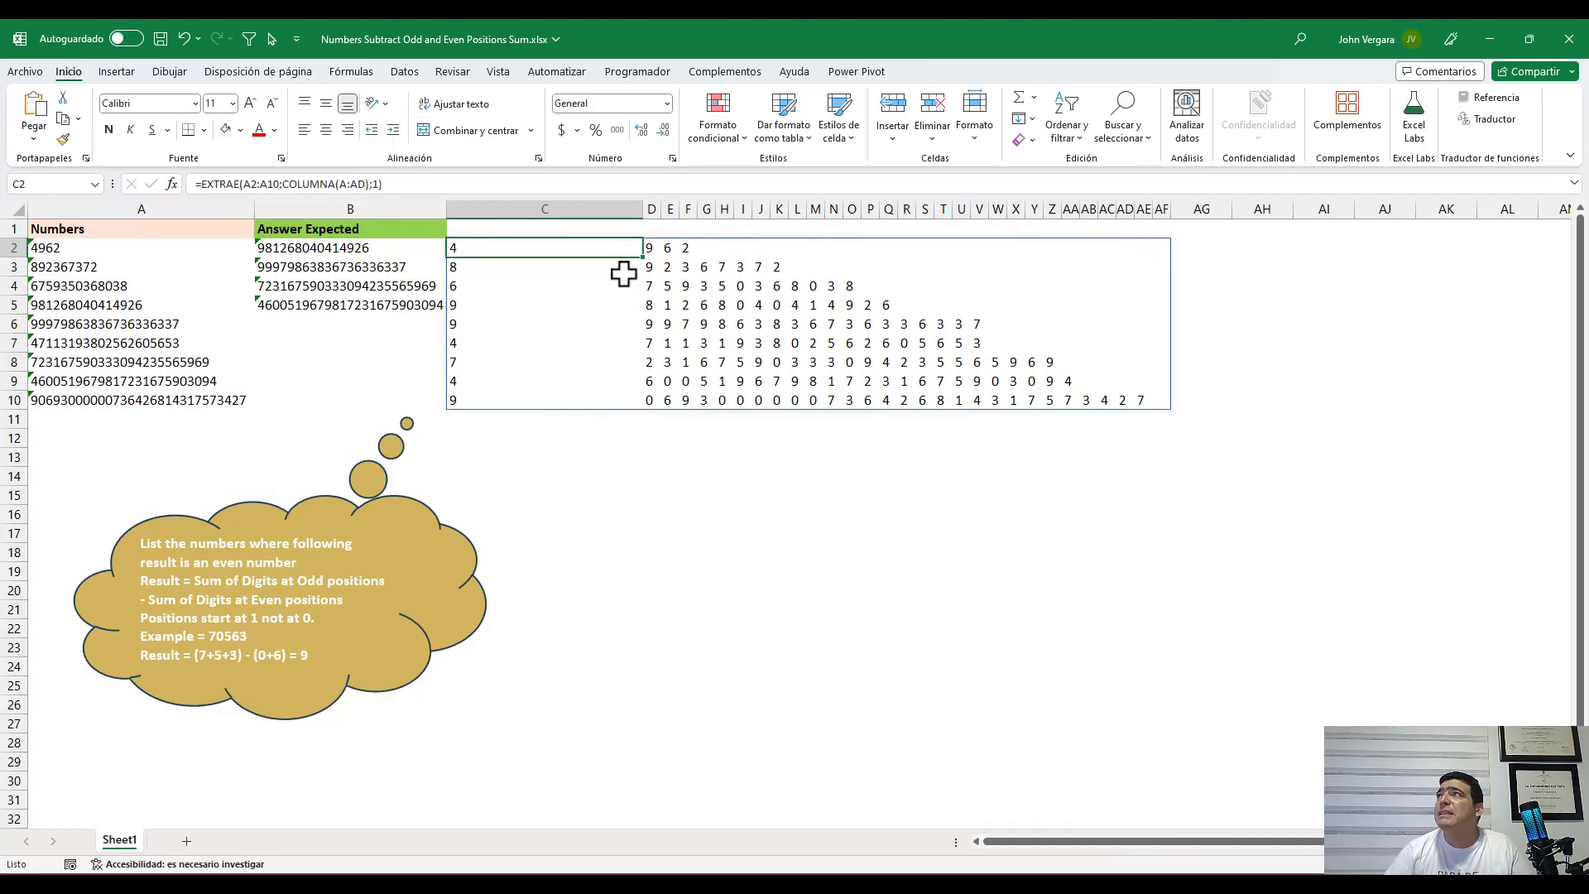
# Auto-fit the widths of columns C to AF to the extracted digits and reselect cell C2
pyautogui.moveTo(543, 207); pyautogui.dragTo(1159, 207)
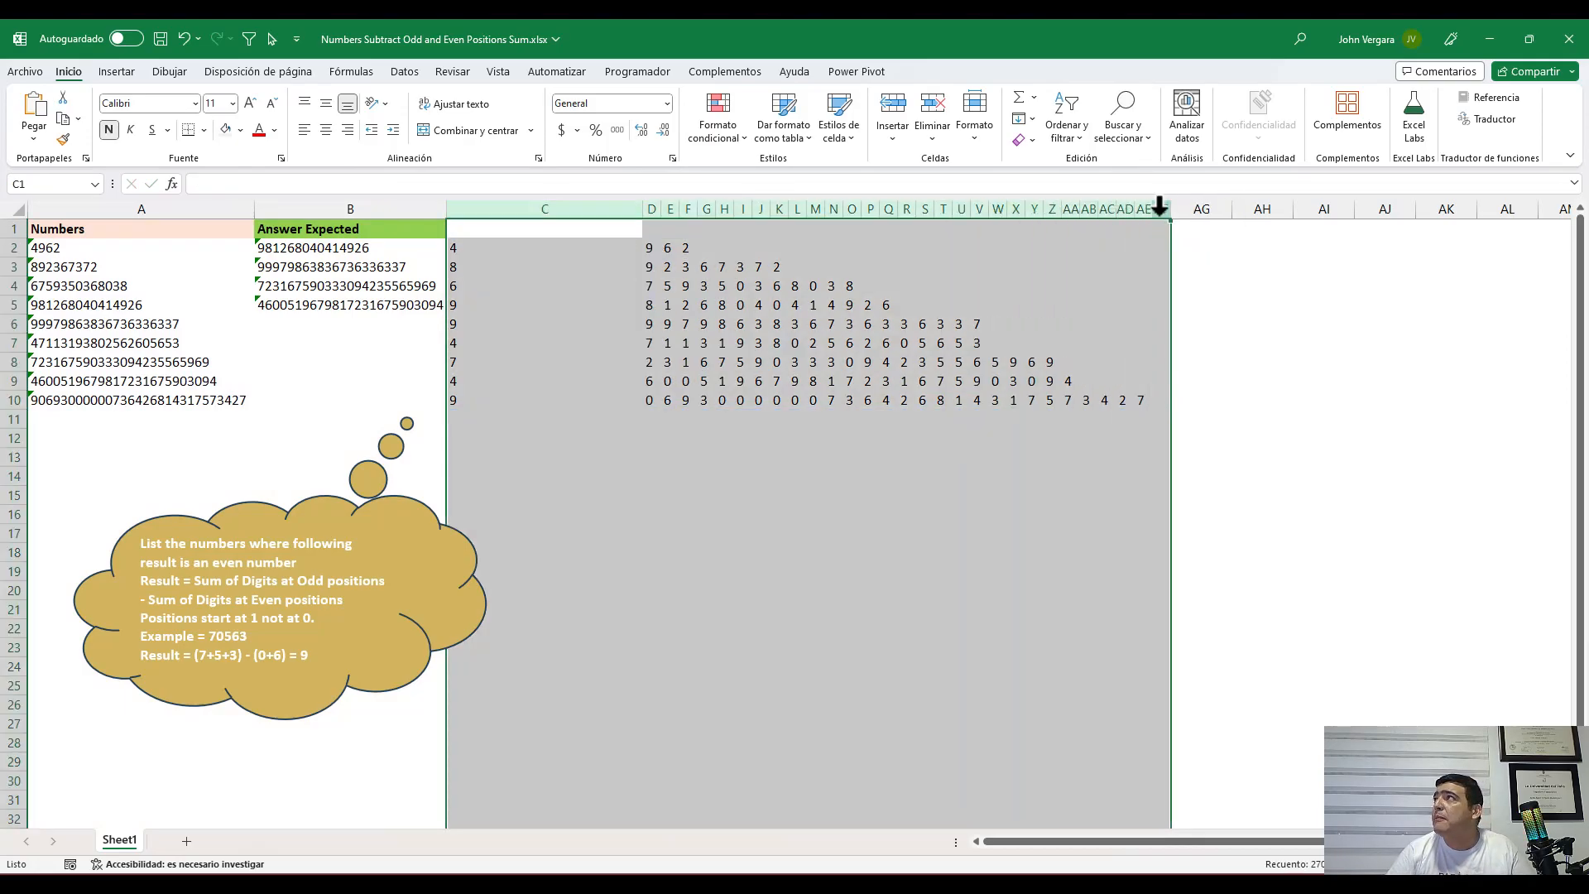
pyautogui.doubleClick(1170, 208)
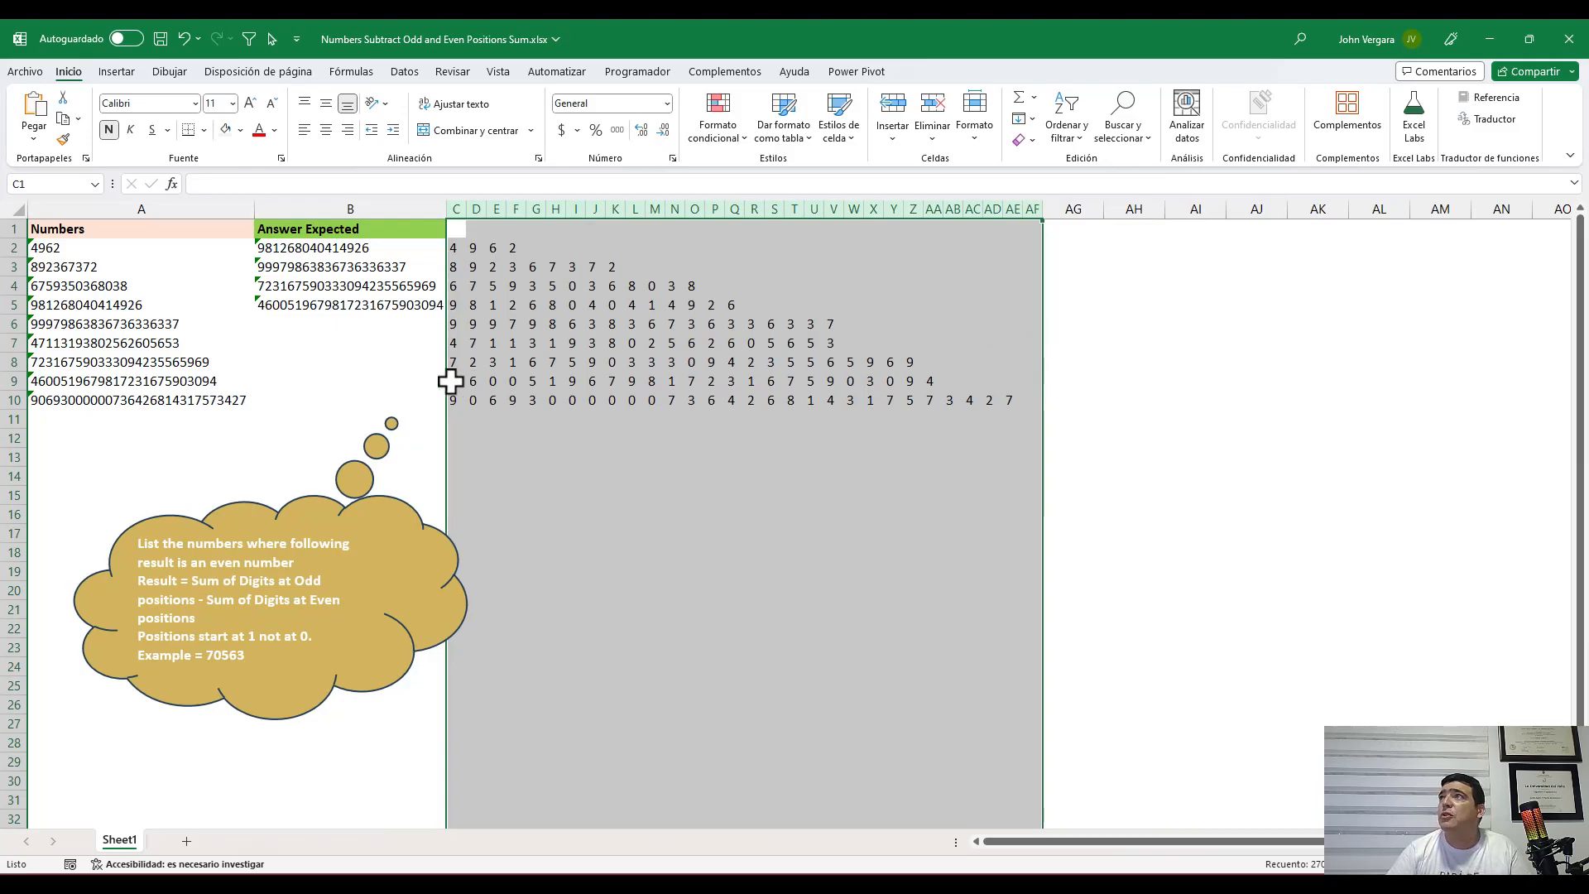
pyautogui.click(457, 248)
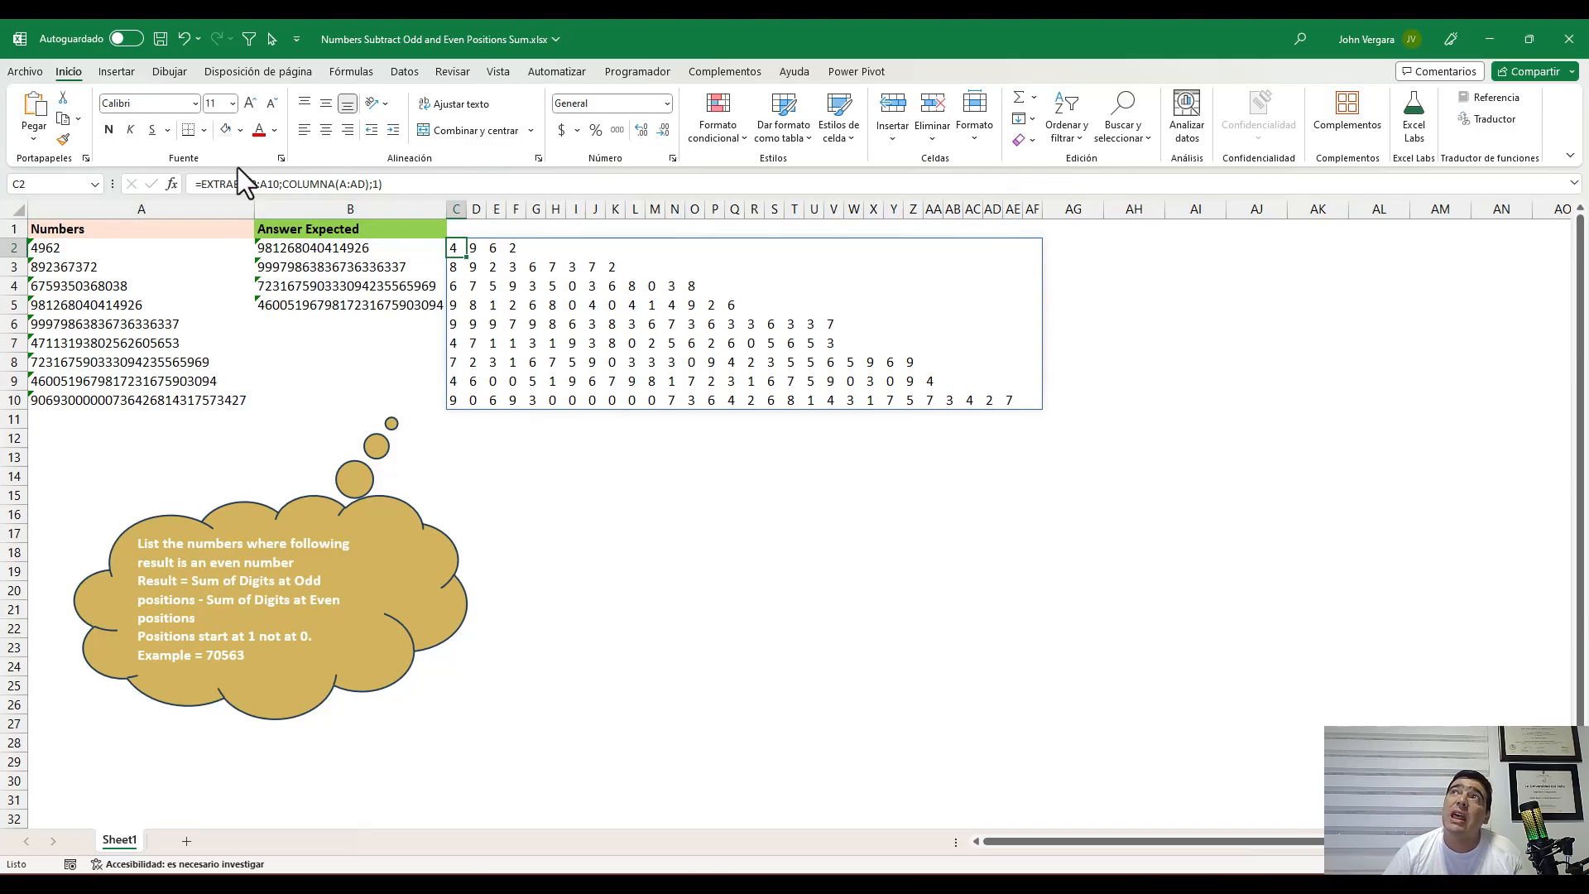
# Review the start-position and character-count arguments of the EXTRAE formula in C2
pyautogui.click(317, 182)
pyautogui.click(328, 211)
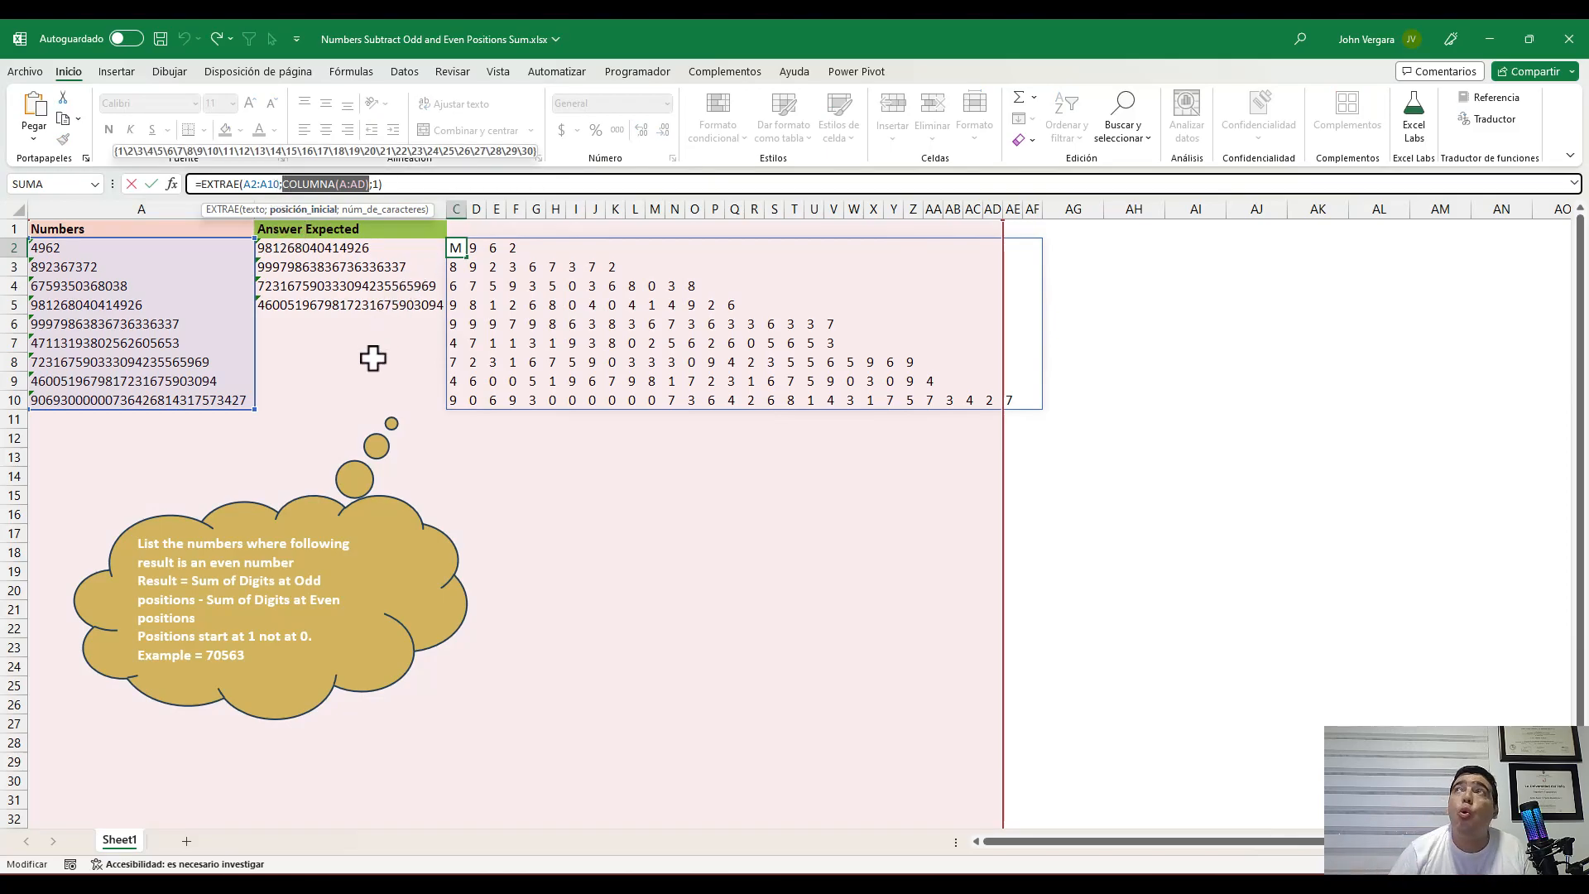
pyautogui.click(395, 209)
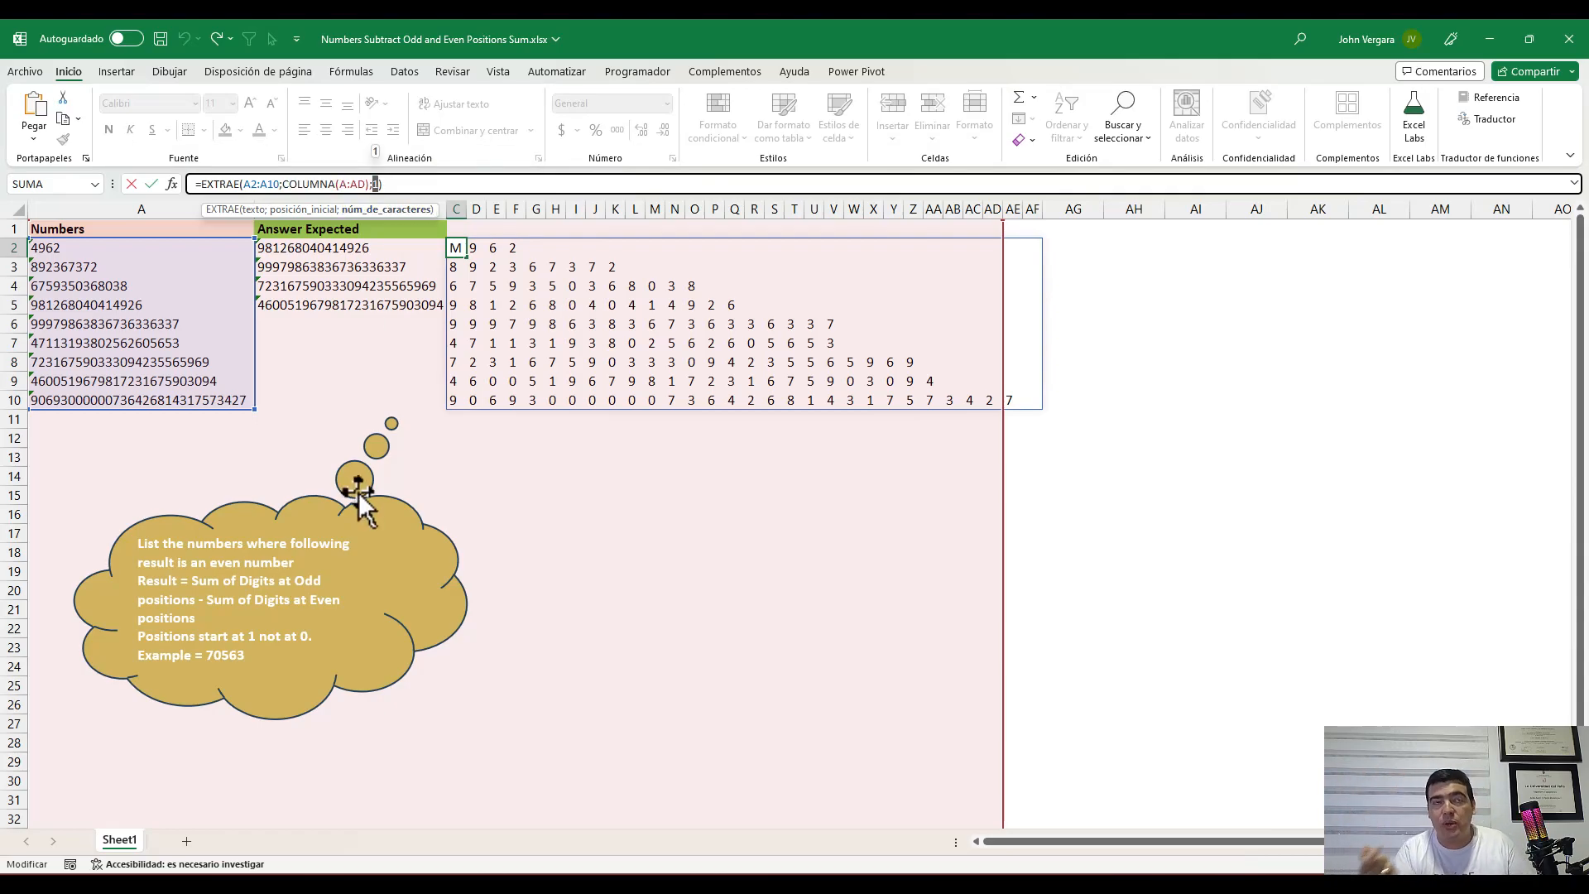
pyautogui.hotkey('ctrl', 'Return')
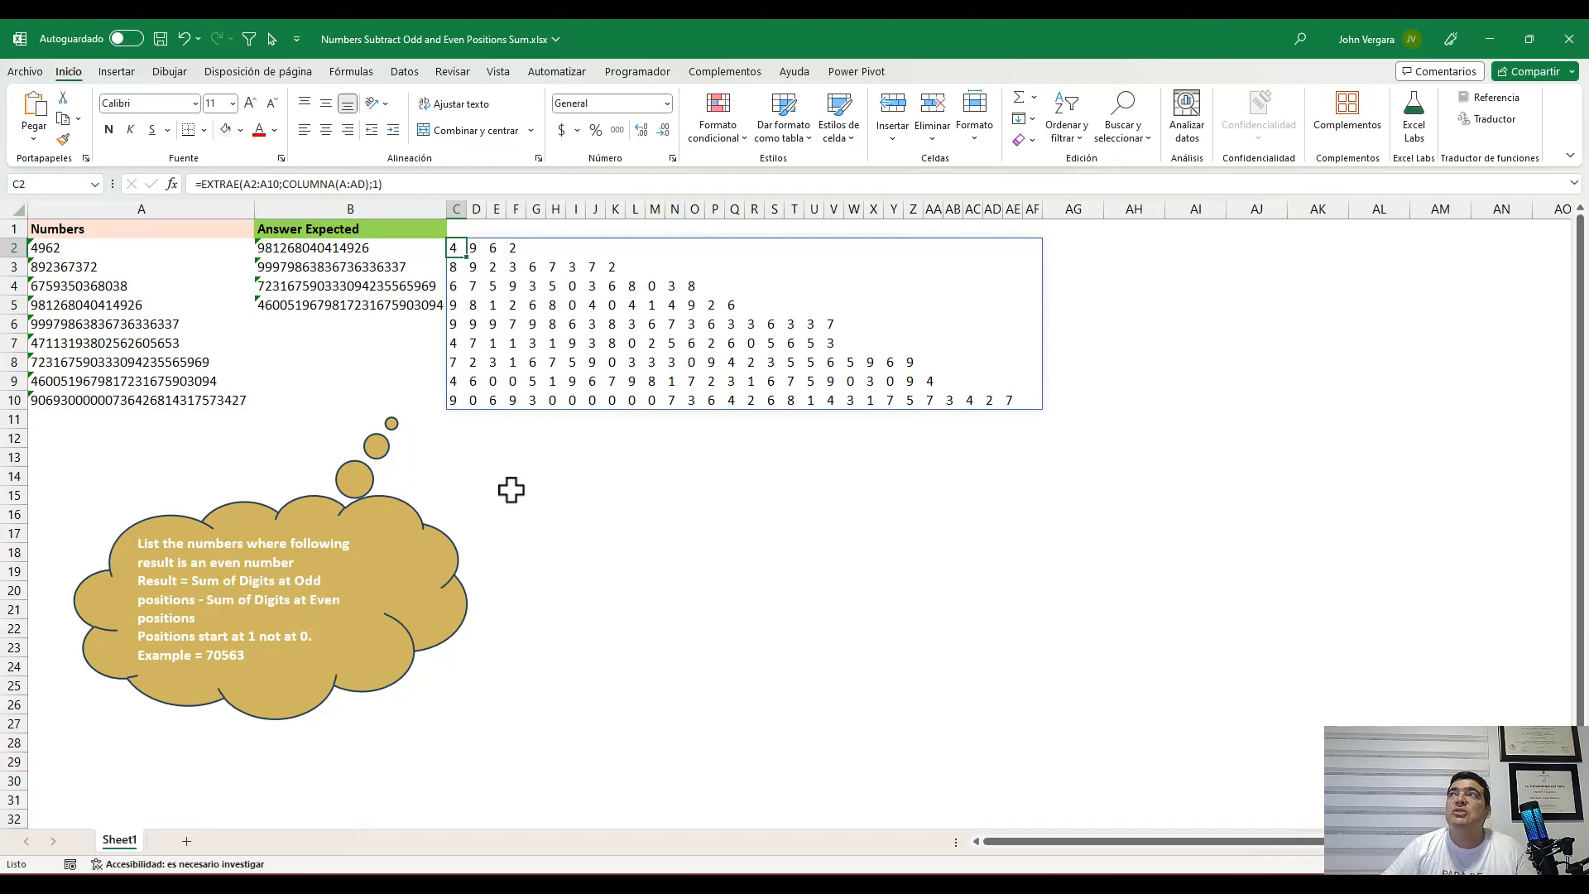
# Examine the even-position digits in columns D, F and H, and the blank cells G2 to AF2 after the first number's digits
pyautogui.click(475, 250)
pyautogui.moveTo(476, 267); pyautogui.dragTo(513, 397)
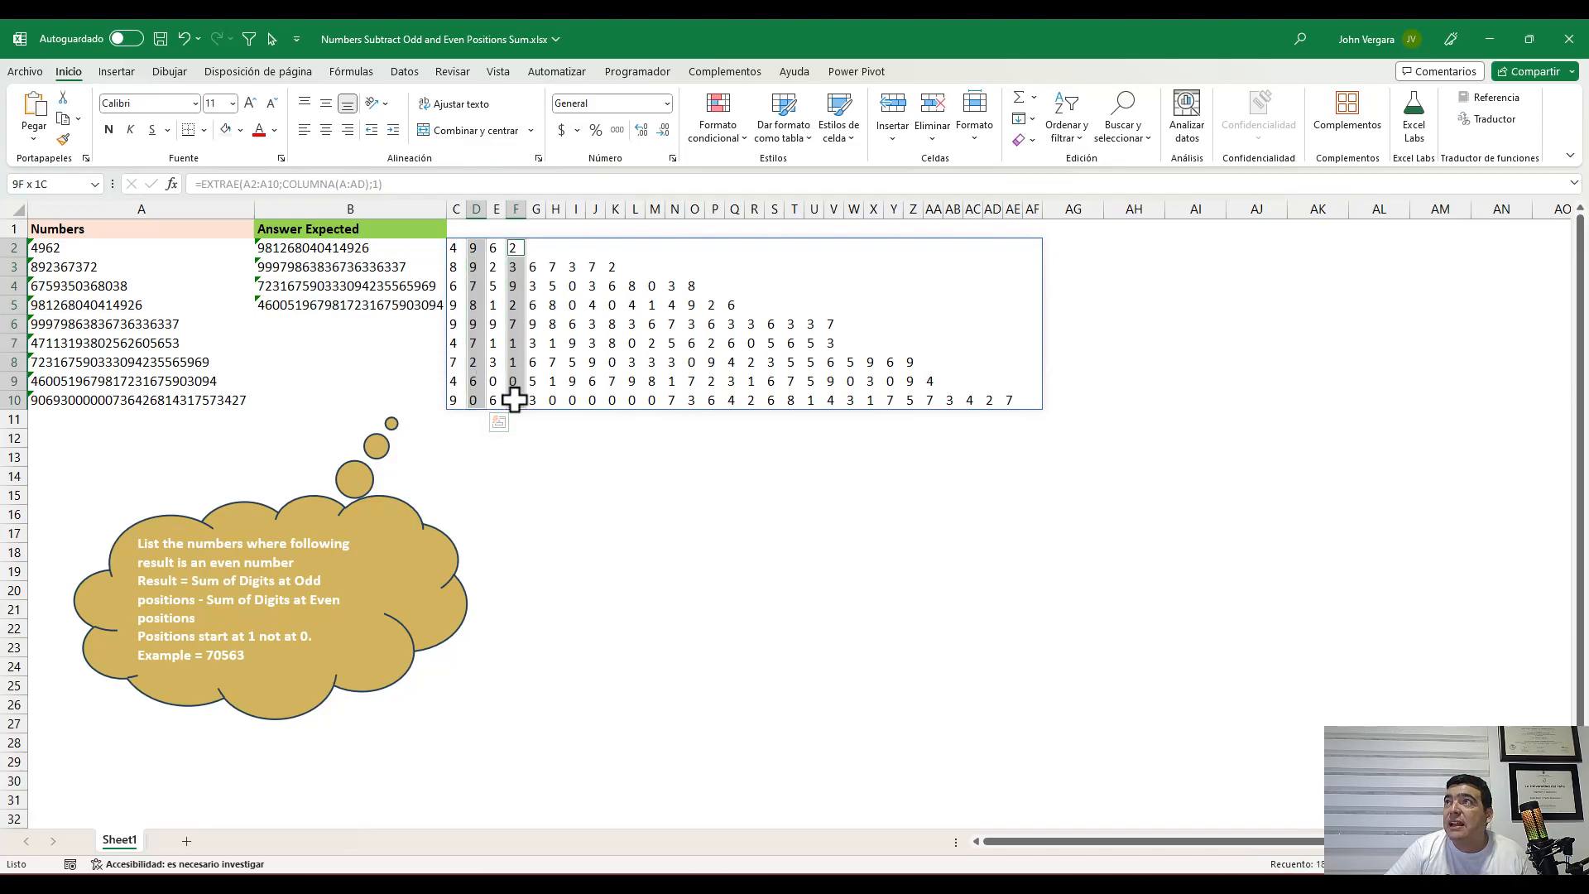
pyautogui.keyDown('ctrl'); pyautogui.moveTo(551, 250); pyautogui.dragTo(552, 398); pyautogui.keyUp('ctrl')
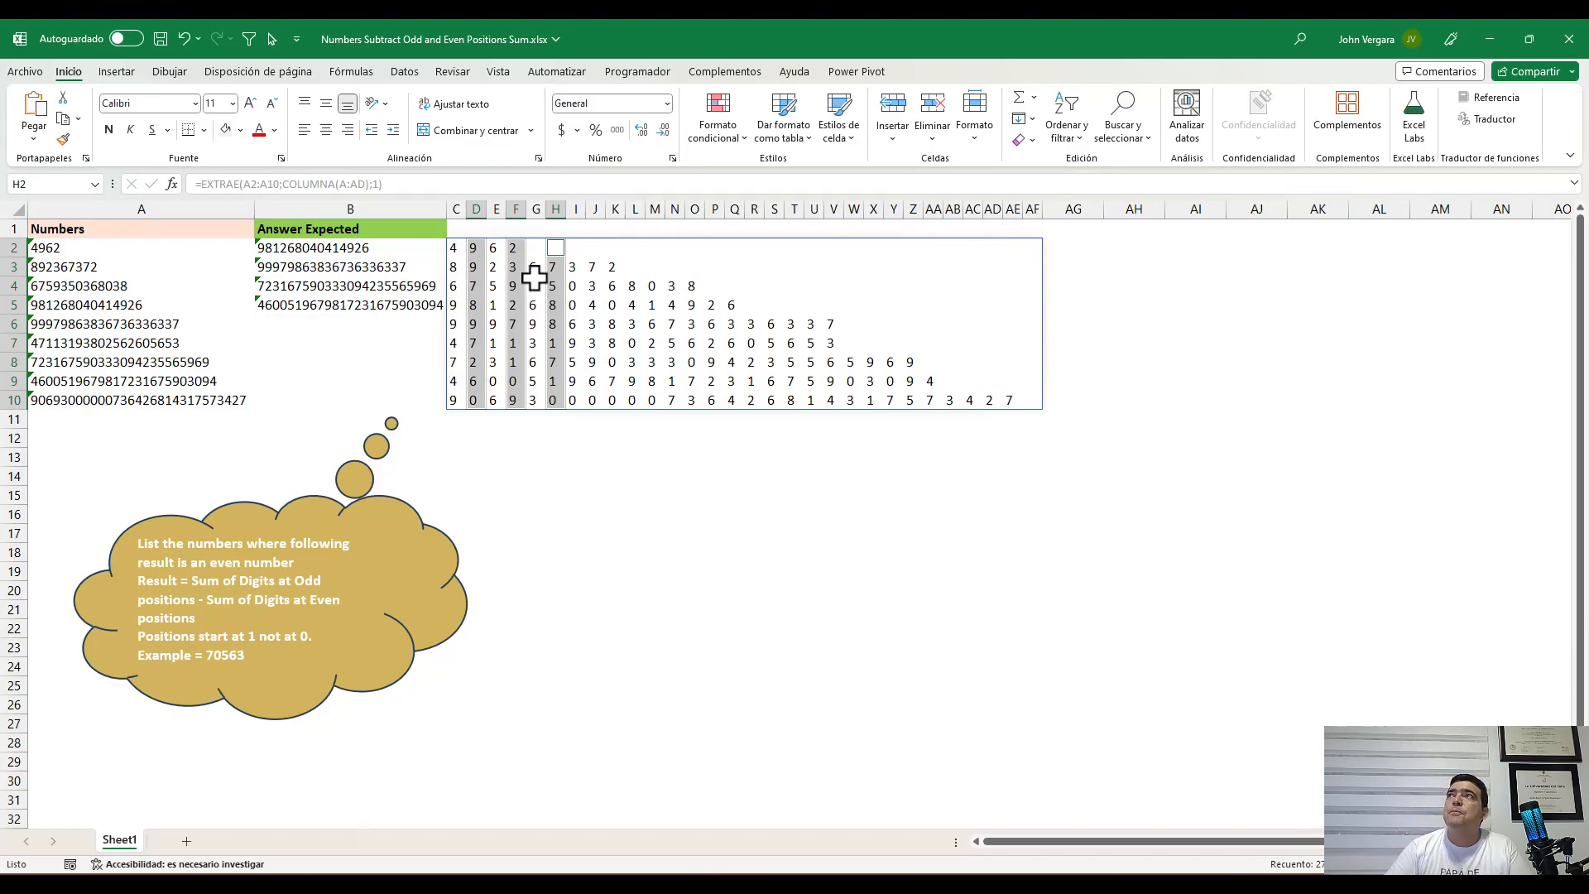
pyautogui.click(536, 251)
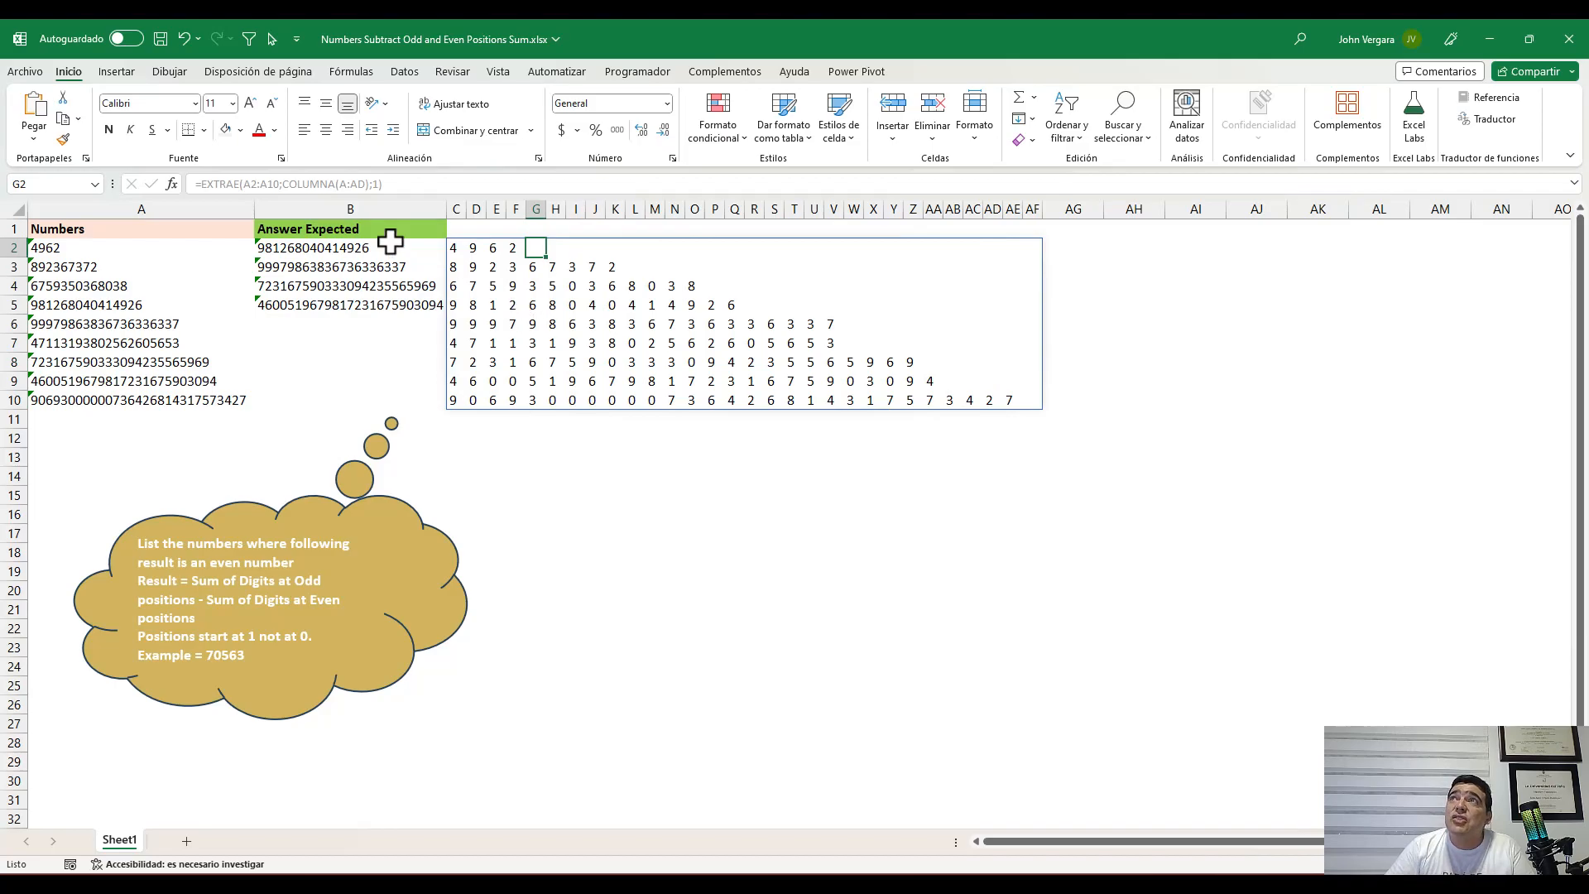
pyautogui.click(451, 249)
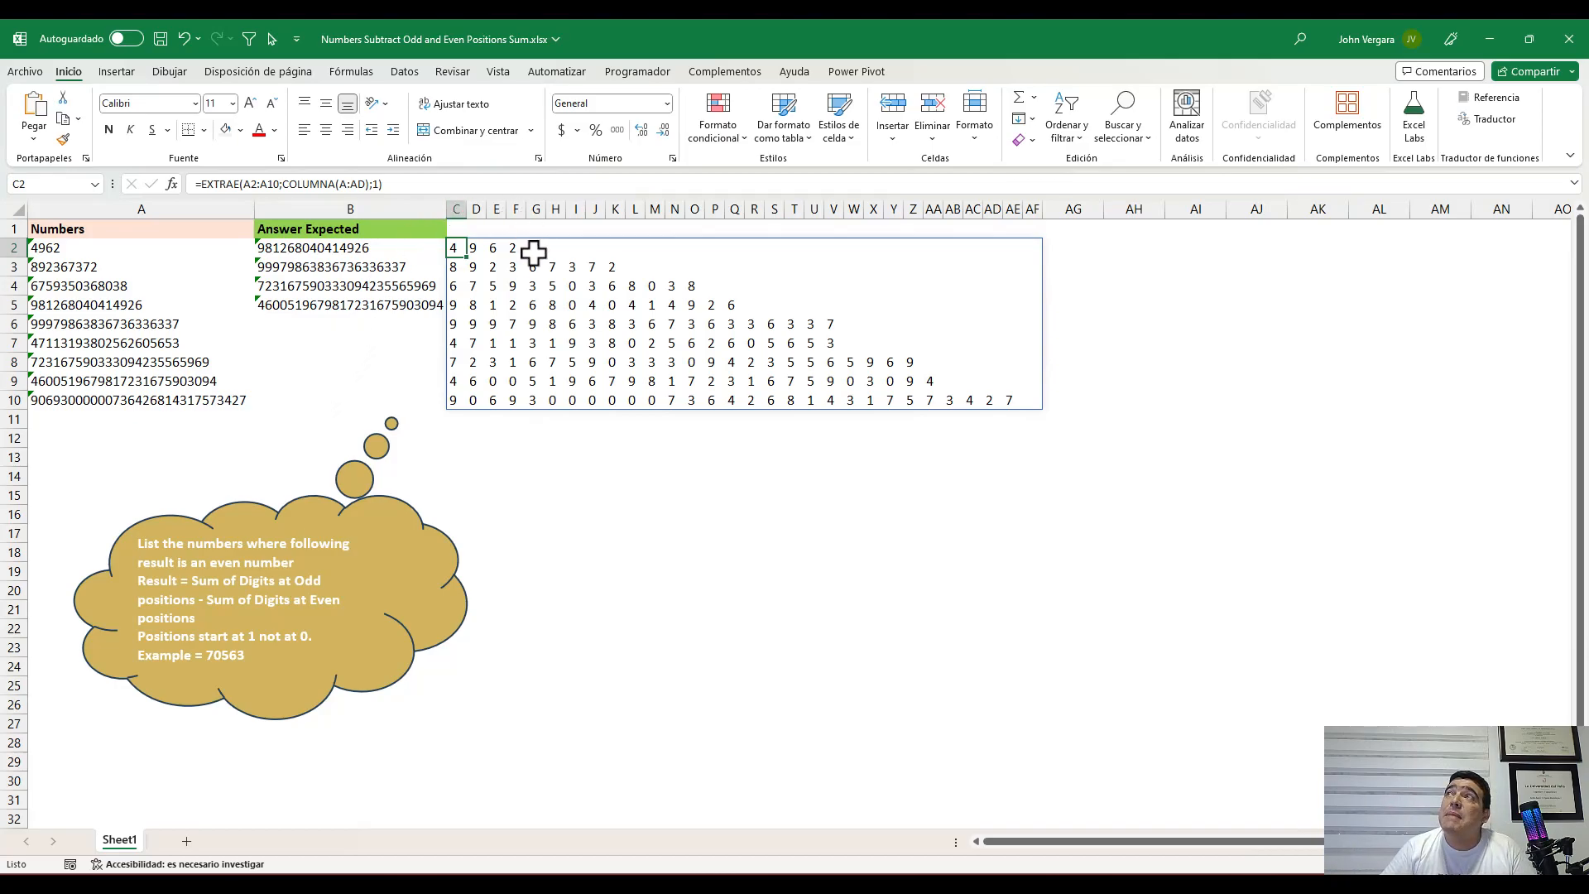
pyautogui.moveTo(534, 247); pyautogui.dragTo(1035, 249)
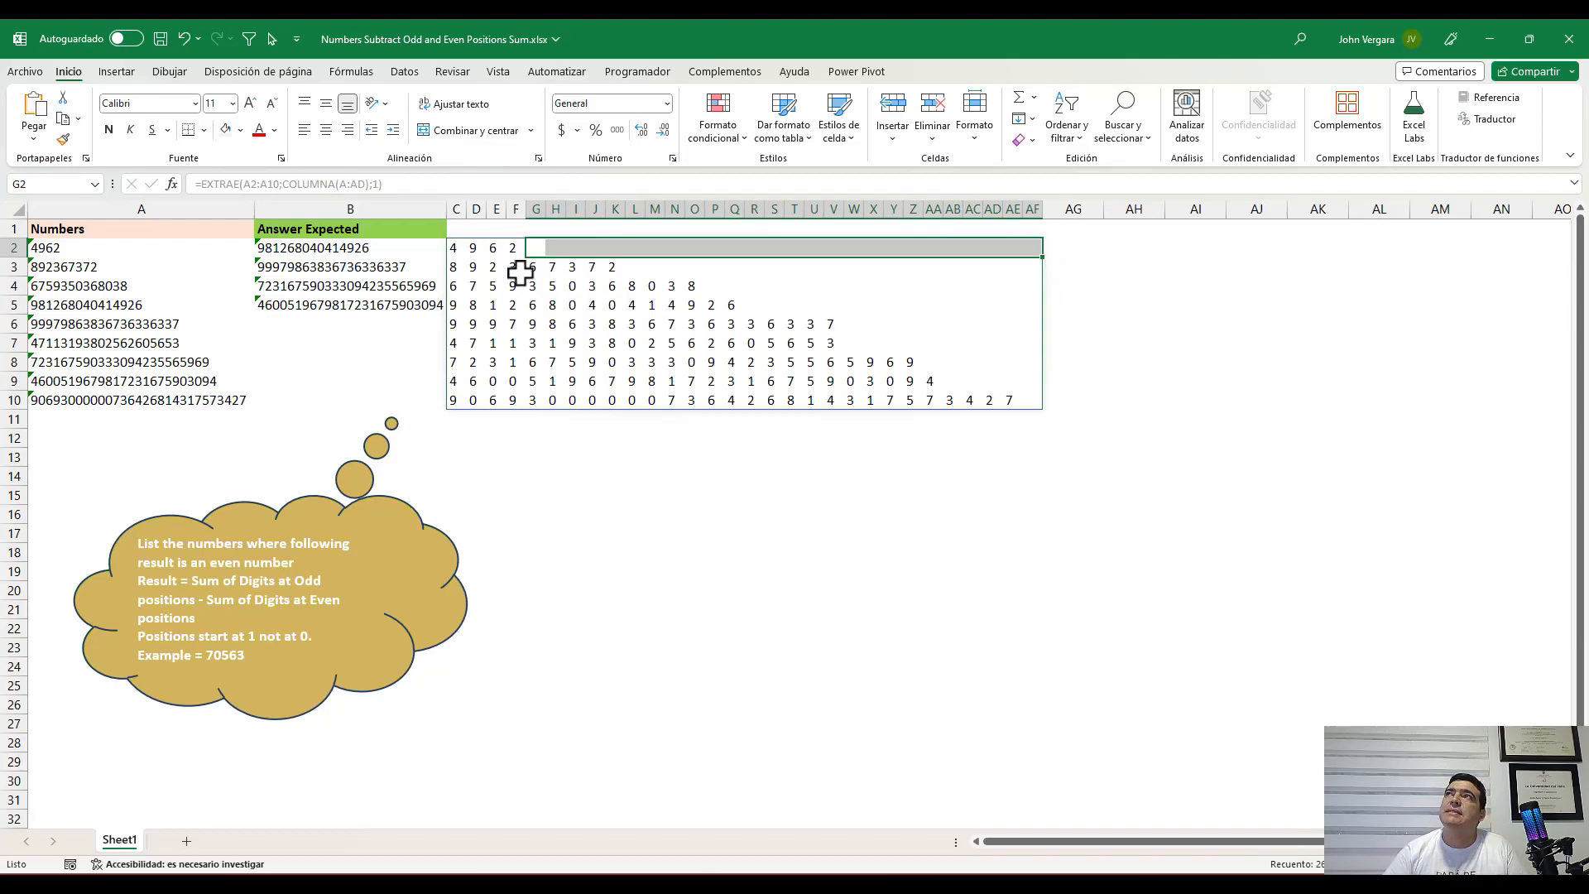
pyautogui.click(458, 248)
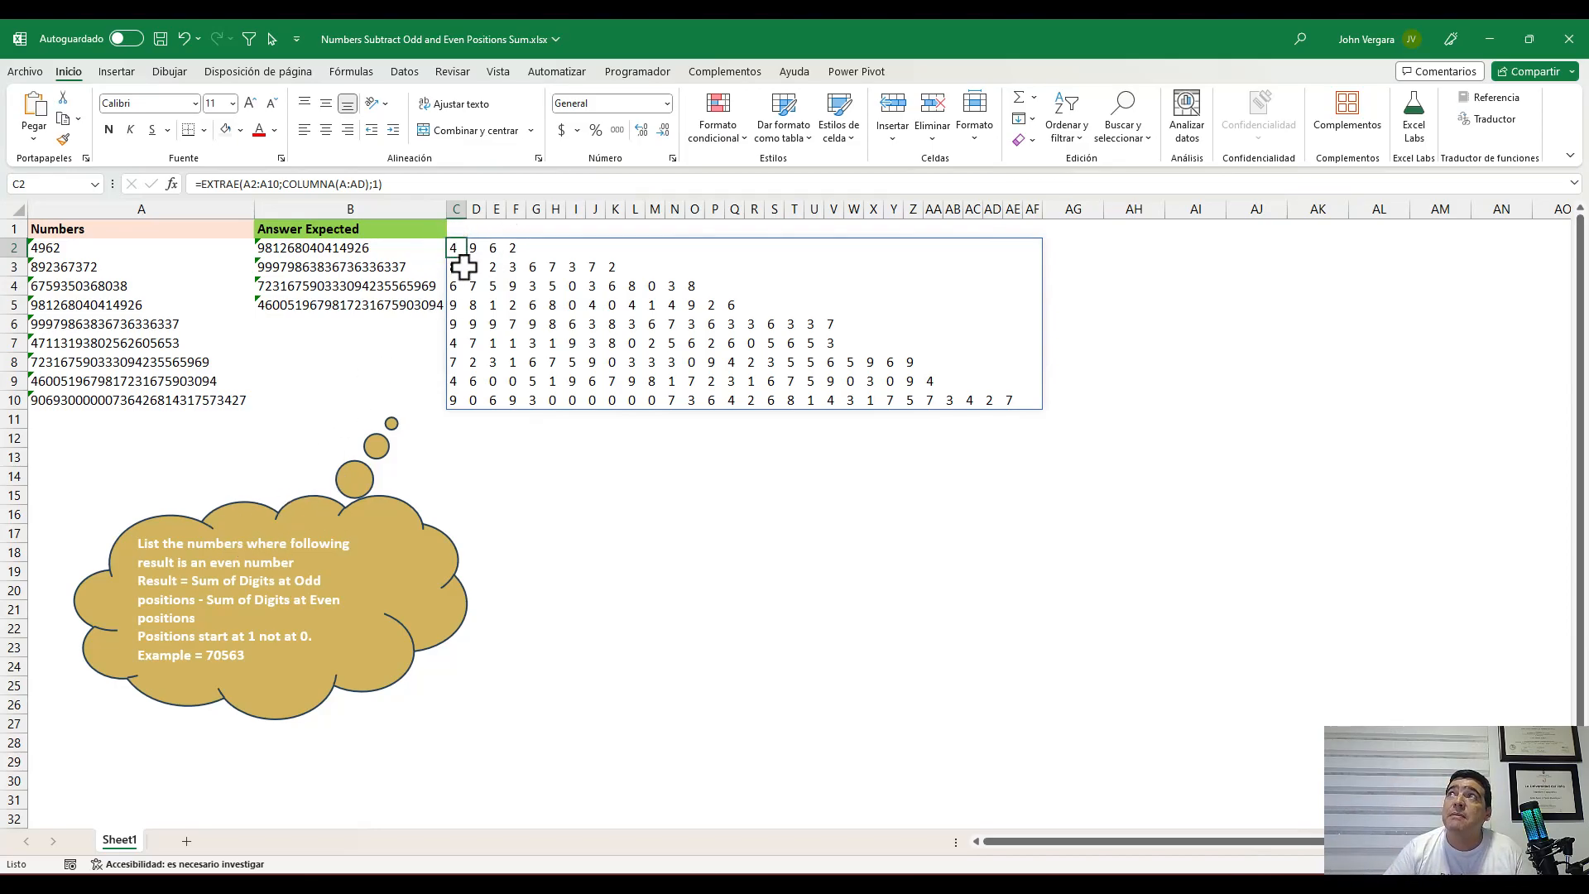
# Convert the extracted digits to numbers by putting a double minus before EXTRAE in the C2 formula
pyautogui.moveTo(466, 209); pyautogui.dragTo(495, 213)
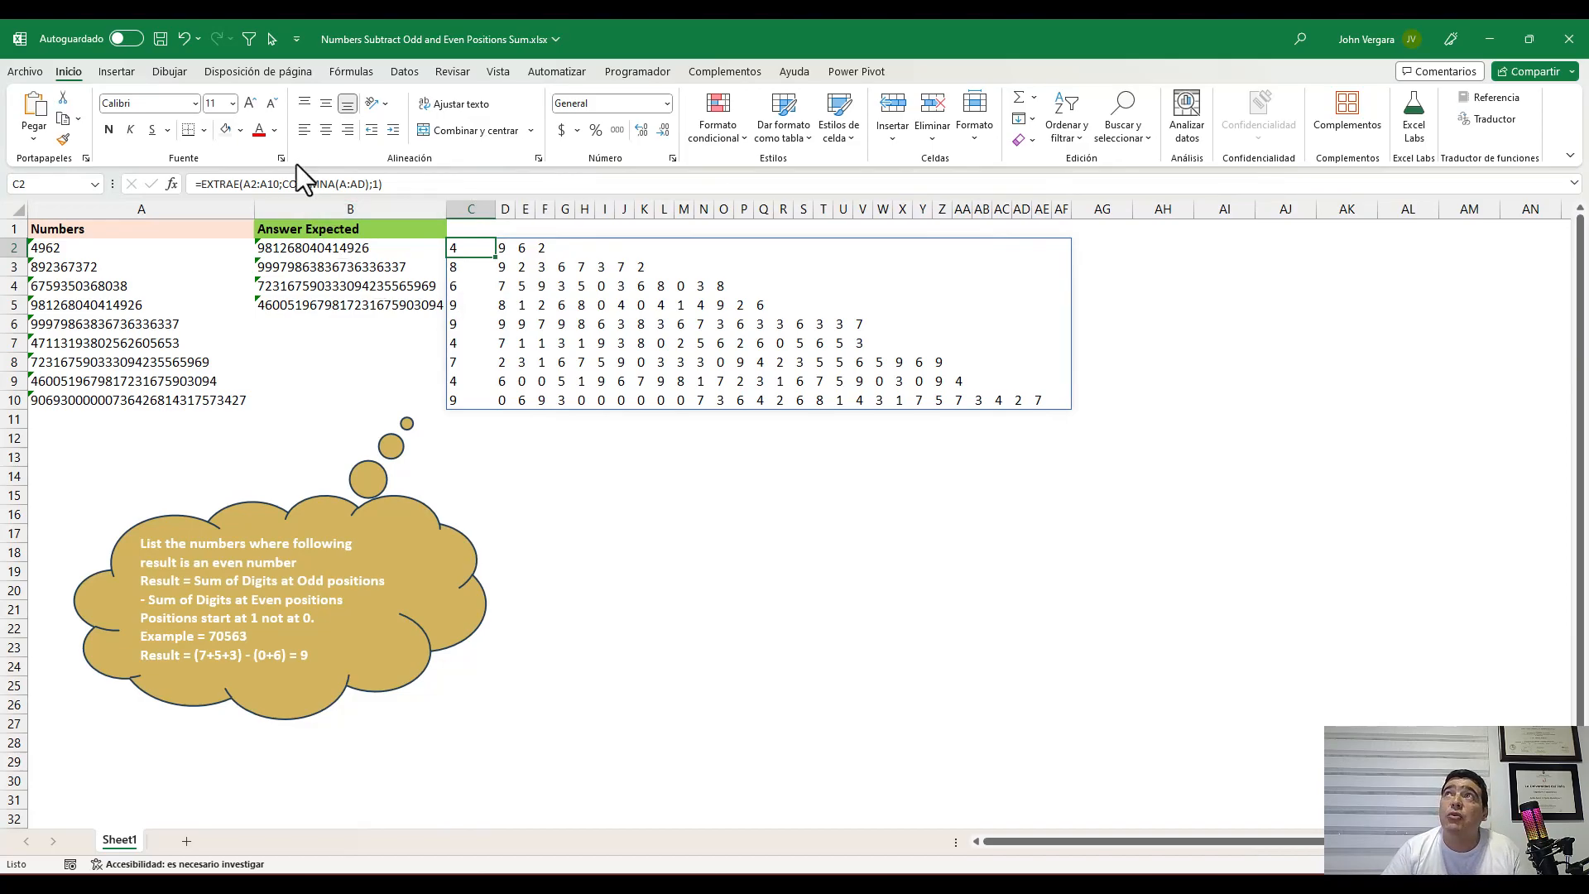
pyautogui.hotkey('ctrl', 'z')
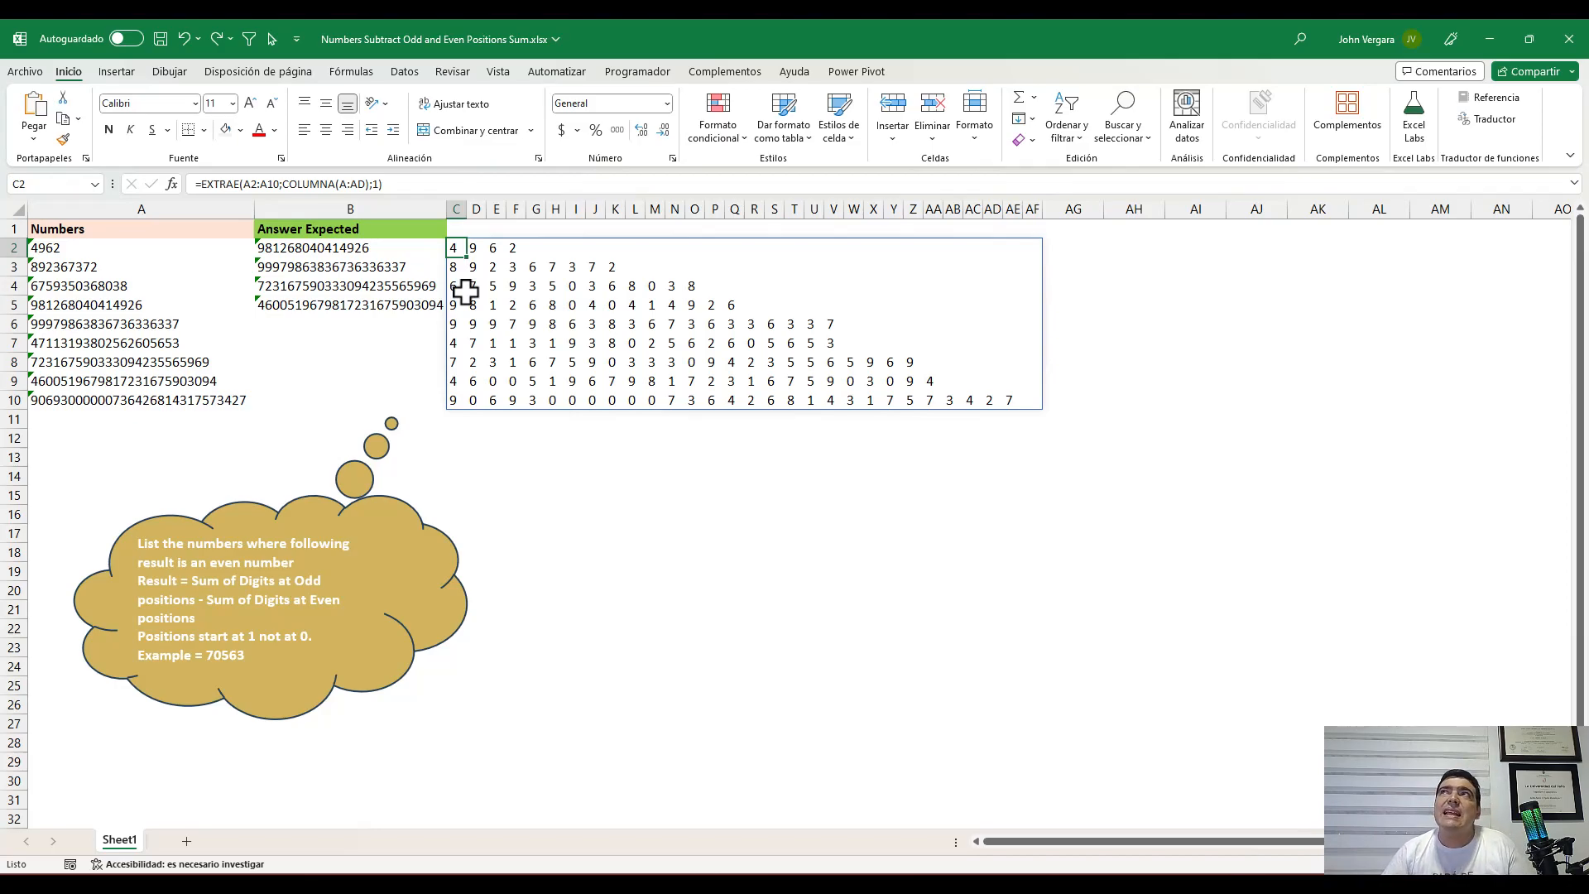
pyautogui.click(214, 184)
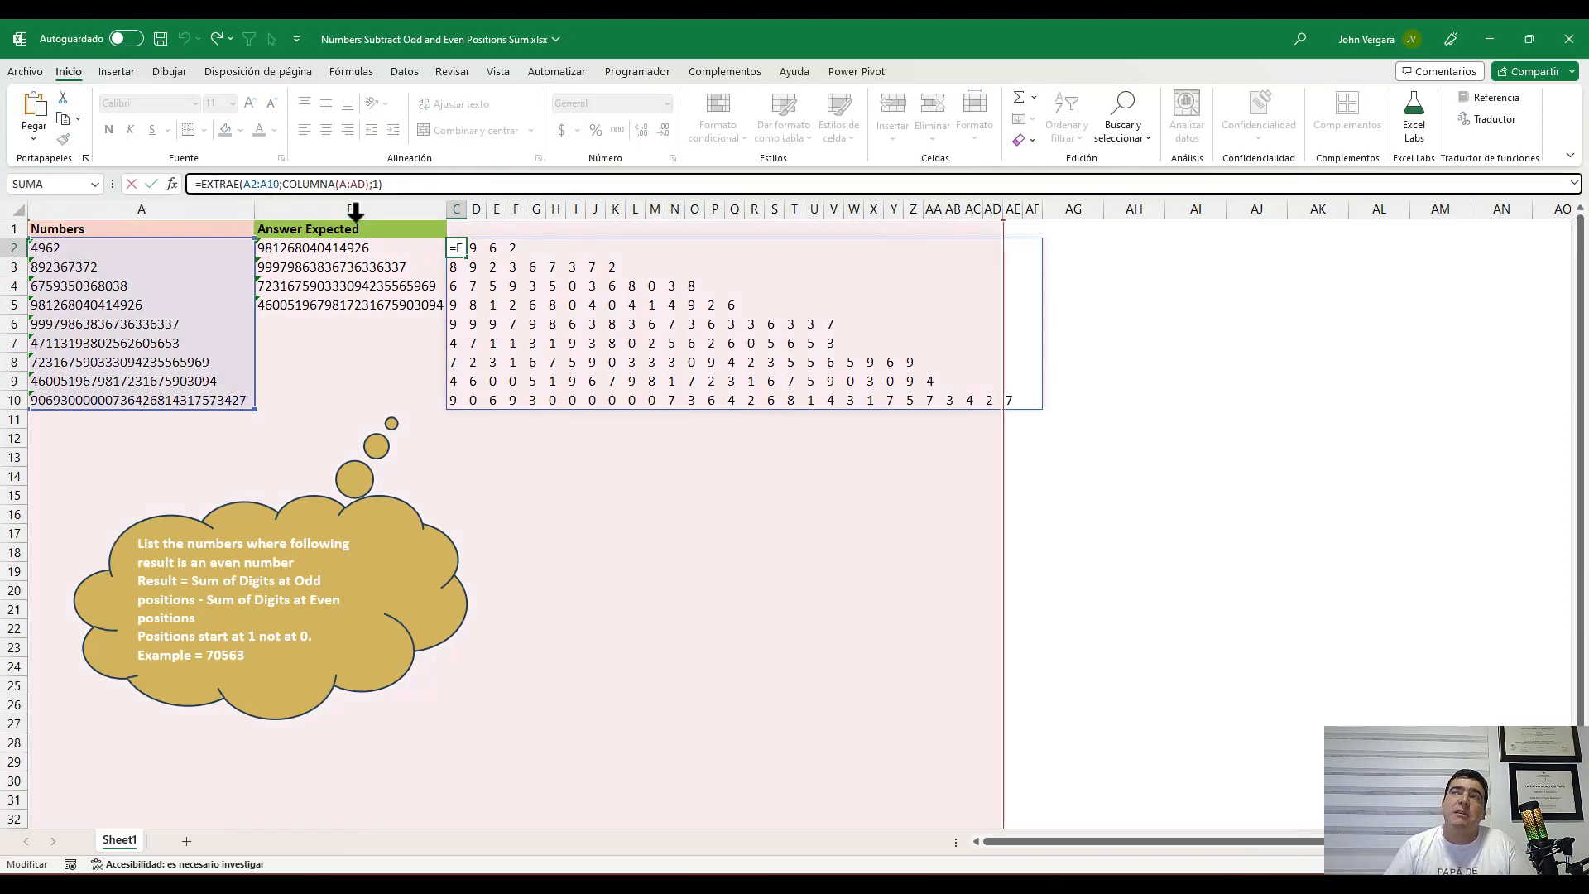
pyautogui.write('--')
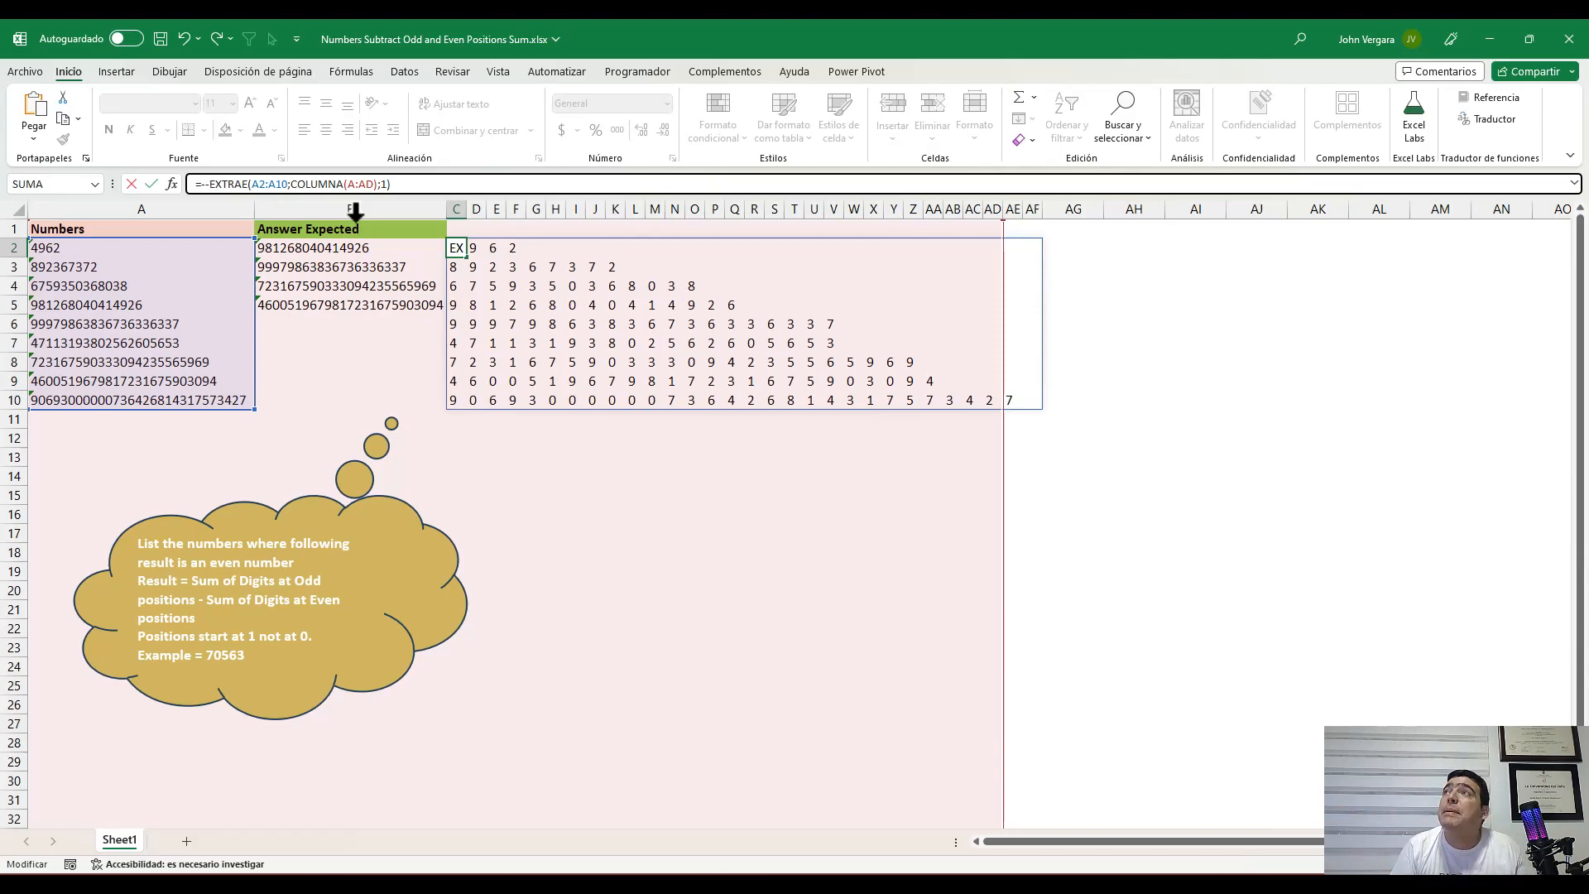
pyautogui.press('Return')
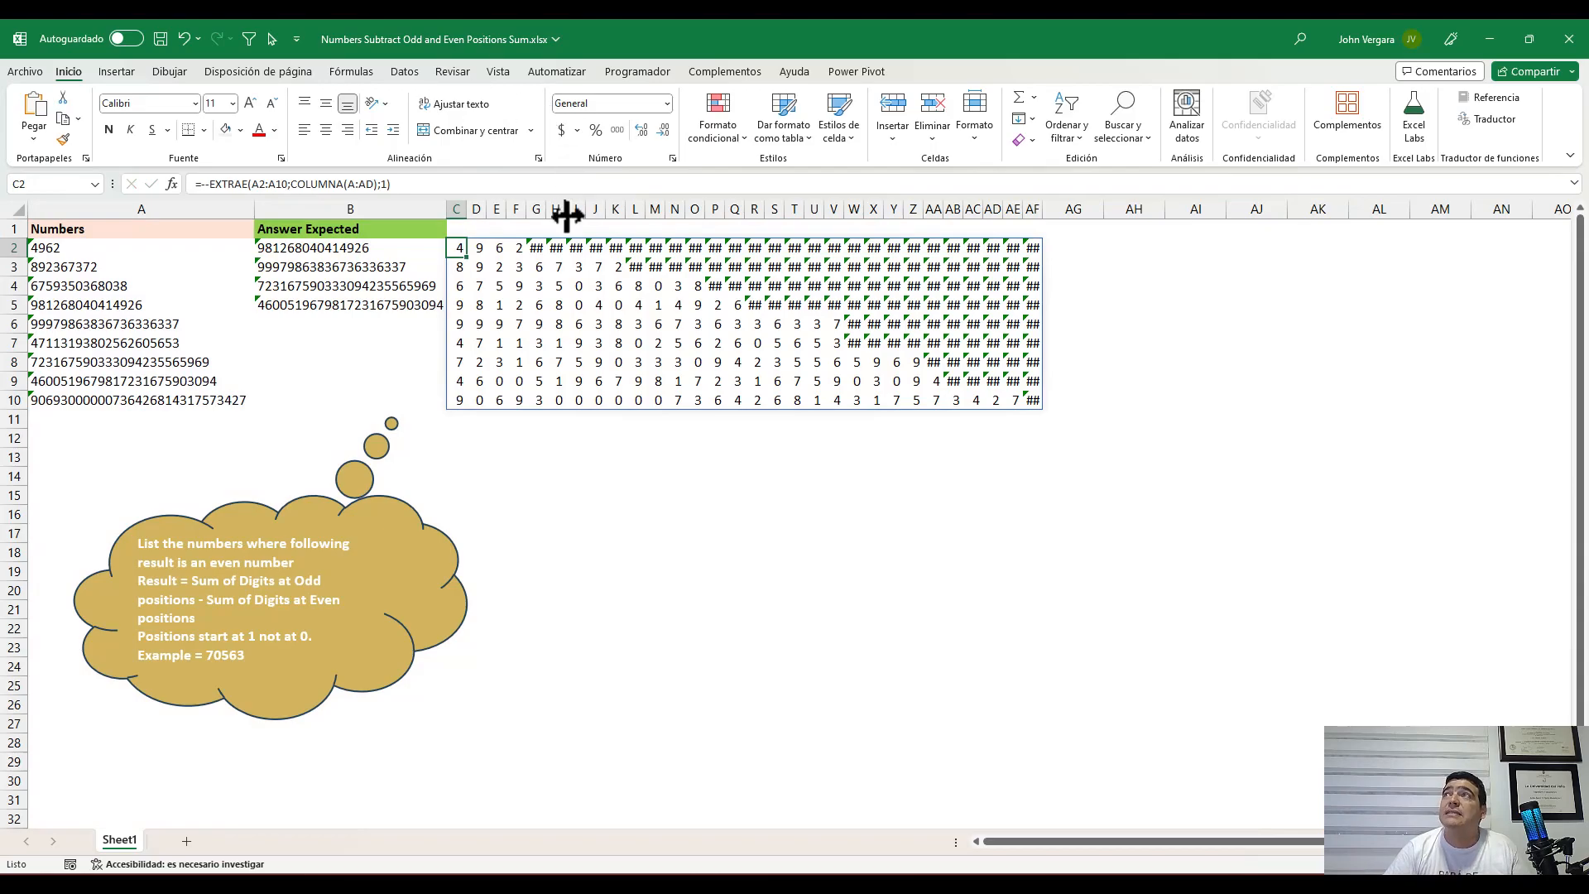
# Widen column G so that the full content of cell G2 can be read
pyautogui.click(537, 248)
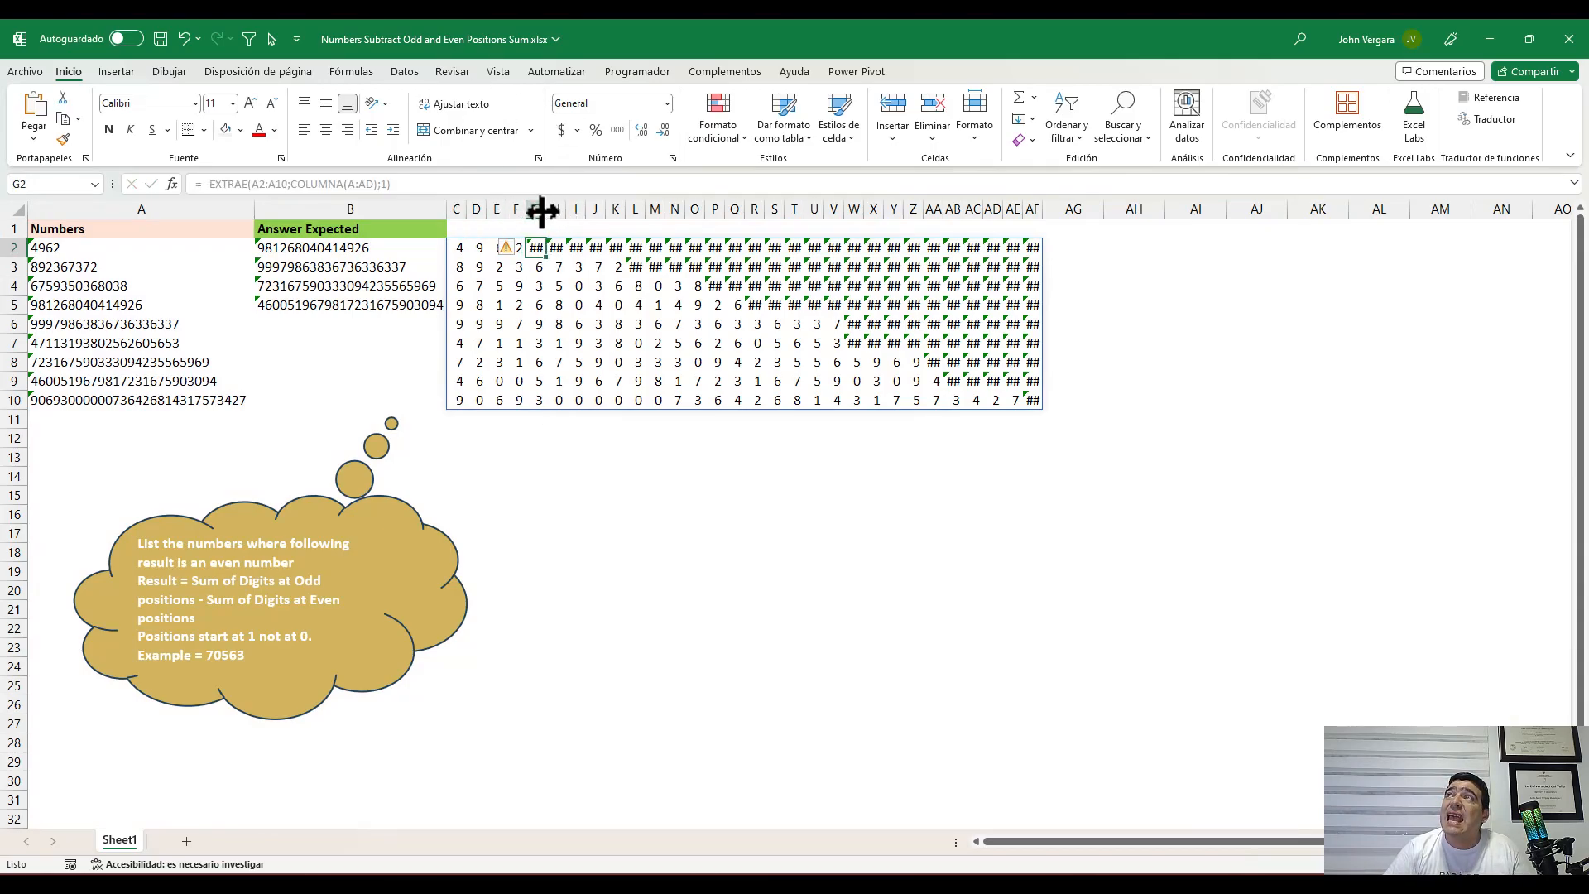
pyautogui.moveTo(546, 209); pyautogui.dragTo(649, 209)
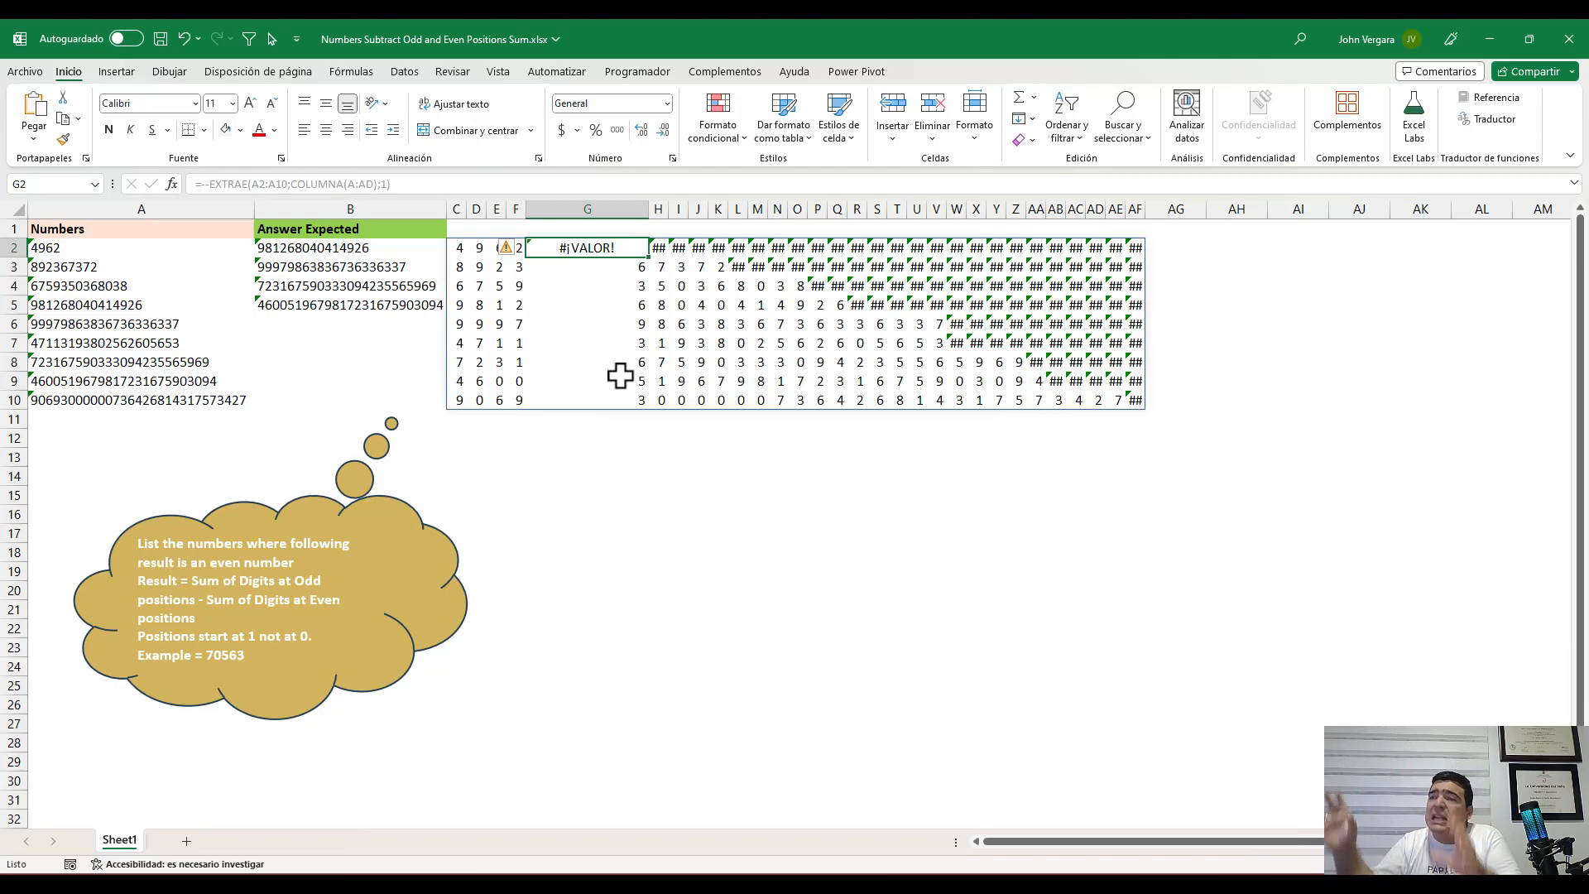
# Undo the widening of column G
pyautogui.hotkey('ctrl', 'z')
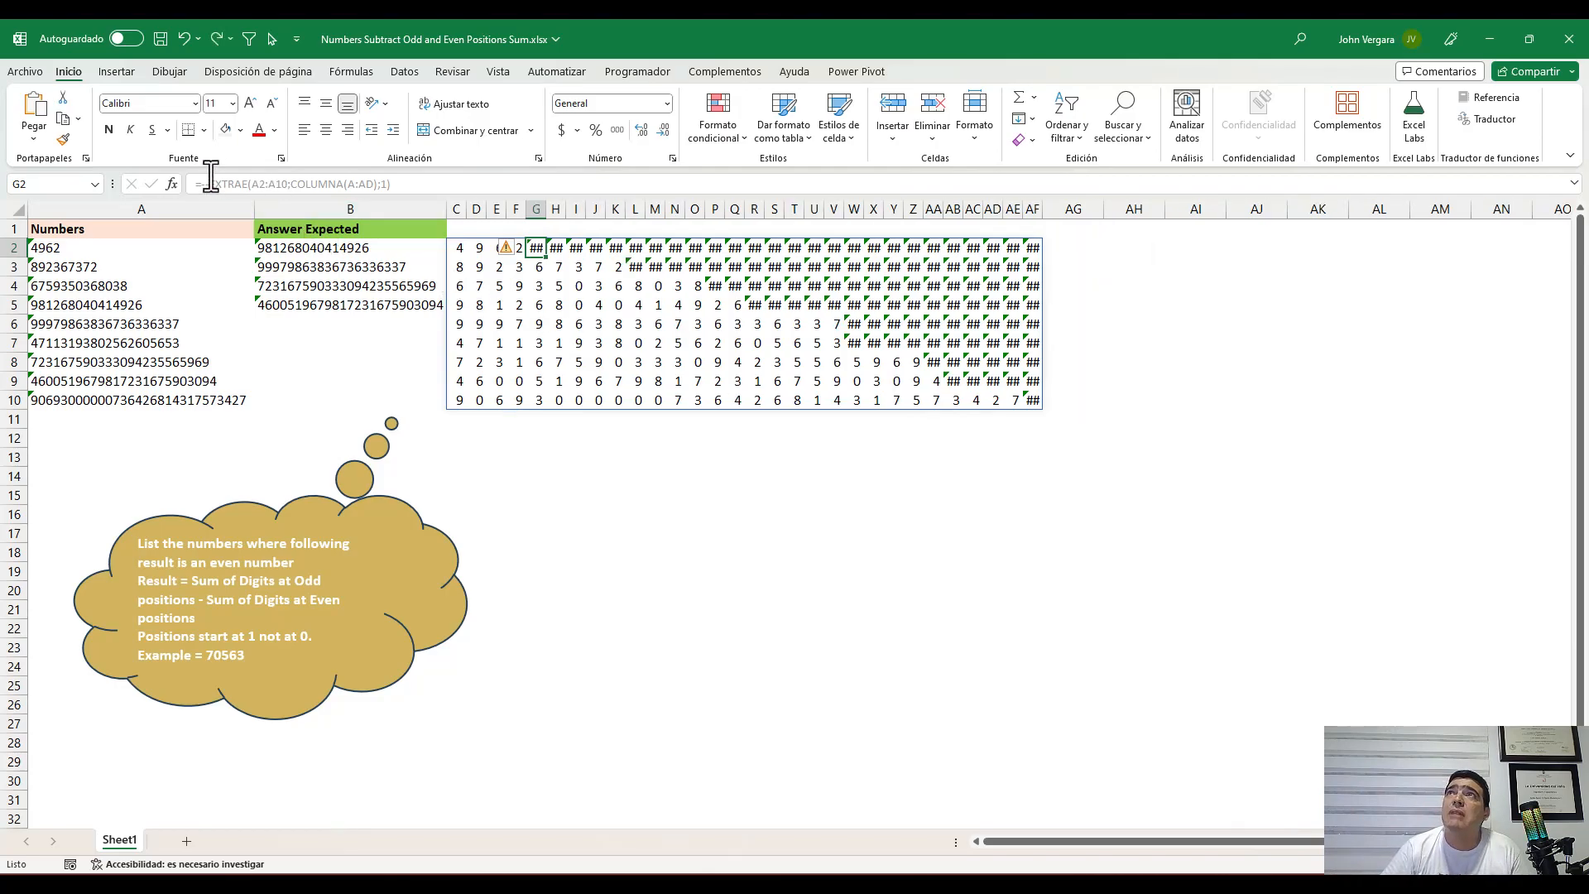
# Wrap the double-minus EXTRAE formula in C2 in SI.ERROR with 0 as the value for errors
pyautogui.click(458, 248)
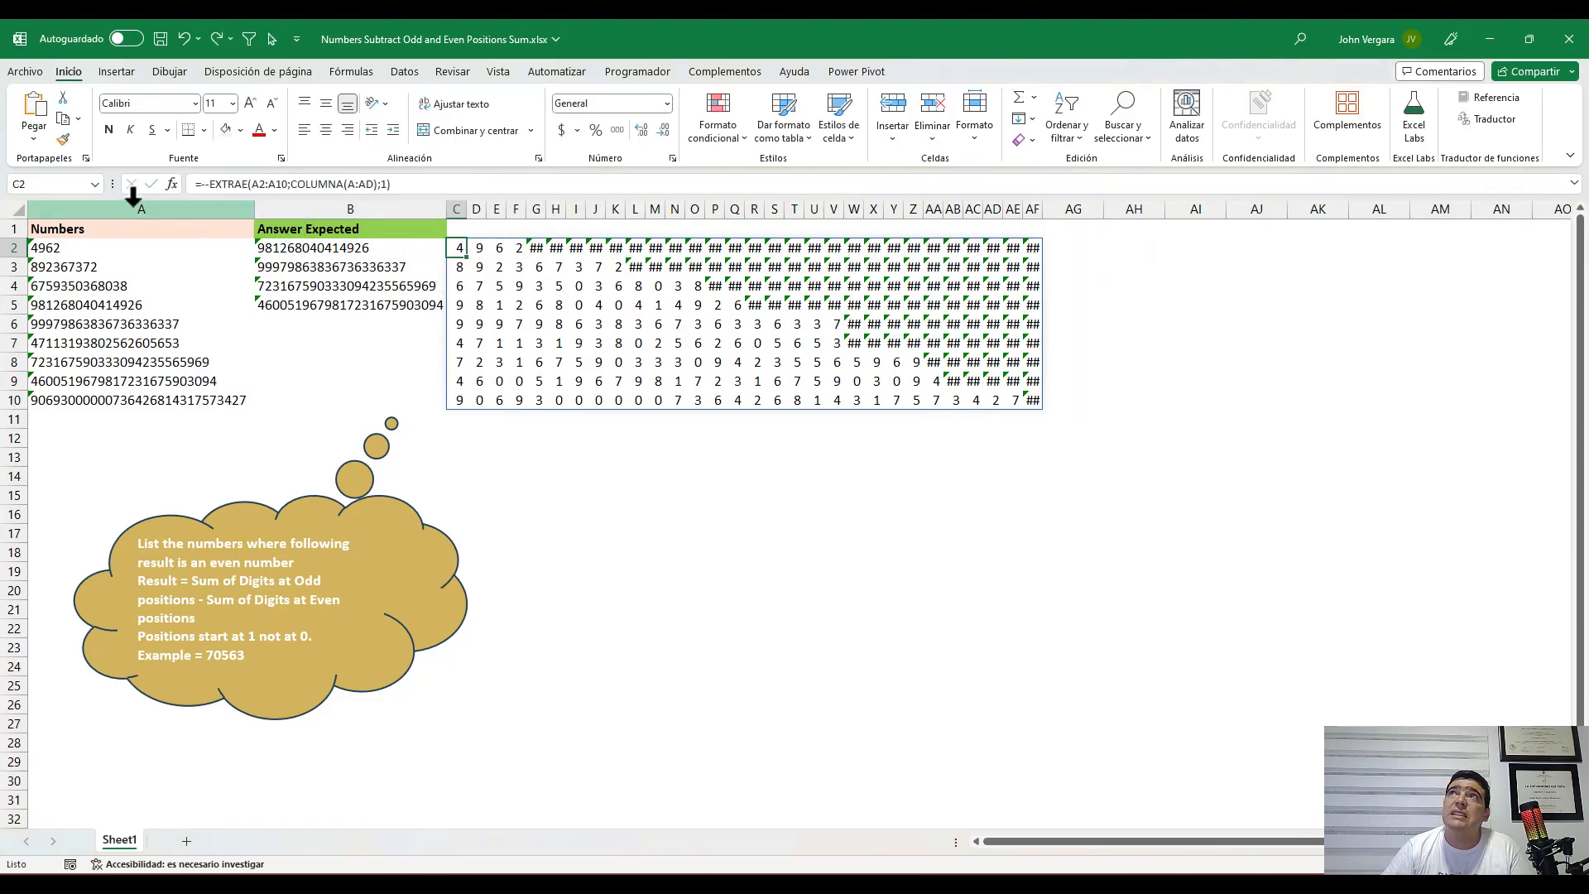
pyautogui.click(214, 184)
pyautogui.press('Left')
pyautogui.write('SI.ERROR(')
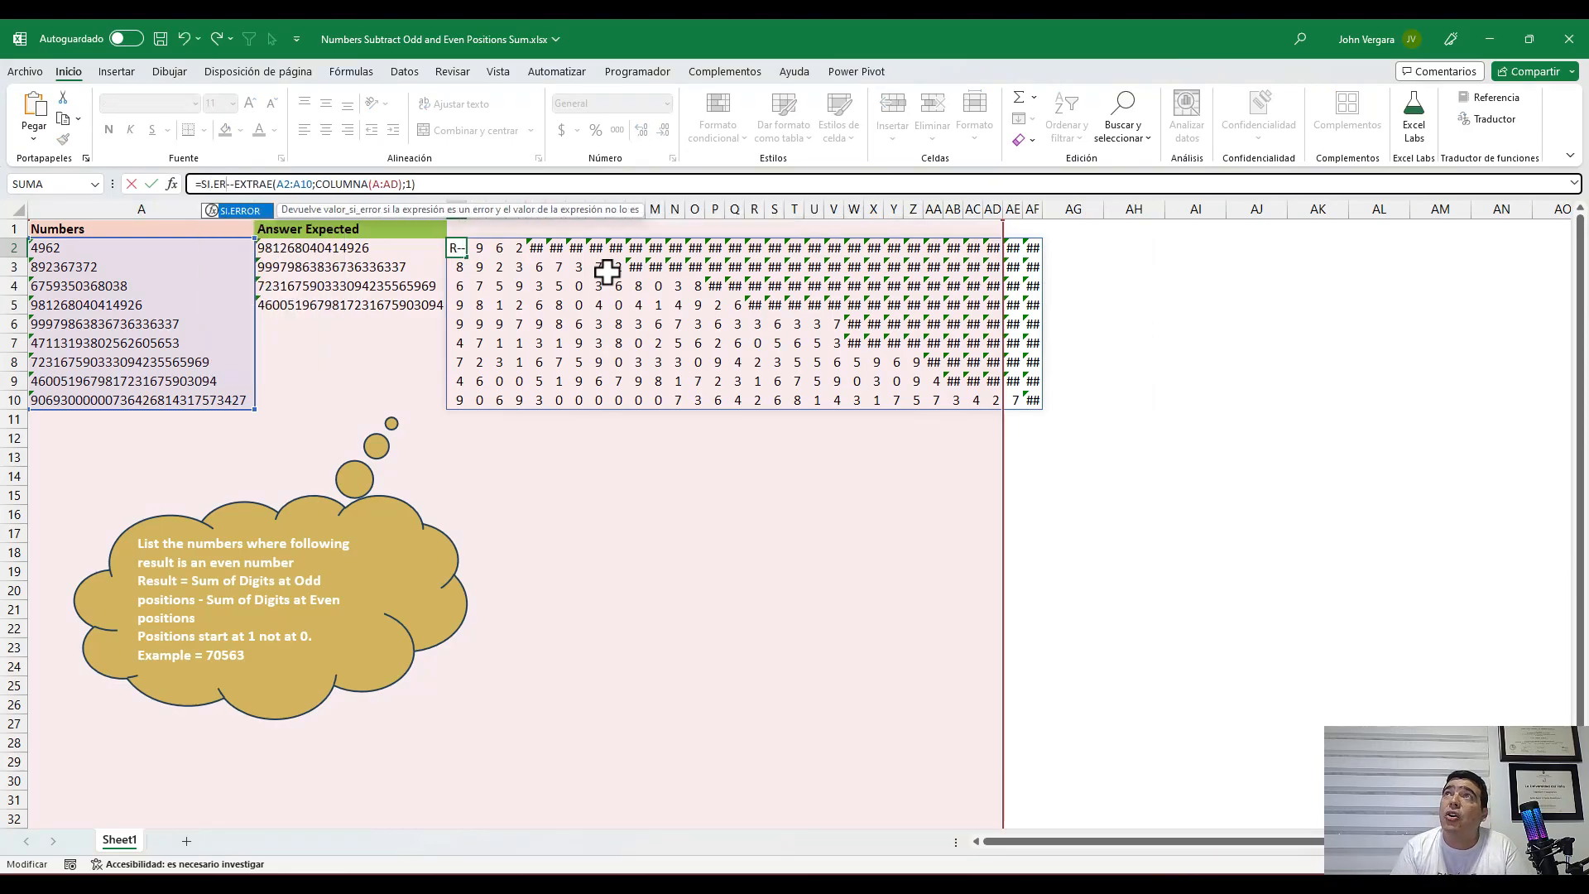
pyautogui.press('End')
pyautogui.write(';')
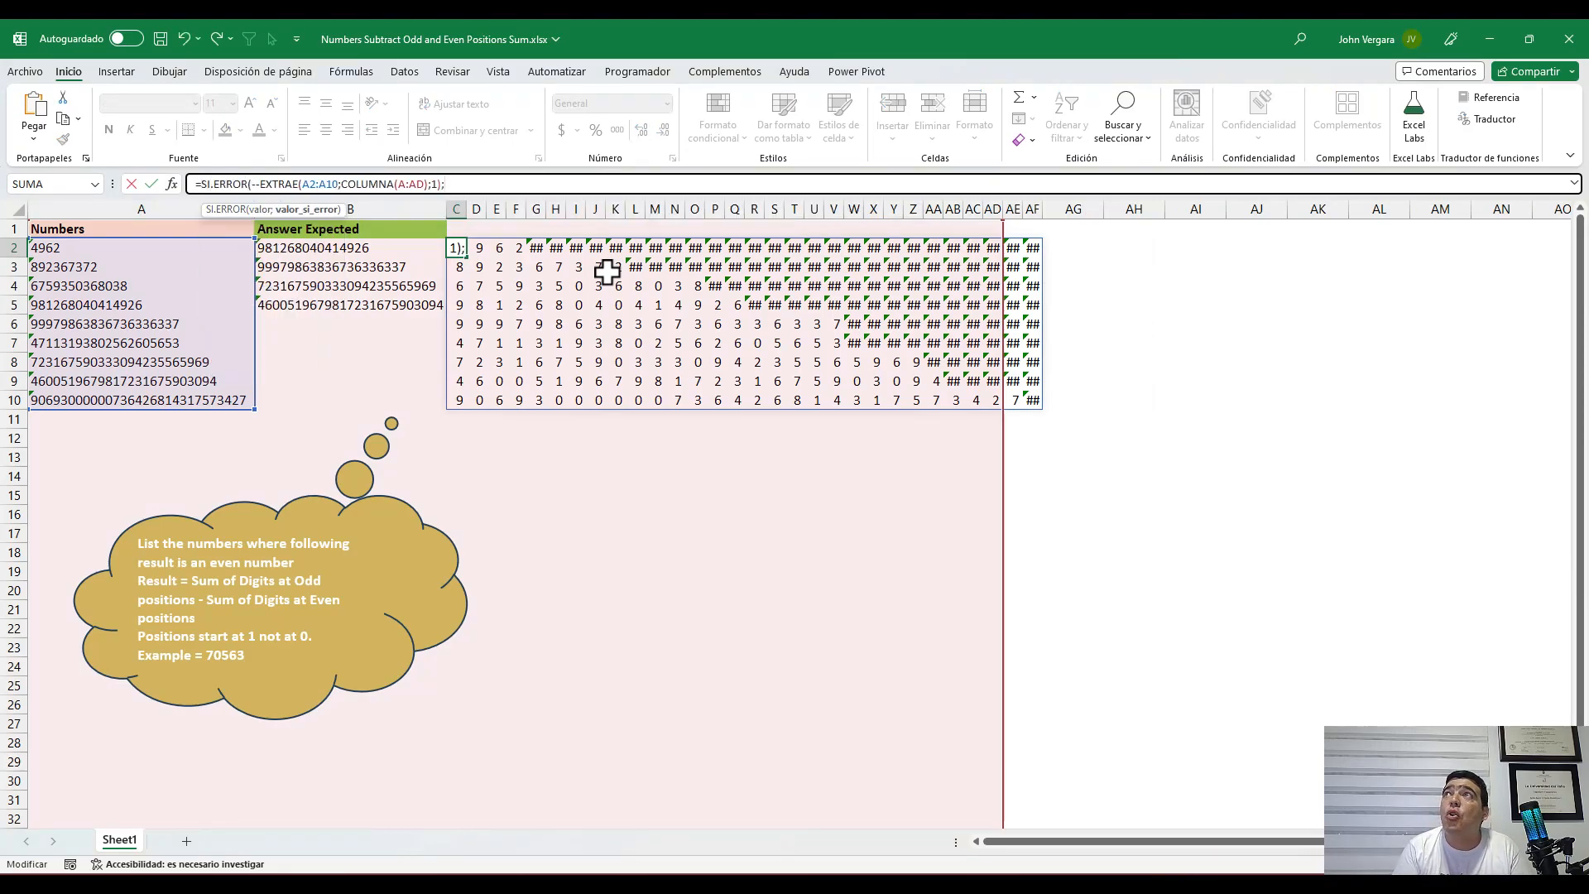
pyautogui.write('""')
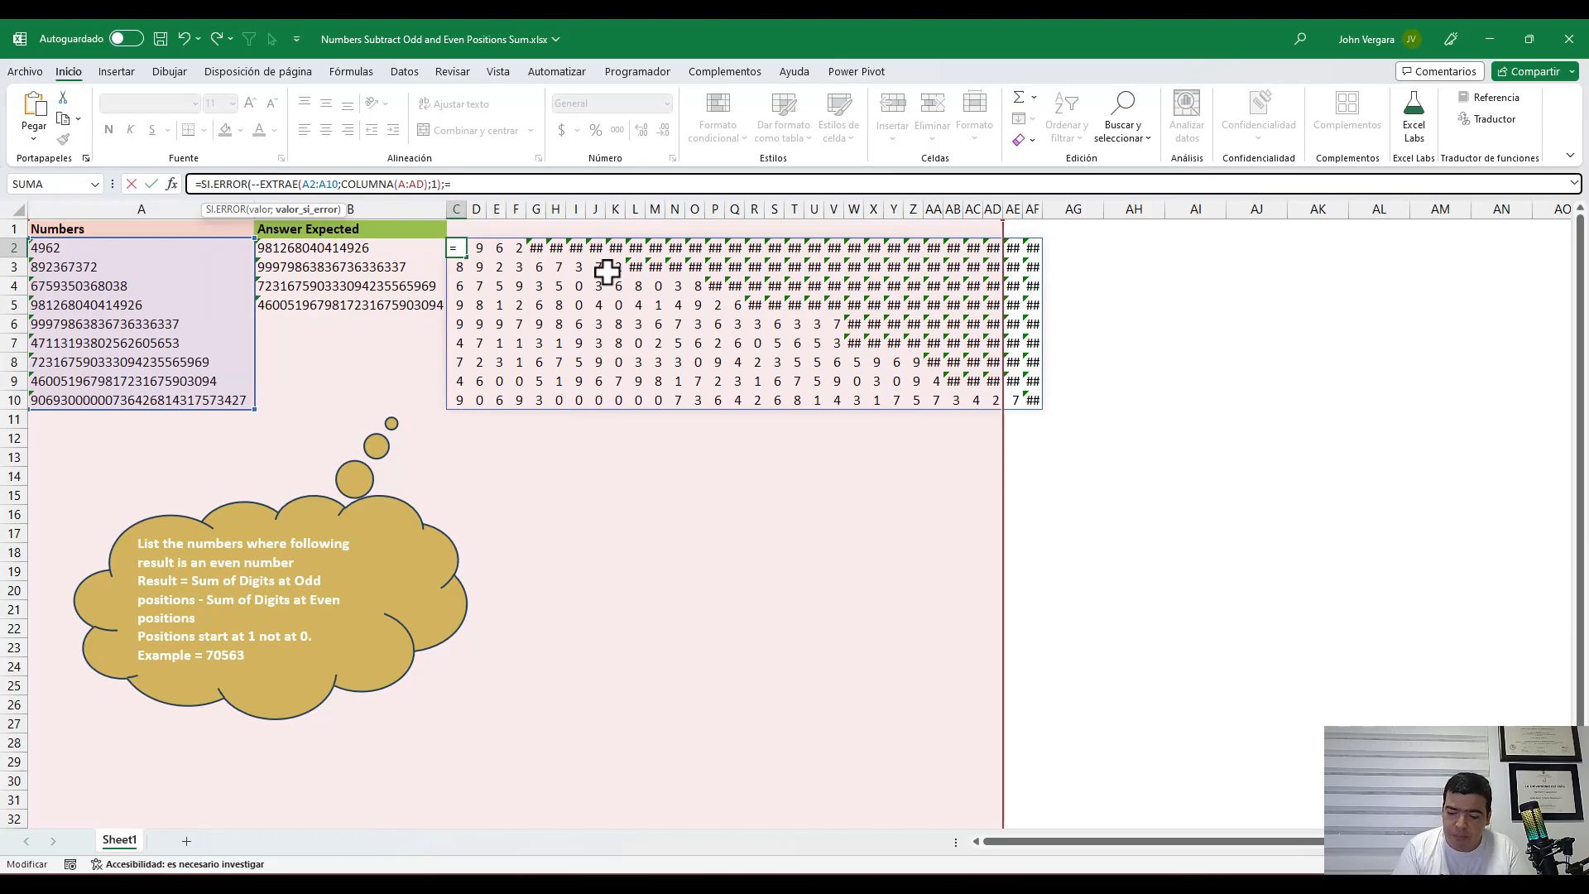
pyautogui.write(')')
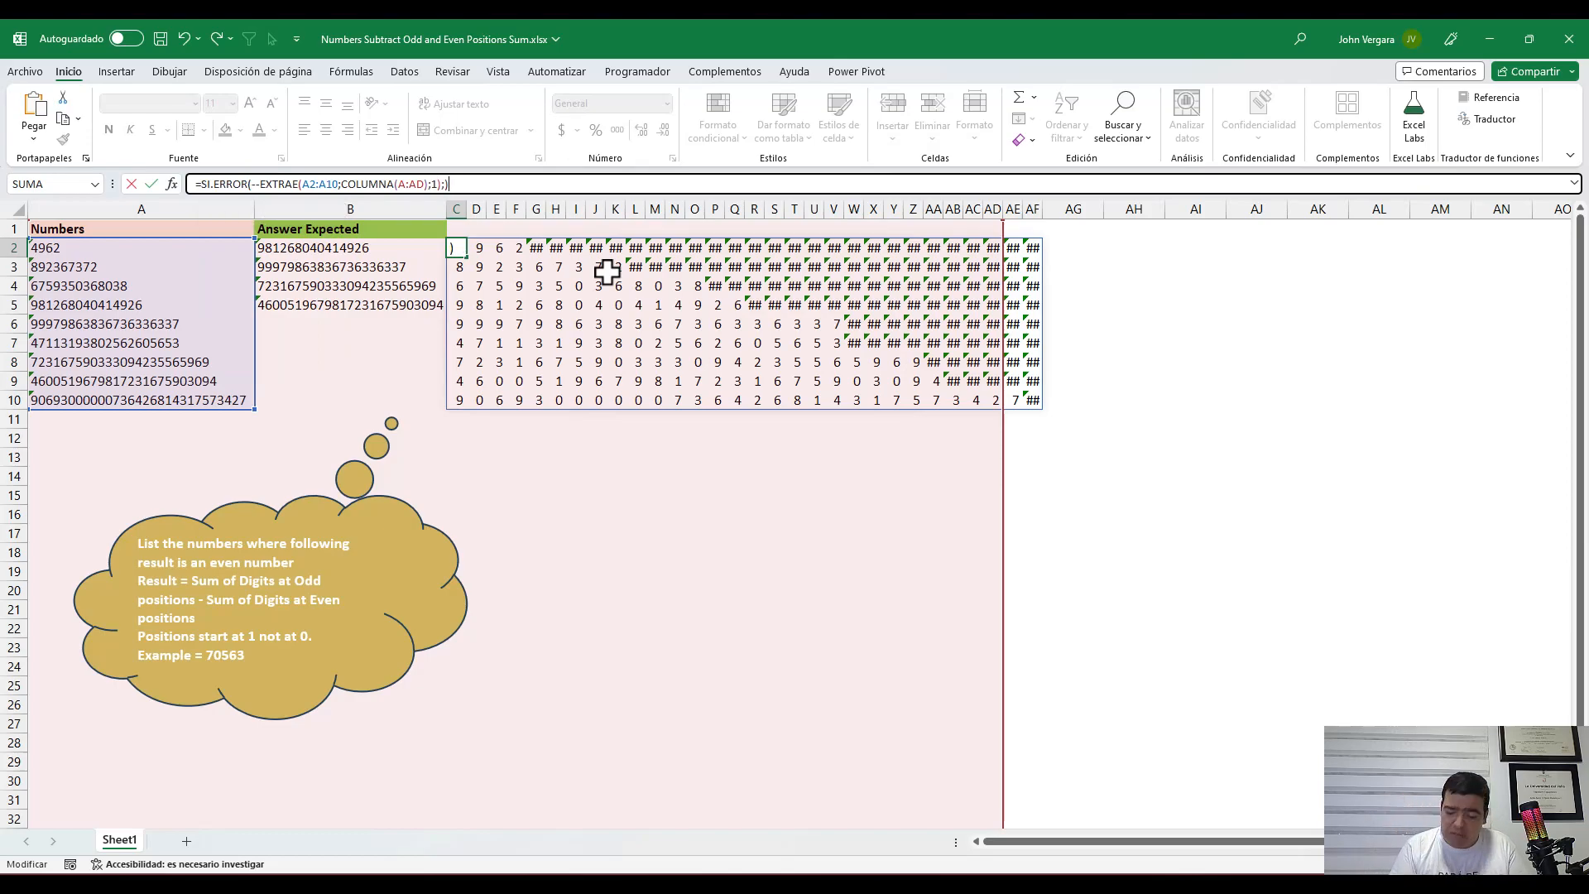
pyautogui.press('Left')
pyautogui.write('0')
pyautogui.press('Return')
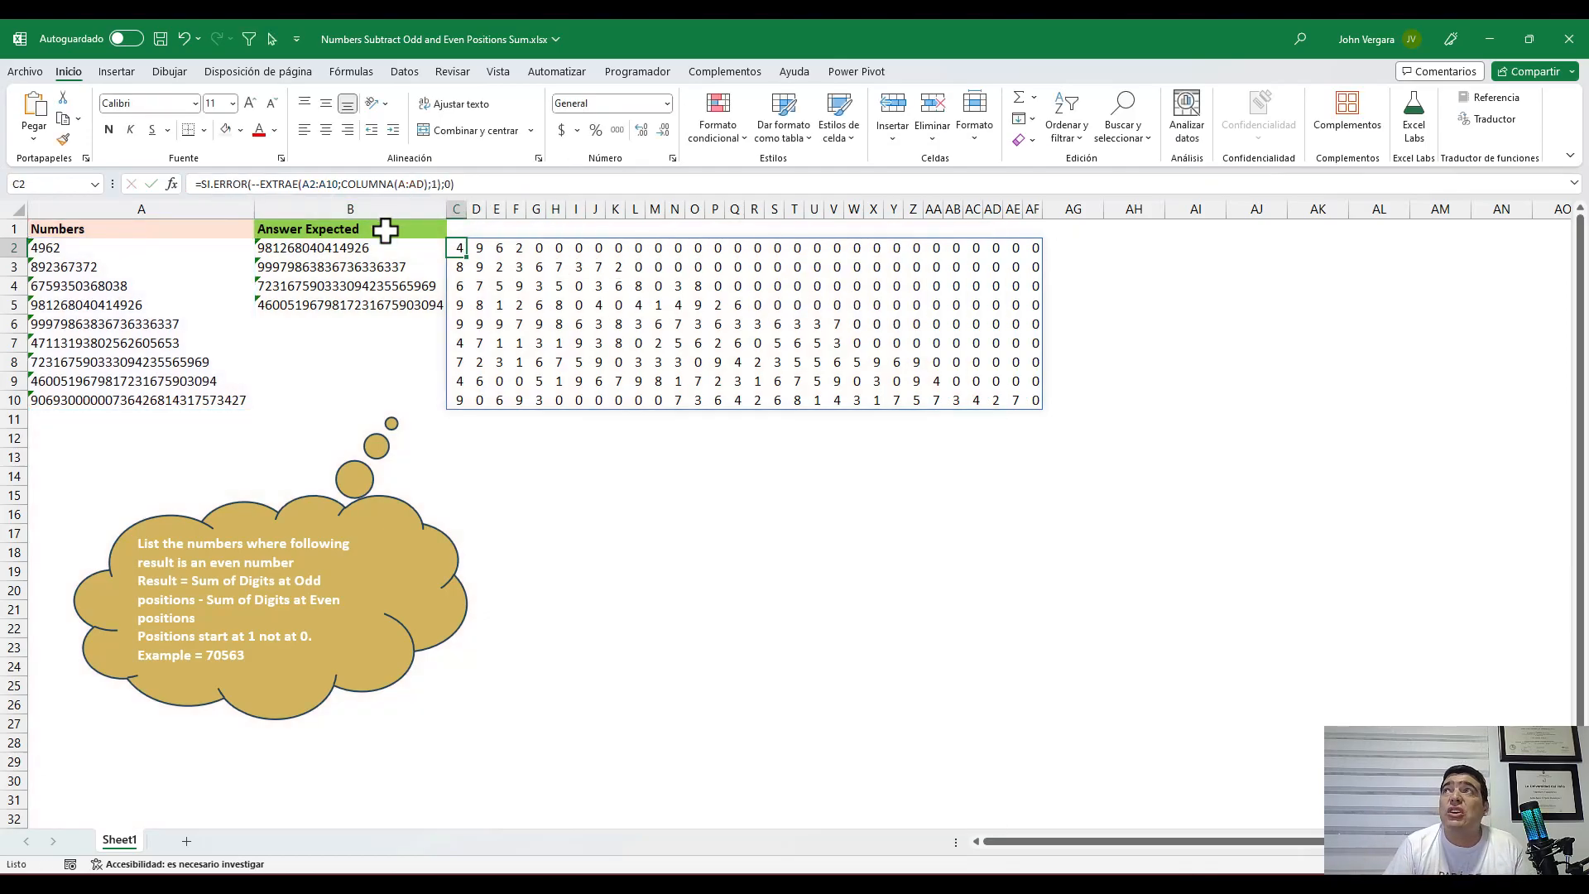
# Leave the value_if_error argument of SI.ERROR in C2 empty, keeping only the semicolon before the closing parenthesis
pyautogui.click(444, 183)
pyautogui.press('Delete')
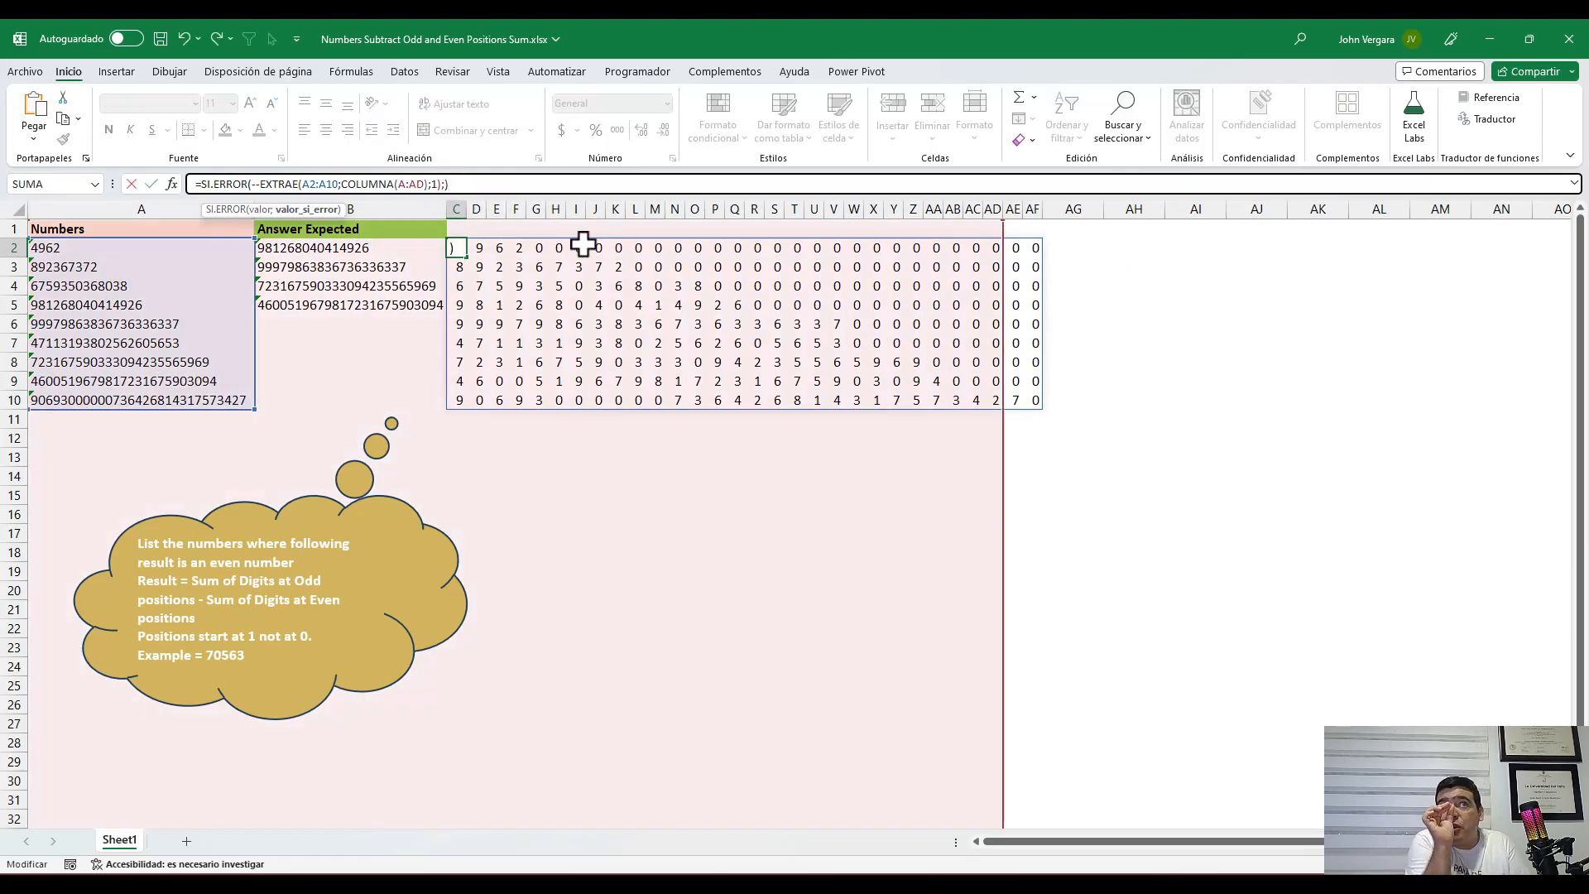
pyautogui.hotkey('ctrl', 'Return')
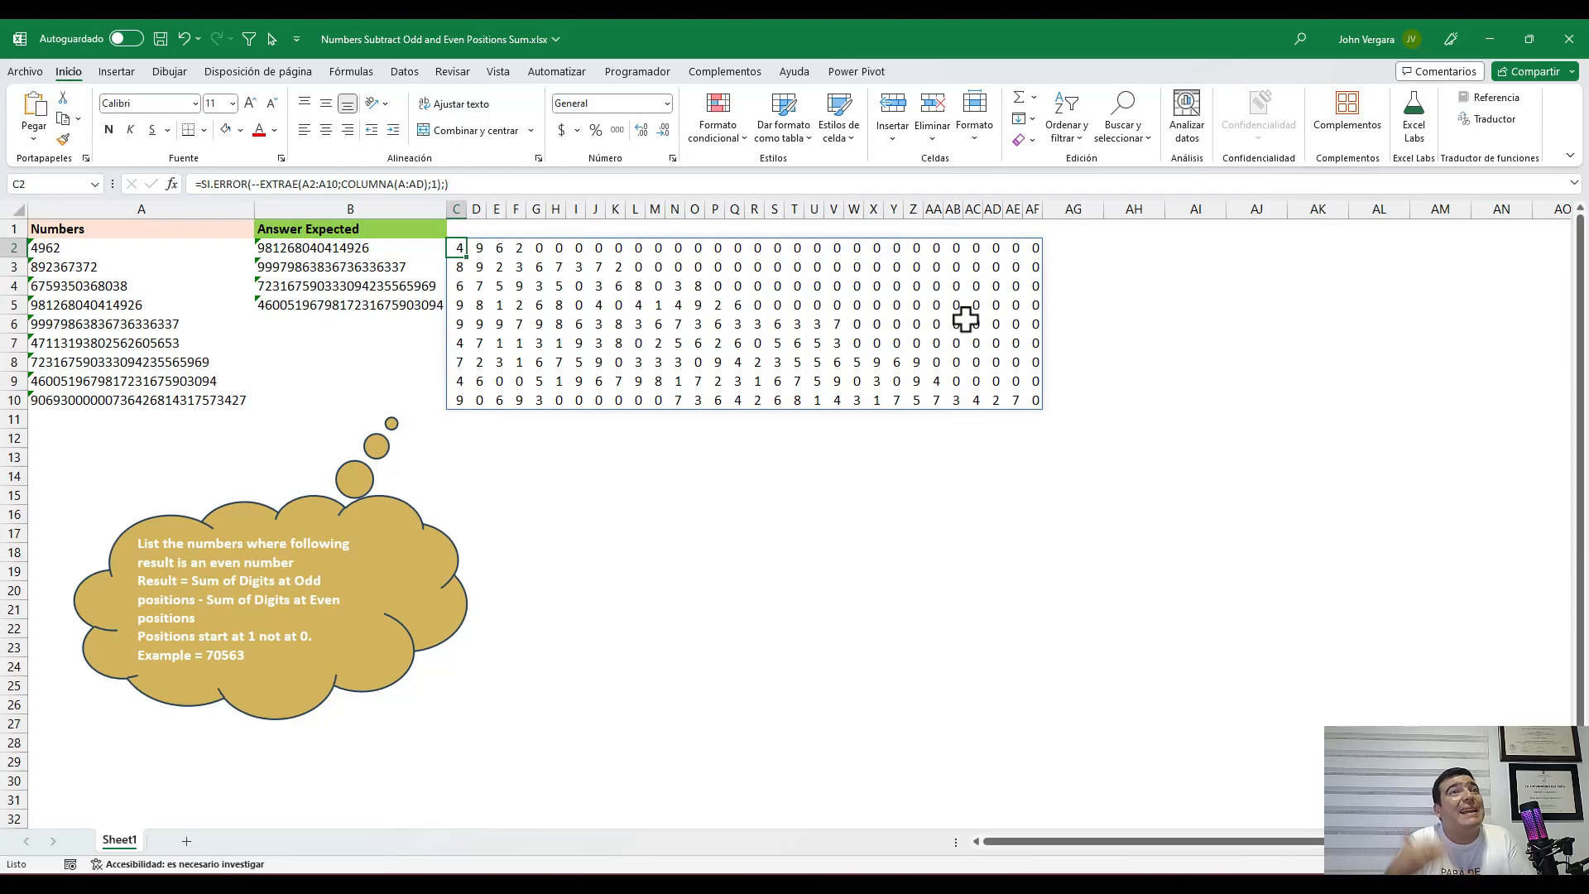
# Undo the SI.ERROR edits and remove the double minus before EXTRAE, leaving =EXTRAE(A2:A10;COLUMNA(A:AD);1) in C2
pyautogui.hotkey('ctrl', 'z')
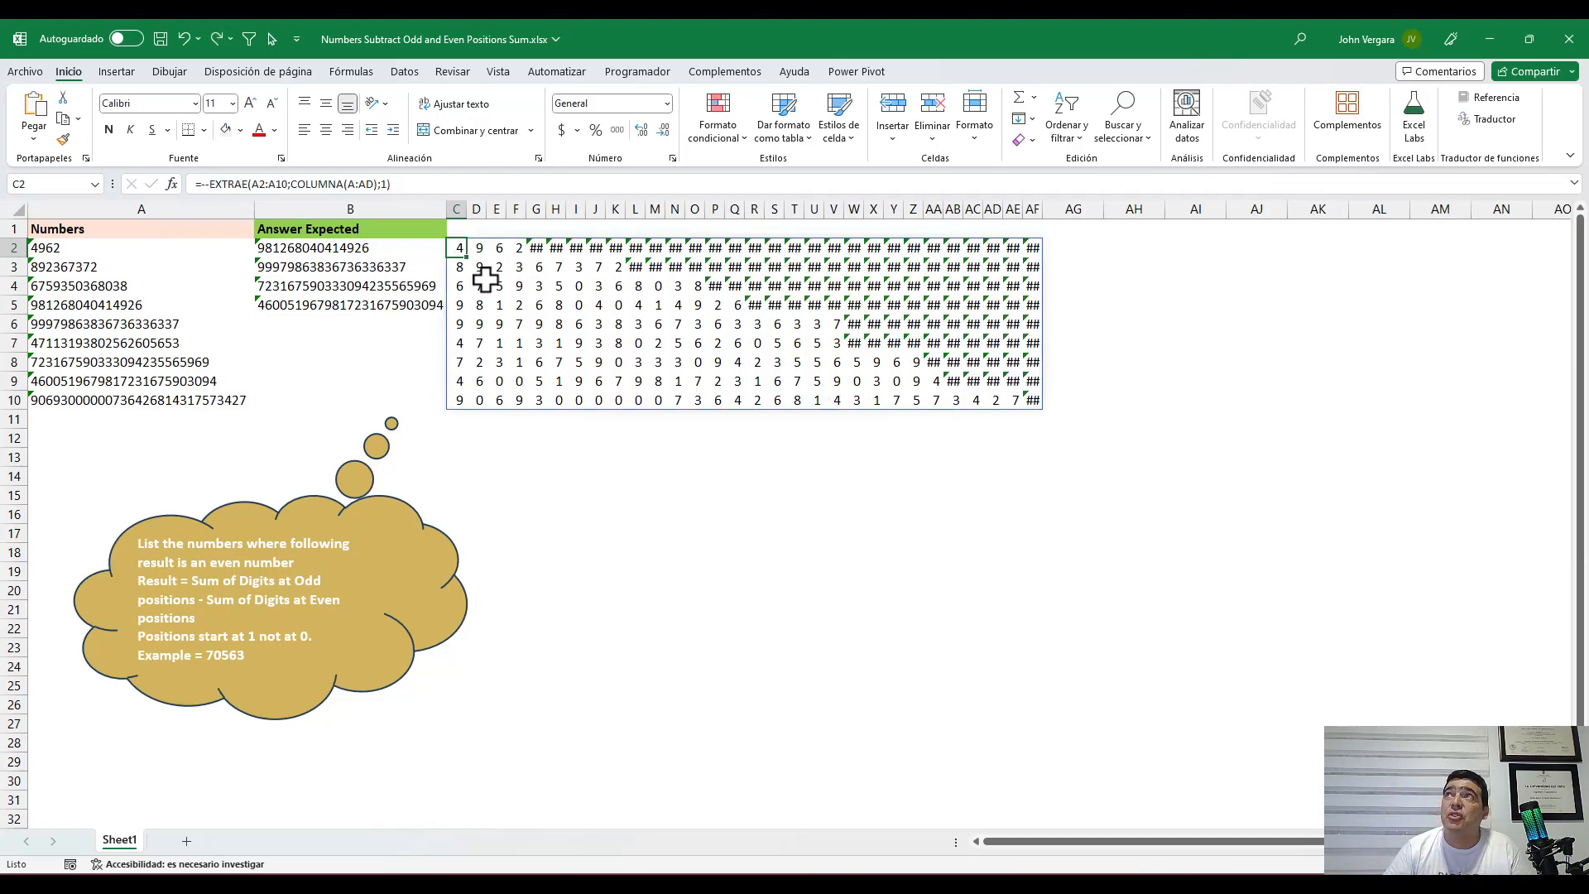
pyautogui.click(212, 184)
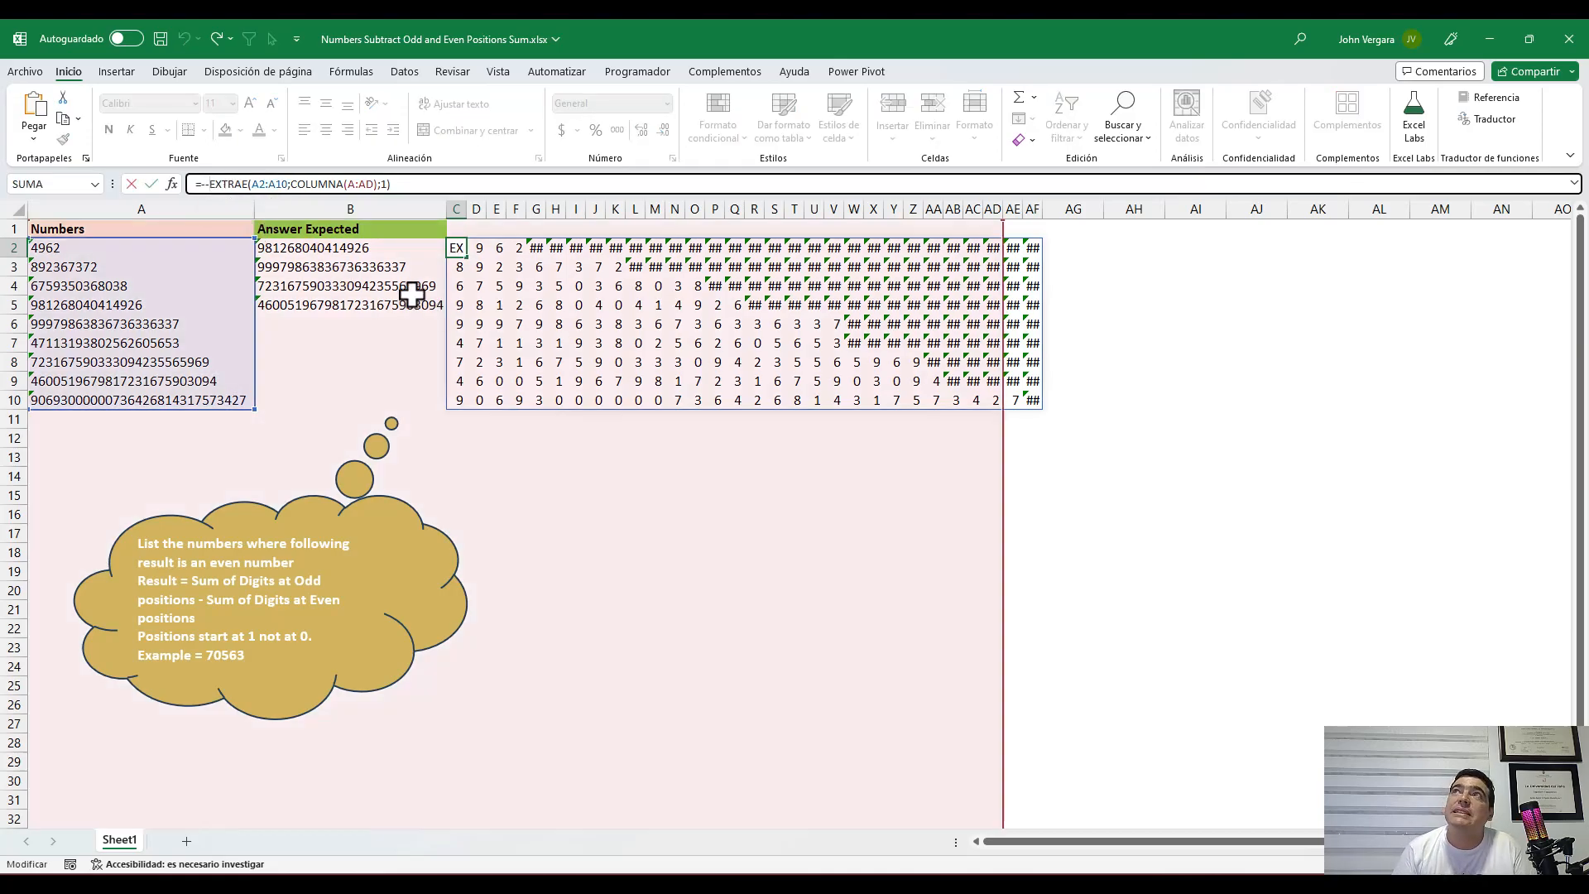
pyautogui.press('BackSpace')
pyautogui.press('BackSpace')
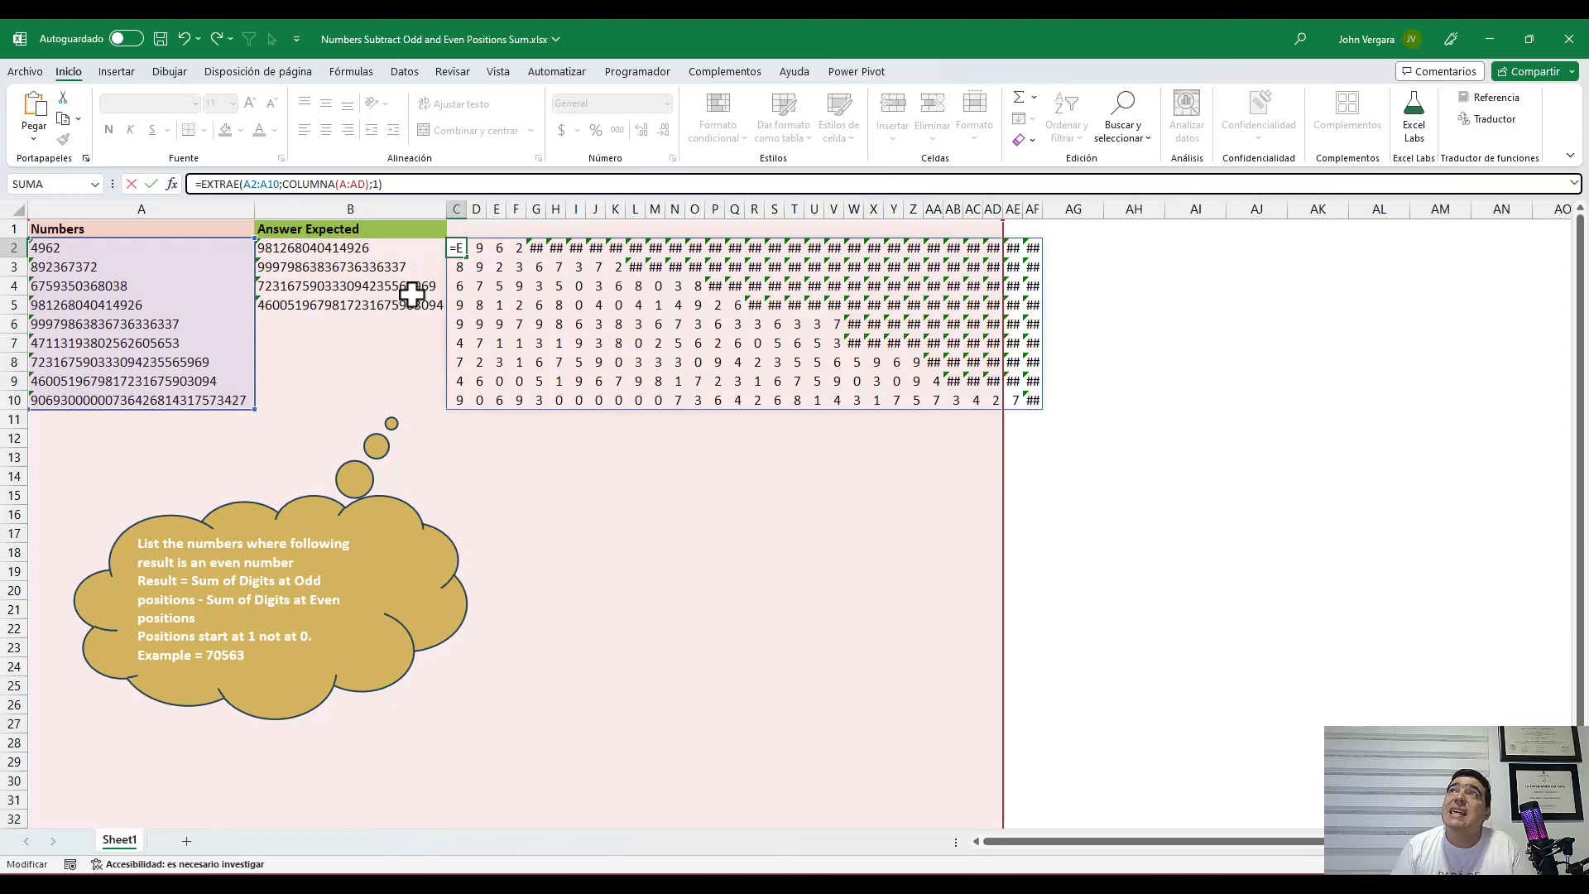
pyautogui.hotkey('ctrl', 'Return')
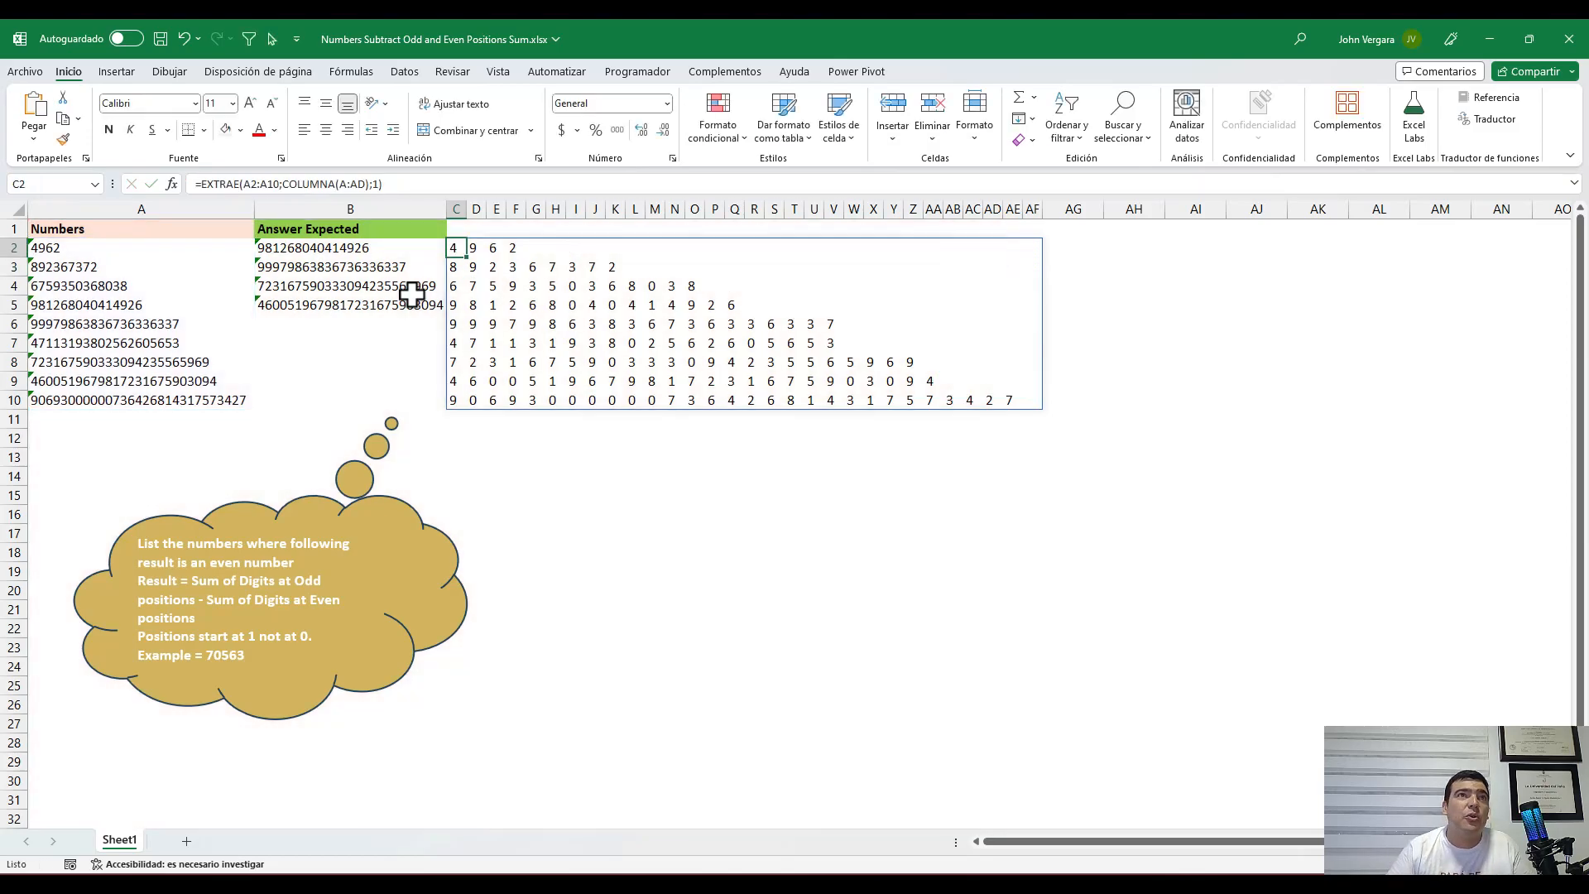
# Prefix every extracted digit with a zero by adding 0& before EXTRAE in the C2 formula
pyautogui.click(203, 183)
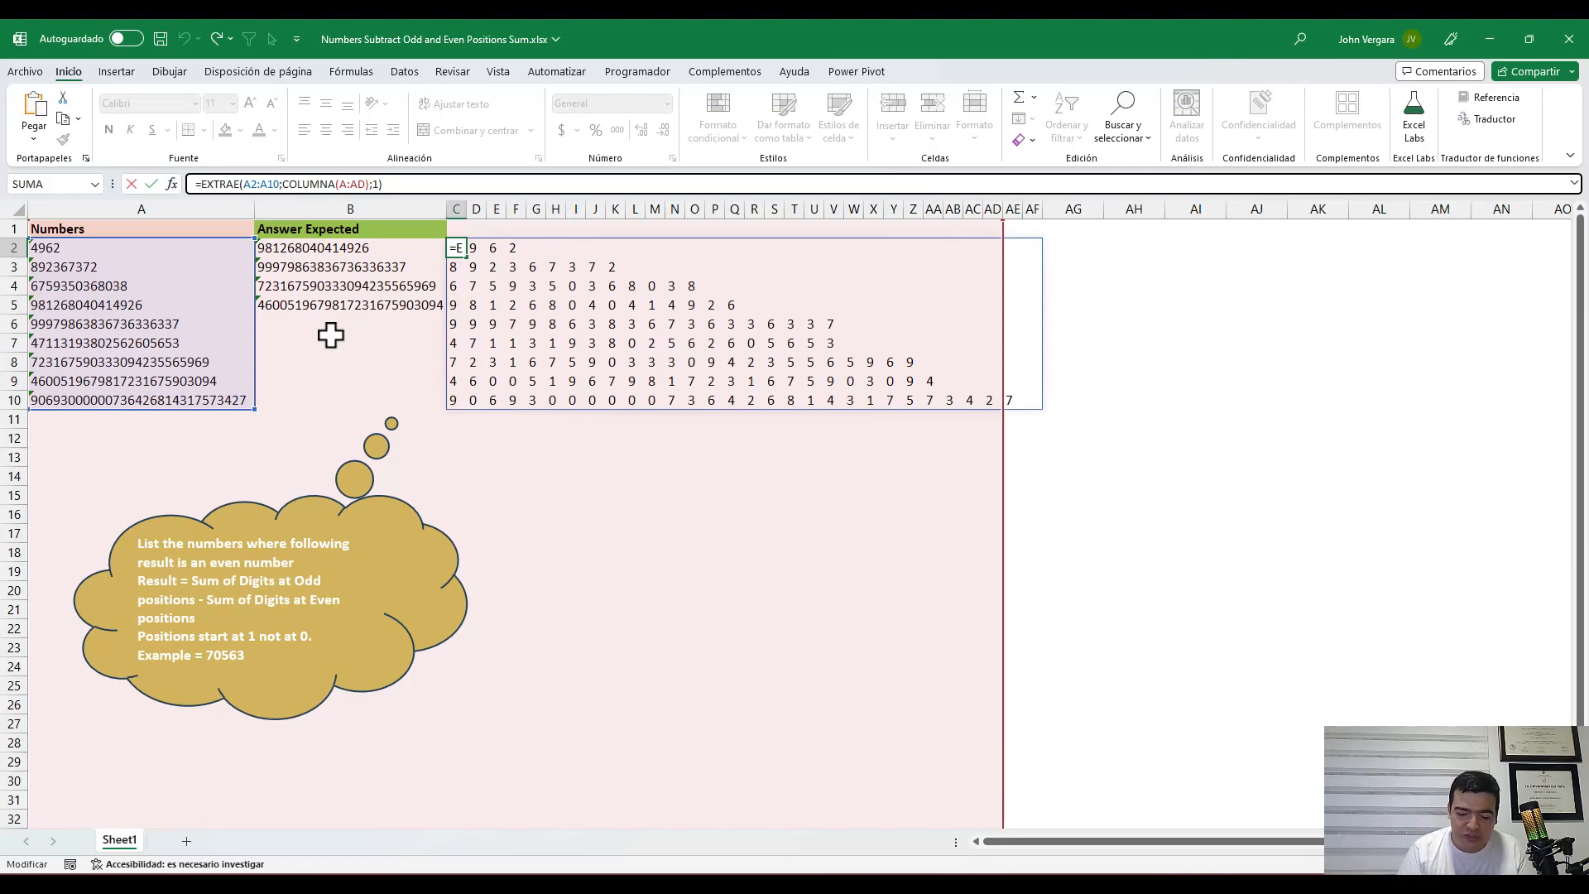
pyautogui.write('0&')
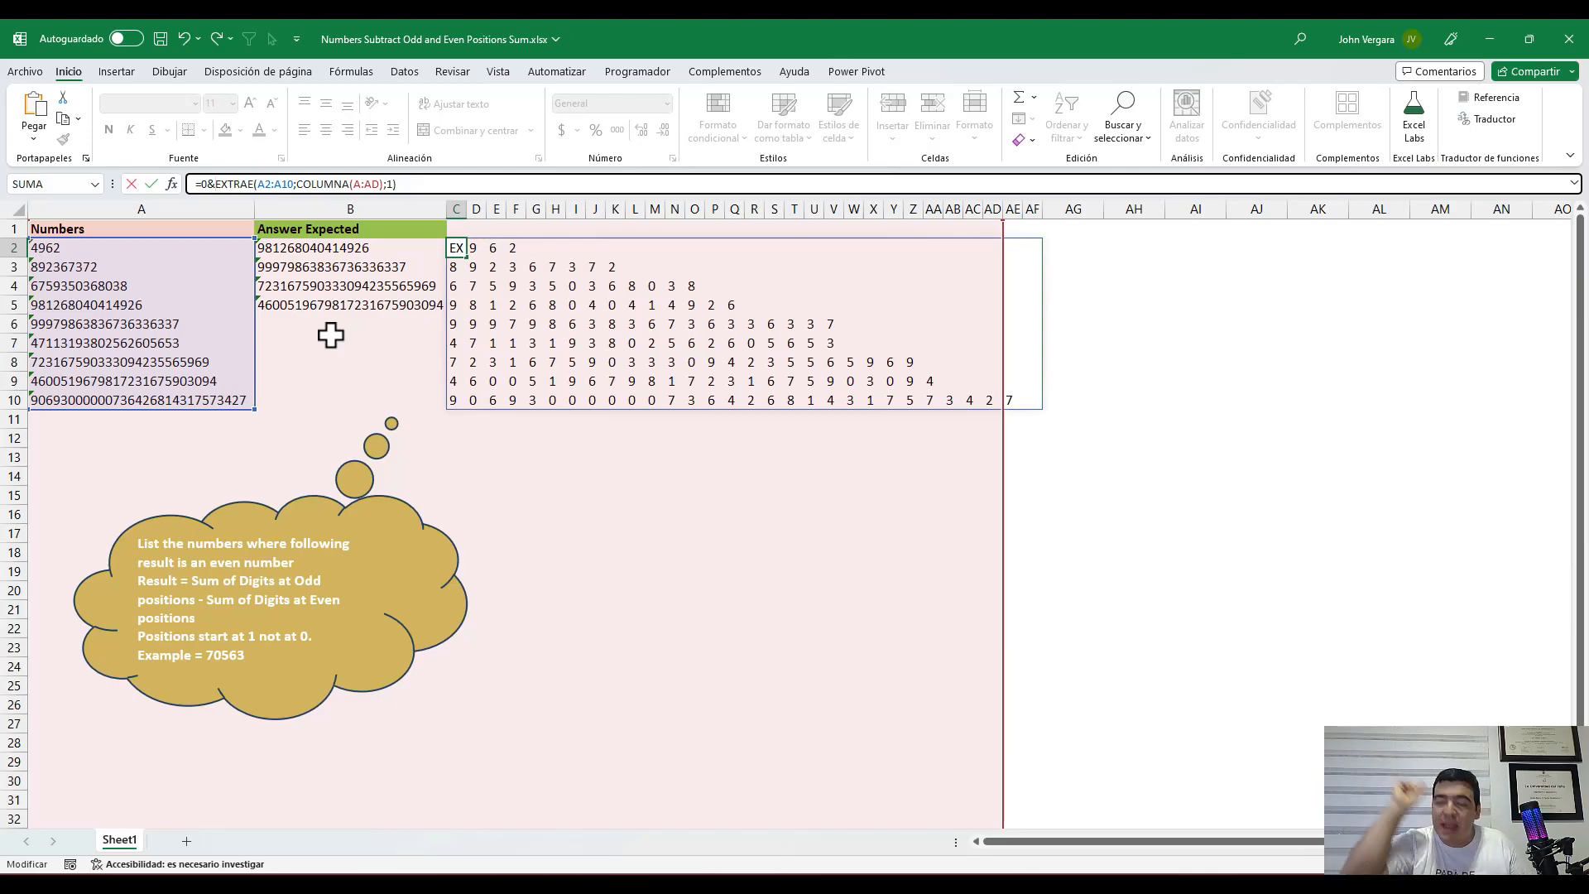
pyautogui.hotkey('ctrl', 'Return')
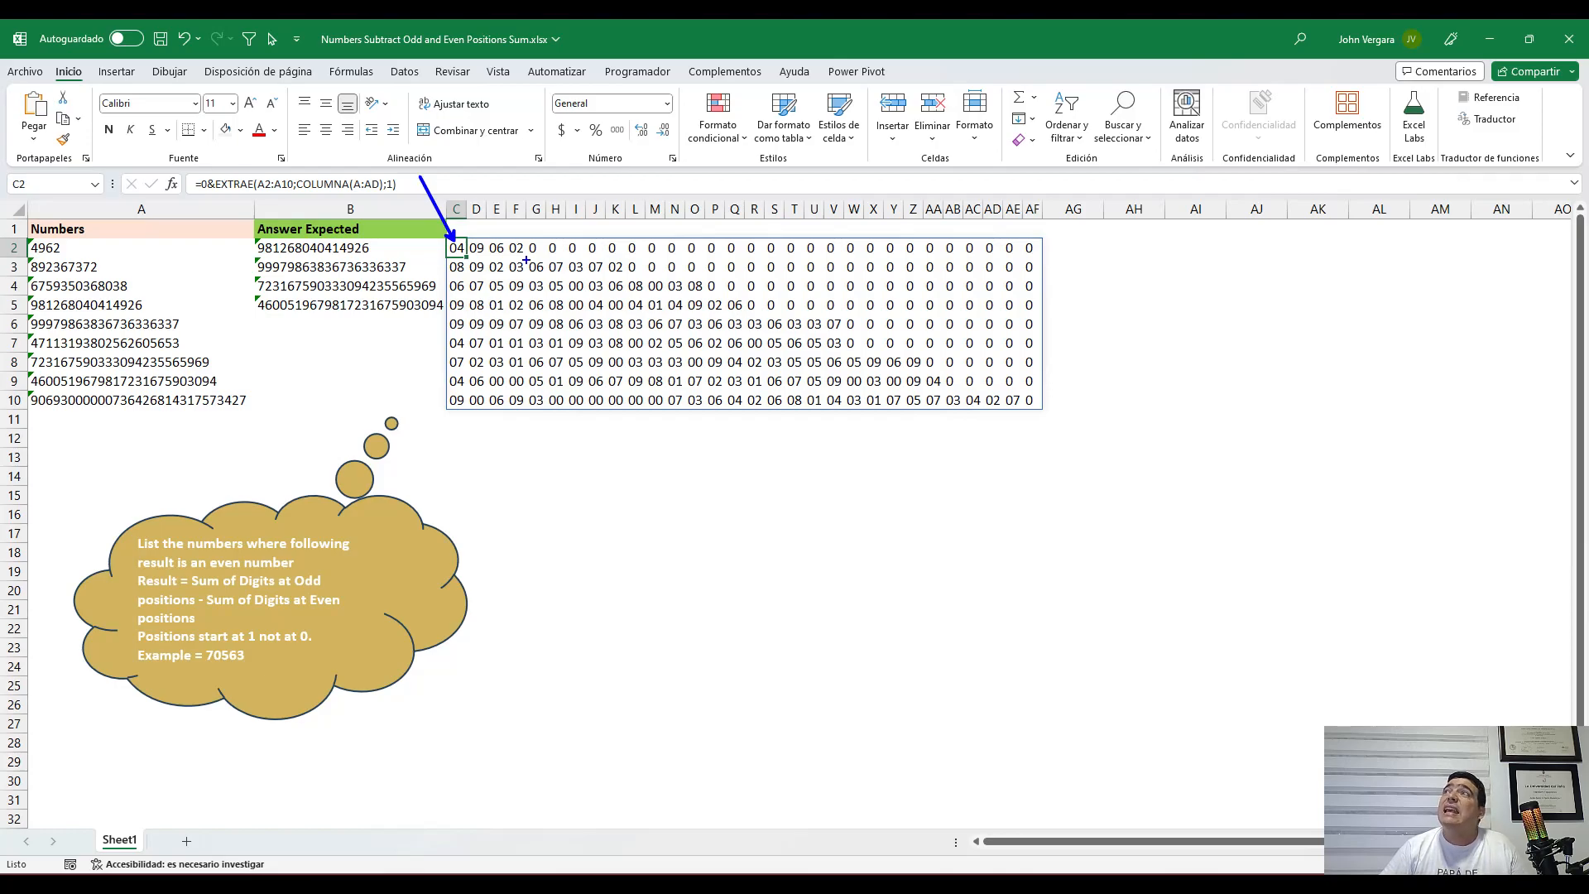
pyautogui.moveTo(525, 236)
pyautogui.mouseDown()
pyautogui.moveTo(693, 263)
pyautogui.moveTo(1047, 259)
pyautogui.mouseUp()
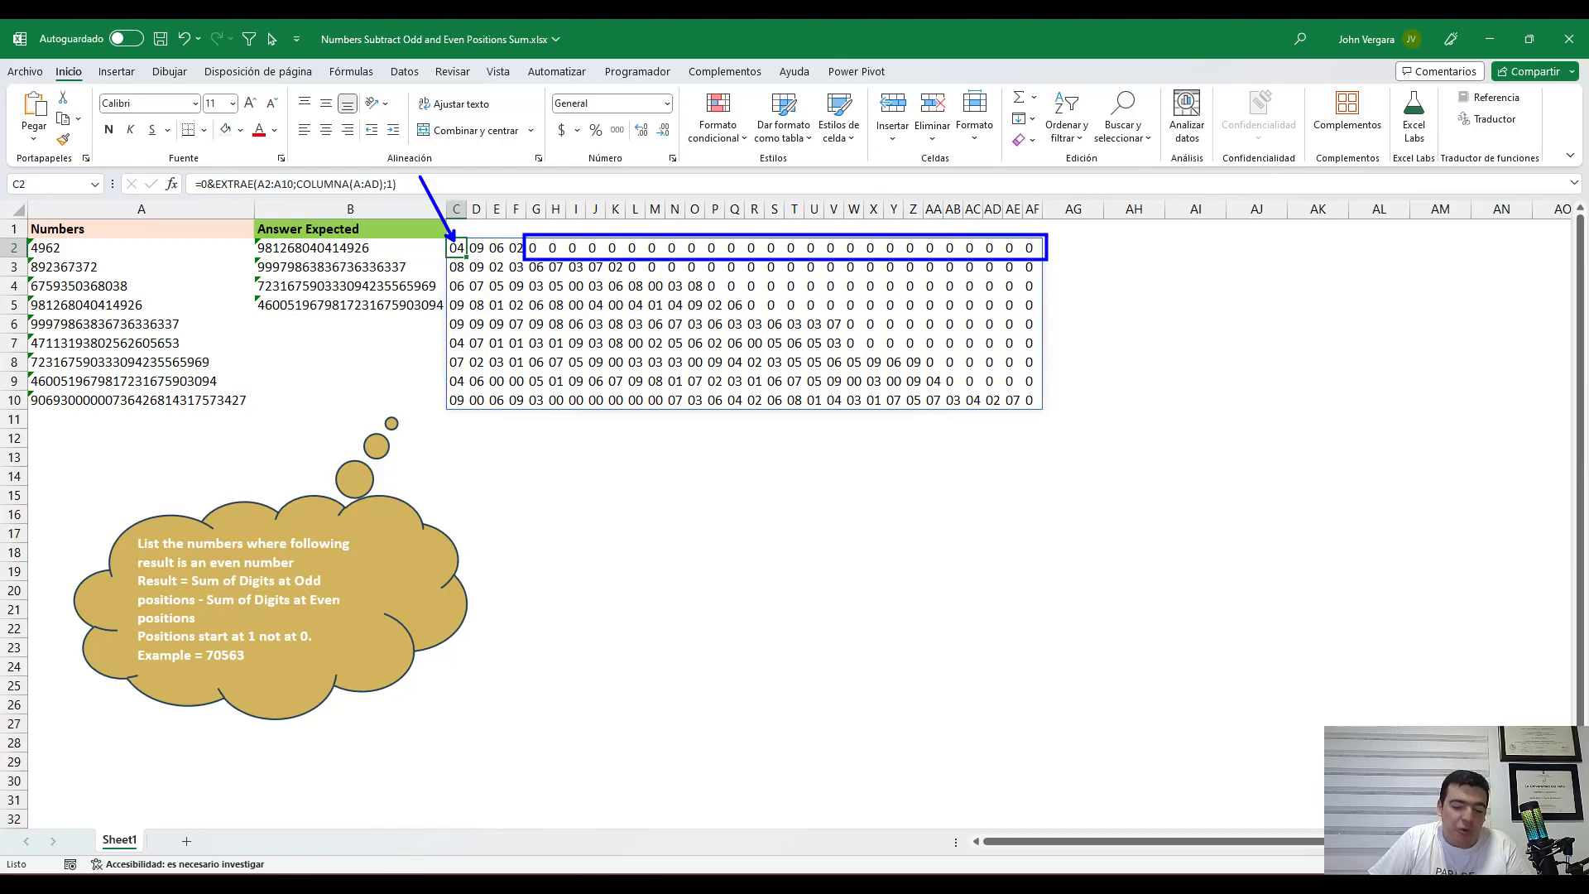
pyautogui.press('Escape')
# Convert the zero-prefixed text to numbers by changing the C2 formula to =--(0&EXTRAE(A2:A10;COLUMNA(A:AD);1))
pyautogui.click(202, 185)
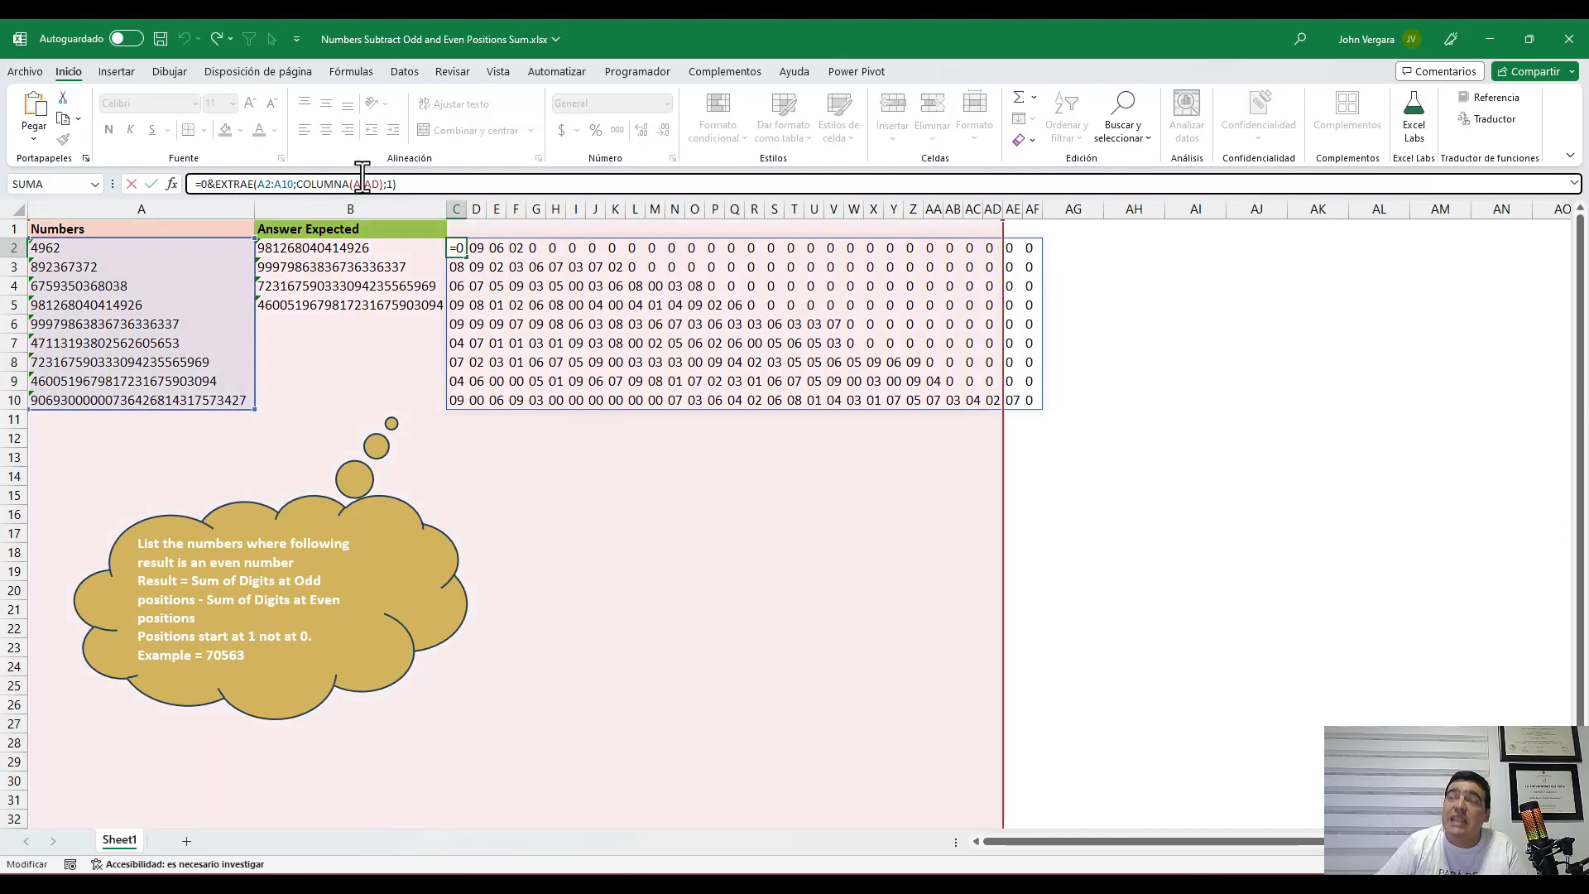
pyautogui.write('--(')
pyautogui.press('End')
pyautogui.write(')')
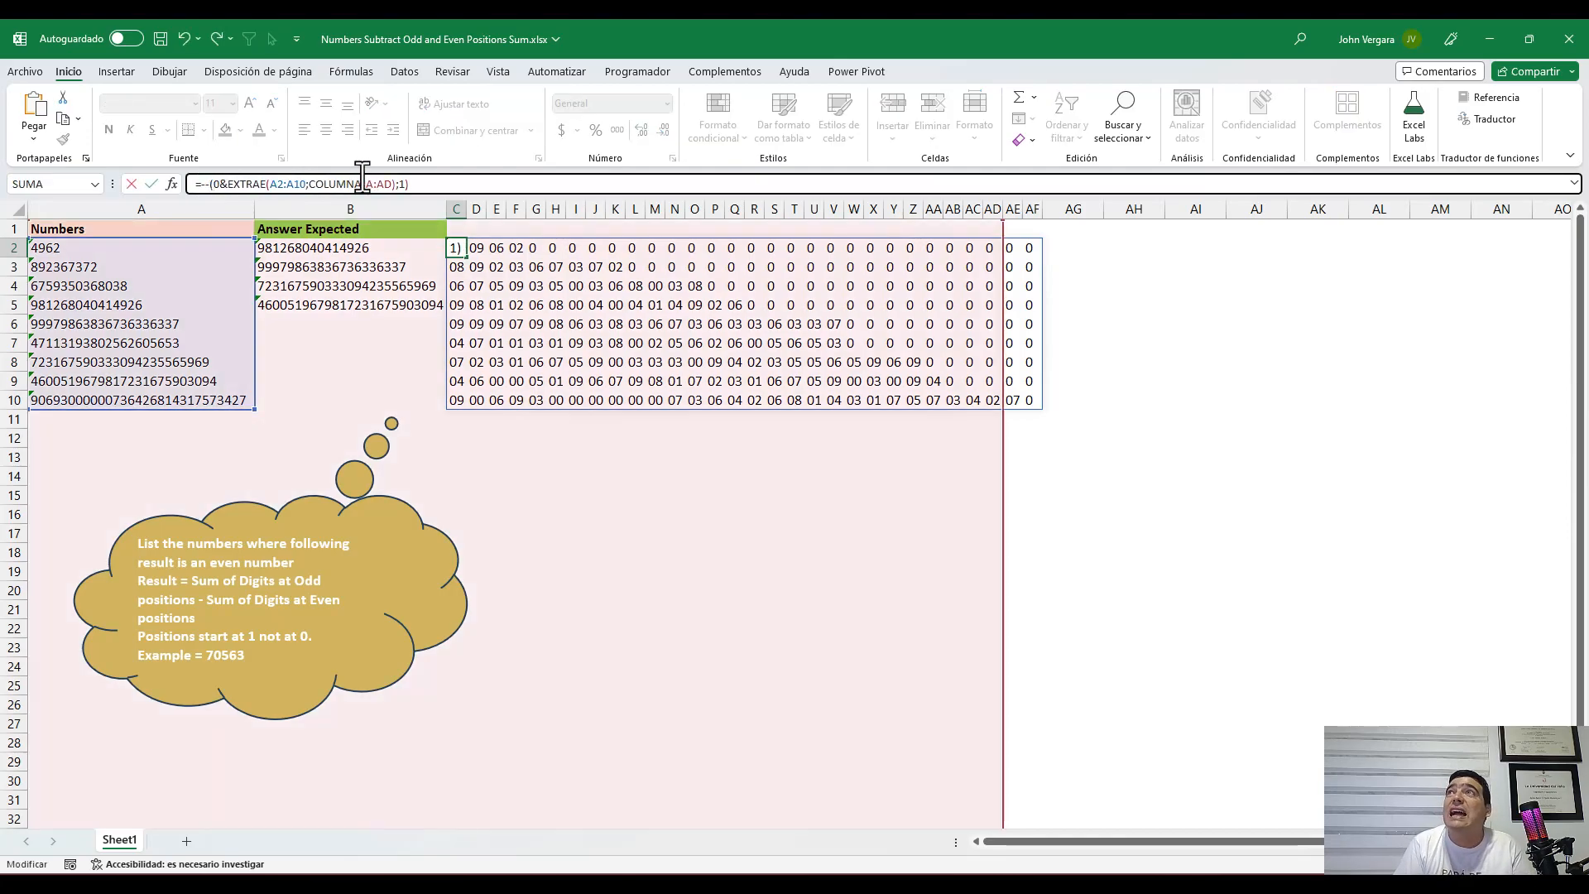
pyautogui.press('Return')
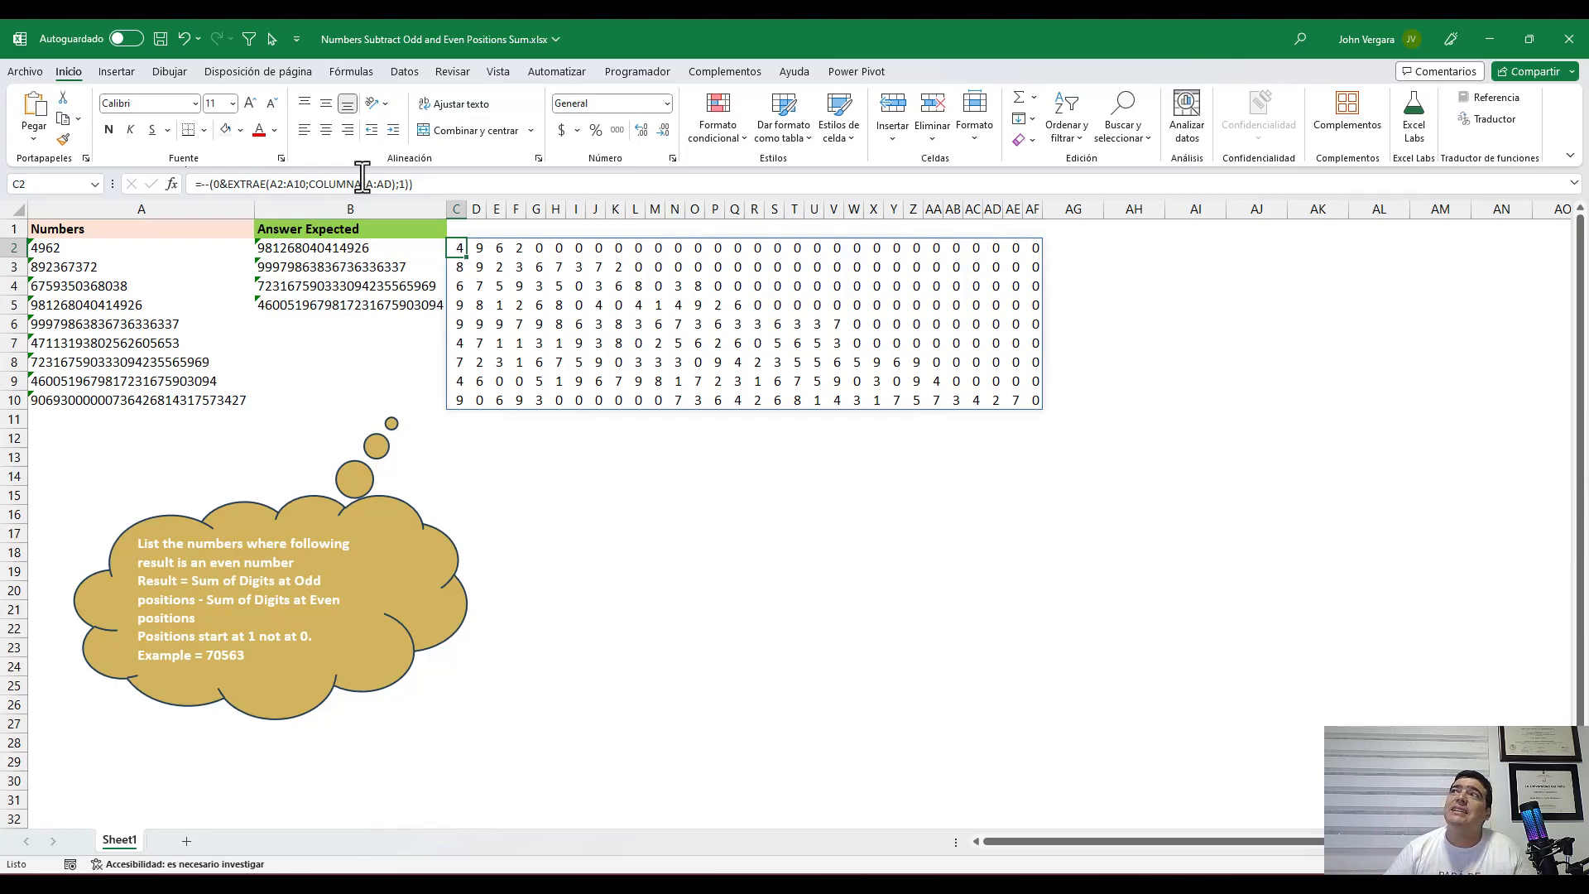
# Examine the numeric digit grid, the padded cells G2:AF2 and the even-position digits in columns D, F and H
pyautogui.moveTo(461, 246); pyautogui.dragTo(1034, 400)
pyautogui.moveTo(538, 247); pyautogui.dragTo(1034, 247)
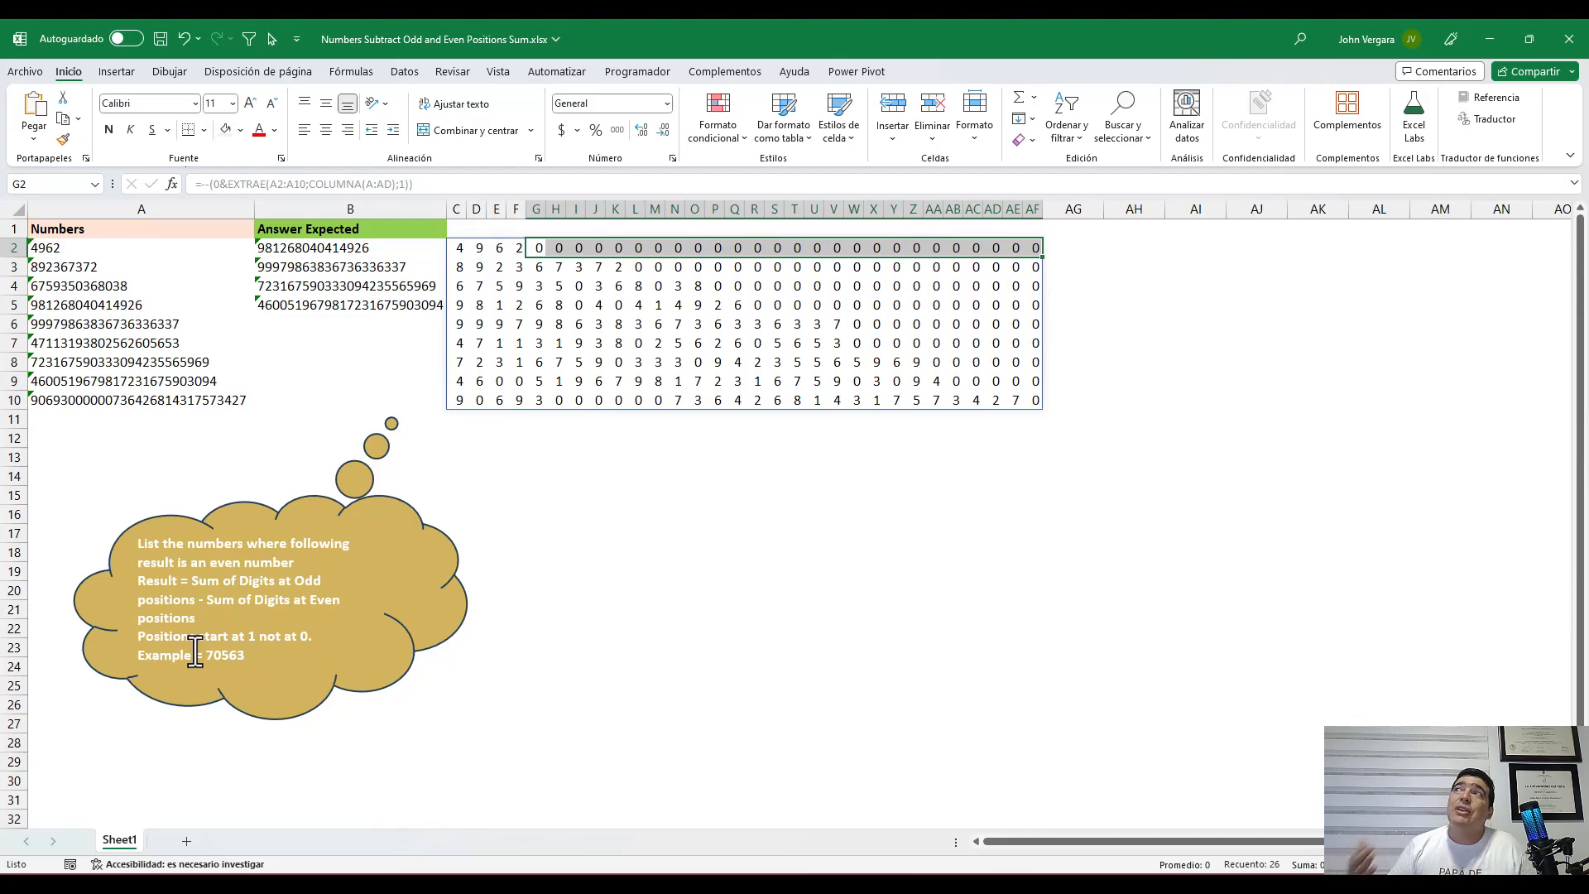
pyautogui.moveTo(480, 248); pyautogui.dragTo(482, 401)
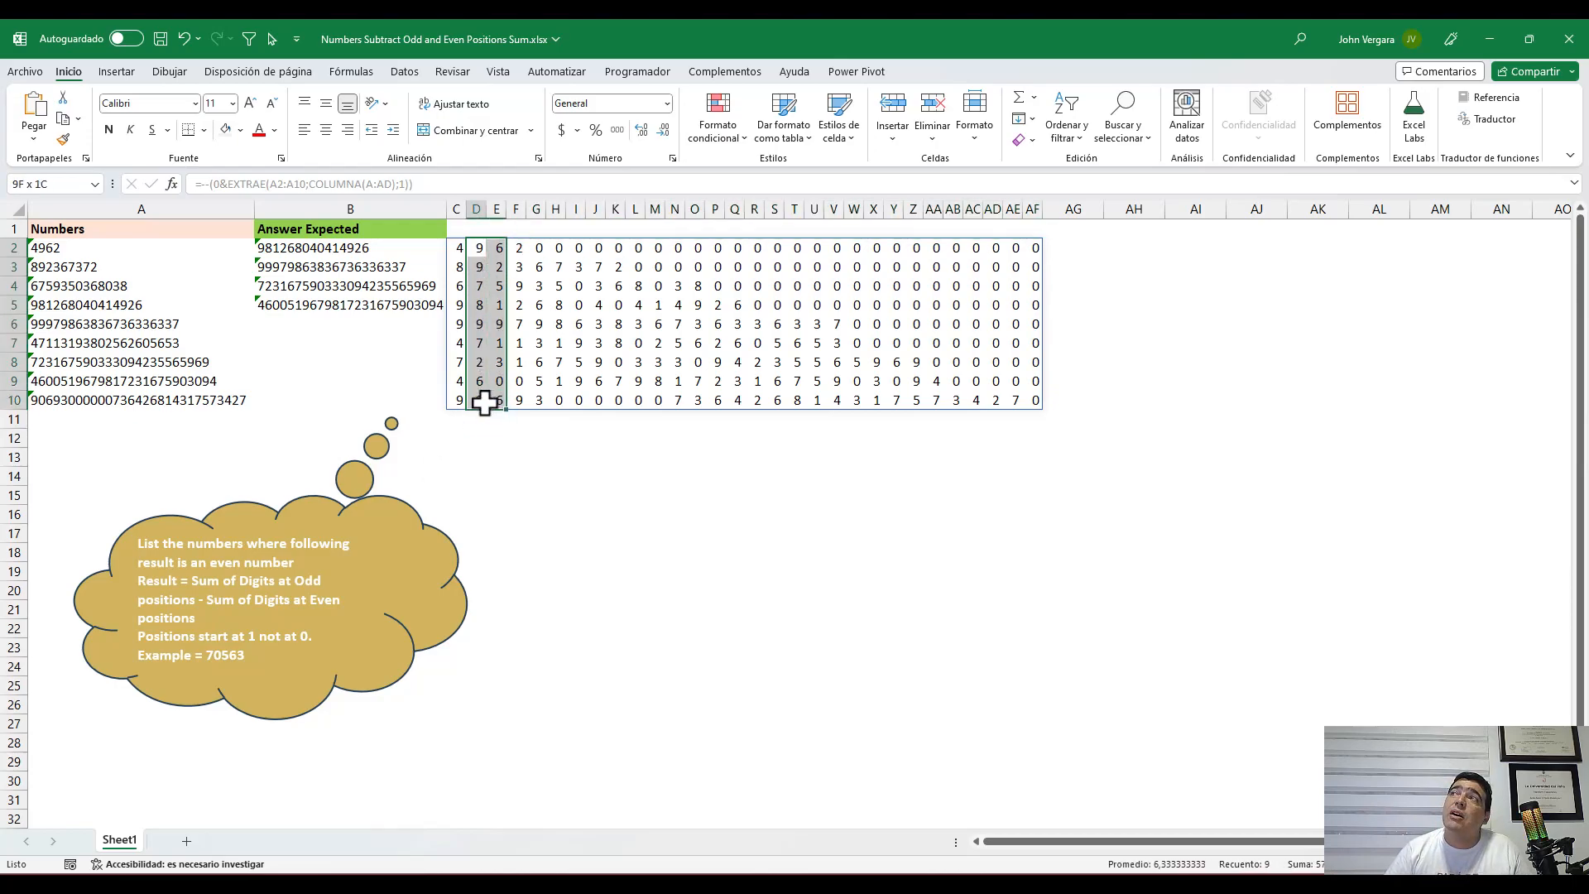
pyautogui.moveTo(519, 248); pyautogui.dragTo(518, 401)
pyautogui.moveTo(557, 250); pyautogui.dragTo(557, 400)
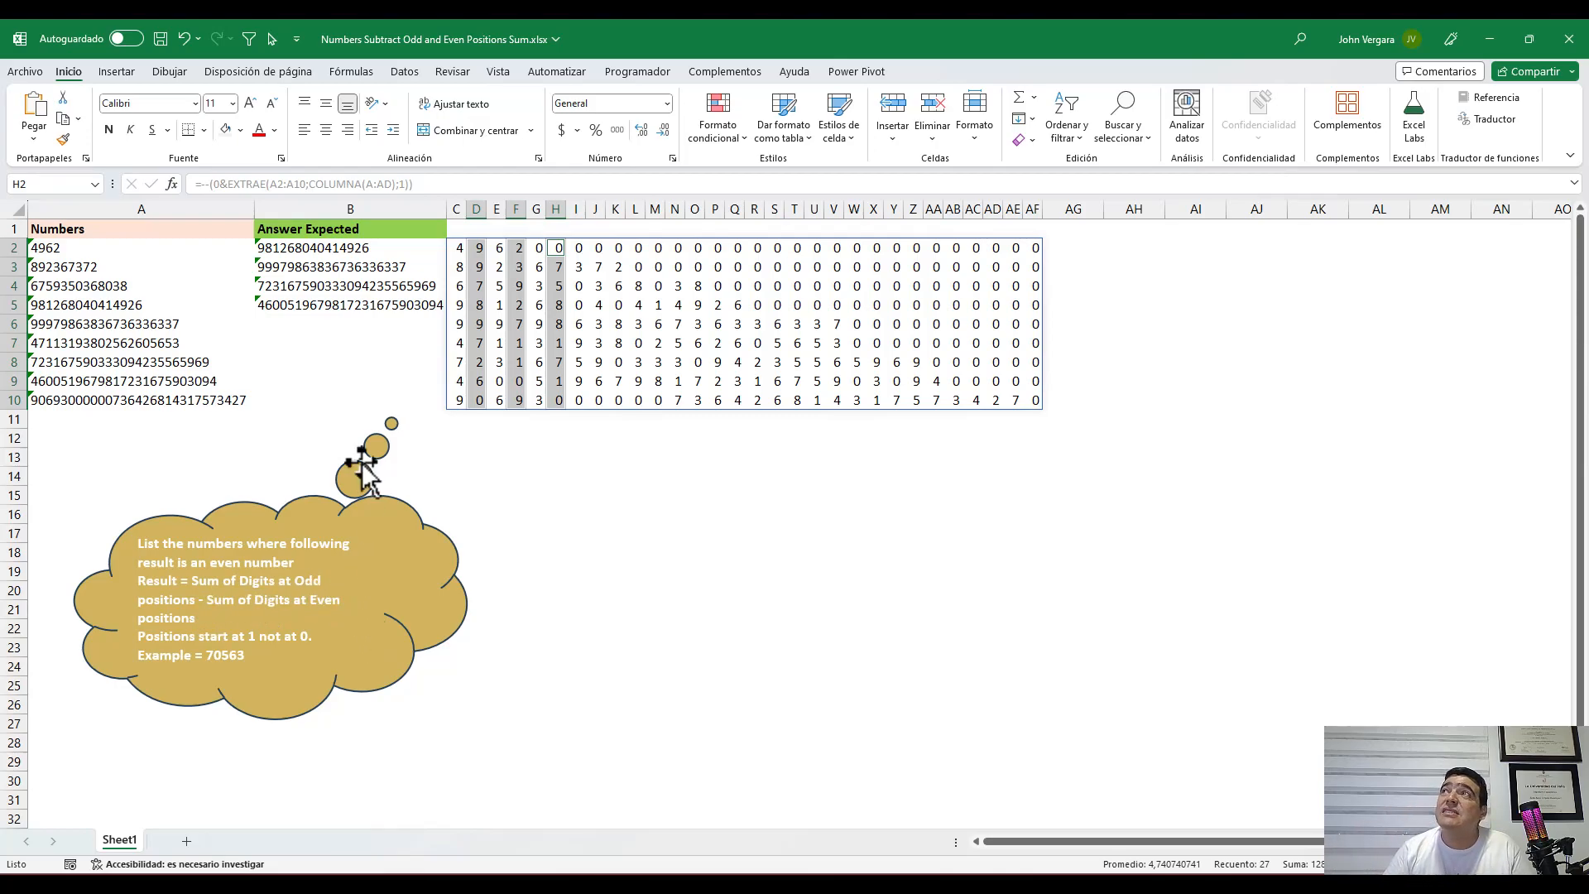
pyautogui.click(459, 248)
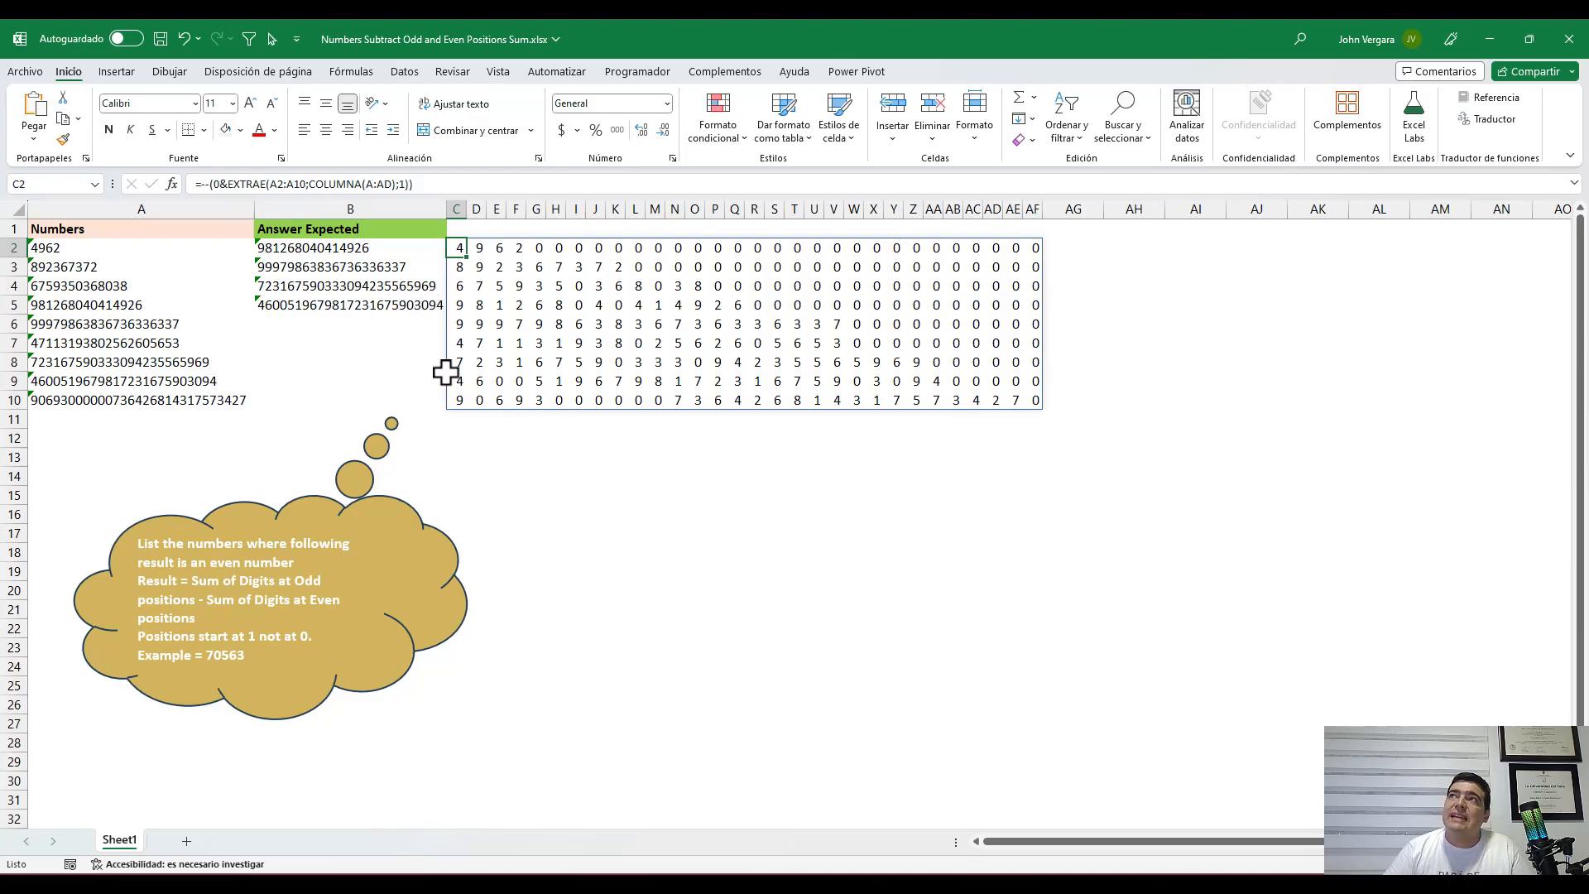
# Enter the alternating multipliers 1, -1, 1 and -1 in cells C12 to F12 below the digit grid
pyautogui.click(457, 436)
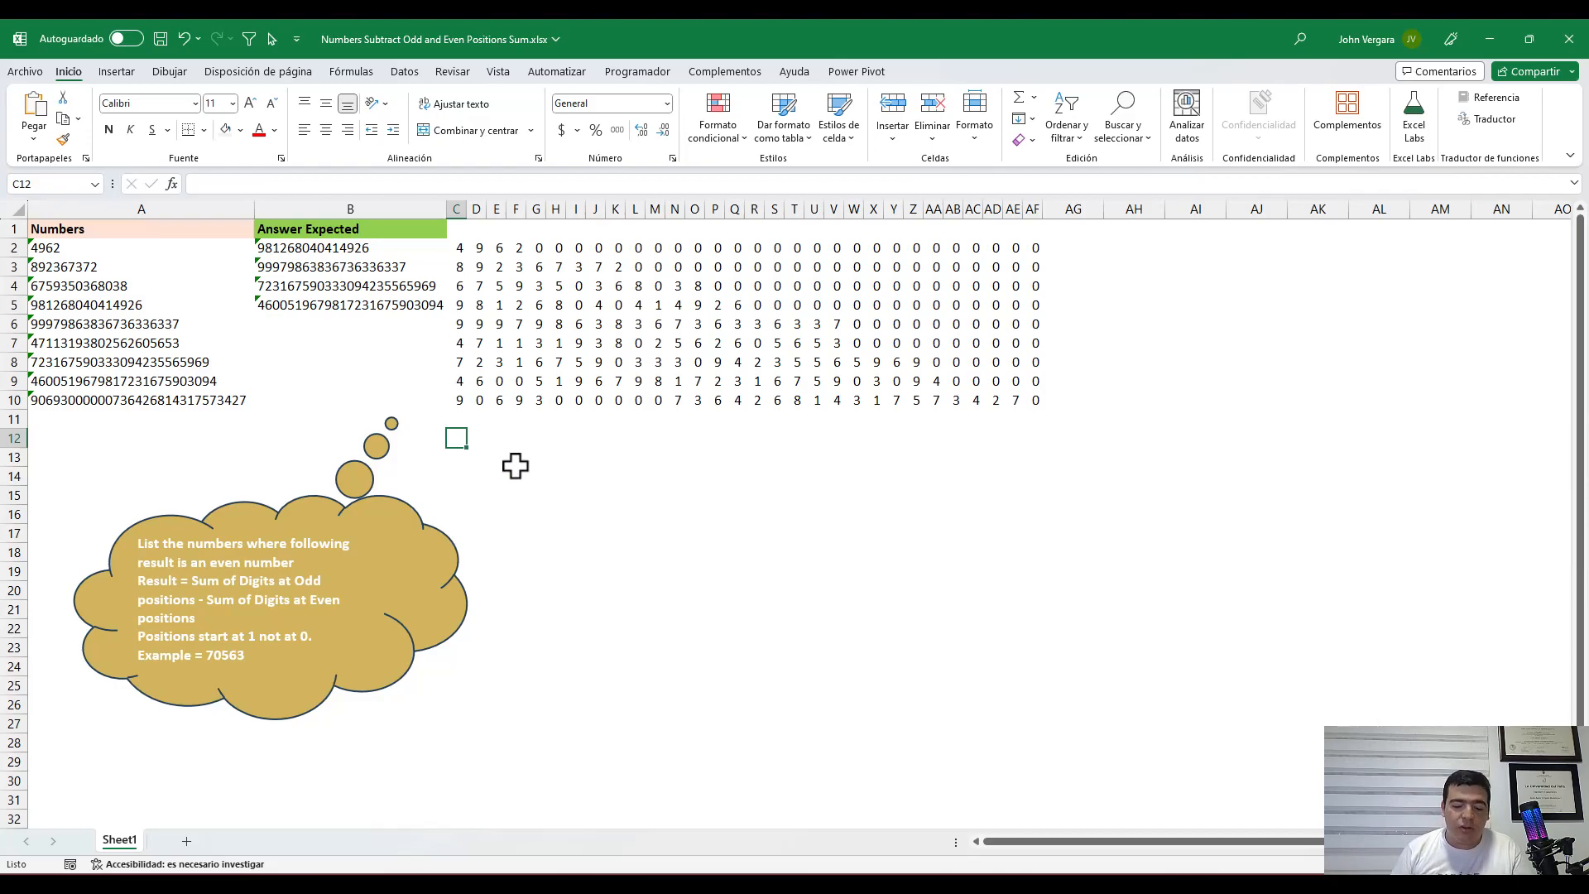
pyautogui.write('1')
pyautogui.press('Tab')
pyautogui.write('-1')
pyautogui.press('Tab')
pyautogui.write('1')
pyautogui.press('Tab')
pyautogui.write('-1')
pyautogui.press('Left')
pyautogui.press('Left')
pyautogui.press('Left')
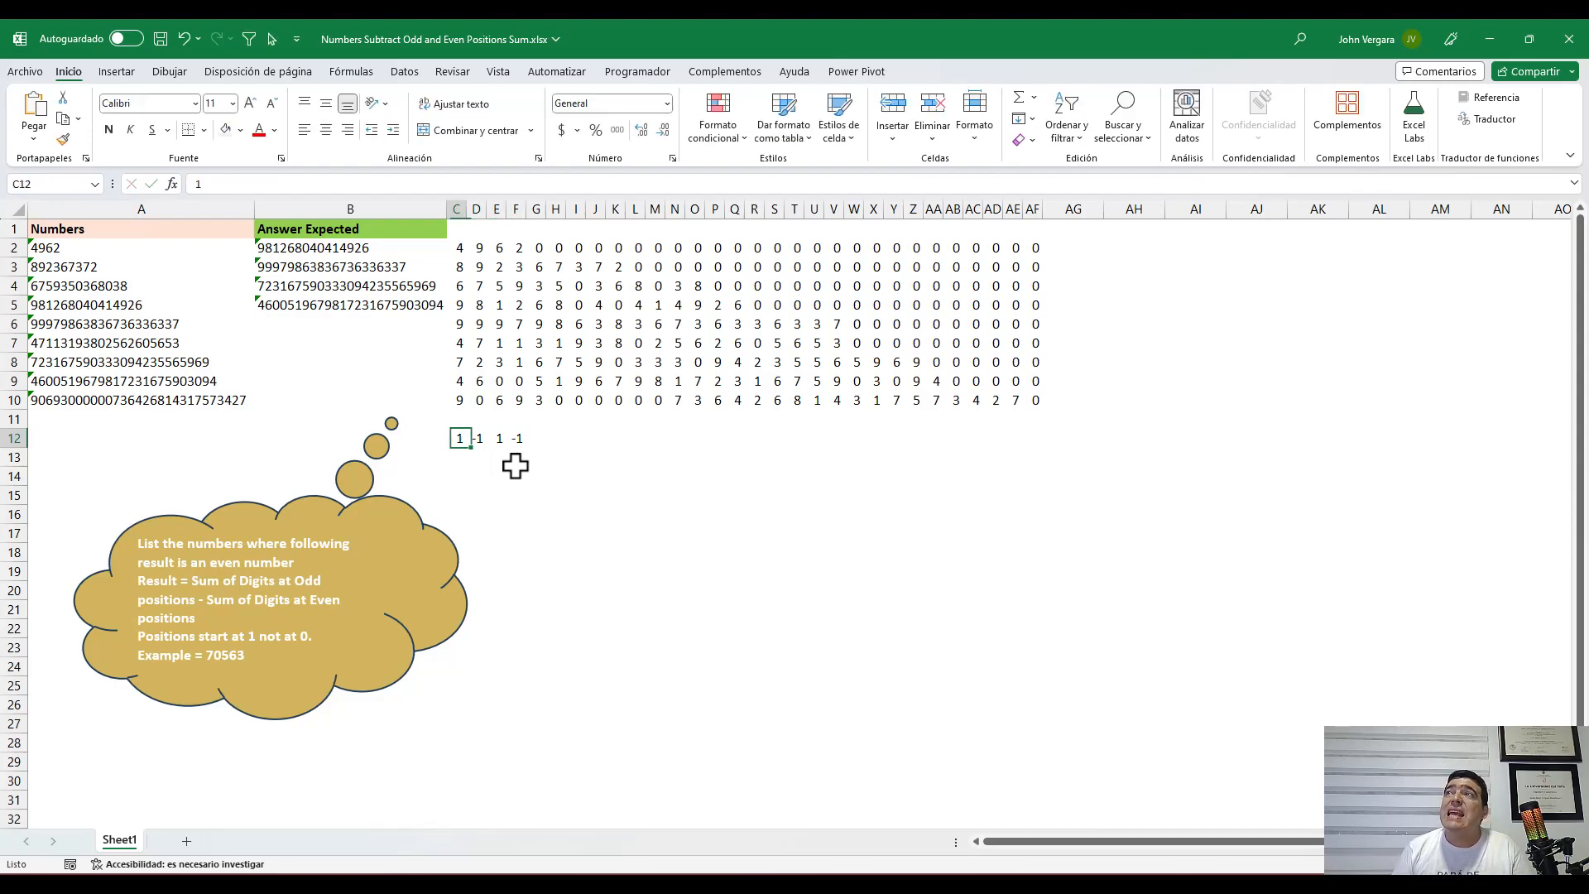
# Extend the alternating 1 and -1 pattern from C12:D12 across row 12 to column AF
pyautogui.hotkey('shift', 'Right')
pyautogui.moveTo(488, 447); pyautogui.dragTo(1039, 443)
pyautogui.click(458, 438)
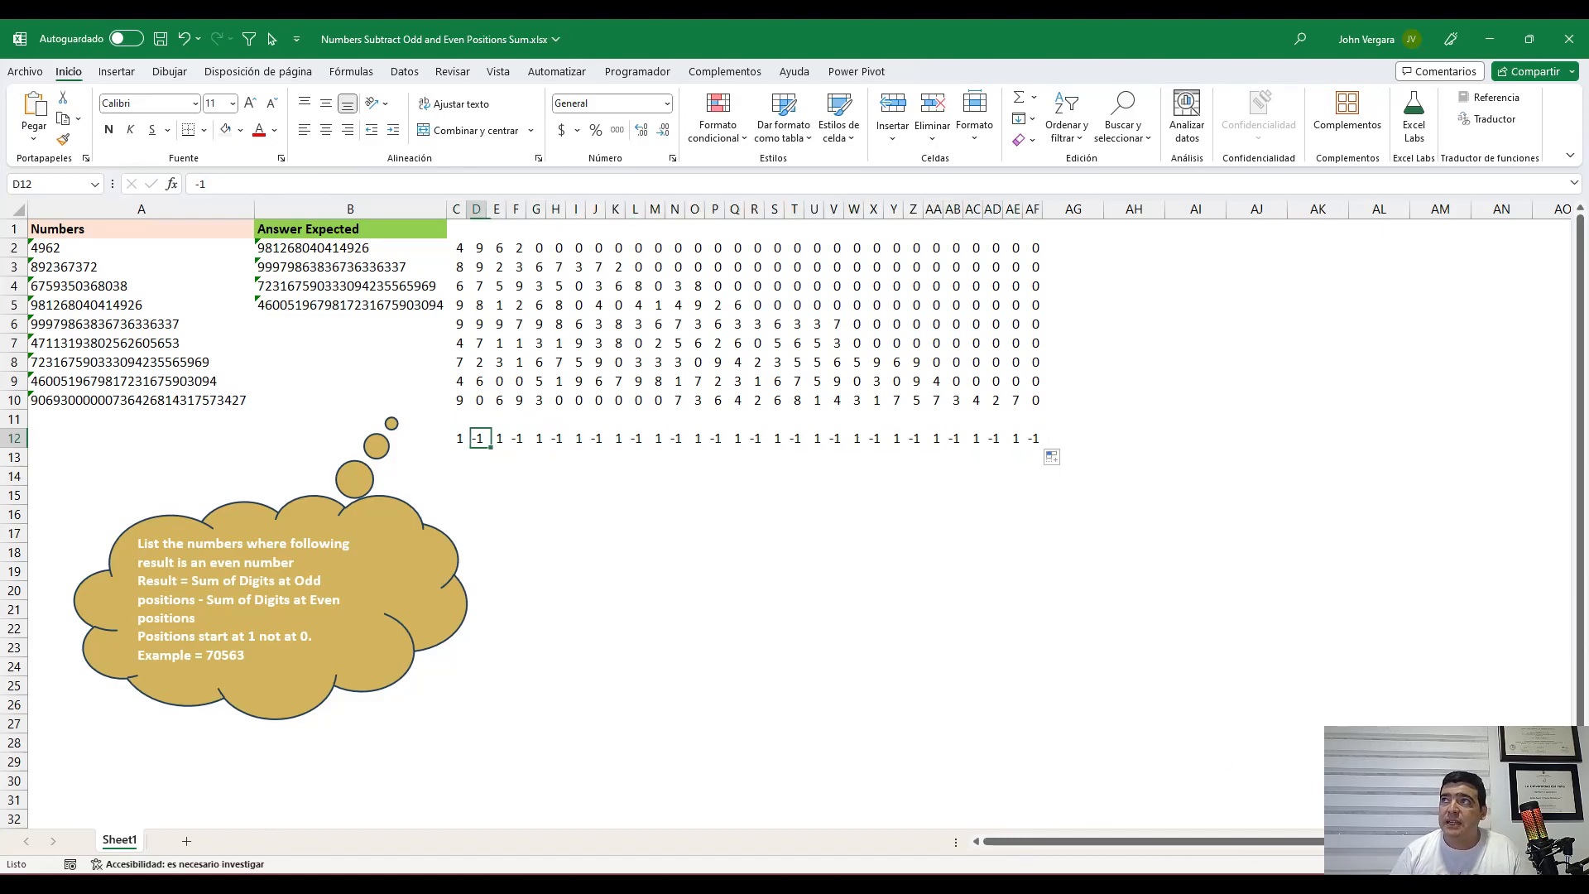
# Compare the multipliers in C12:AF12 with the first number's digits in C2:AF2 and the even-position digits in D2:D10
pyautogui.moveTo(458, 438); pyautogui.dragTo(1033, 437)
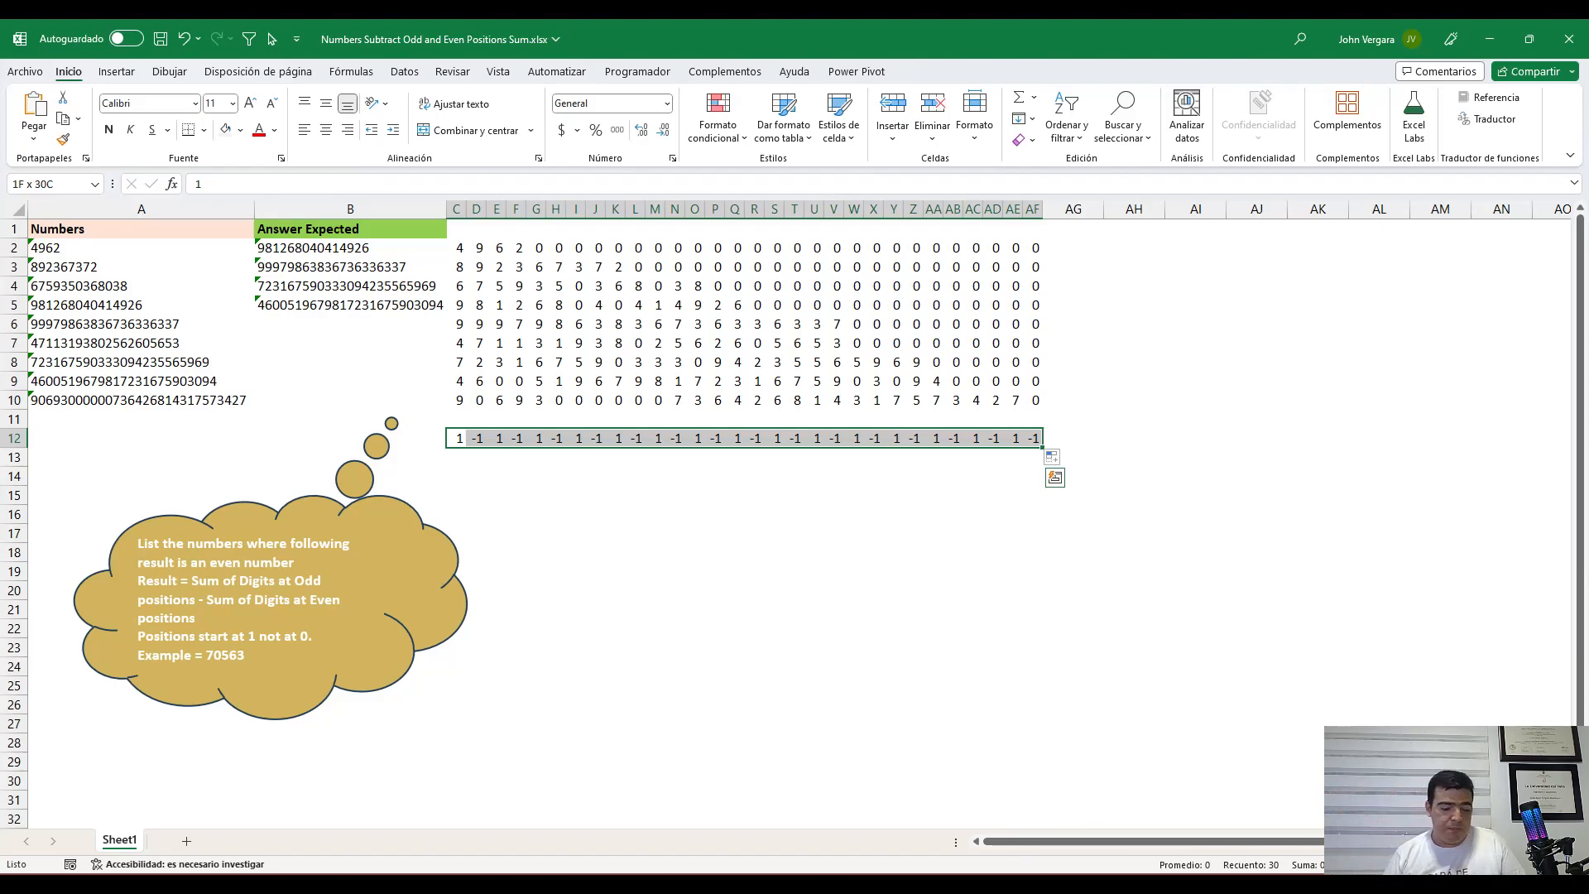
pyautogui.press('Left')
pyautogui.press('Up')
pyautogui.press('Right')
pyautogui.press('Down')
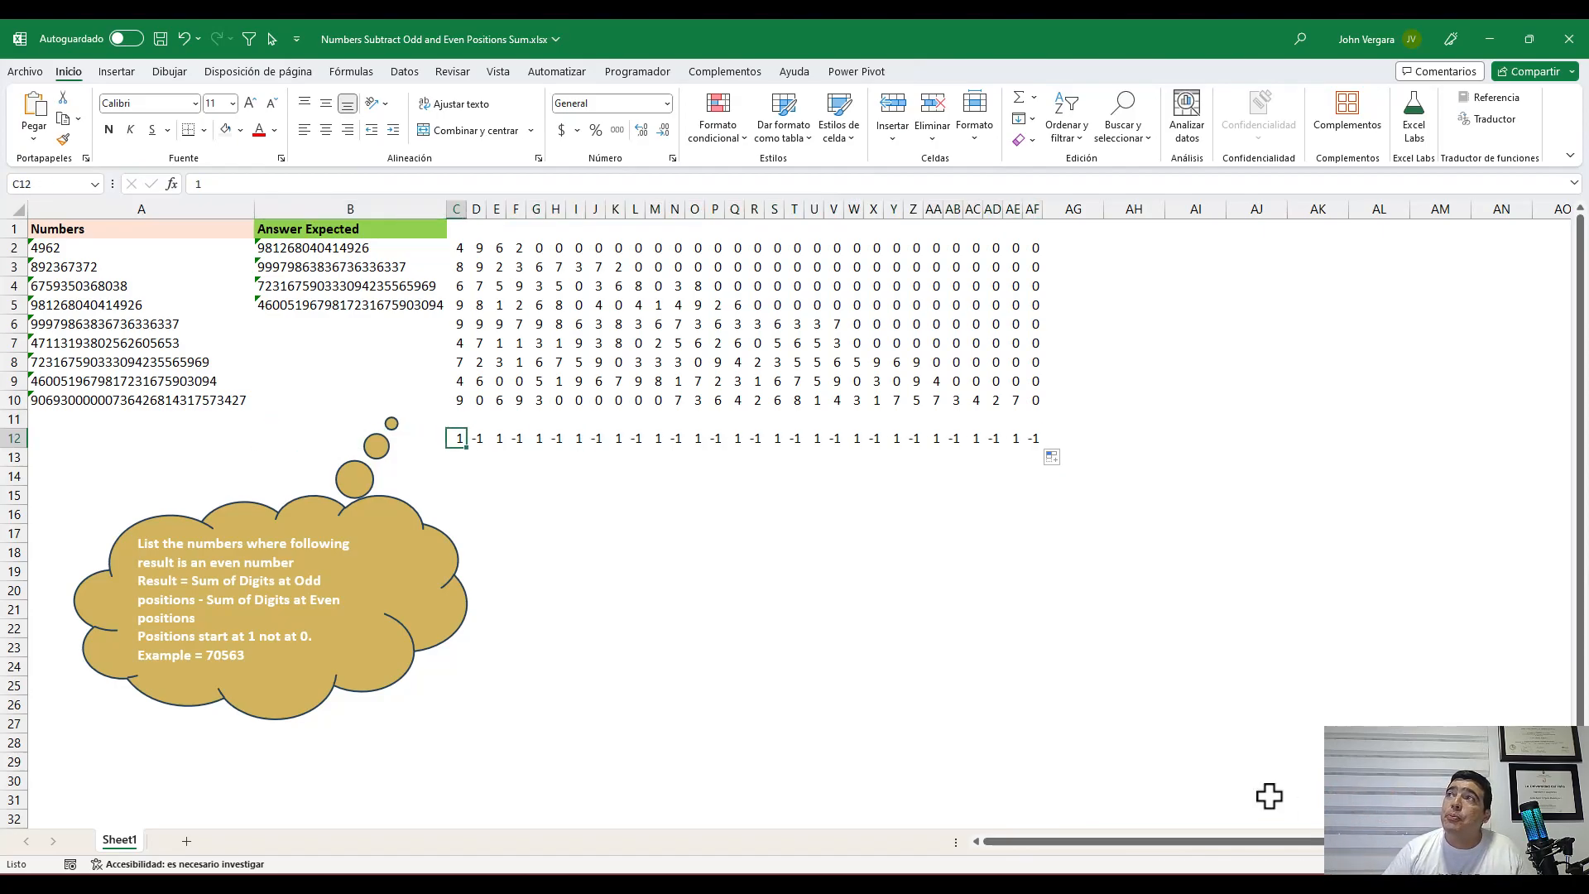
pyautogui.moveTo(458, 438); pyautogui.dragTo(1034, 440)
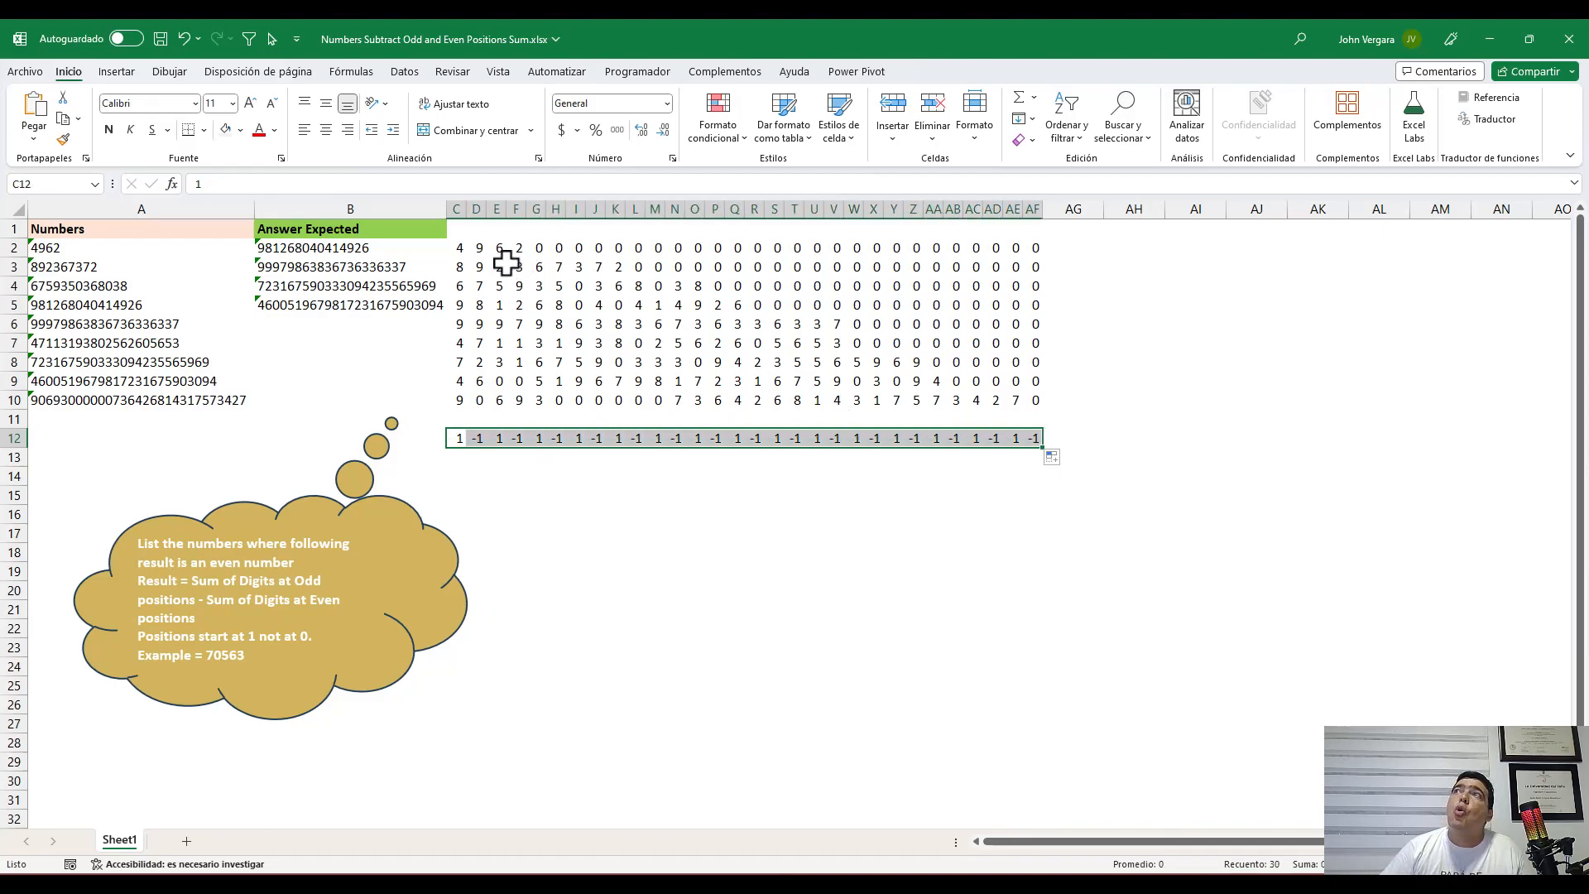
pyautogui.moveTo(457, 246); pyautogui.dragTo(1036, 246)
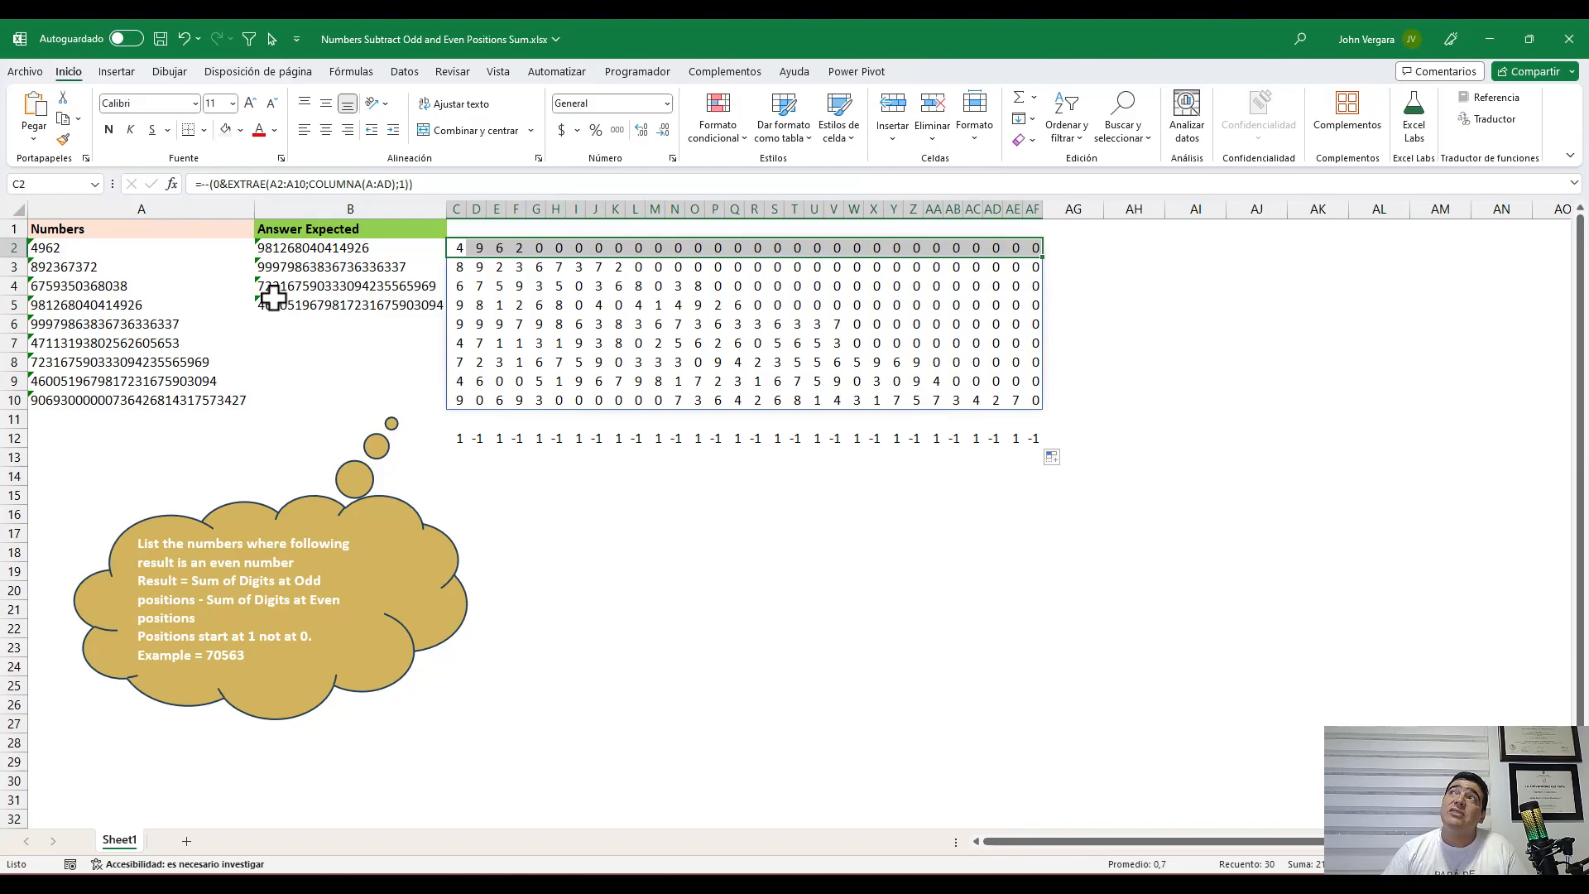
pyautogui.moveTo(478, 246); pyautogui.dragTo(482, 401)
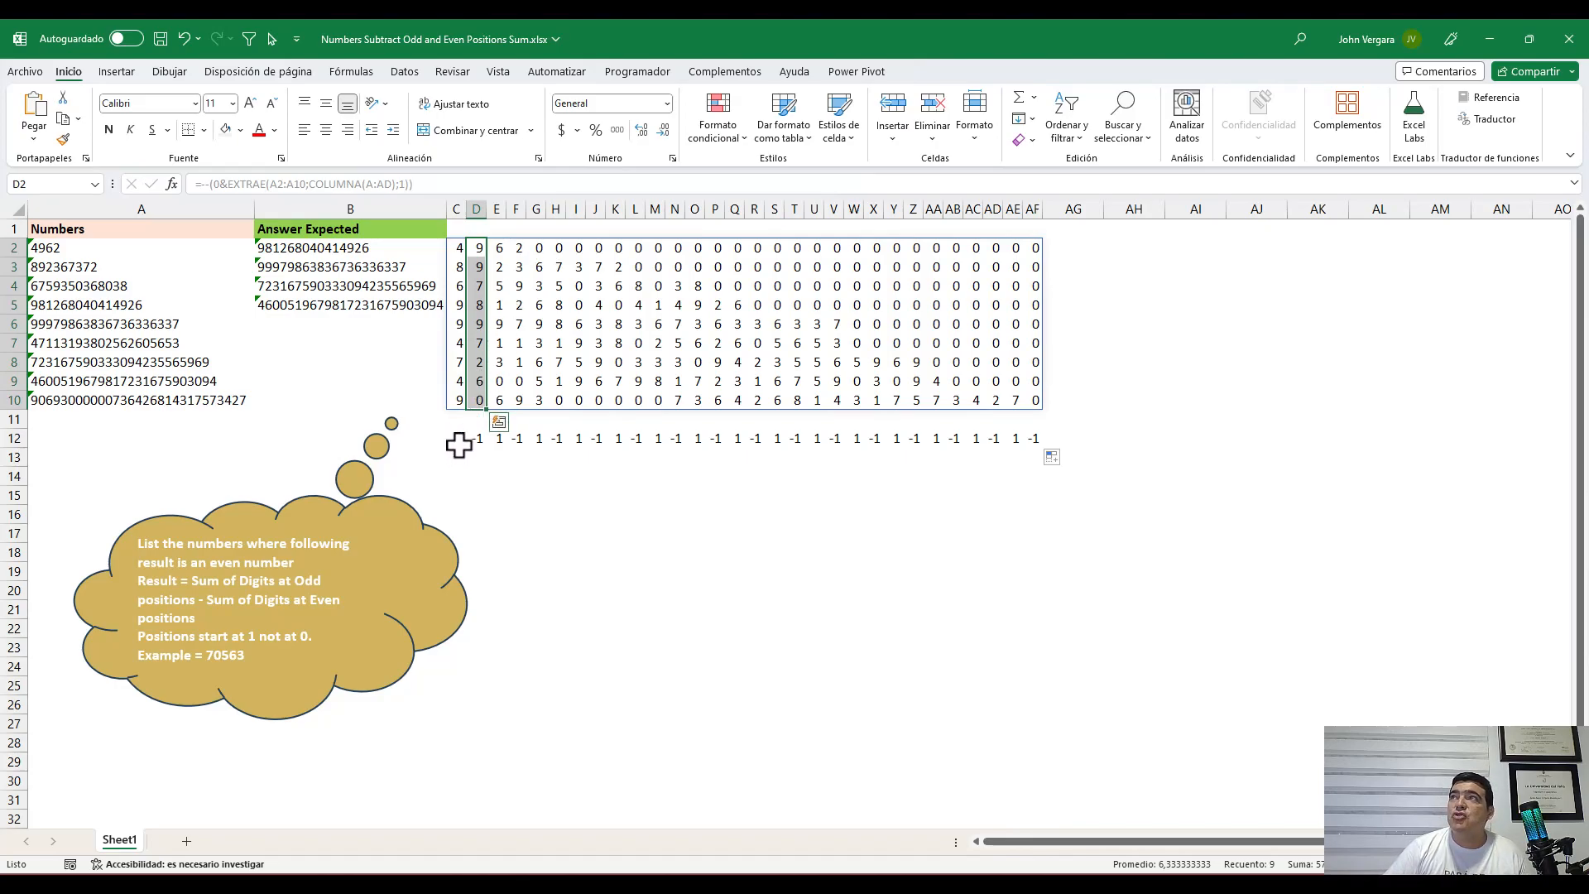
# Remove the double negation from the formula in C2 and multiply its extracted digits by the range C12:AG12
pyautogui.click(460, 249)
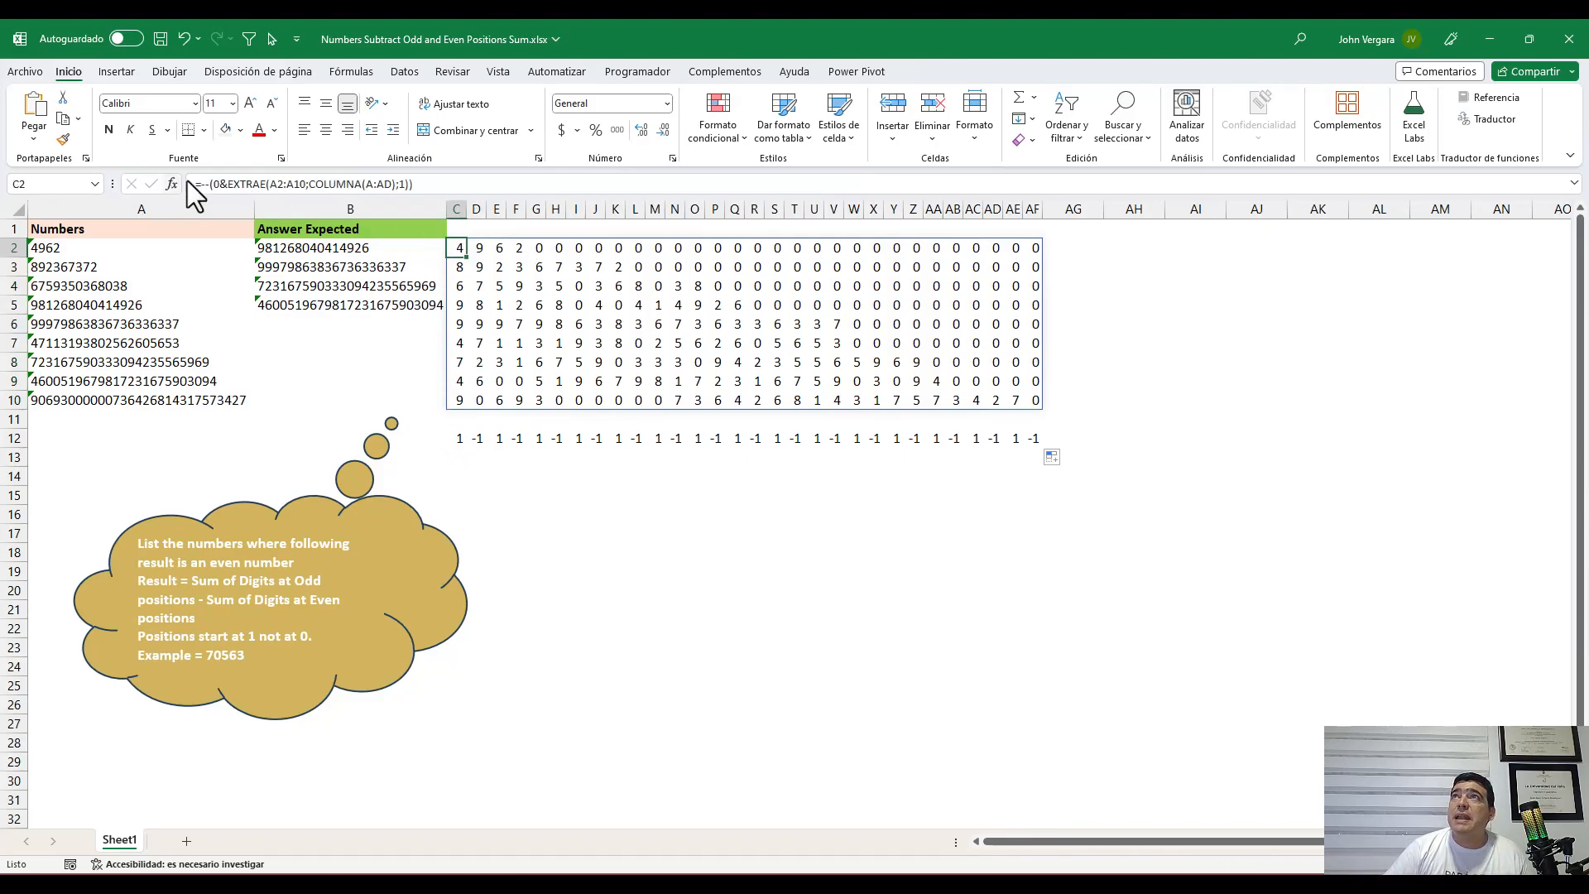
pyautogui.moveTo(210, 186); pyautogui.dragTo(201, 186)
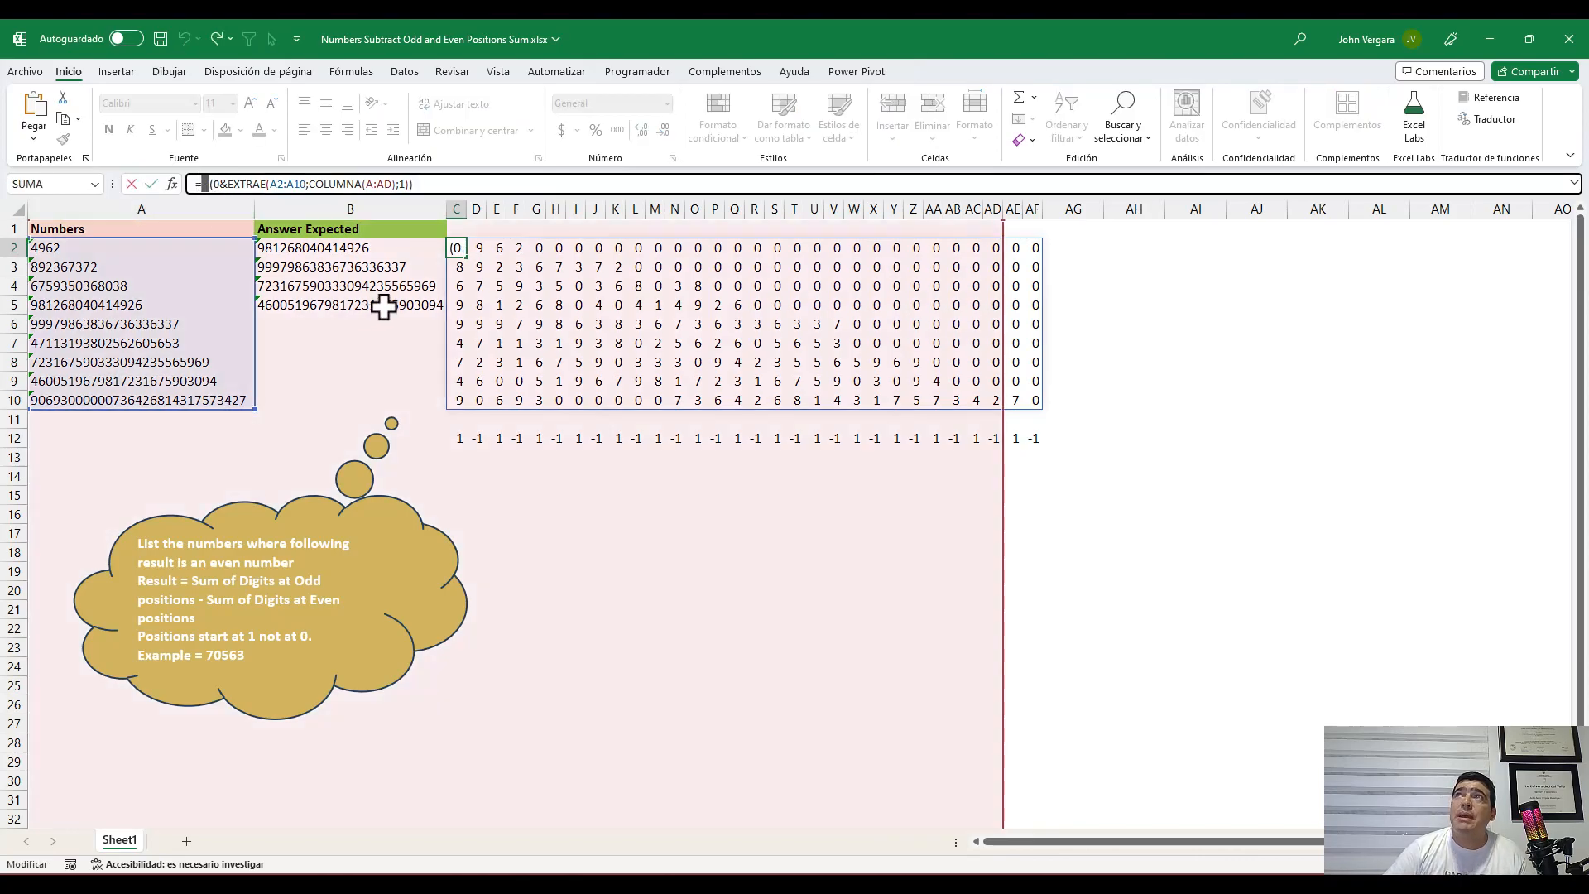
pyautogui.press('Delete')
pyautogui.press('End')
pyautogui.write('*')
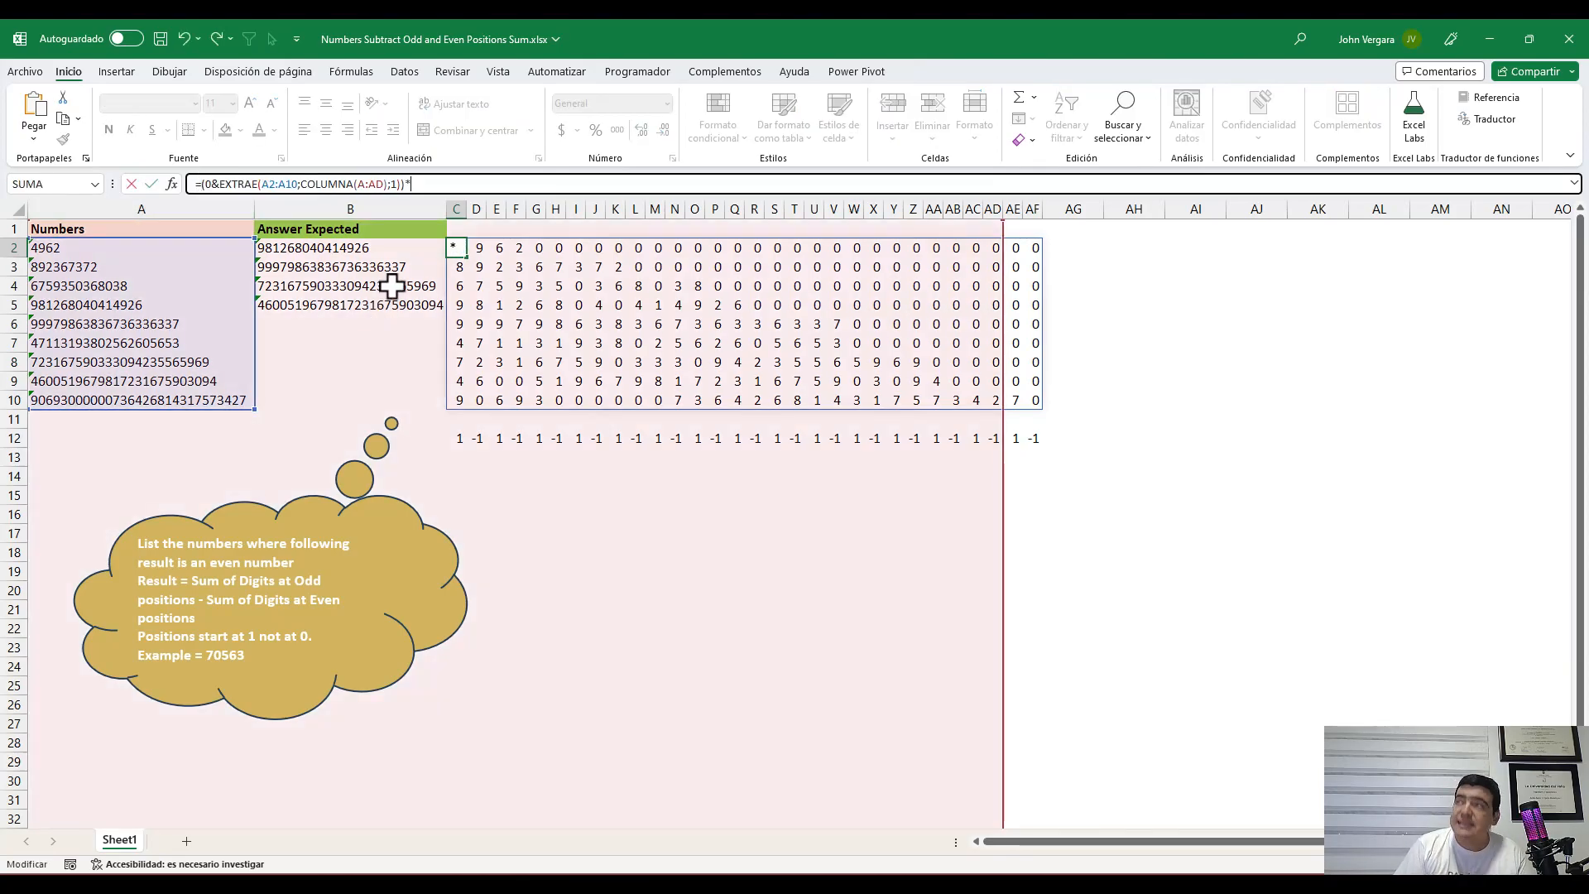
pyautogui.moveTo(452, 436); pyautogui.dragTo(1074, 436)
pyautogui.press('Return')
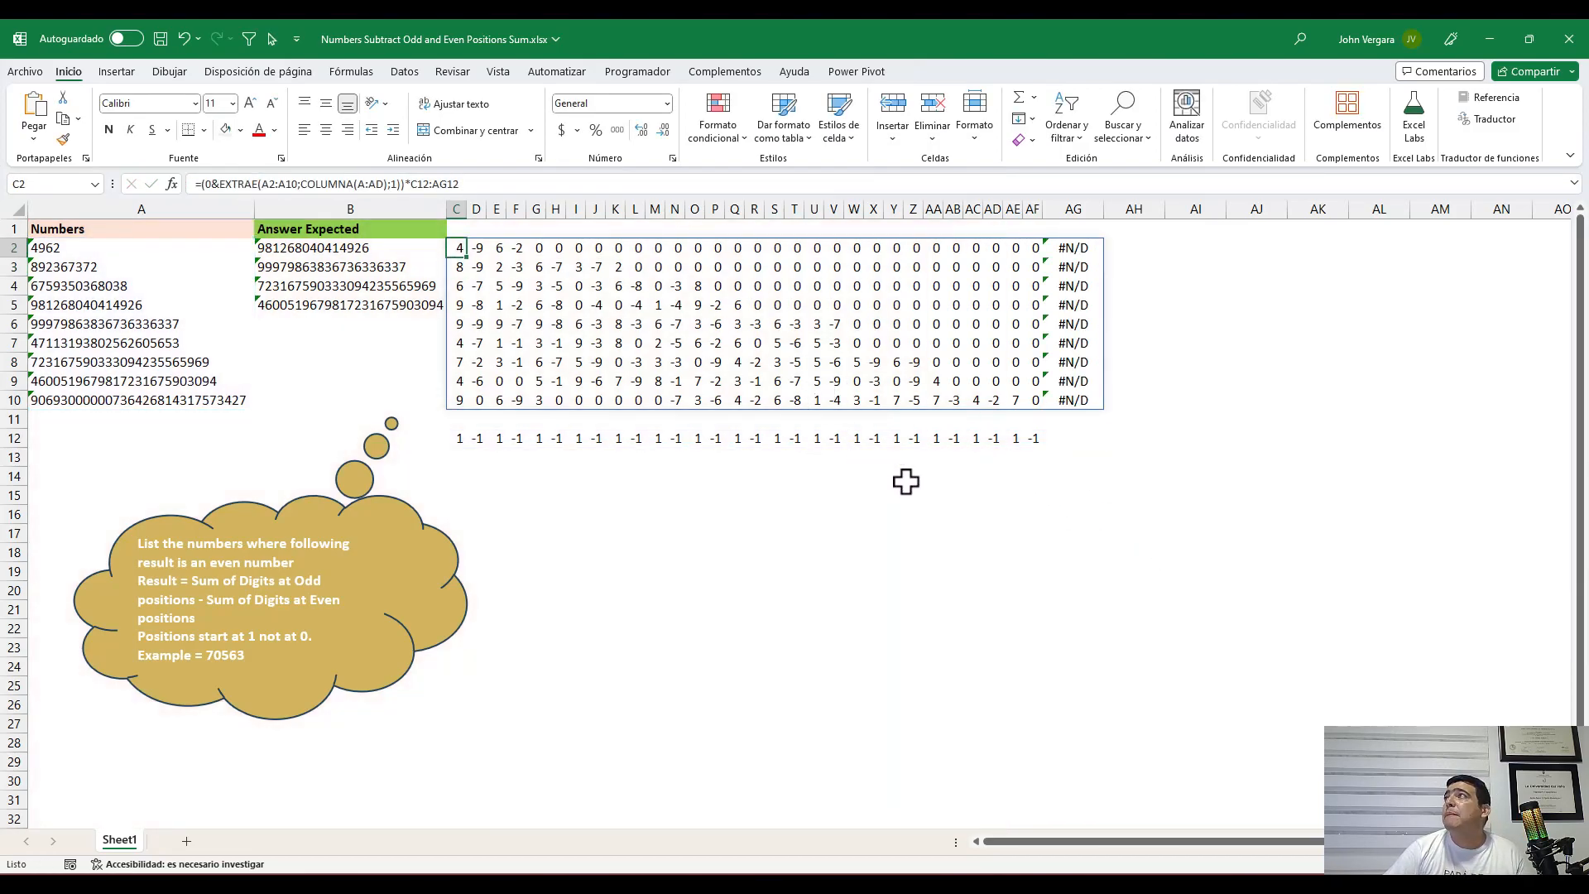
# Shrink the multiplier range in C2's formula to C12:AF12
pyautogui.click(455, 184)
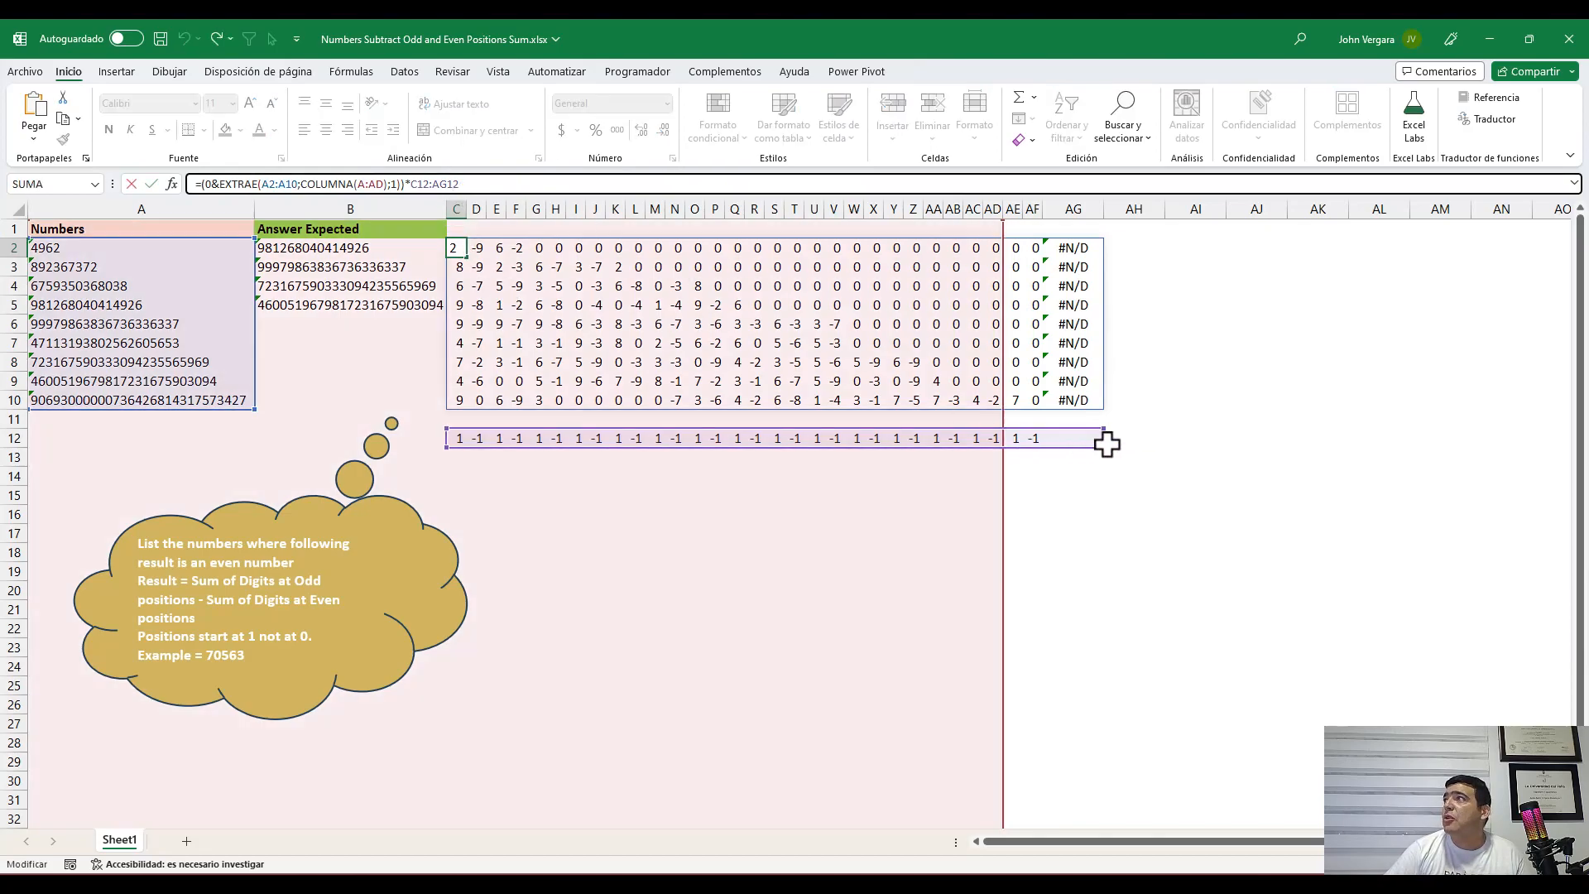
pyautogui.moveTo(1105, 445); pyautogui.dragTo(1035, 439)
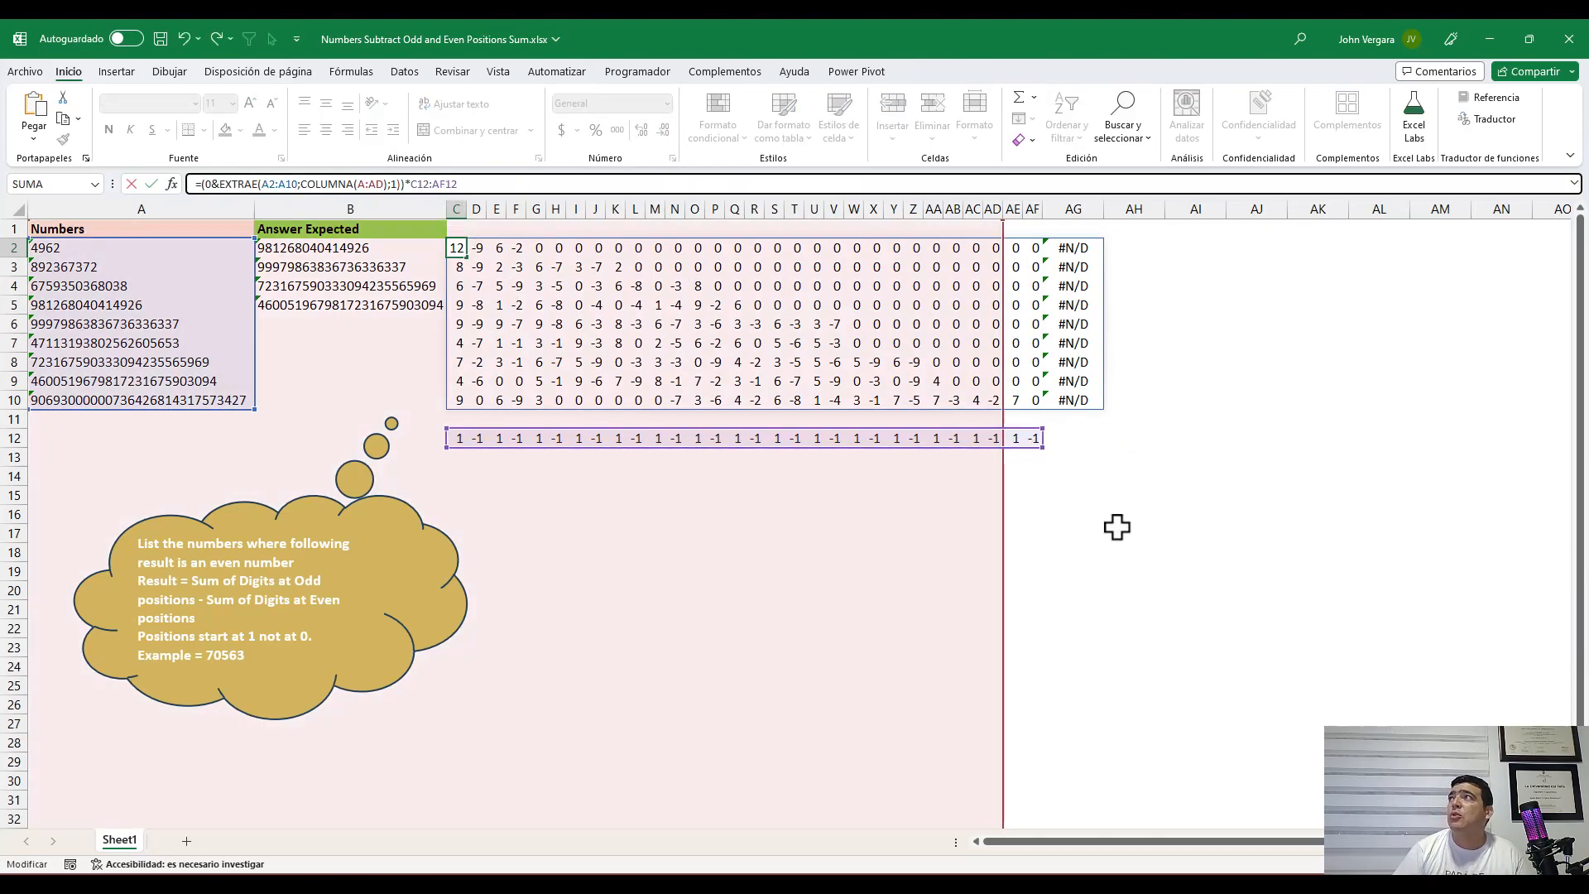
pyautogui.press('Return')
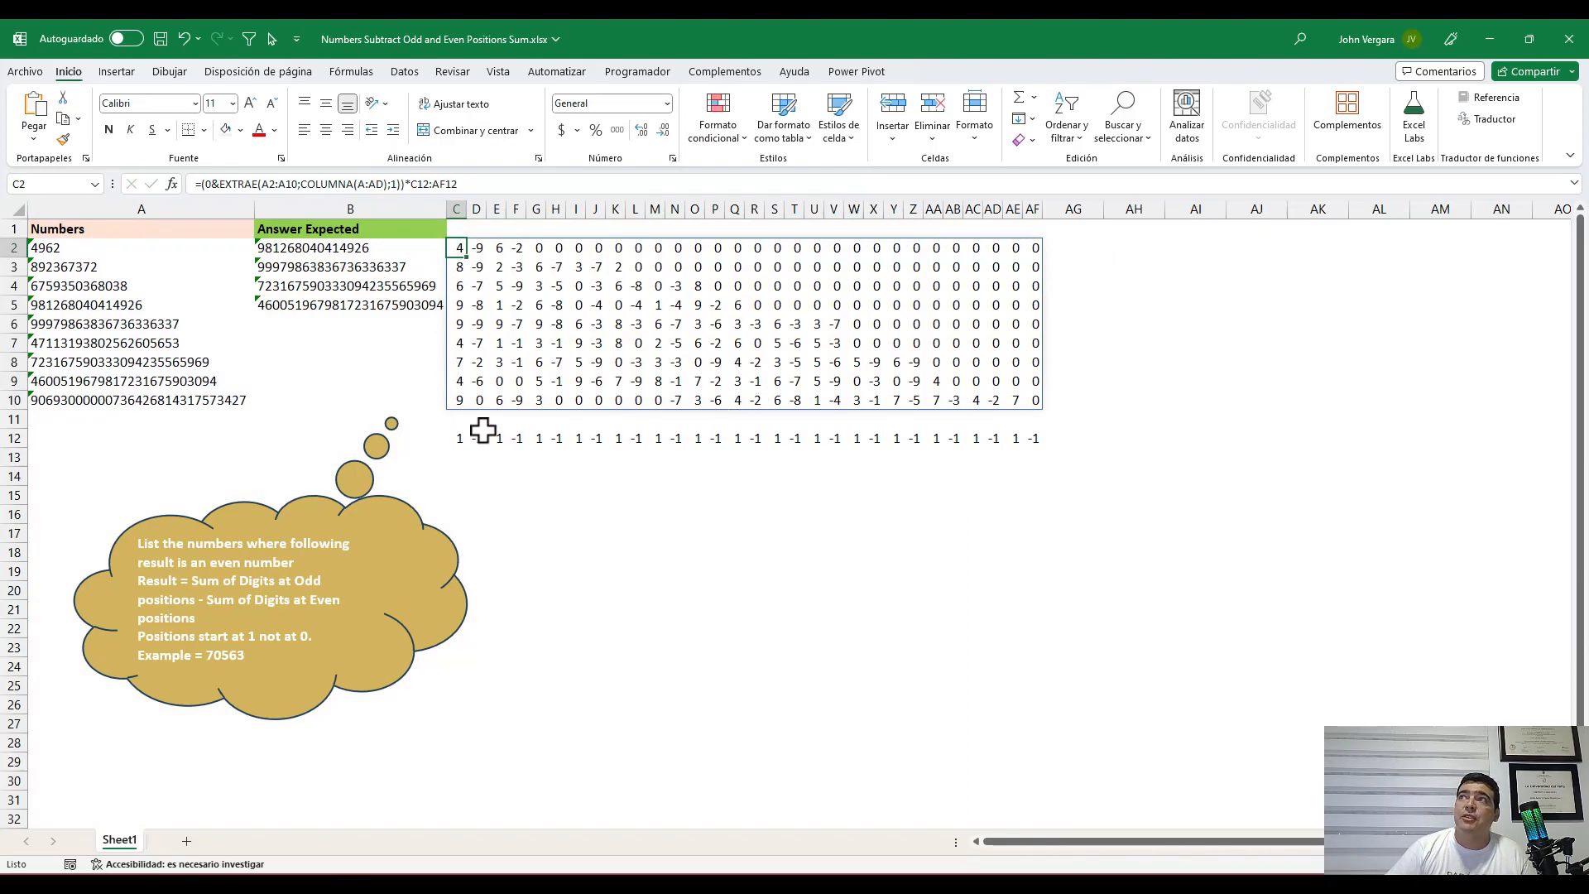
# Compare the multipliers in C12:AF12 with the signed even-position digits in D2:D10
pyautogui.moveTo(456, 432); pyautogui.dragTo(1035, 437)
pyautogui.moveTo(478, 248); pyautogui.dragTo(484, 406)
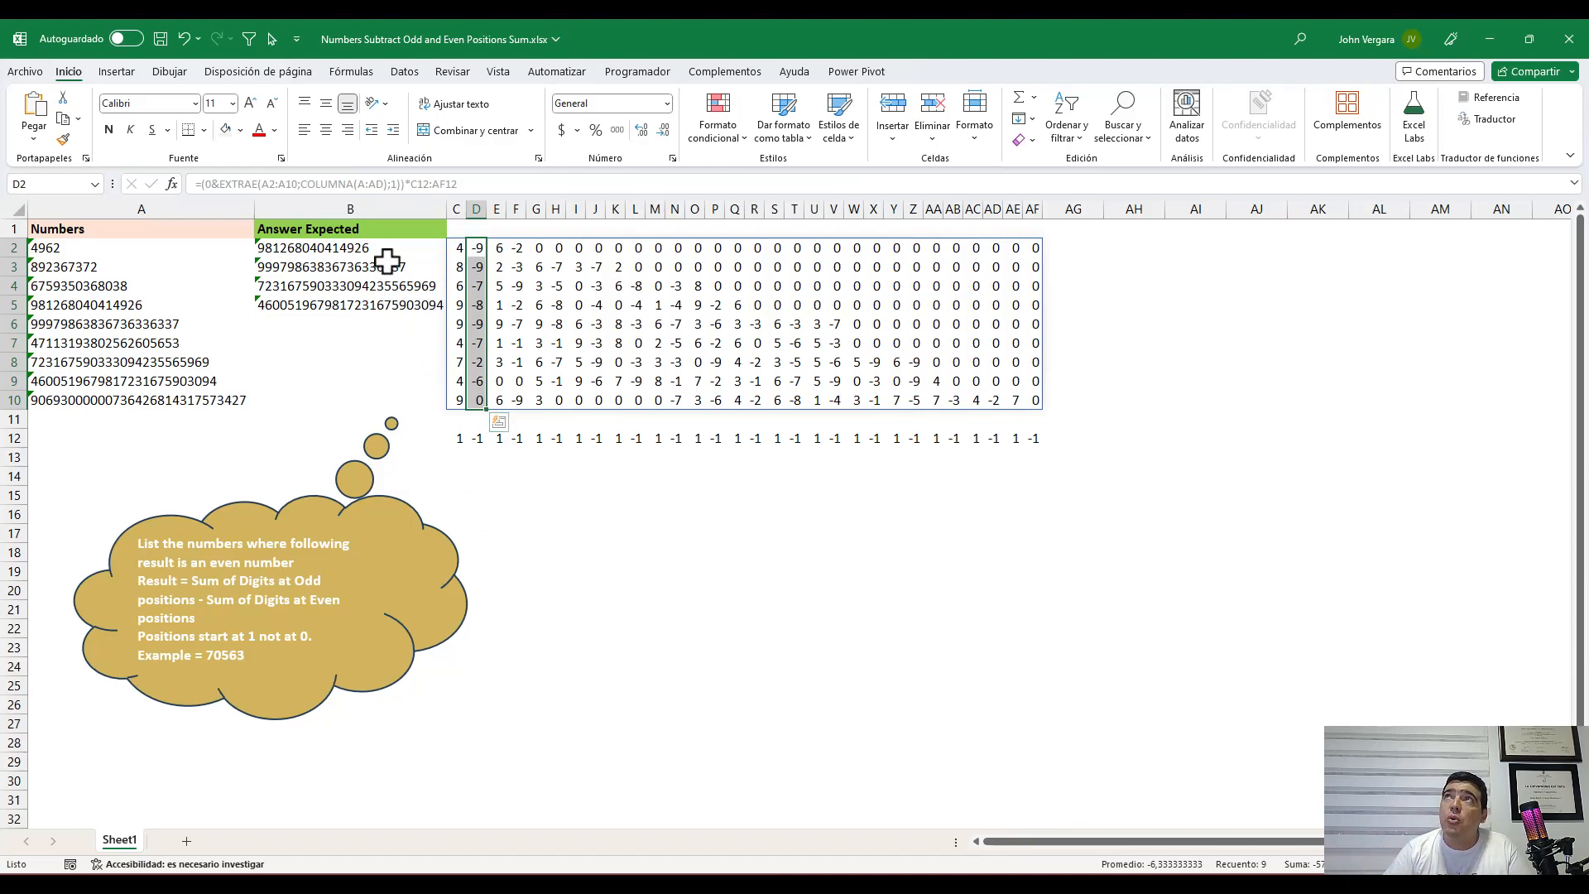
pyautogui.click(455, 442)
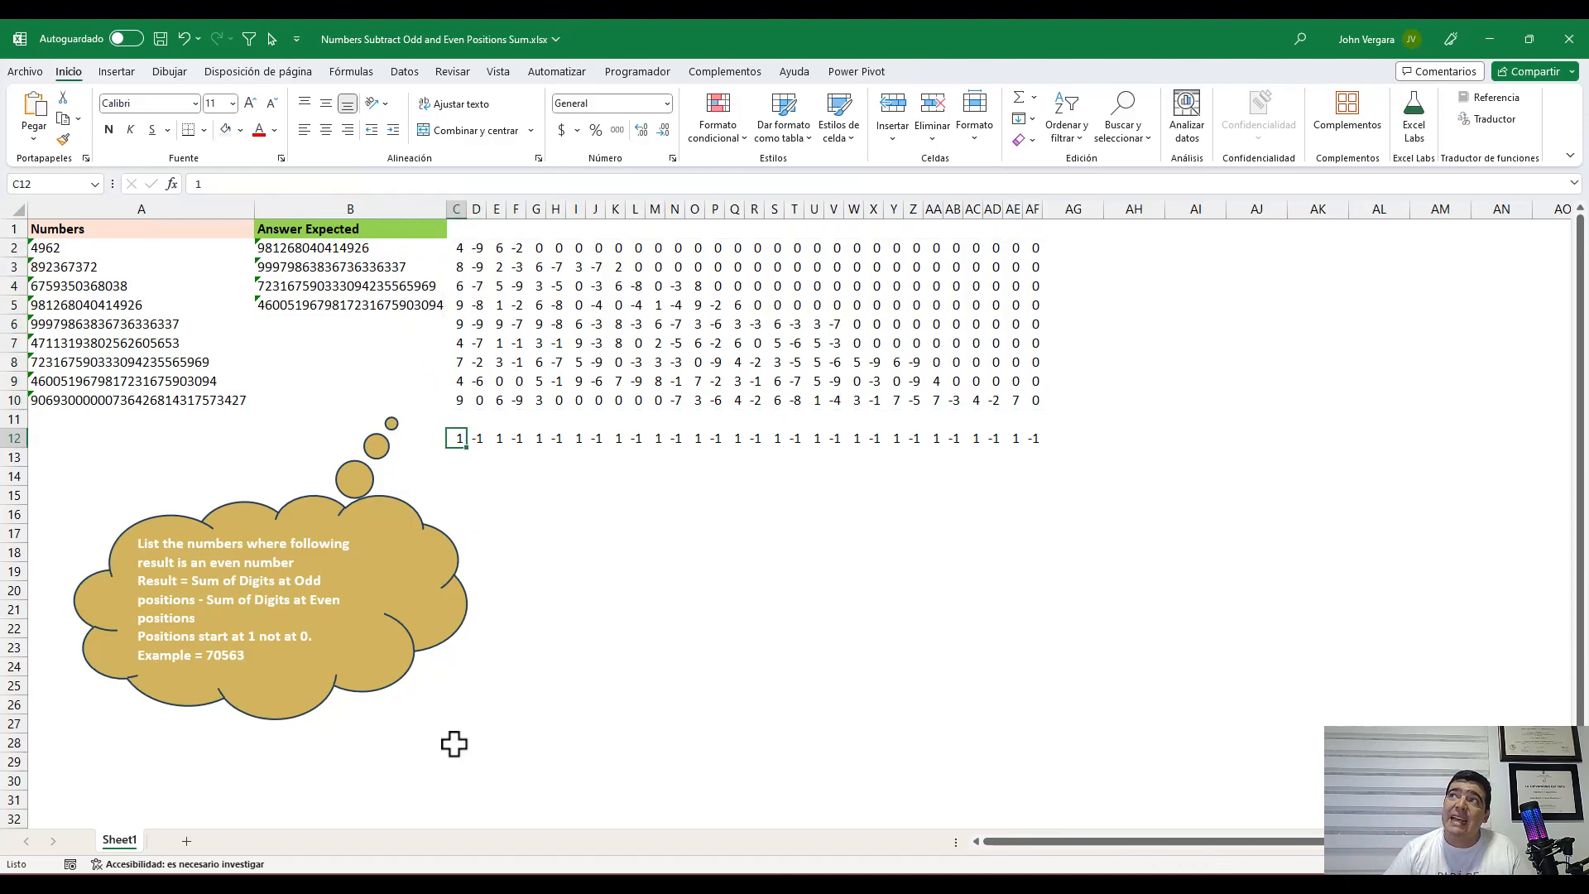
pyautogui.hotkey('ctrl', 'shift', 'Right')
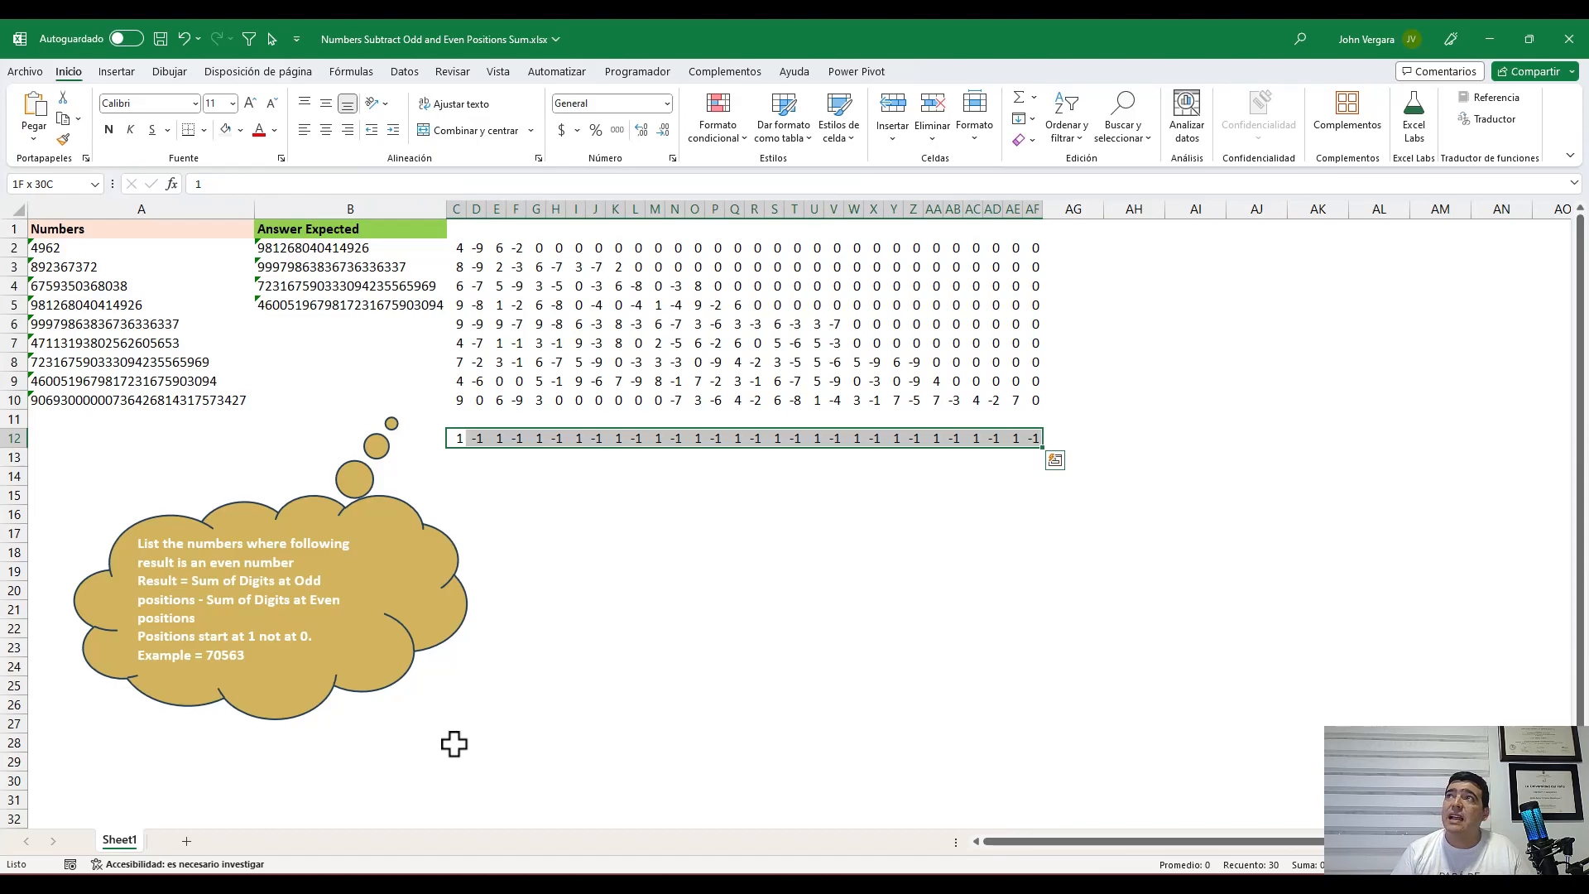
# Write the formula =-1^COLUMNA(A:AD) in C13, below the manual multipliers
pyautogui.press('Left')
pyautogui.press('Right')
pyautogui.press('Down')
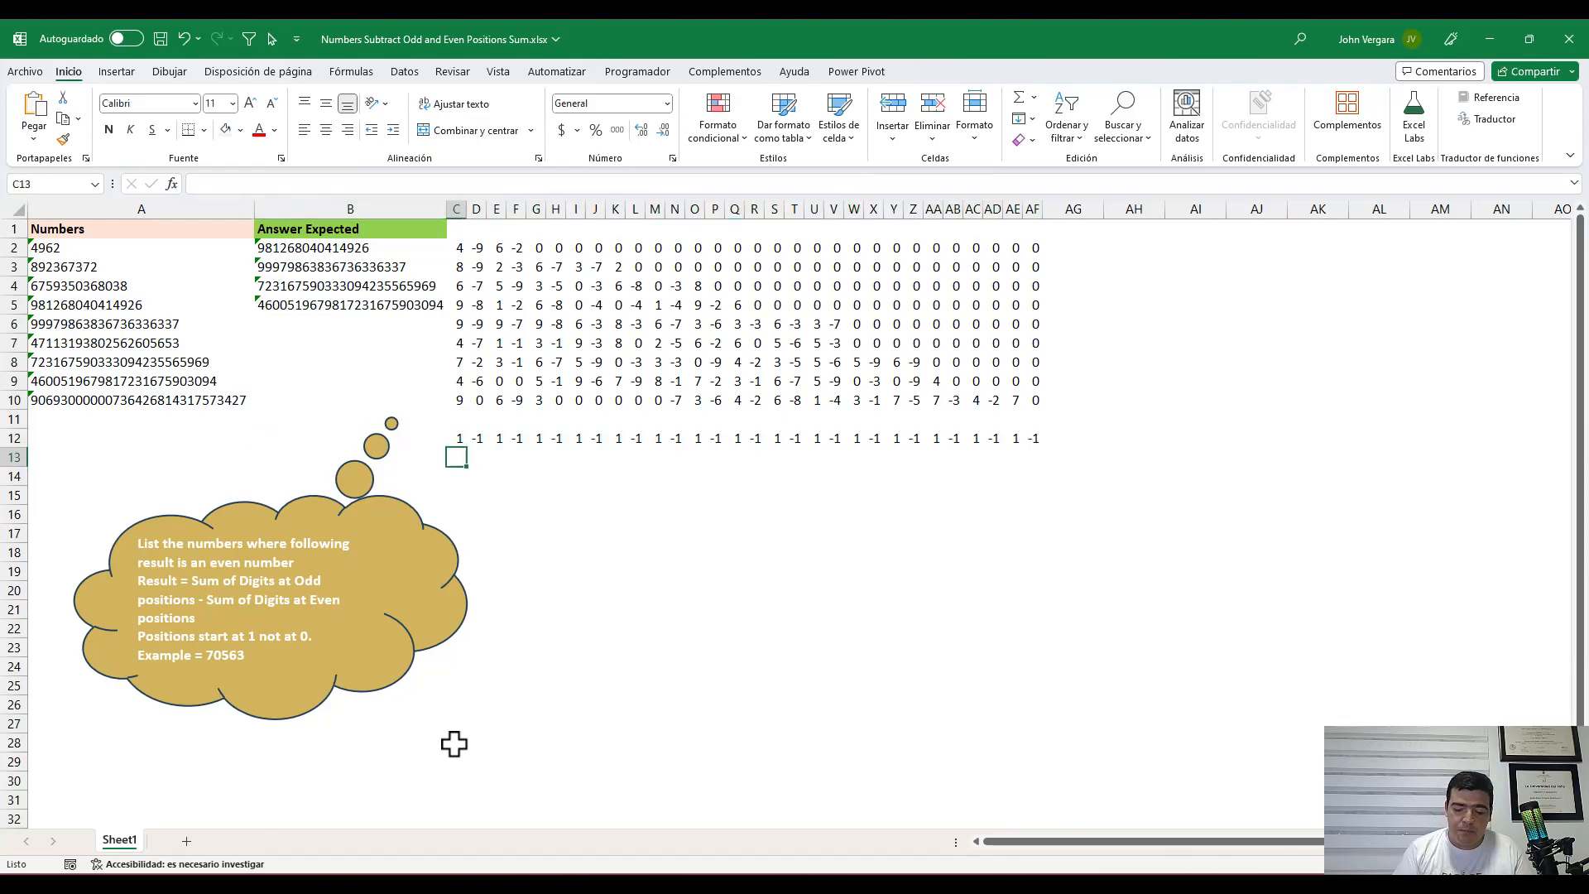
pyautogui.write('=')
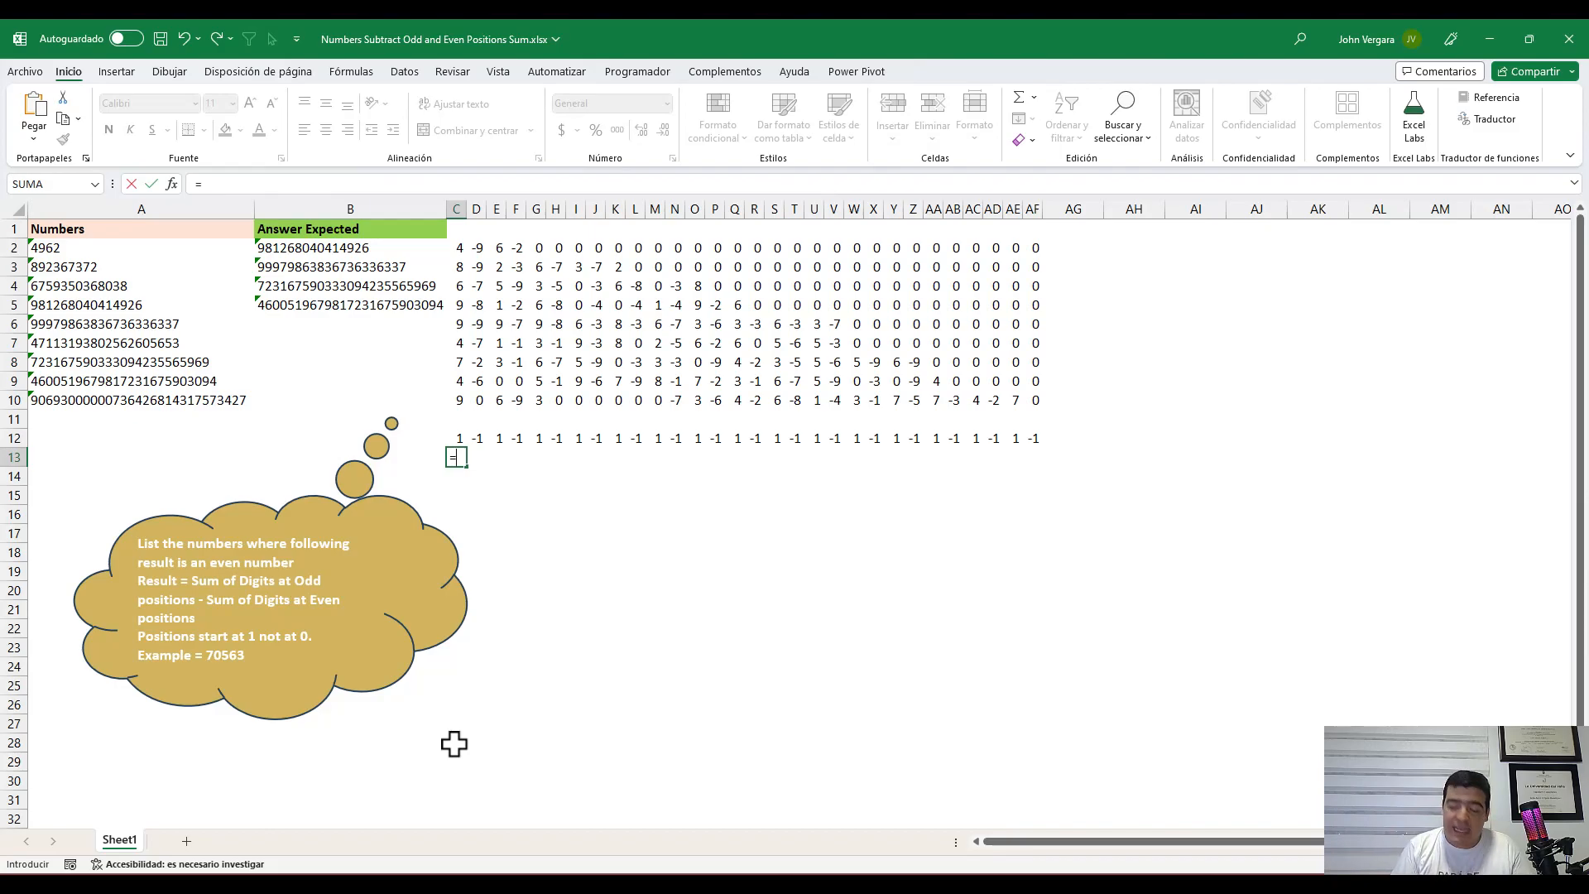
pyautogui.write('-1')
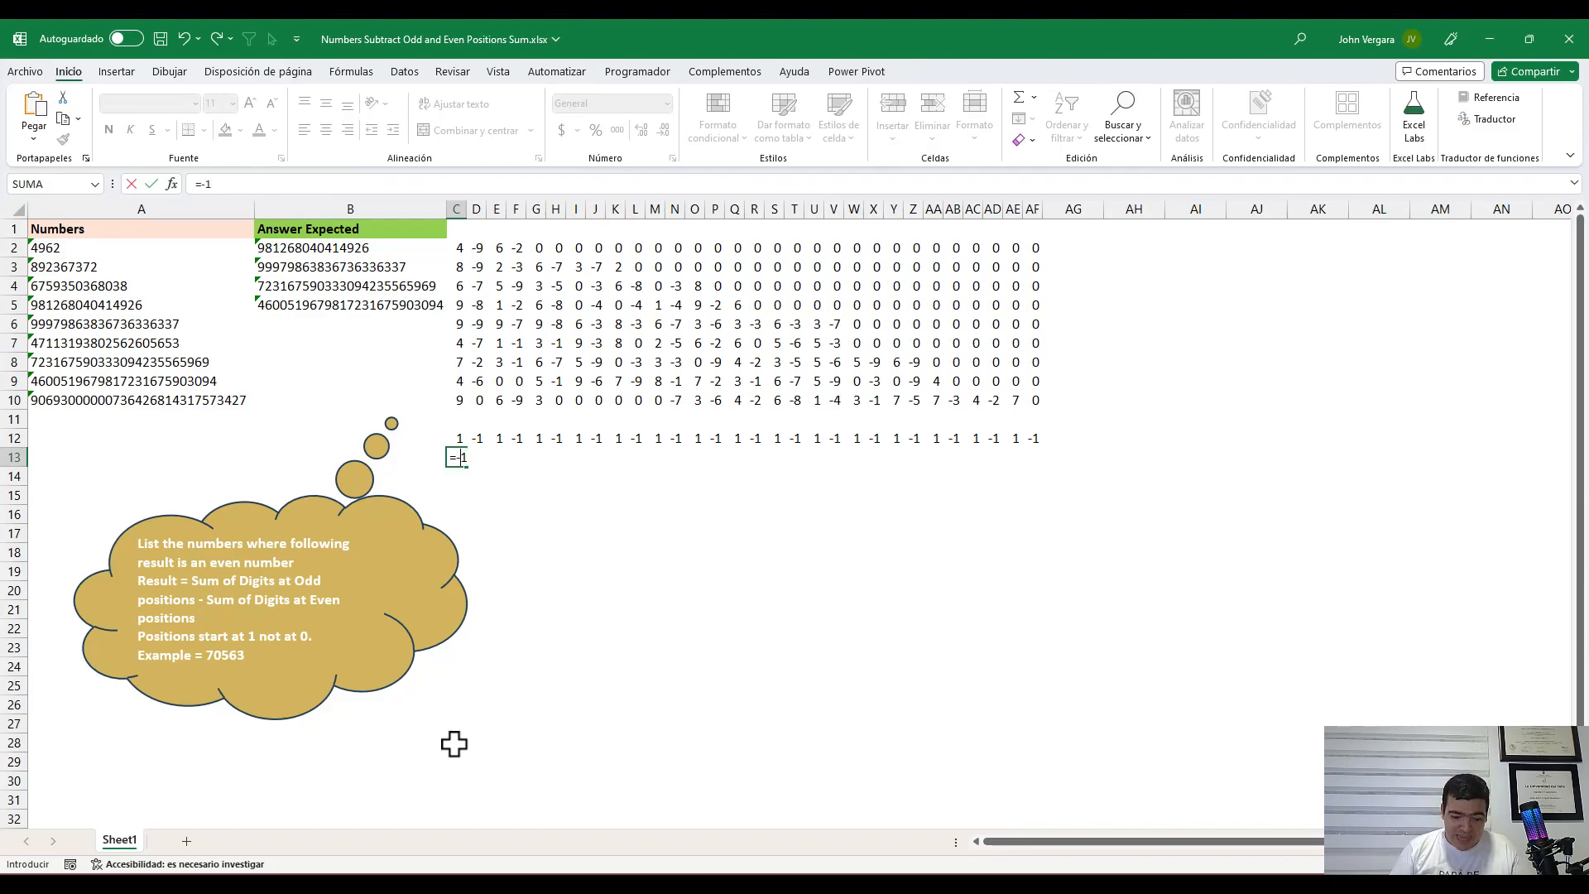
pyautogui.write('^')
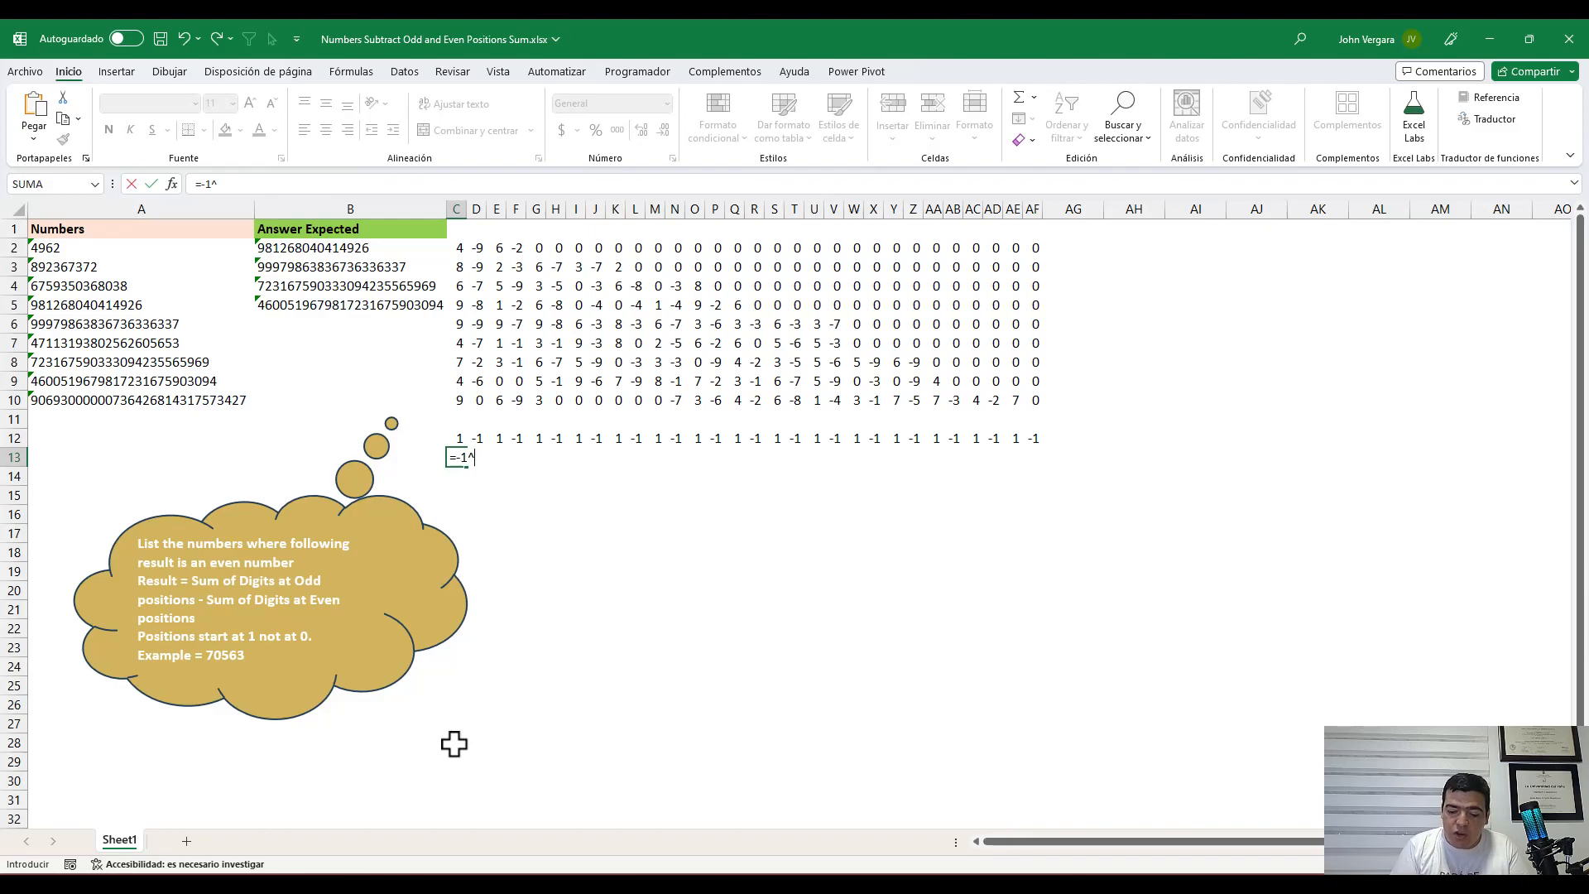
pyautogui.write('COLUMNA(A:')
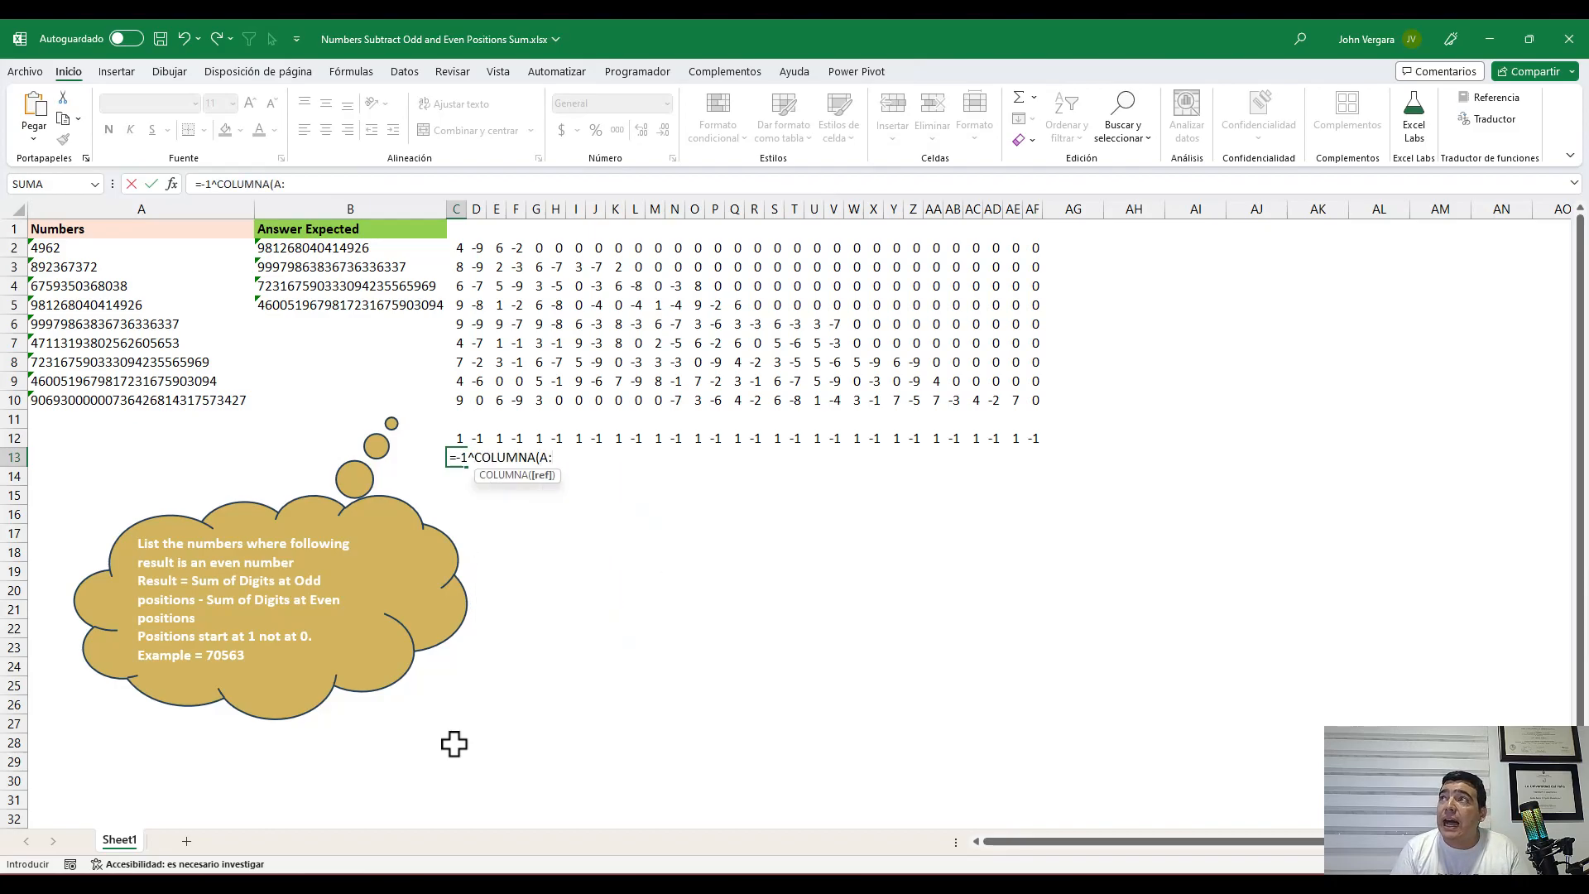
pyautogui.write('AD)')
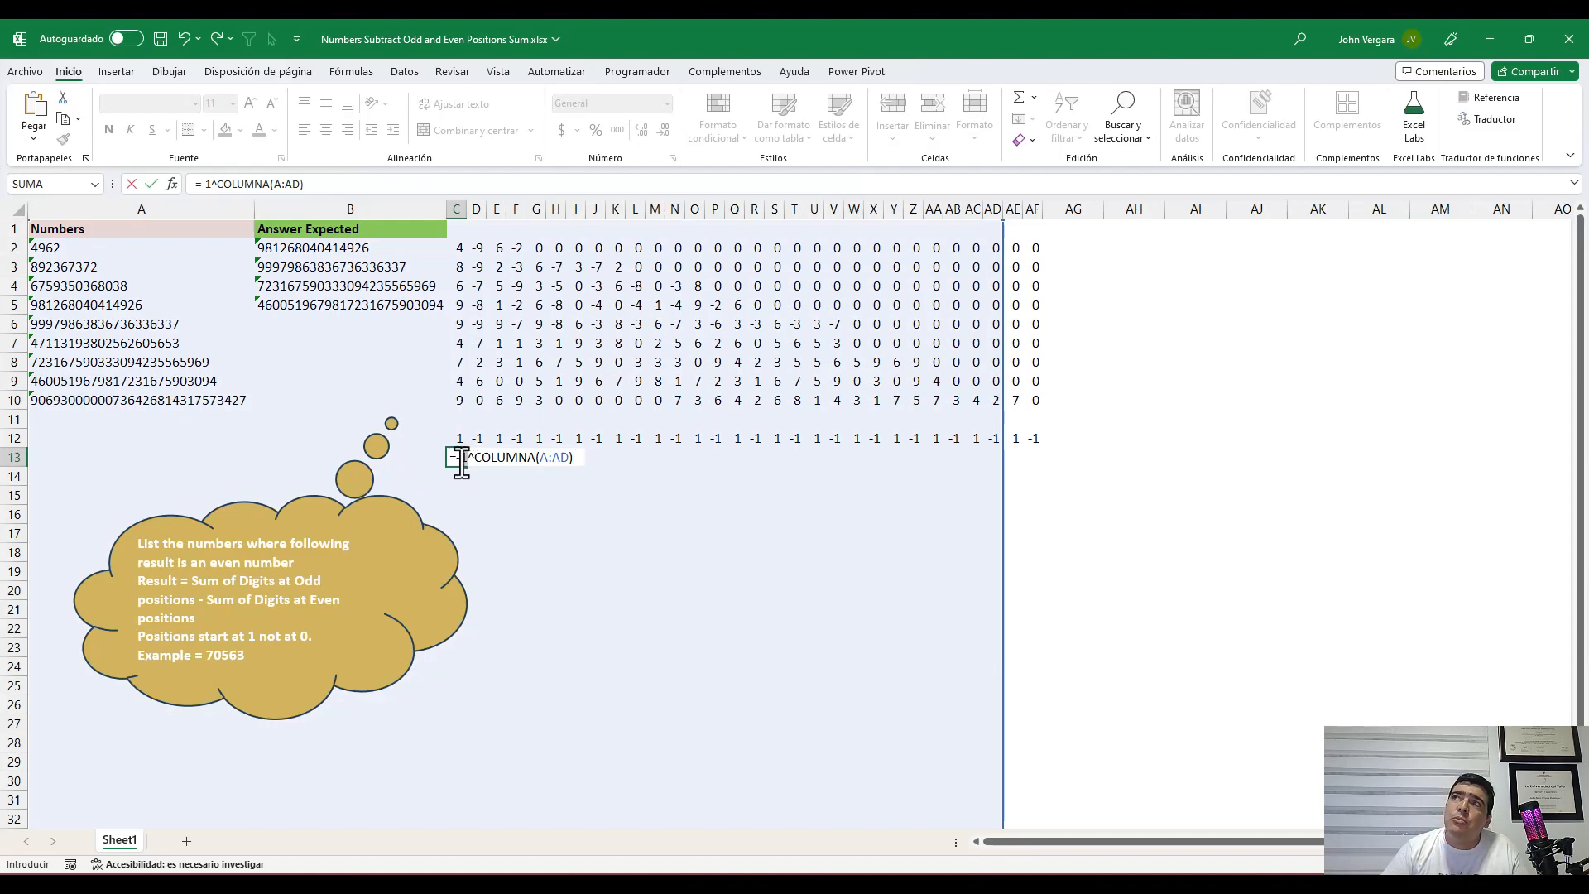
# Preview the evaluated COLUMNA(A:AD) part of C13's formula, restore the expression and commit the formula
pyautogui.moveTo(573, 460); pyautogui.dragTo(477, 466)
pyautogui.press('F9')
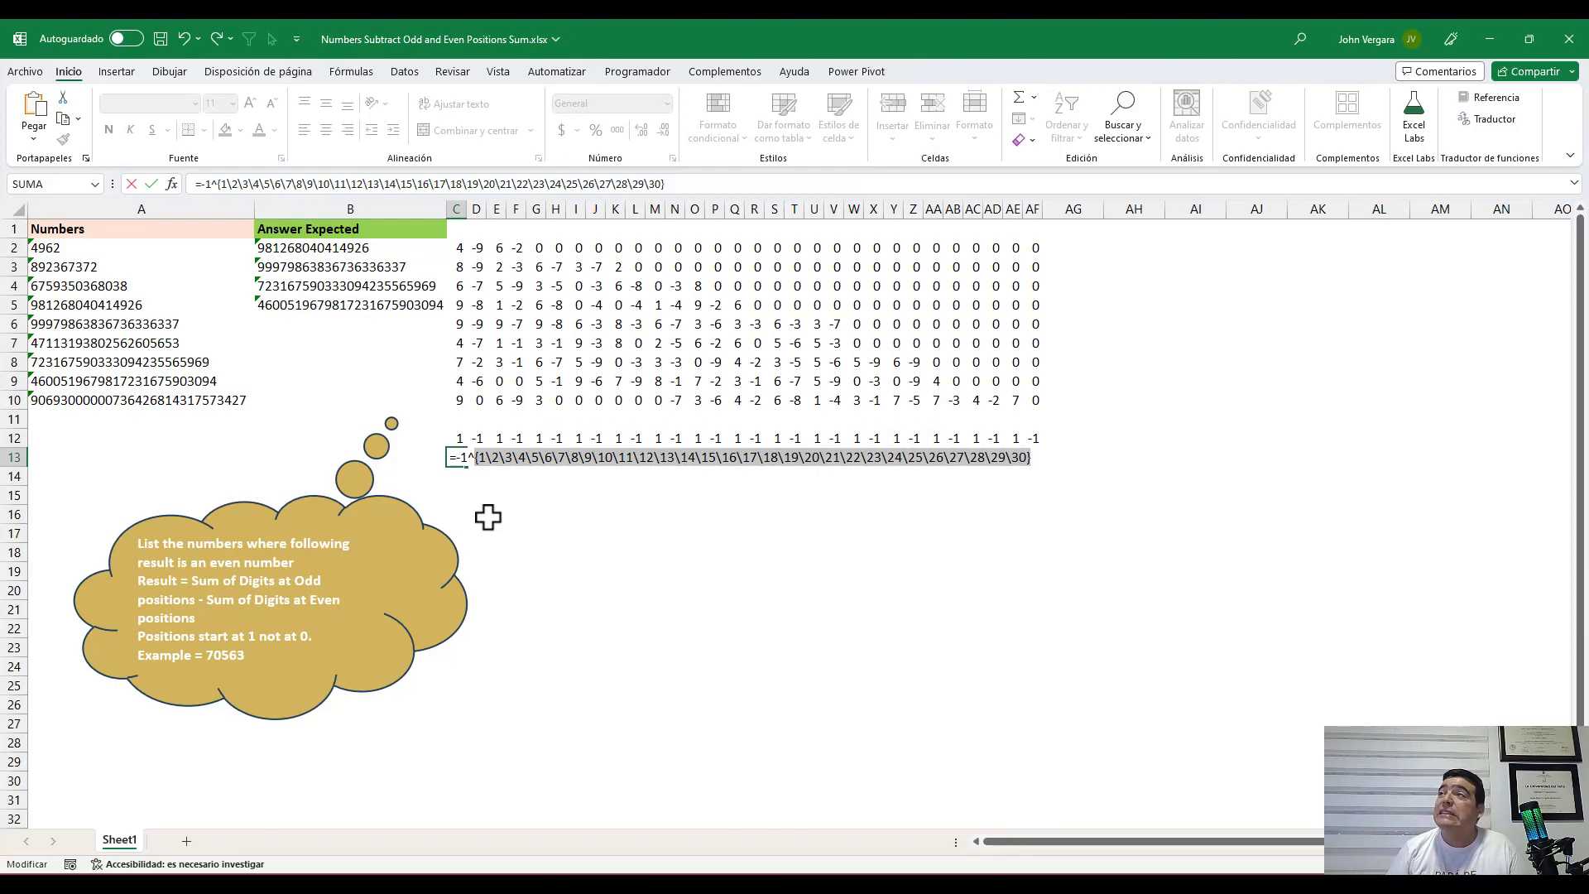
pyautogui.hotkey('ctrl', 'z')
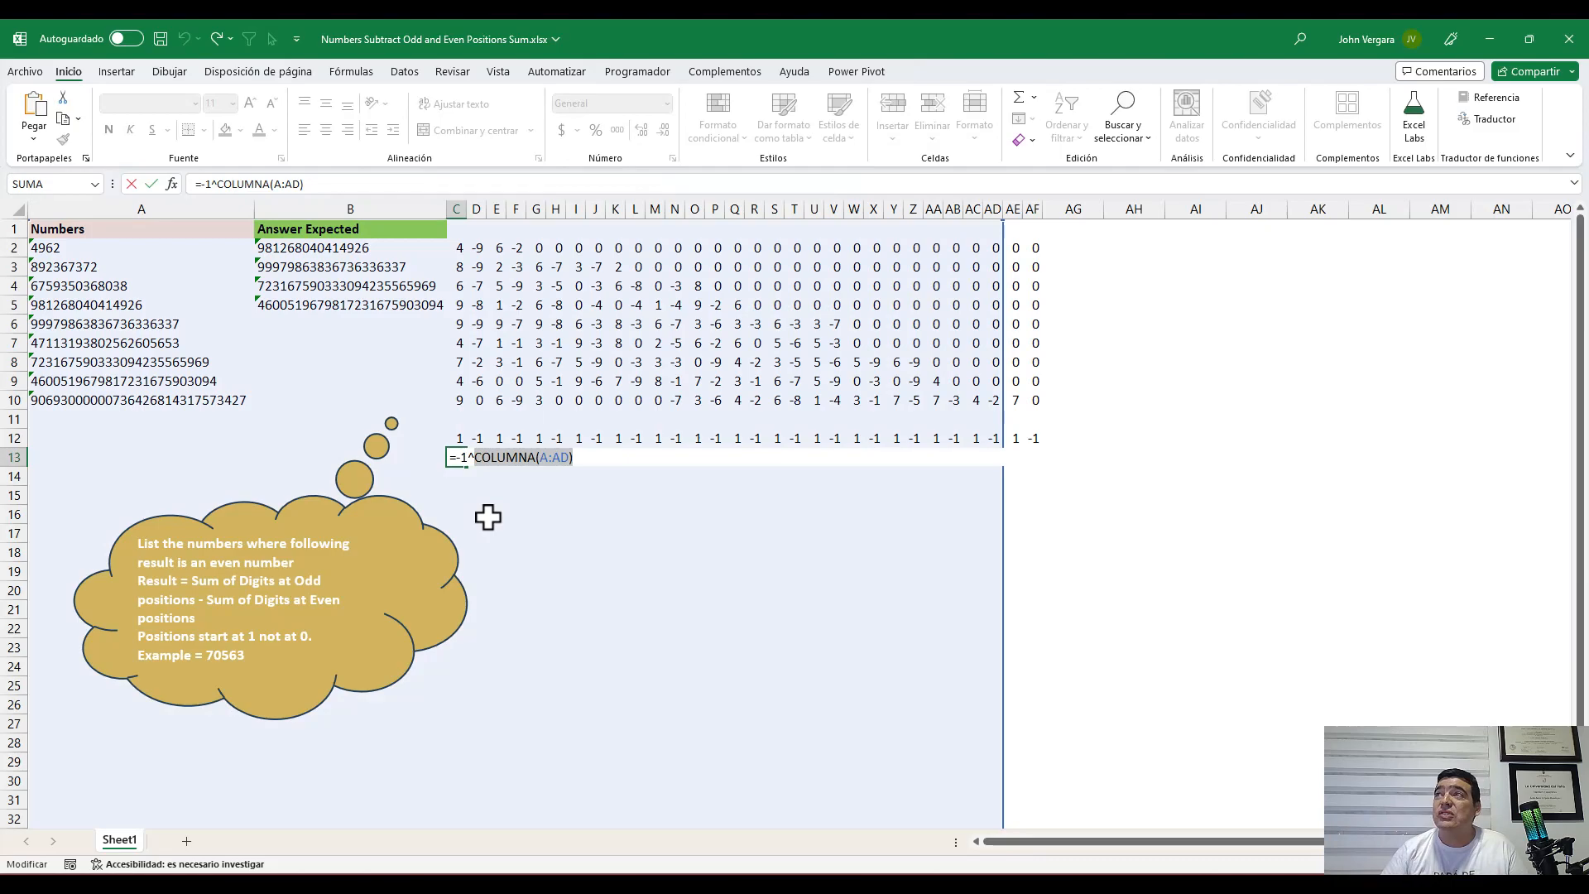
pyautogui.click(480, 461)
pyautogui.press('Return')
pyautogui.press('Up')
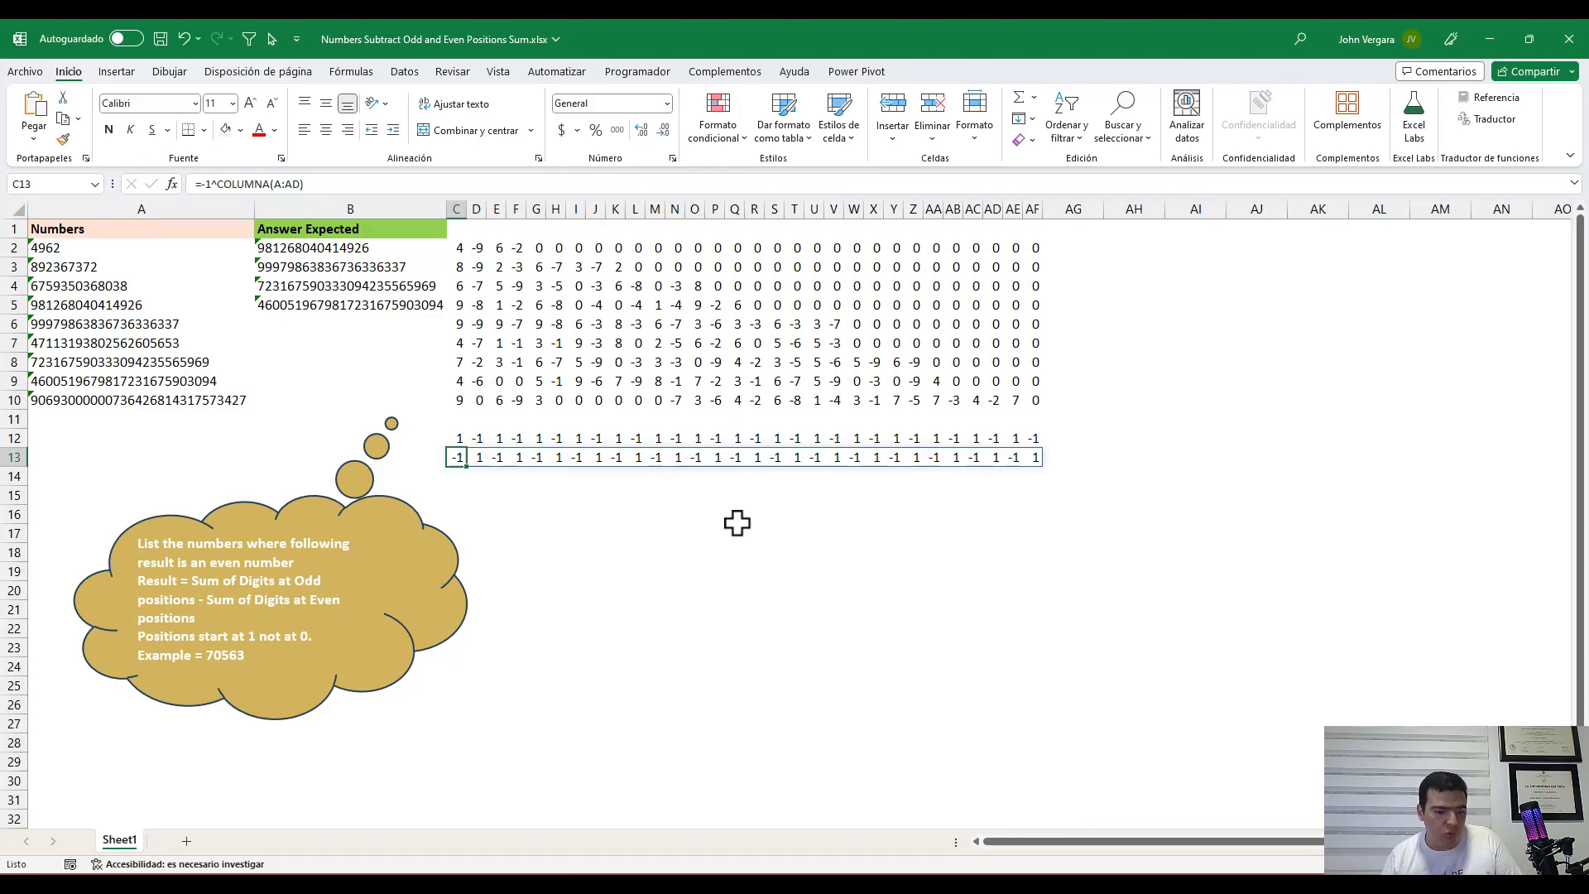
# Change C13's formula to =-1^(1+COLUMNA(A:AD)), previewing the evaluated exponent and restoring it before committing
pyautogui.press('F2')
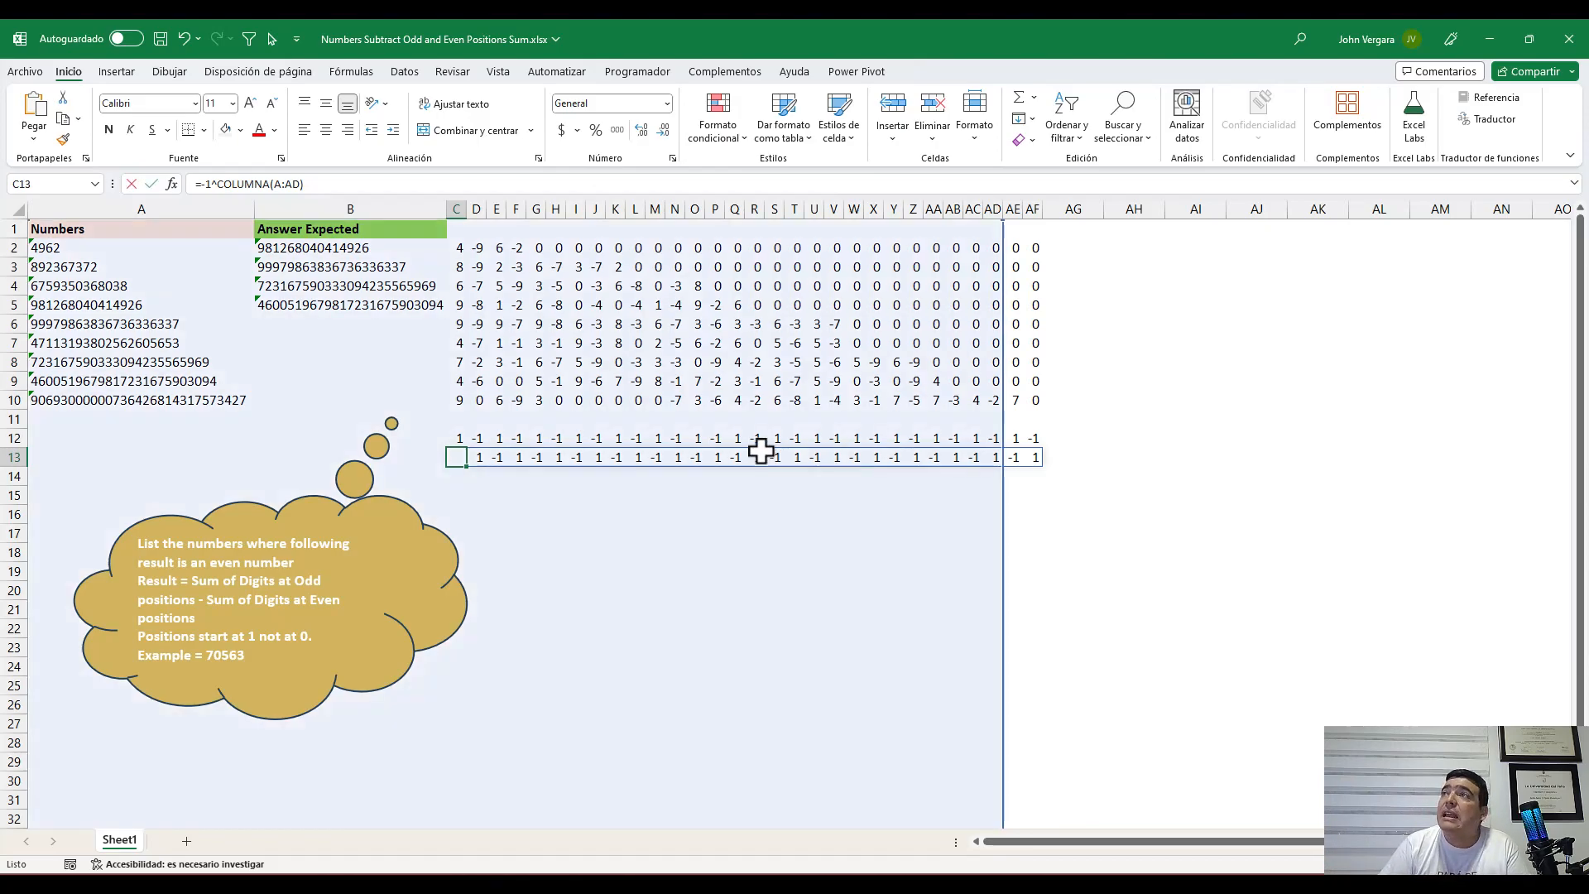
pyautogui.write('(1')
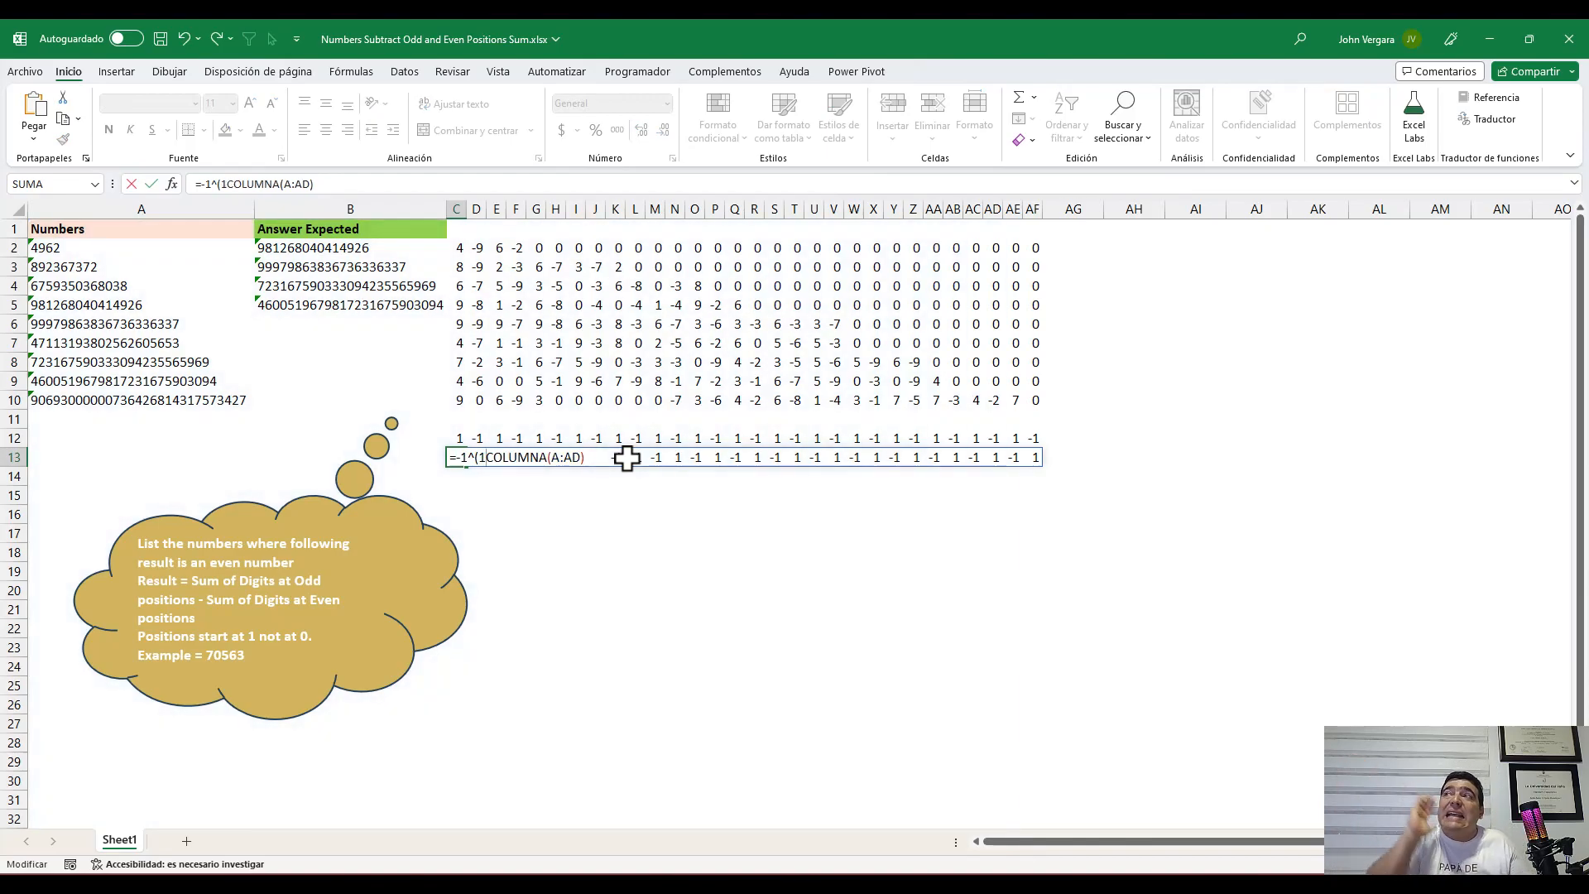
pyautogui.write('+')
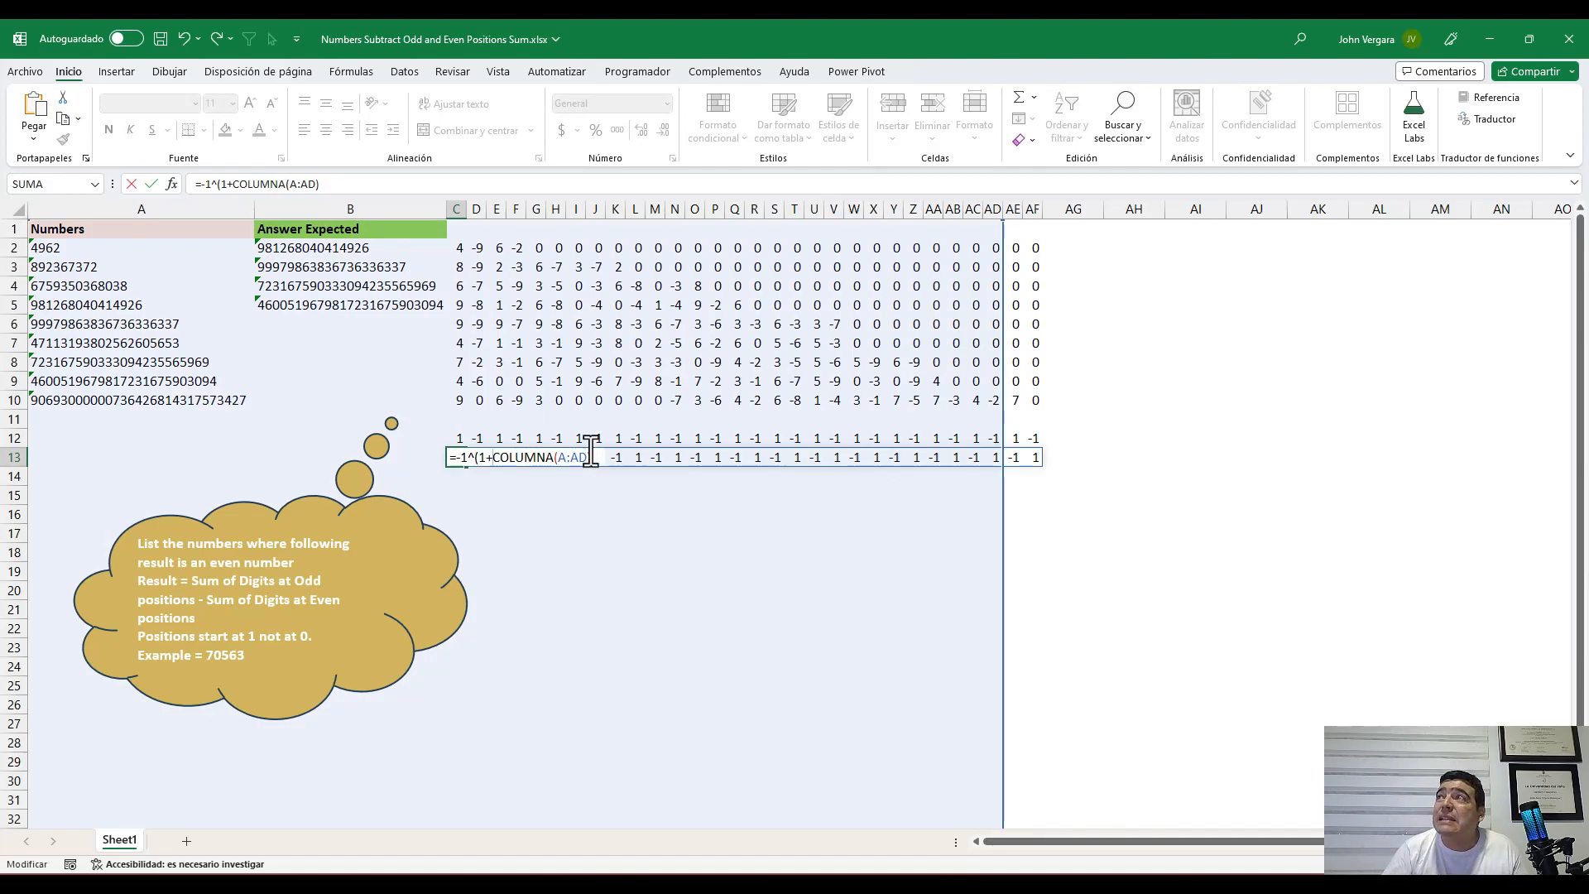
pyautogui.moveTo(594, 460); pyautogui.dragTo(484, 466)
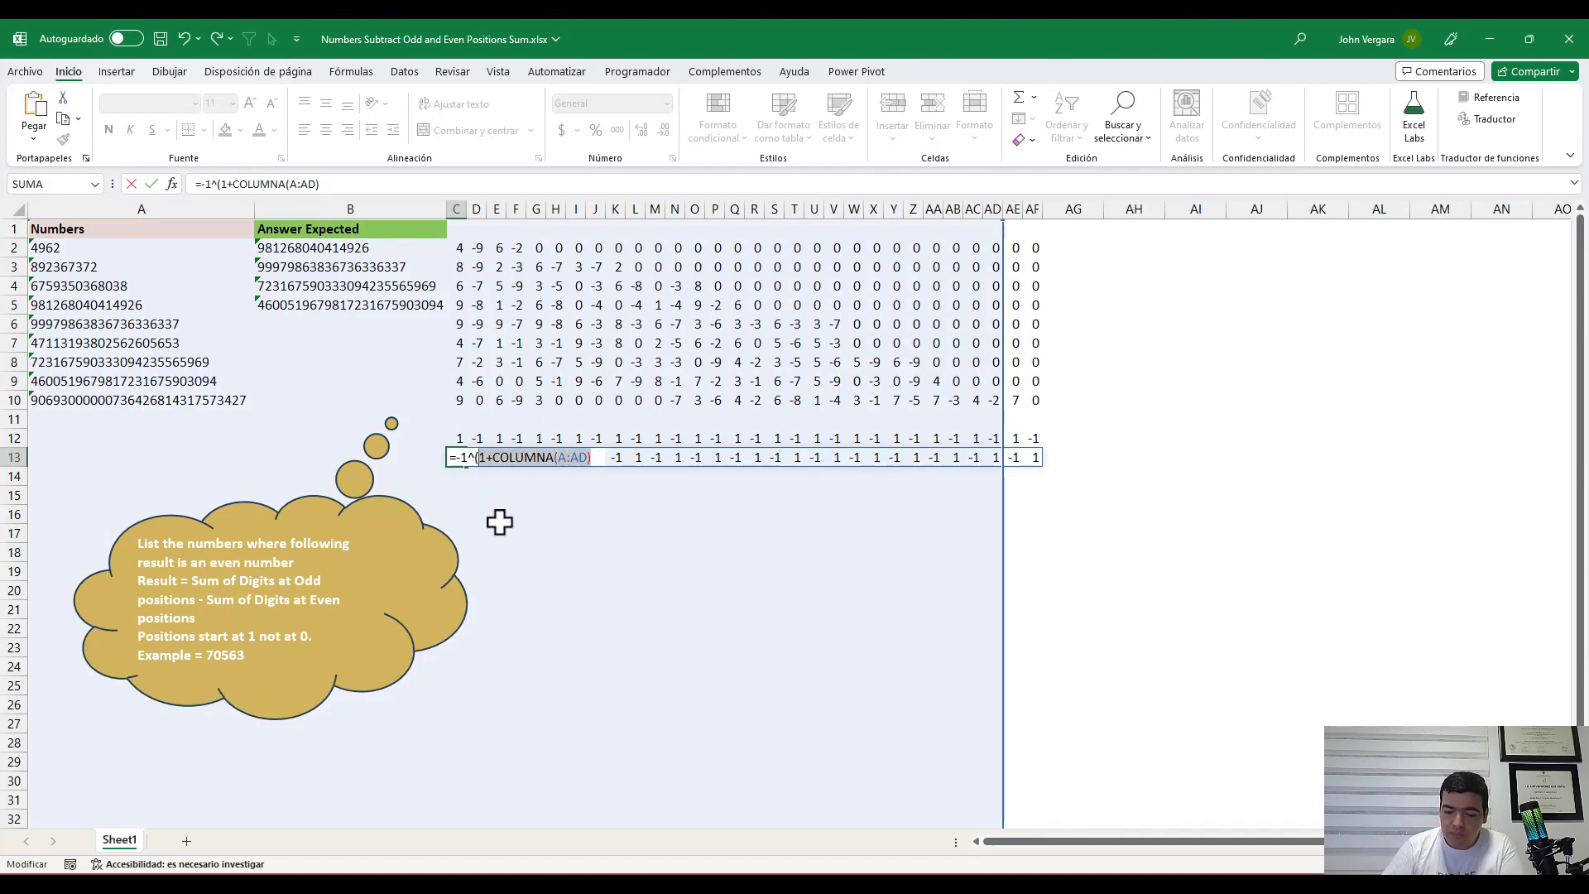
pyautogui.press('F9')
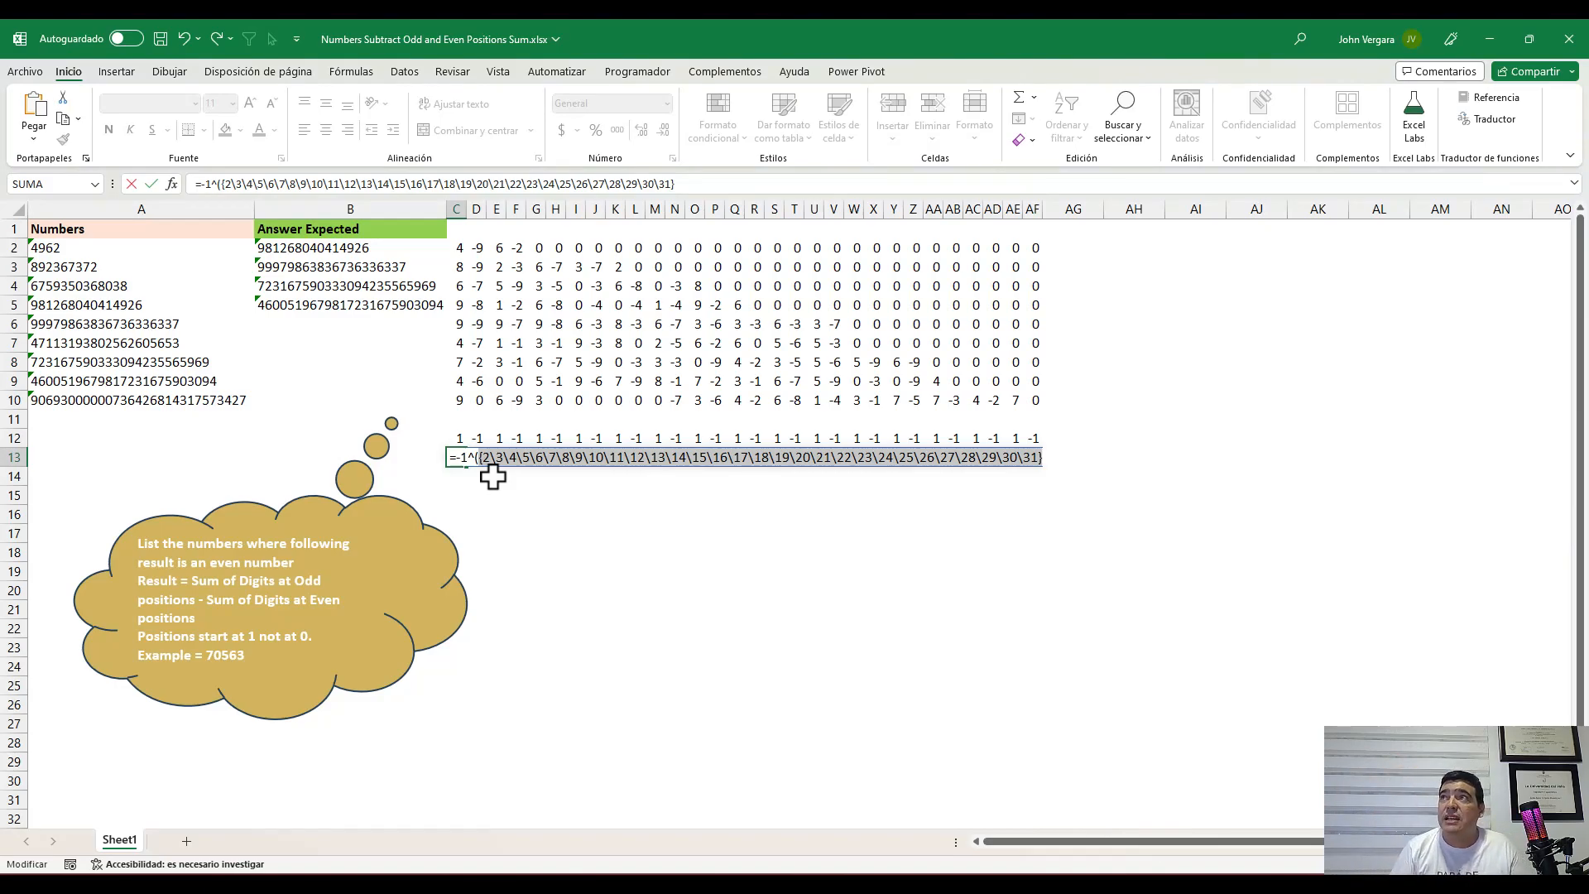
pyautogui.hotkey('ctrl', 'z')
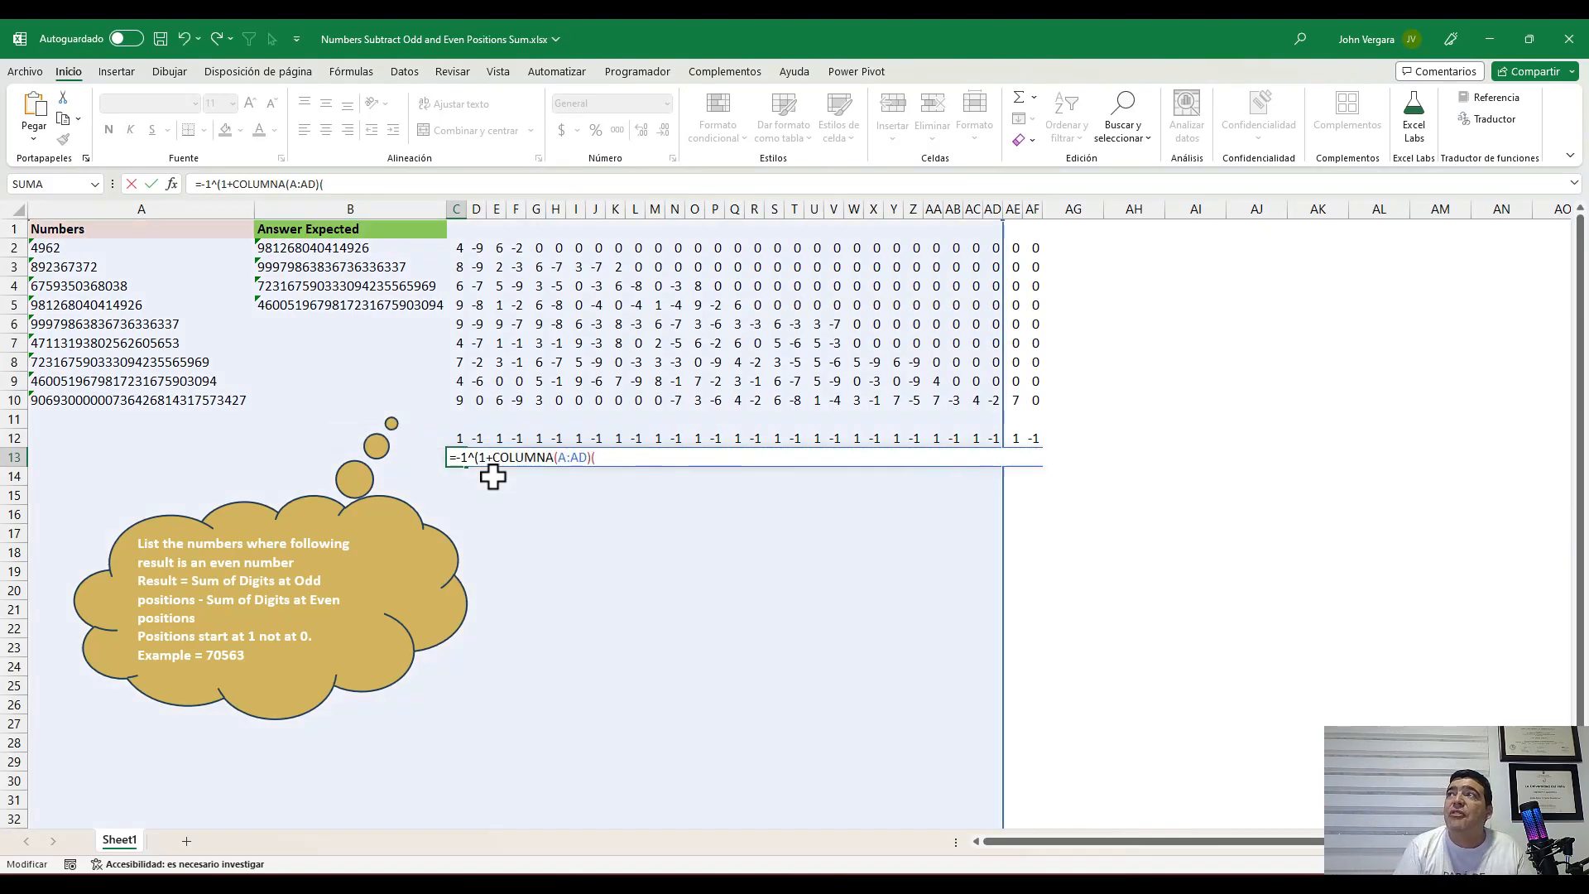
pyautogui.hotkey('ctrl', 'Return')
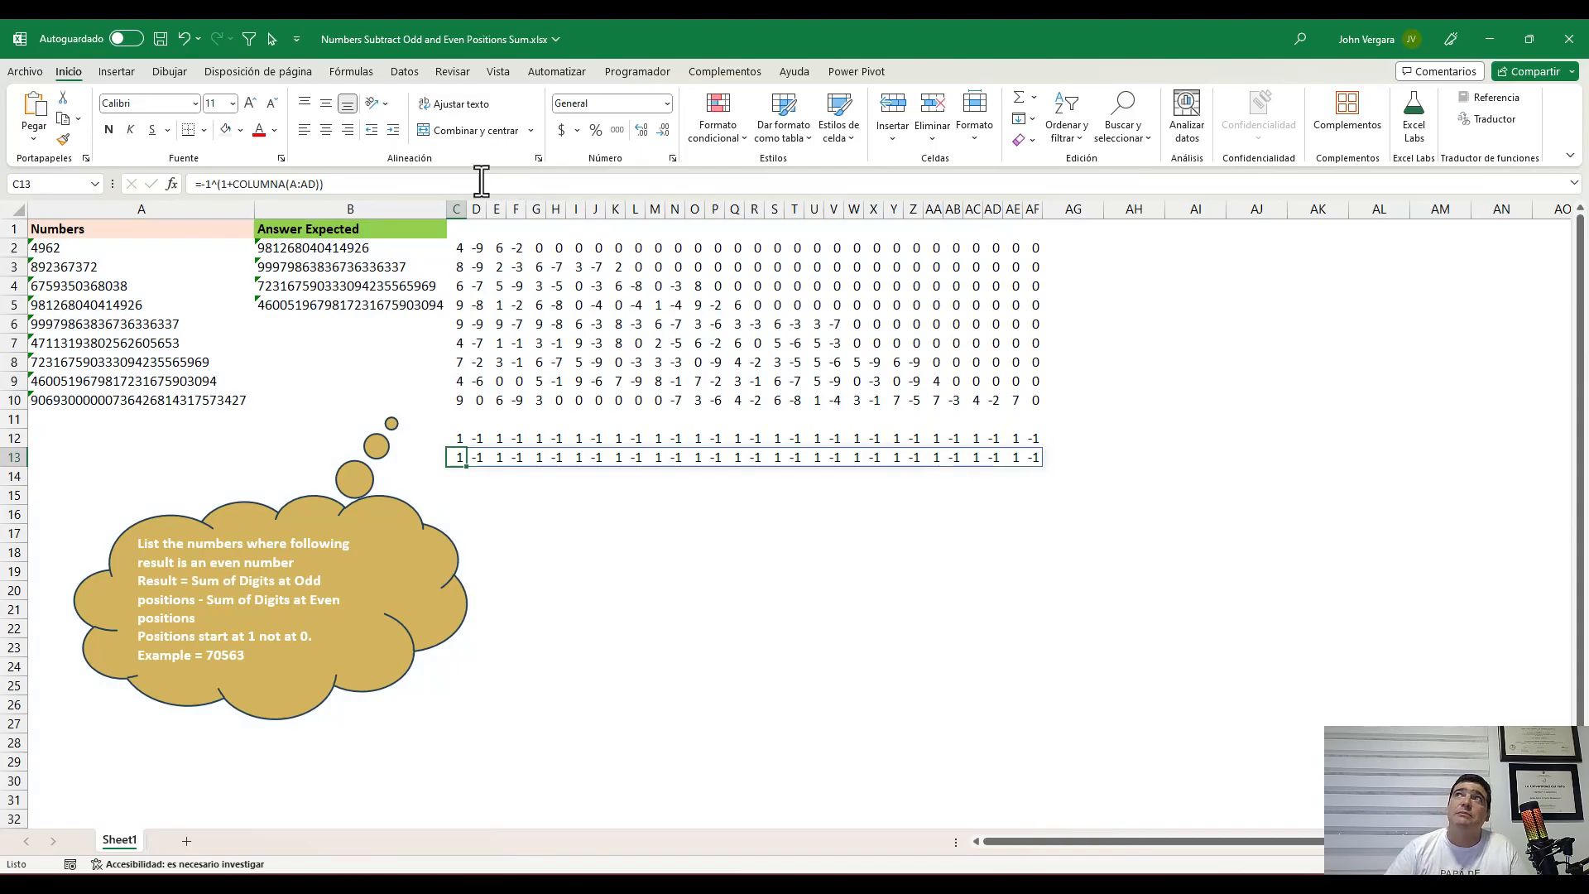
# Copy -1^(1+COLUMNA(A:AD)) from C13 and substitute it for C12:AF12 in the digit formula in C2
pyautogui.moveTo(346, 181); pyautogui.dragTo(202, 180)
pyautogui.hotkey('ctrl', 'c')
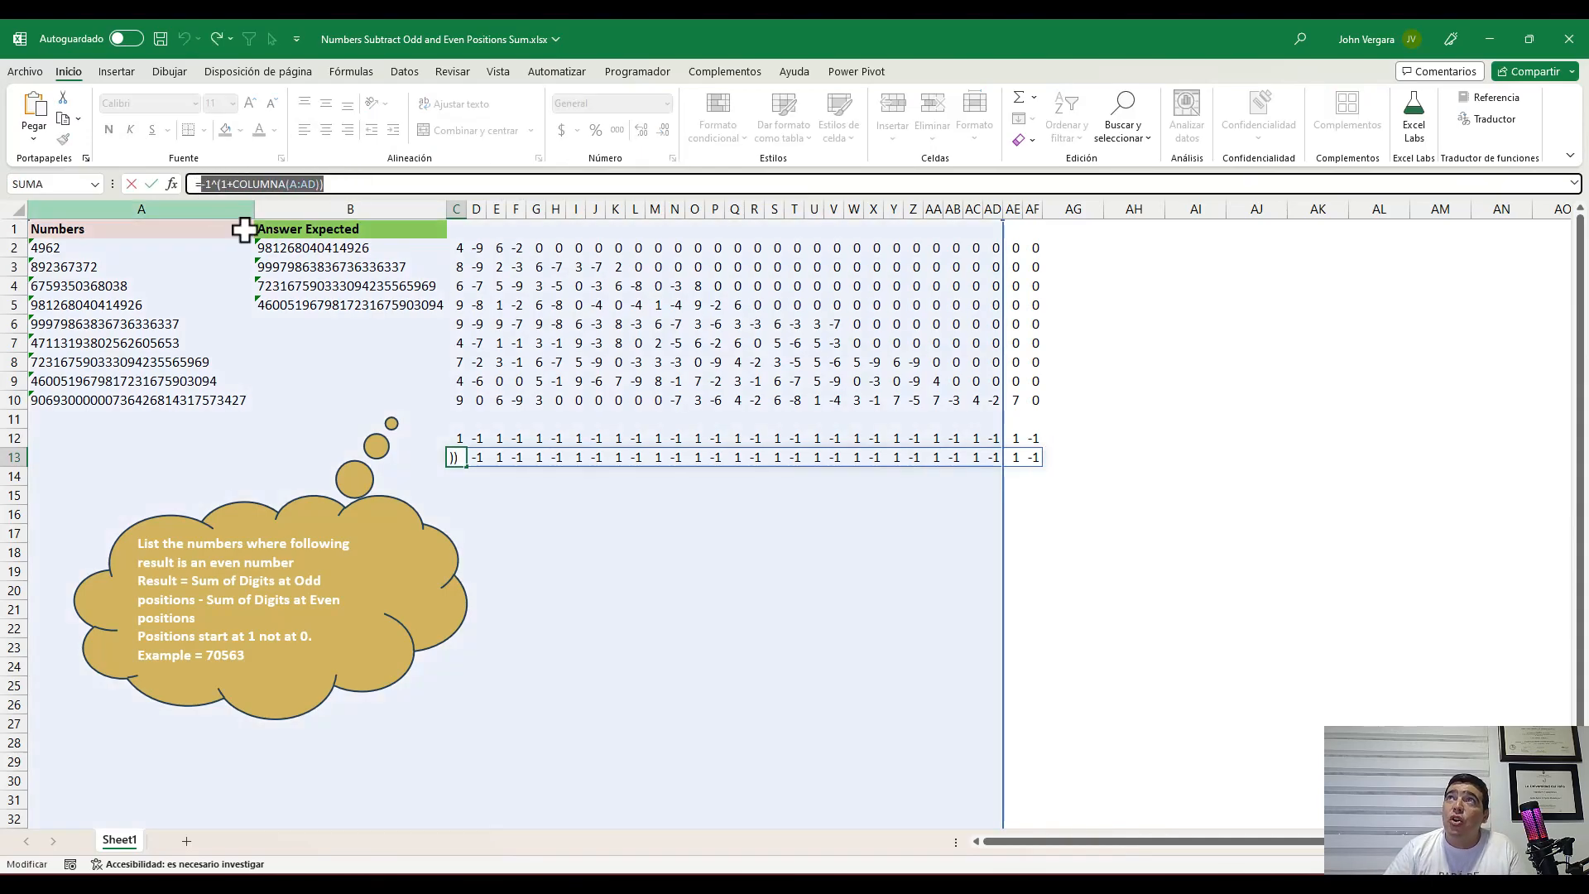
pyautogui.press('Escape')
pyautogui.click(456, 247)
pyautogui.moveTo(467, 184); pyautogui.dragTo(415, 184)
pyautogui.hotkey('ctrl', 'v')
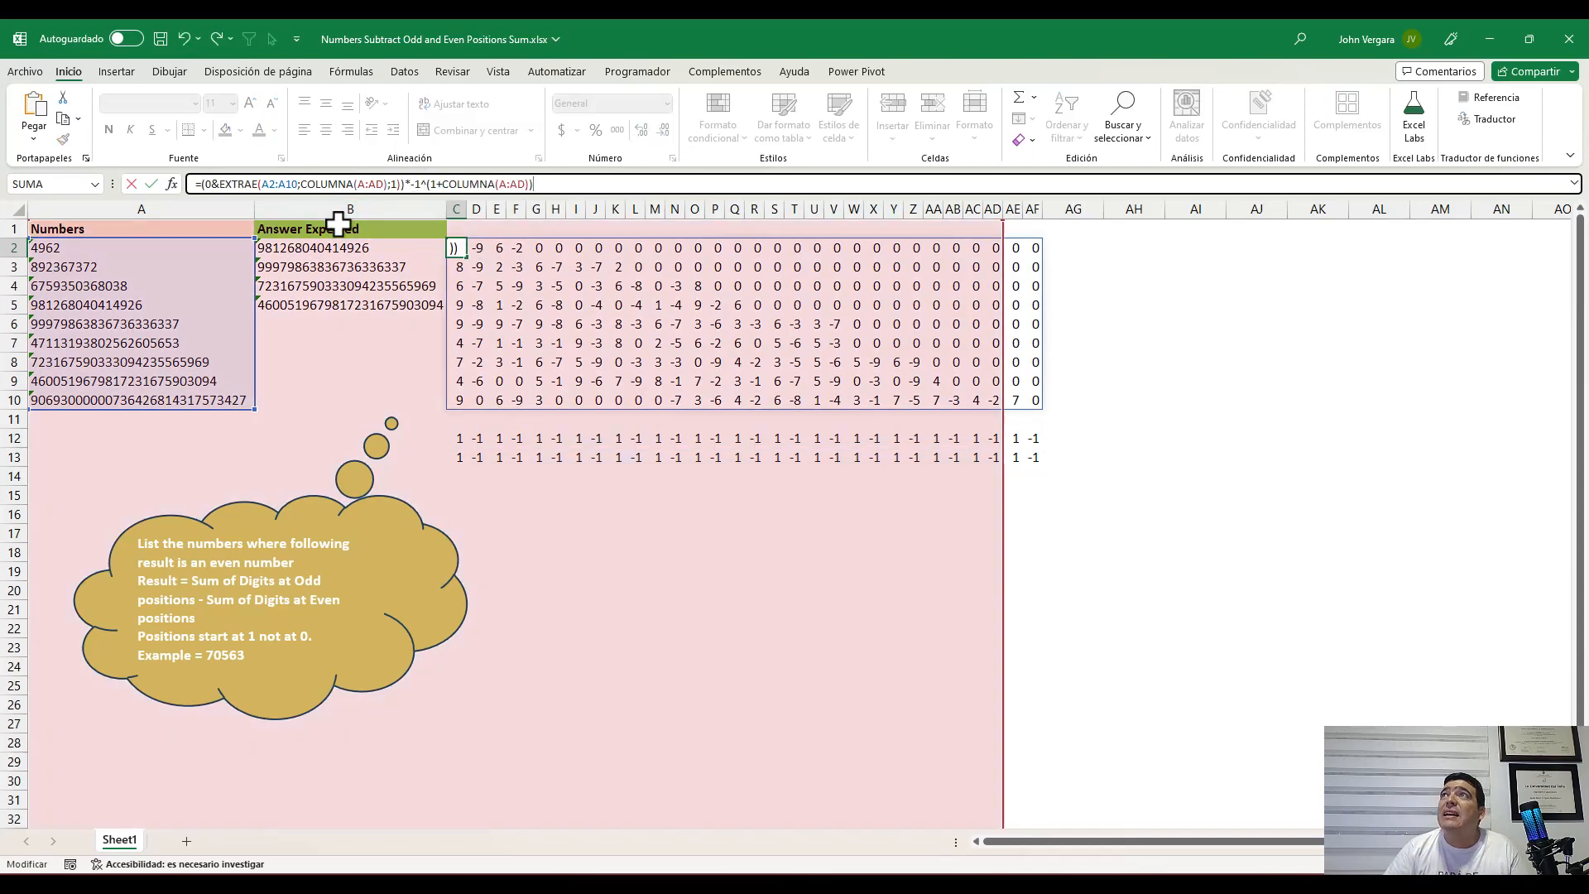
pyautogui.click(199, 184)
pyautogui.write('(')
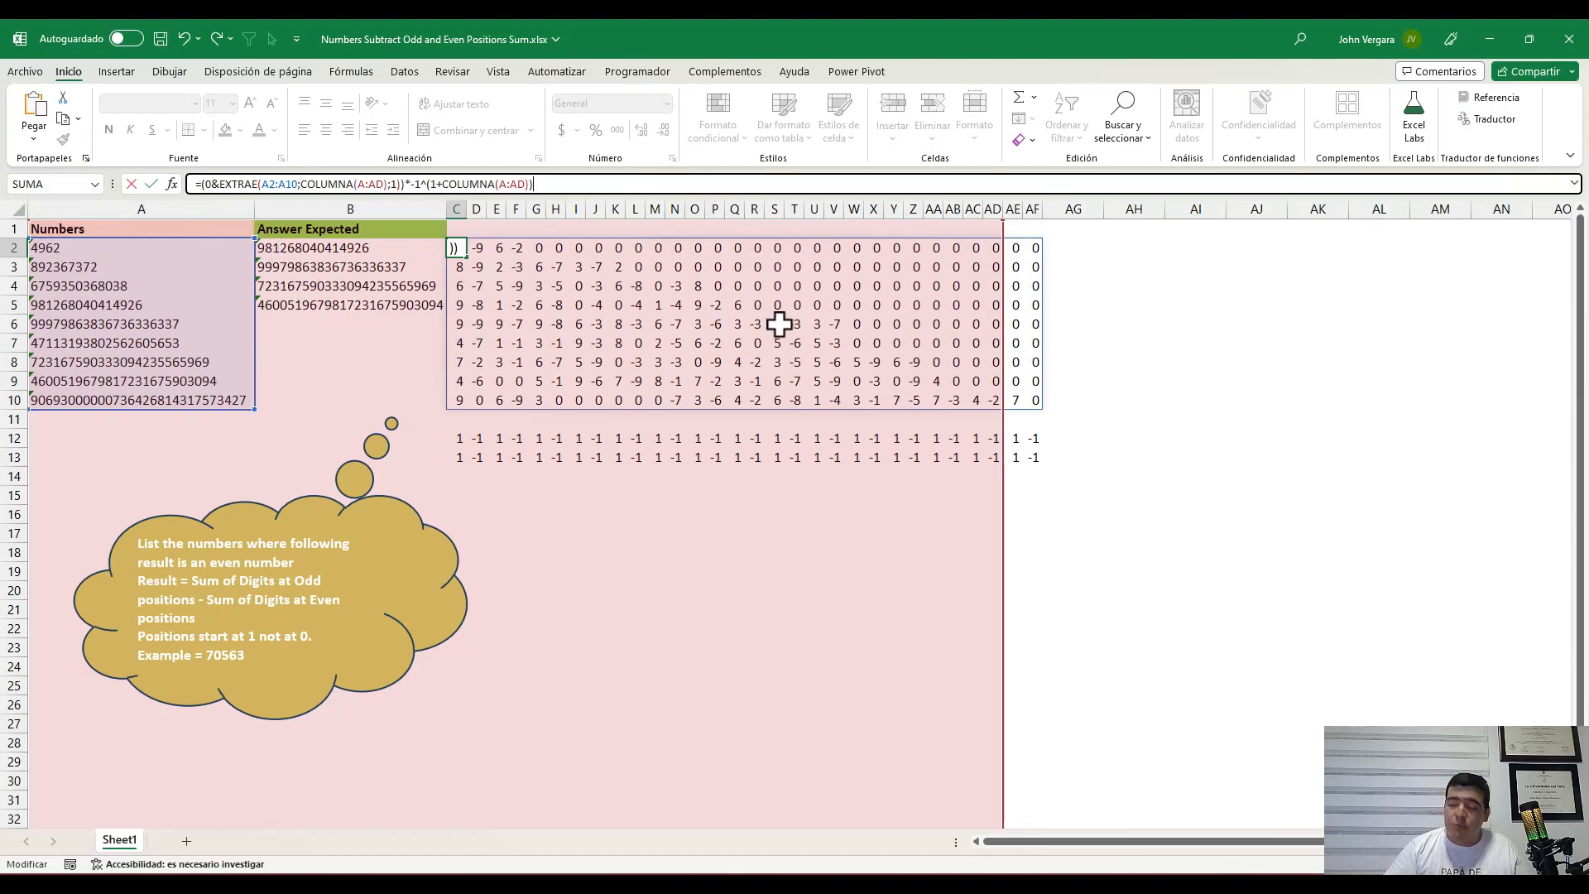
pyautogui.press('Return')
pyautogui.press('Up')
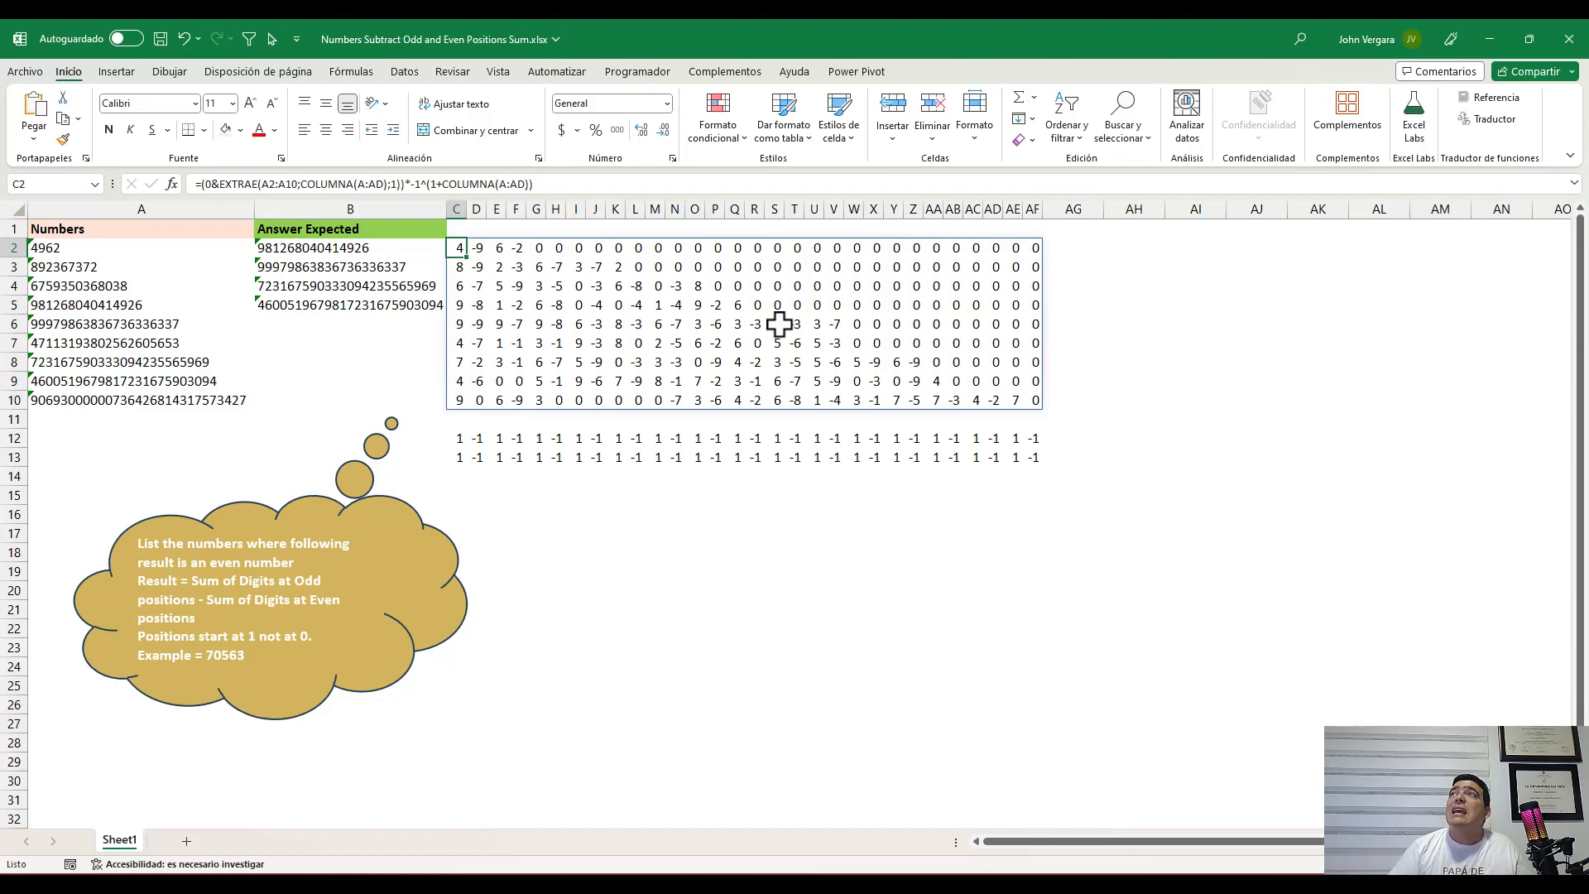
# Delete the helper multipliers in C12:AF13 and return to cell C2
pyautogui.moveTo(456, 438); pyautogui.dragTo(1039, 455)
pyautogui.press('Delete')
pyautogui.press('Up')
pyautogui.press('Up')
pyautogui.press('Up')
pyautogui.press('Up')
pyautogui.press('Up')
pyautogui.press('Up')
pyautogui.press('Up')
pyautogui.press('Up')
pyautogui.press('Up')
pyautogui.press('Up')
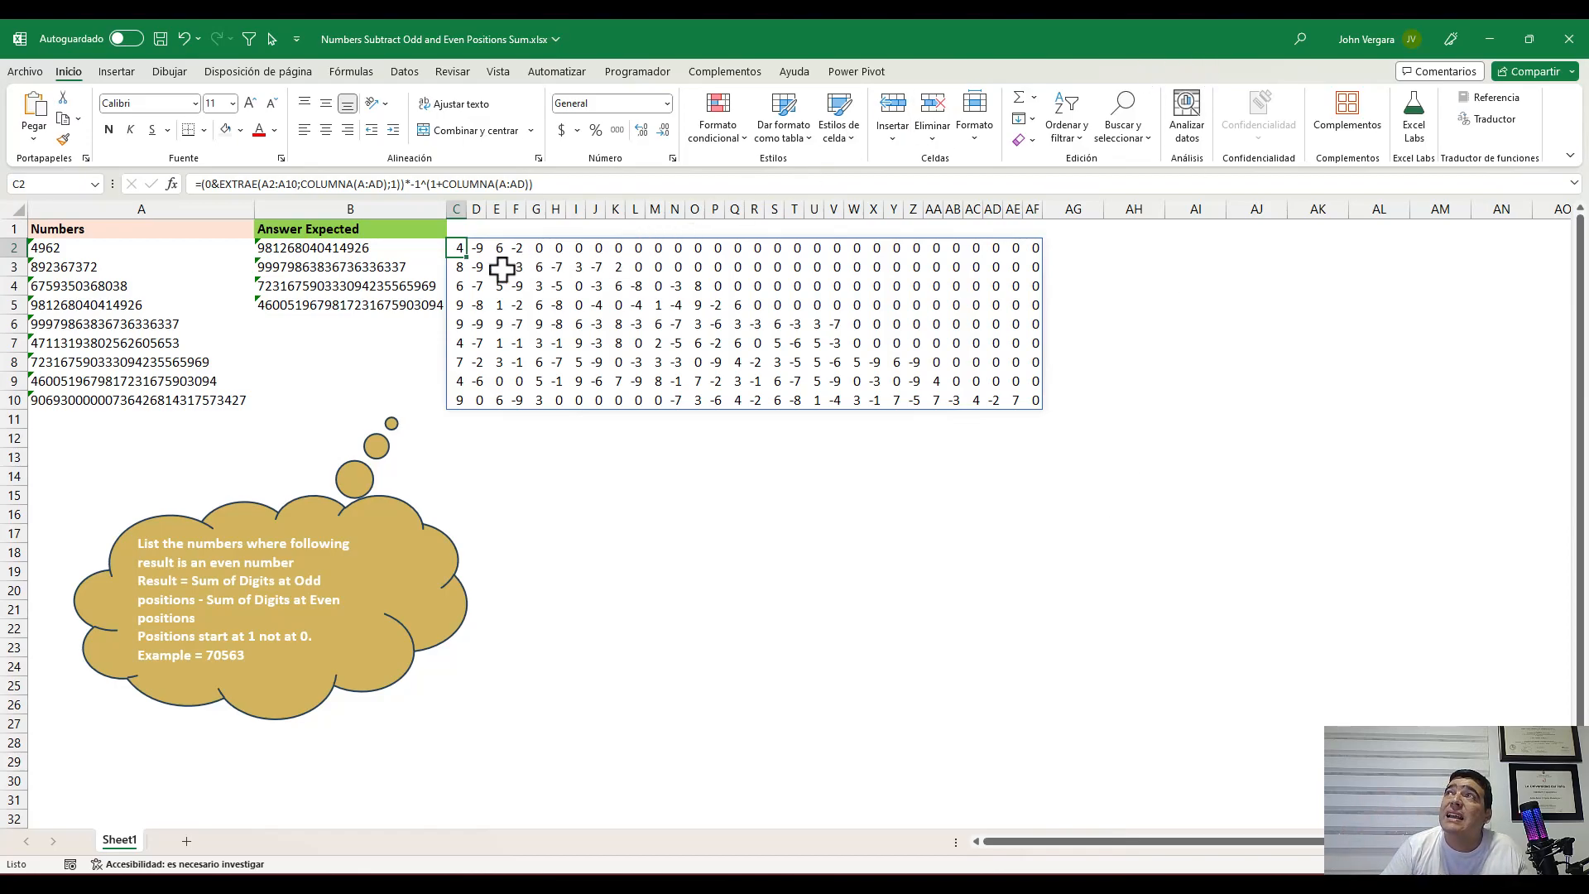
# Enter the matrix dimension notes "9 x 30" in AH2 and "9 x 1" in AJ2
pyautogui.click(1134, 248)
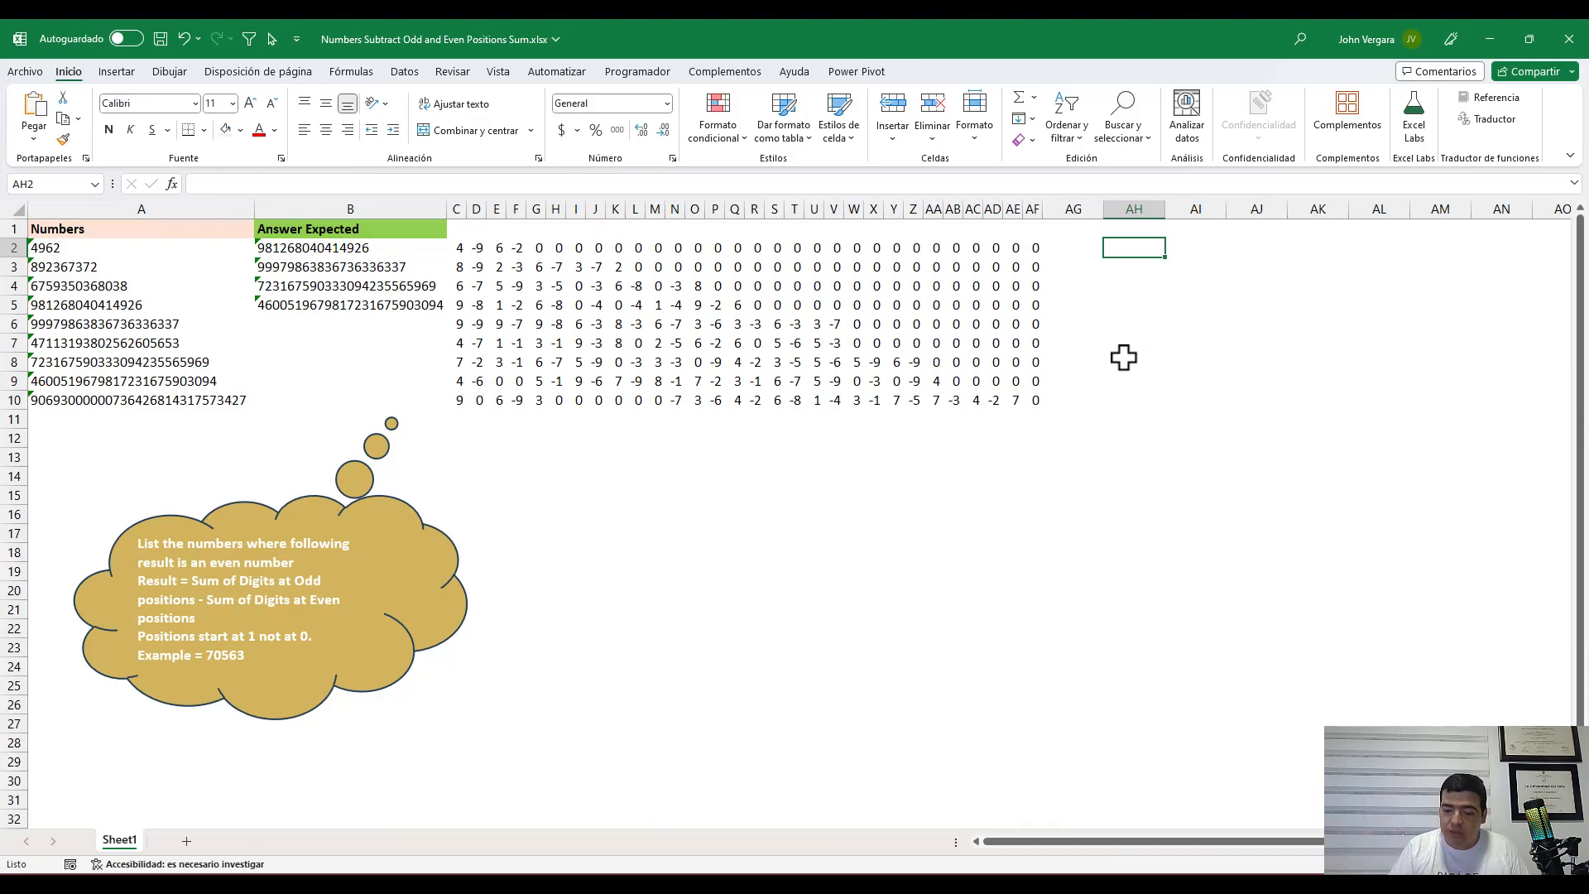
pyautogui.write('9 x 30')
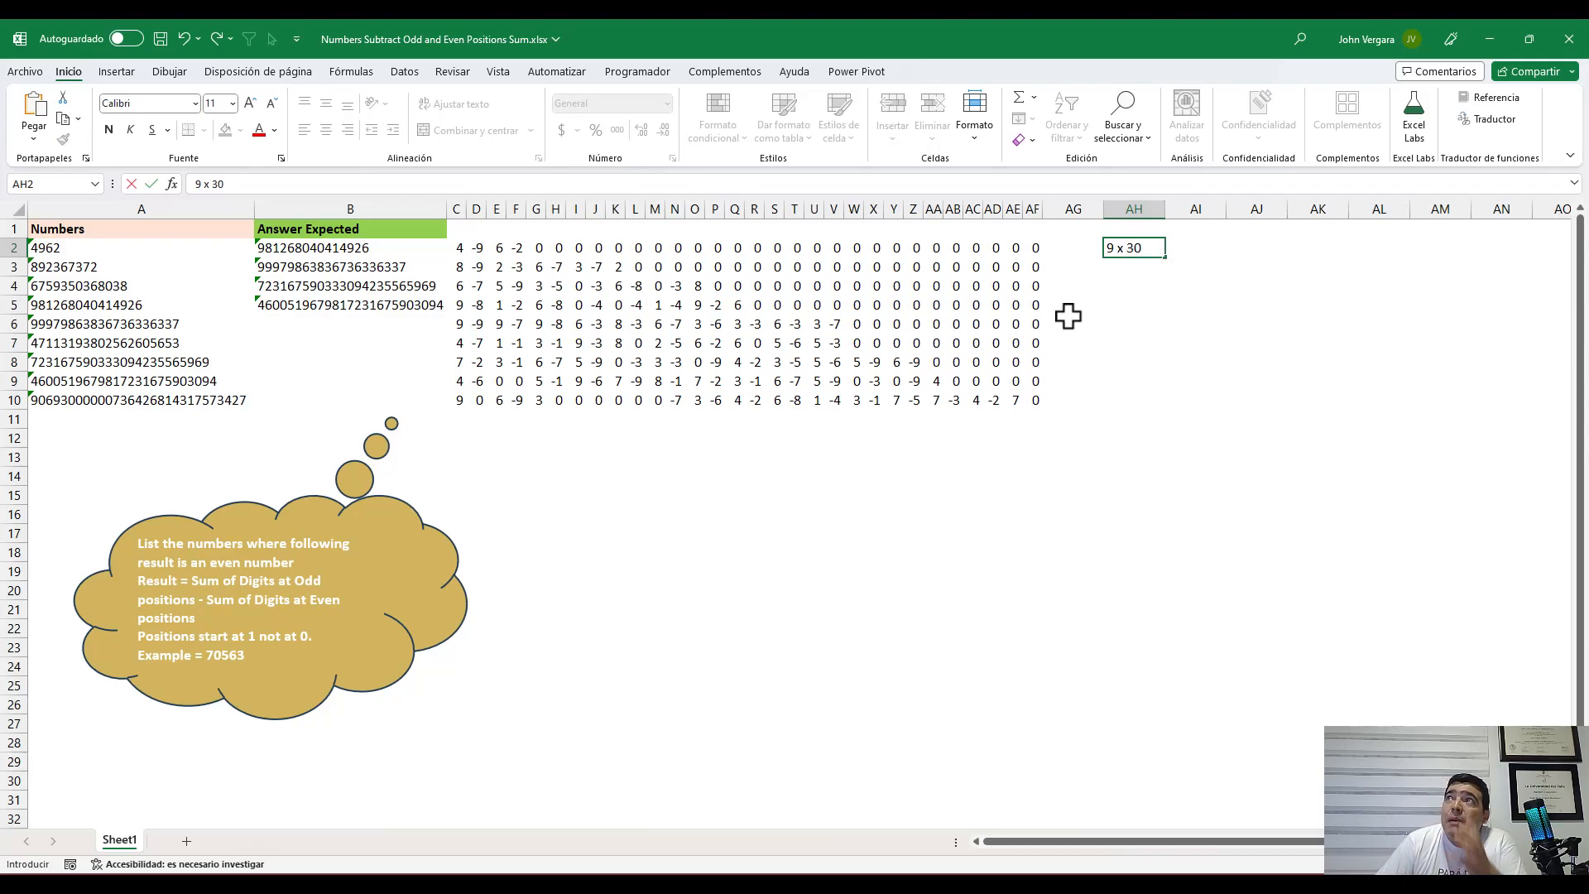
pyautogui.click(1259, 244)
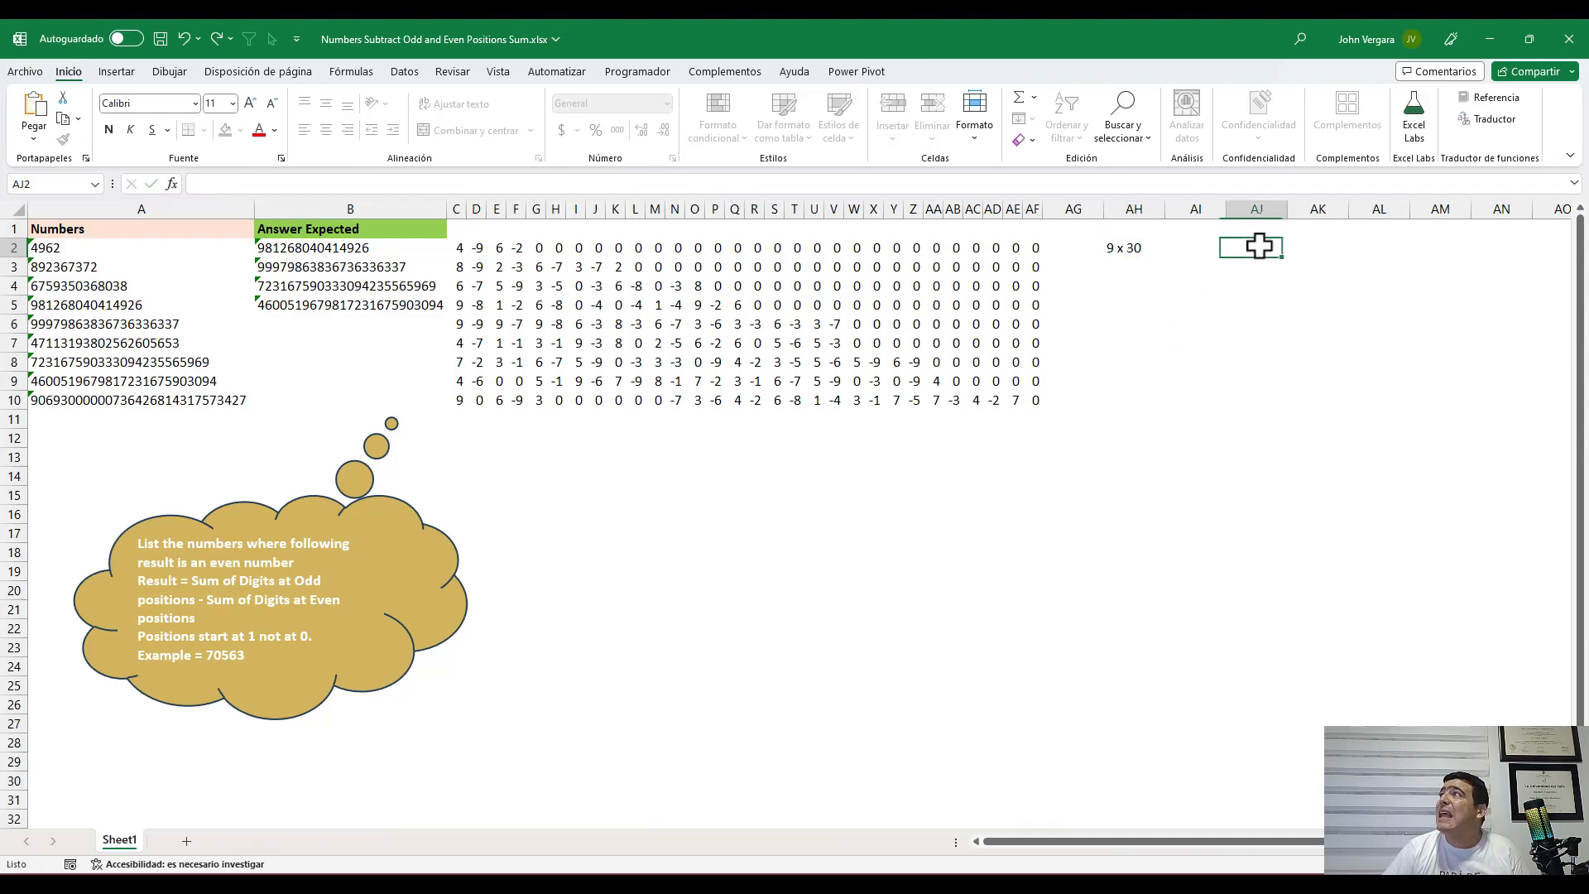
pyautogui.write('9 x')
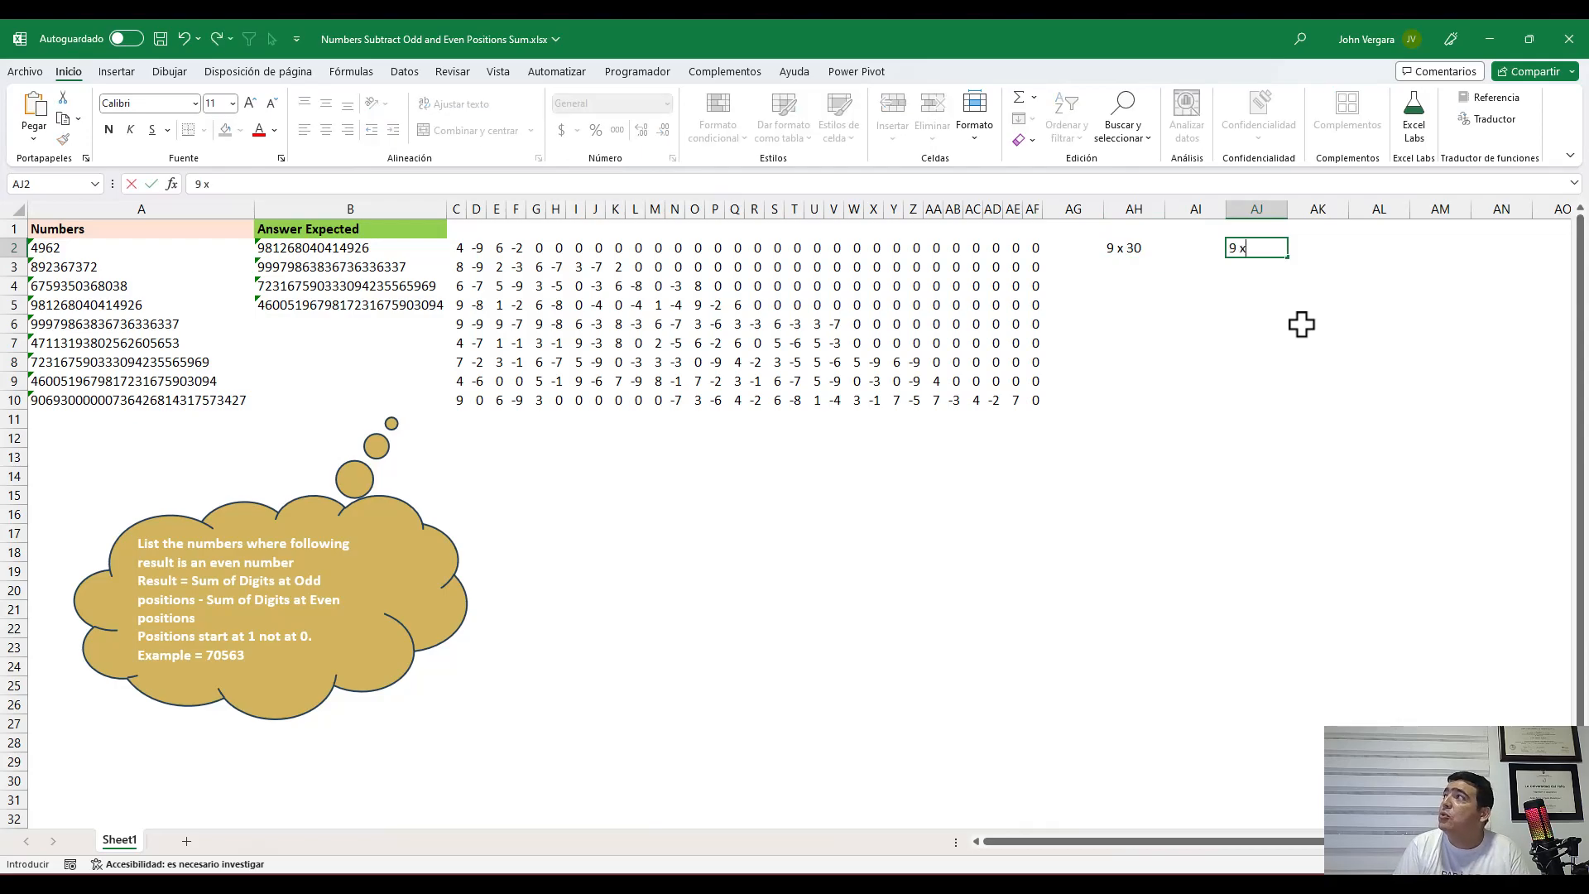
pyautogui.write(' 1')
pyautogui.press('Return')
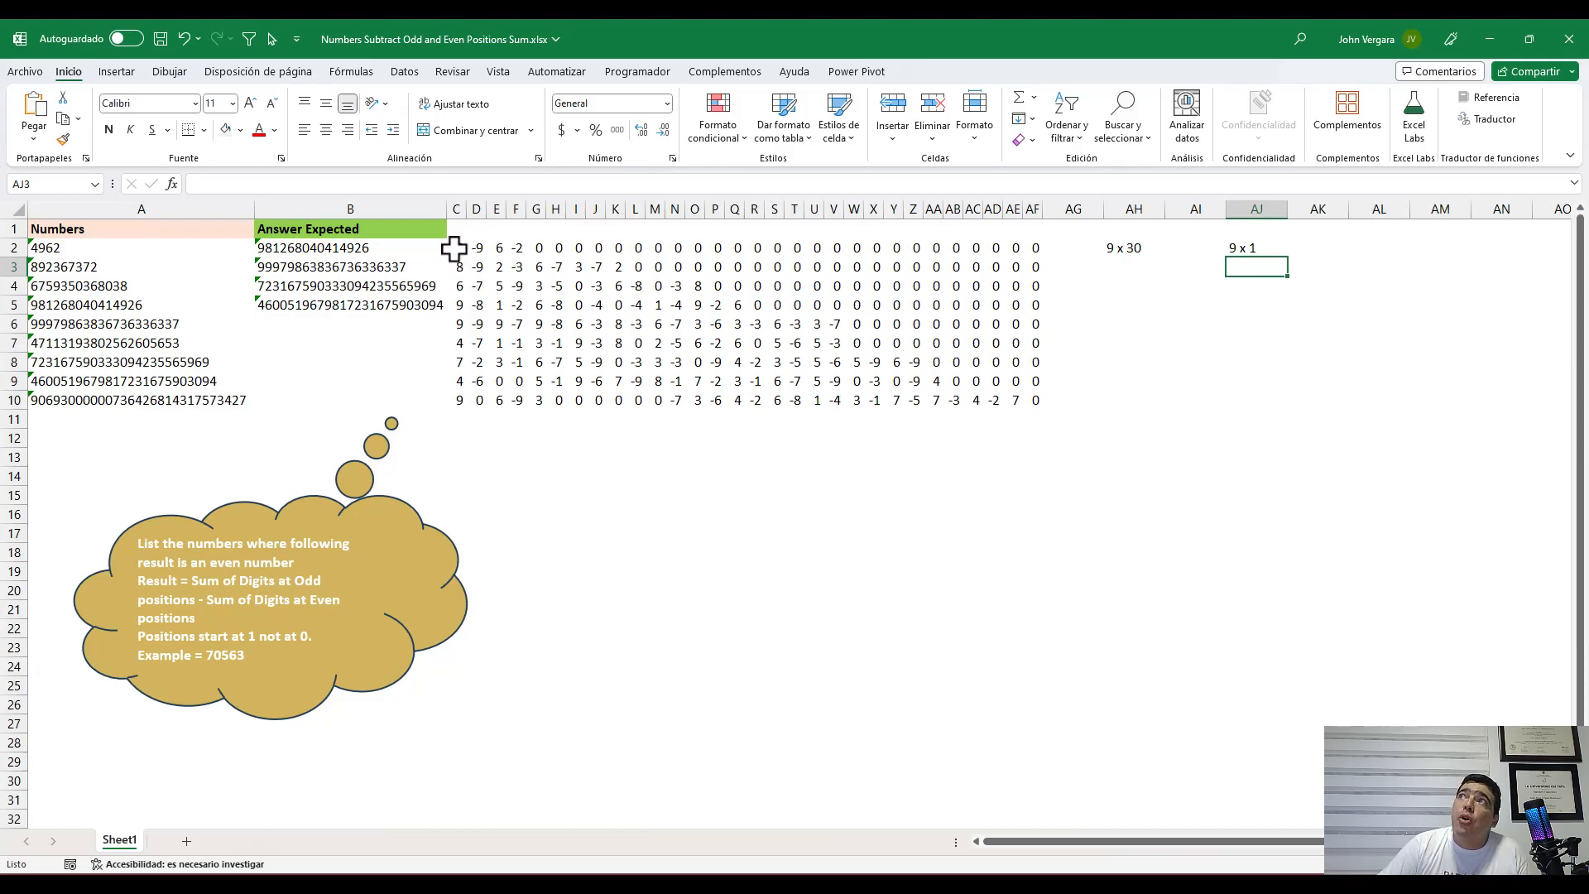
pyautogui.moveTo(456, 250); pyautogui.dragTo(1035, 246)
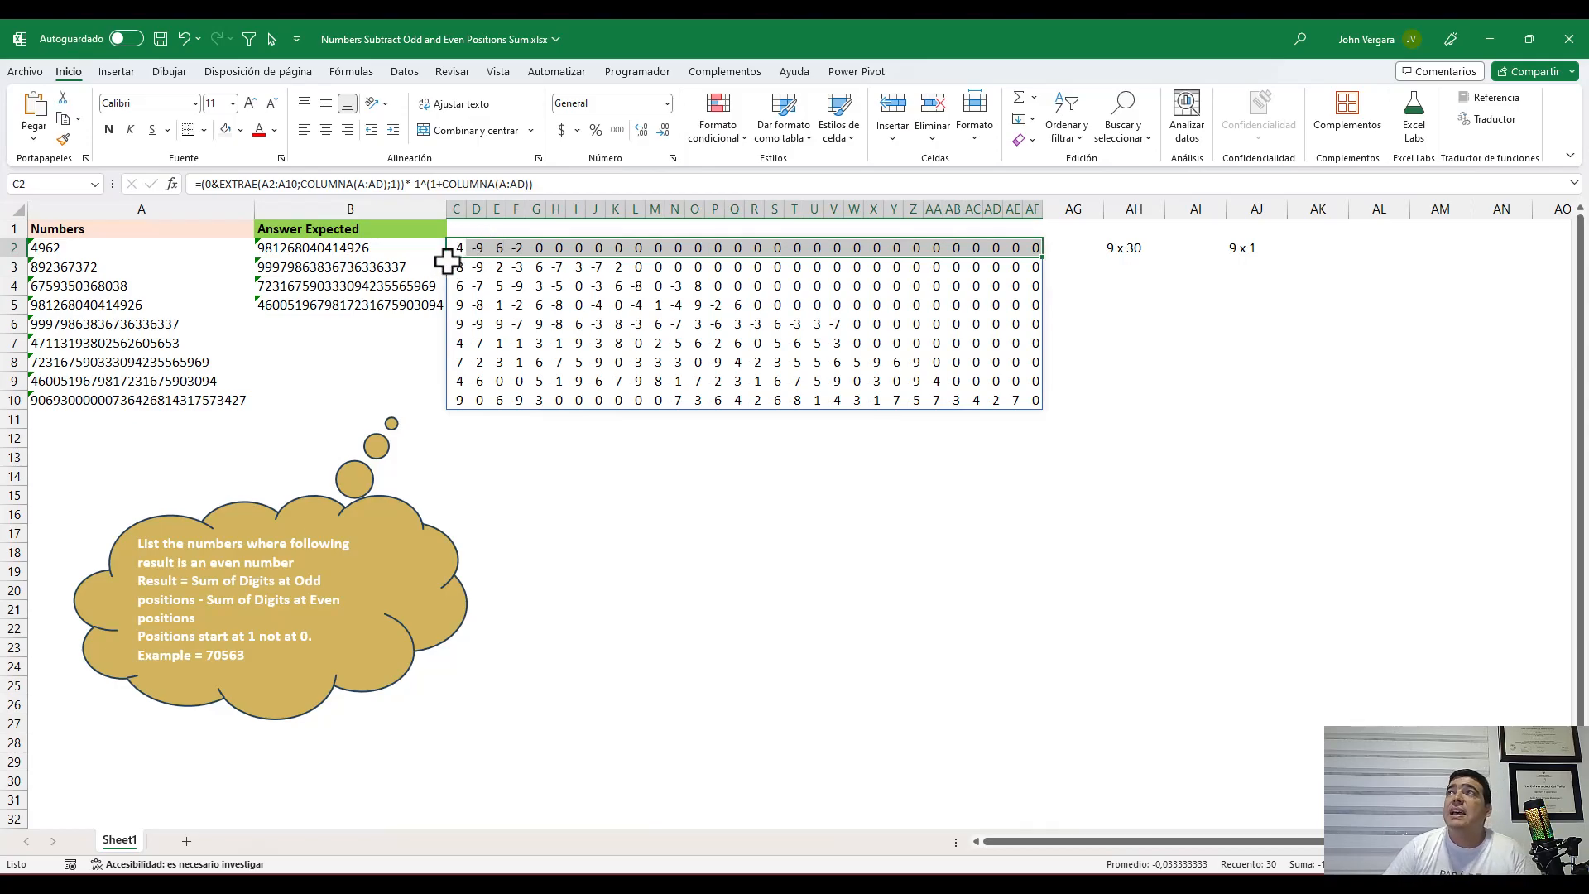
pyautogui.click(1124, 249)
pyautogui.click(1254, 248)
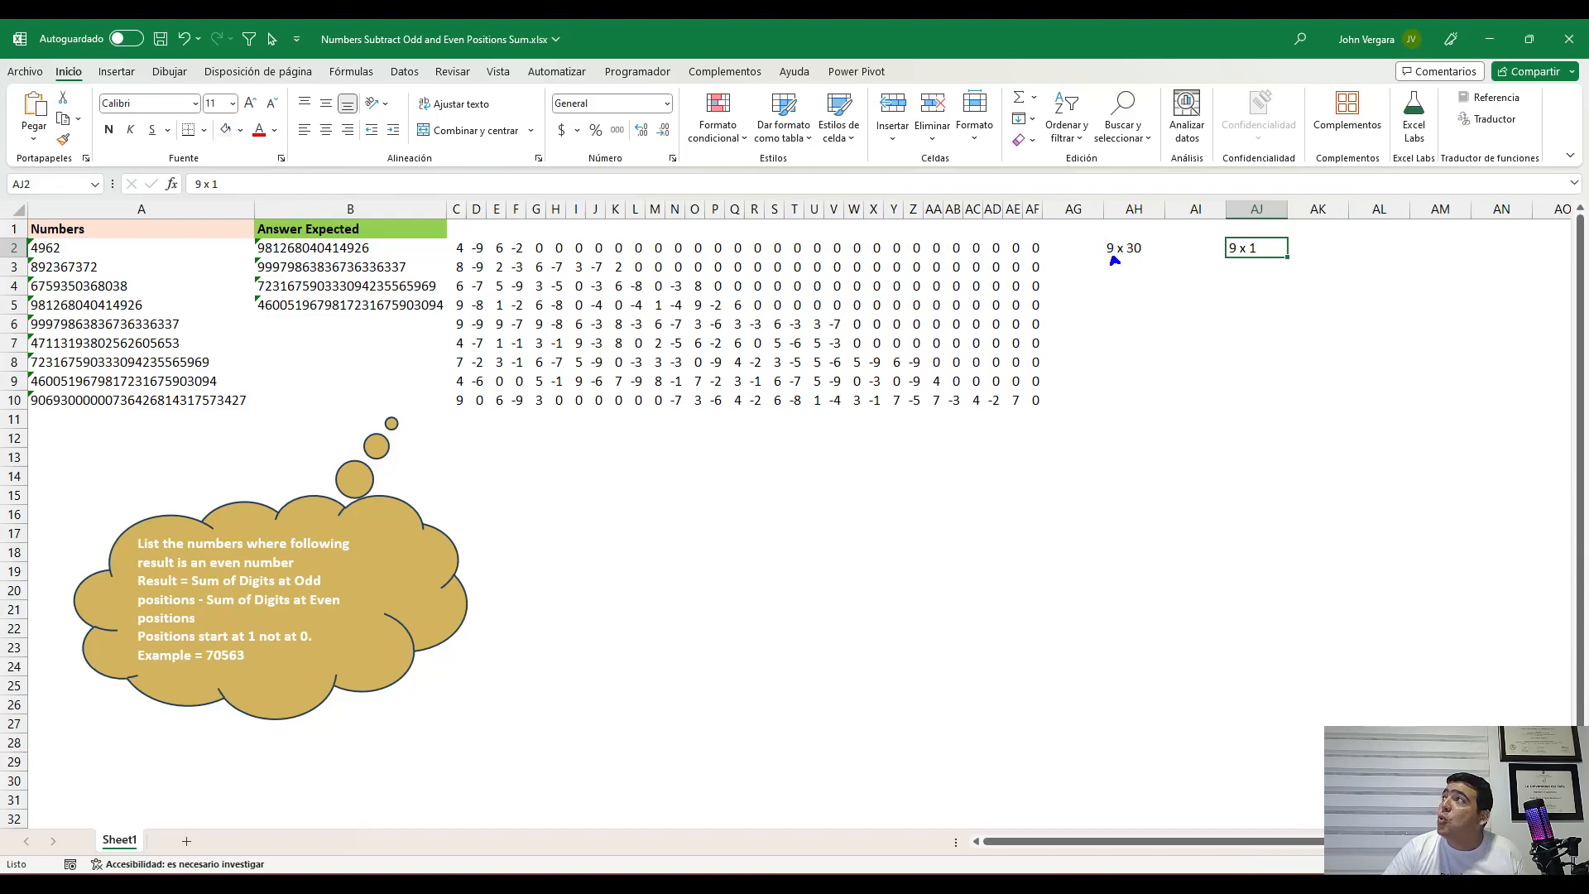
pyautogui.moveTo(1139, 261); pyautogui.dragTo(1167, 311)
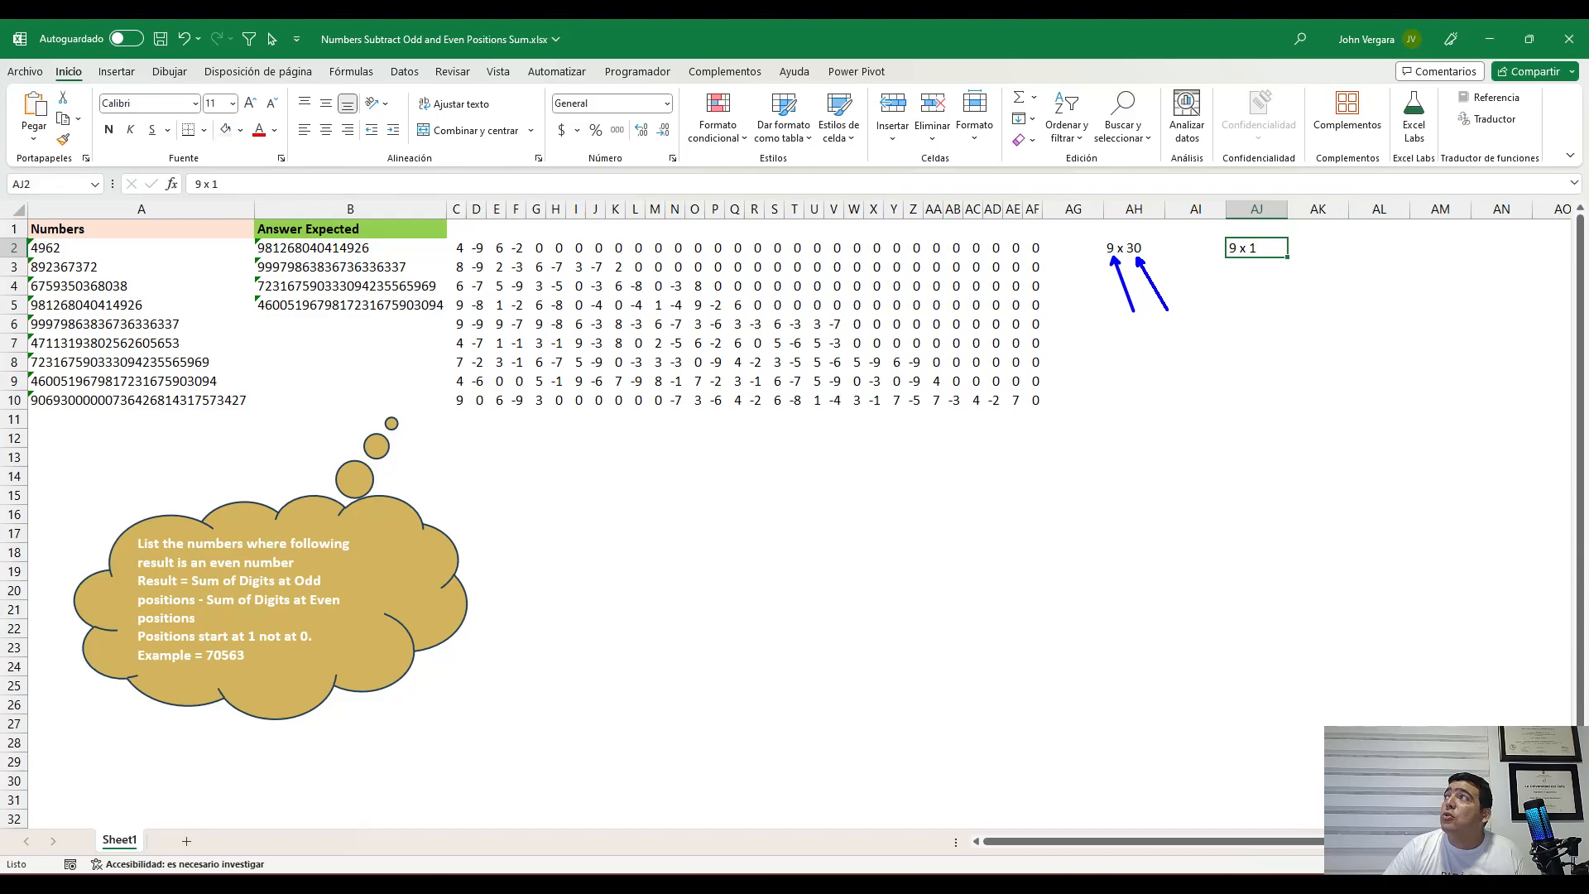
pyautogui.press('Escape')
# Enter the second matrix's dimension note "30 x 1" in AI2, between the other two notes
pyautogui.click(1188, 246)
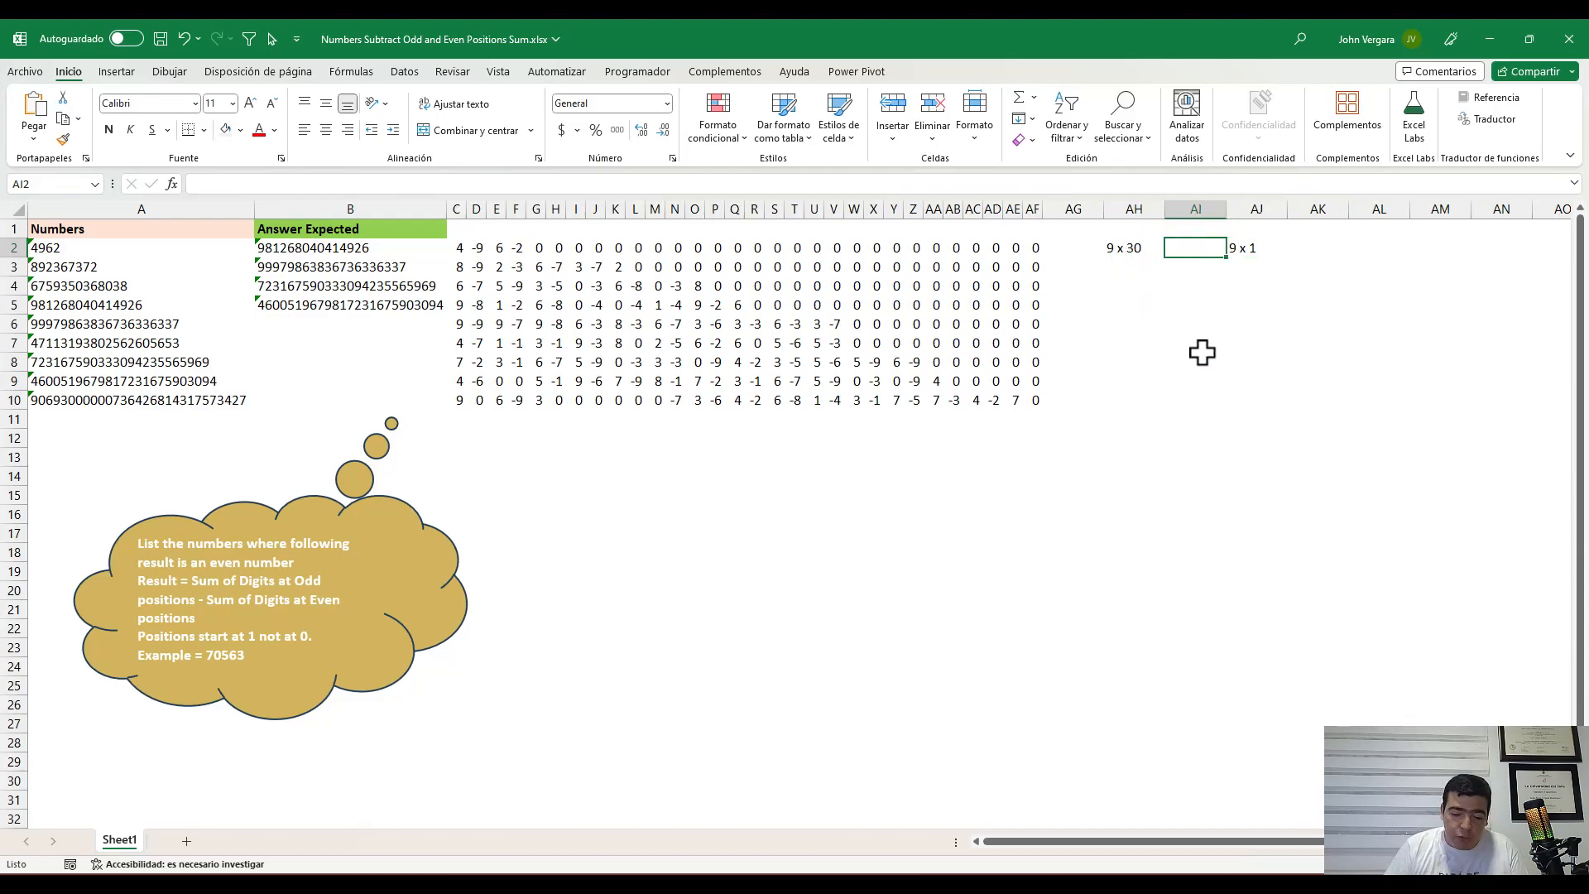
pyautogui.write('30 x 1')
pyautogui.press('Return')
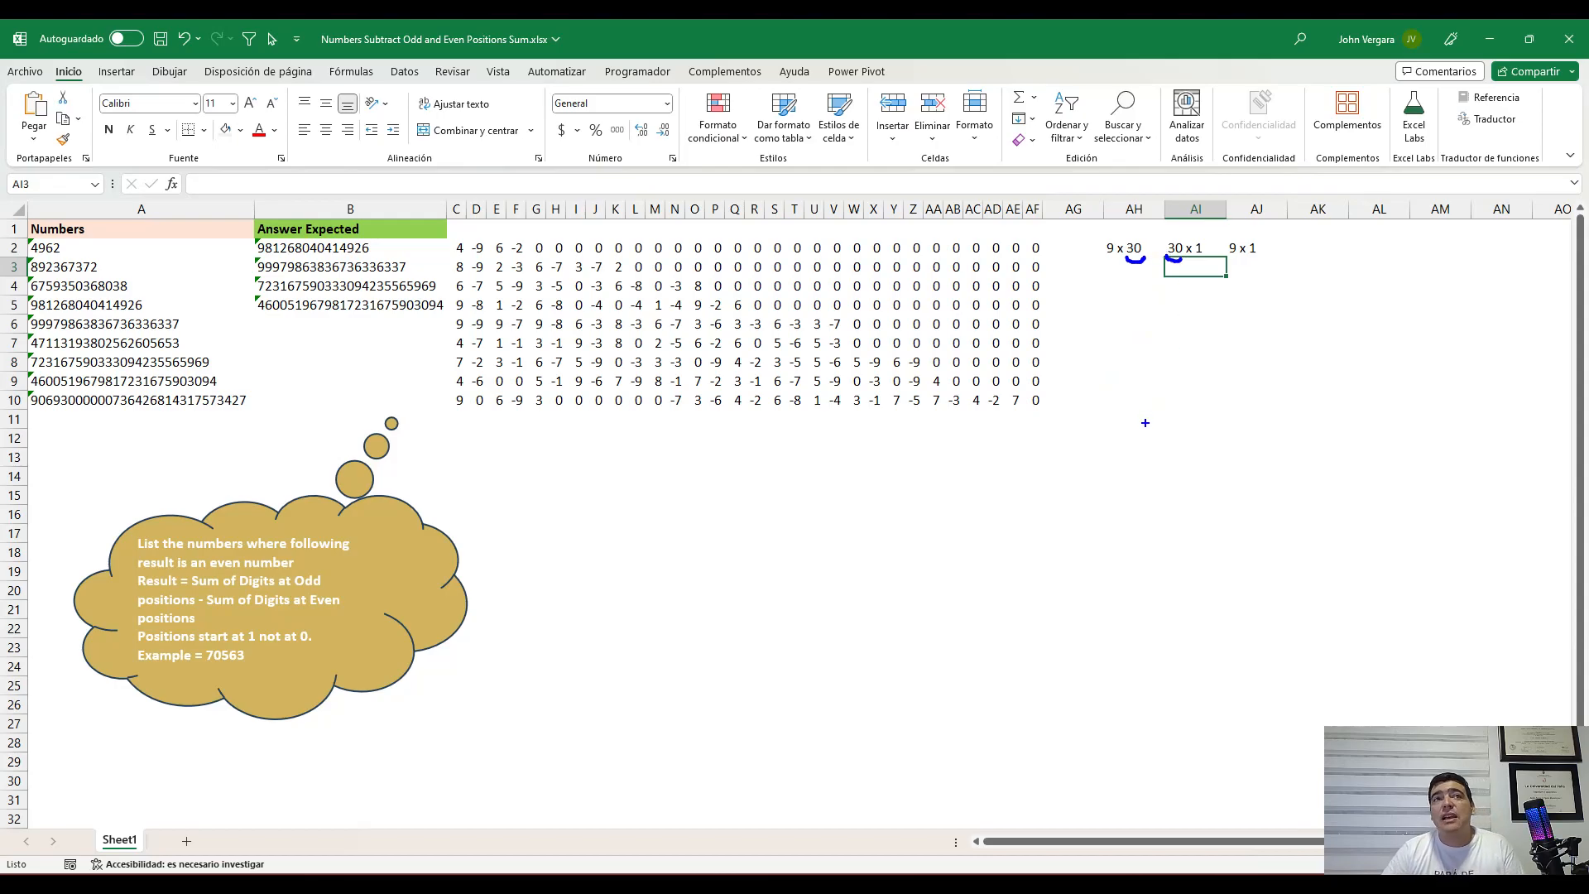
pyautogui.press('Escape')
pyautogui.click(1188, 247)
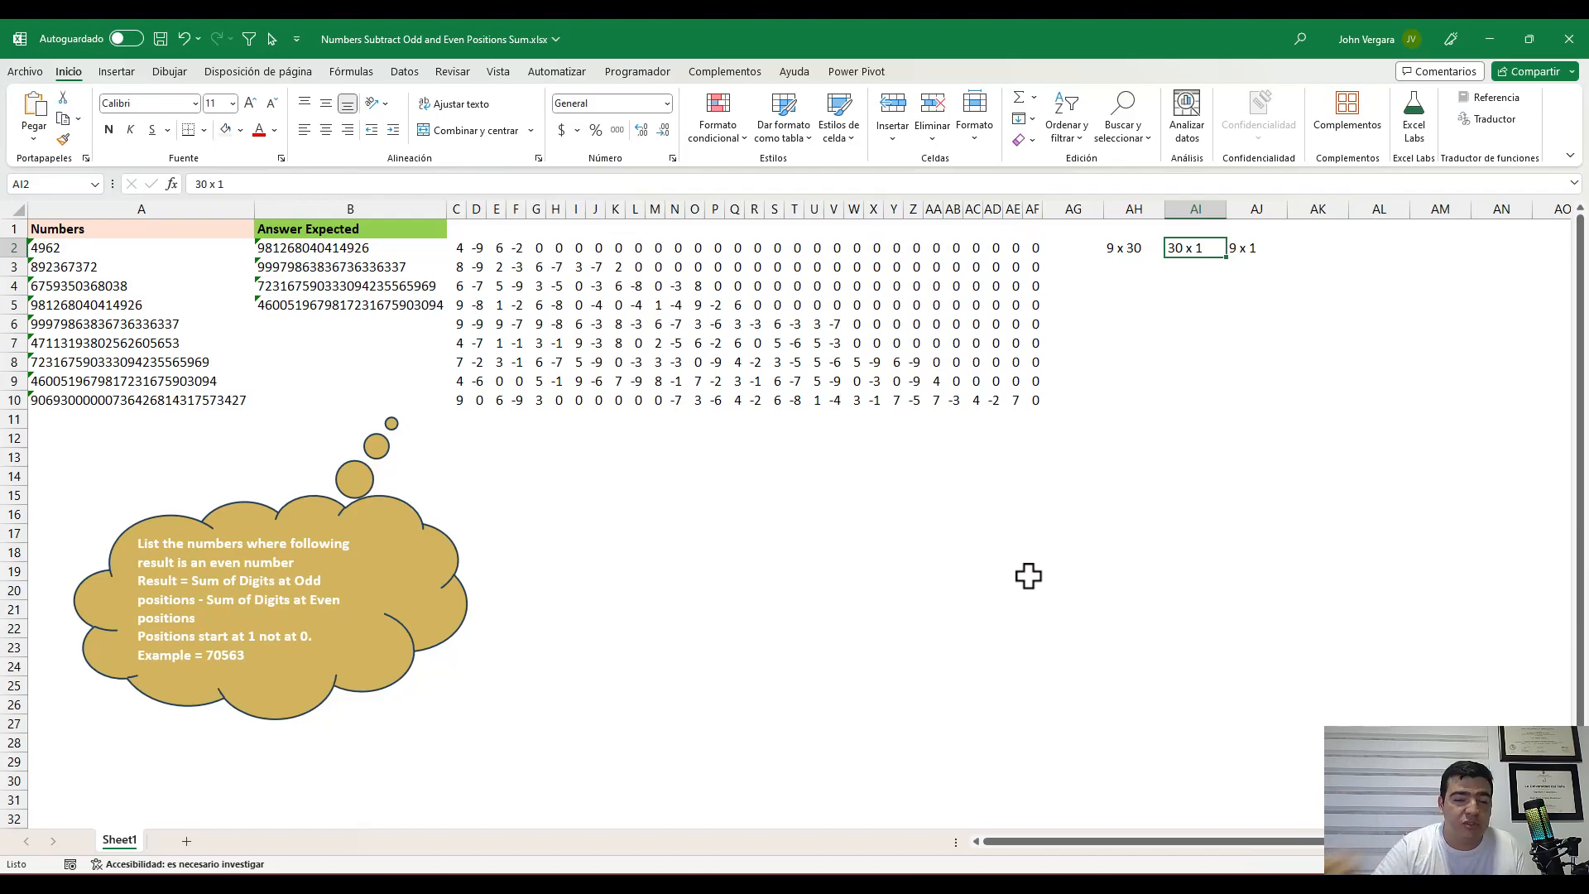
# Open an MMULT around the existing signed-digit expression in C2, making that expression its first matrix argument
pyautogui.click(459, 256)
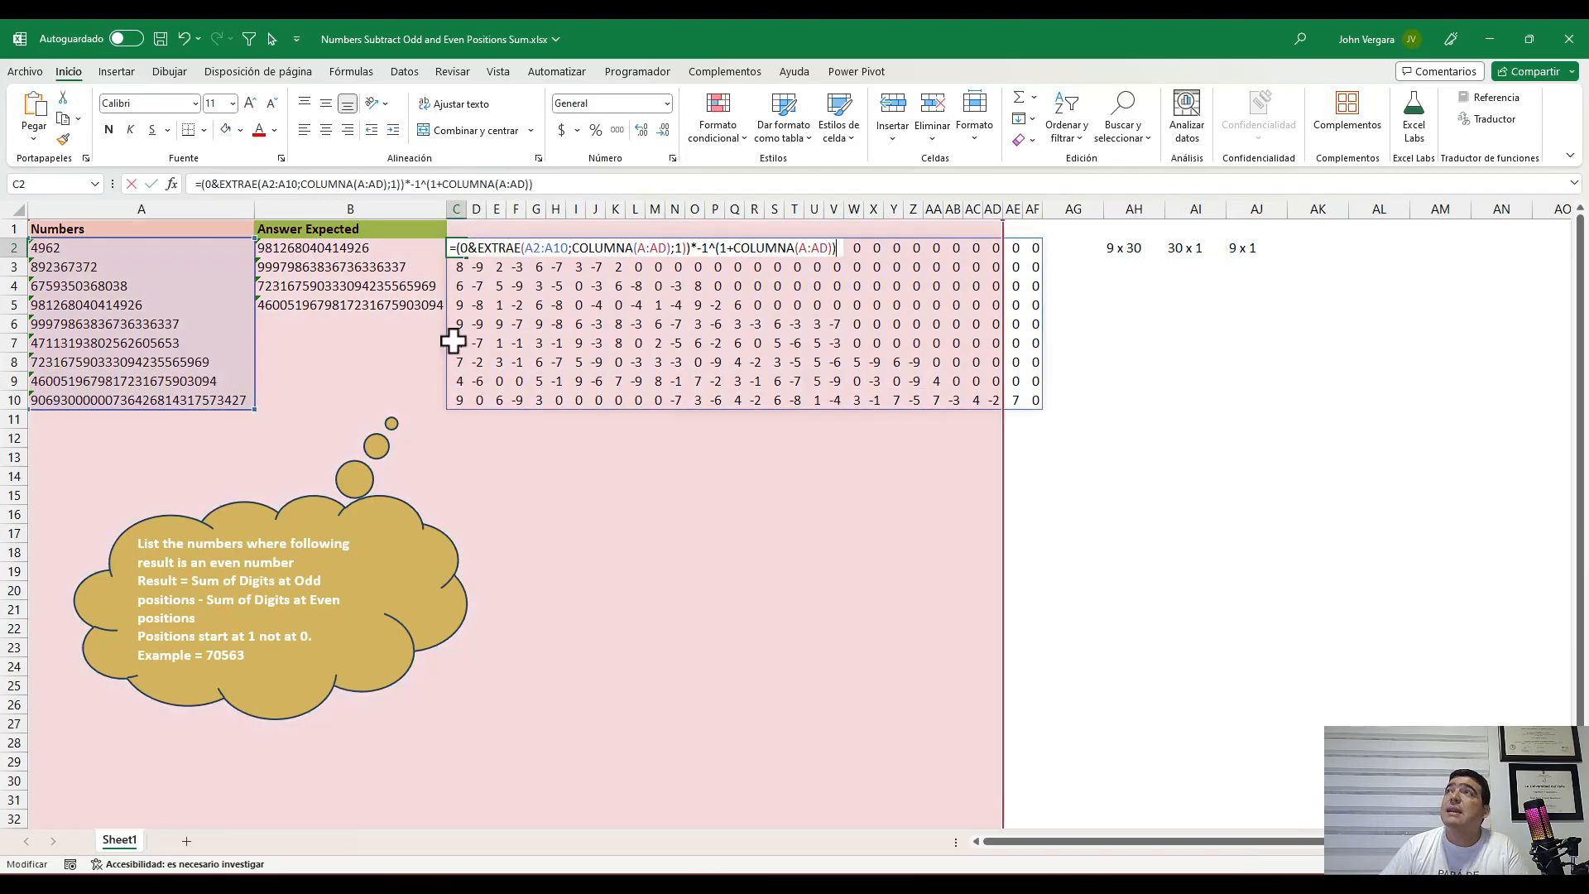
pyautogui.press('F2')
pyautogui.click(453, 249)
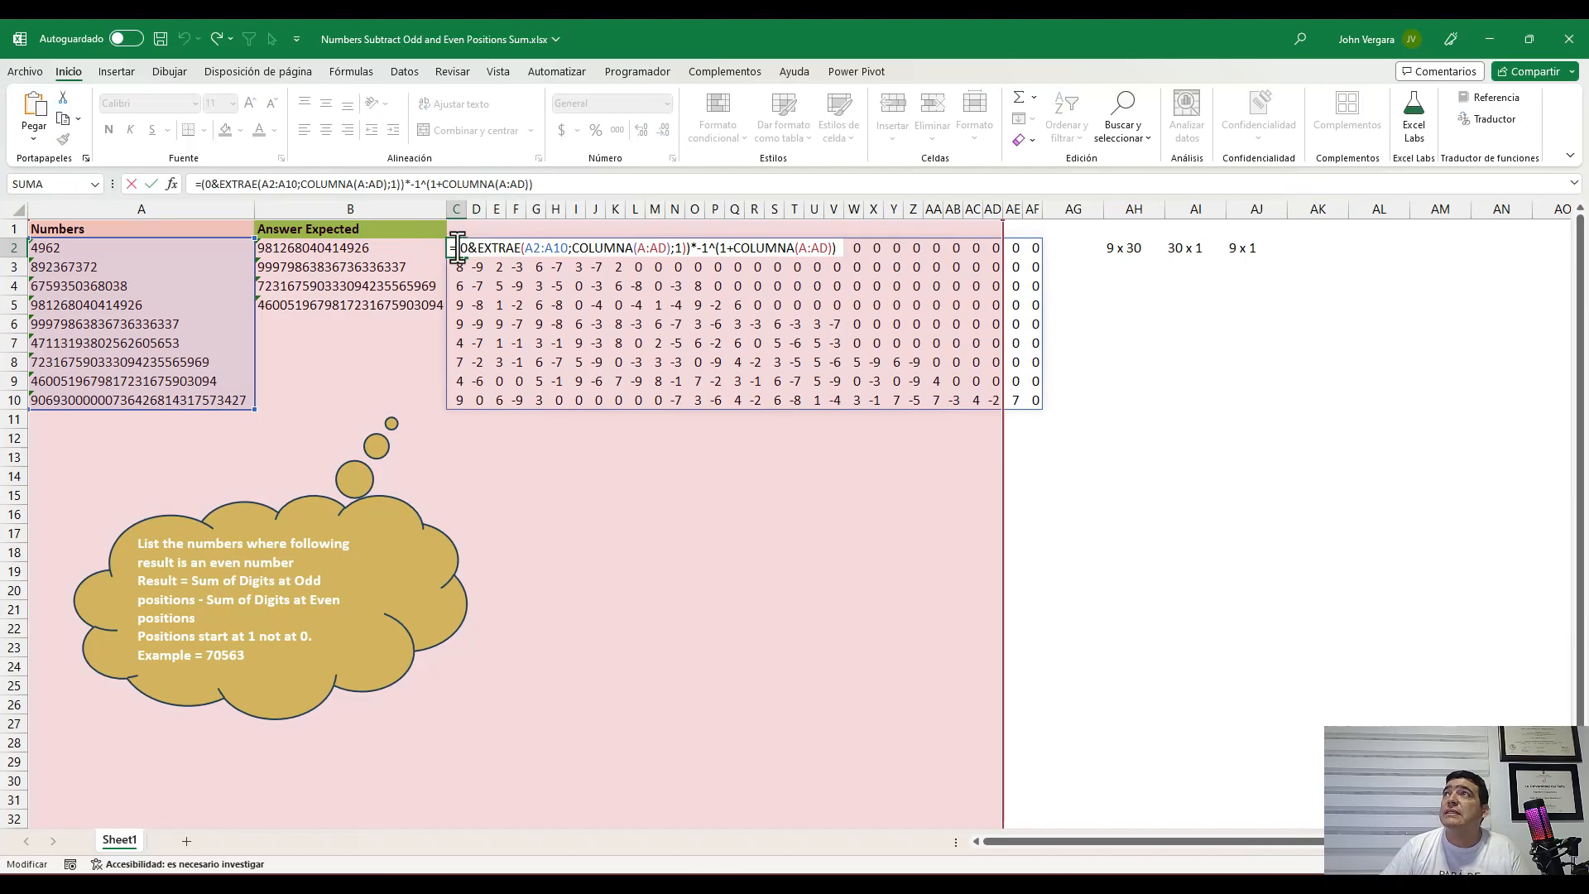
pyautogui.write('mmult(')
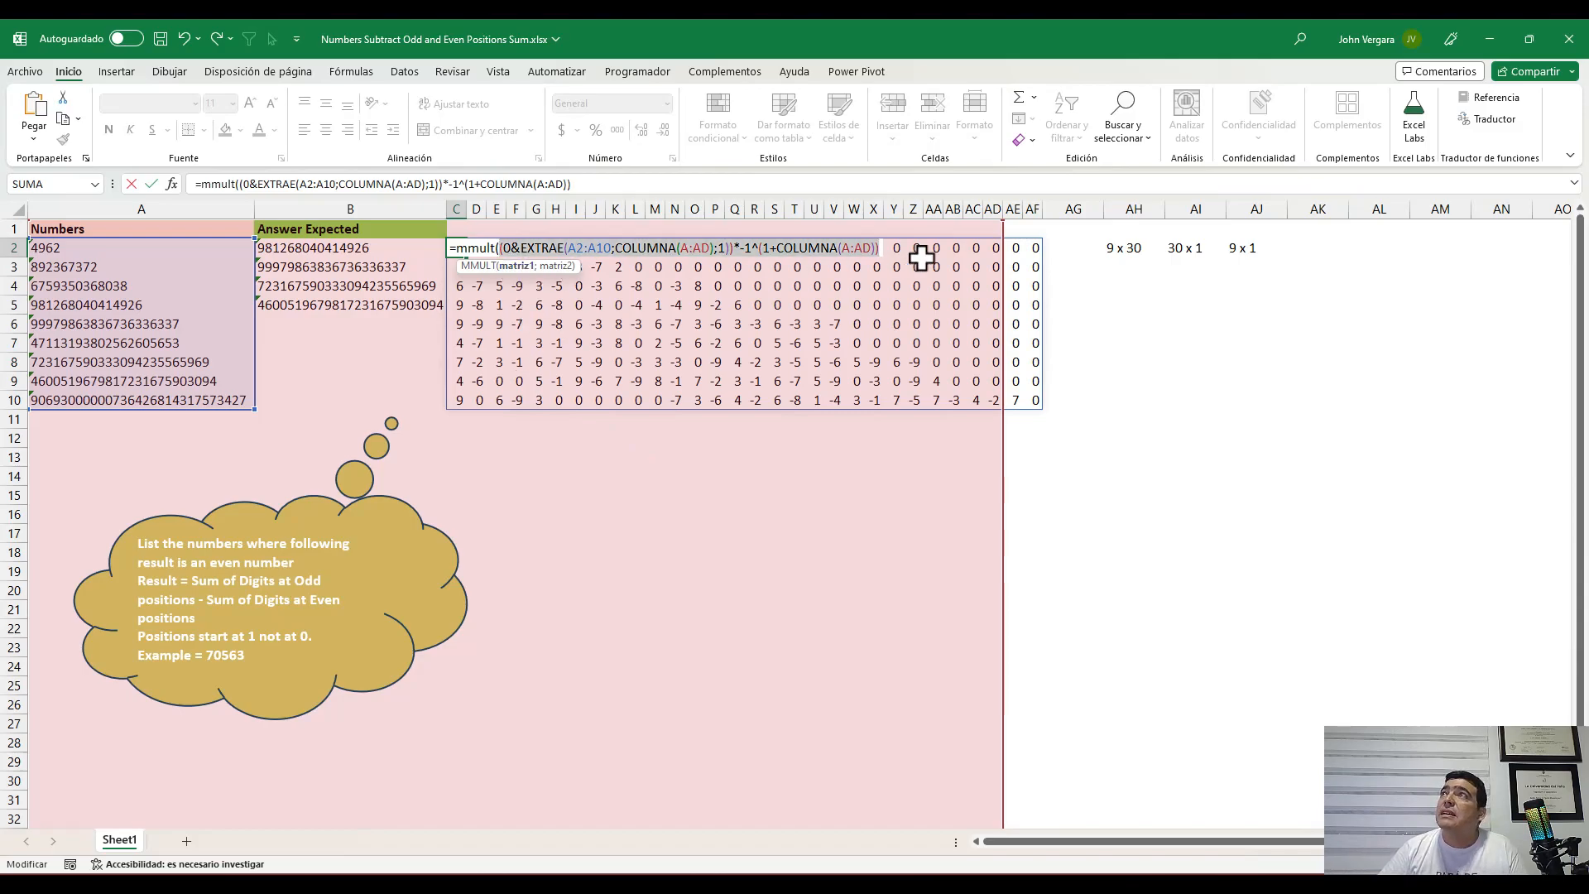
pyautogui.click(881, 248)
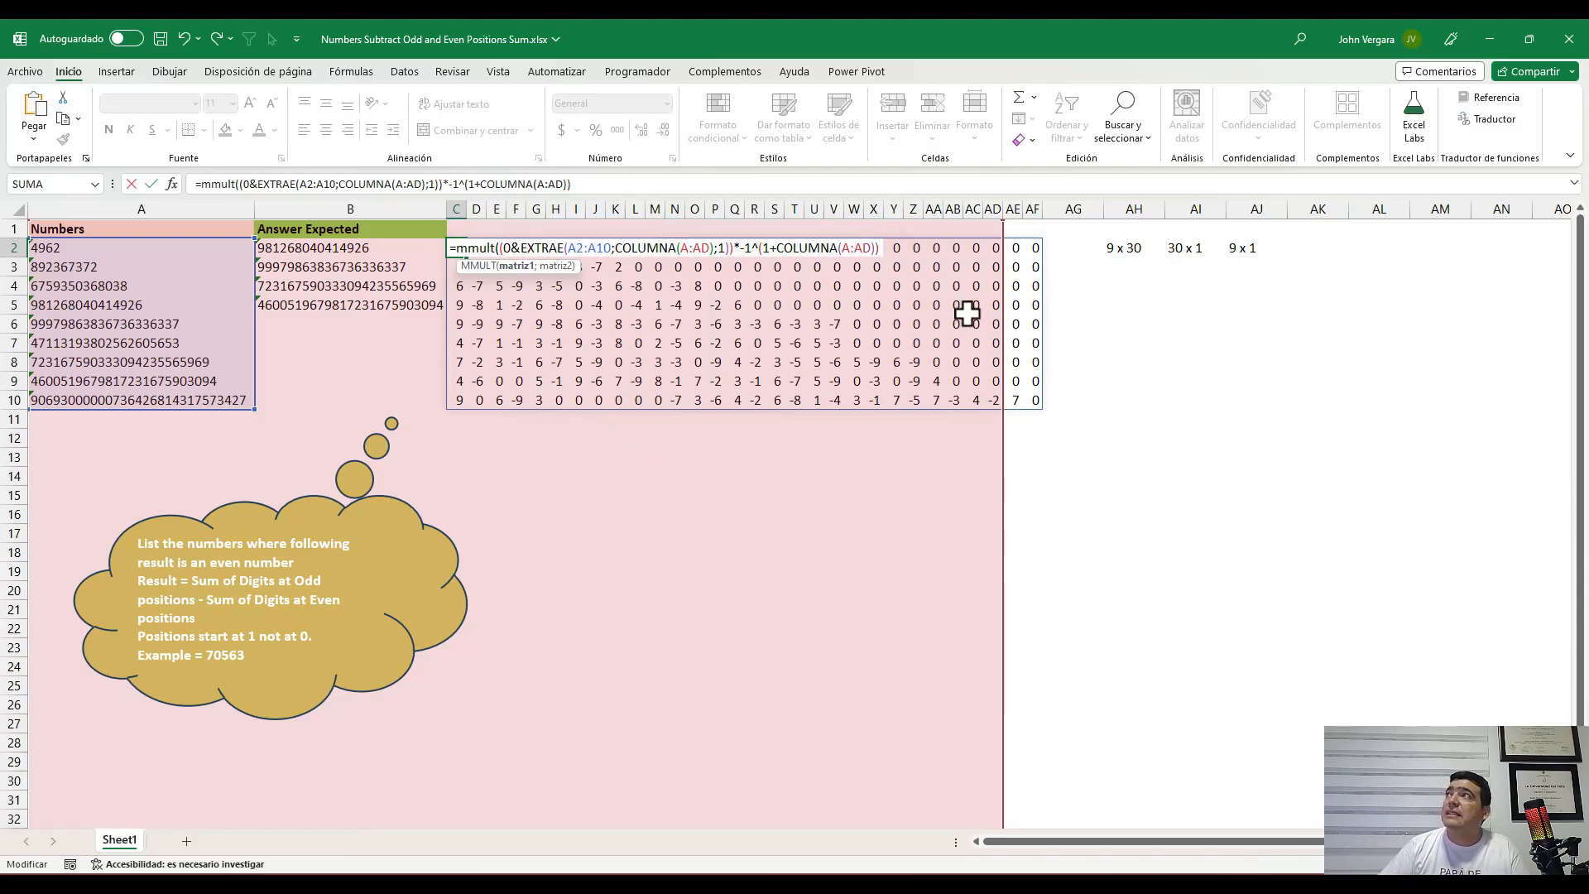
pyautogui.write(';')
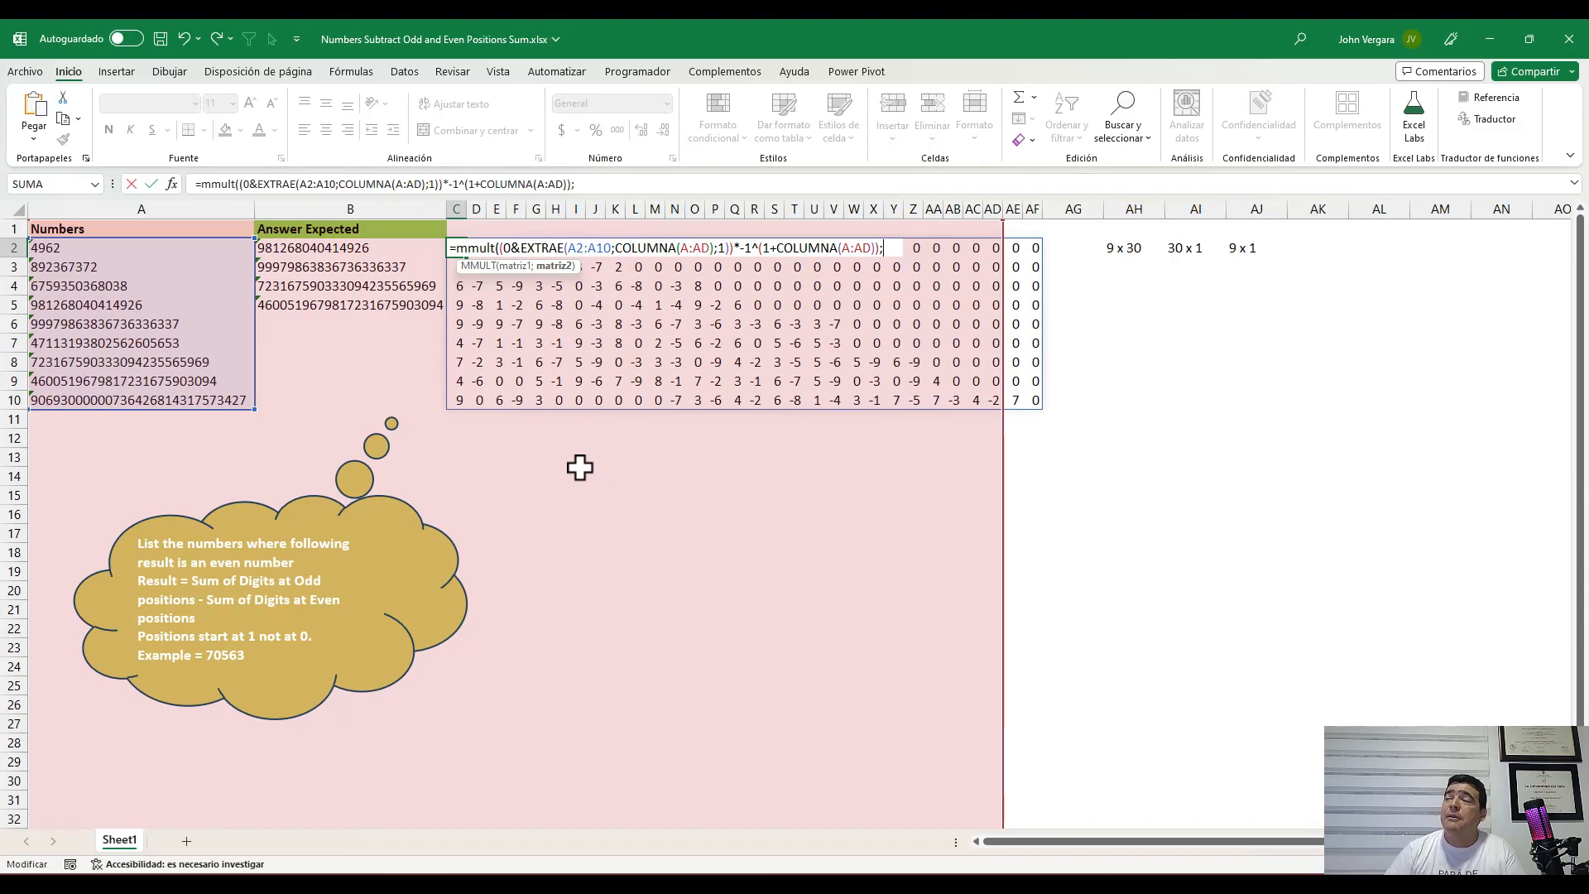
# Add fila(1:30) as MMULT's second matrix, preview its evaluated array and restore the expression
pyautogui.write('fi')
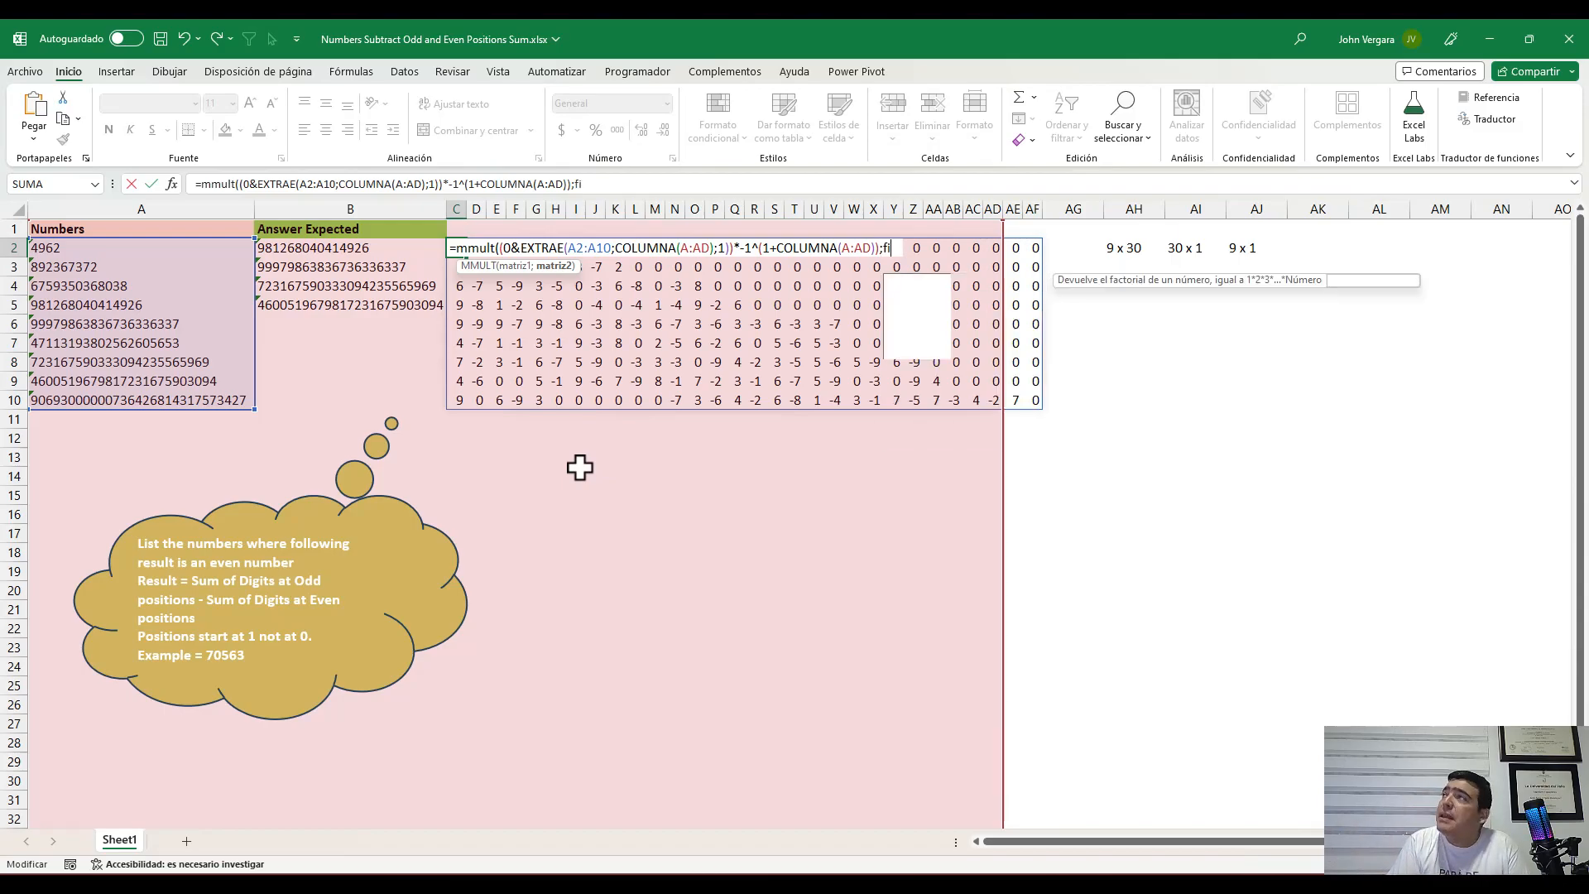
pyautogui.write('la(1:30)')
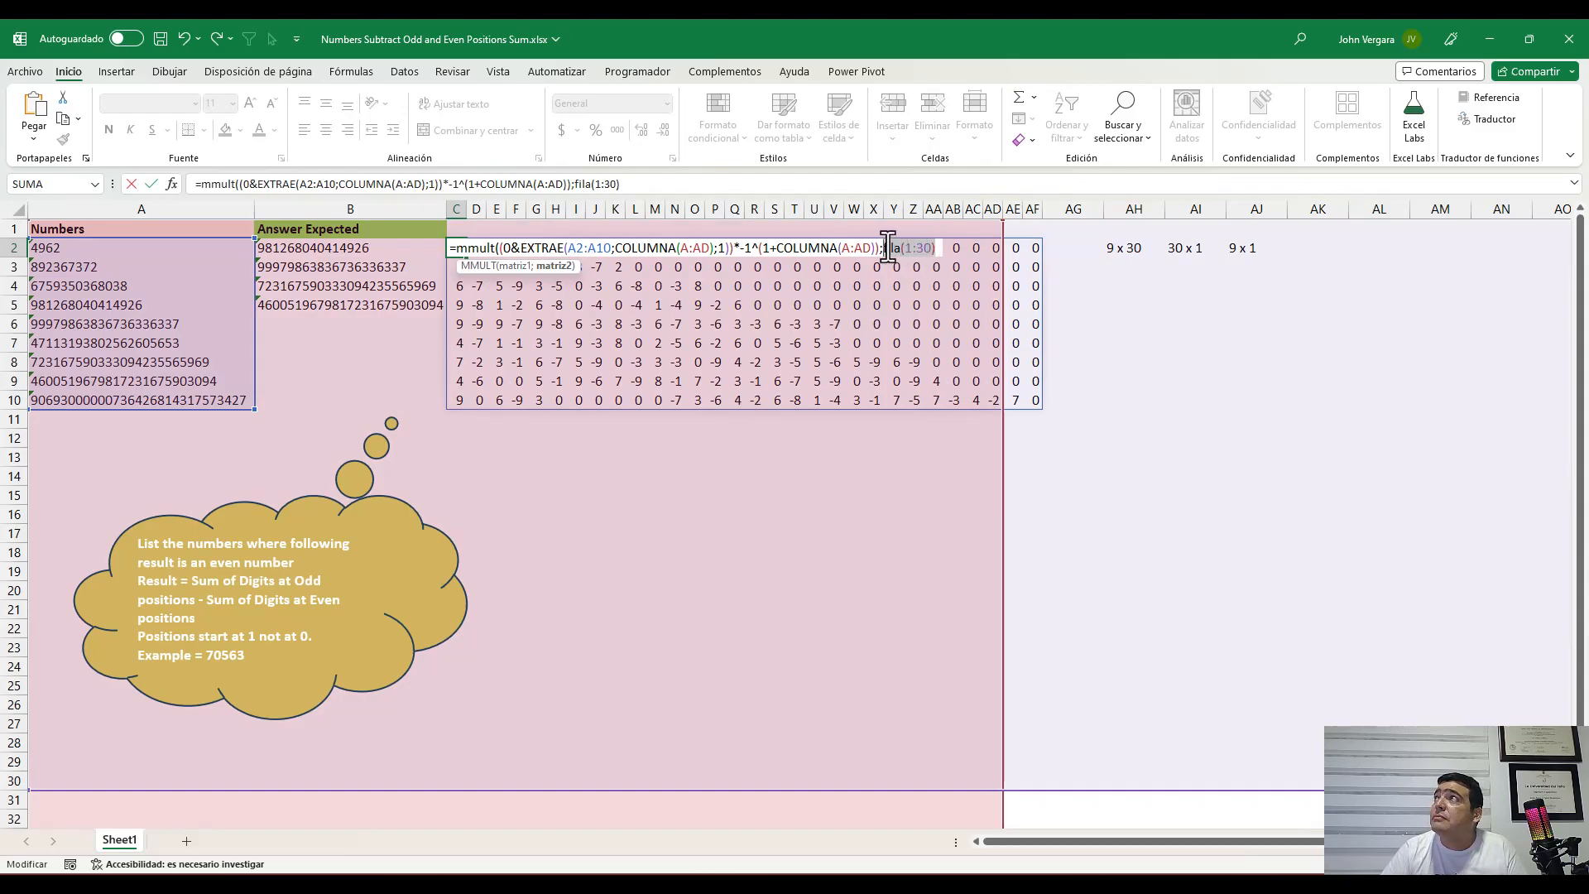
pyautogui.press('F9')
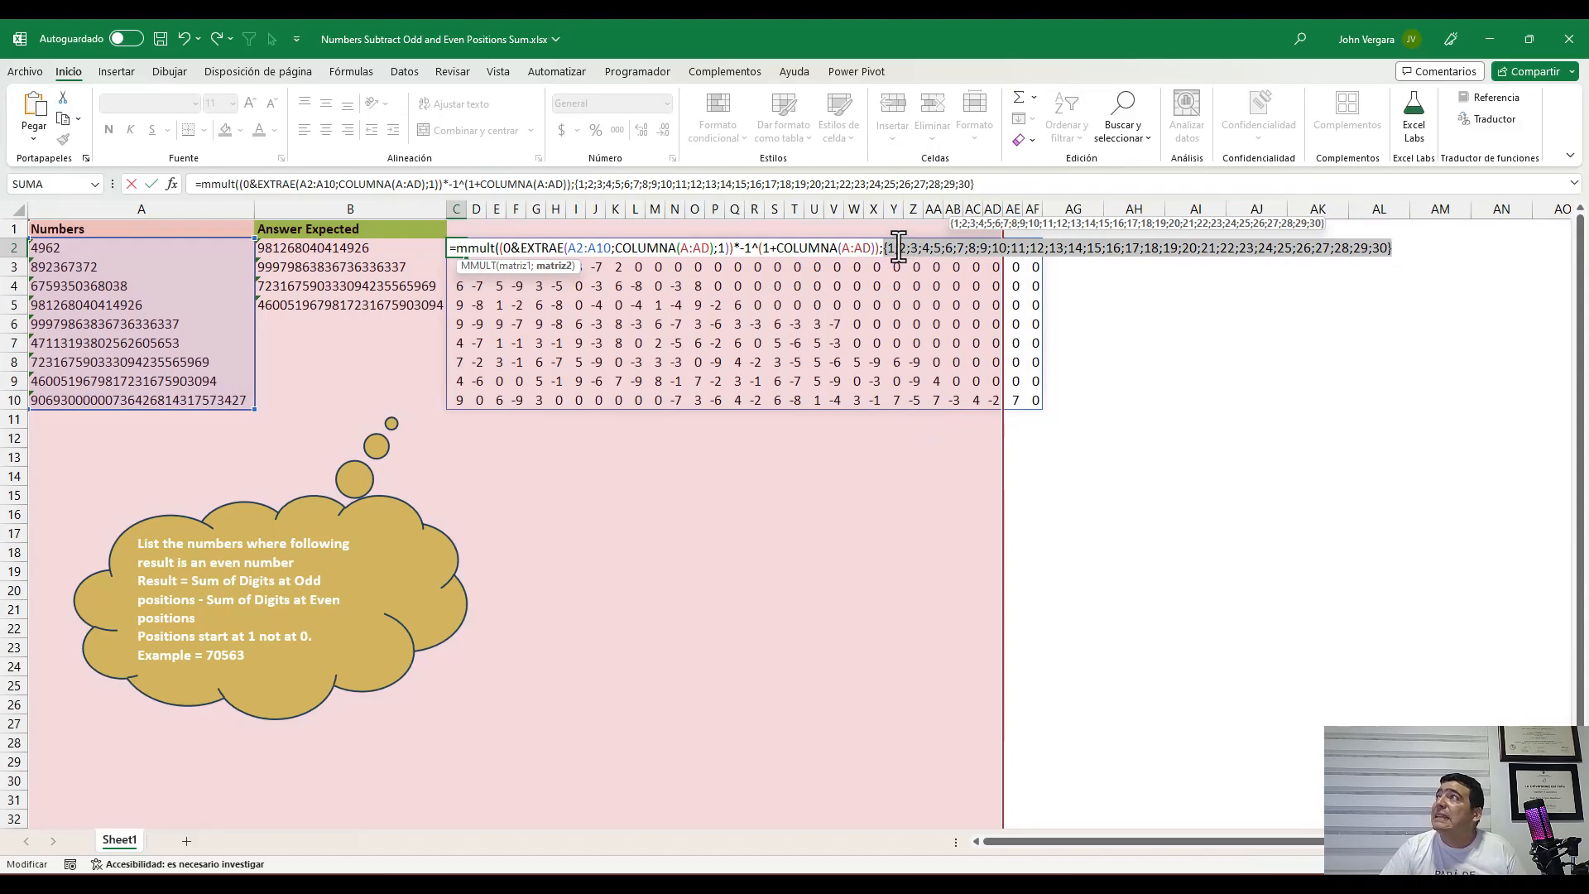
pyautogui.hotkey('ctrl', 'z')
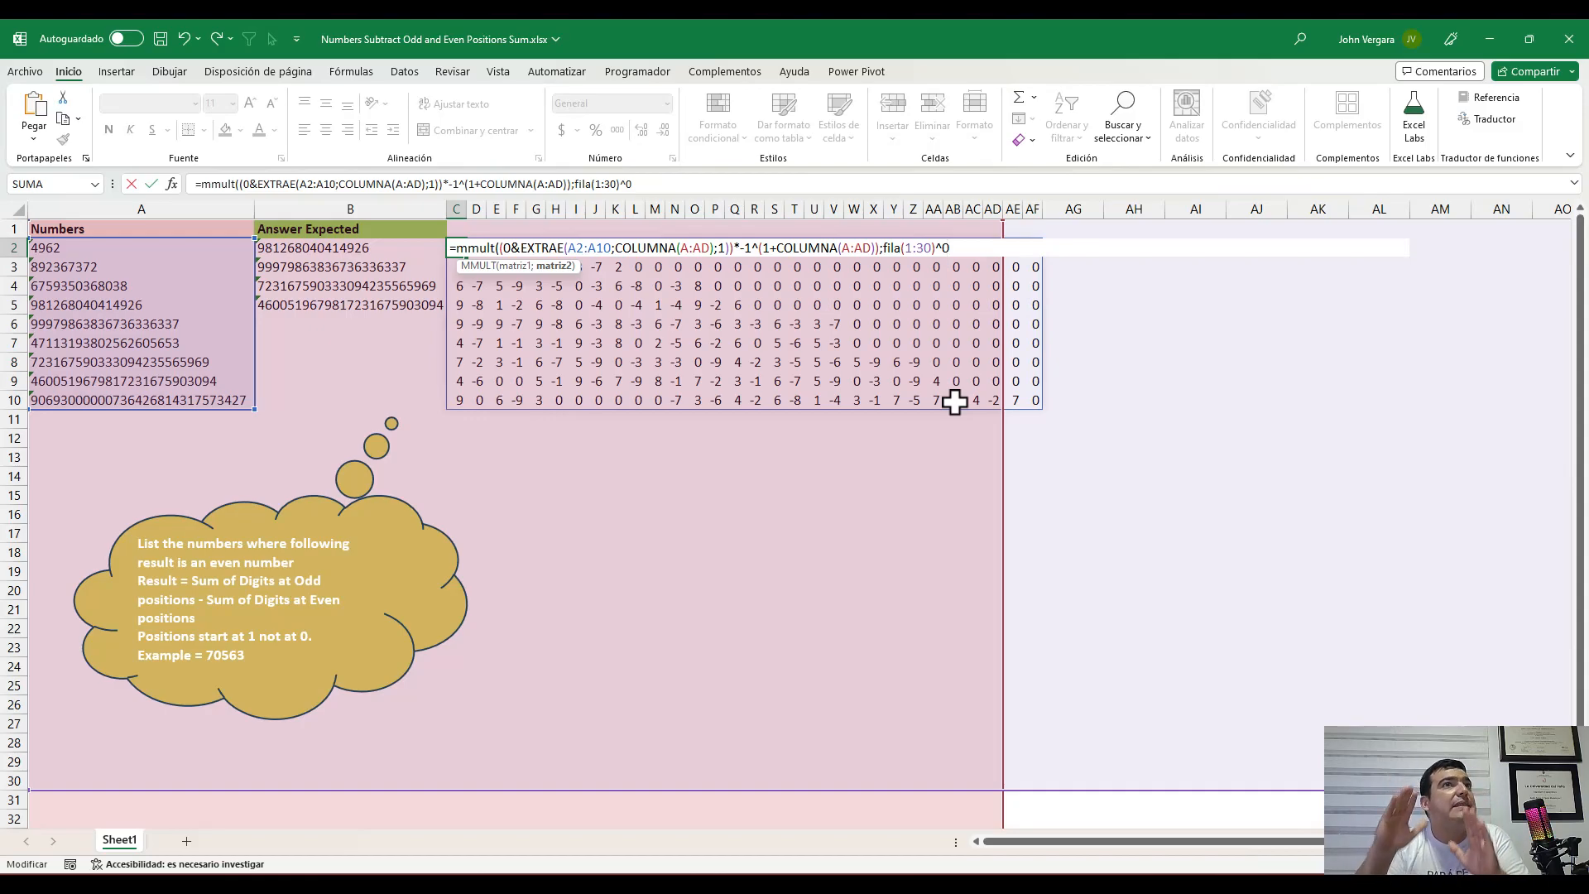
# Raise fila(1:30) to ^0, preview and restore it, commit C2's MMULT formula and widen column C to fit the sums
pyautogui.click(899, 248)
pyautogui.hotkey('ctrl', 'Left')
pyautogui.hotkey('shift', 'End')
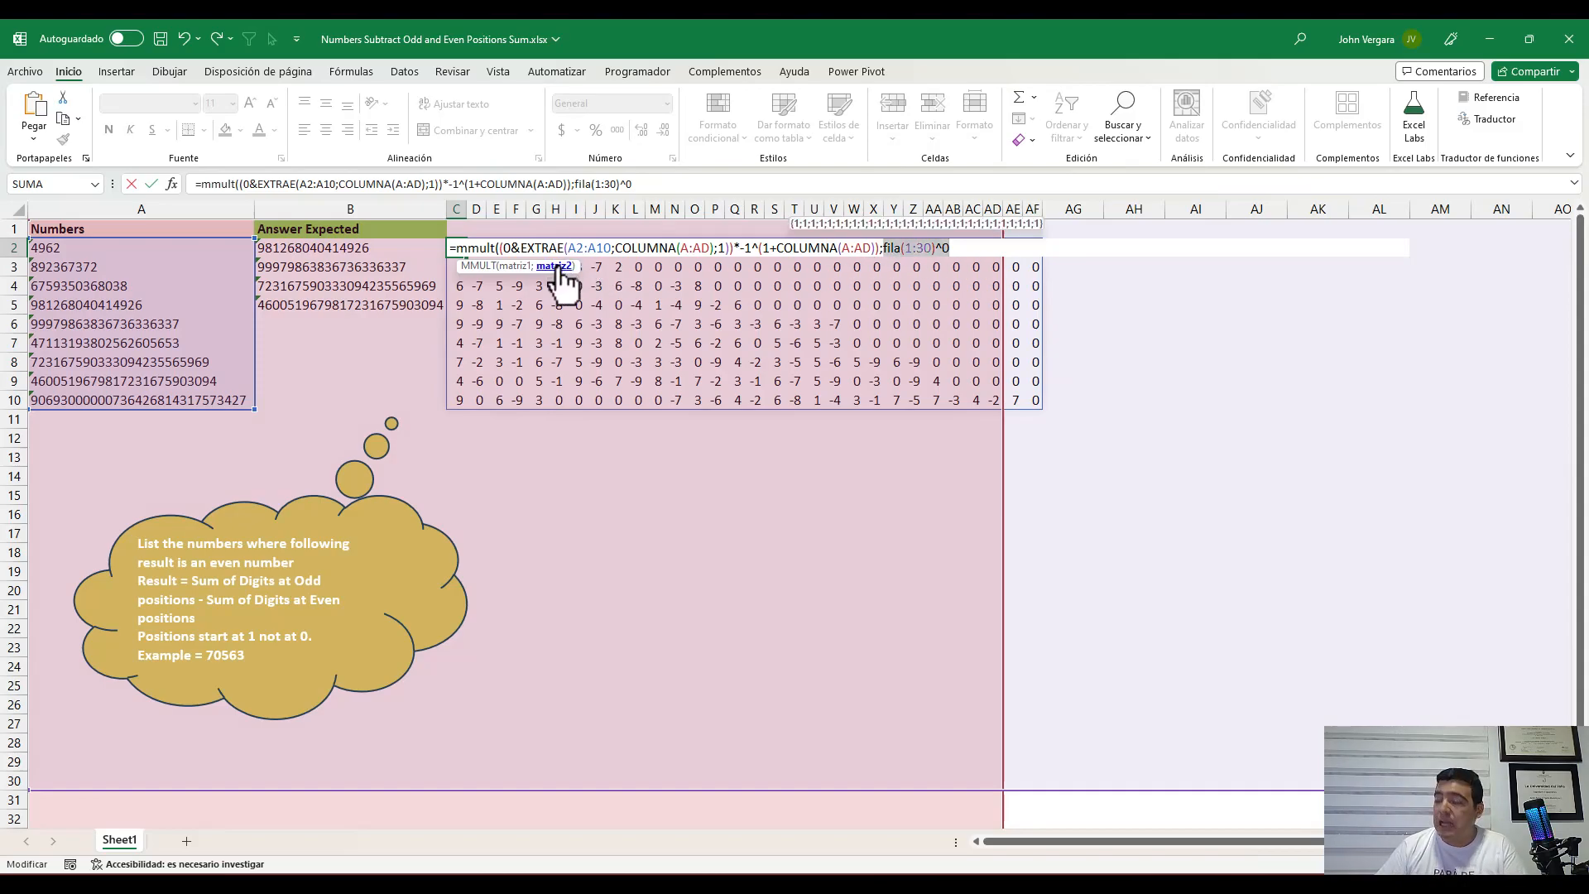
pyautogui.press('F9')
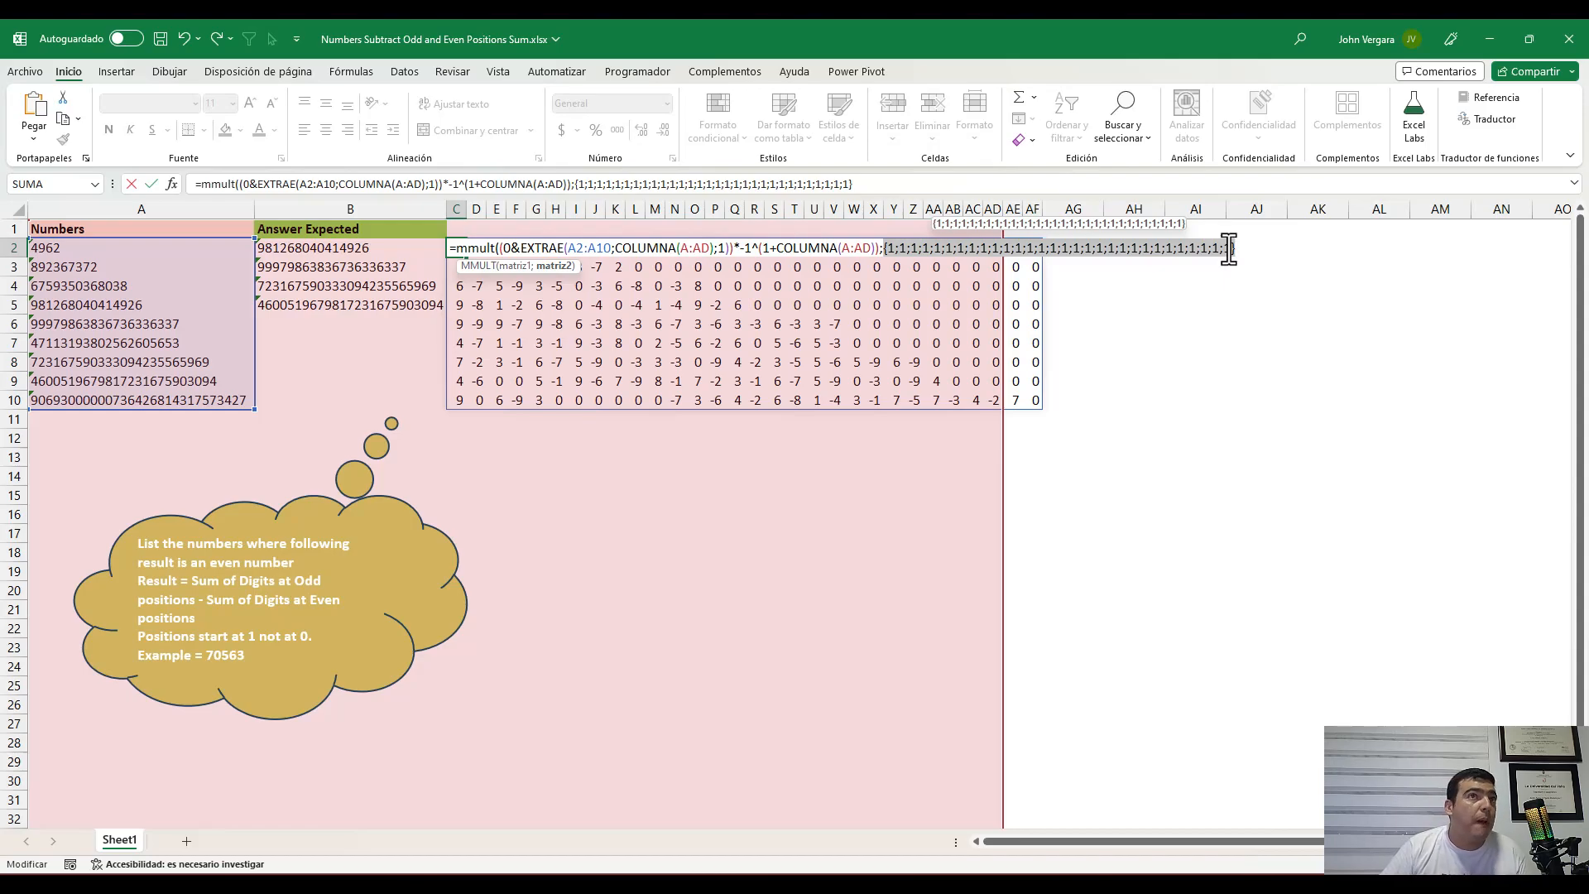
pyautogui.hotkey('ctrl', 'z')
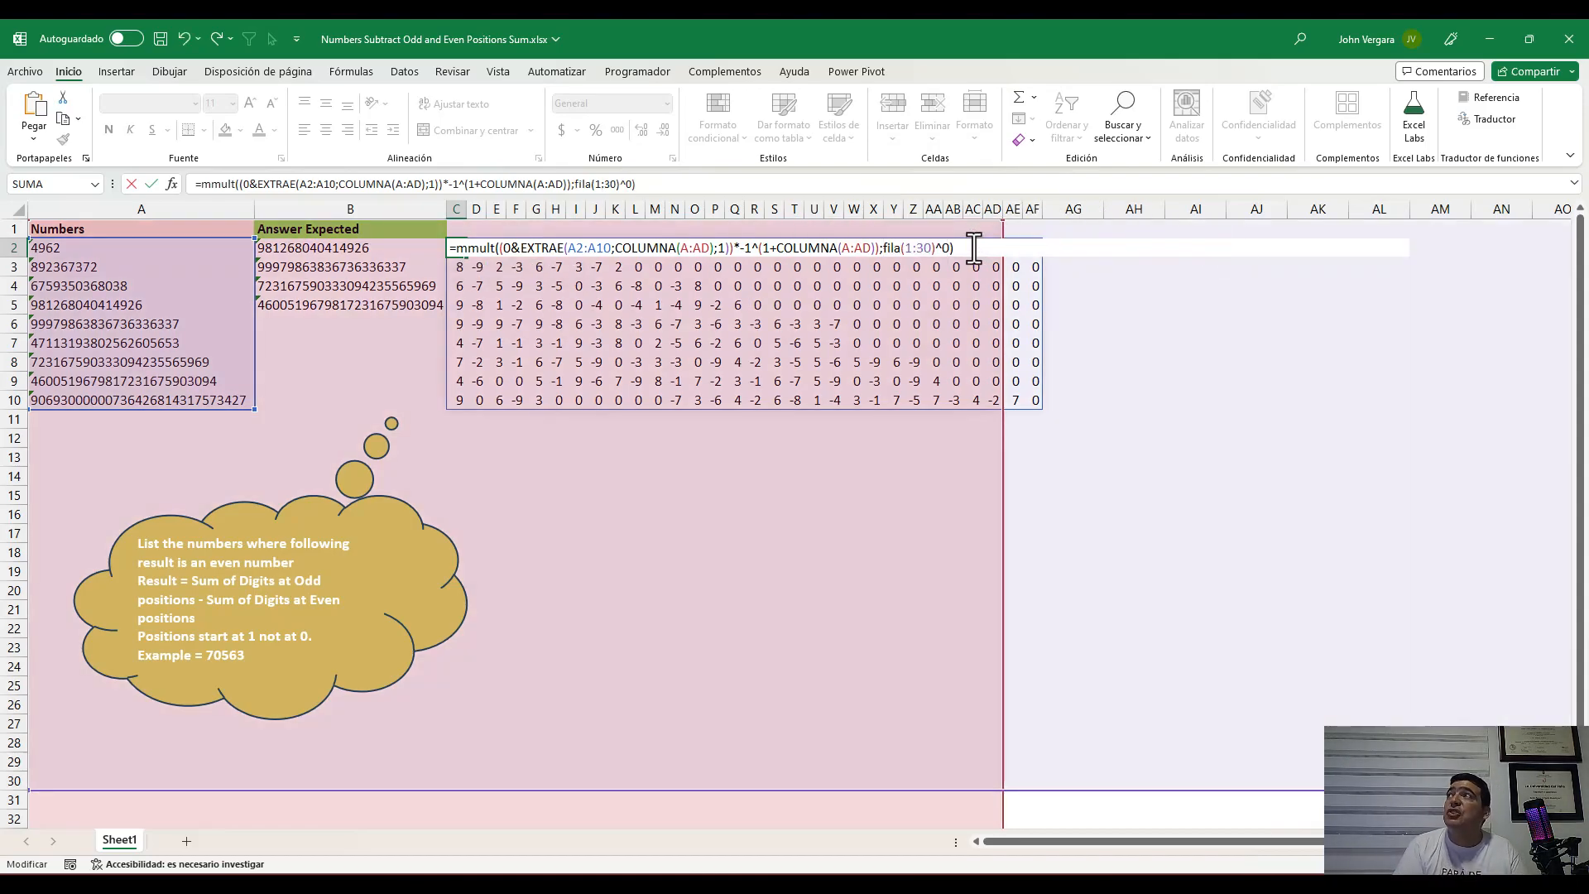
pyautogui.press('Return')
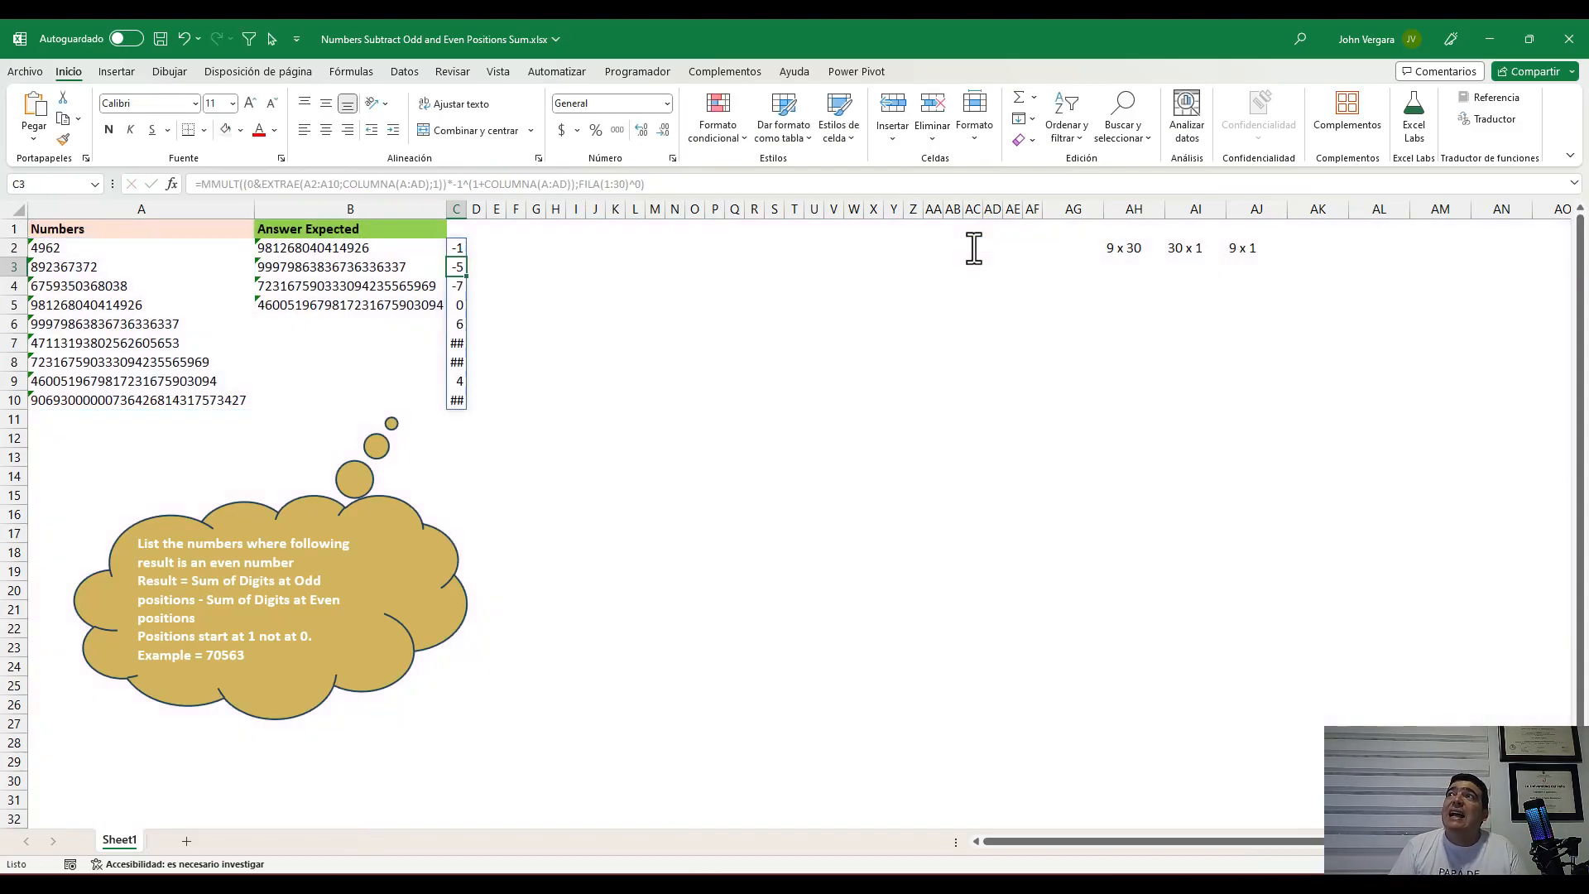
pyautogui.moveTo(468, 214); pyautogui.dragTo(478, 213)
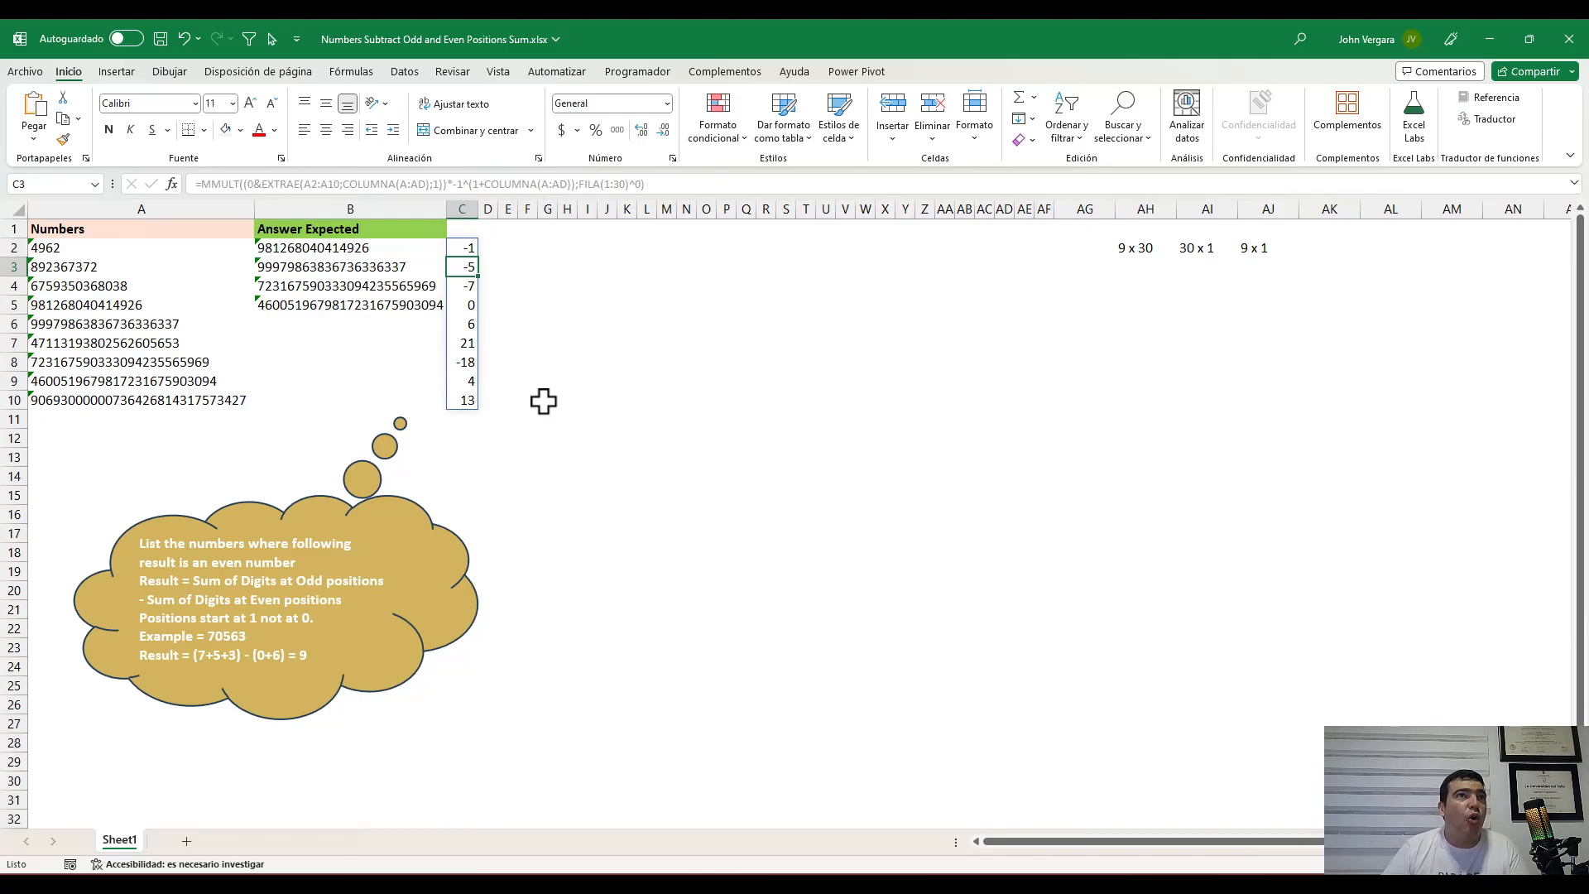
# Preview the evaluated result of C2's whole MMULT formula, restore the expression and leave the cell without changes
pyautogui.click(462, 248)
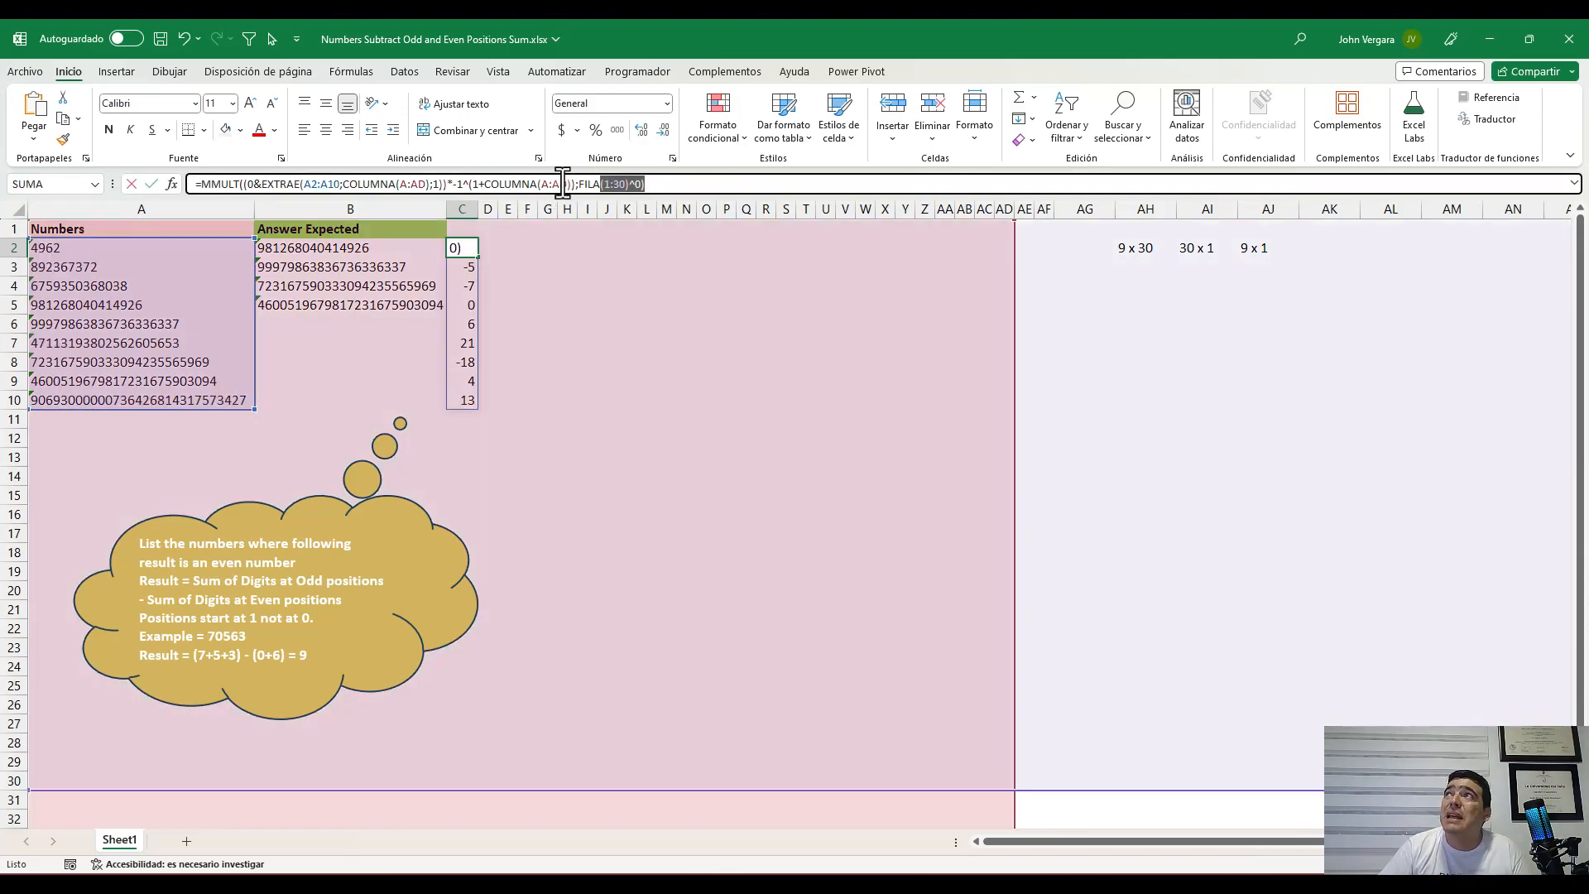
pyautogui.moveTo(695, 183); pyautogui.dragTo(196, 183)
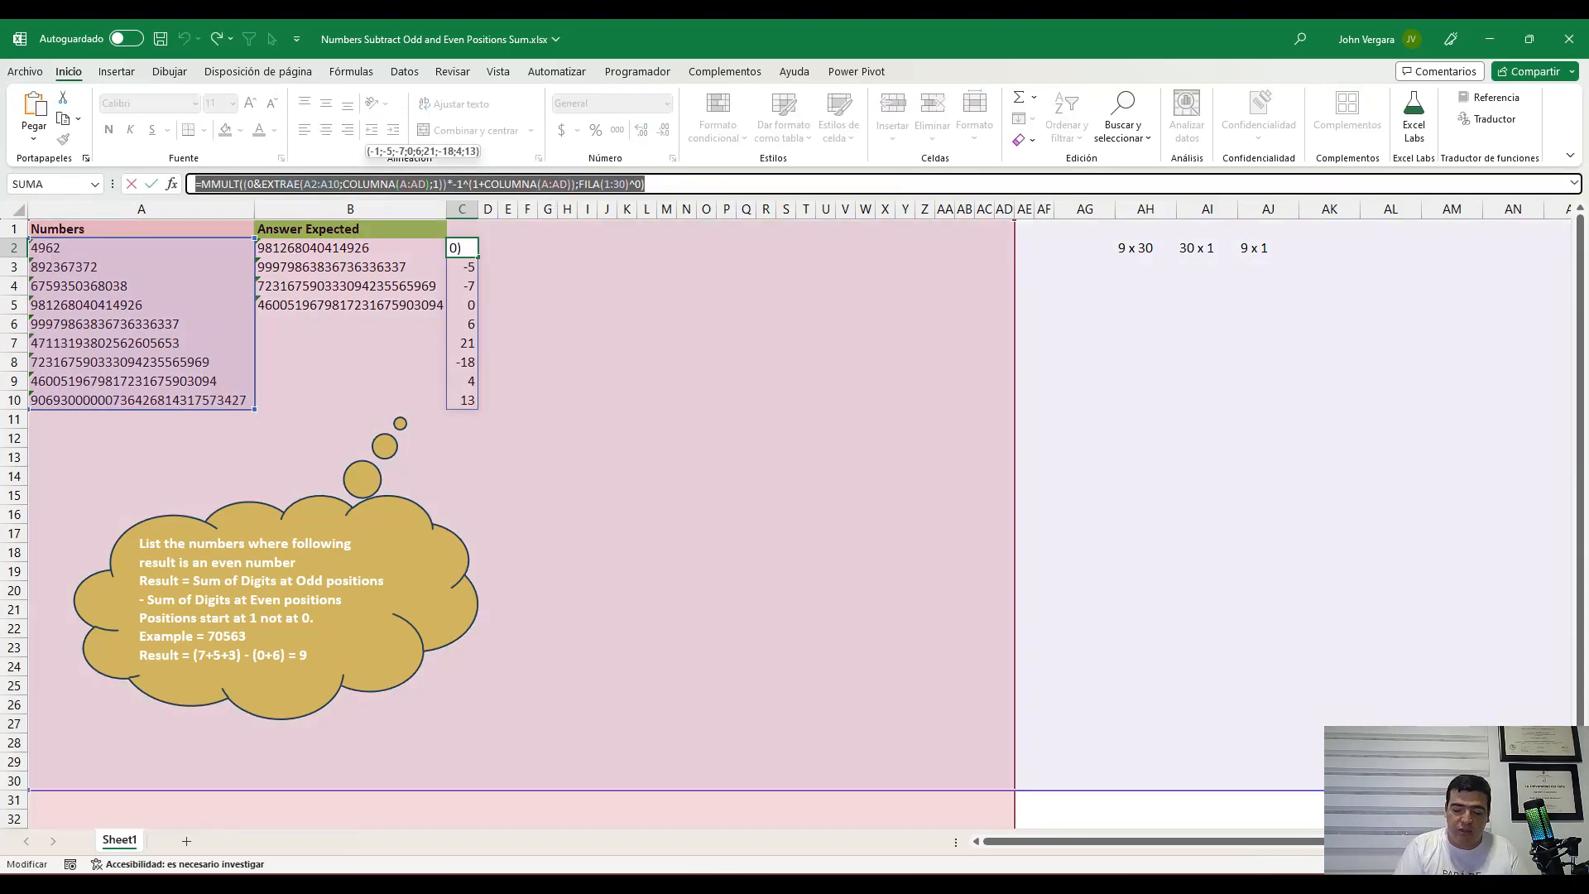
pyautogui.press('F9')
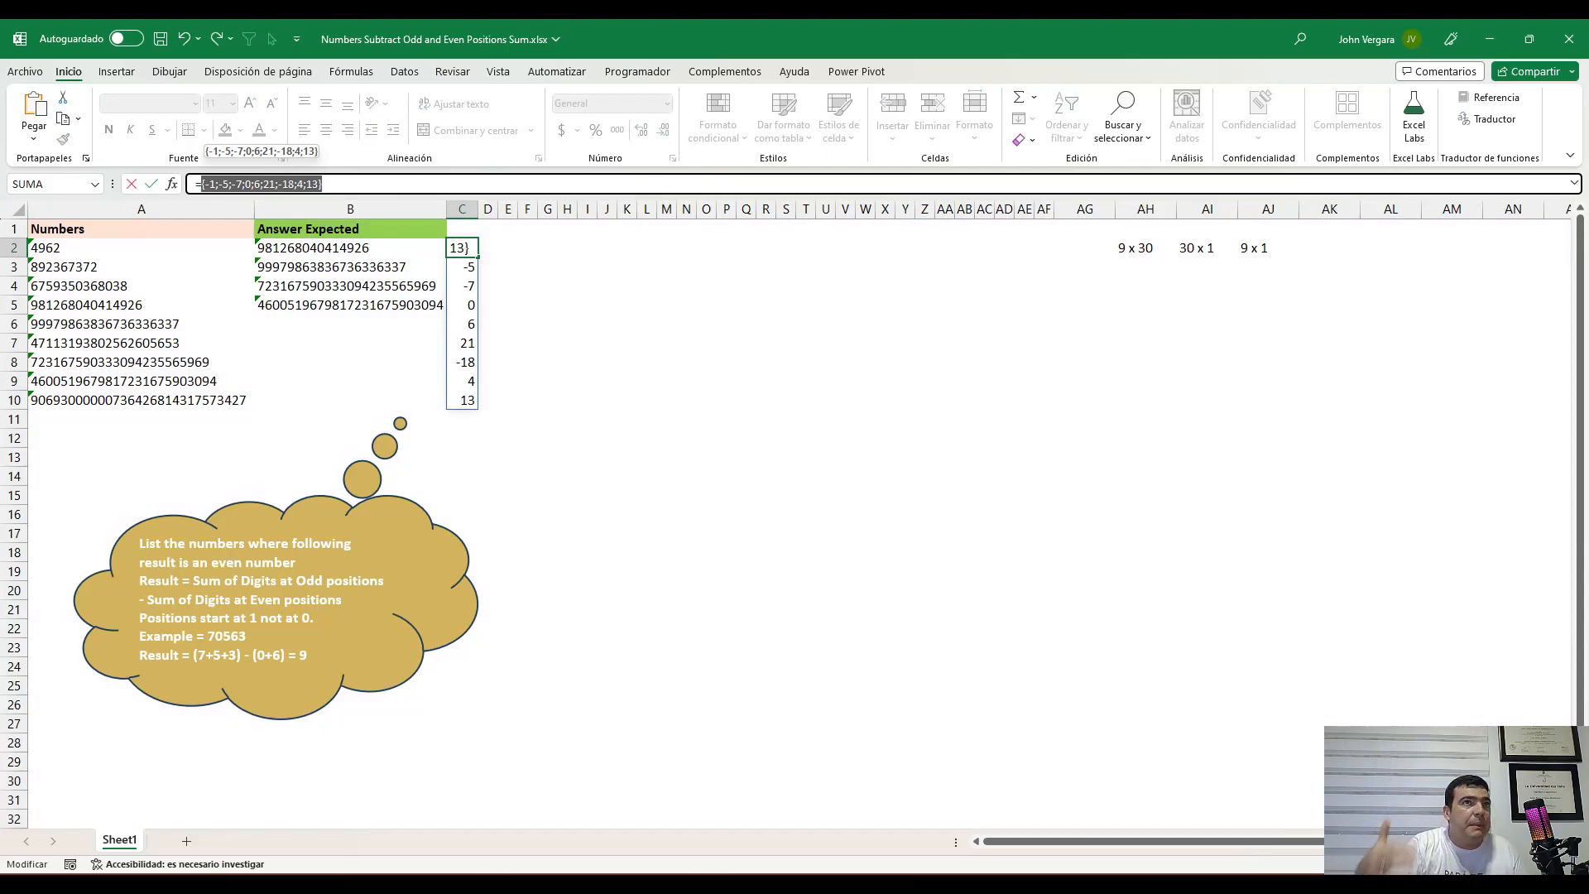
pyautogui.hotkey('ctrl', 'z')
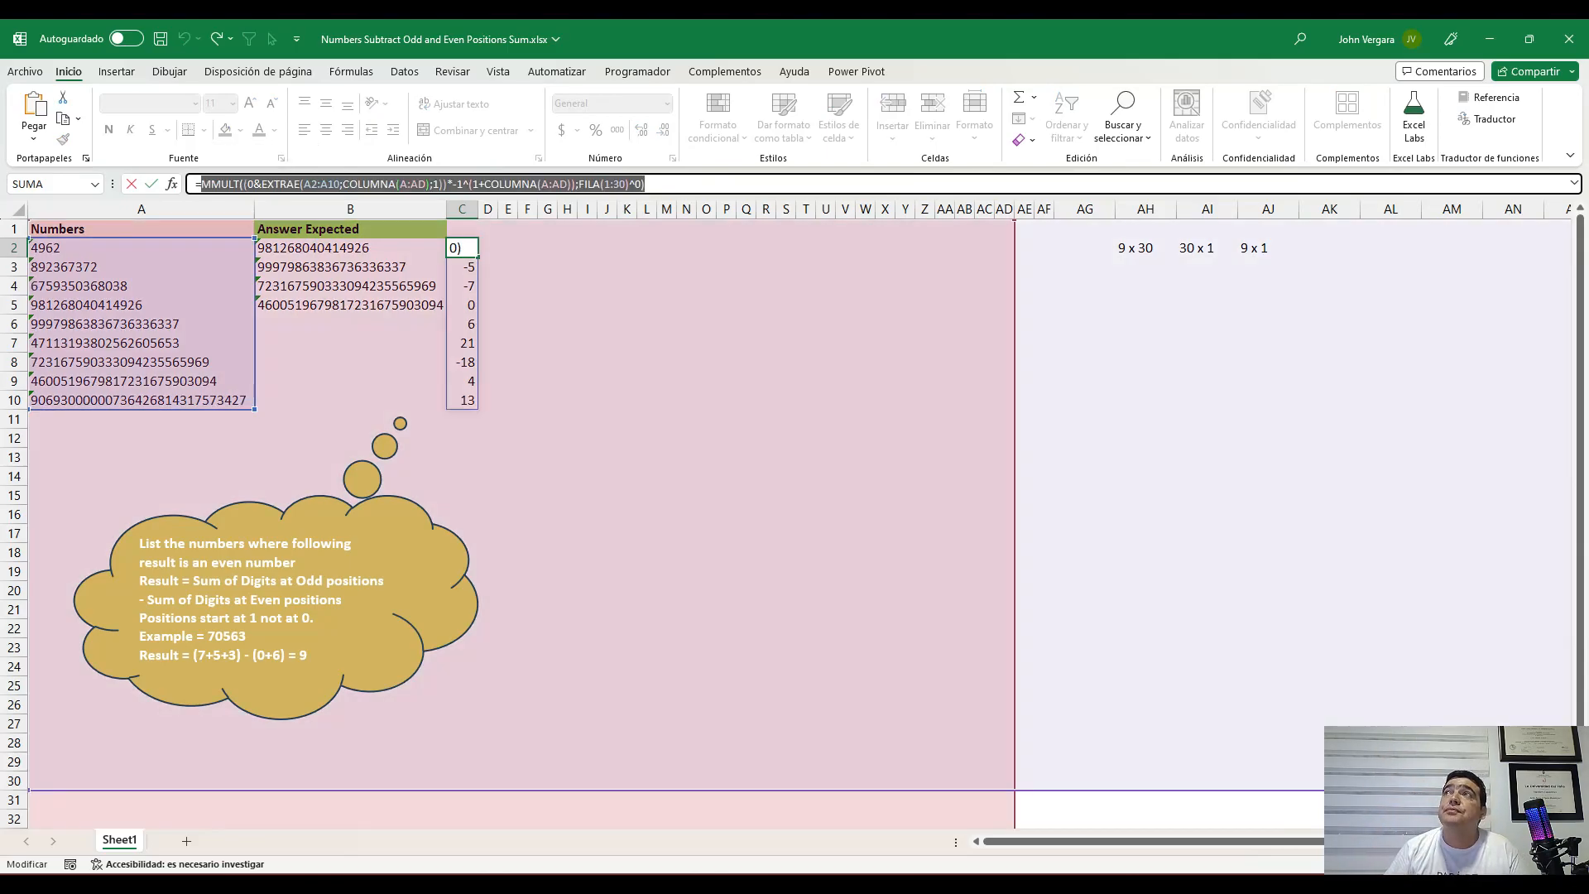
pyautogui.click(654, 183)
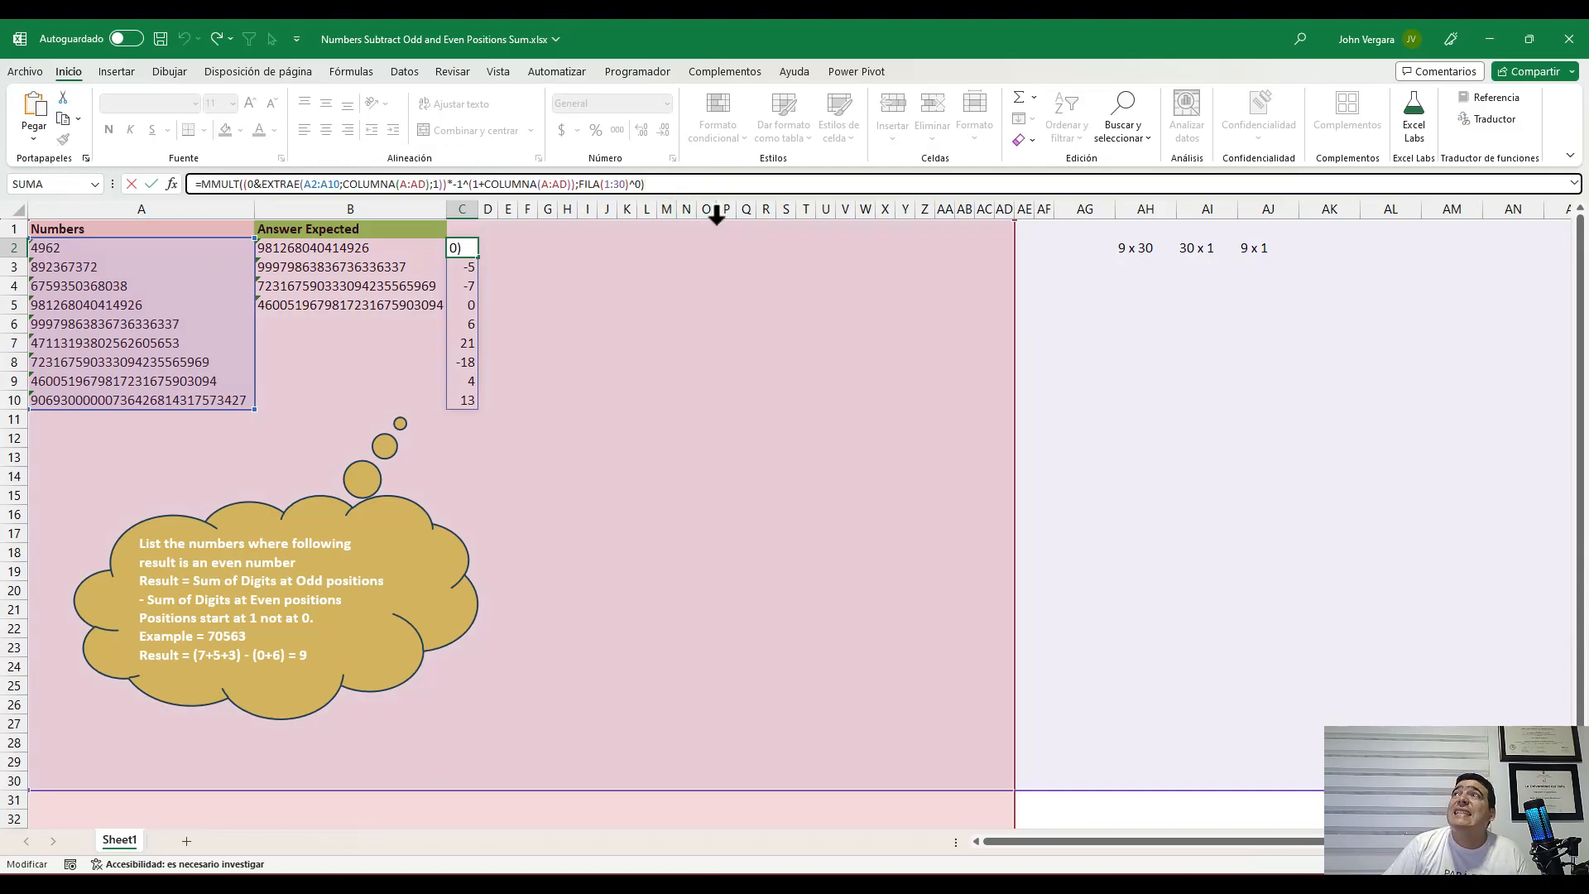
pyautogui.press('Escape')
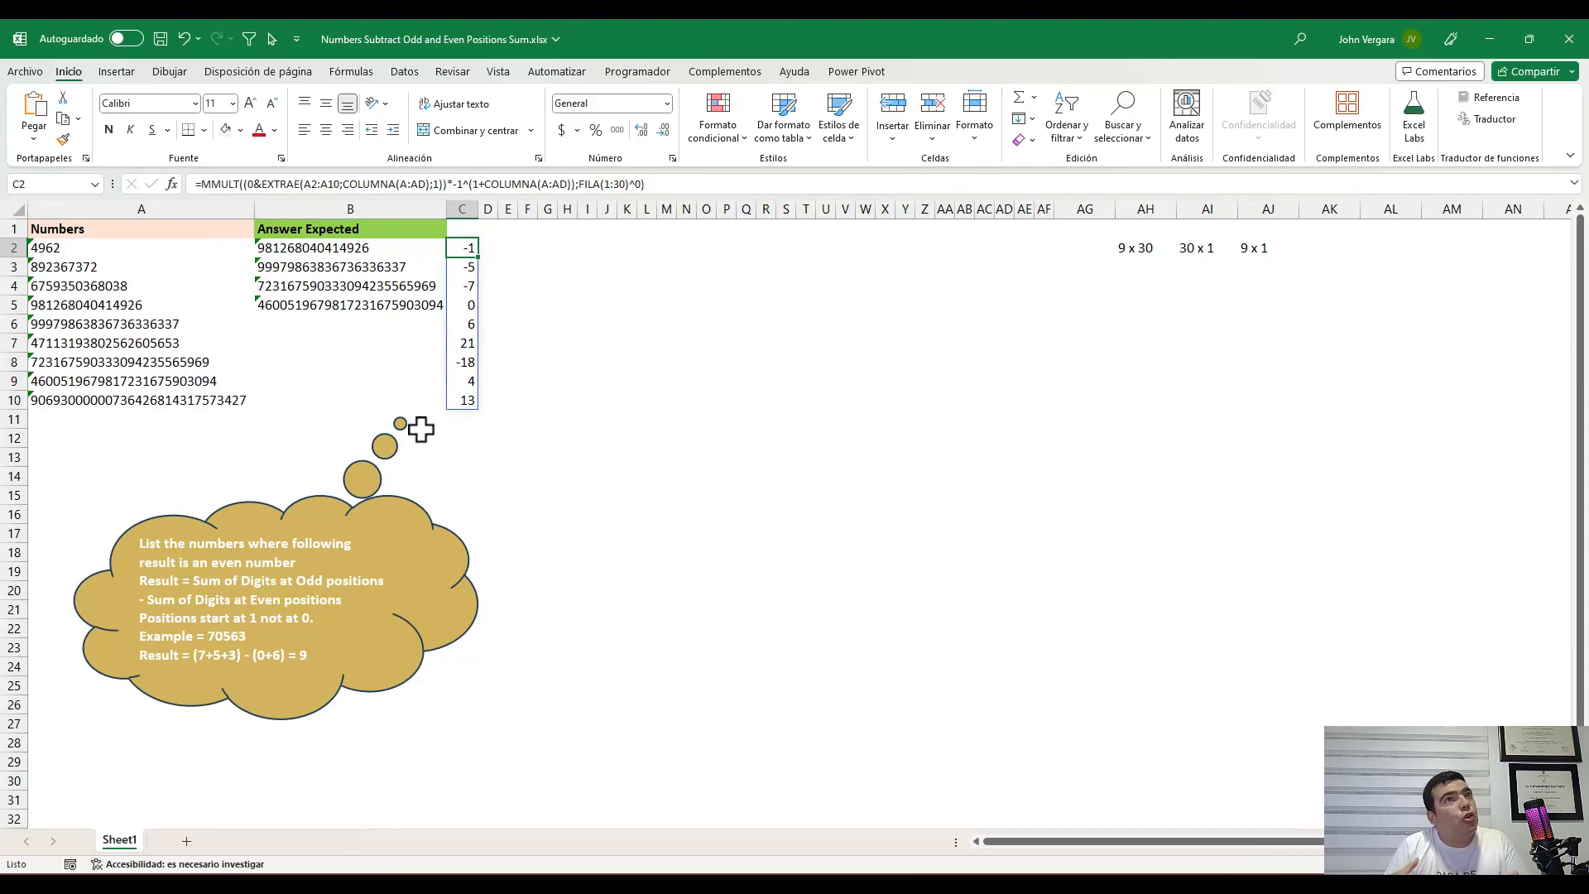
# Wrap the MMULT expression in C2 in the ES.PAR function to test whether each row's sum is even
pyautogui.click(207, 190)
pyautogui.write('es.')
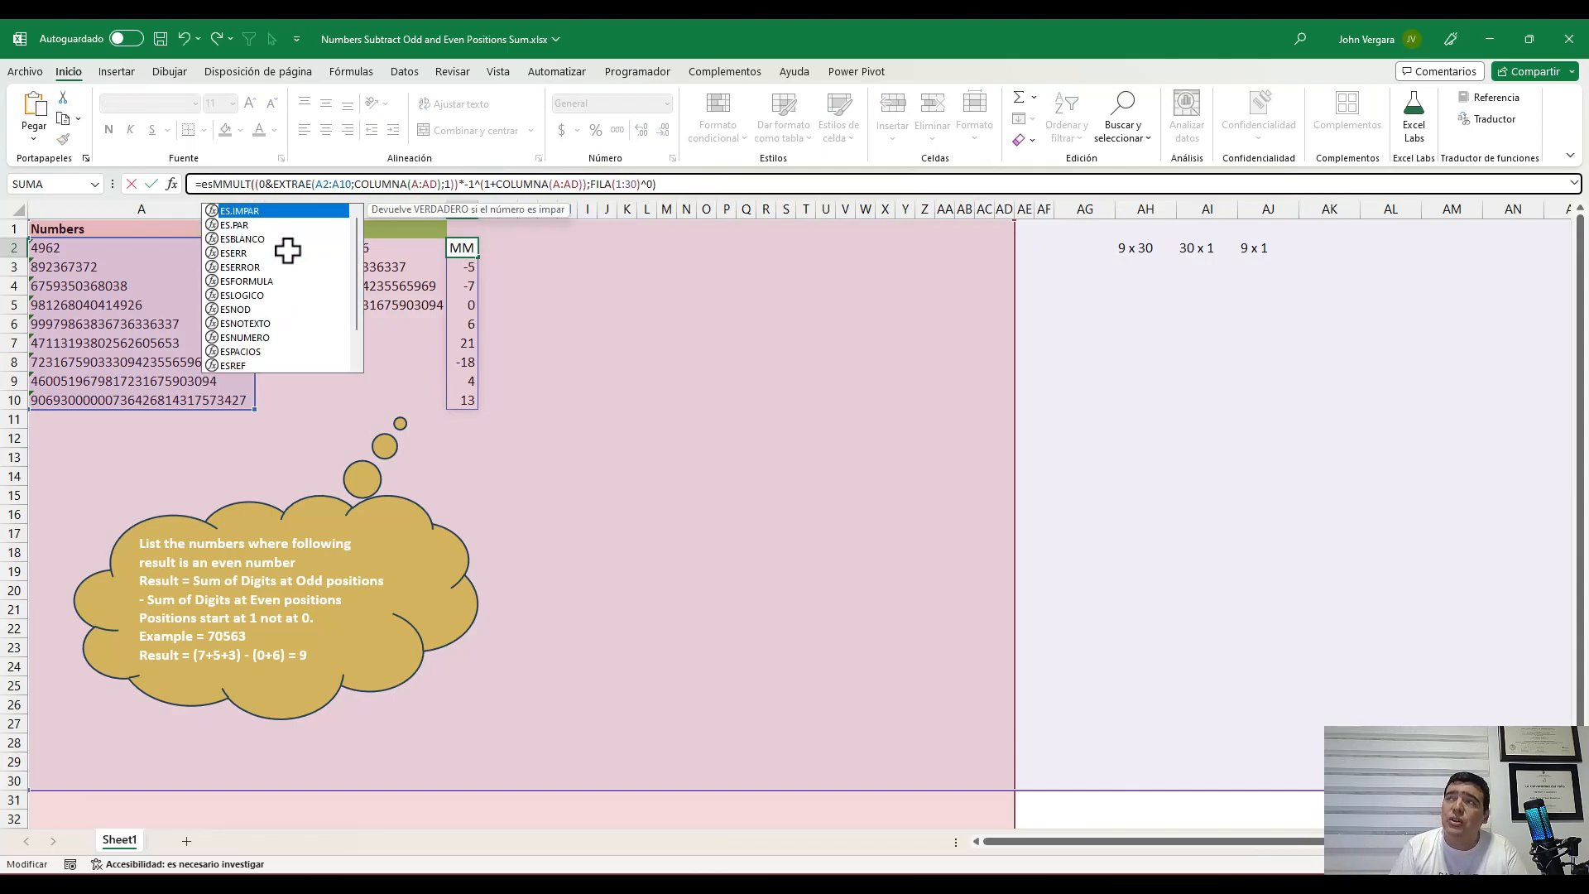
pyautogui.press('Down')
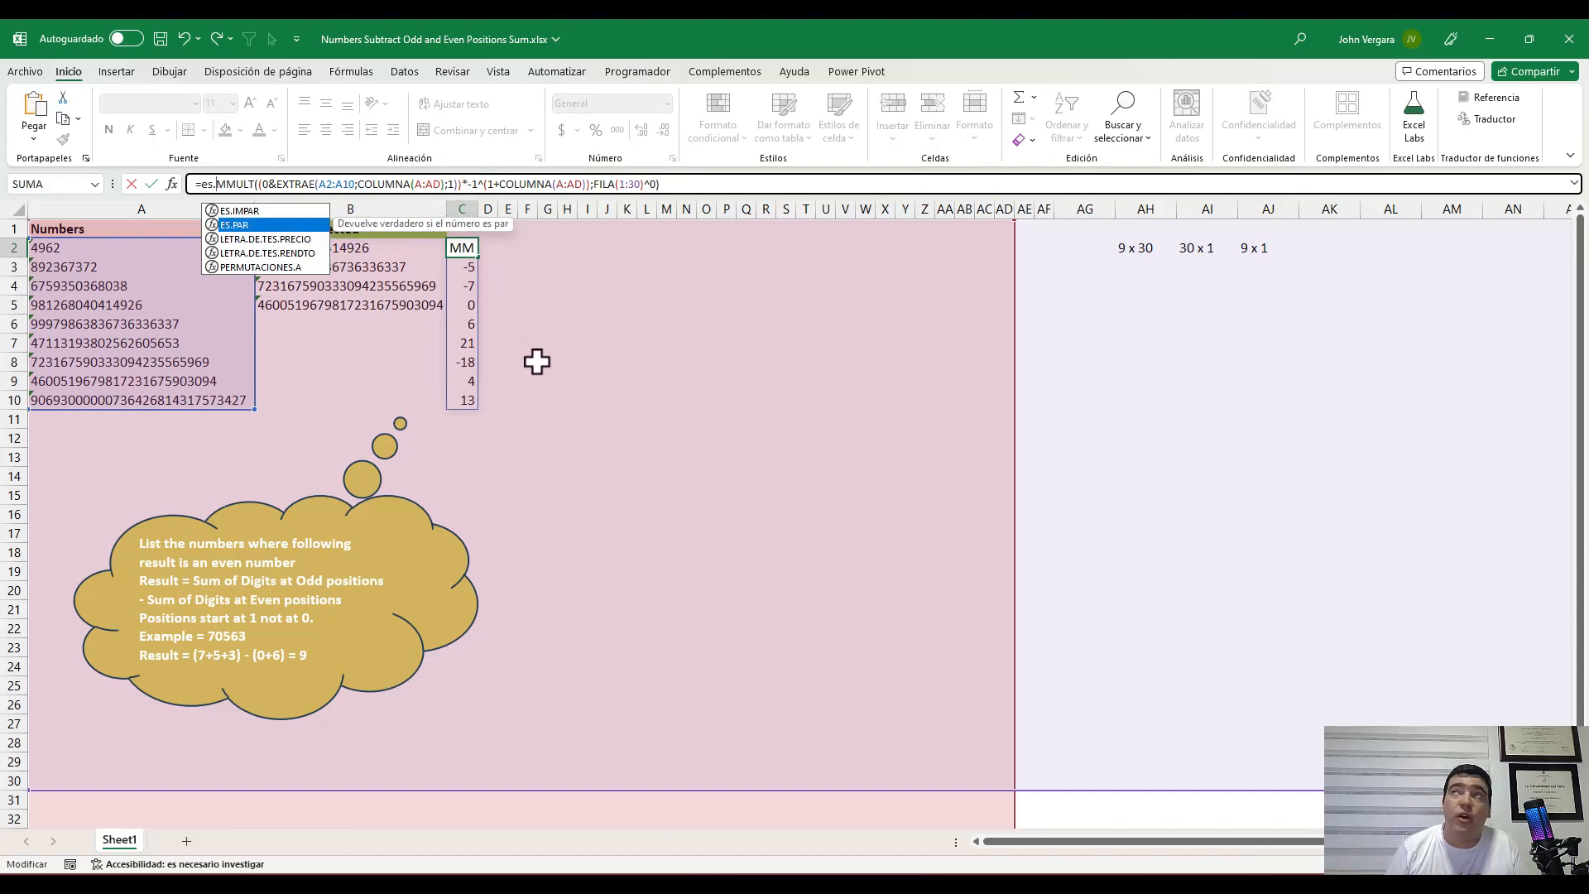
pyautogui.press('Tab')
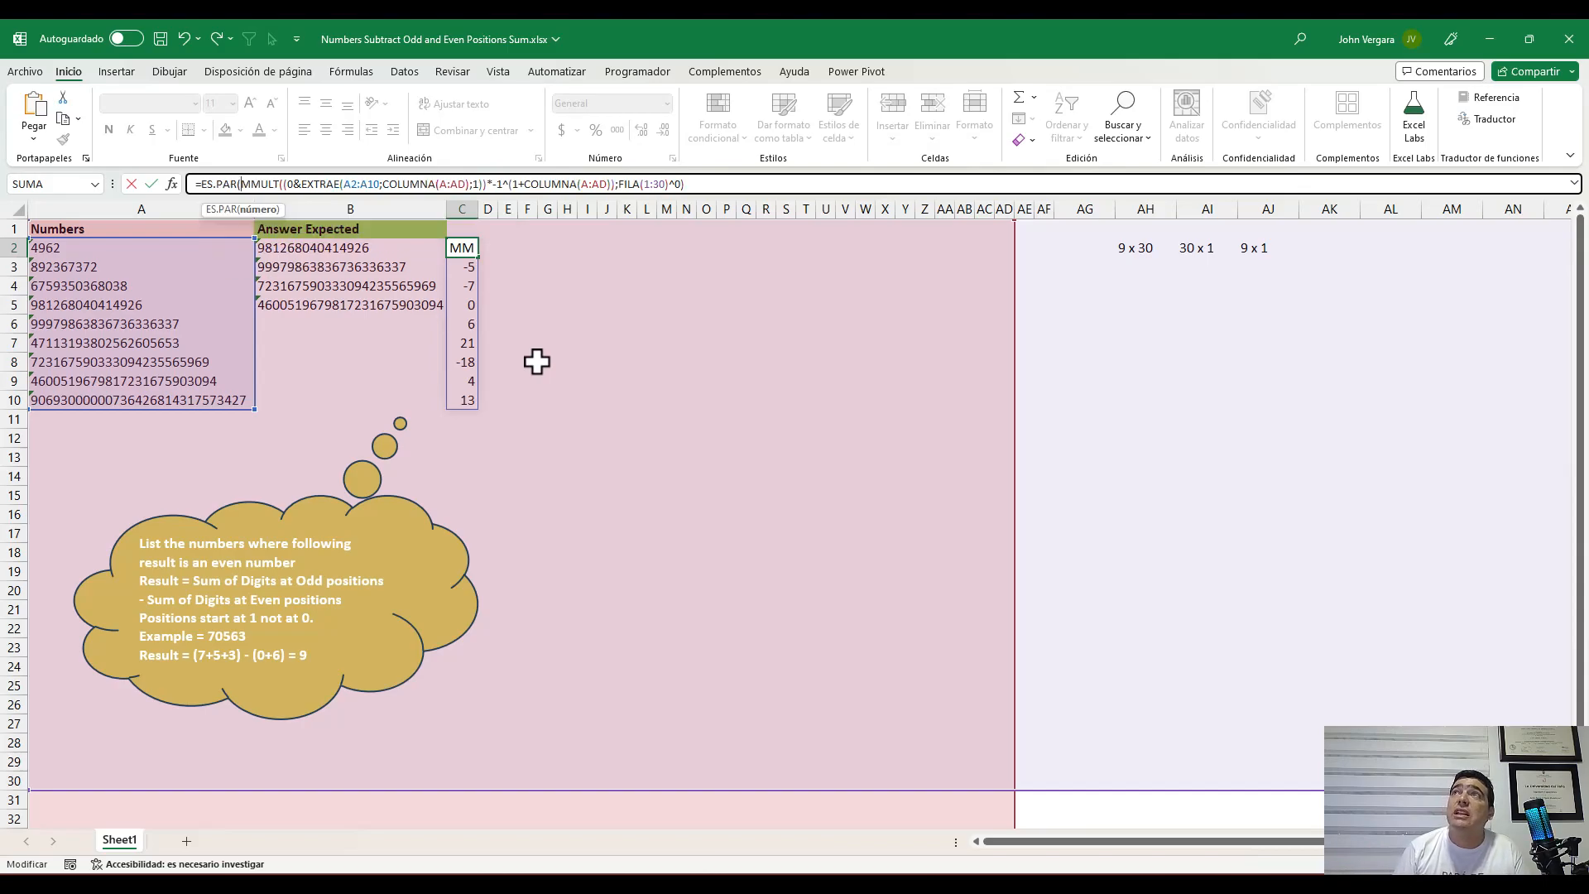
pyautogui.click(694, 184)
pyautogui.write(')')
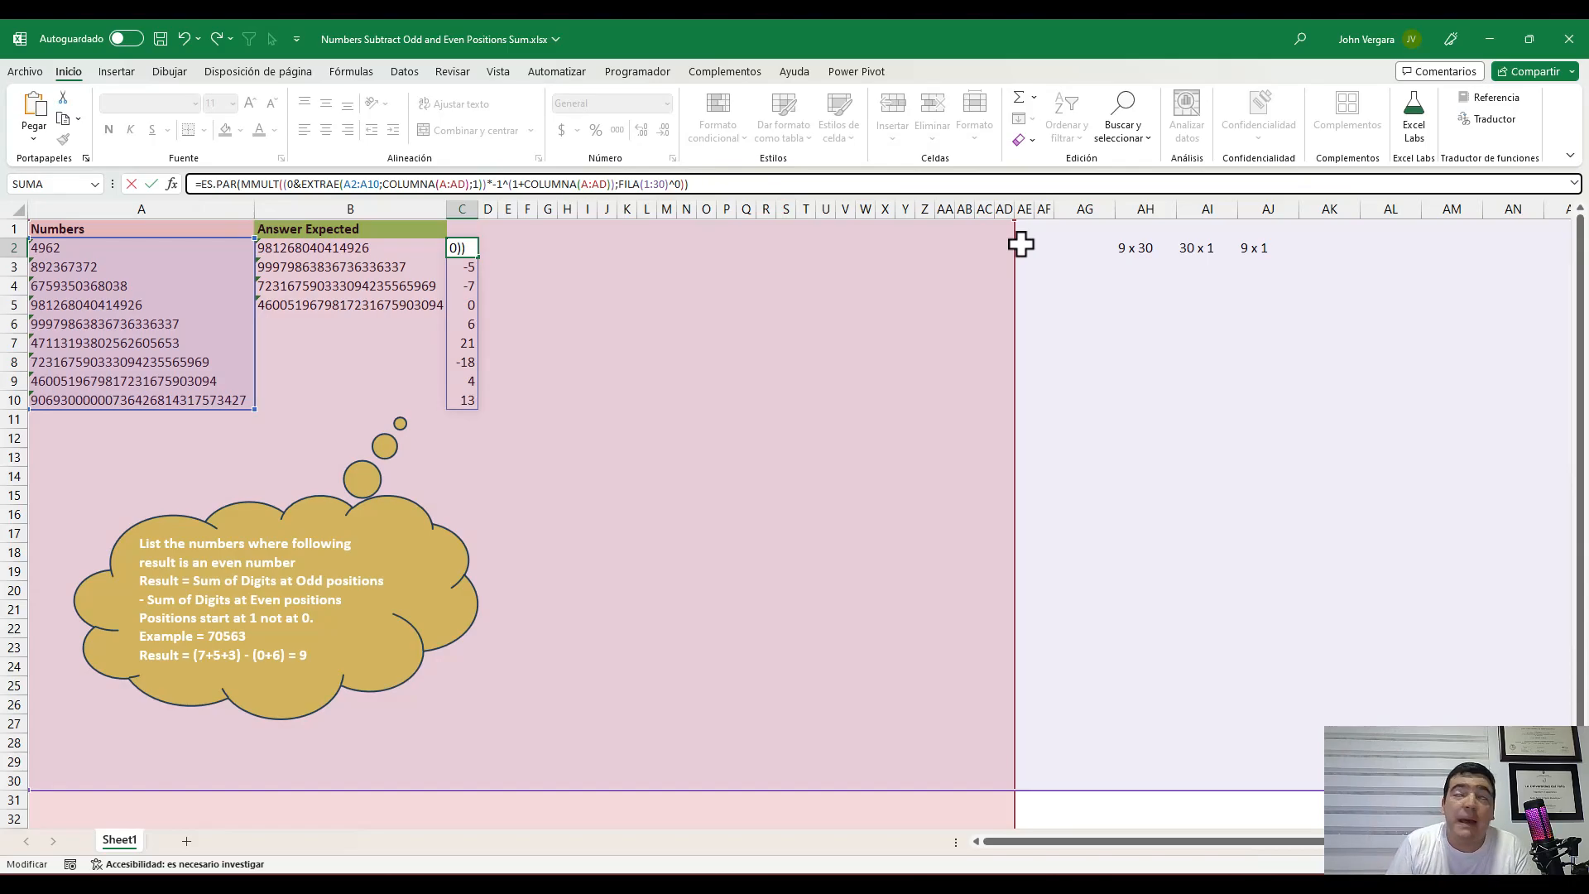
# Commit C2's ES.PAR formula and widen column C to fit the logical results
pyautogui.press('Return')
pyautogui.moveTo(478, 209); pyautogui.dragTo(556, 217)
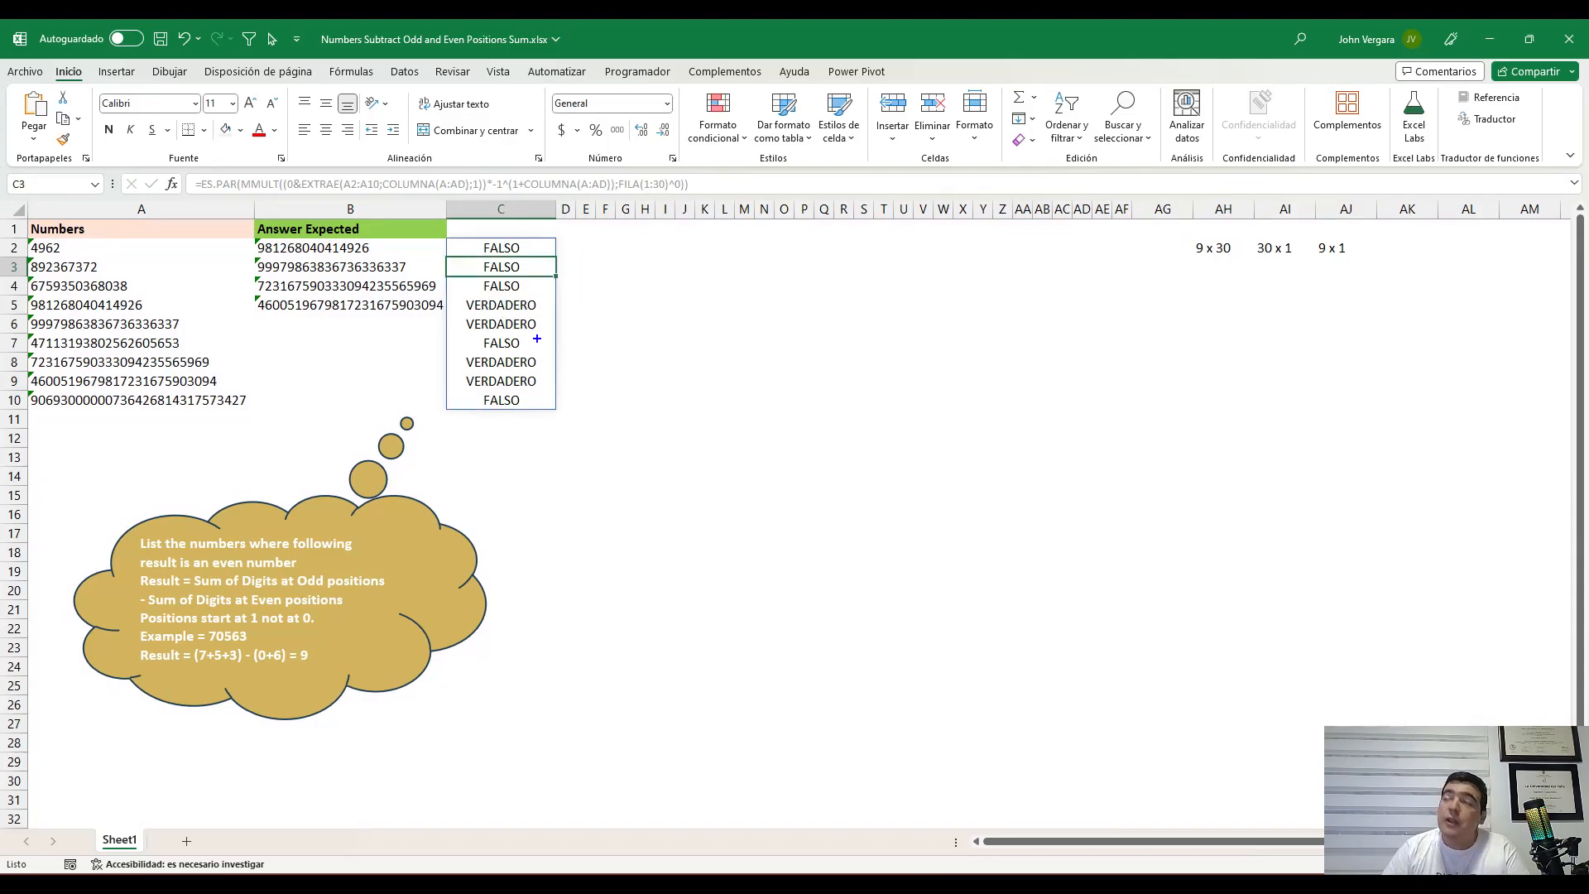
pyautogui.moveTo(539, 308); pyautogui.dragTo(621, 284)
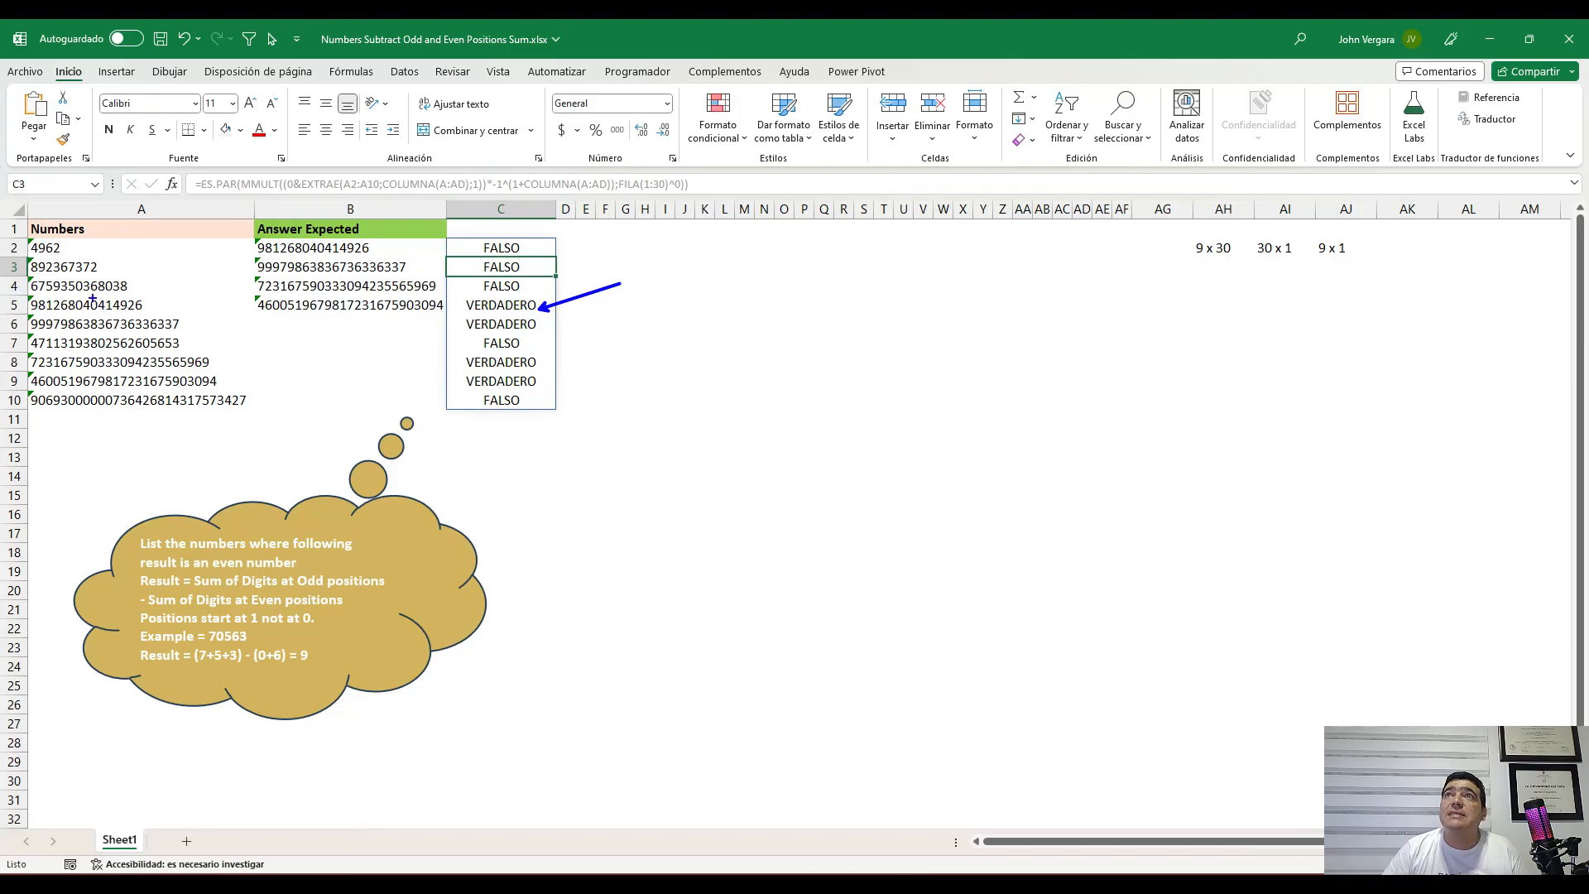
pyautogui.moveTo(14, 294); pyautogui.dragTo(189, 335)
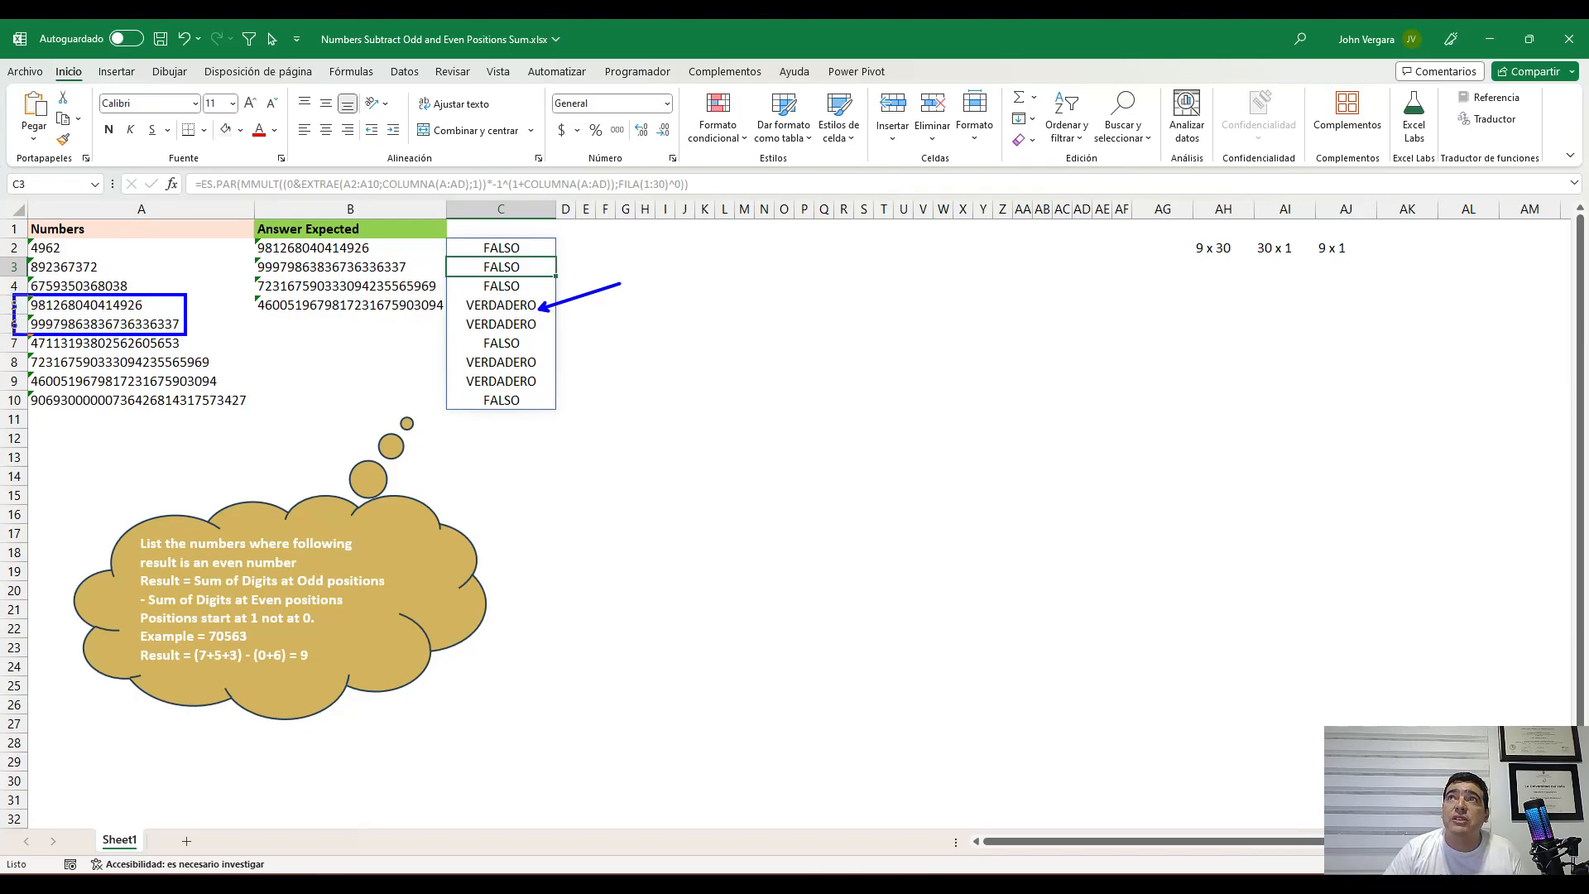
pyautogui.moveTo(26, 358); pyautogui.dragTo(234, 392)
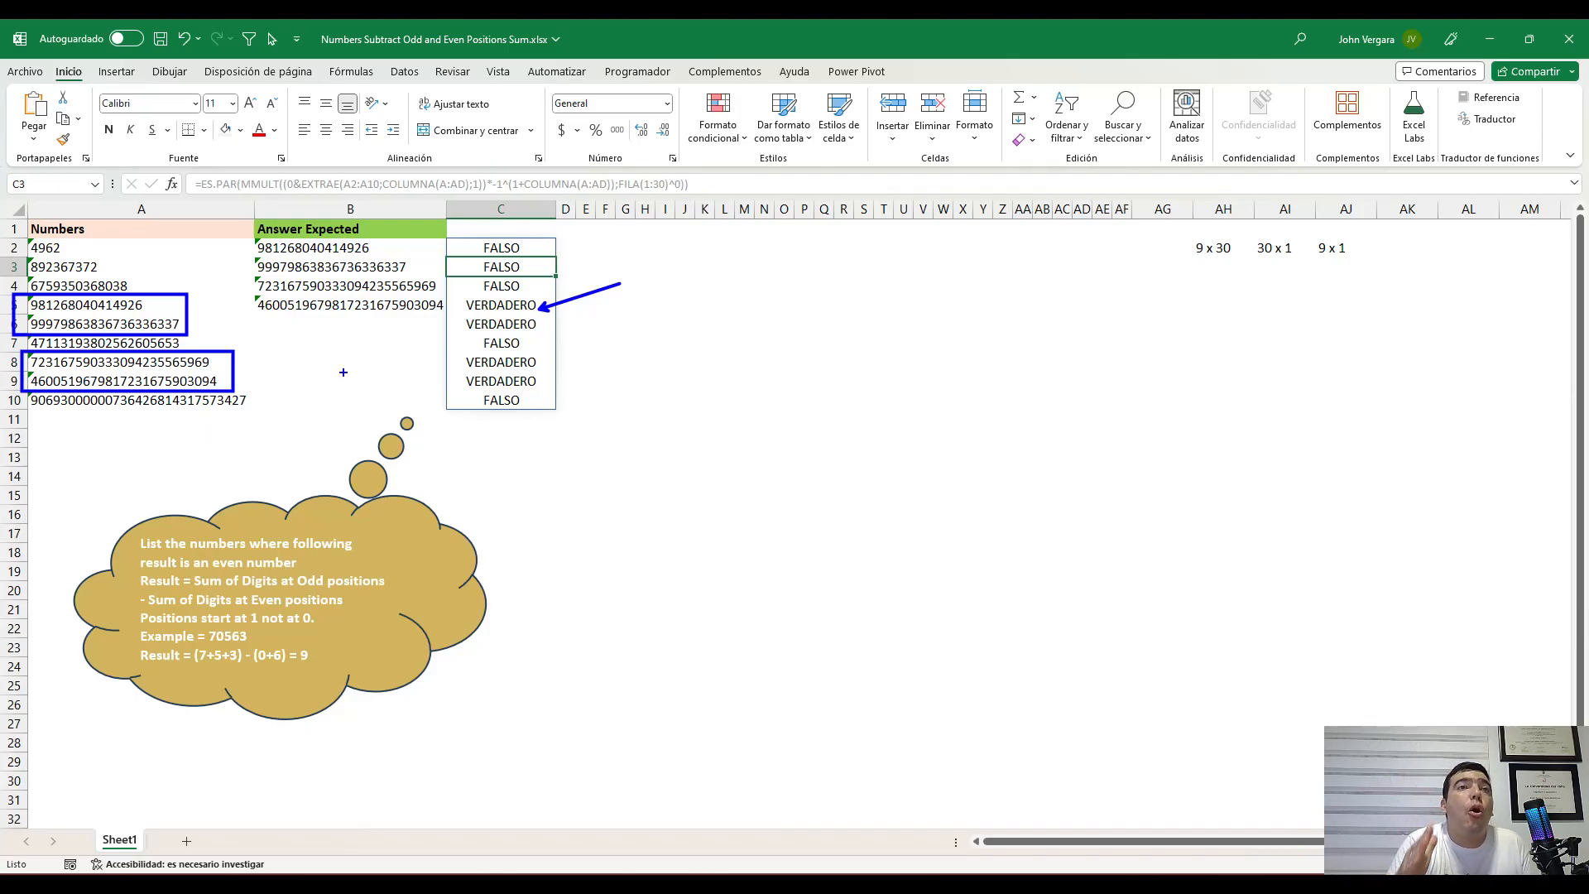
pyautogui.press('Escape')
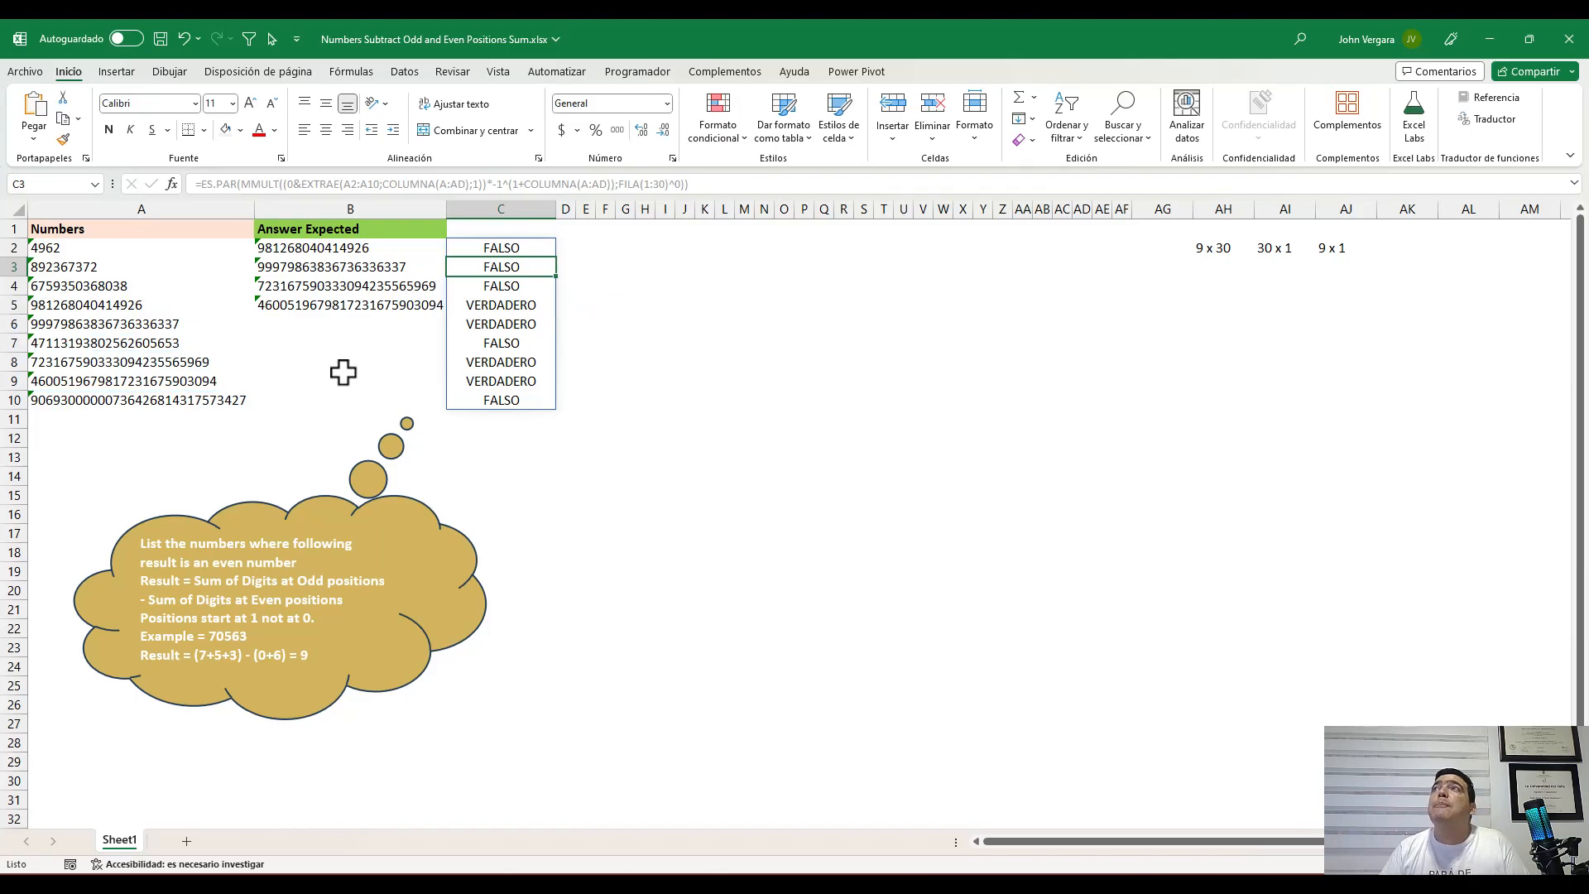
# Insert fila(A$2:A$10) directly after the equals sign in C2's formula, ahead of ES.PAR
pyautogui.click(500, 250)
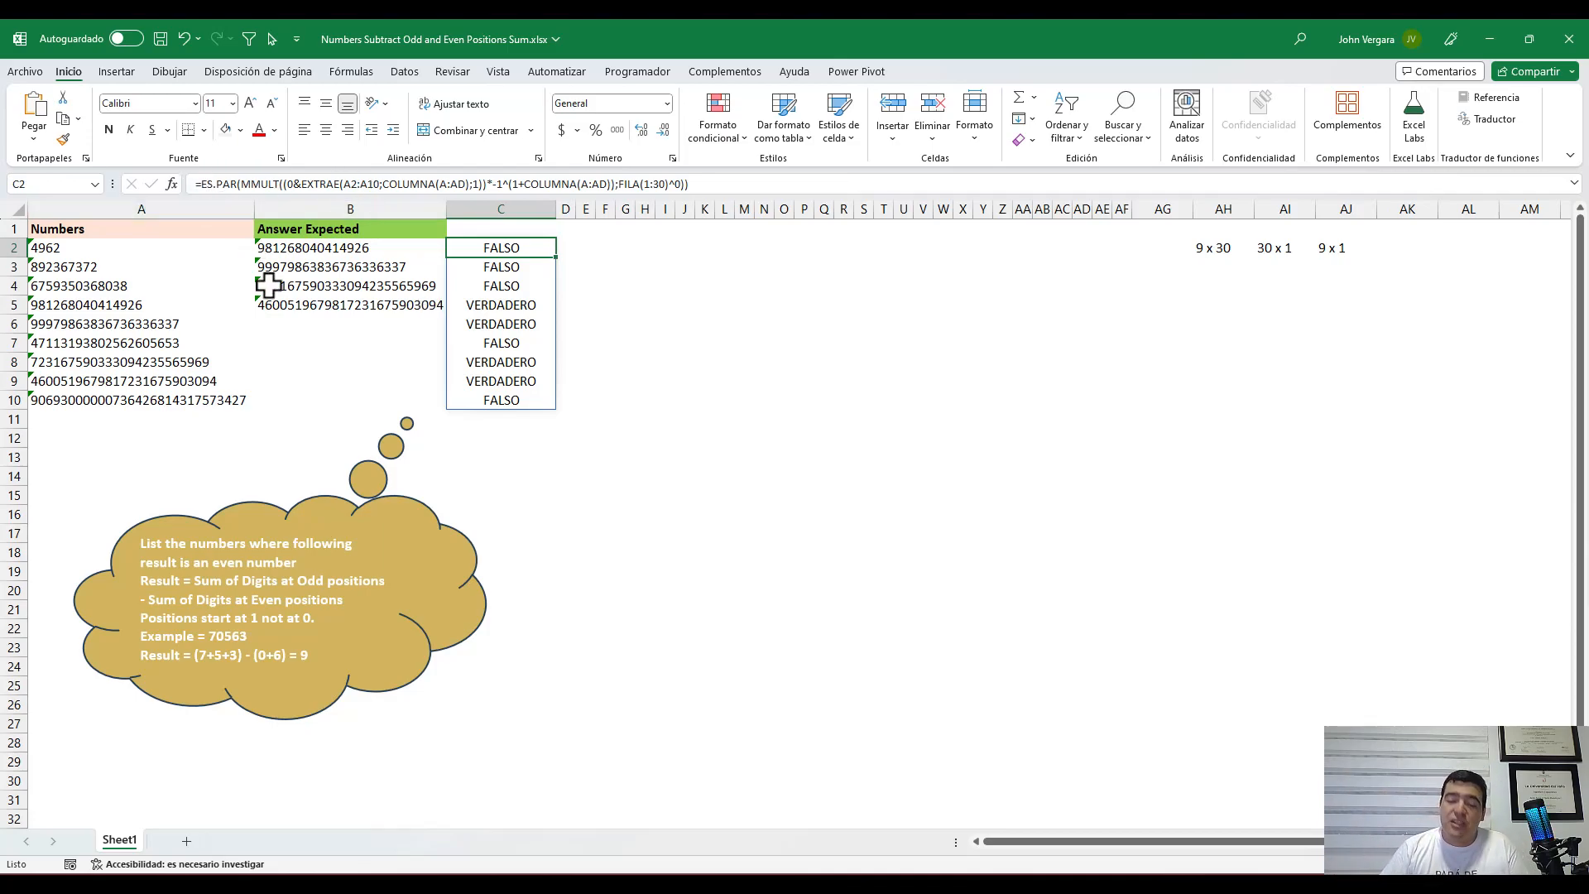
pyautogui.press('F2')
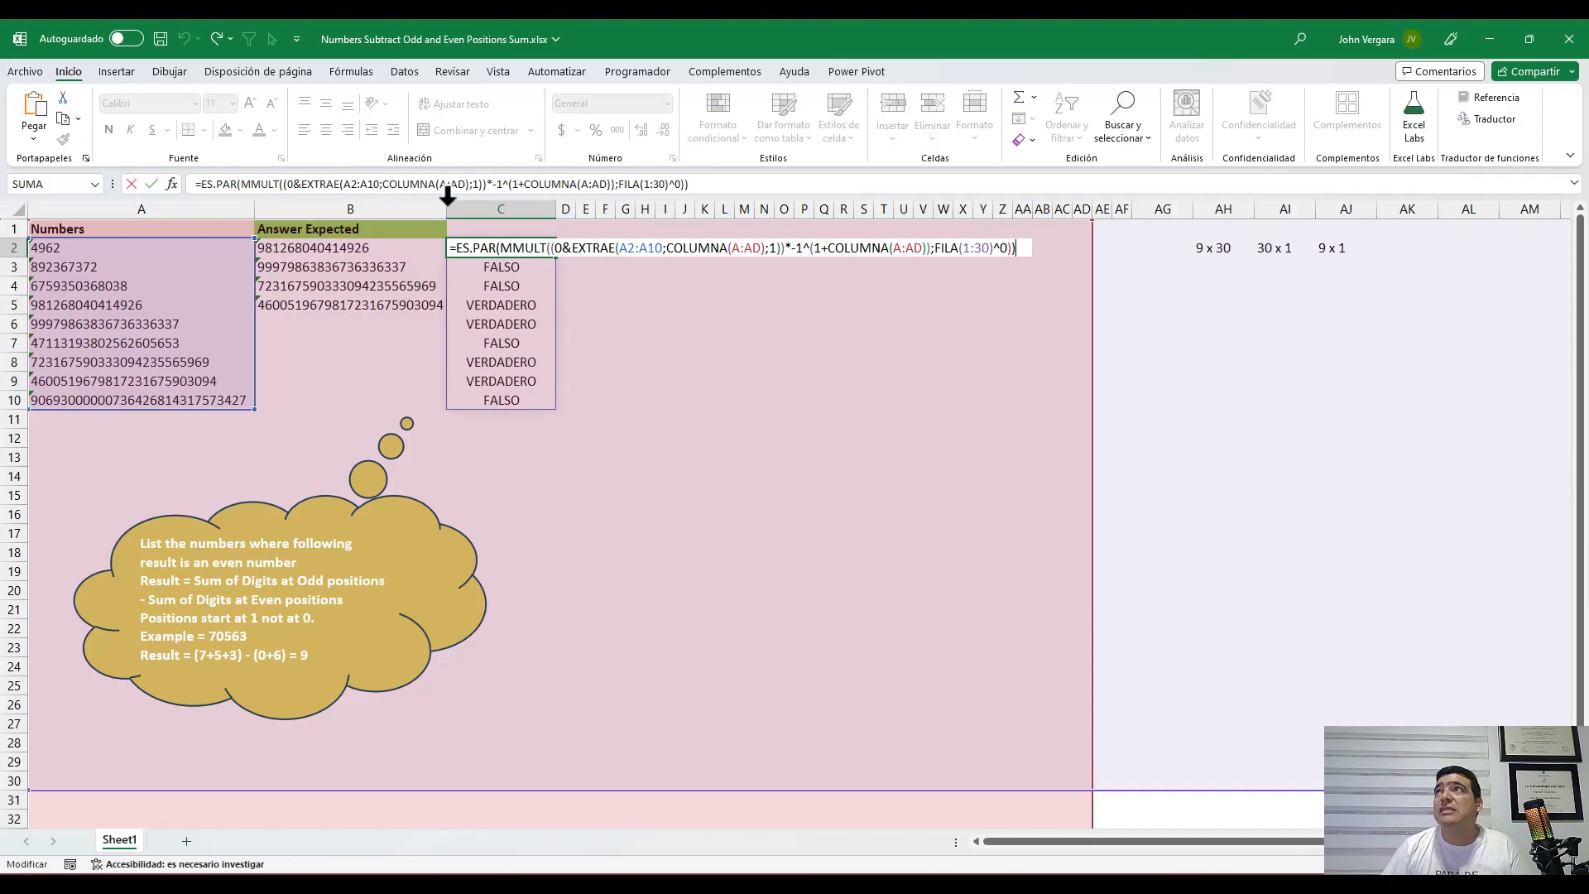
pyautogui.write('fila(')
pyautogui.moveTo(70, 243); pyautogui.dragTo(87, 401)
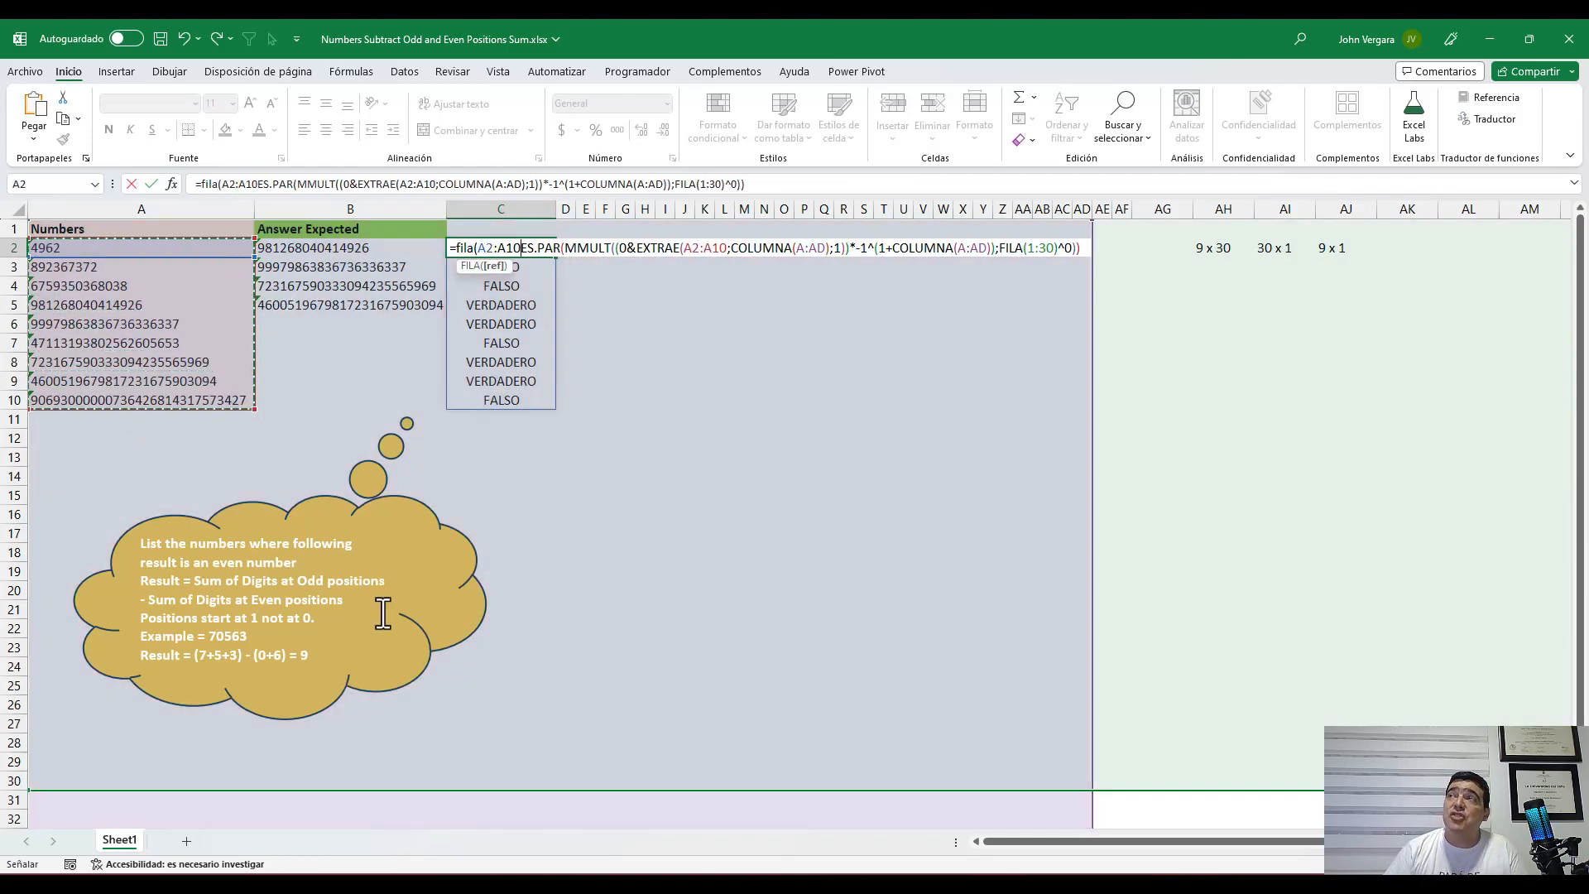
pyautogui.press('F4')
pyautogui.press('F4')
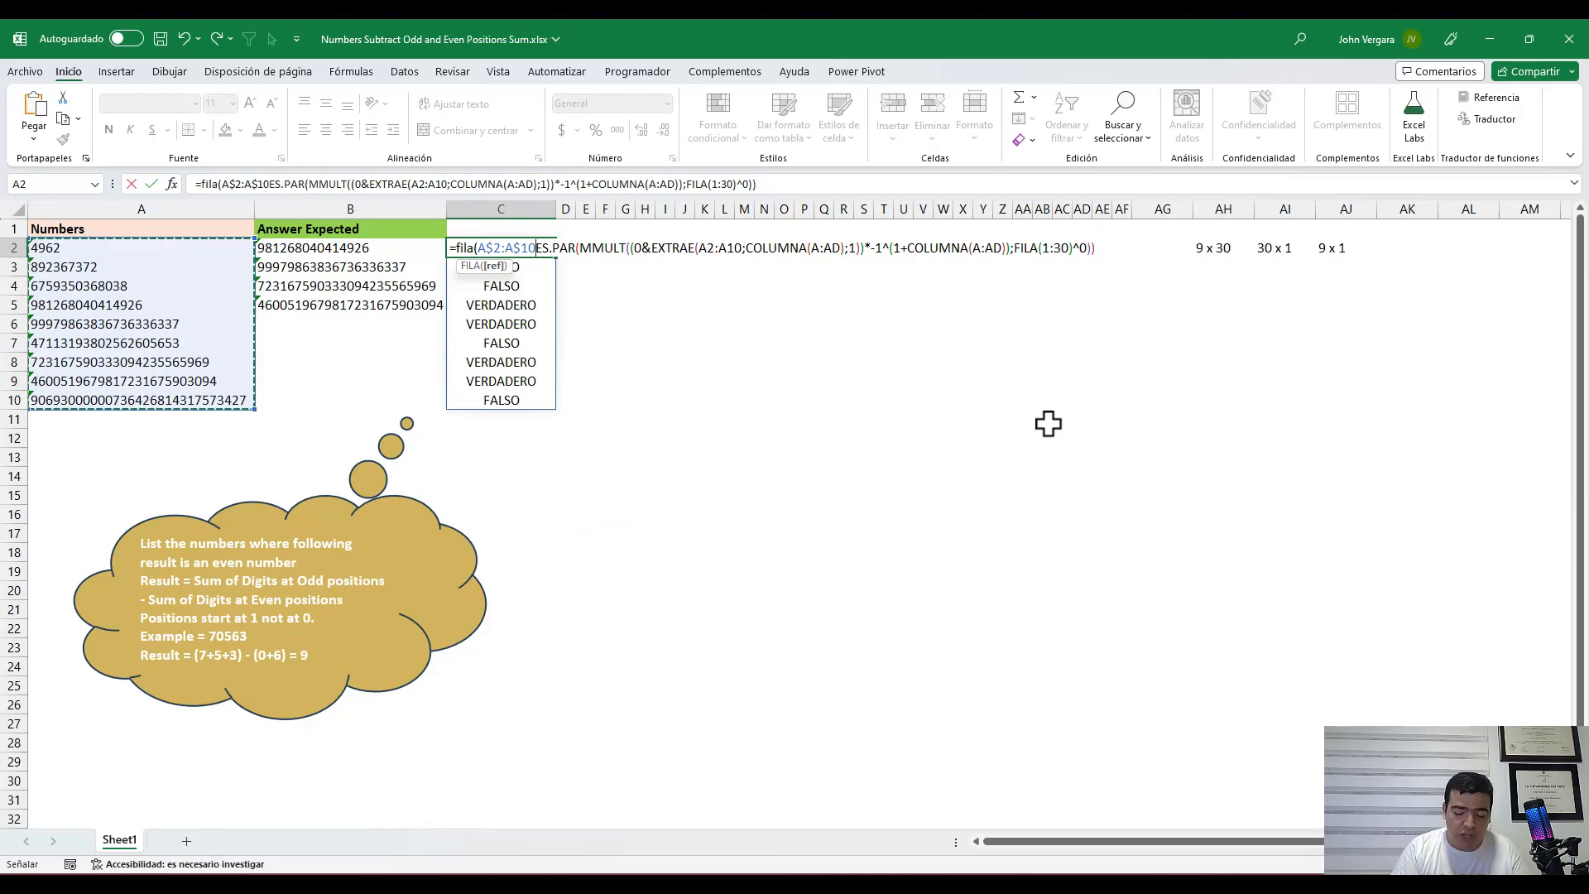
pyautogui.write(')')
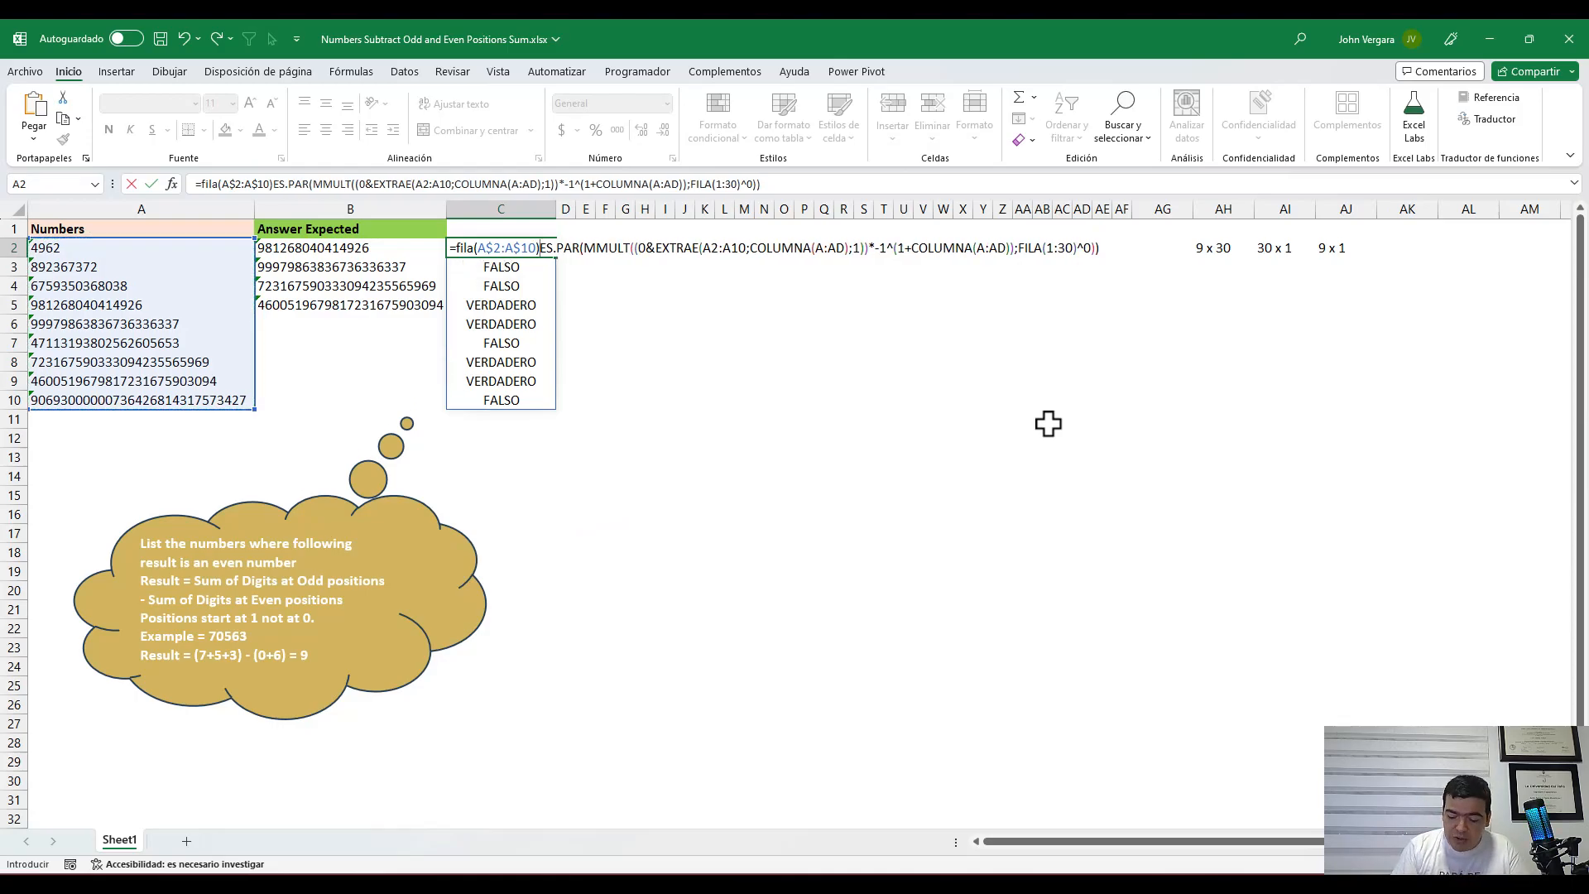
# Subtract fila(A$1) from the row numbers in C2 and divide the difference by the ES.PAR test
pyautogui.write('-fila(')
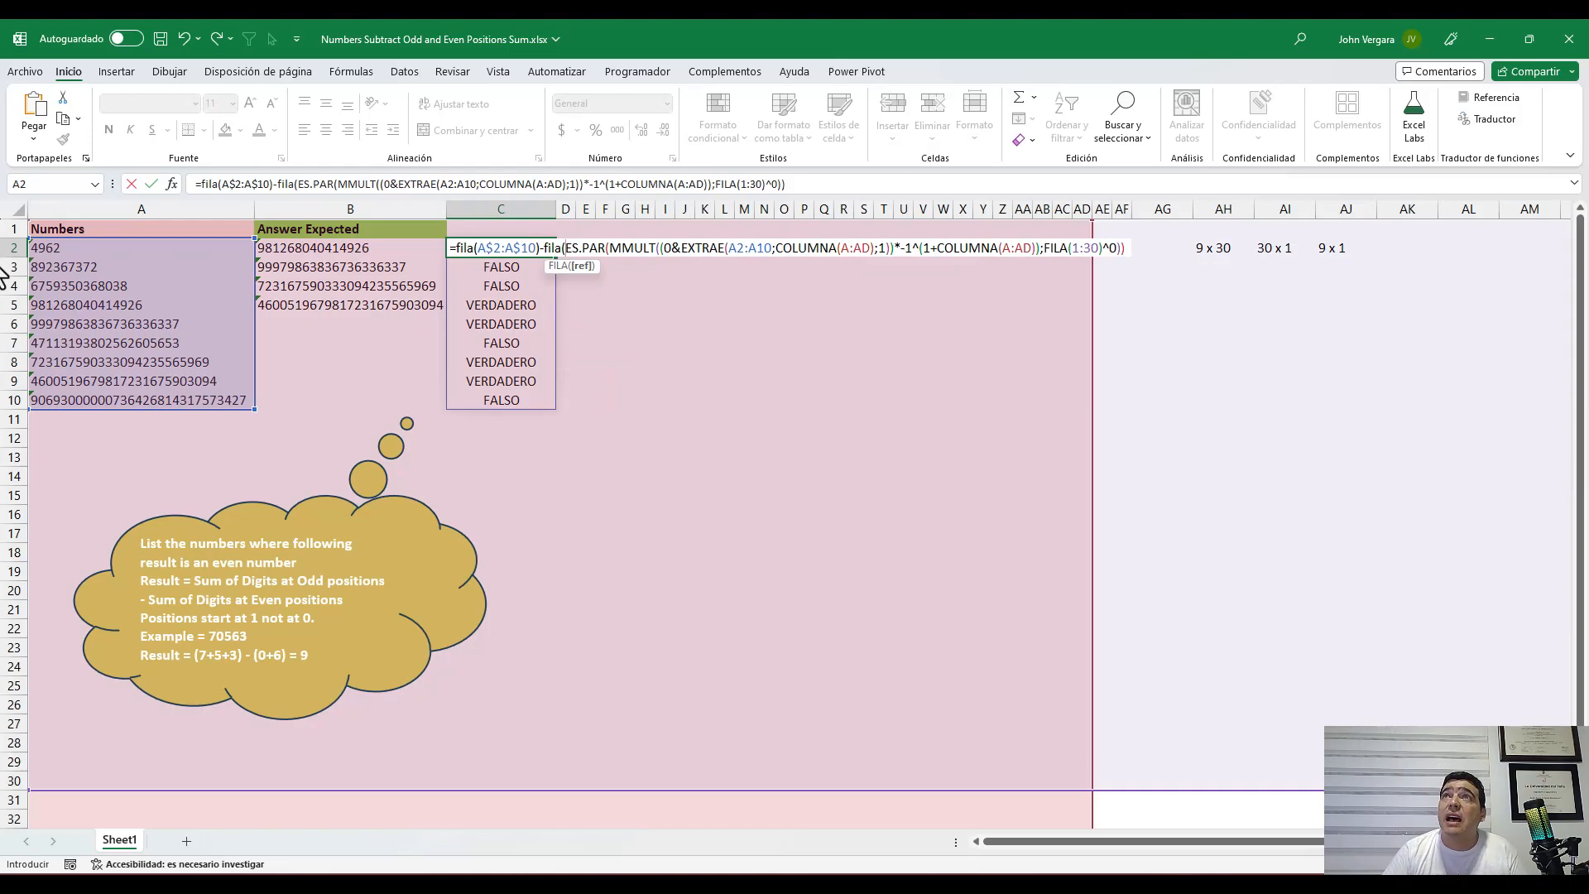
pyautogui.click(71, 230)
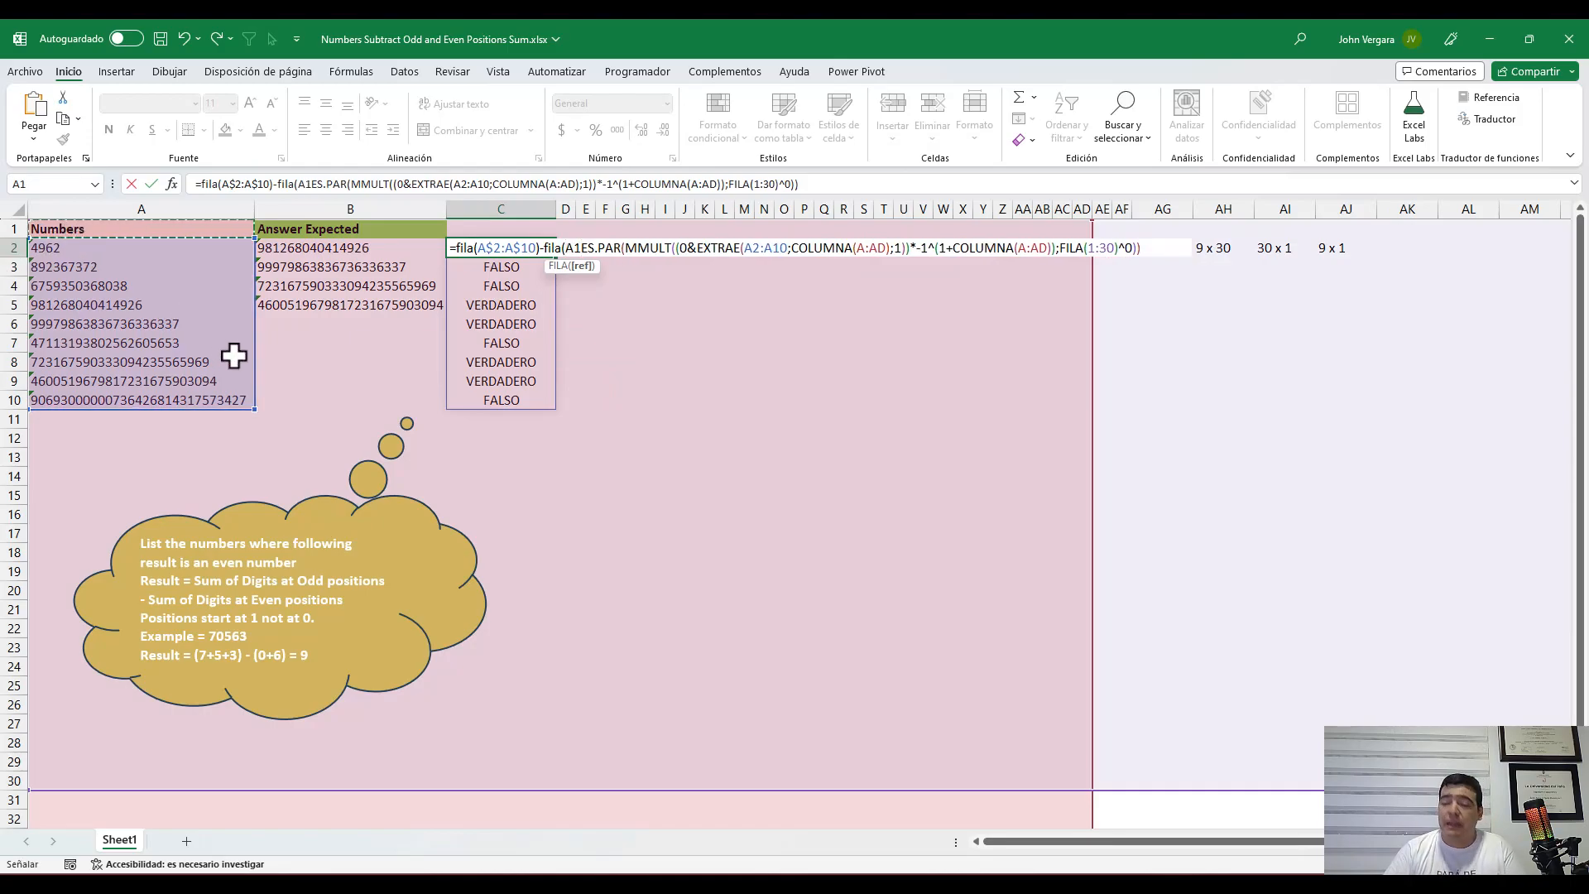
pyautogui.press('F4')
pyautogui.press('F4')
pyautogui.write(')')
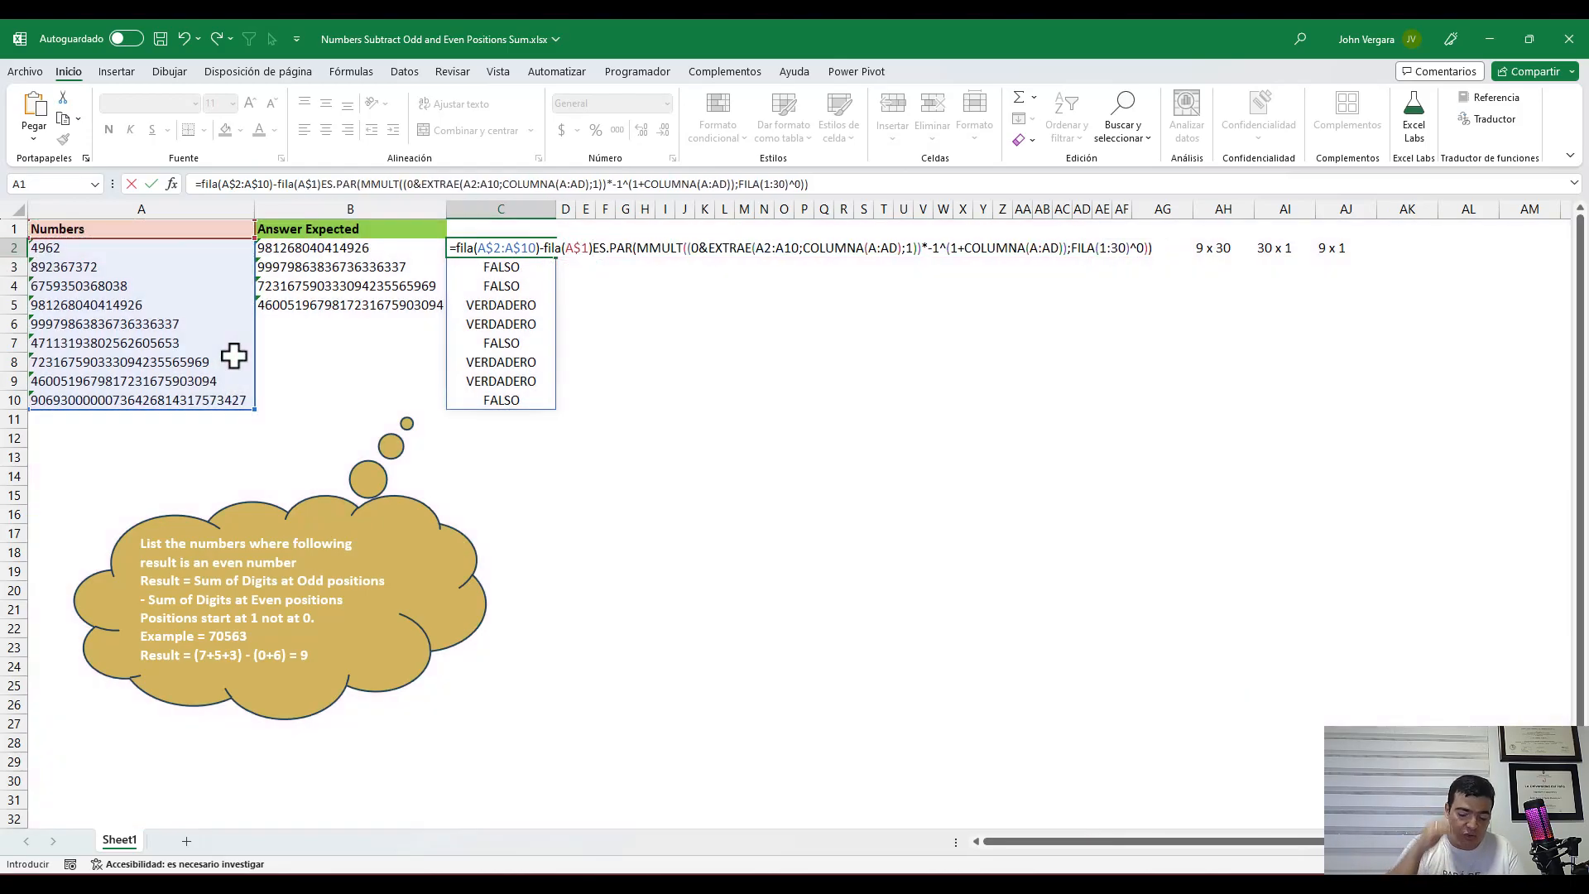
pyautogui.write('/')
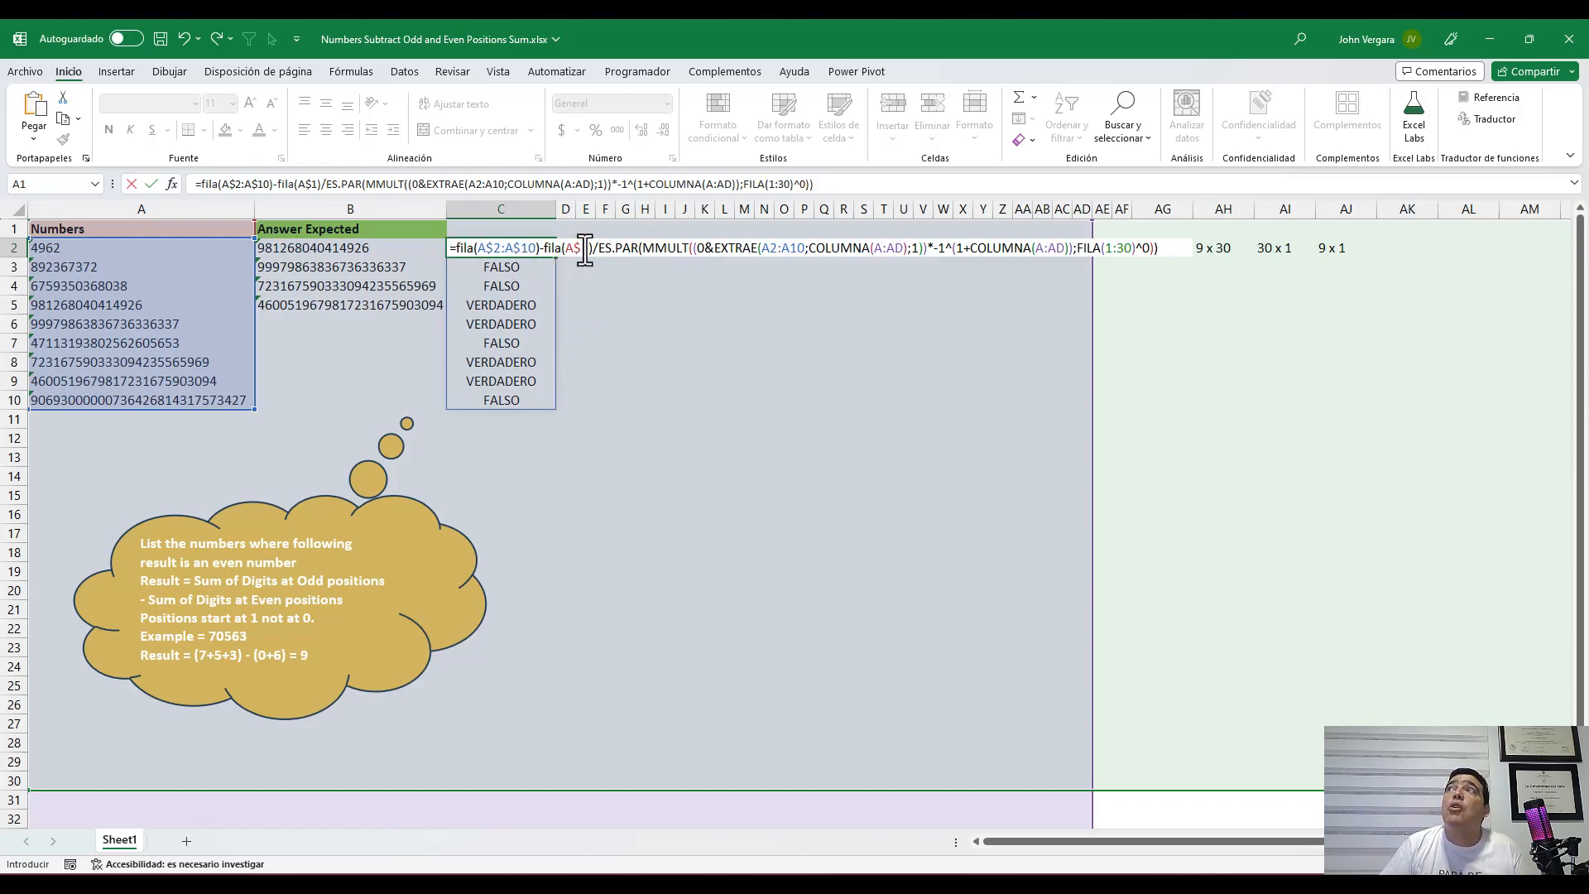
# Preview the evaluated array of fila(A$2:A$10)-fila(A$1) and restore the expression
pyautogui.moveTo(595, 248); pyautogui.dragTo(456, 249)
pyautogui.press('F9')
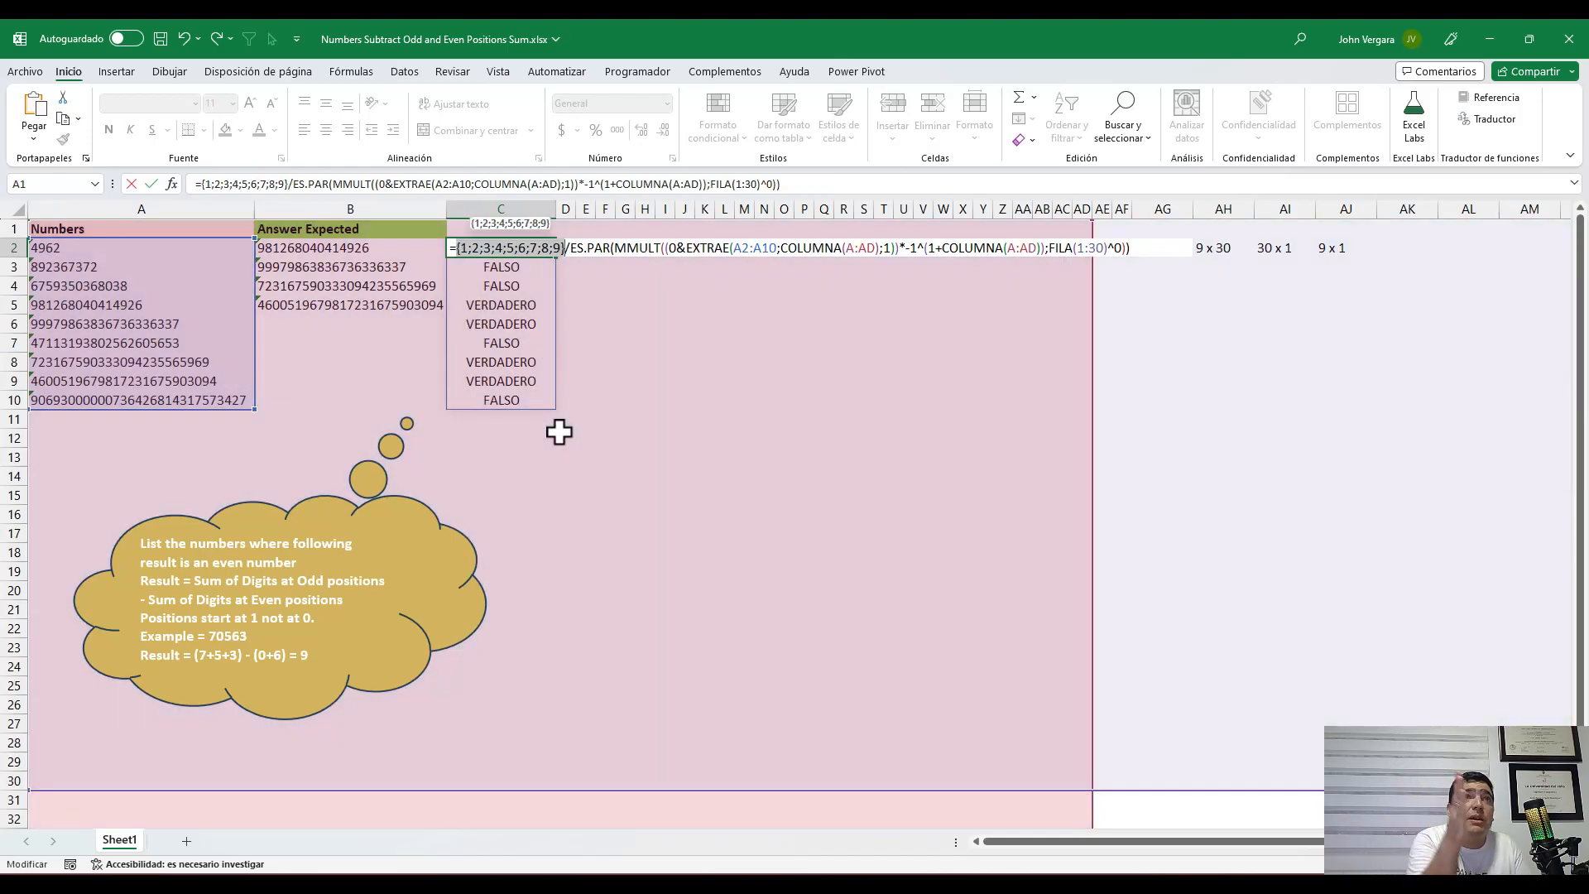
pyautogui.hotkey('ctrl', 'z')
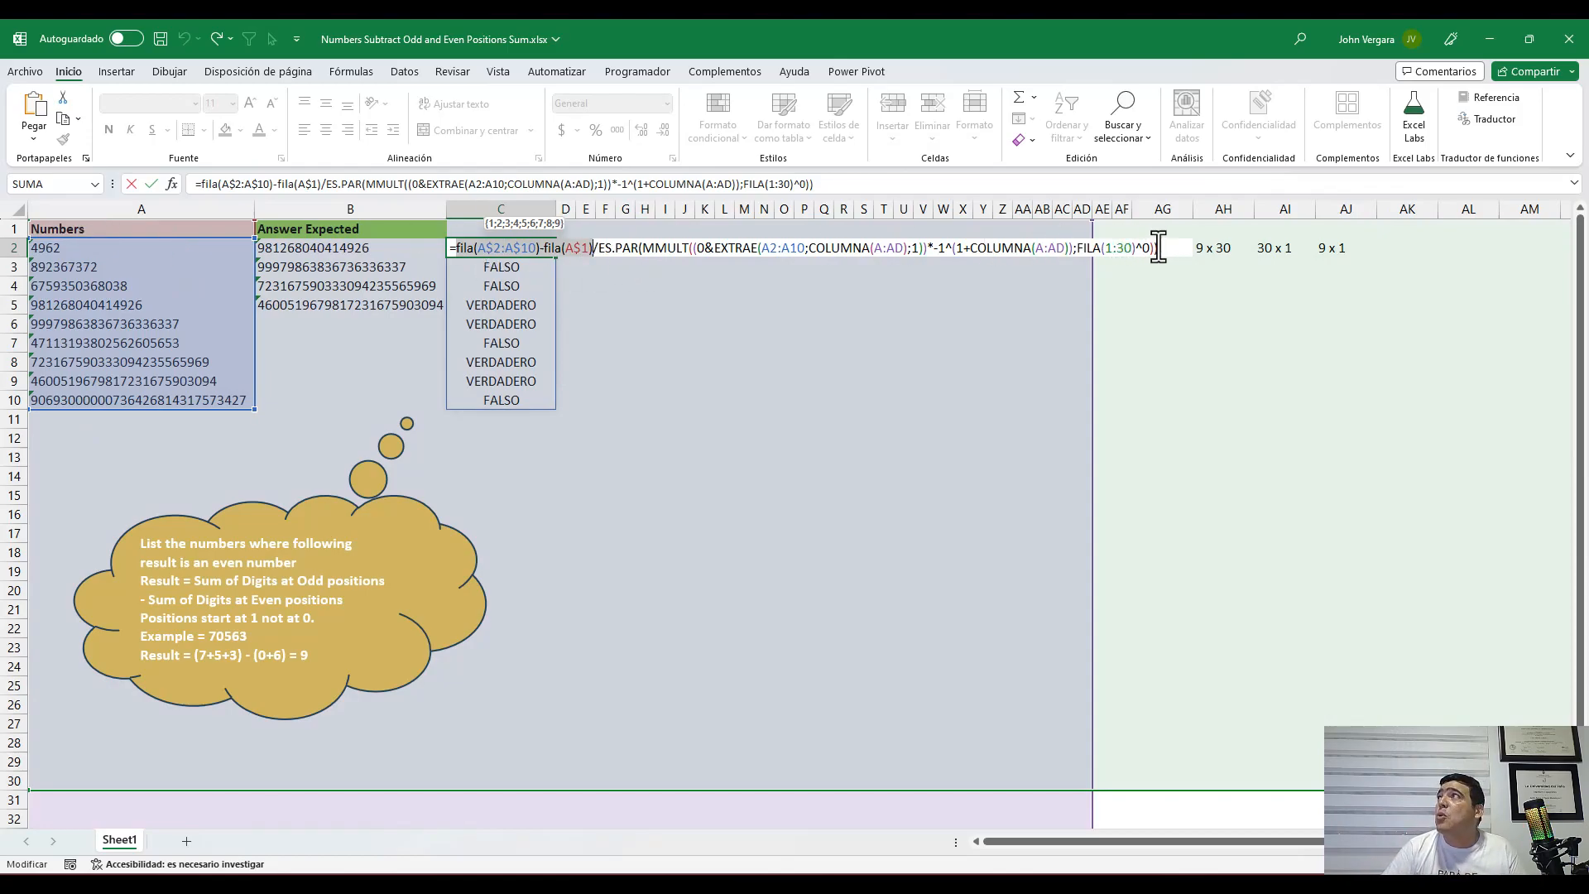
# Preview the array of the row-number difference divided by ES.PAR, restore the expression and commit C2's formula
pyautogui.keyDown('shift'); pyautogui.click(1152, 248); pyautogui.keyUp('shift')
pyautogui.press('F9')
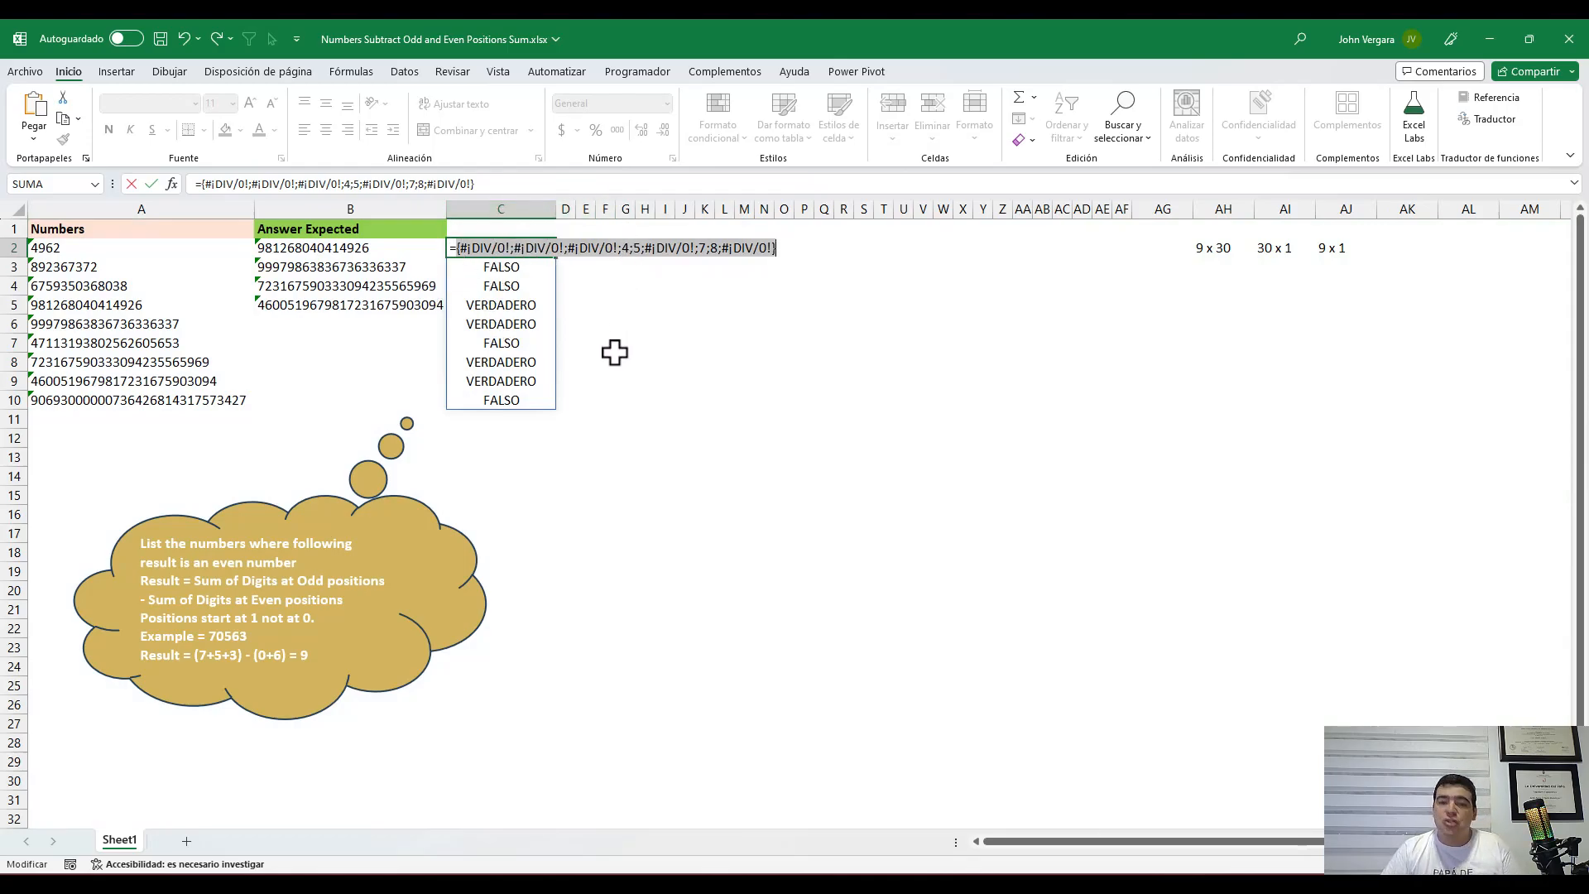
pyautogui.hotkey('ctrl', 'z')
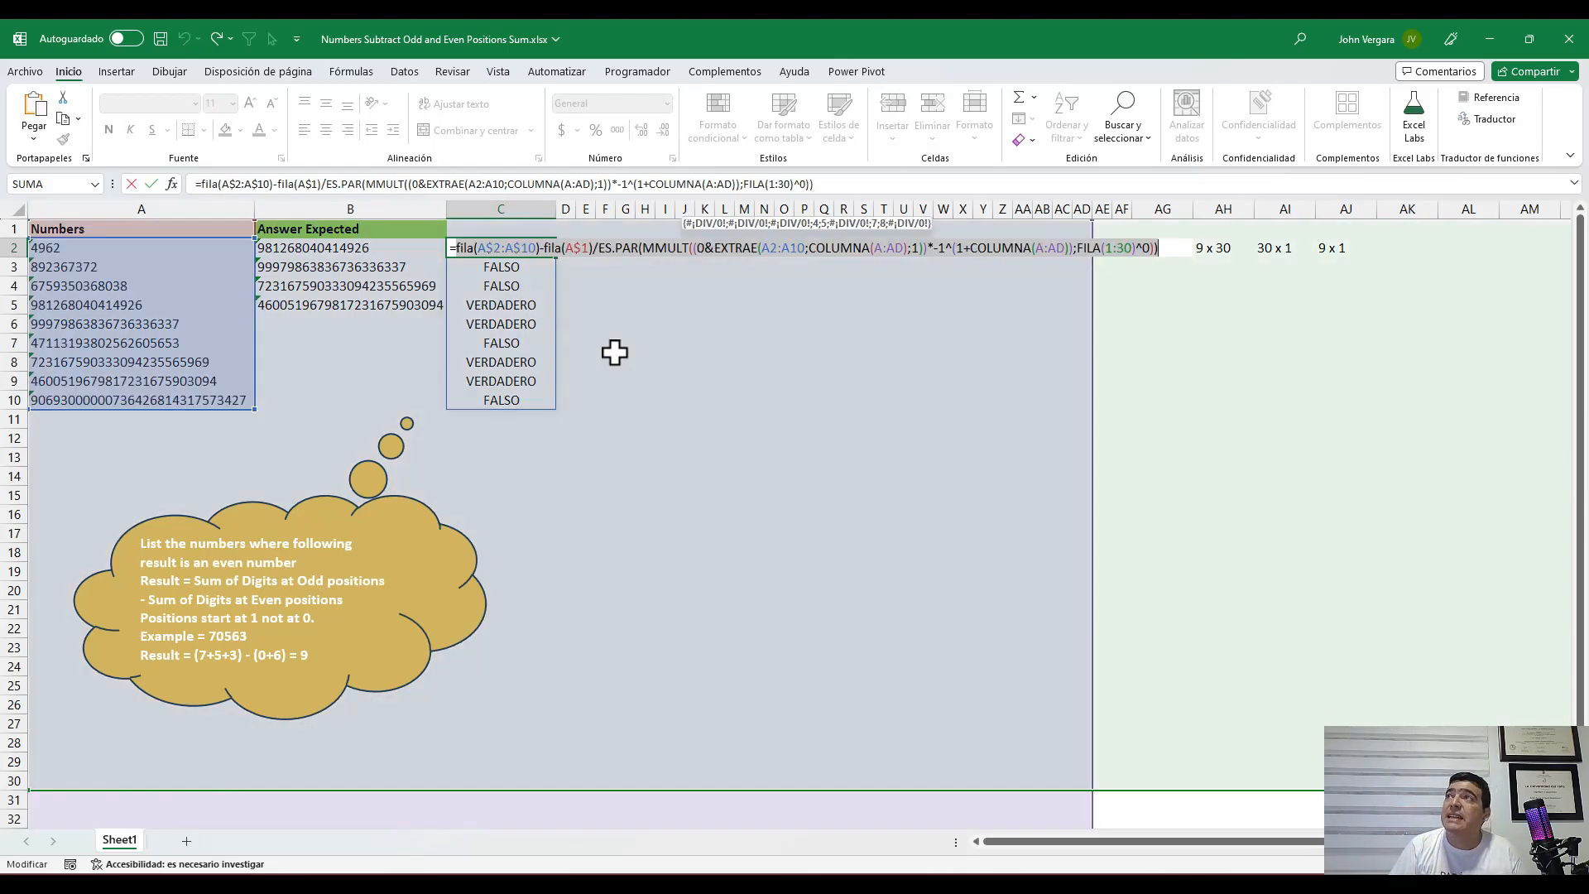
pyautogui.press('Return')
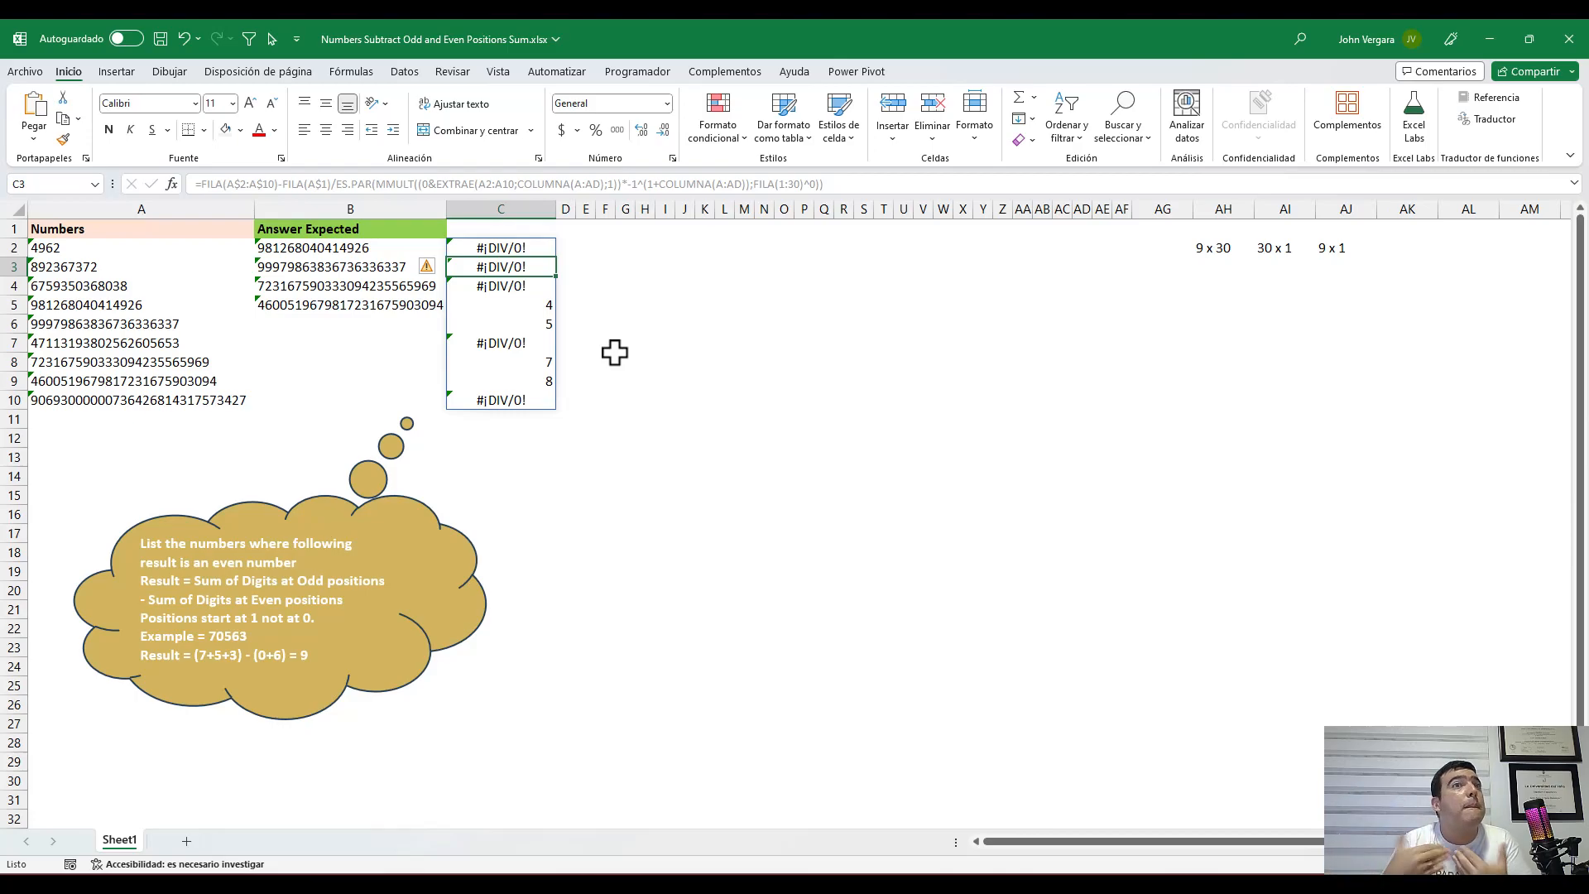
# Reopen C2's formula for editing directly after the equals sign
pyautogui.click(501, 249)
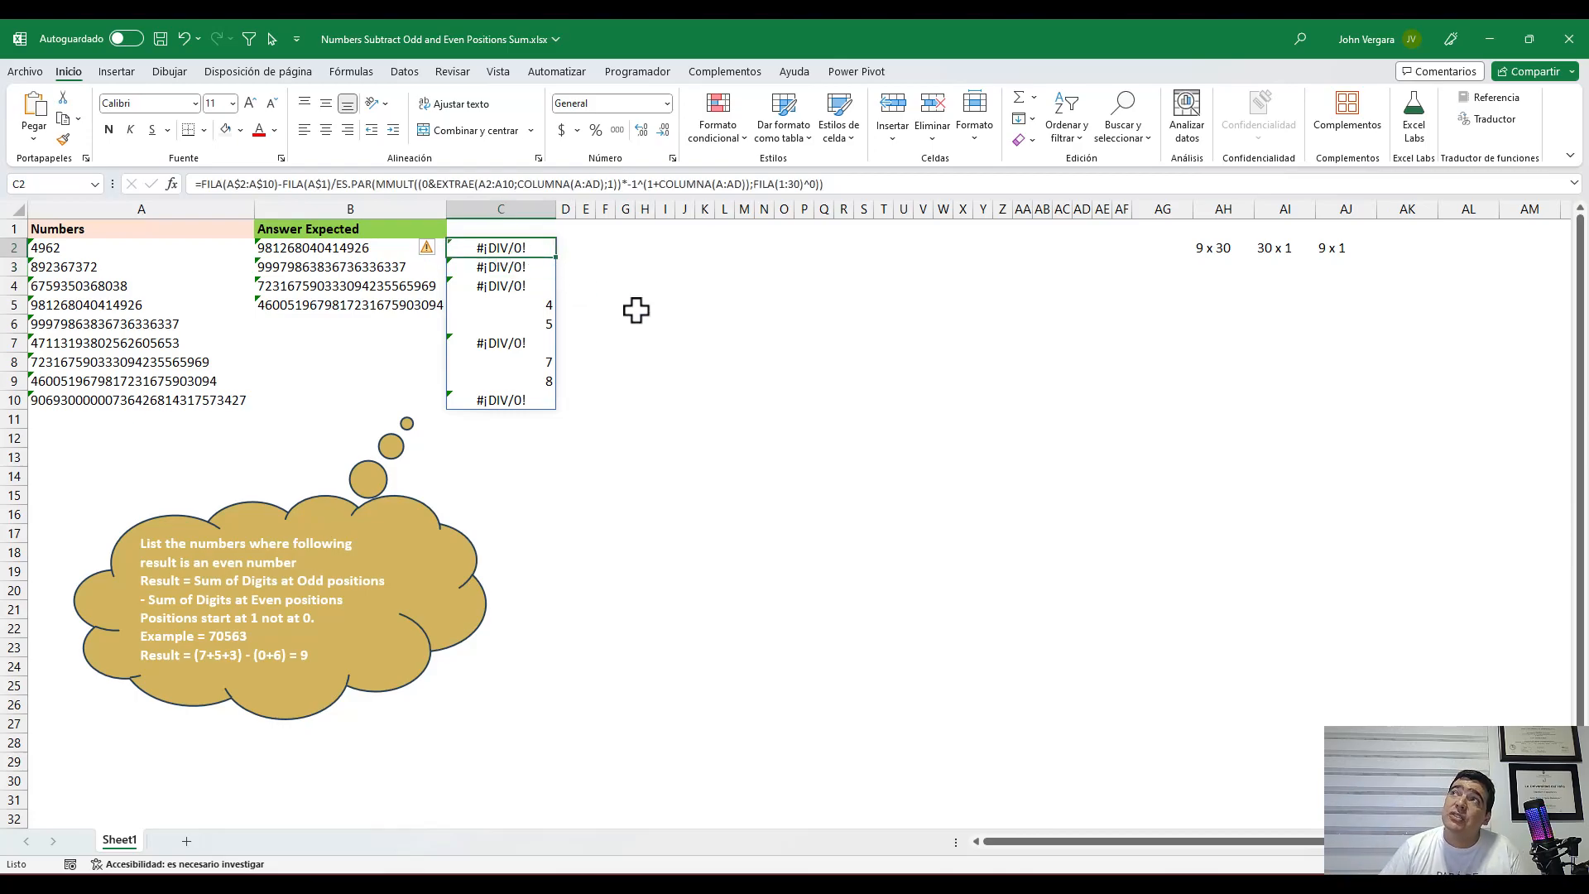
pyautogui.press('F2')
pyautogui.press('Home')
pyautogui.press('Right')
pyautogui.write('indi')
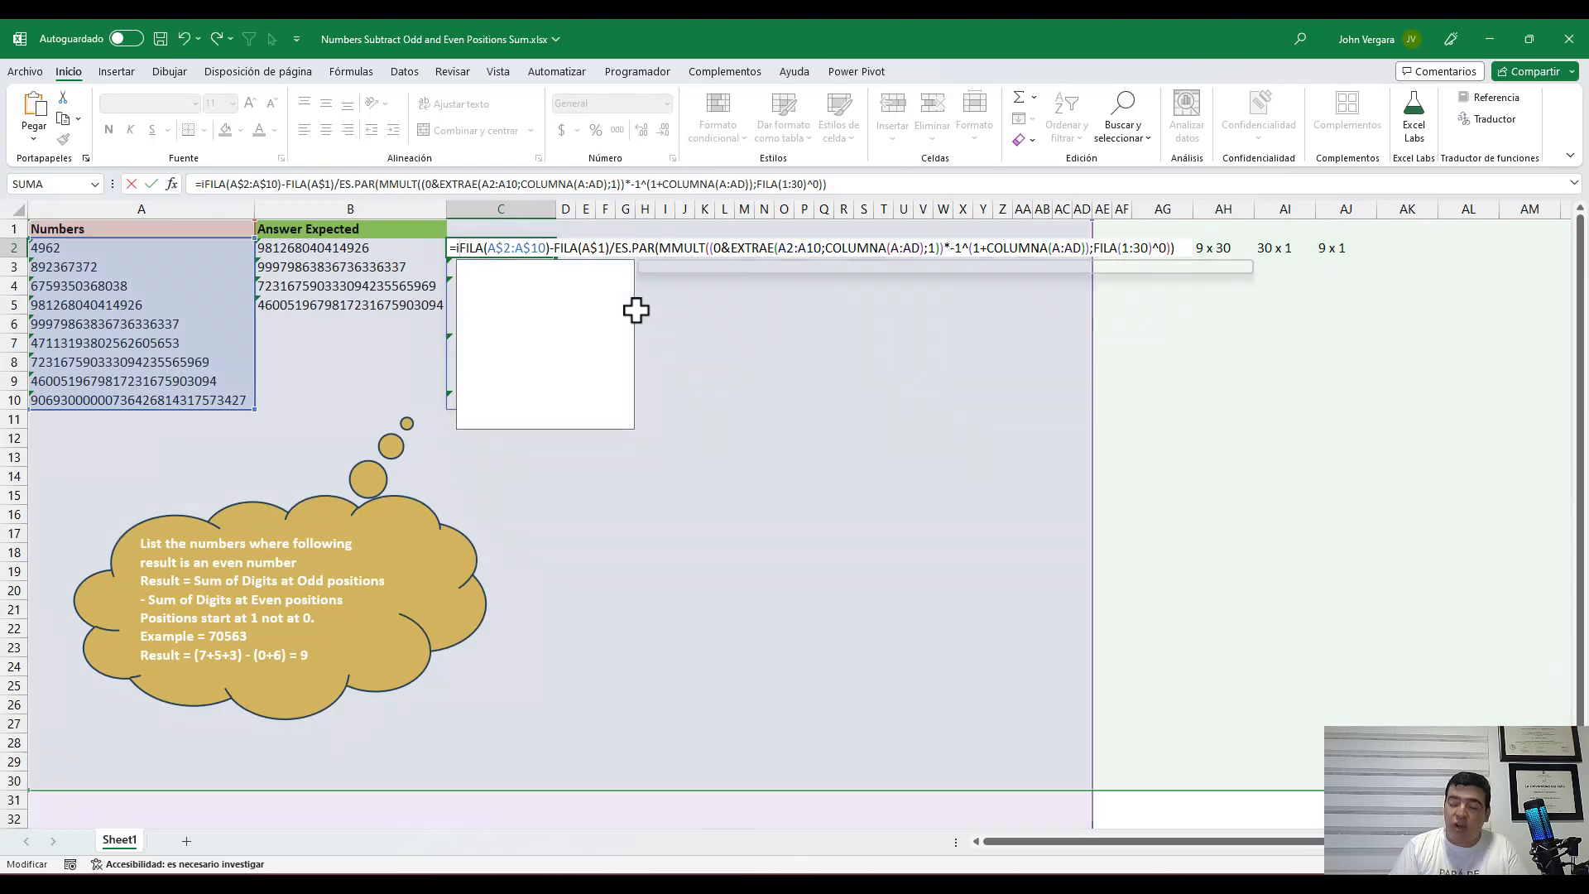
pyautogui.press('BackSpace')
pyautogui.press('BackSpace')
pyautogui.press('BackSpace')
pyautogui.press('BackSpace')
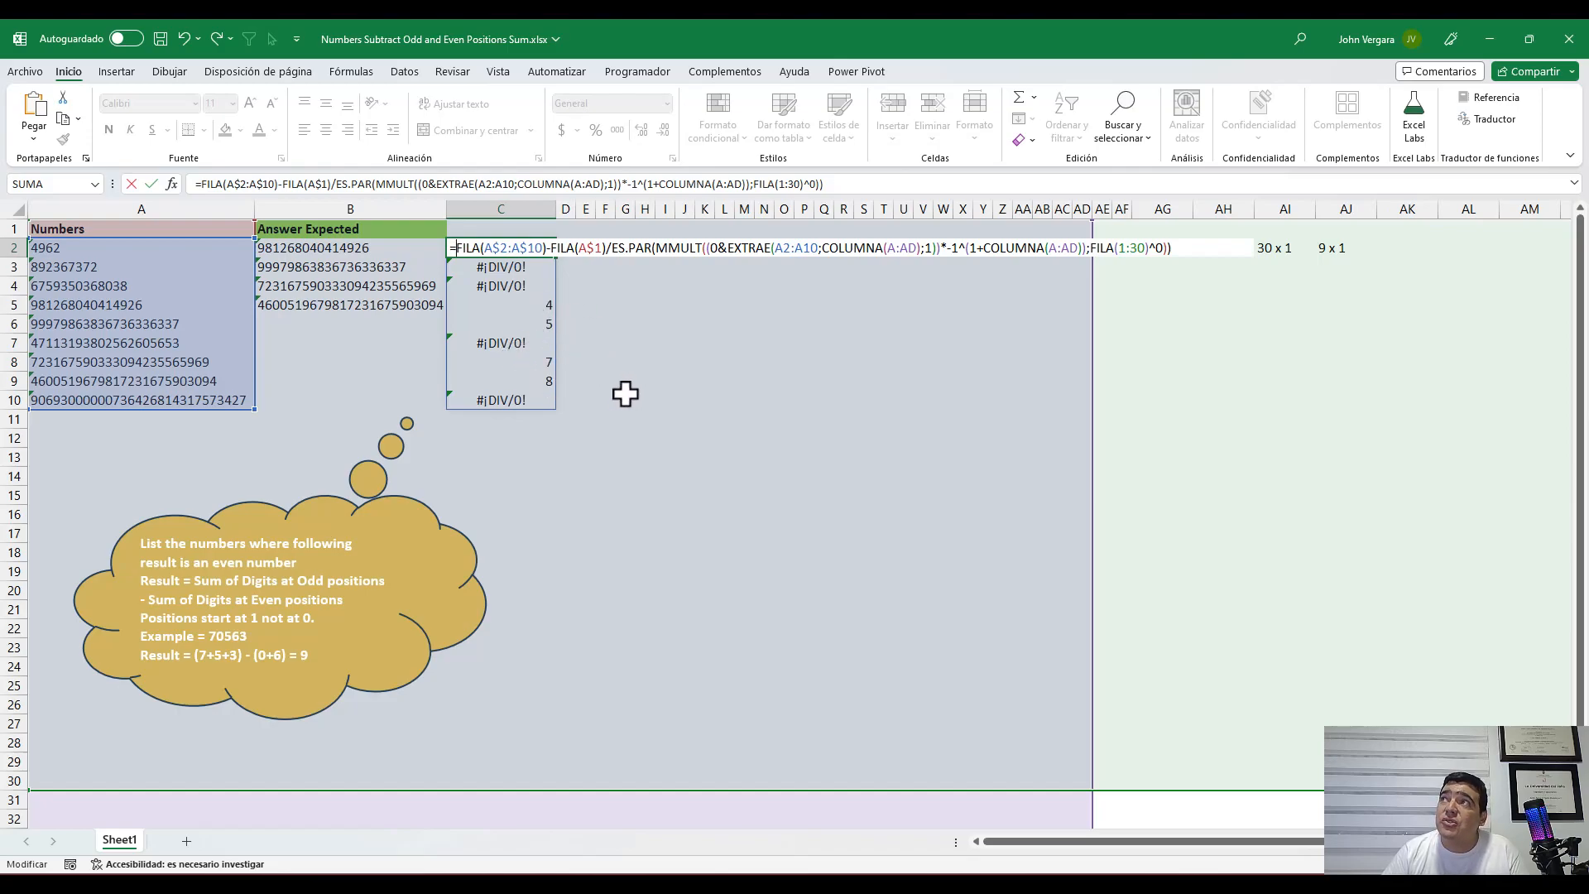
# Start wrapping C2's expression in AGREGAR with function 15 (K.ESIMO.MENOR) and option 6 to omit error values
pyautogui.write('agregar(')
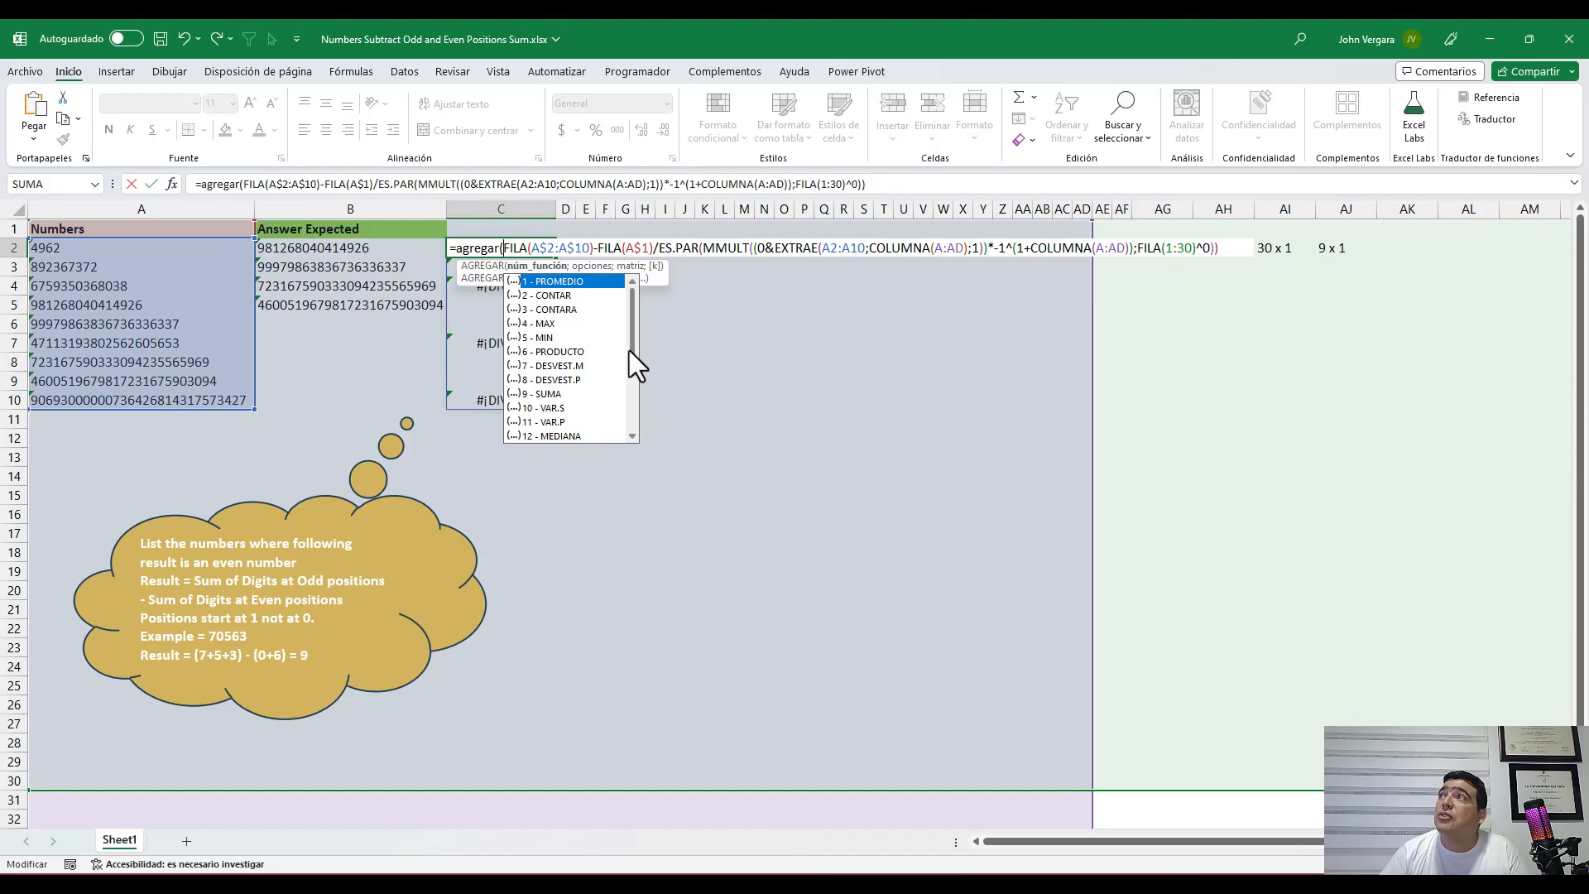
pyautogui.moveTo(632, 359); pyautogui.dragTo(609, 408)
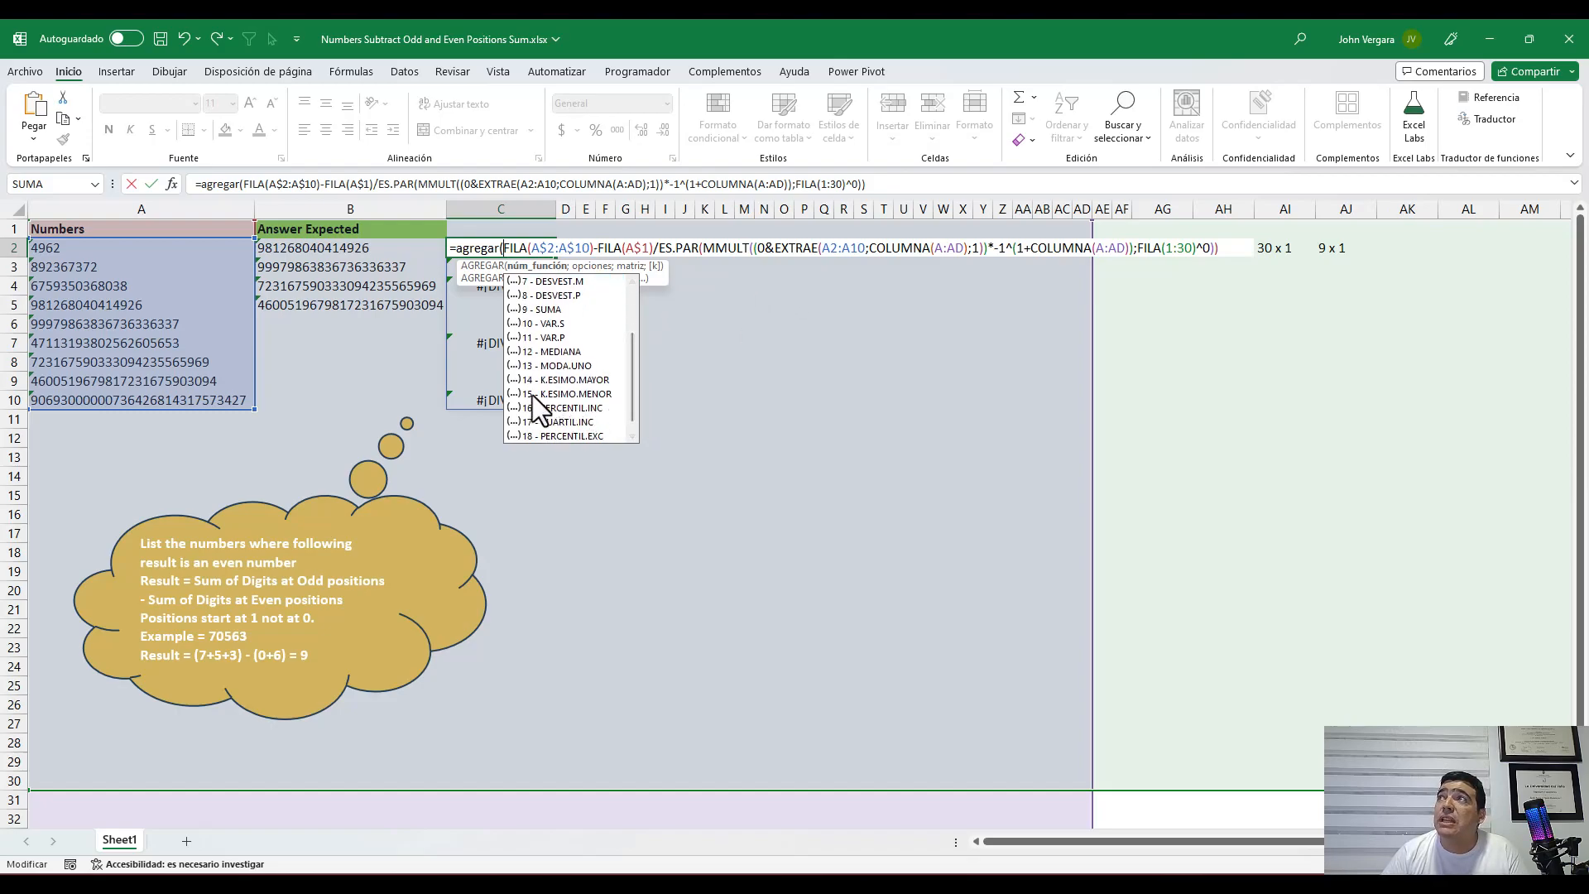
pyautogui.write('15')
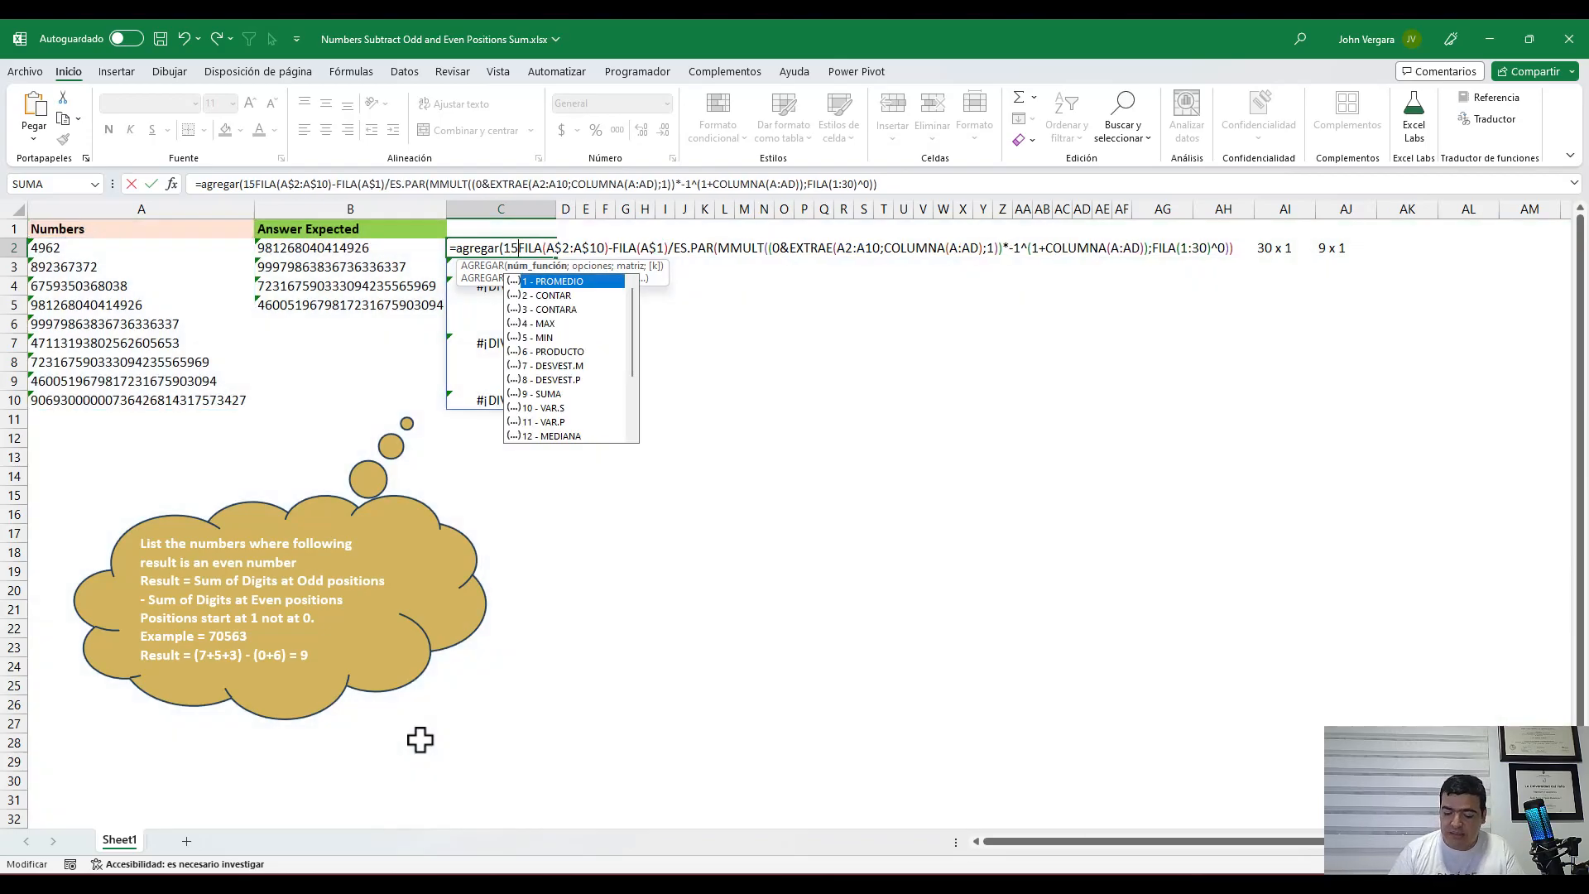
pyautogui.write(';')
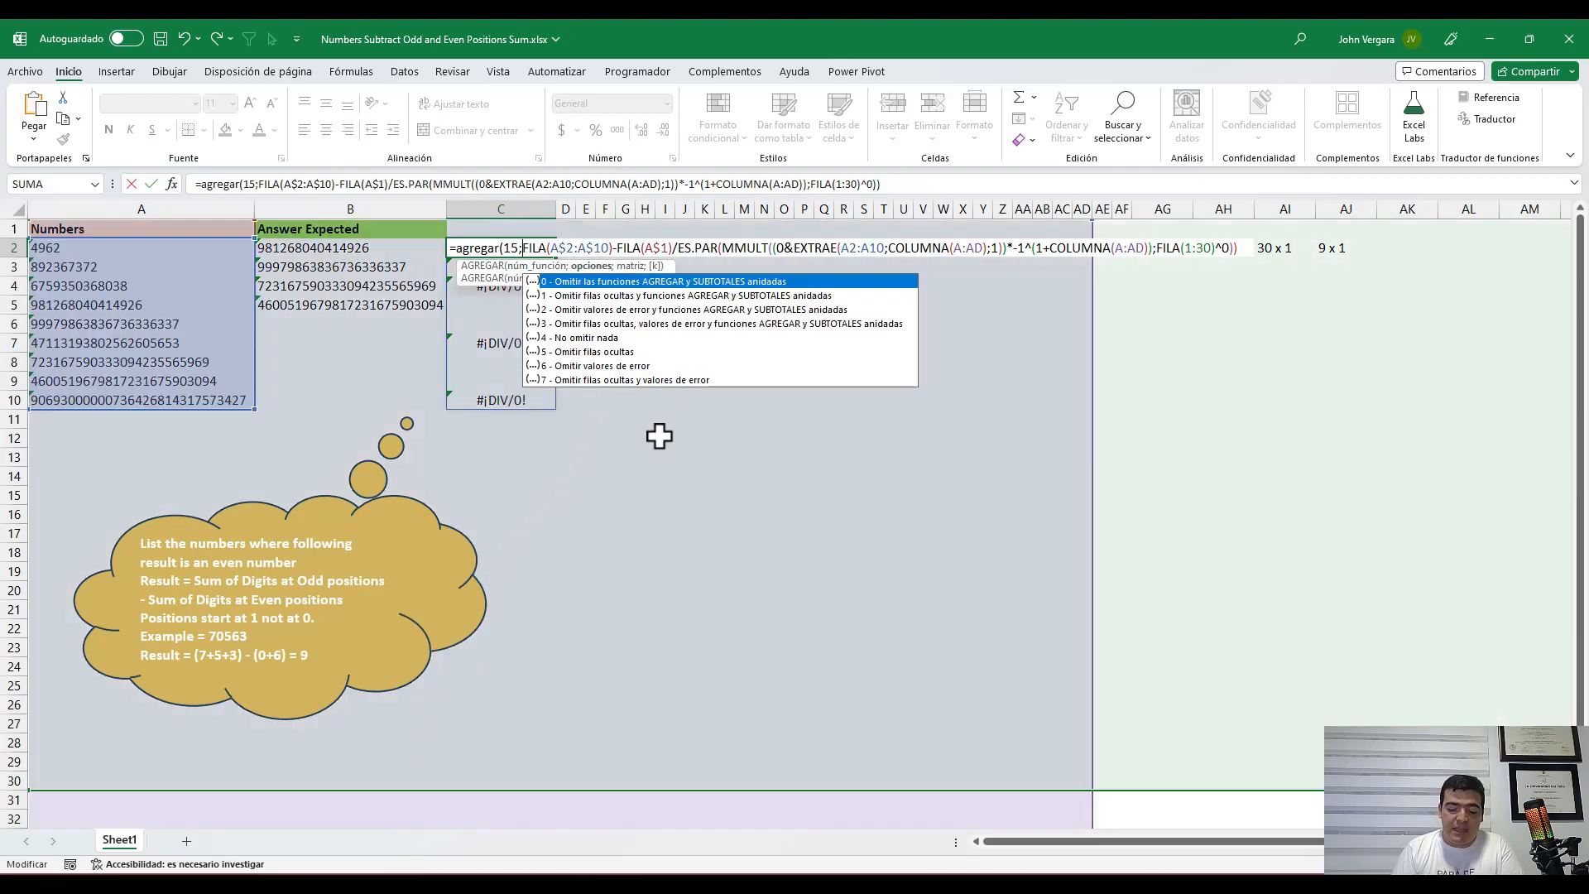
pyautogui.write('6;')
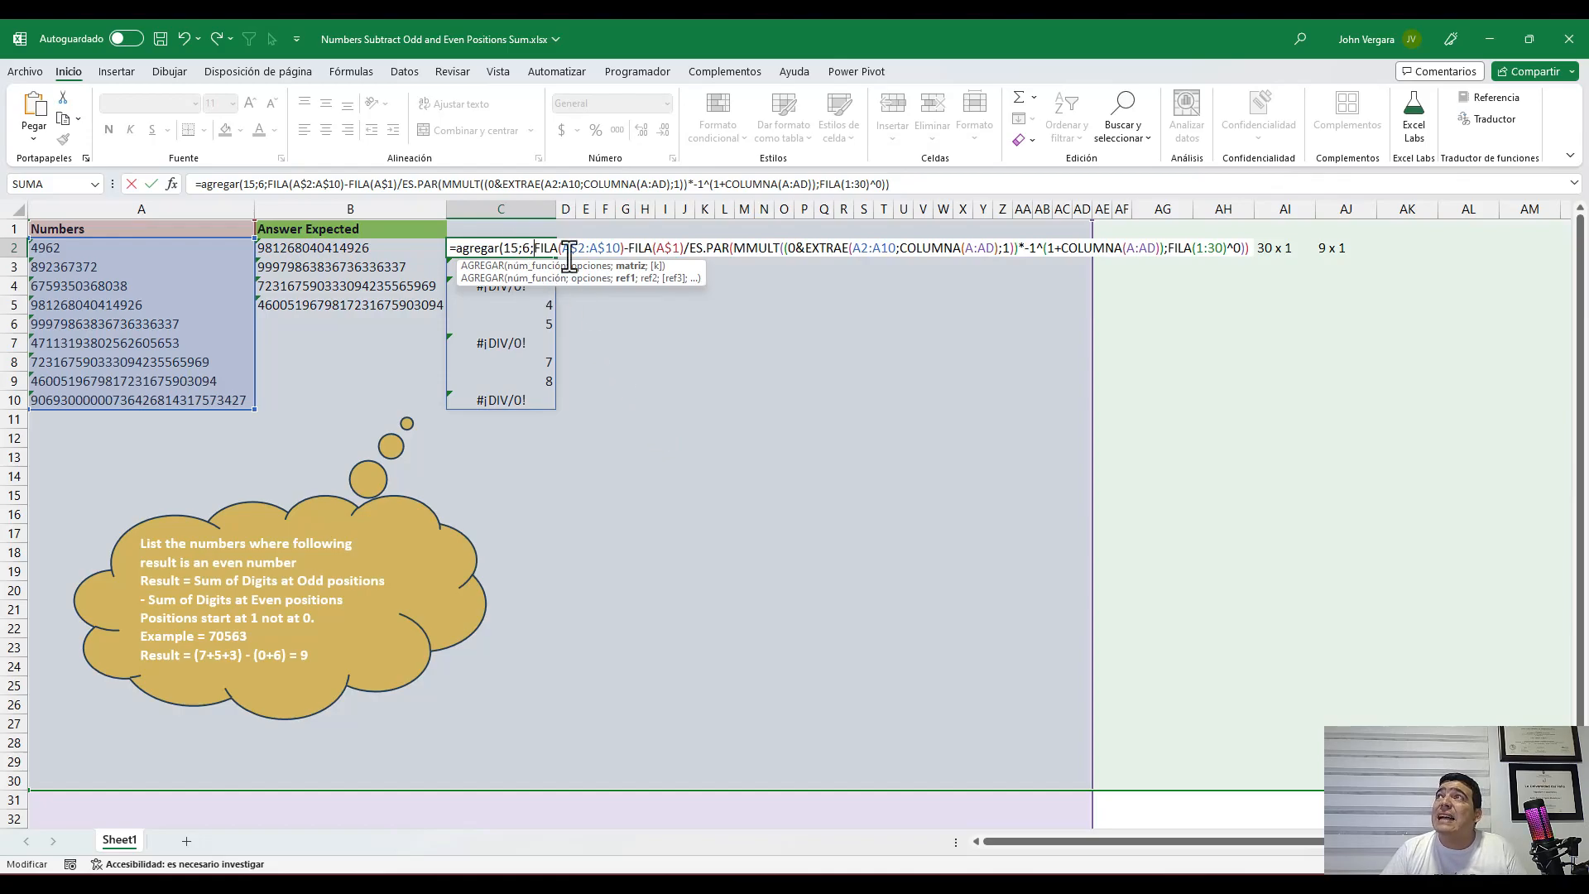
# Check the extent of AGREGAR's array argument and append filas(c$2:c2) as its k argument
pyautogui.click(634, 266)
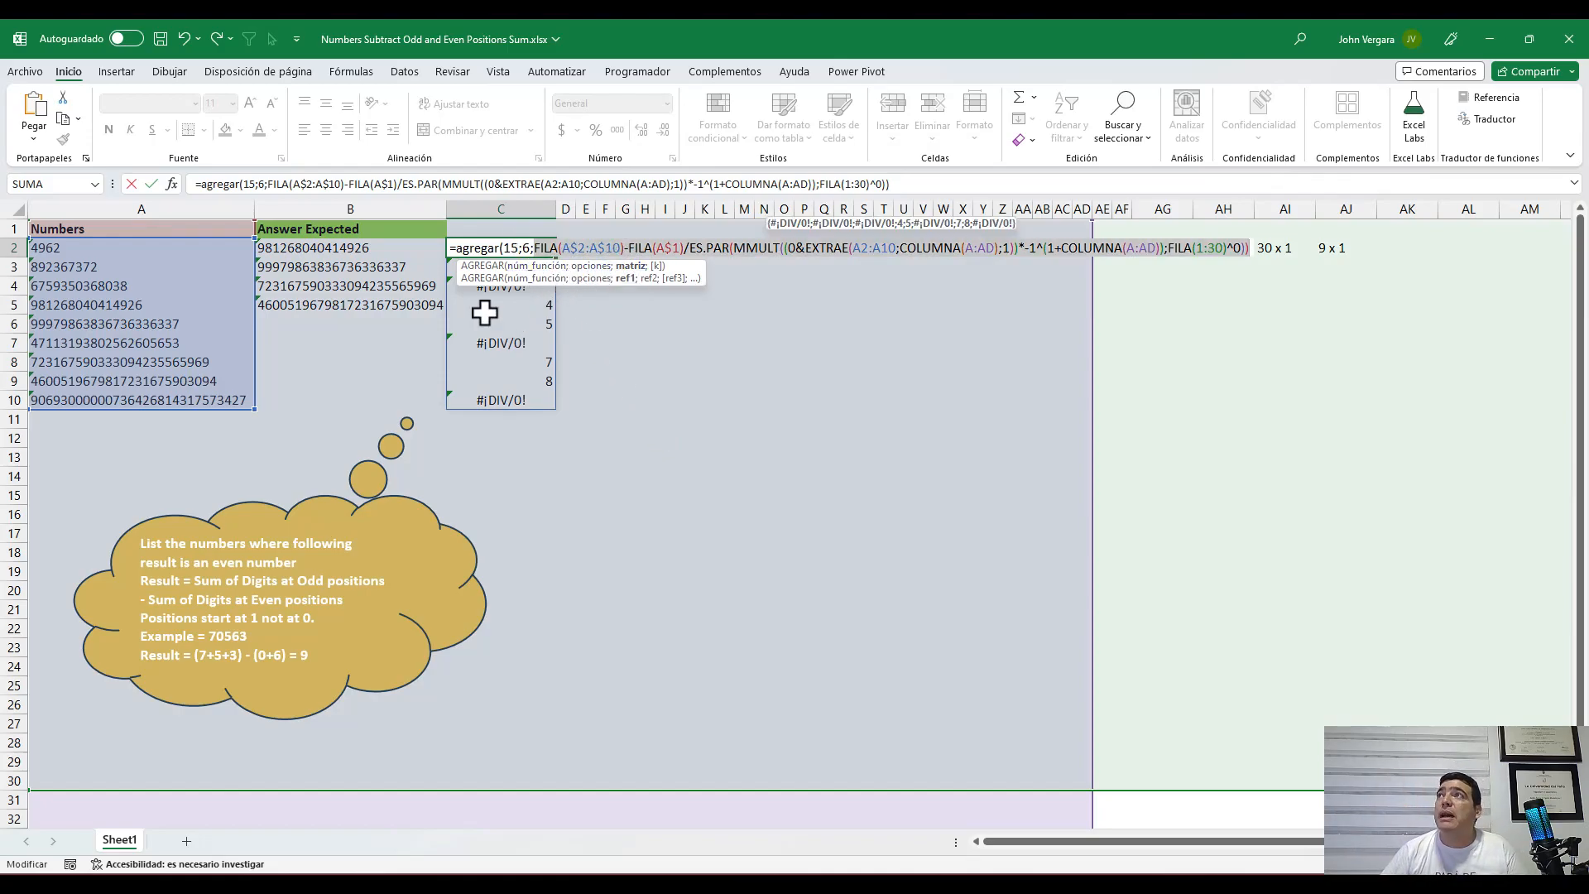
pyautogui.click(1253, 252)
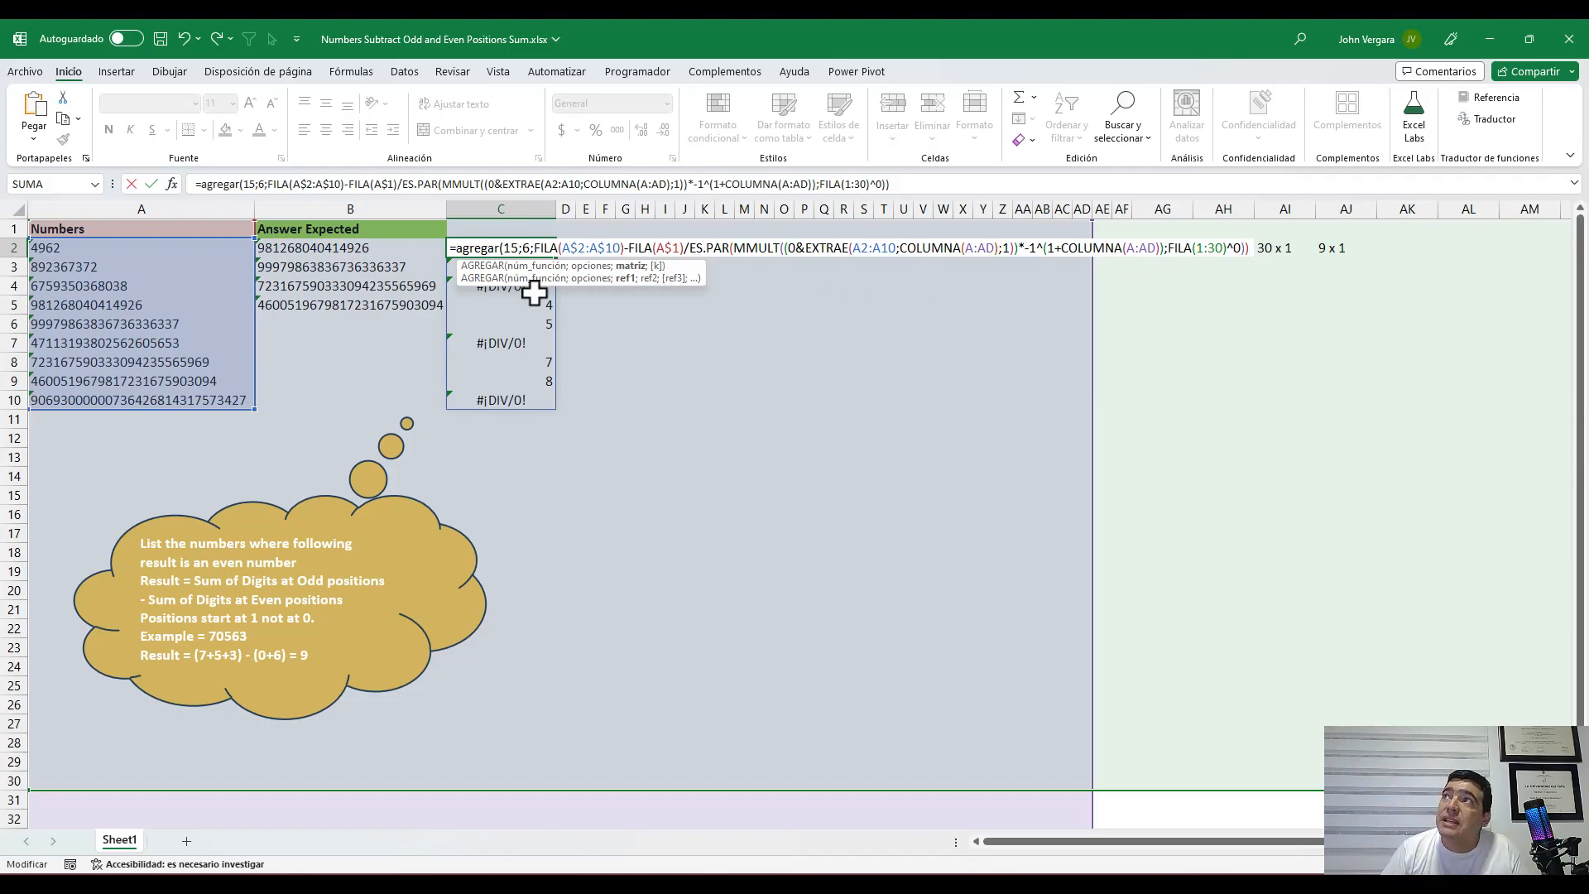
pyautogui.write(';filas(')
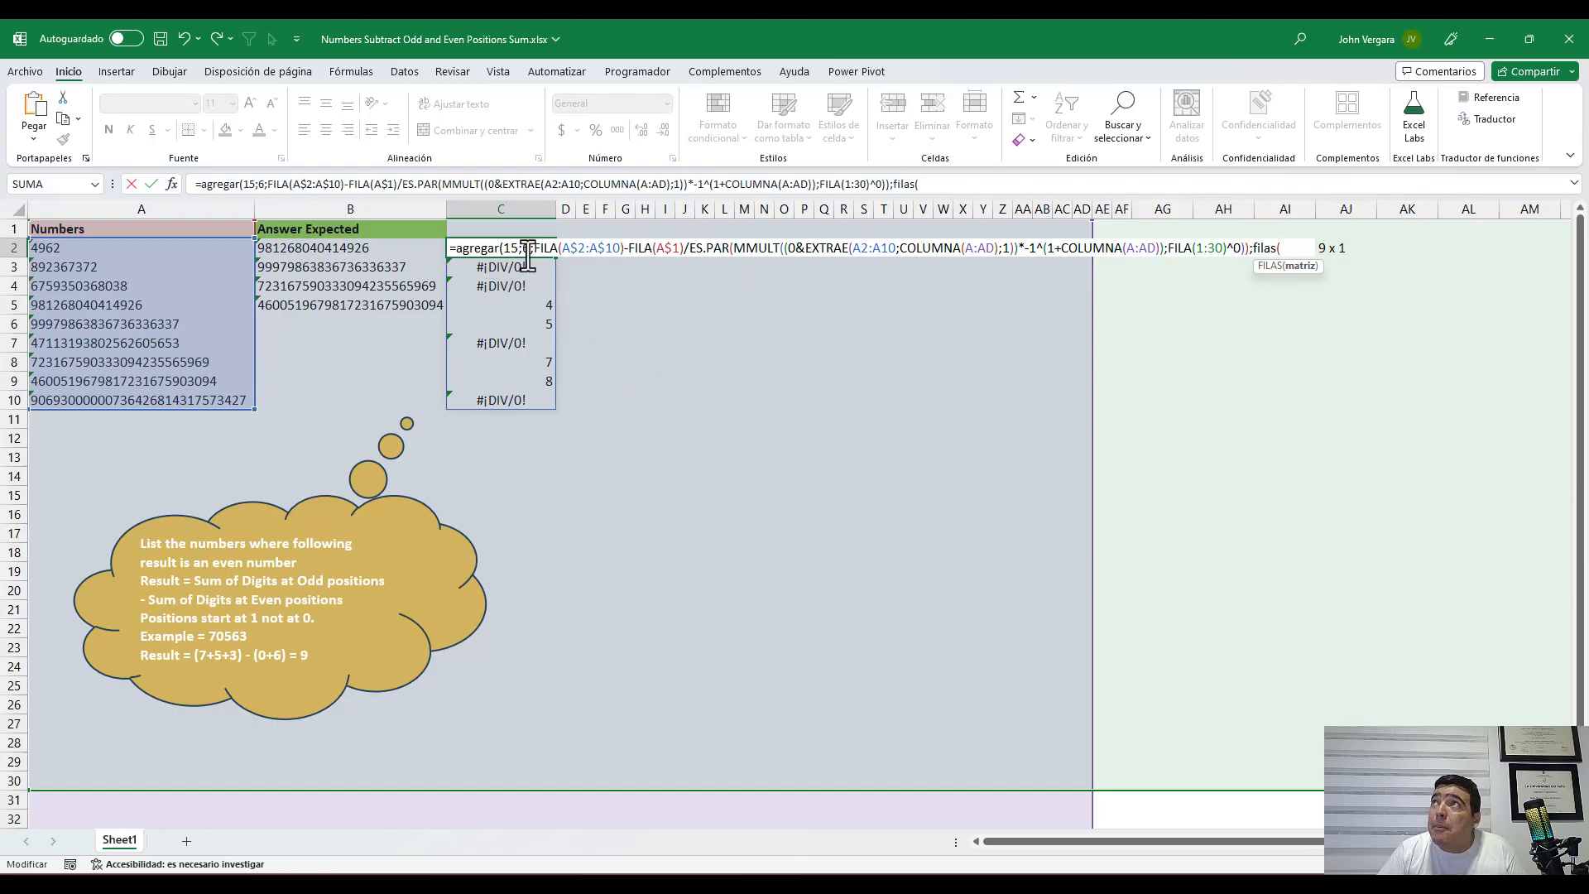
pyautogui.write('c$2:c2)')
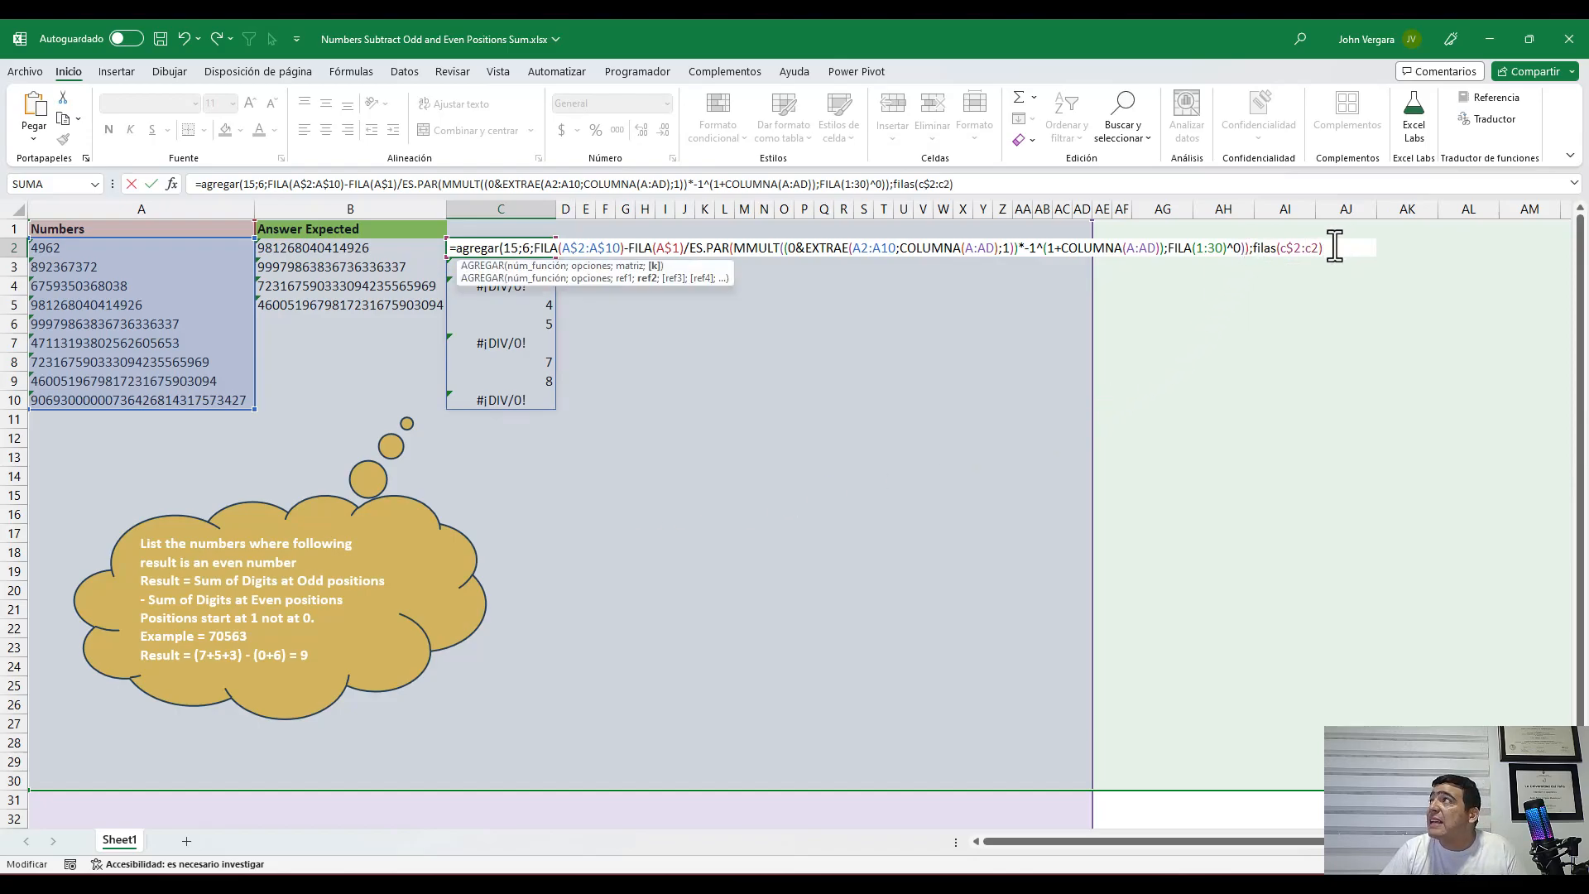
# Preview the evaluated value of filas(c$2:c2), restore it and close AGREGAR's parenthesis
pyautogui.moveTo(1324, 248); pyautogui.dragTo(1252, 249)
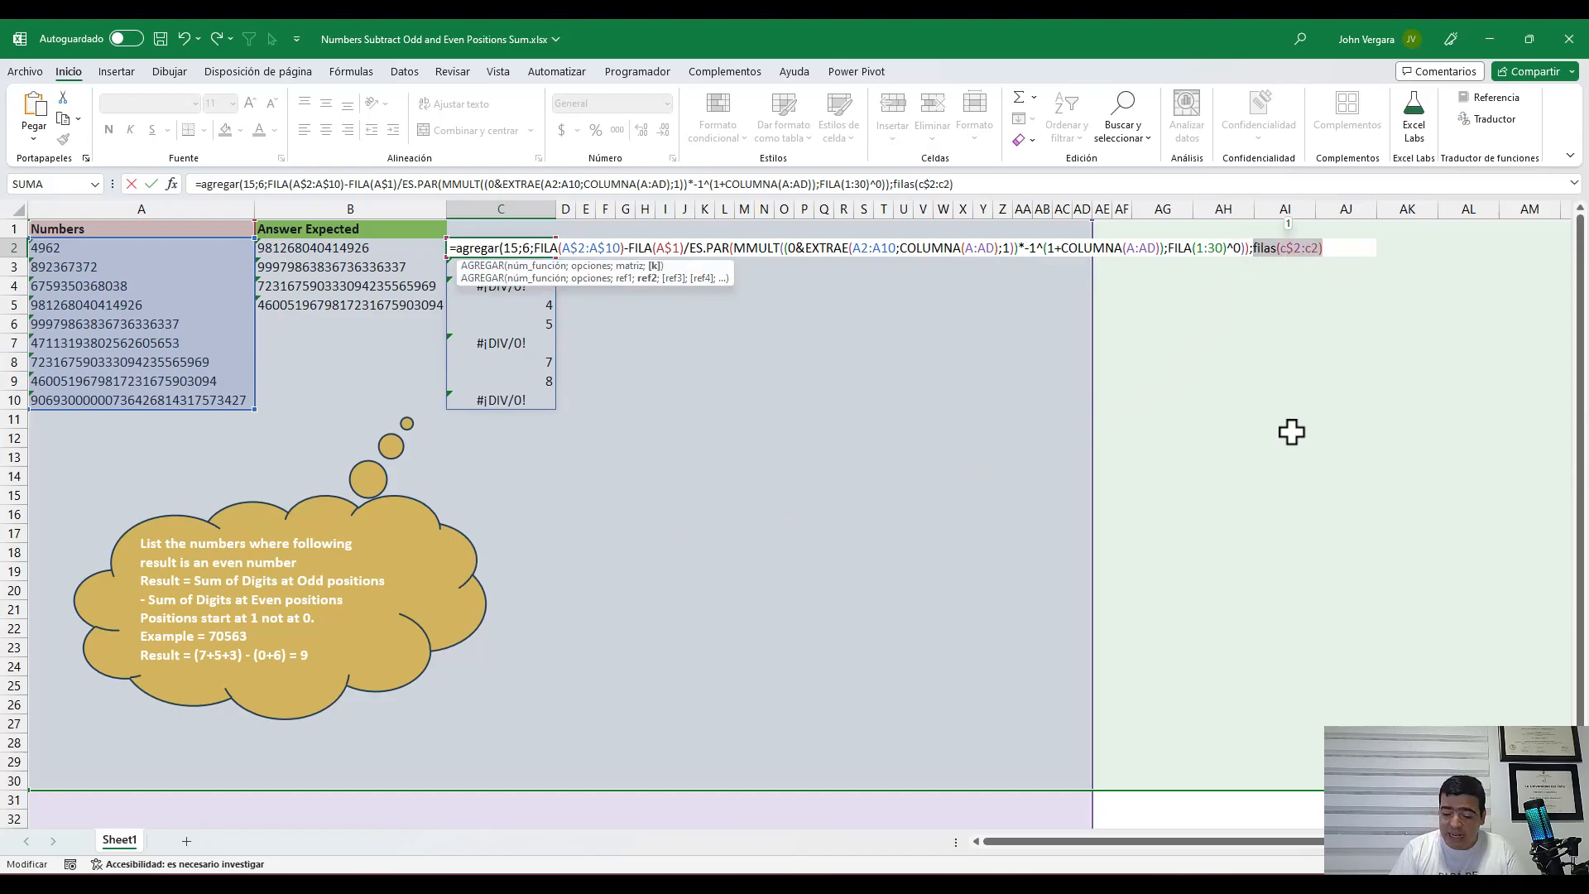
pyautogui.write('1')
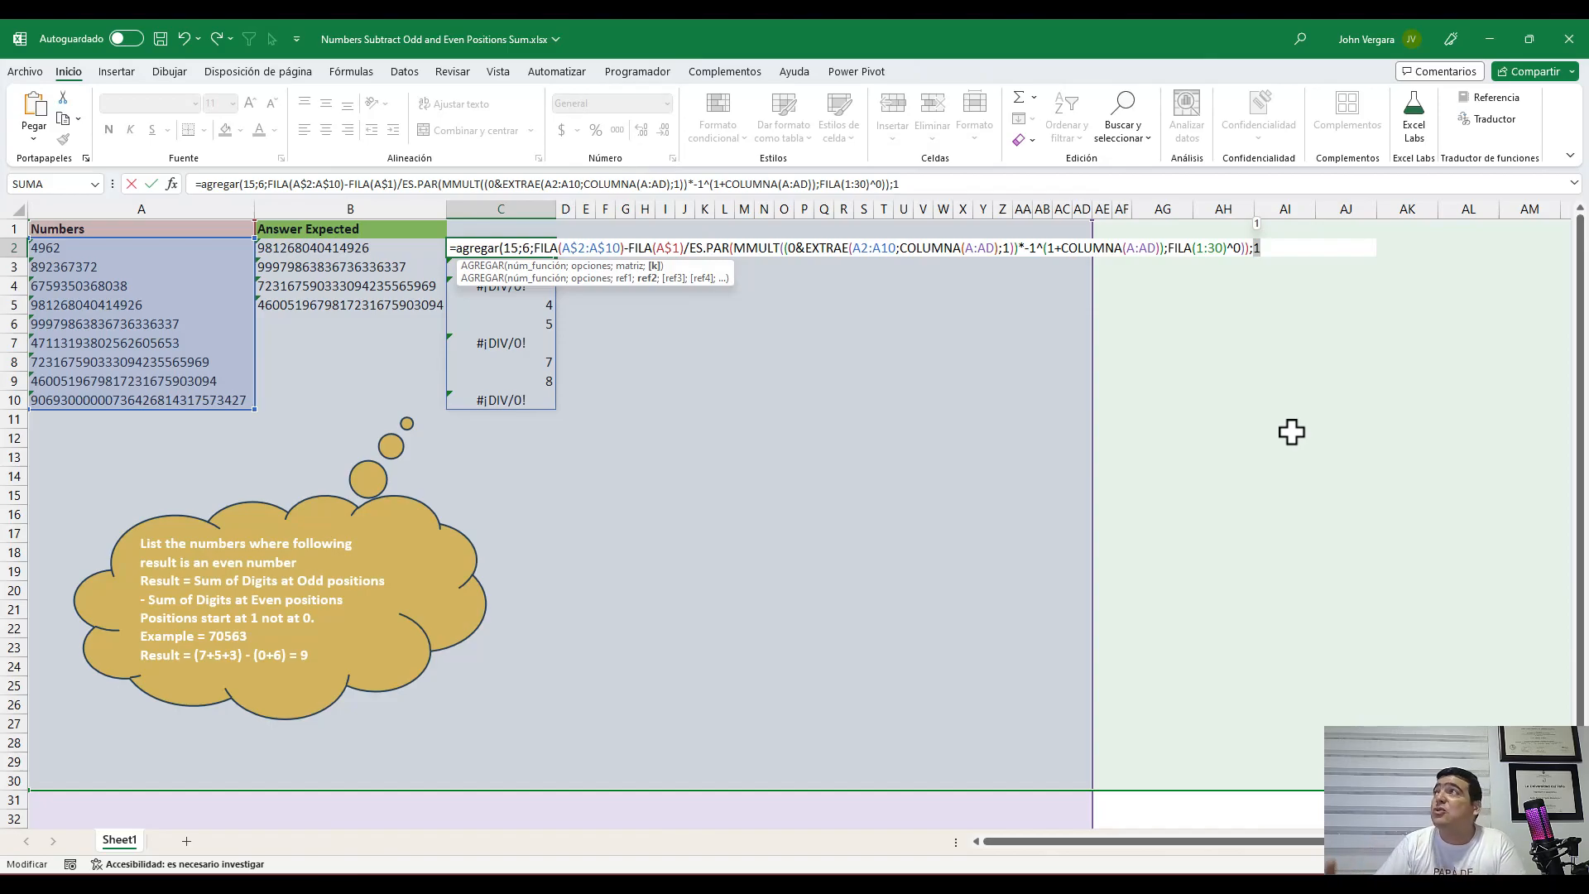
pyautogui.hotkey('ctrl', 'z')
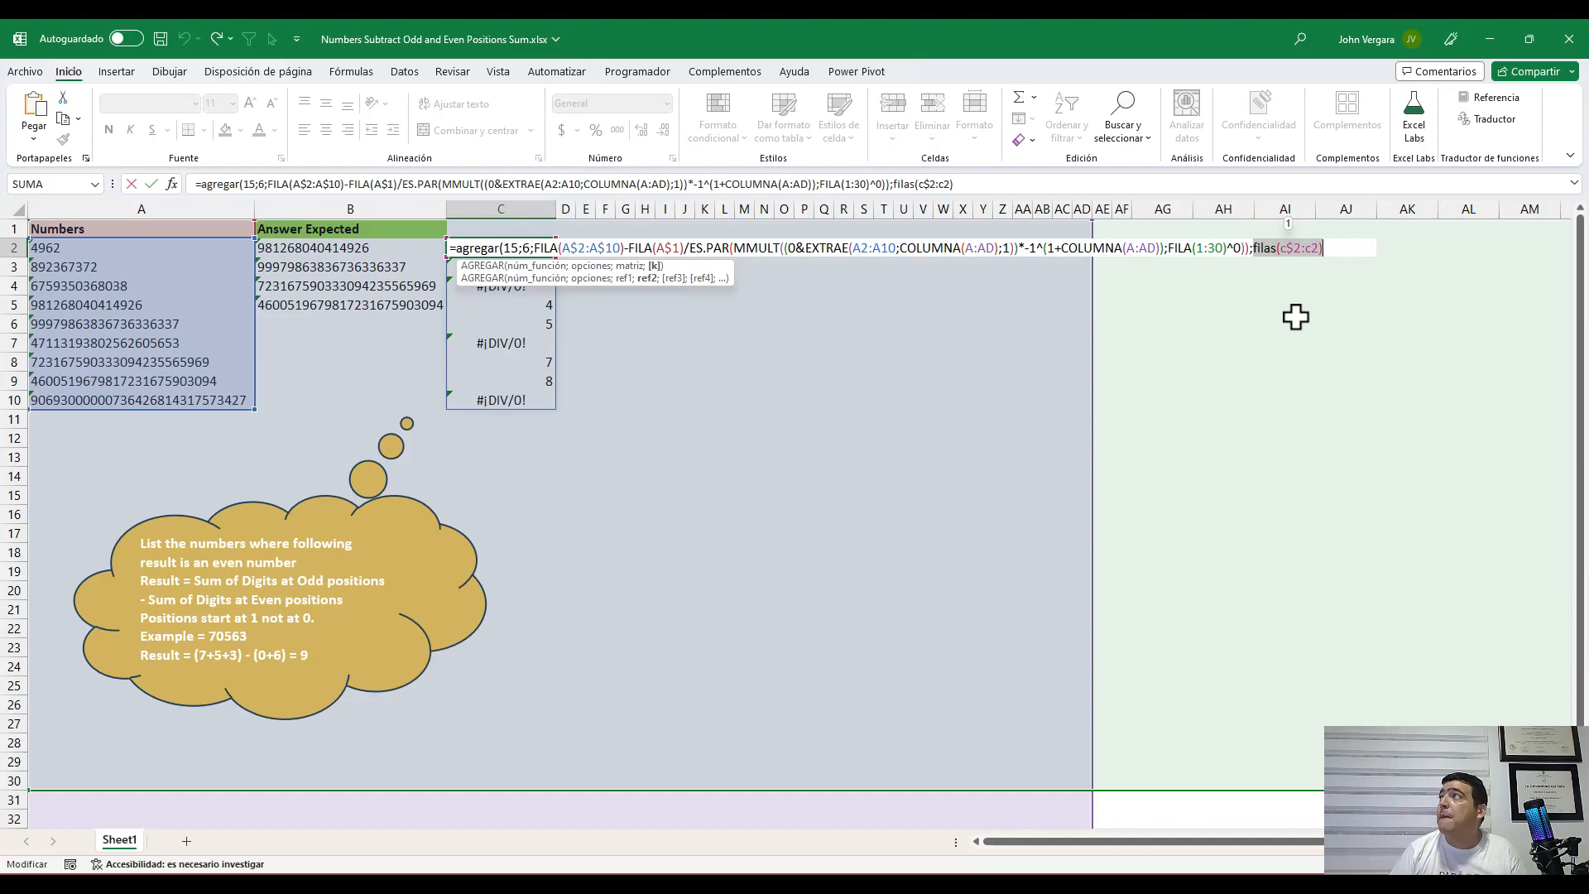
pyautogui.press('Right')
pyautogui.write(')')
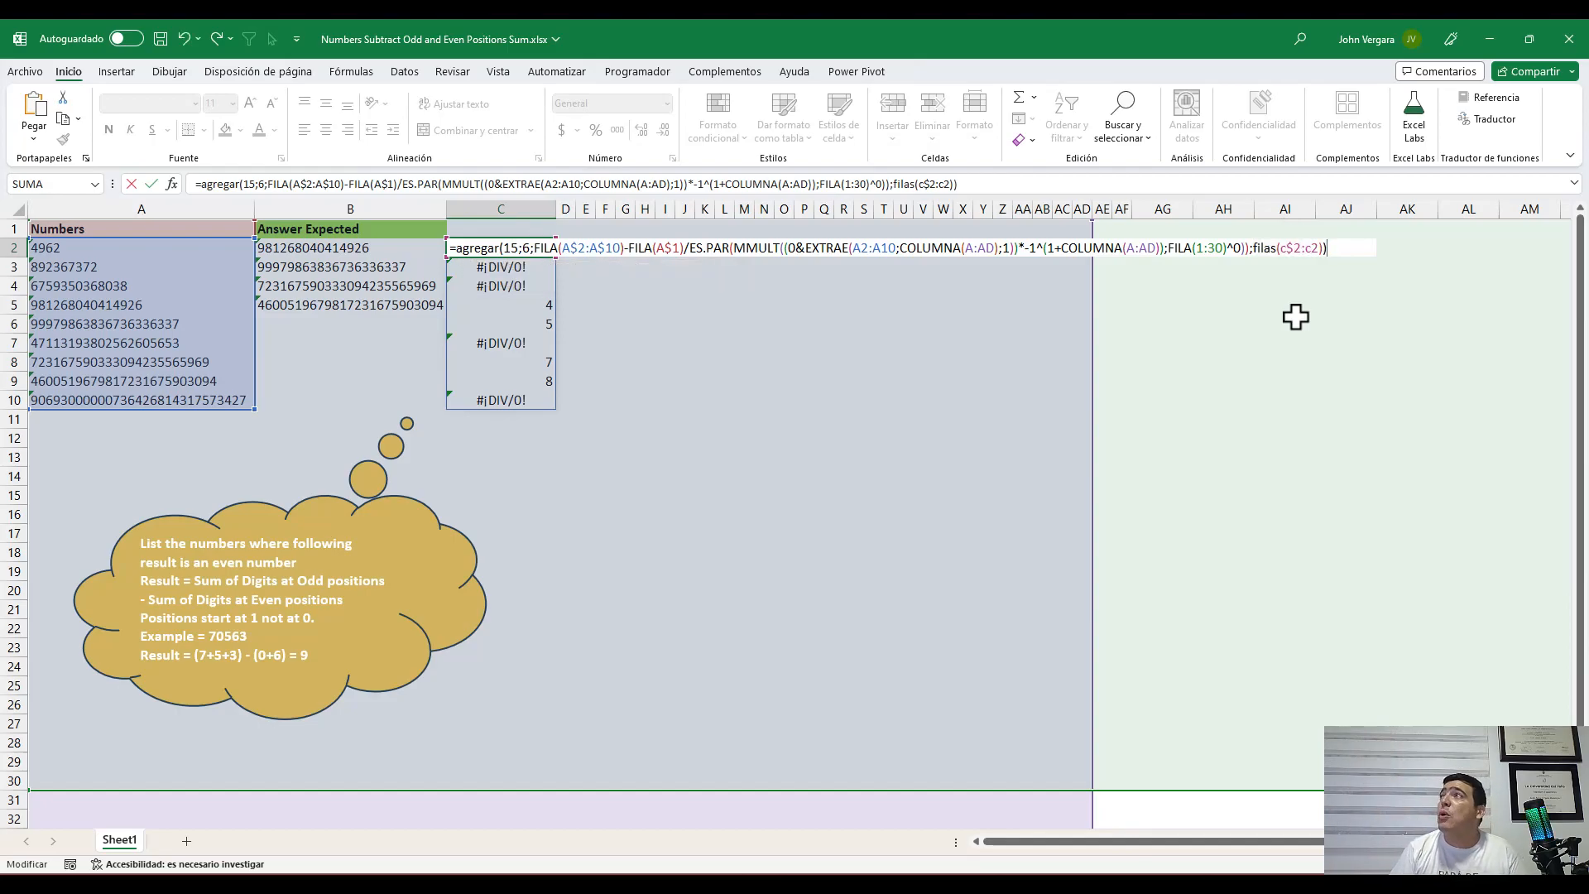
# Lock C2's references as A$2:A$10 in EXTRAE and $1:$30 in FILA, and fill the formula down to C10
pyautogui.hotkey('ctrl', 'Return')
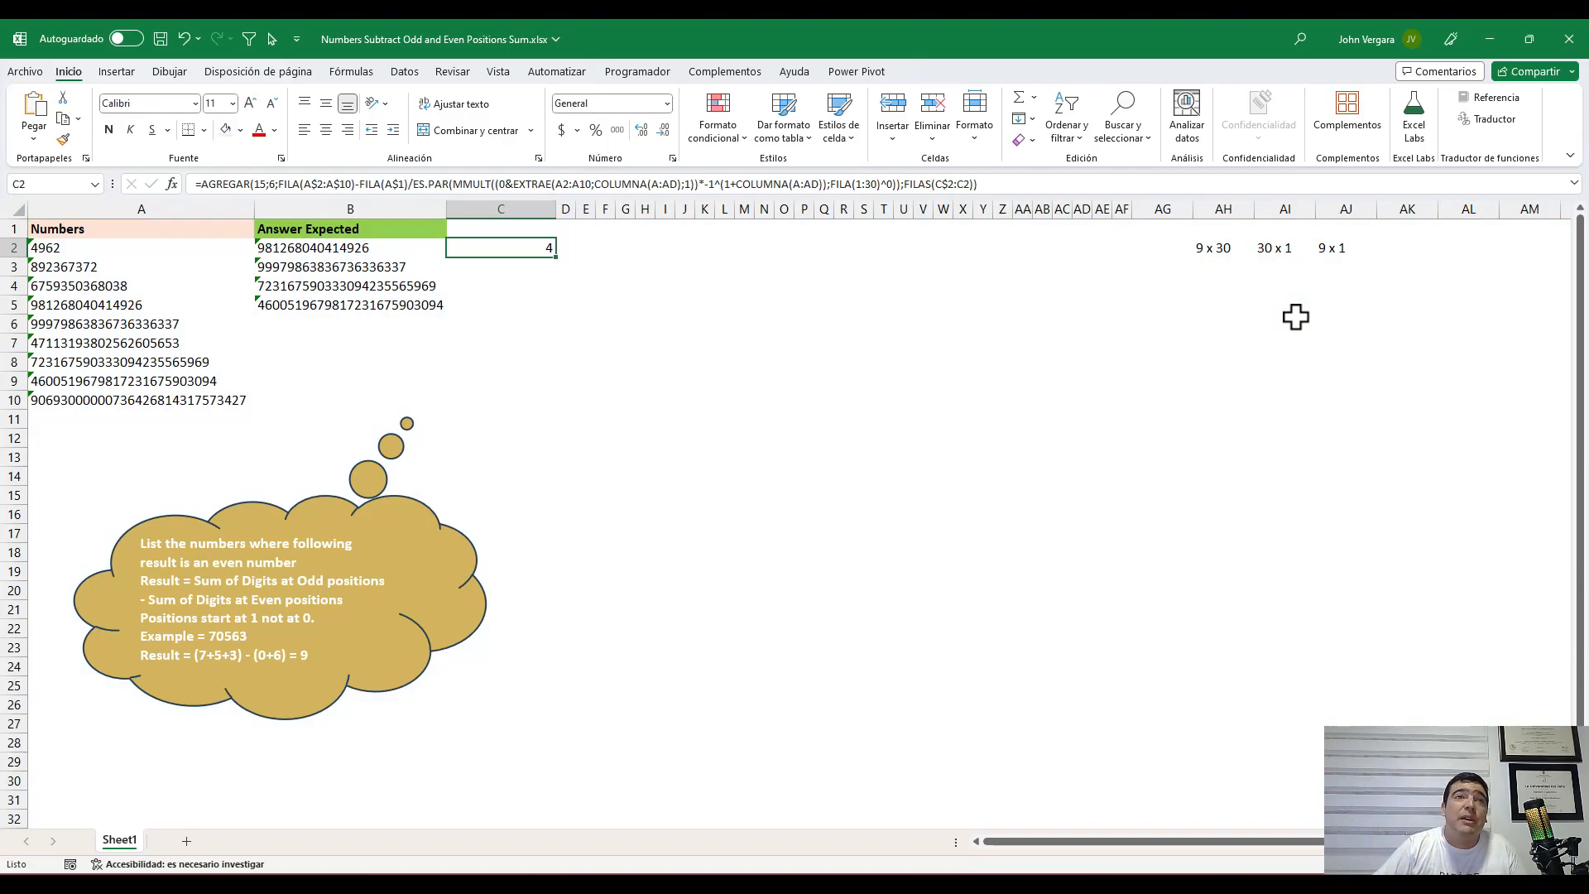
pyautogui.moveTo(555, 257)
pyautogui.mouseDown()
pyautogui.moveTo(546, 412)
pyautogui.moveTo(548, 253)
pyautogui.mouseUp()
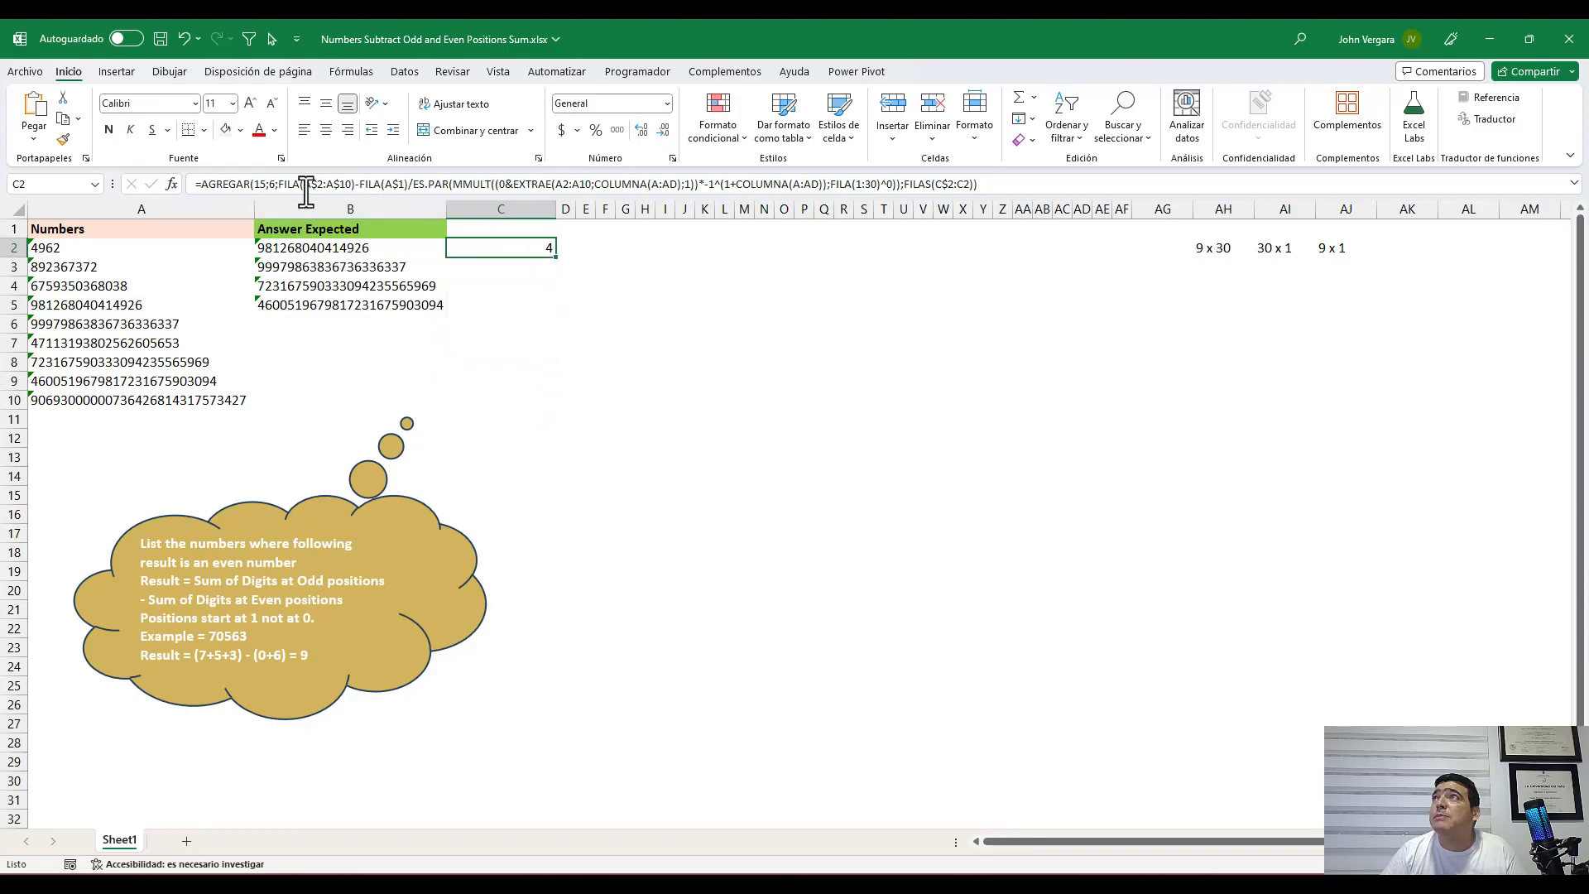
pyautogui.click(575, 185)
pyautogui.press('F4')
pyautogui.press('F4')
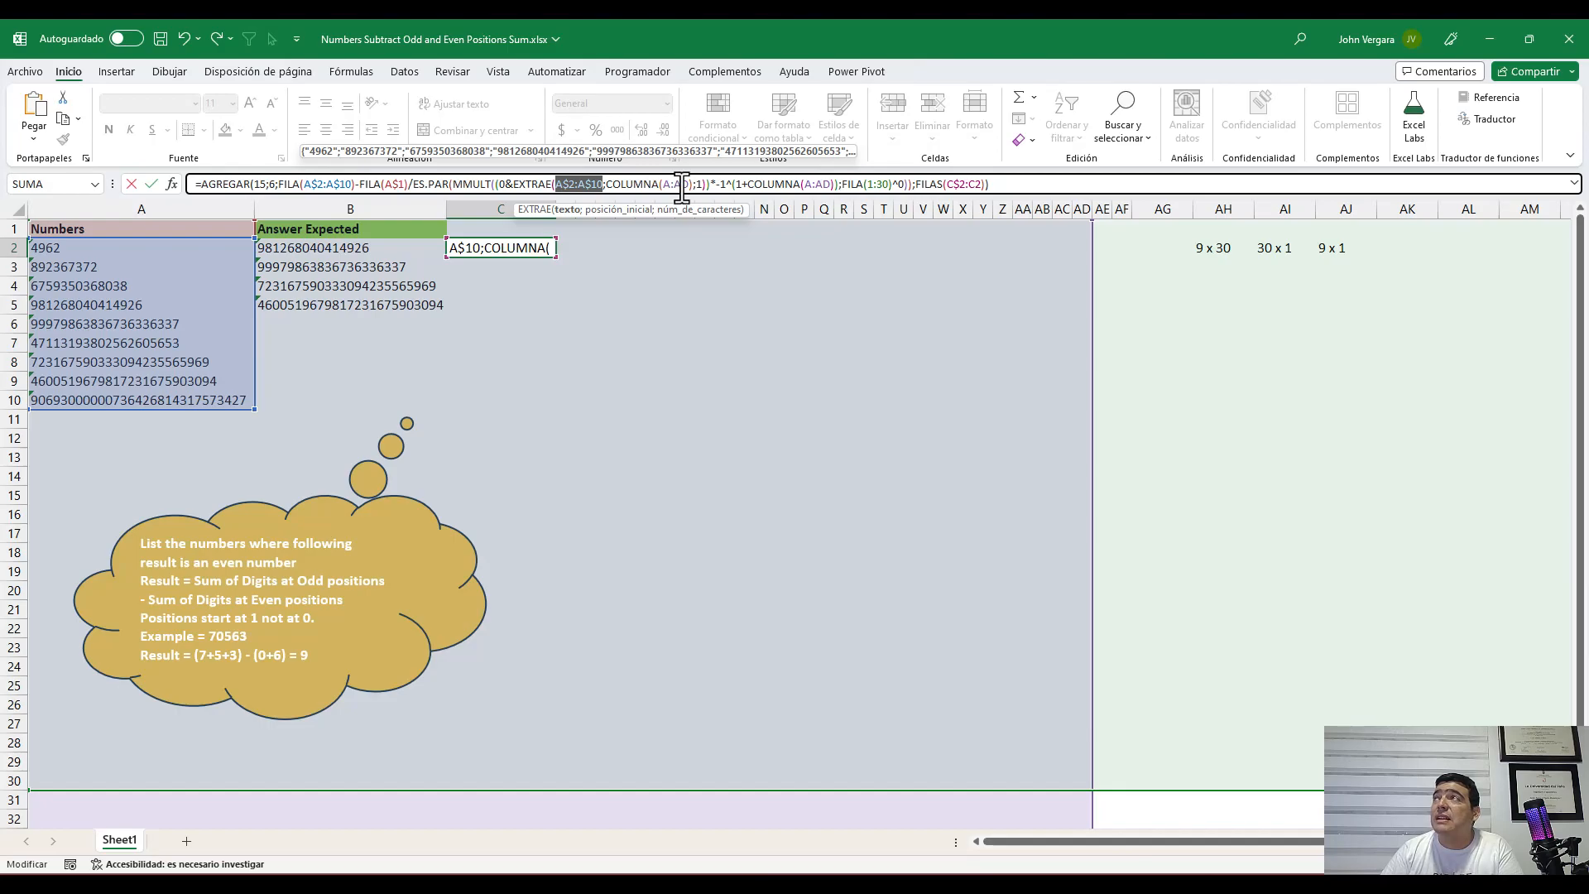
pyautogui.doubleClick(881, 184)
pyautogui.press('F4')
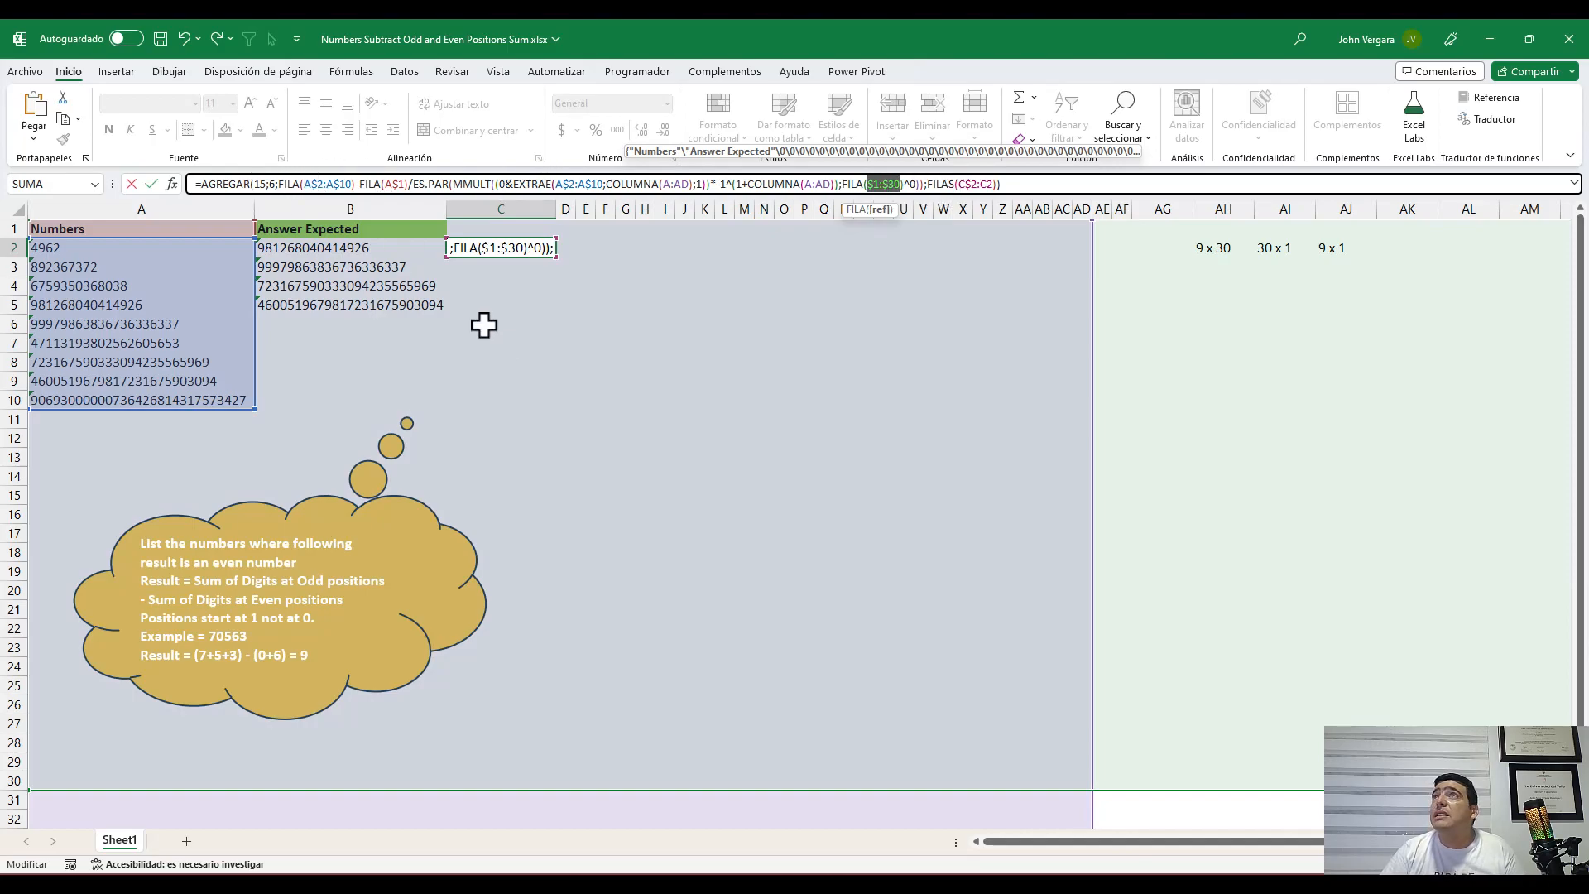
pyautogui.hotkey('ctrl', 'Return')
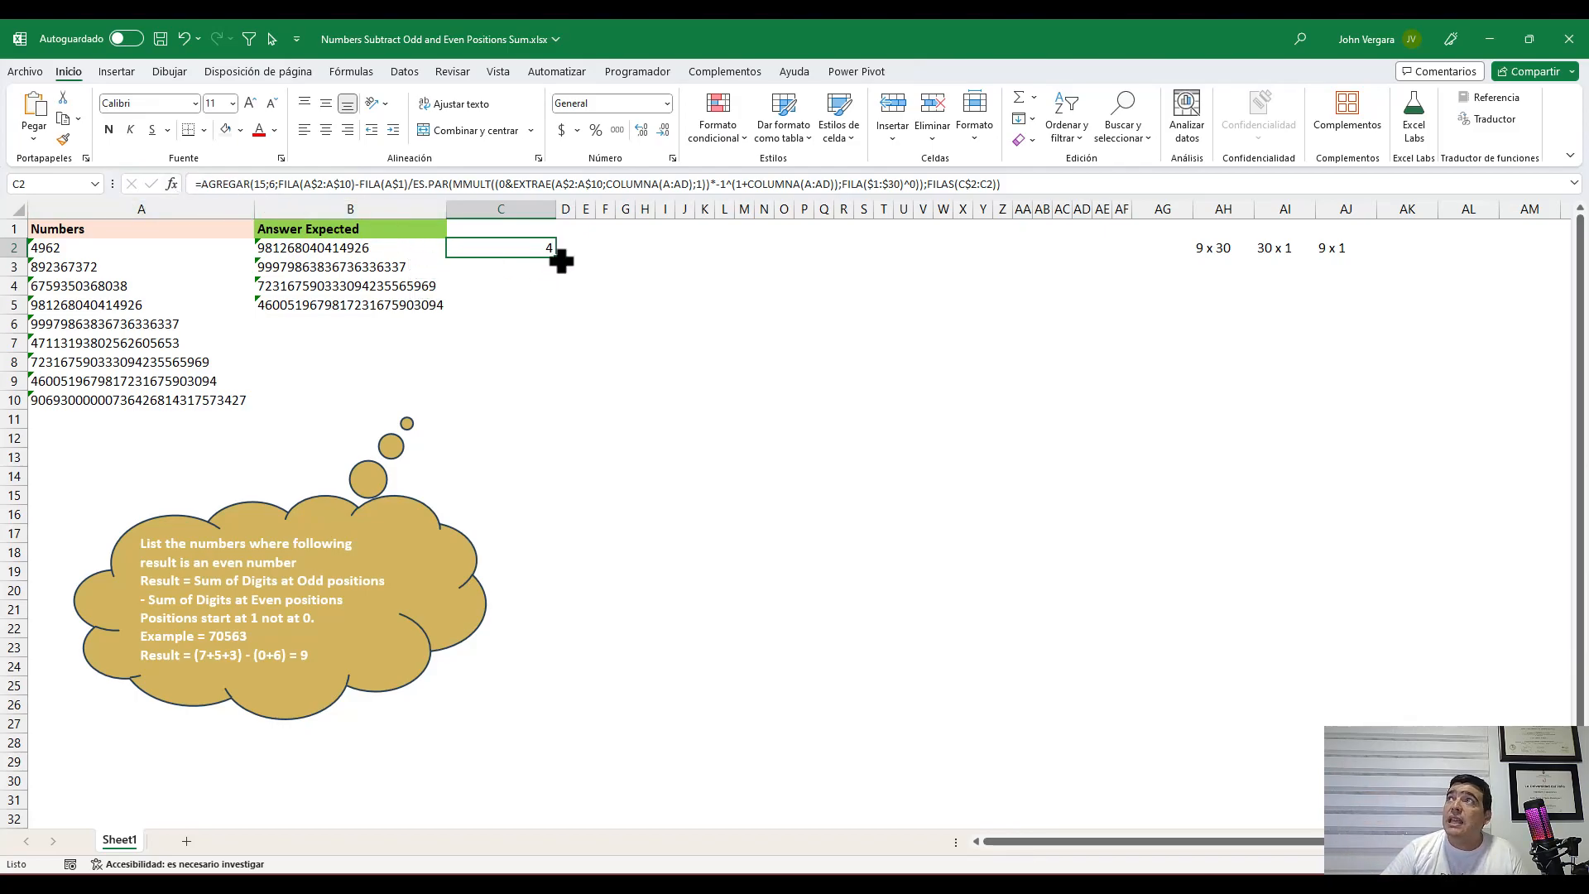
pyautogui.moveTo(561, 259); pyautogui.dragTo(554, 408)
pyautogui.moveTo(524, 245)
pyautogui.mouseDown()
pyautogui.moveTo(524, 305)
pyautogui.moveTo(524, 247)
pyautogui.mouseUp()
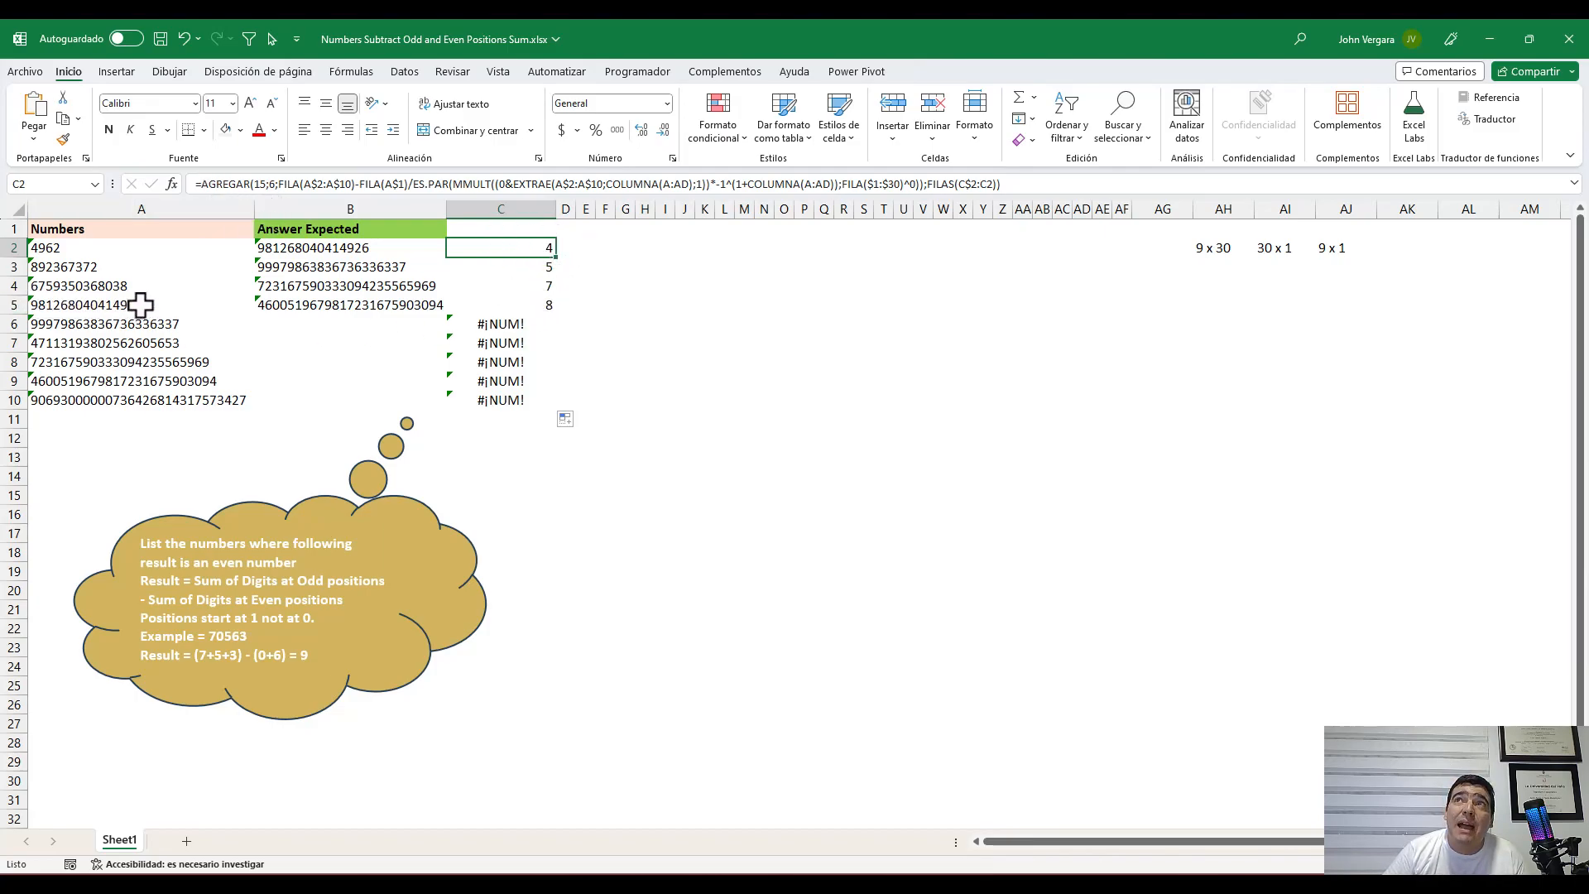
# Wrap C2's AGREGAR expression in INDICE as the row argument, with A$2:A$10 as the array
pyautogui.press('F2')
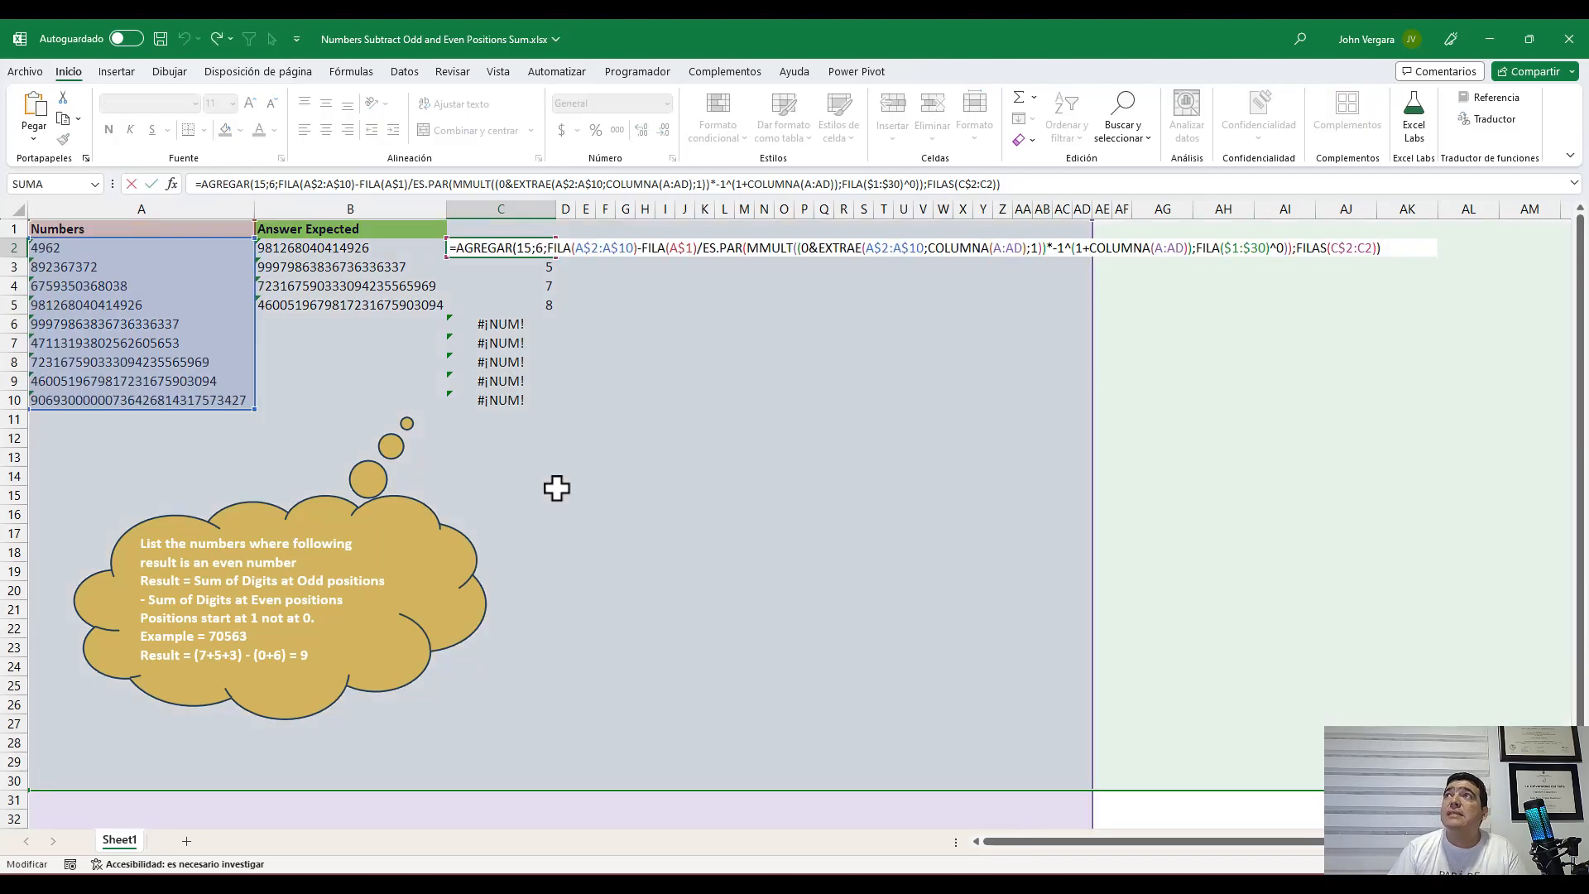
pyautogui.press('Home')
pyautogui.press('Right')
pyautogui.write('indice(')
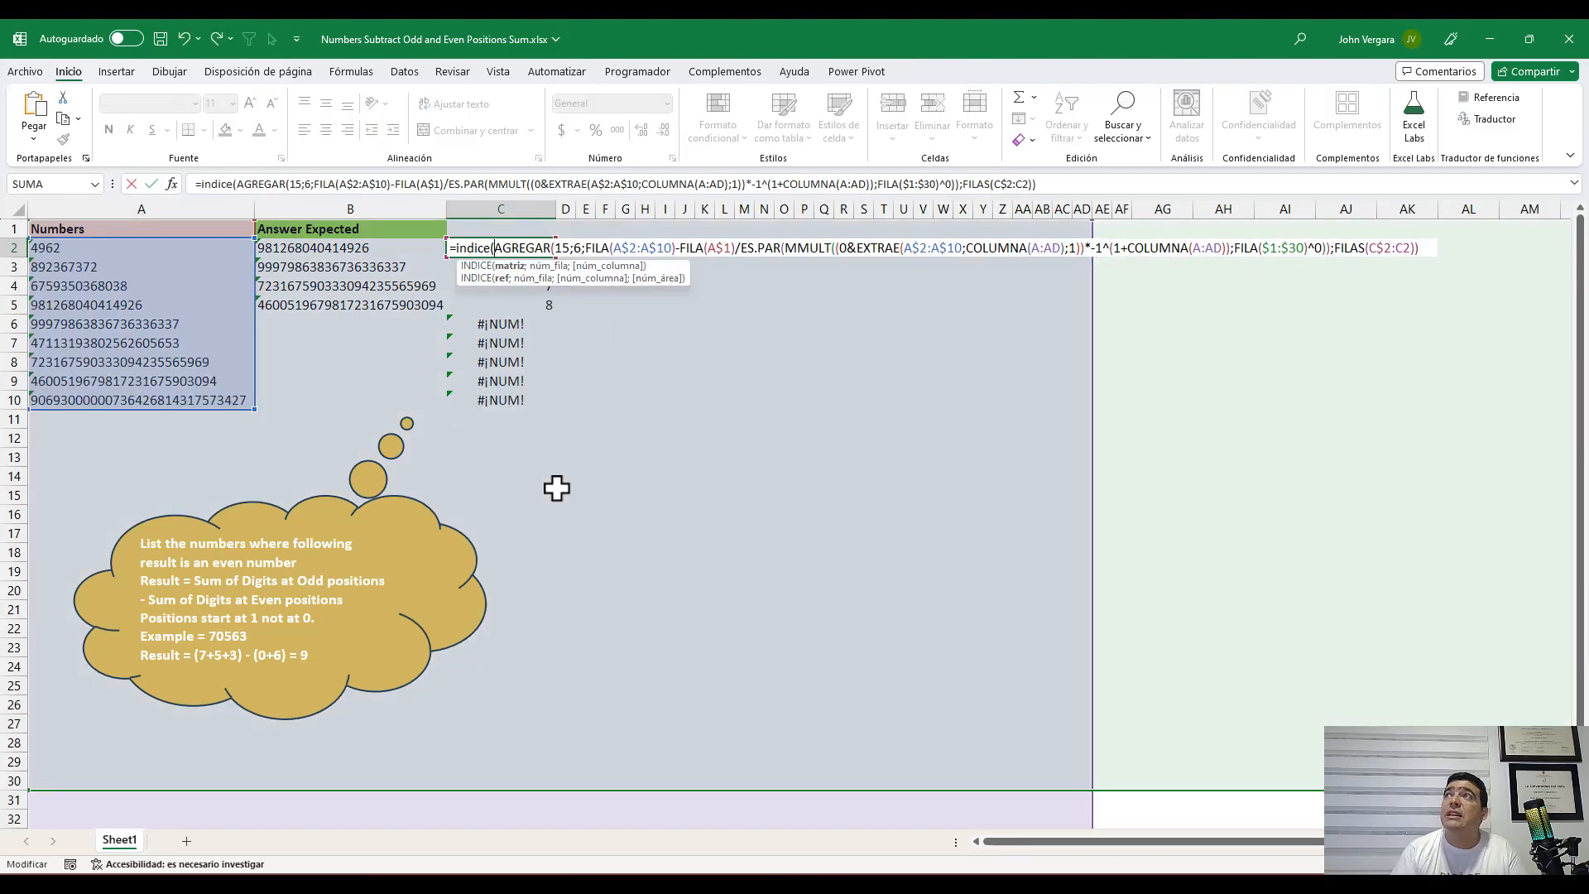
pyautogui.moveTo(140, 242); pyautogui.dragTo(159, 400)
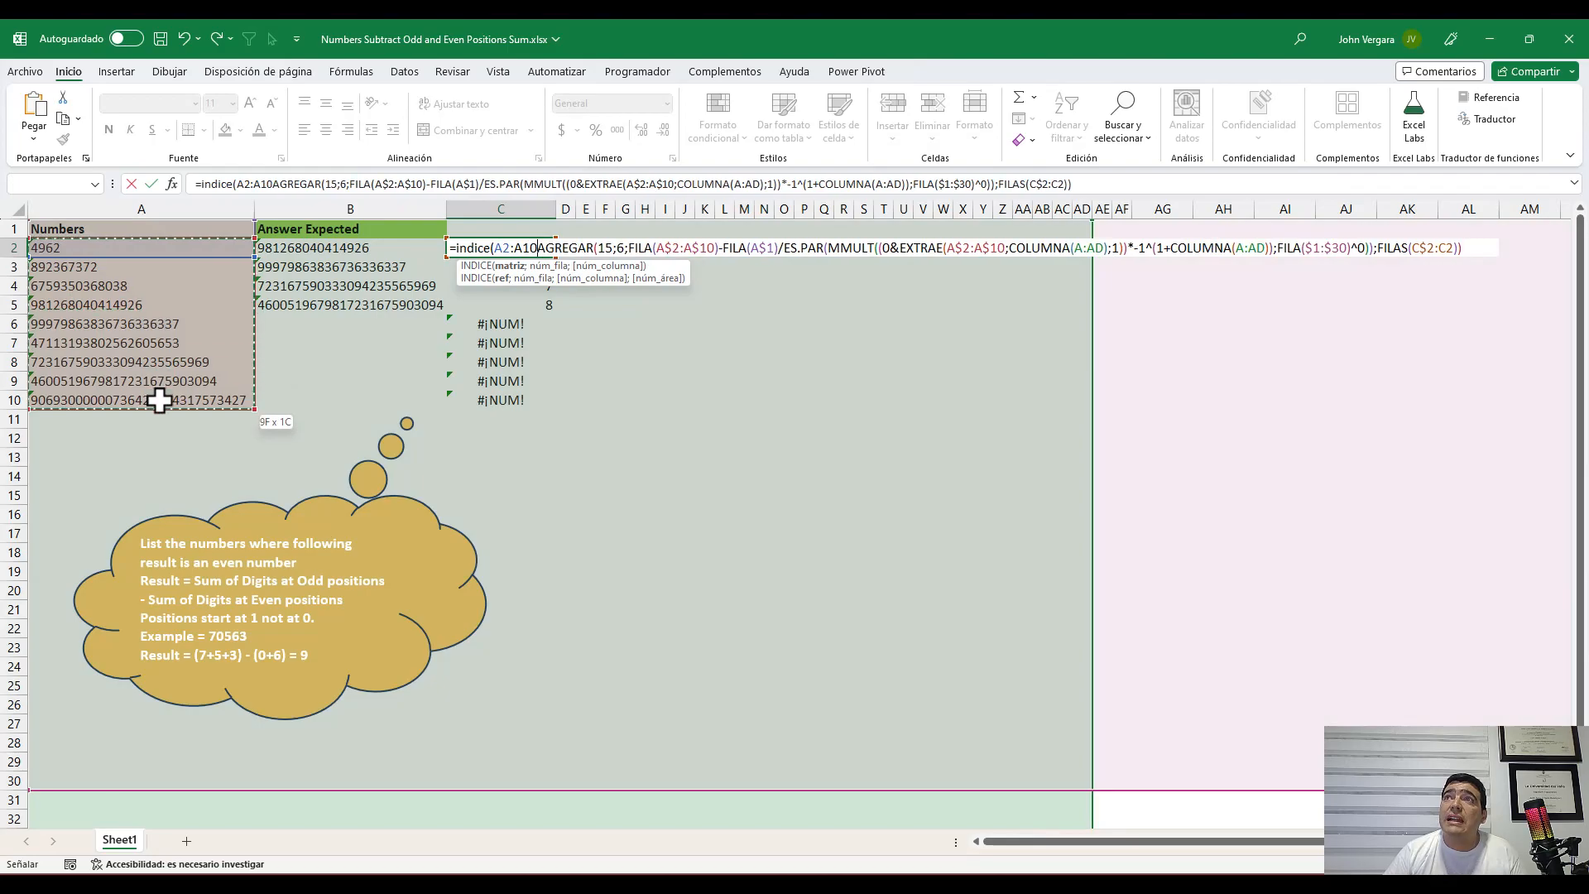
pyautogui.press('F4')
pyautogui.press('F4')
pyautogui.write(';')
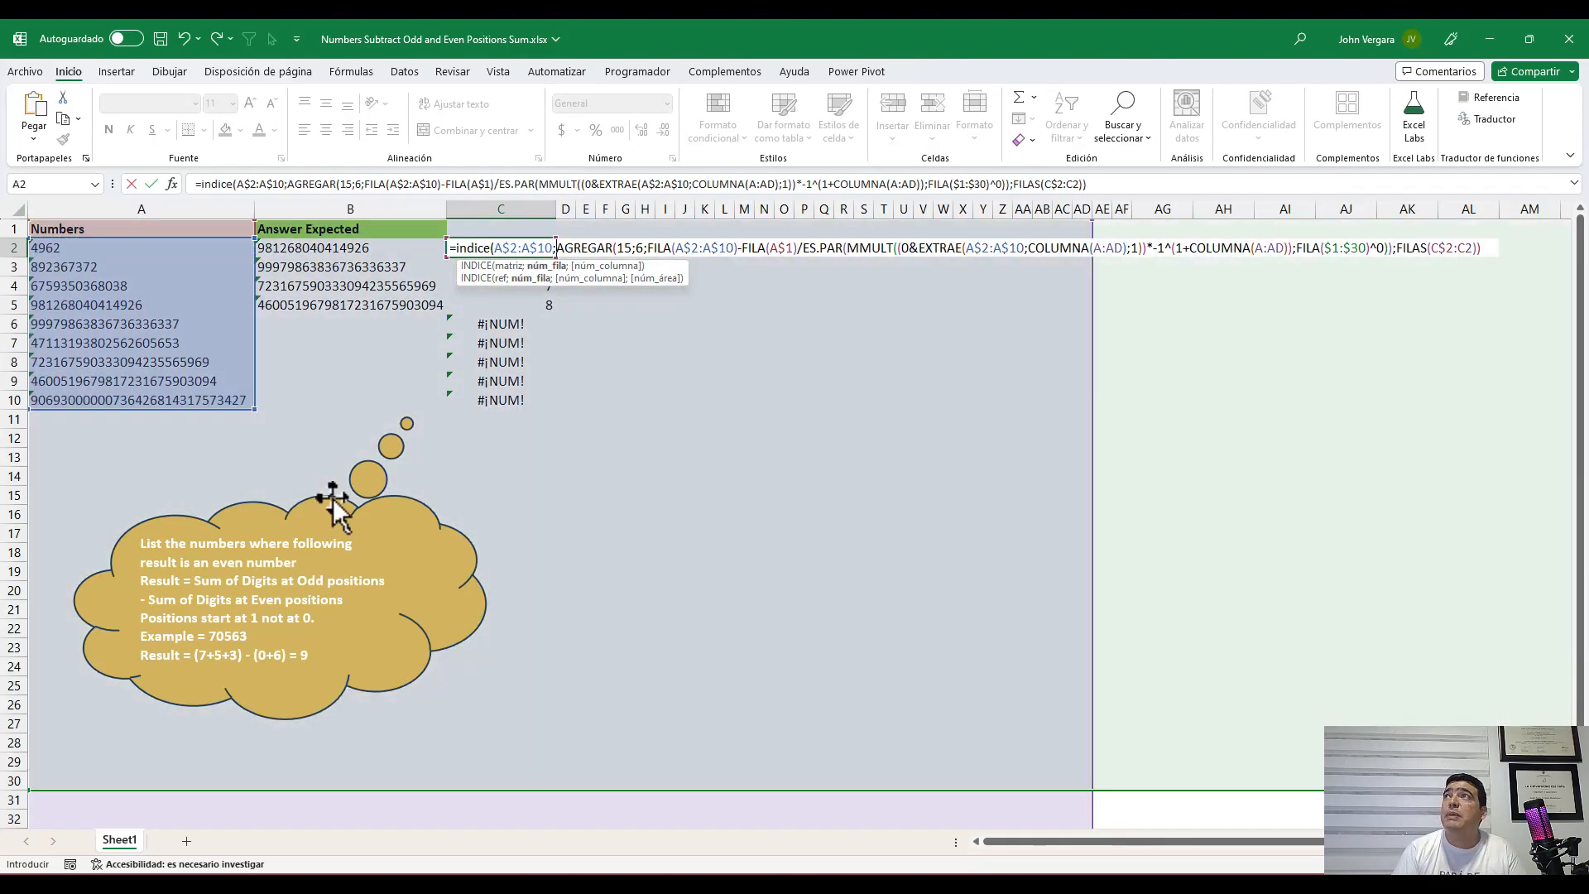
pyautogui.click(1490, 250)
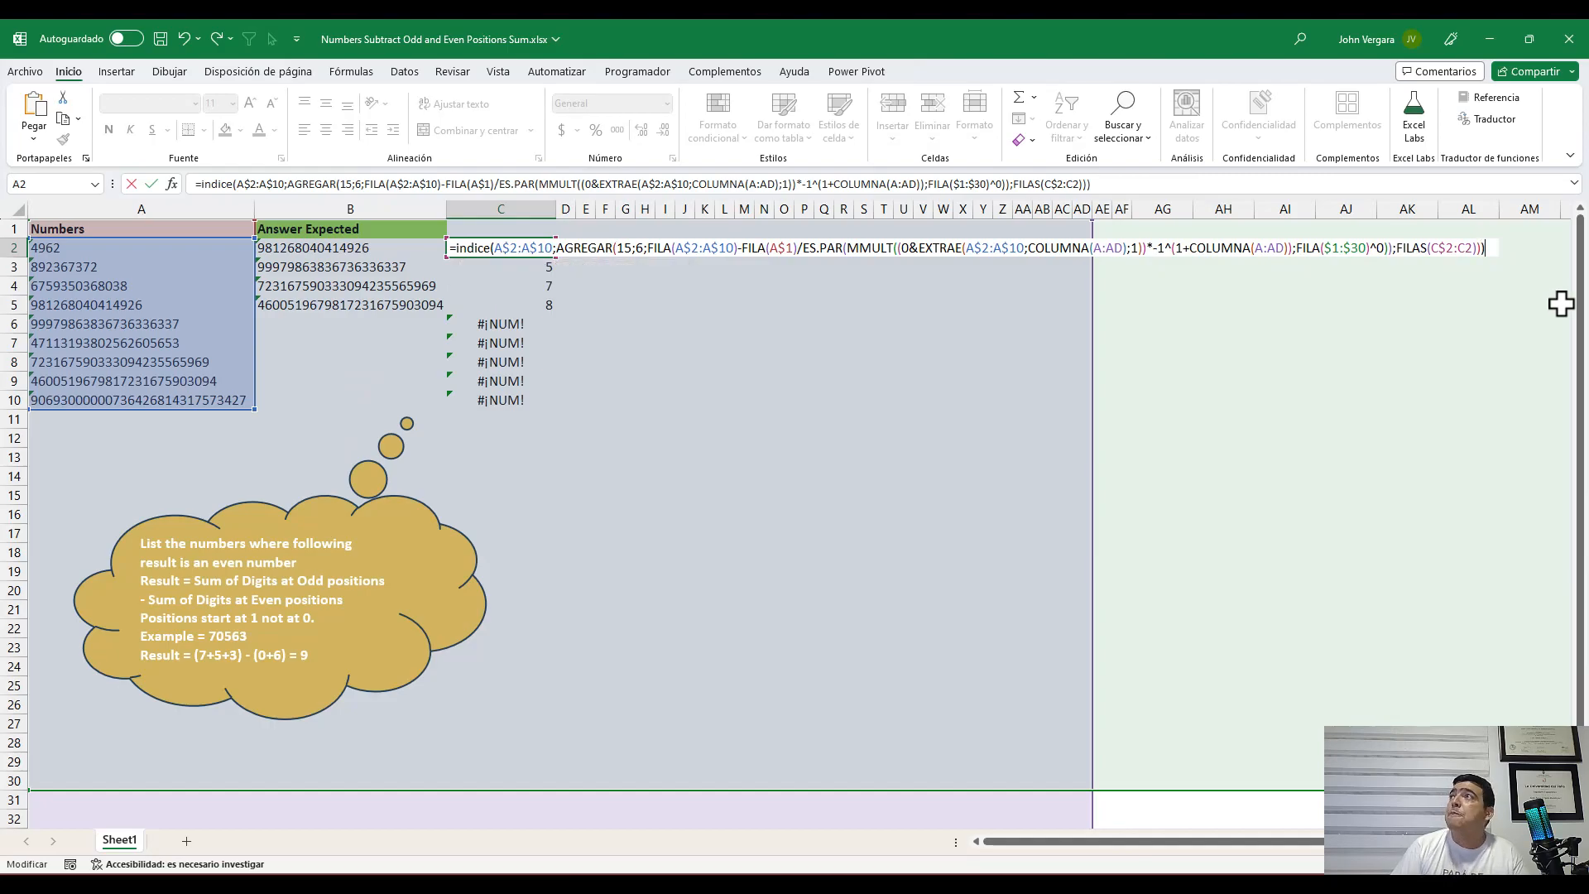
pyautogui.write(')')
pyautogui.hotkey('ctrl', 'Return')
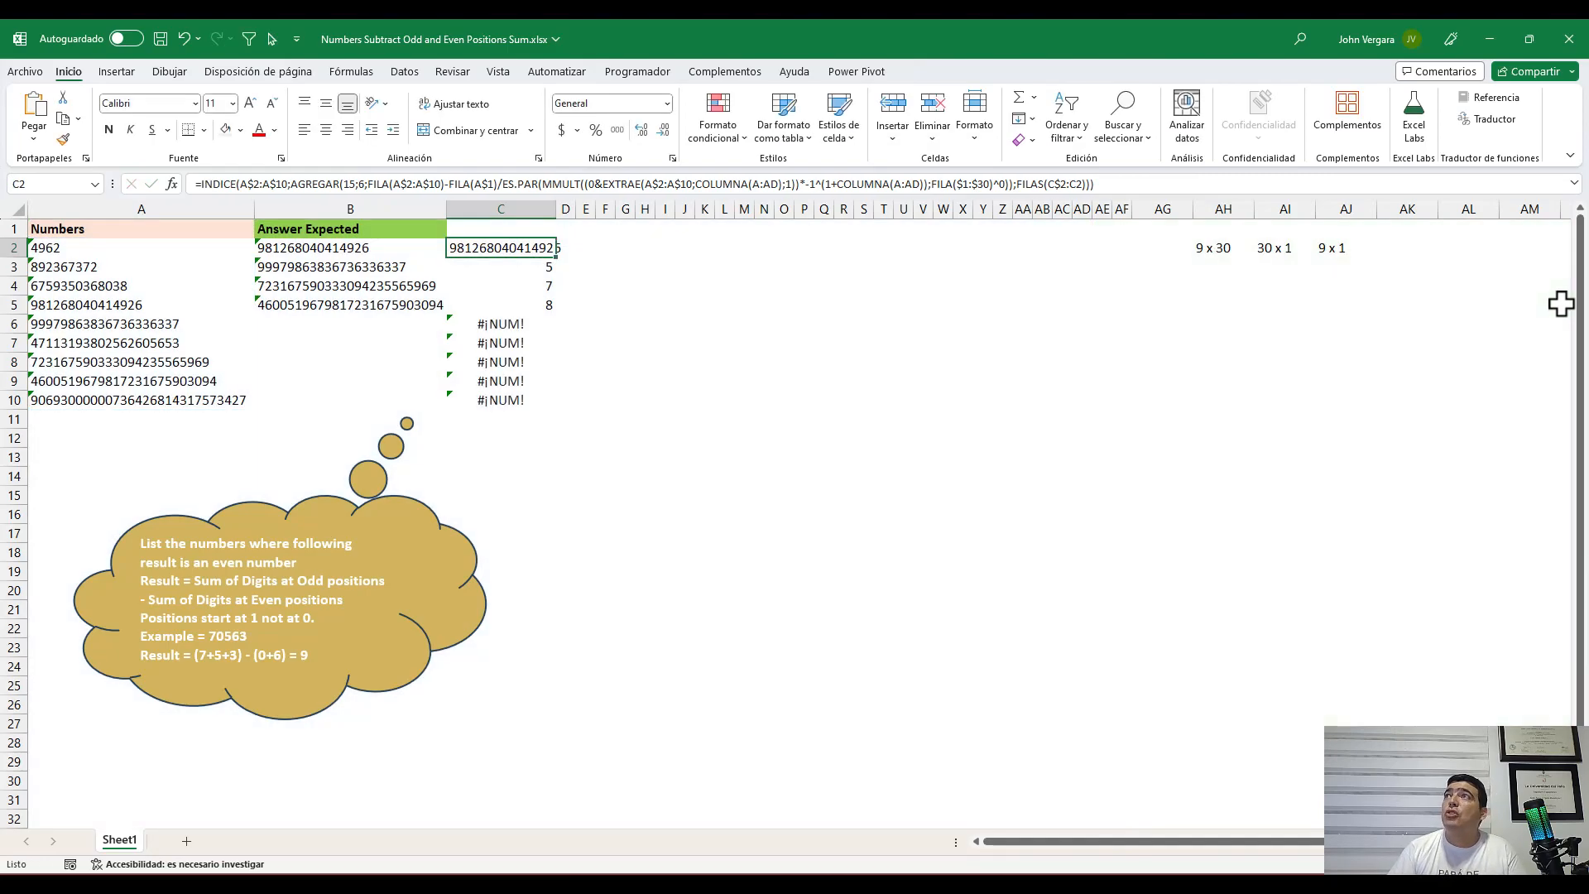
# Fill the INDICE formula from C2 down to C10 and fit column C's width to its contents
pyautogui.doubleClick(556, 258)
pyautogui.moveTo(560, 394); pyautogui.dragTo(560, 404)
pyautogui.click(488, 252)
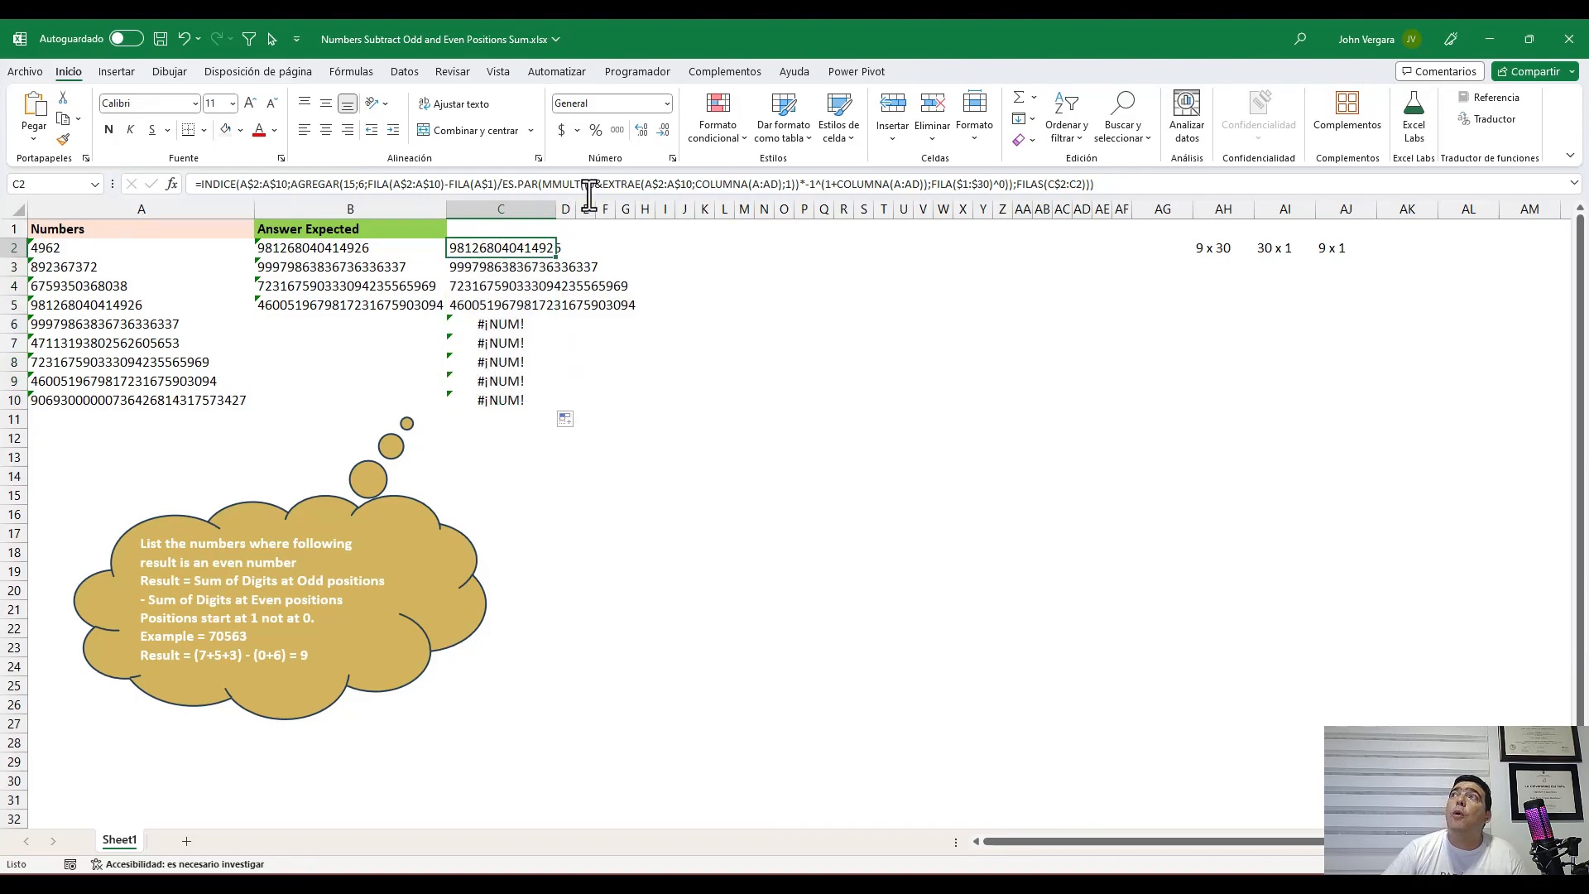
pyautogui.doubleClick(557, 210)
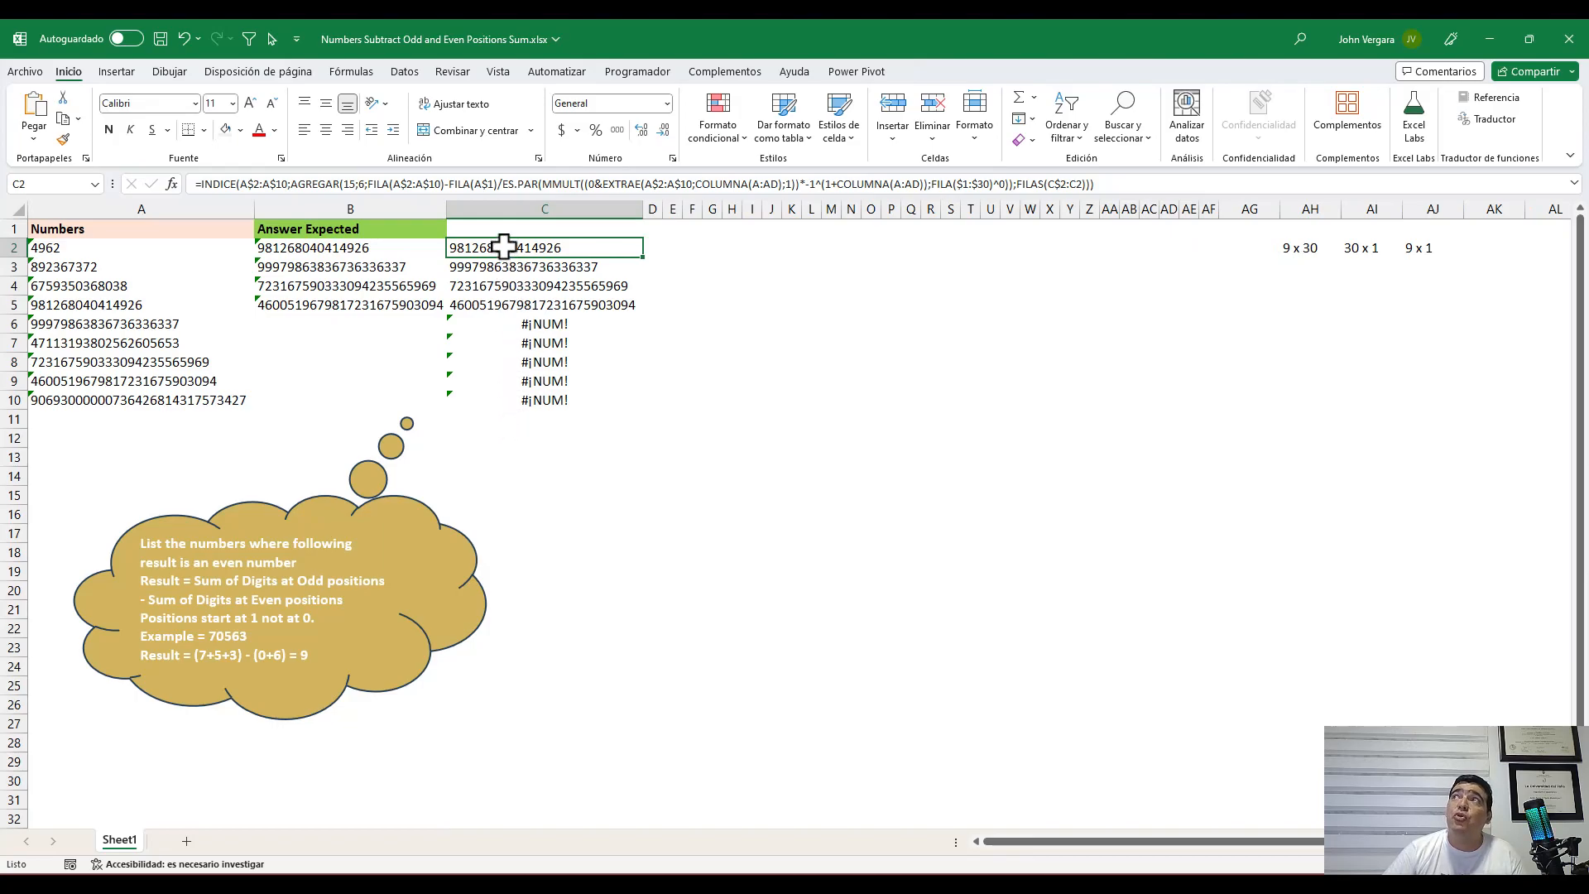
# Wrap C2's formula in SI.ERROR with "" as the error value and fill it down to C10
pyautogui.press('F2')
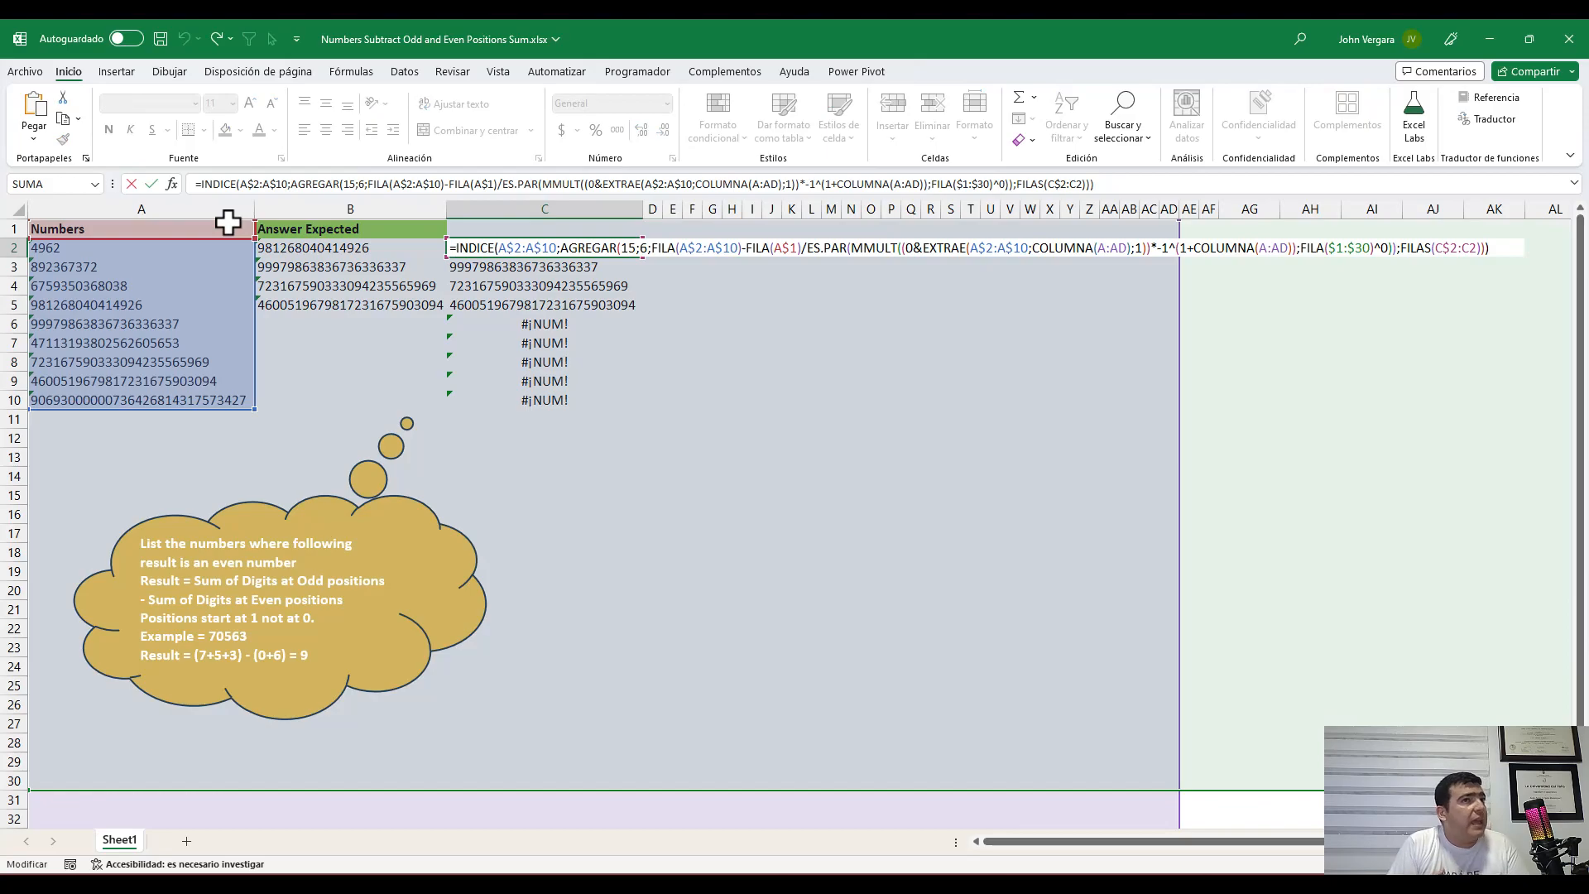
pyautogui.write('si.error(')
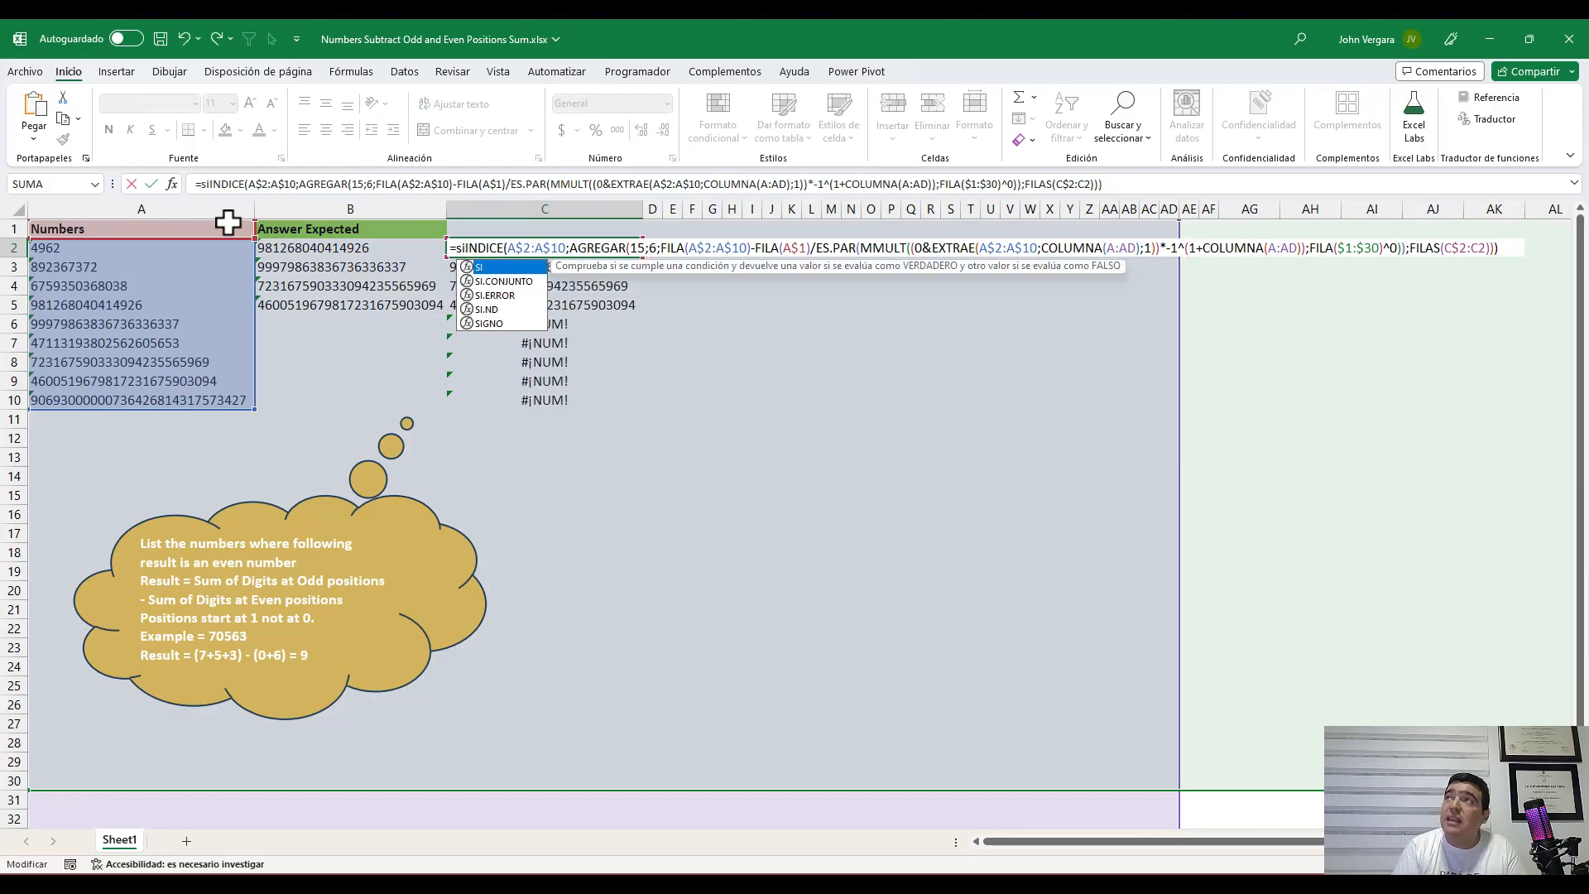
pyautogui.press('End')
pyautogui.write(';"")')
pyautogui.hotkey('ctrl', 'Return')
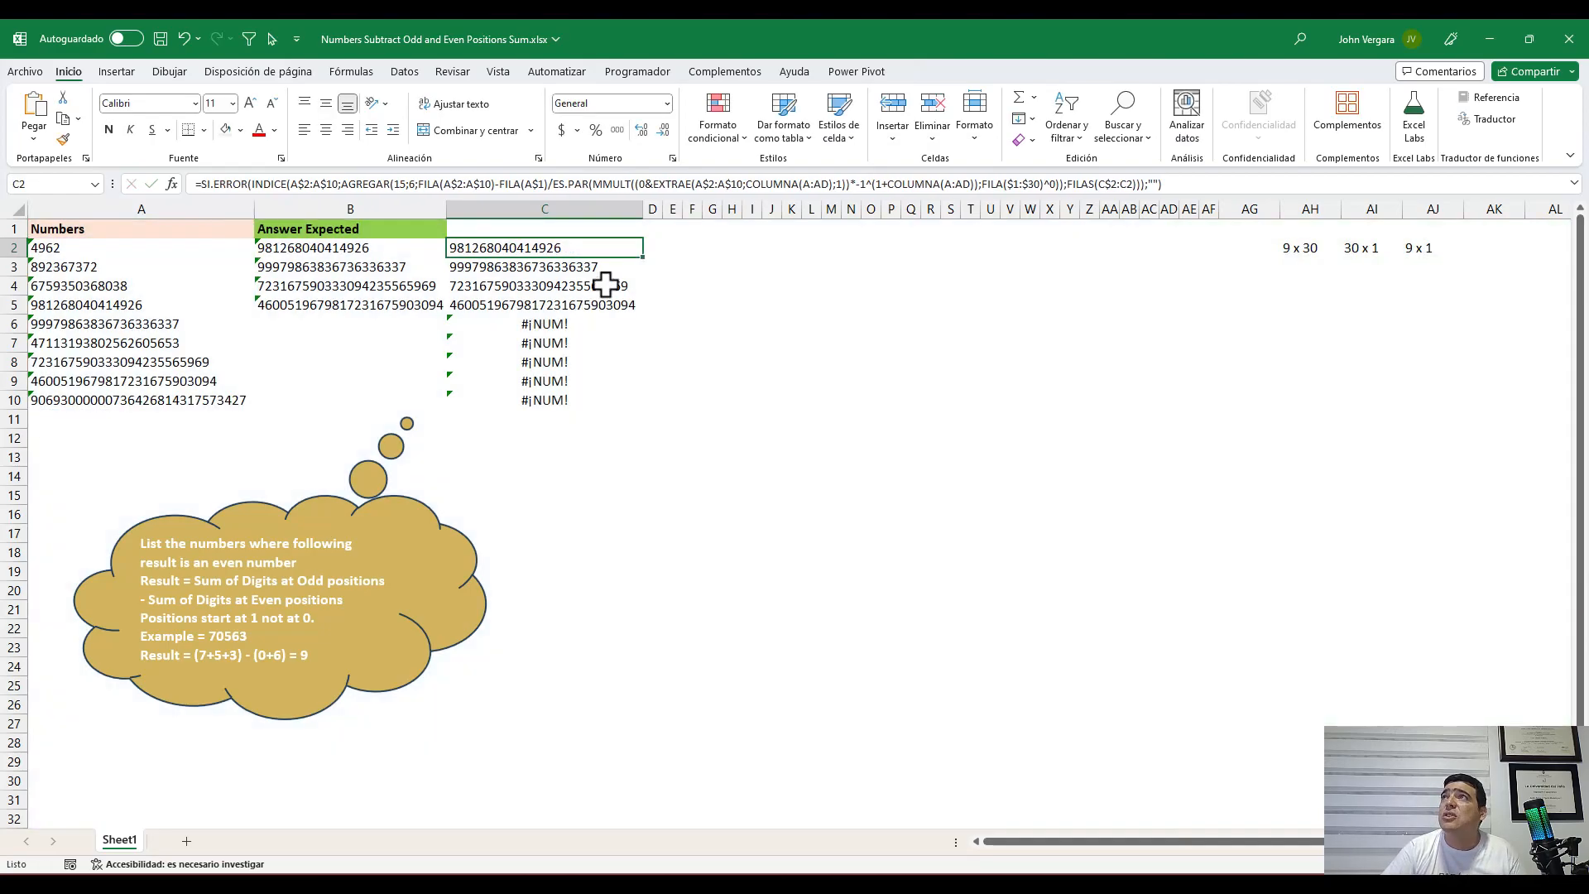
pyautogui.doubleClick(644, 257)
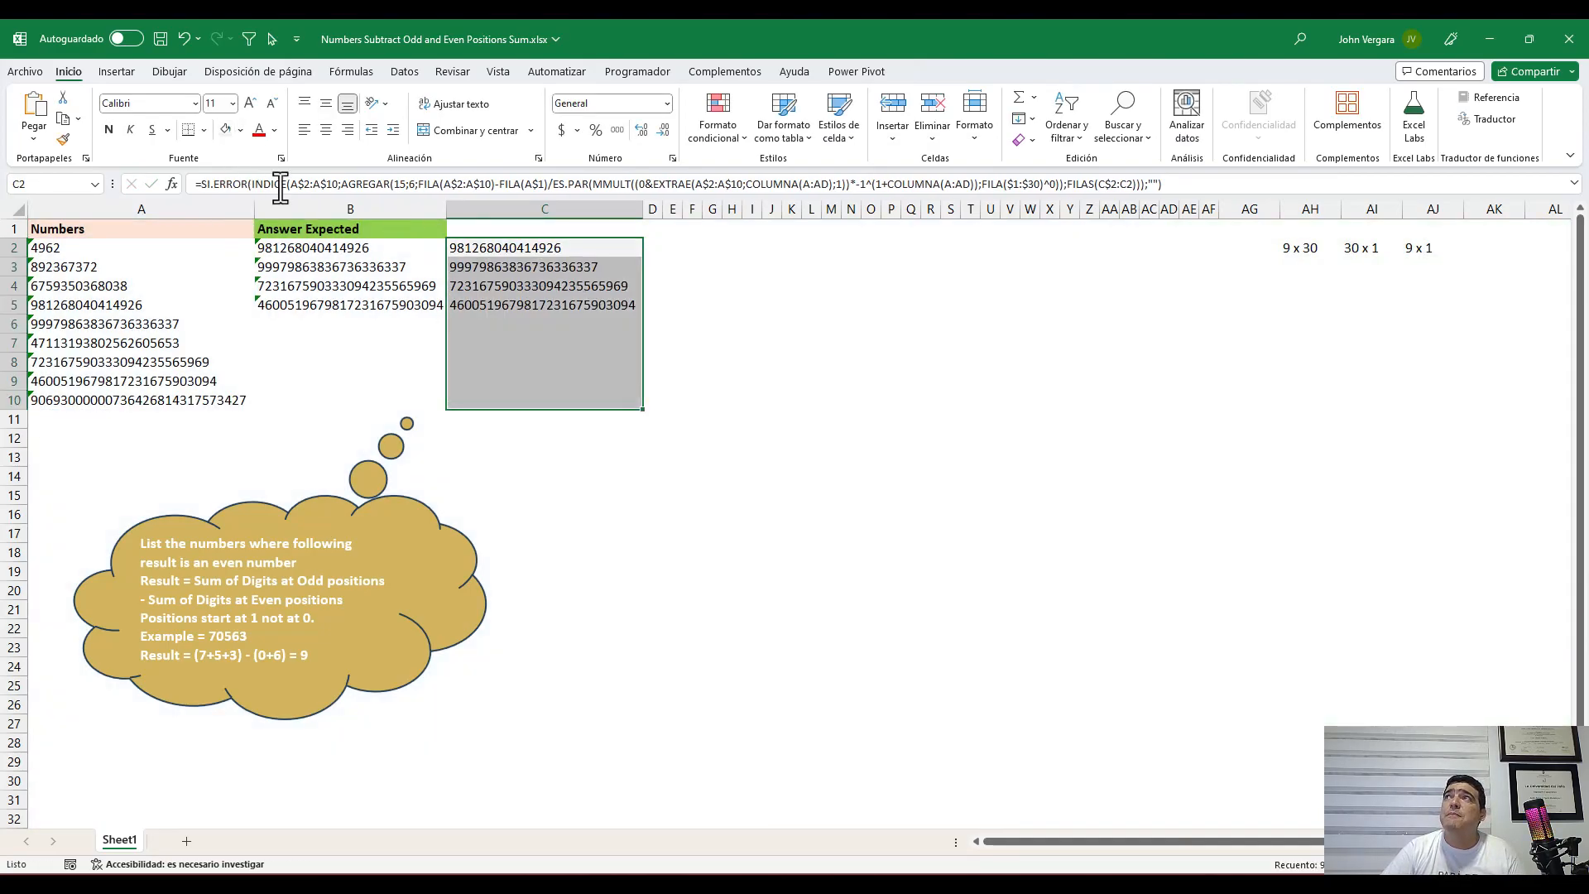
pyautogui.click(514, 249)
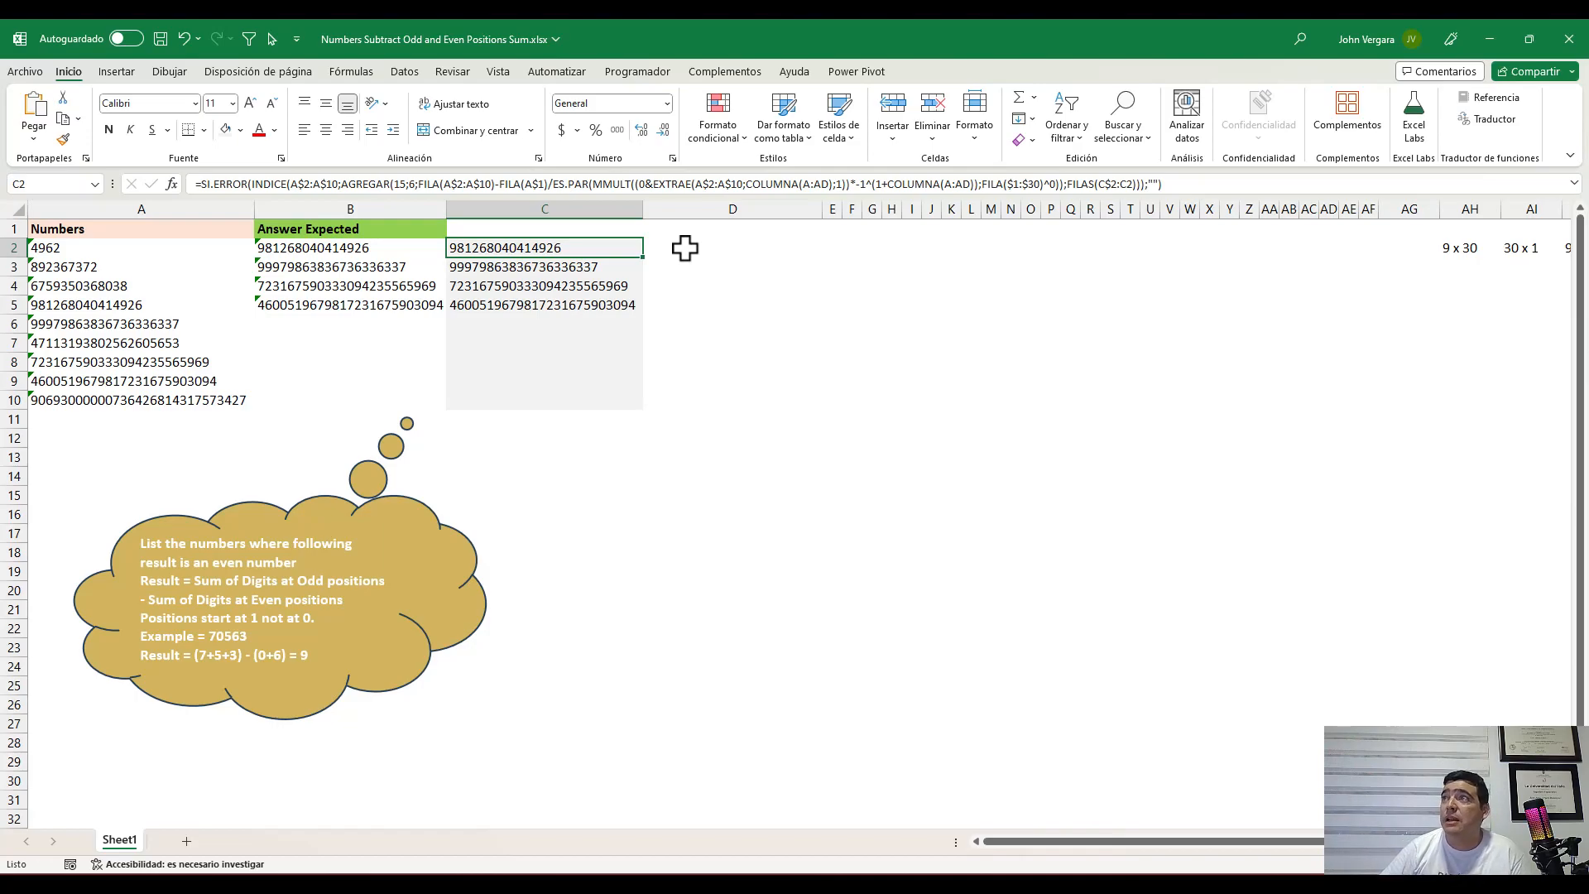
# Show C2's formula as text in C12 using =FORMULATEXTO(C2)
pyautogui.click(494, 441)
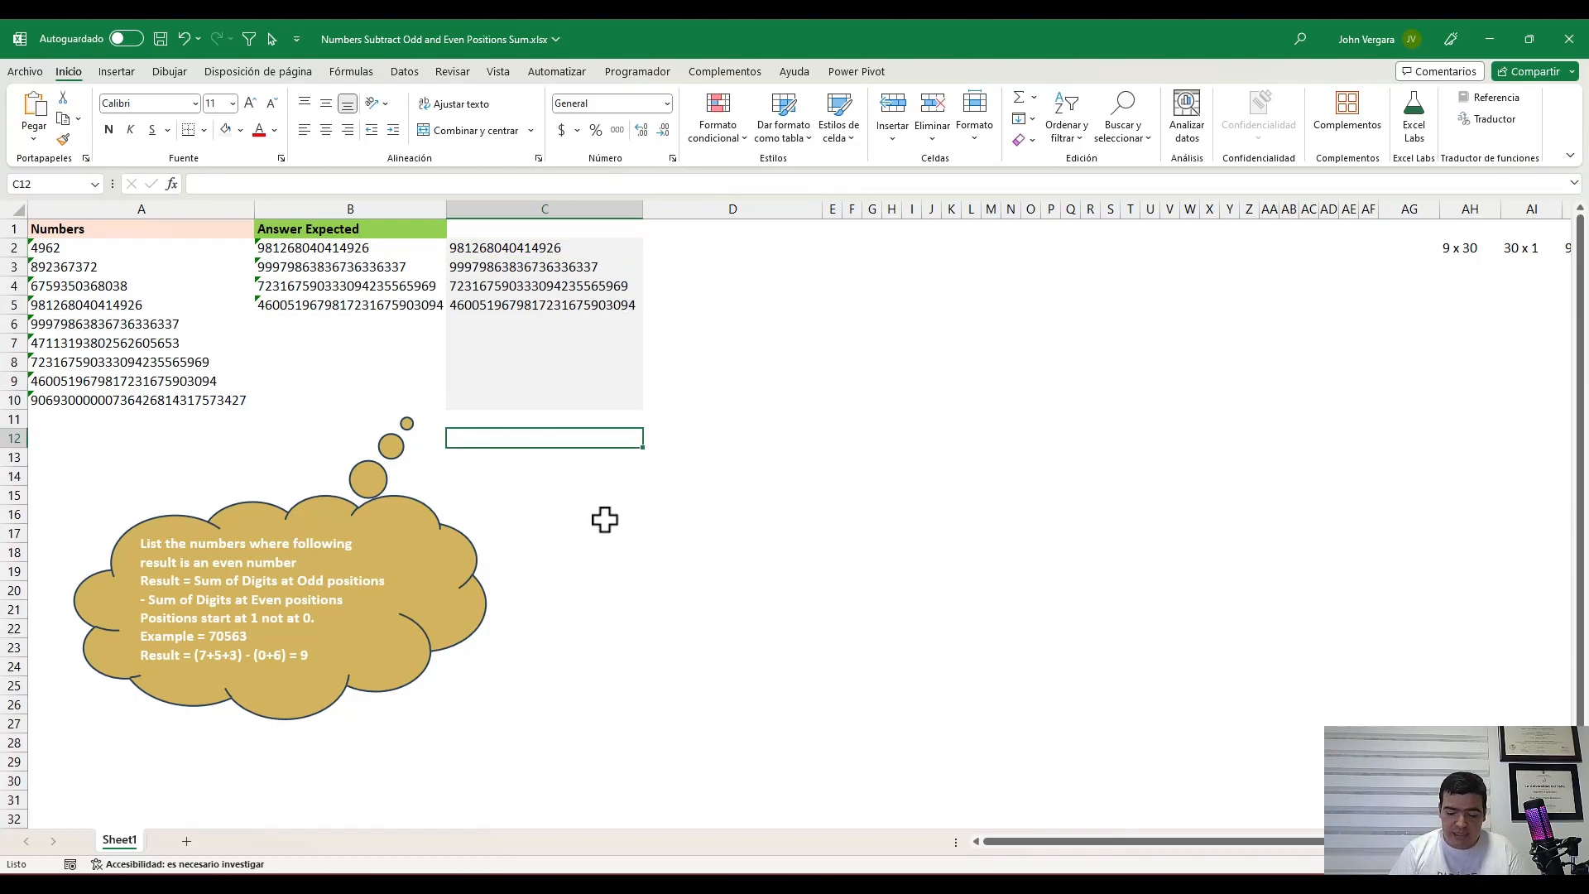
pyautogui.write('=form')
pyautogui.press('Tab')
pyautogui.press('Up')
pyautogui.press('Up')
pyautogui.press('Up')
pyautogui.press('Up')
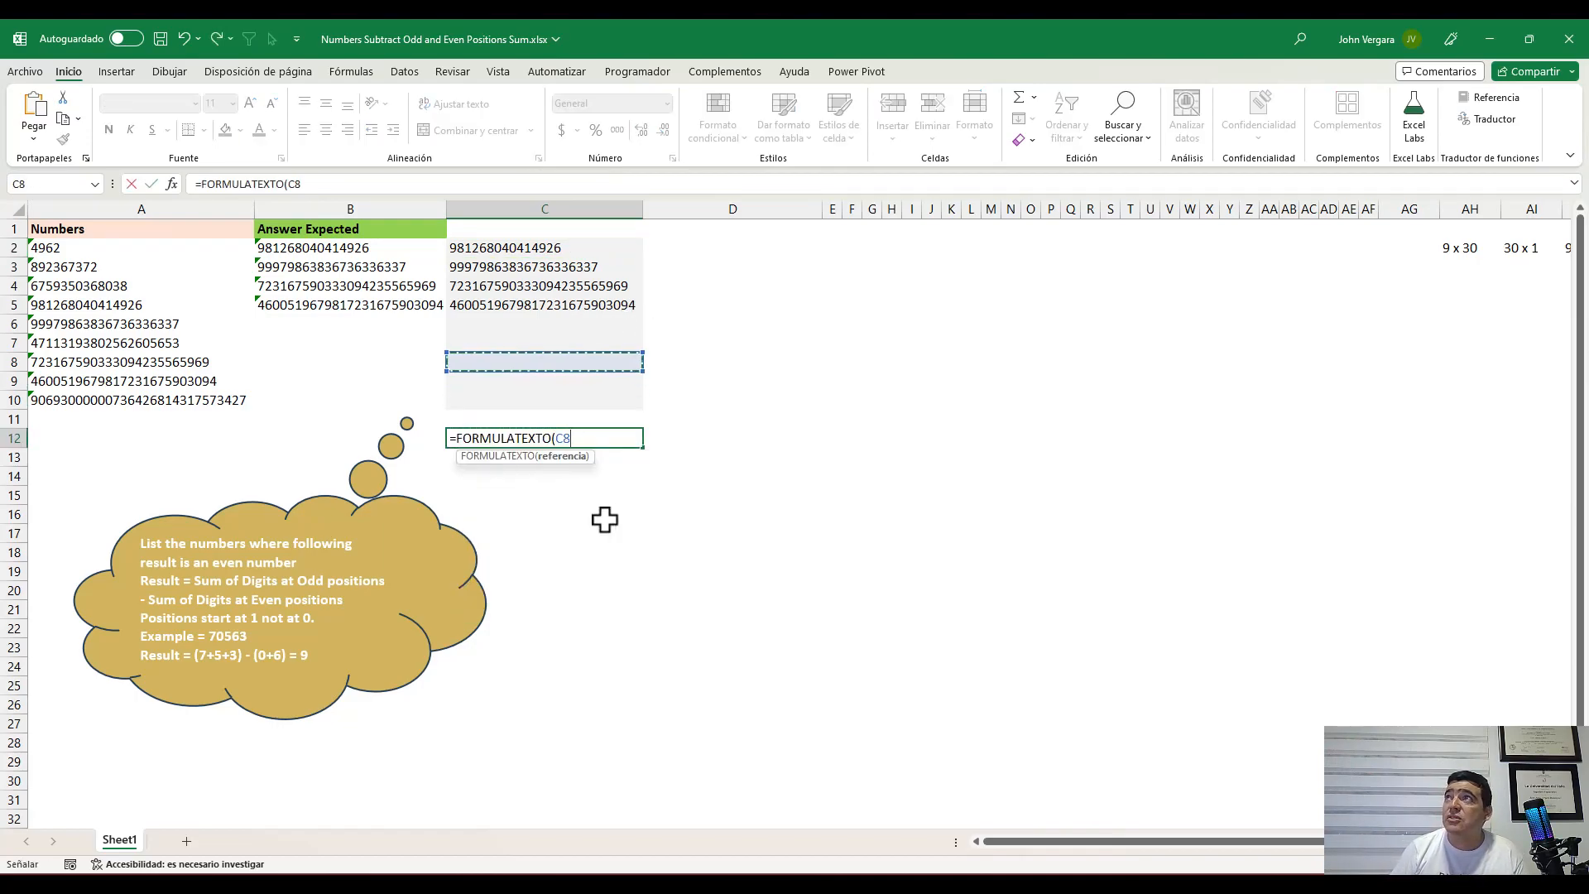
pyautogui.press('Up')
pyautogui.press('Up')
pyautogui.press('Up')
pyautogui.press('Up')
pyautogui.press('Up')
pyautogui.press('Up')
pyautogui.hotkey('ctrl', 'Return')
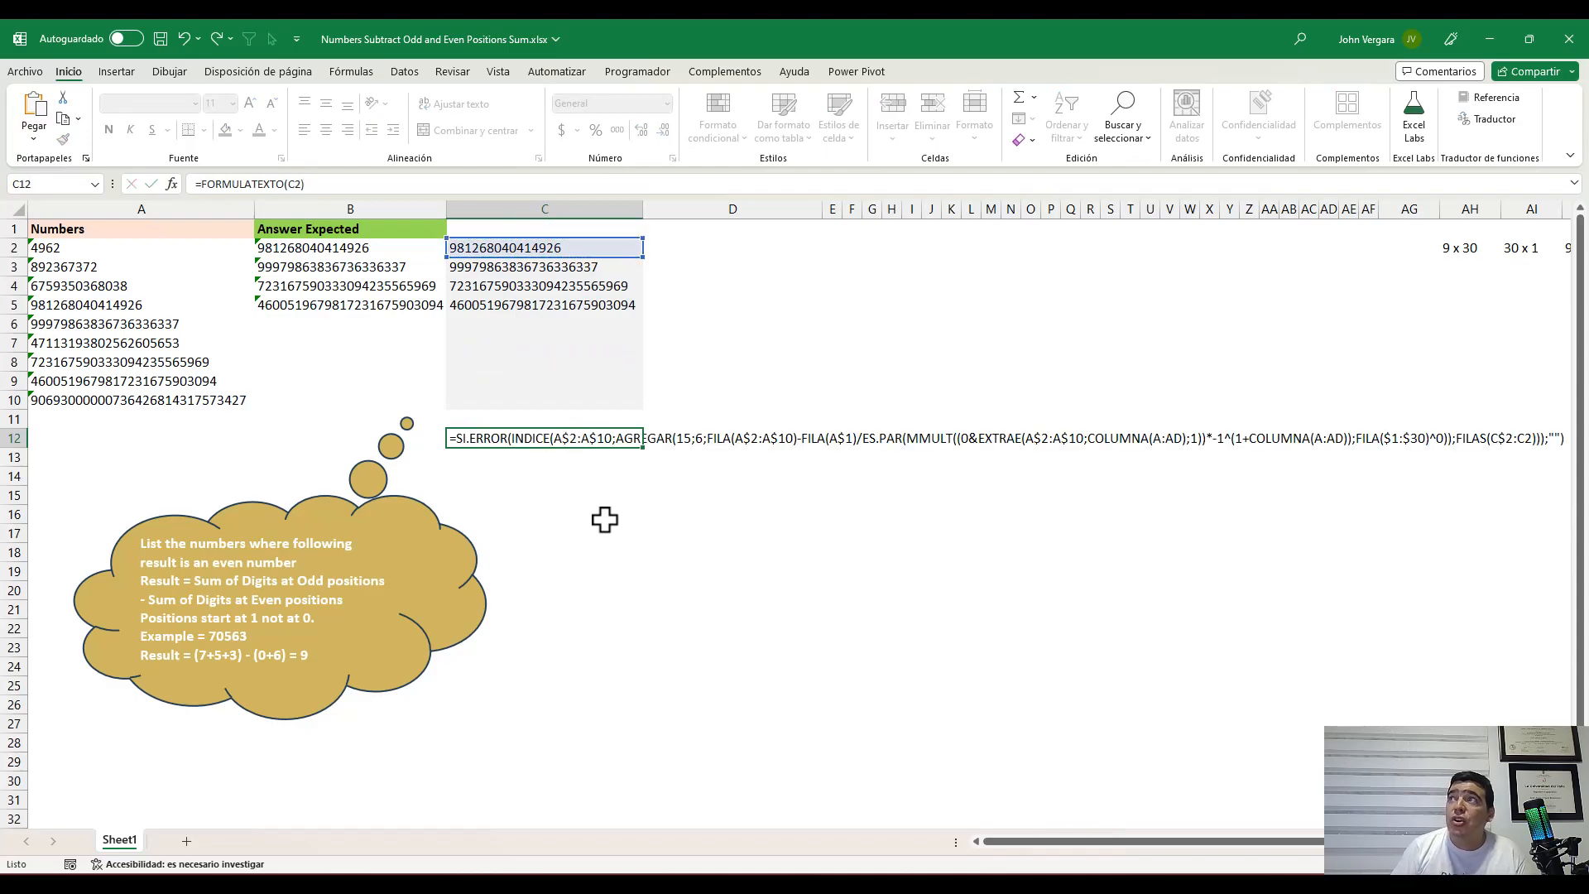
# Format C12's formula text as bold, italic and red, and narrow column A slightly
pyautogui.hotkey('ctrl', 'n')
pyautogui.hotkey('ctrl', 'k')
pyautogui.click(258, 130)
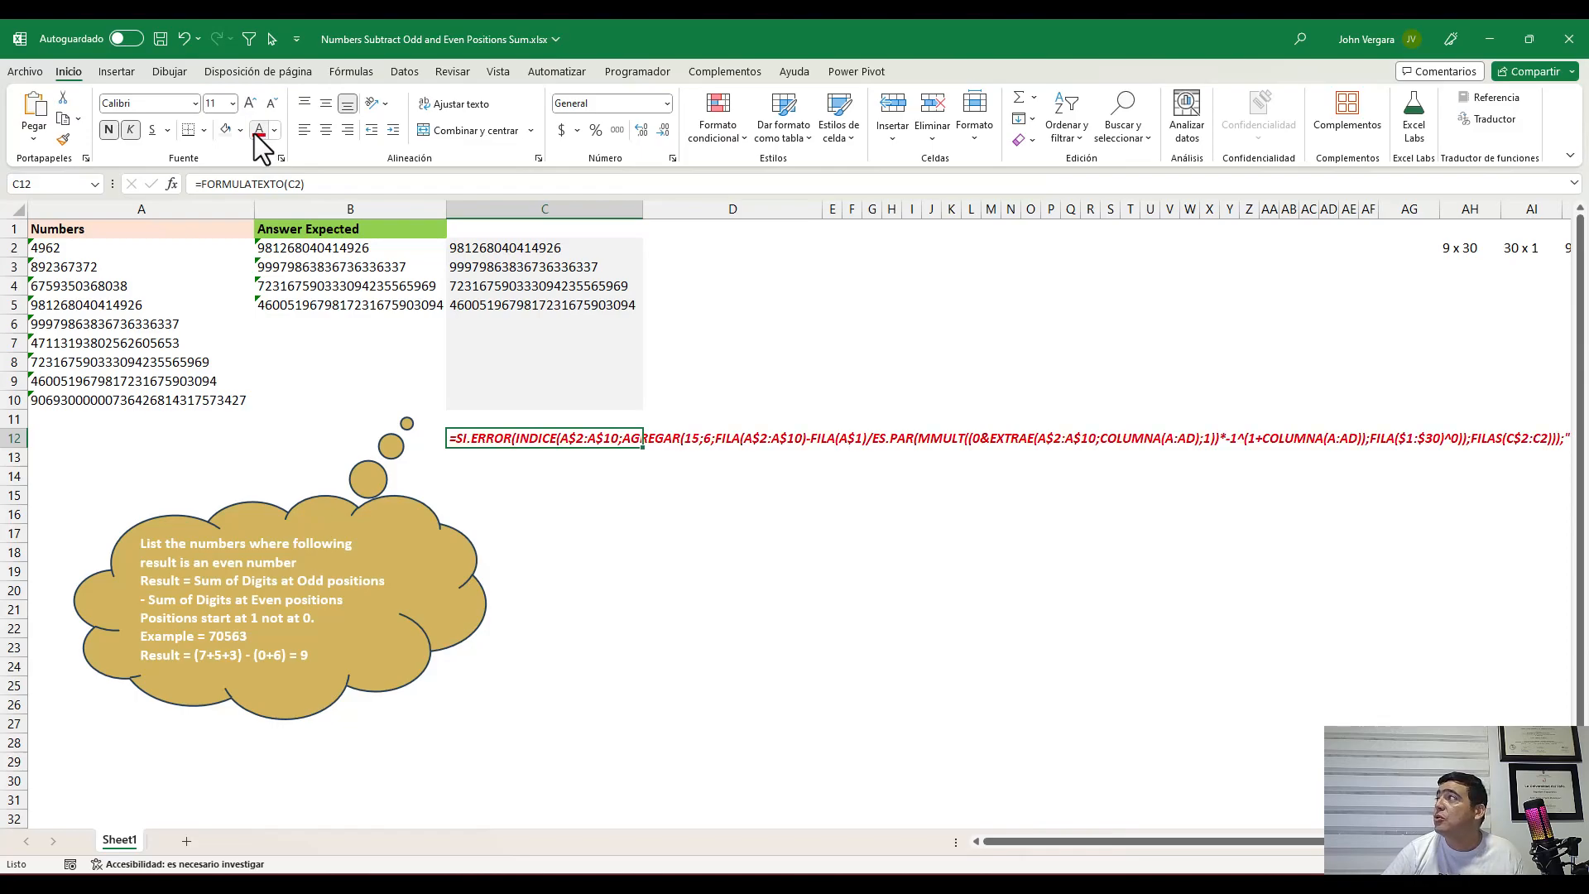
pyautogui.moveTo(259, 215); pyautogui.dragTo(221, 217)
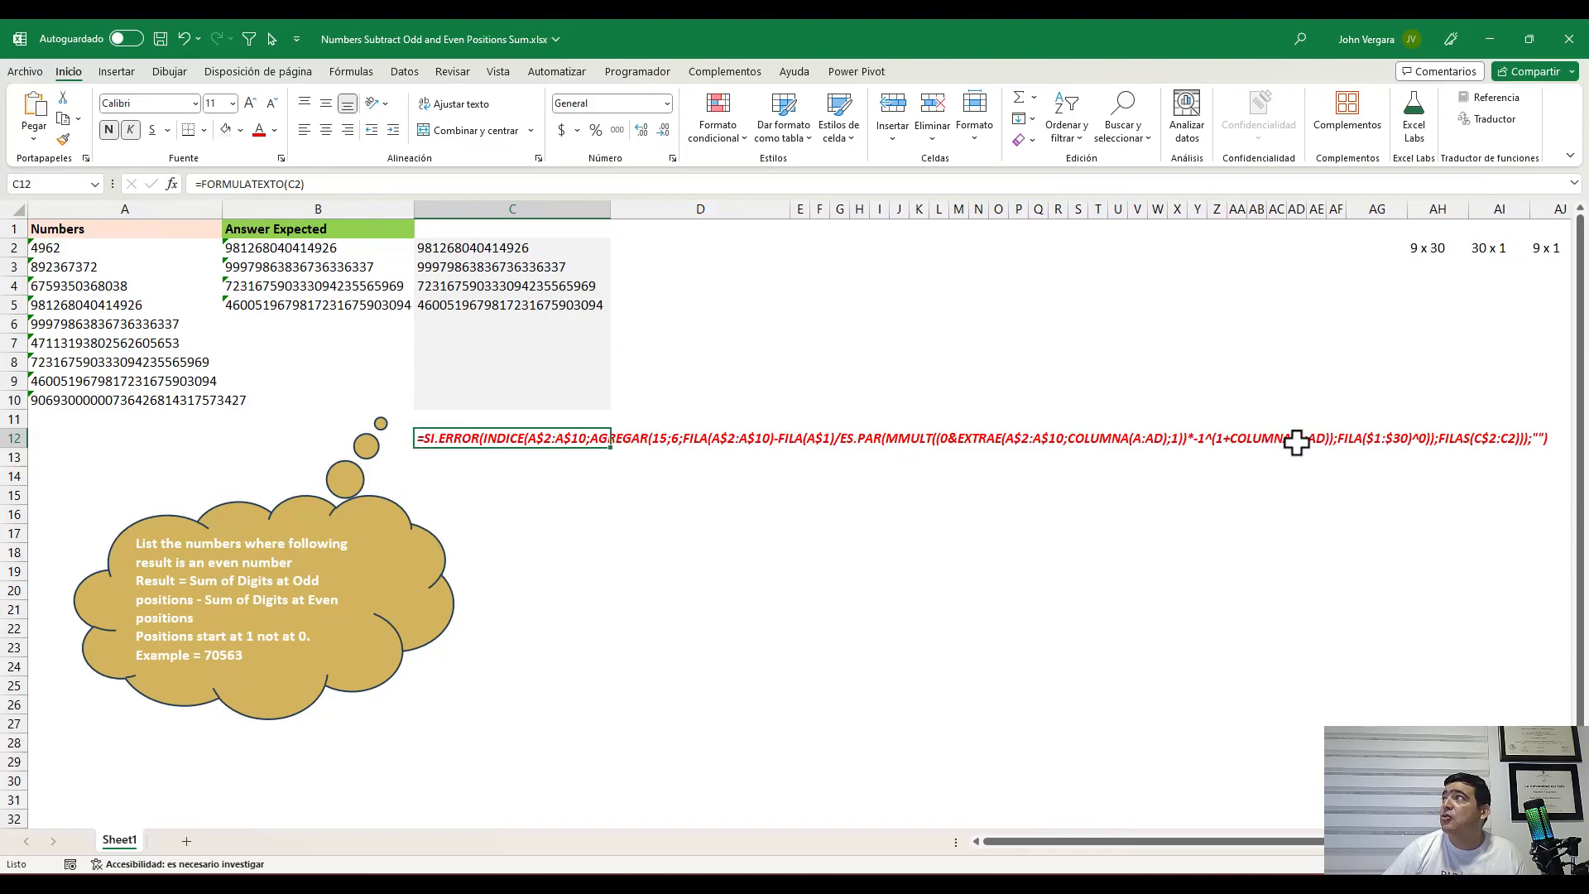
pyautogui.click(636, 250)
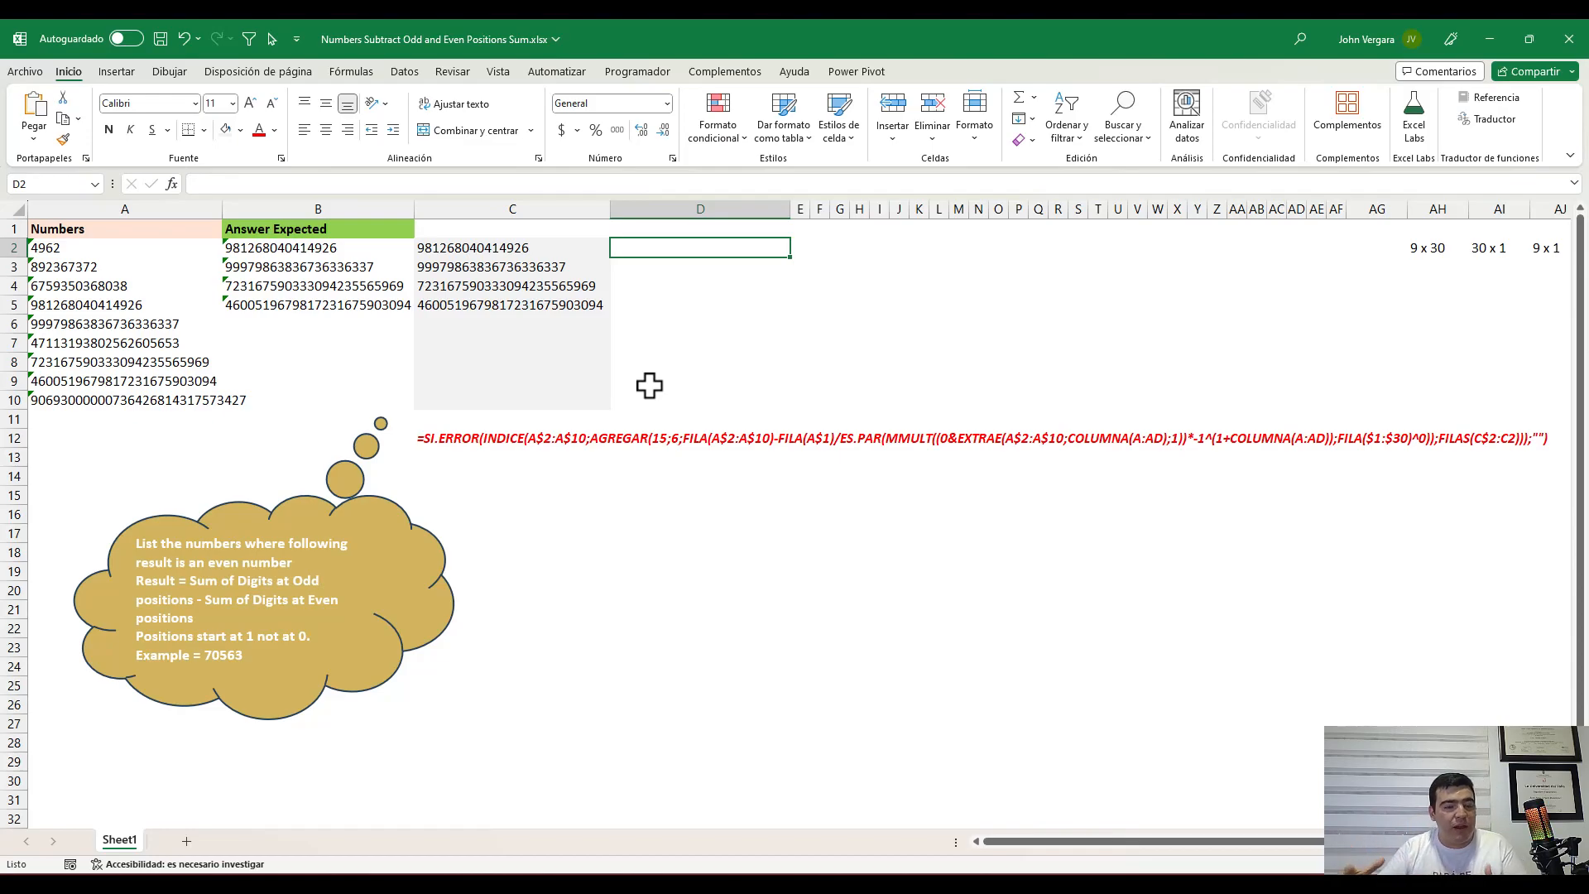
pyautogui.write('=EXTRAE/')
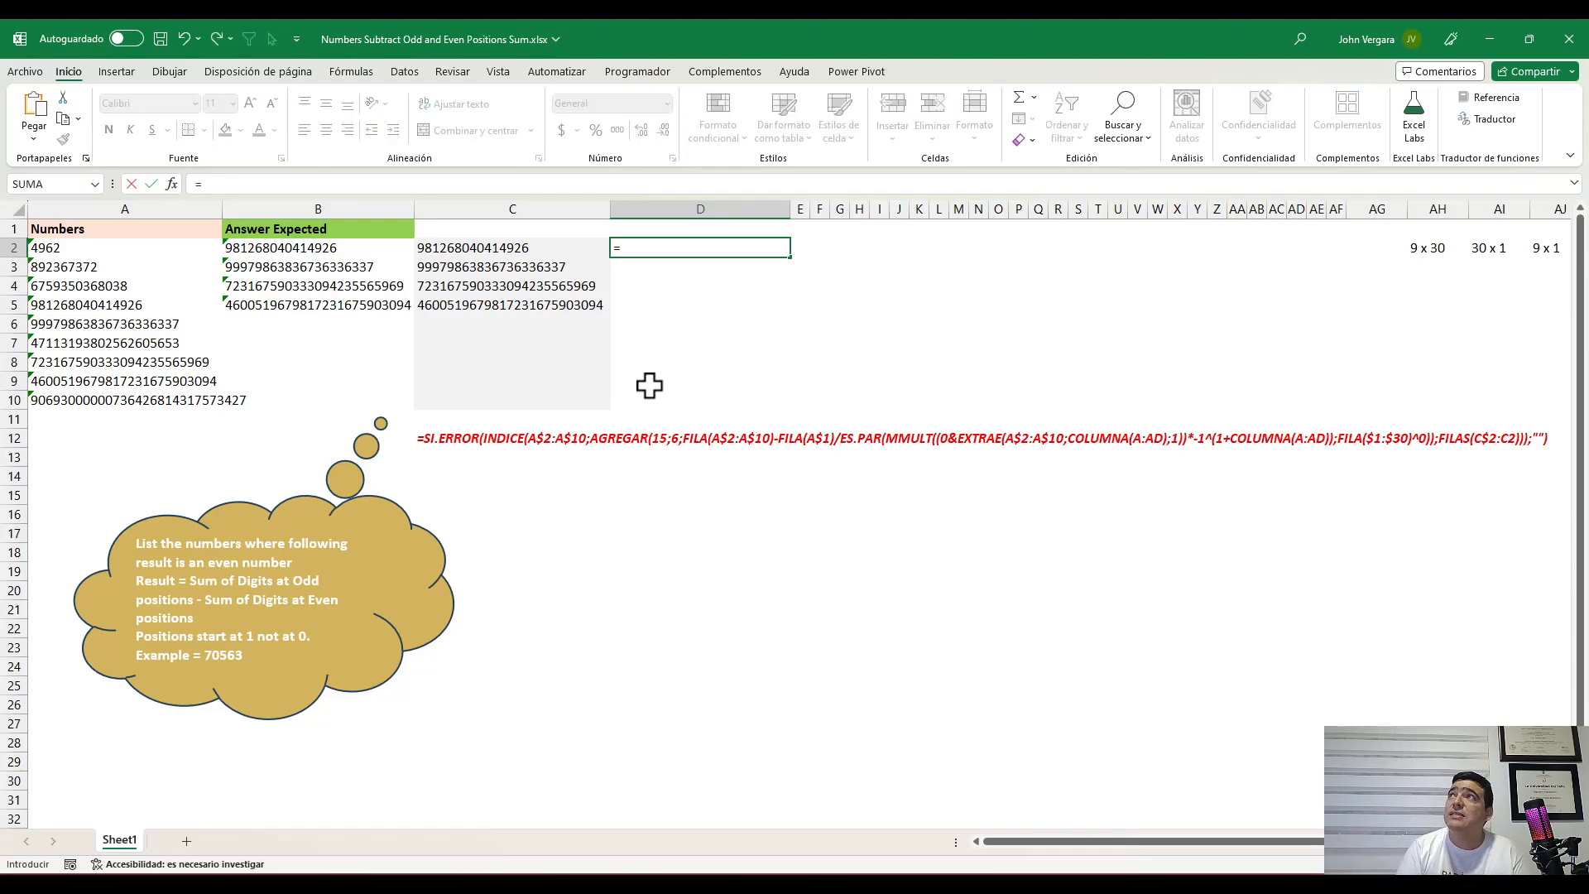
pyautogui.press('BackSpace')
pyautogui.press('BackSpace')
pyautogui.press('BackSpace')
pyautogui.press('BackSpace')
pyautogui.press('BackSpace')
pyautogui.press('BackSpace')
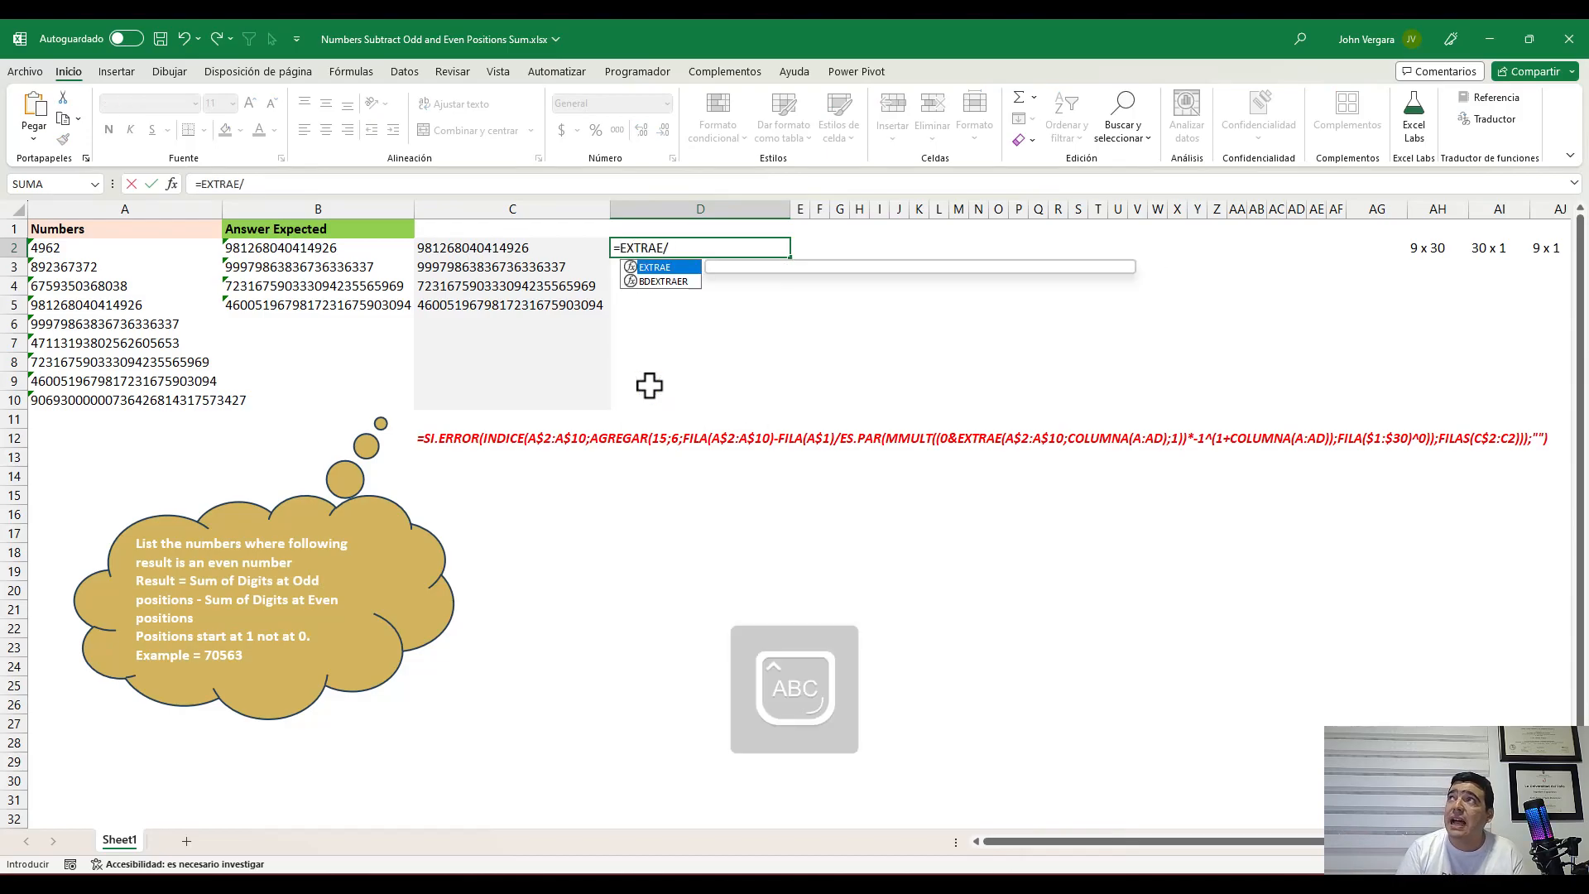
pyautogui.press('BackSpace')
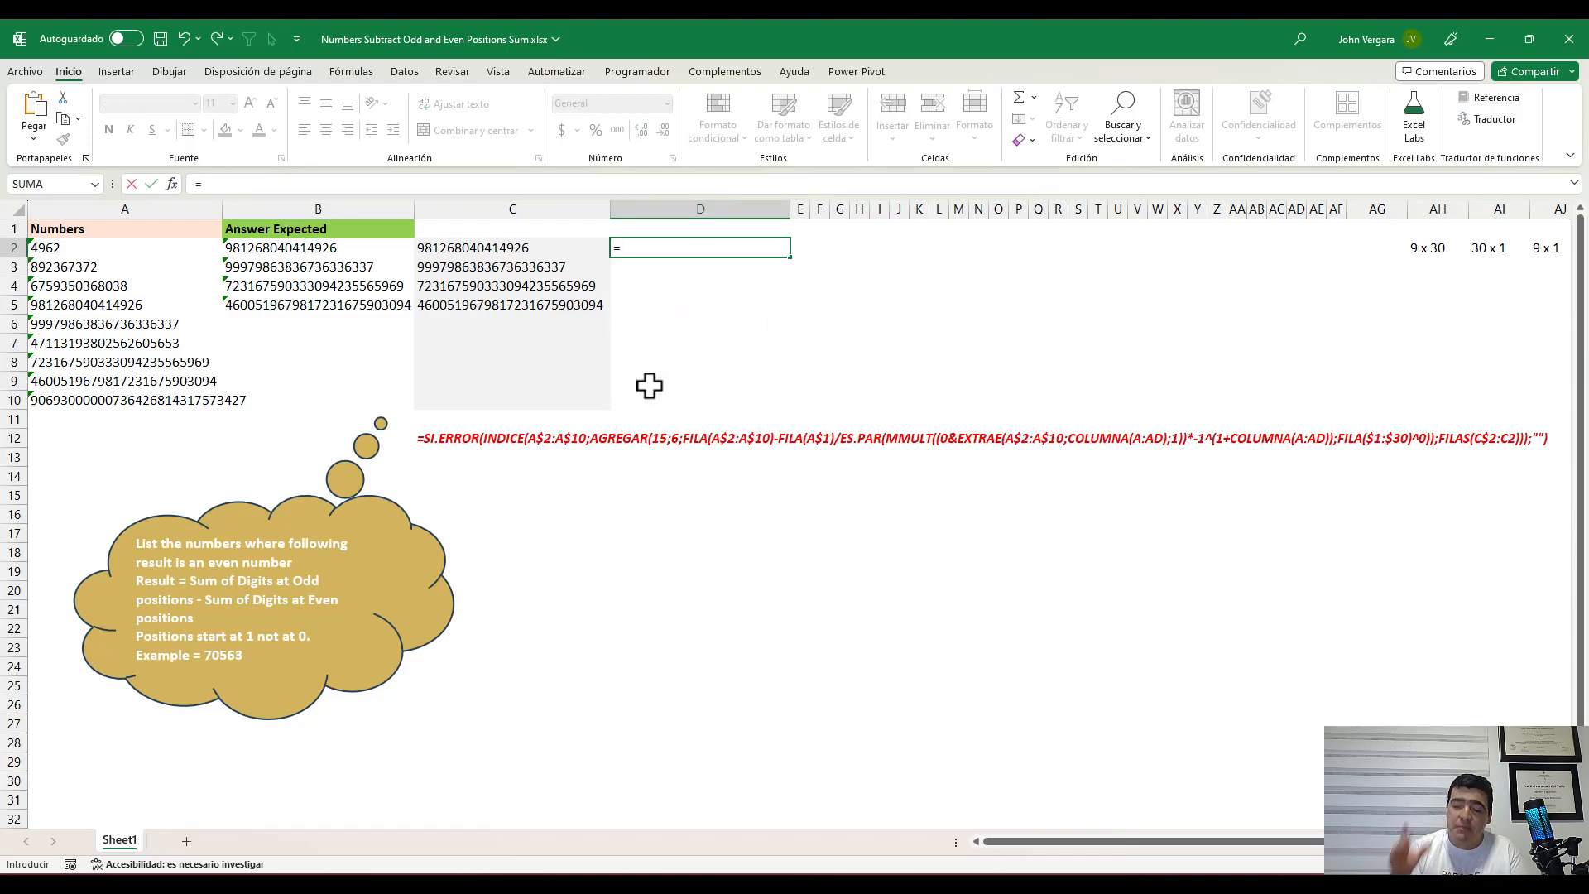
# Enter =SECUENCIA(15;2) in D2 and widen column E enough for two-digit numbers
pyautogui.write('SECUENCIA(')
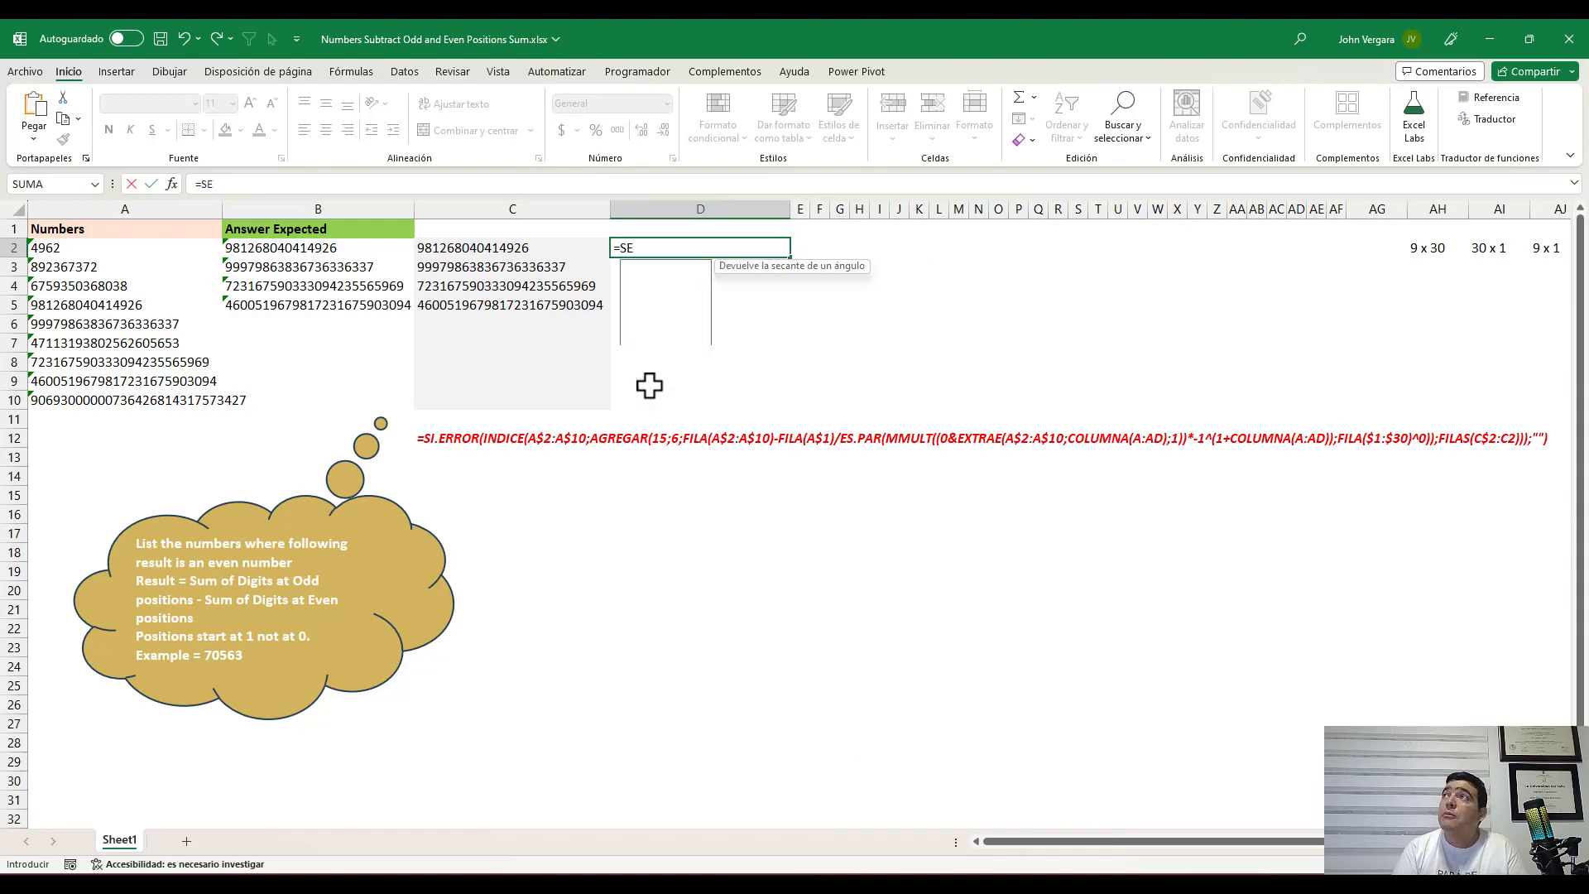
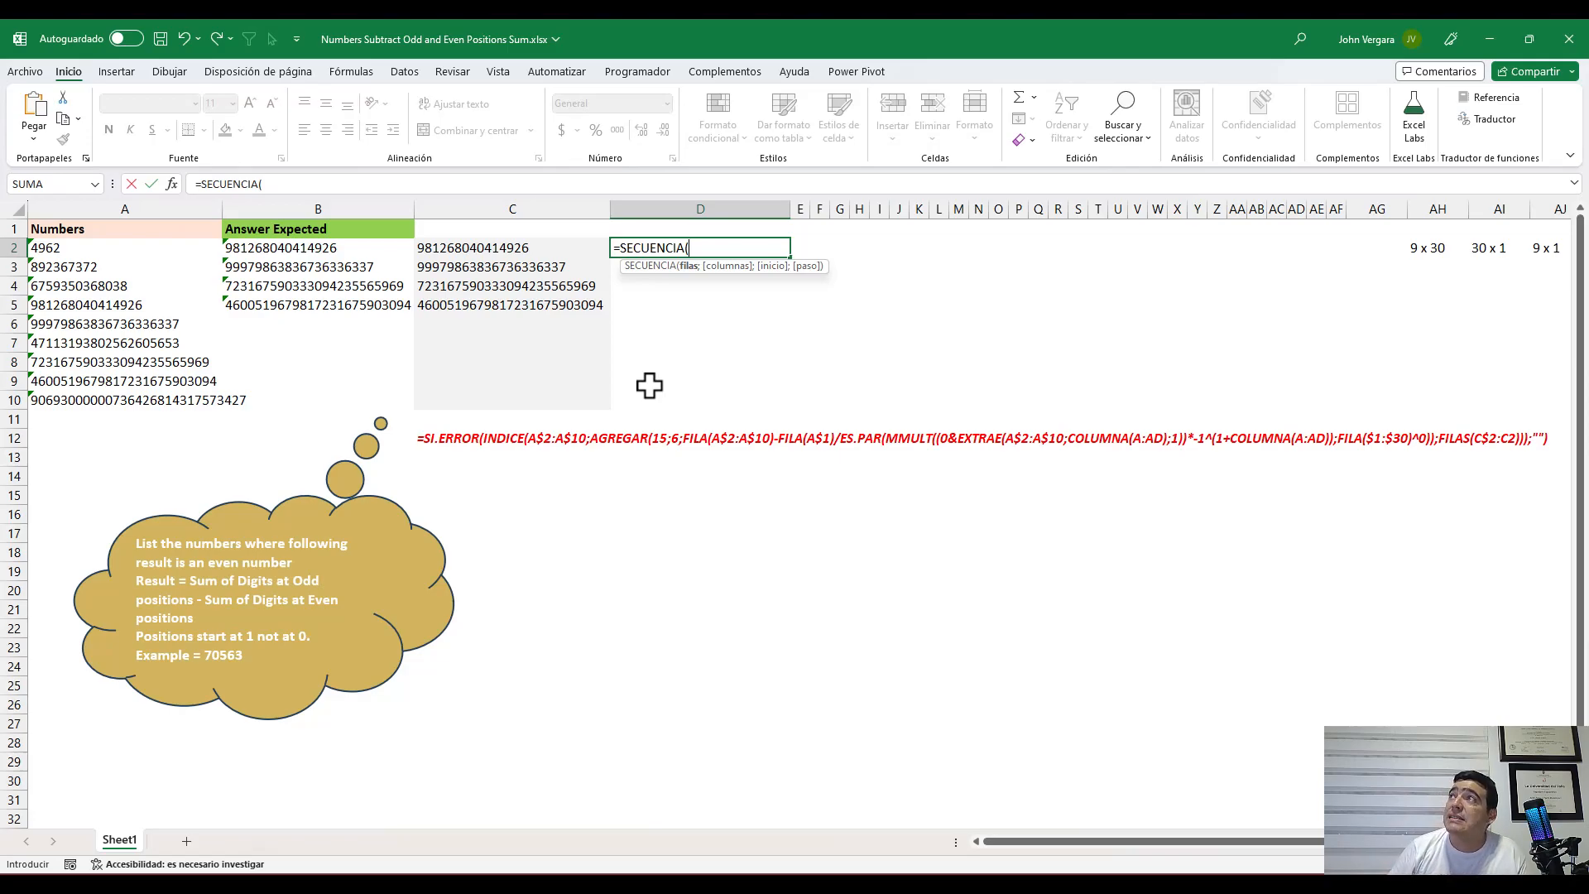
pyautogui.write('15;2)')
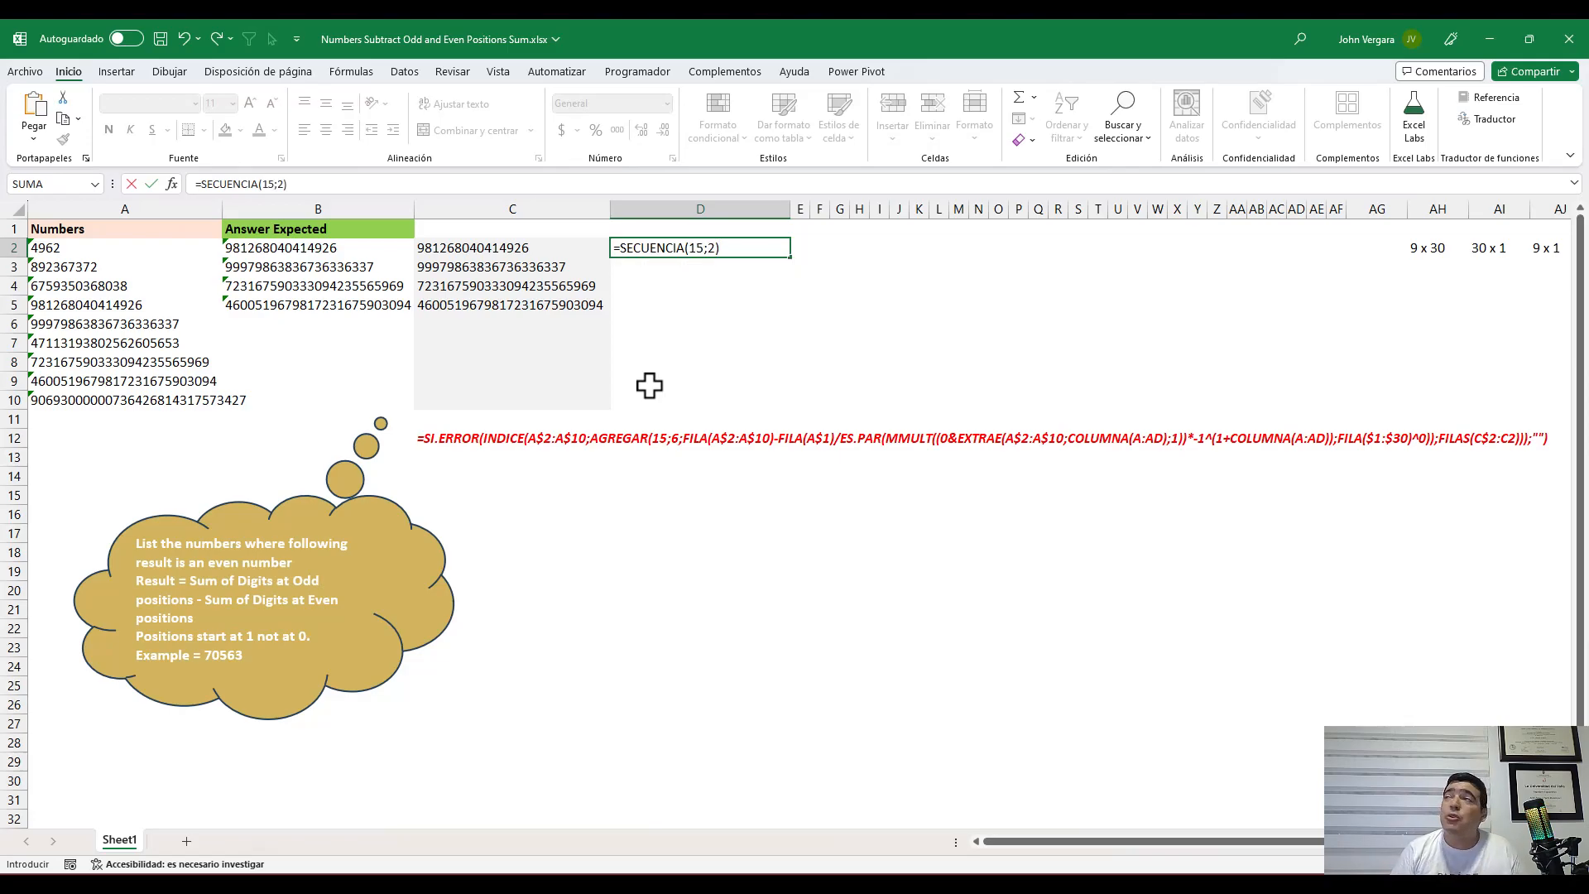
pyautogui.hotkey('ctrl', 'Return')
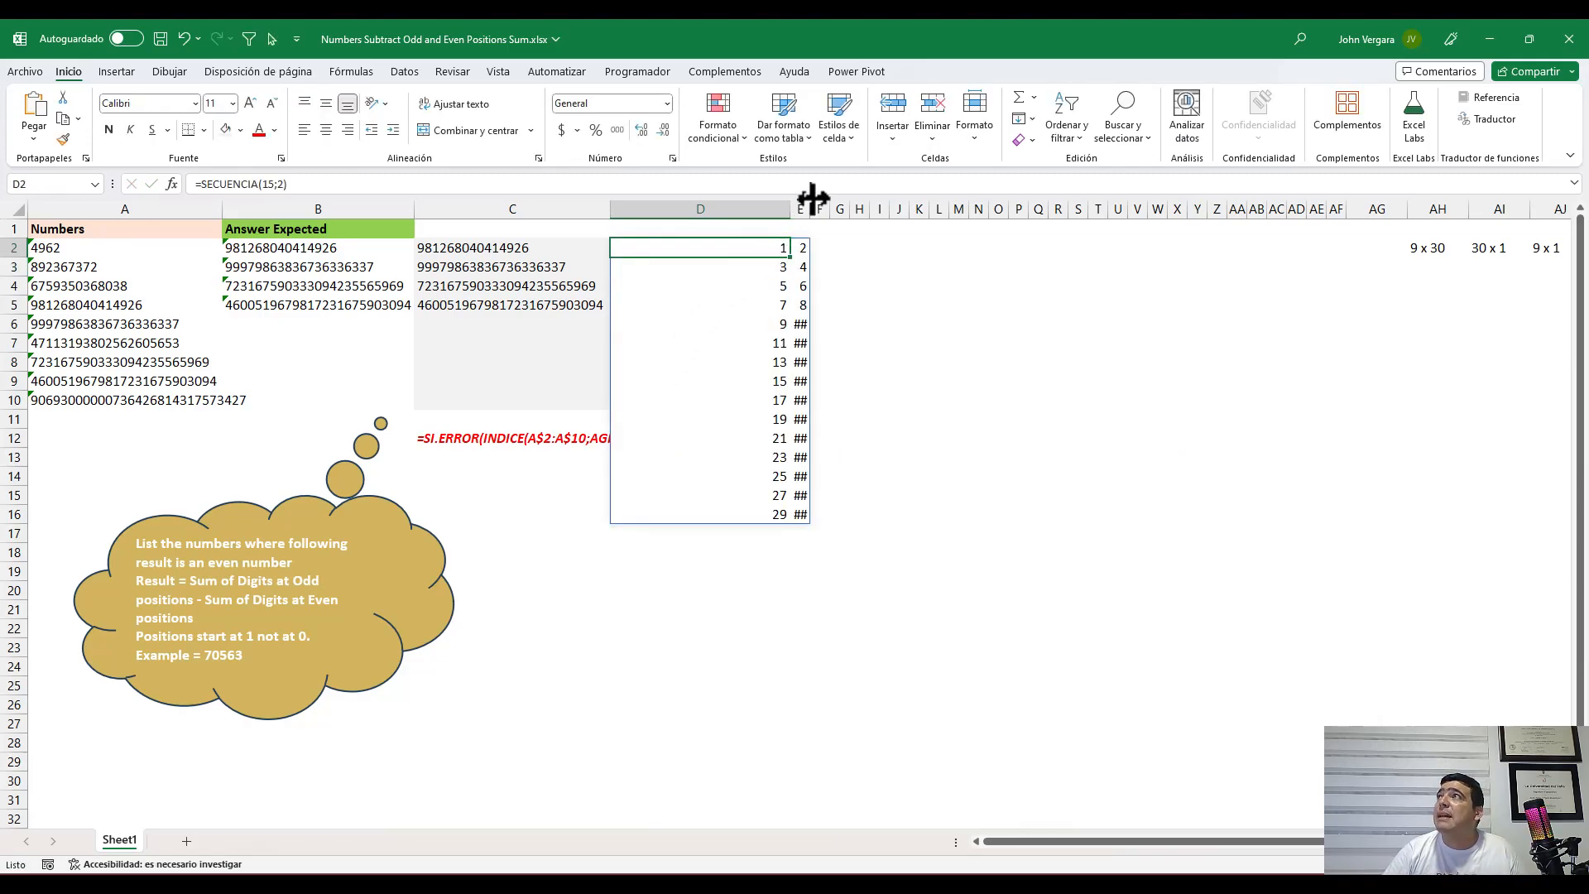
pyautogui.moveTo(810, 213); pyautogui.dragTo(824, 214)
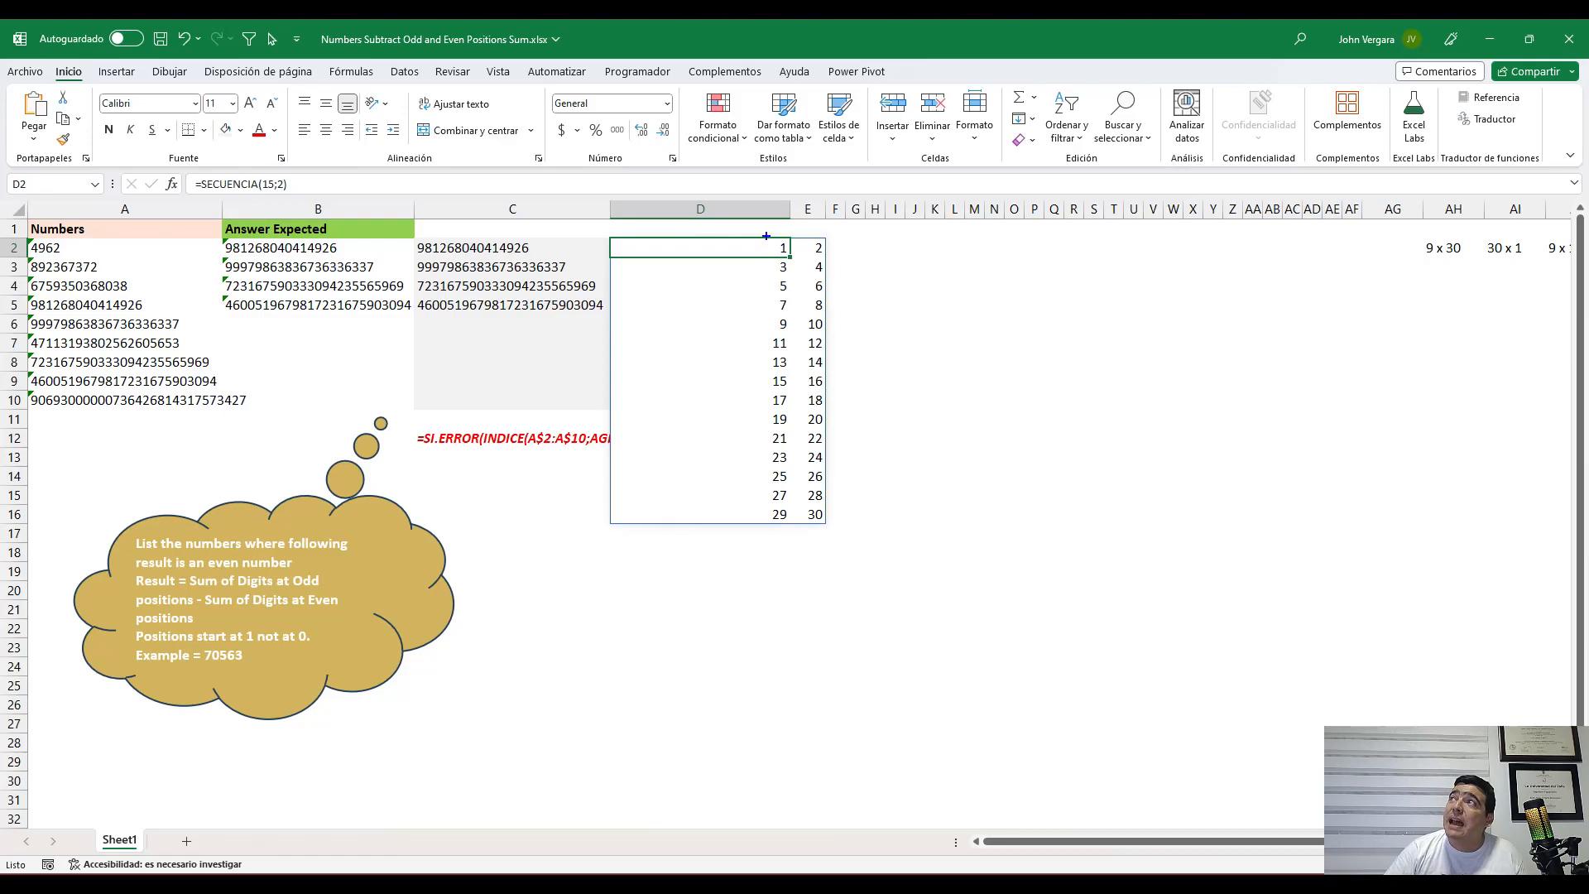
pyautogui.moveTo(760, 229)
pyautogui.mouseDown()
pyautogui.moveTo(788, 320)
pyautogui.moveTo(788, 539)
pyautogui.mouseUp()
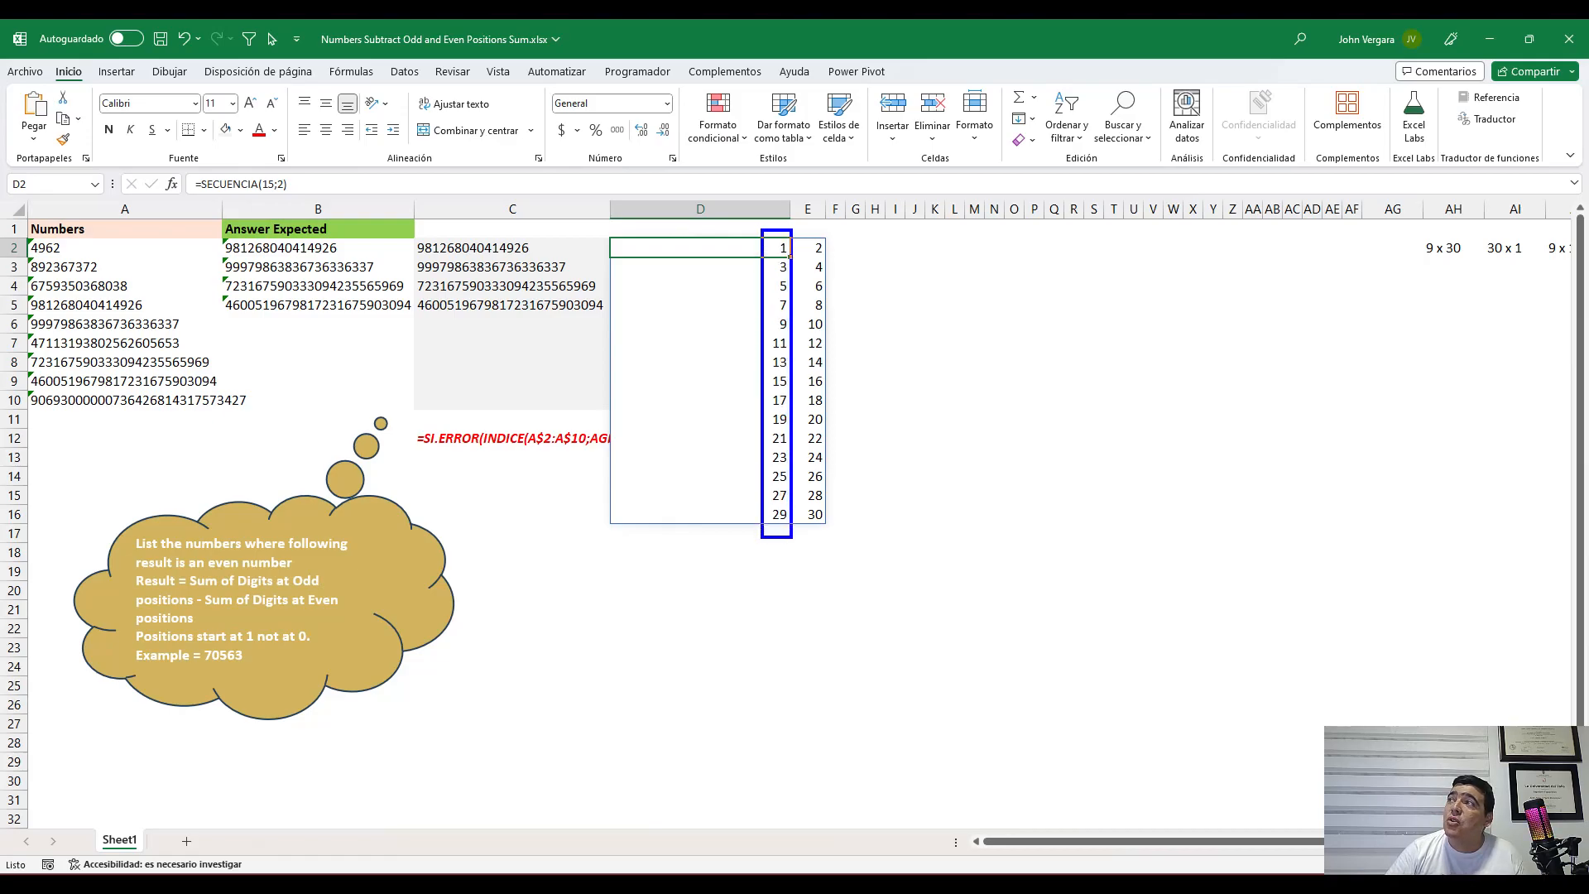
pyautogui.moveTo(806, 231)
pyautogui.mouseDown()
pyautogui.moveTo(843, 453)
pyautogui.moveTo(839, 535)
pyautogui.mouseUp()
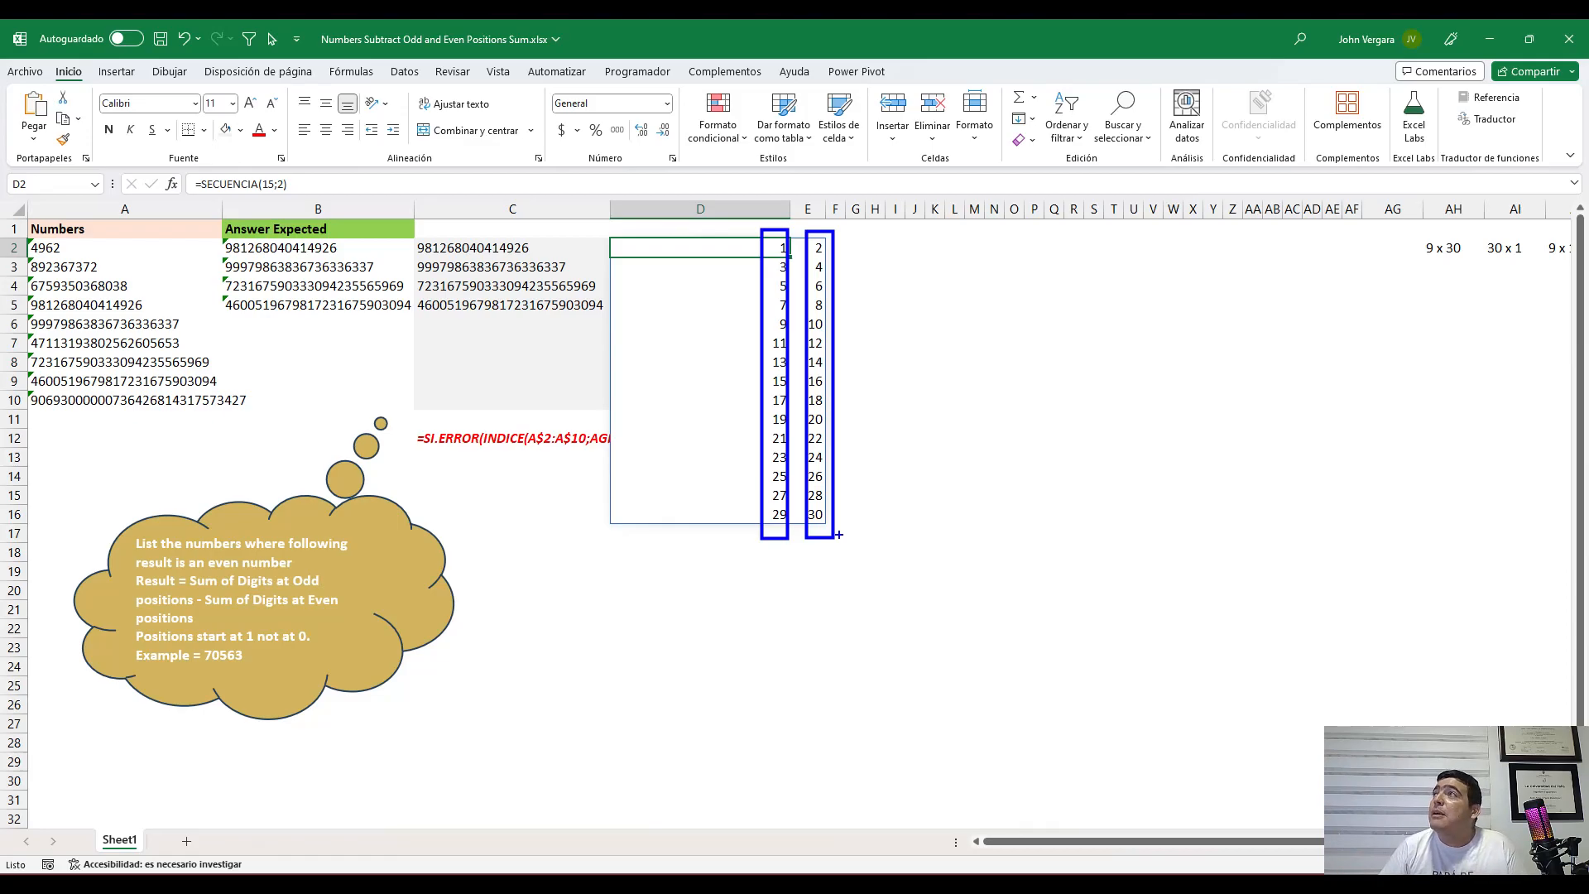
# Extract A2's individual digits from D2 across two columns with =EXTRAE(A2;SECUENCIA(15;2);1)
pyautogui.press('Escape')
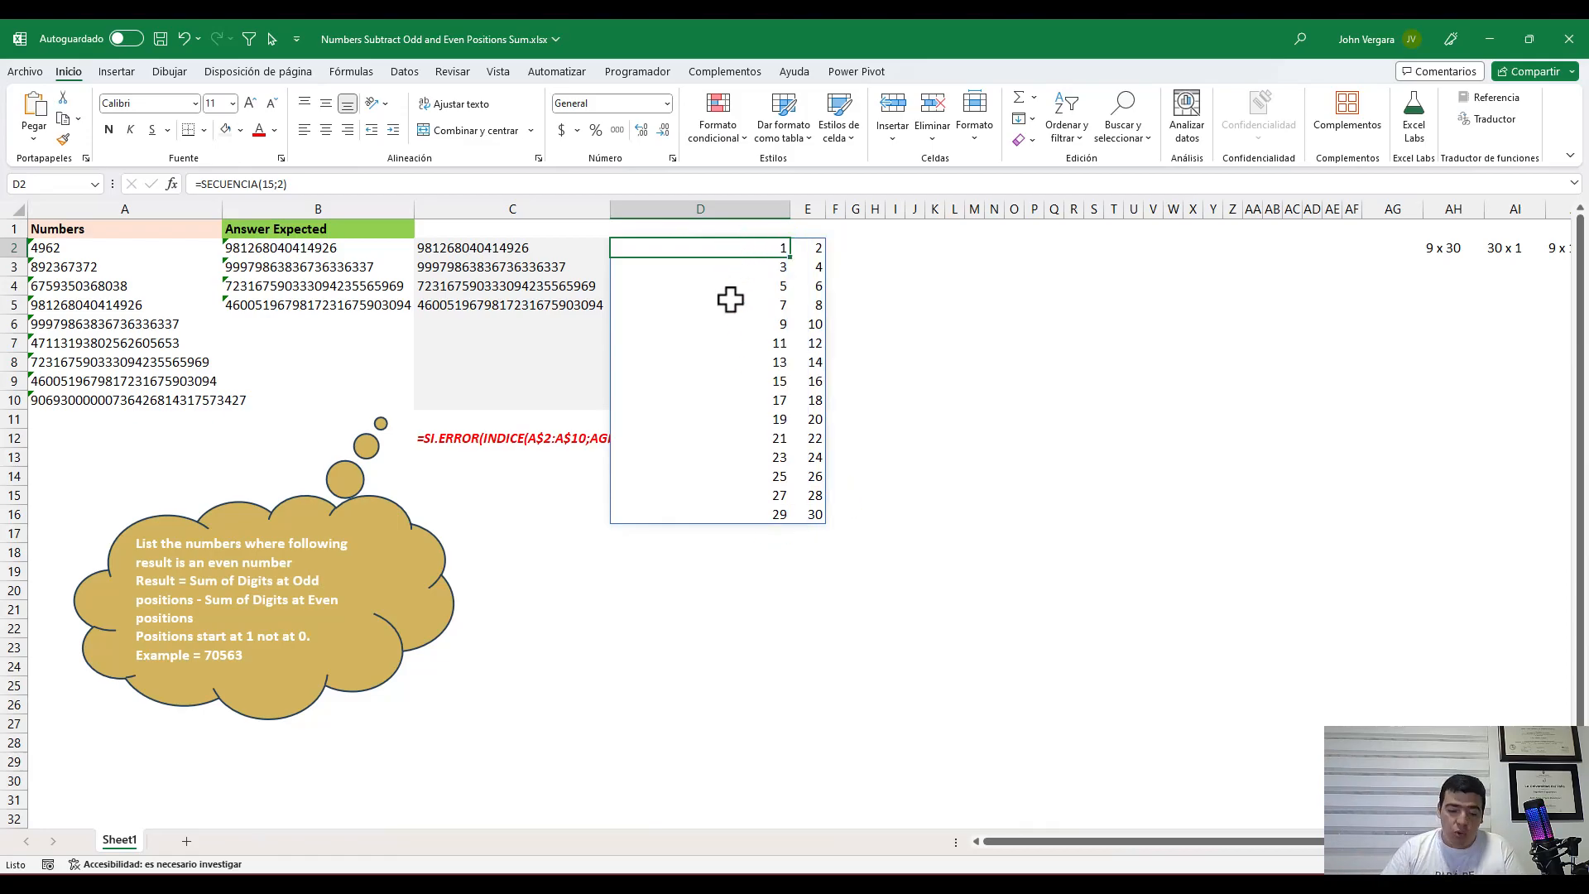
pyautogui.press('F2')
pyautogui.press('Home')
pyautogui.press('Right')
pyautogui.write('EXTRAE')
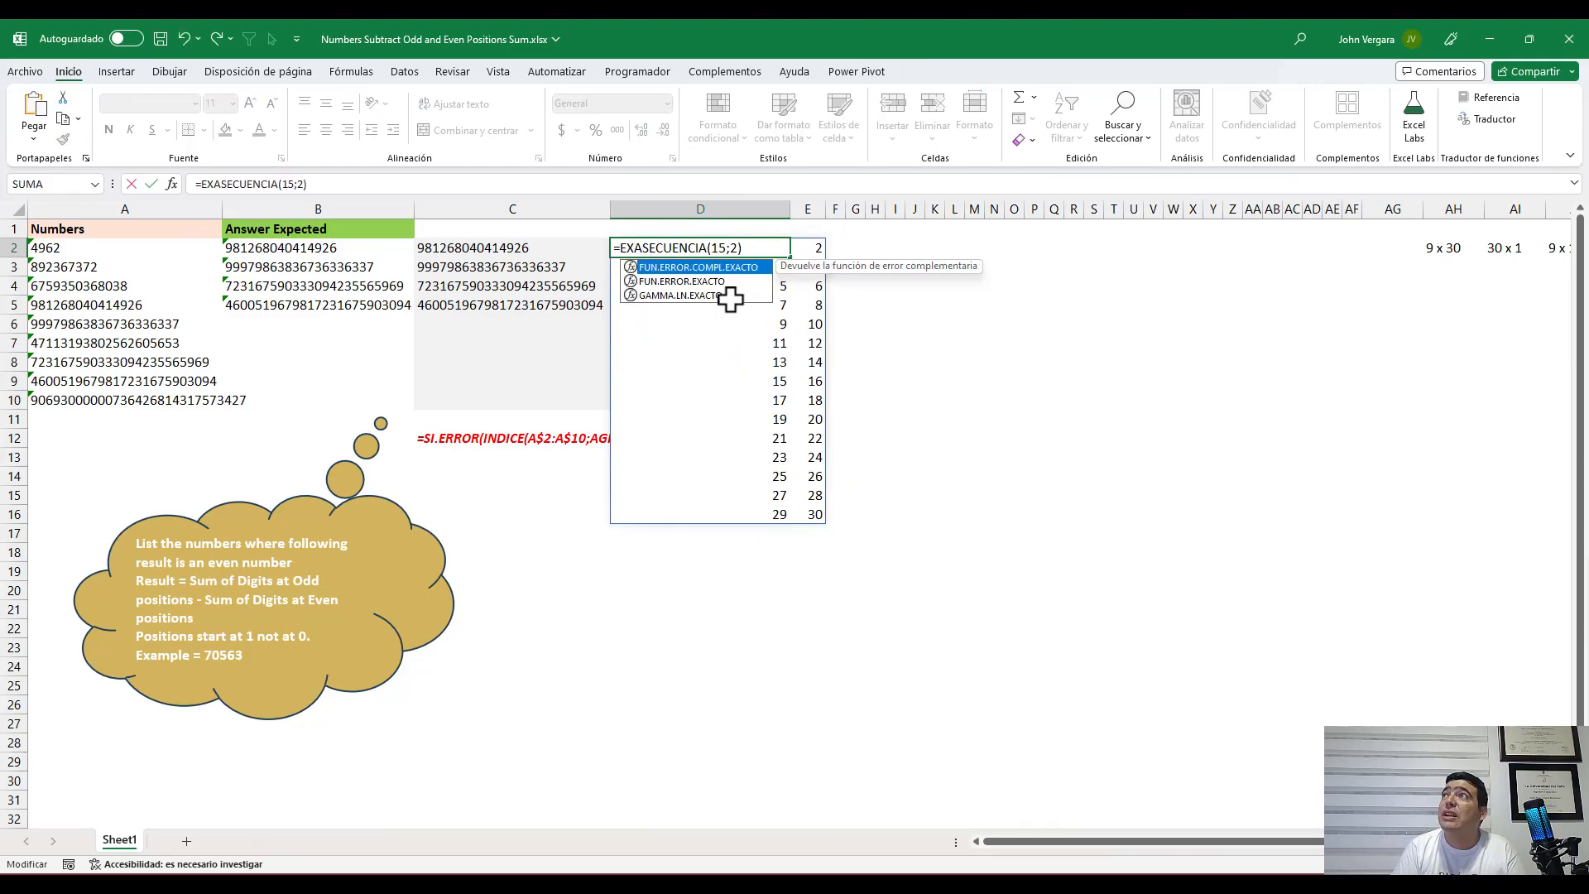
pyautogui.write('(')
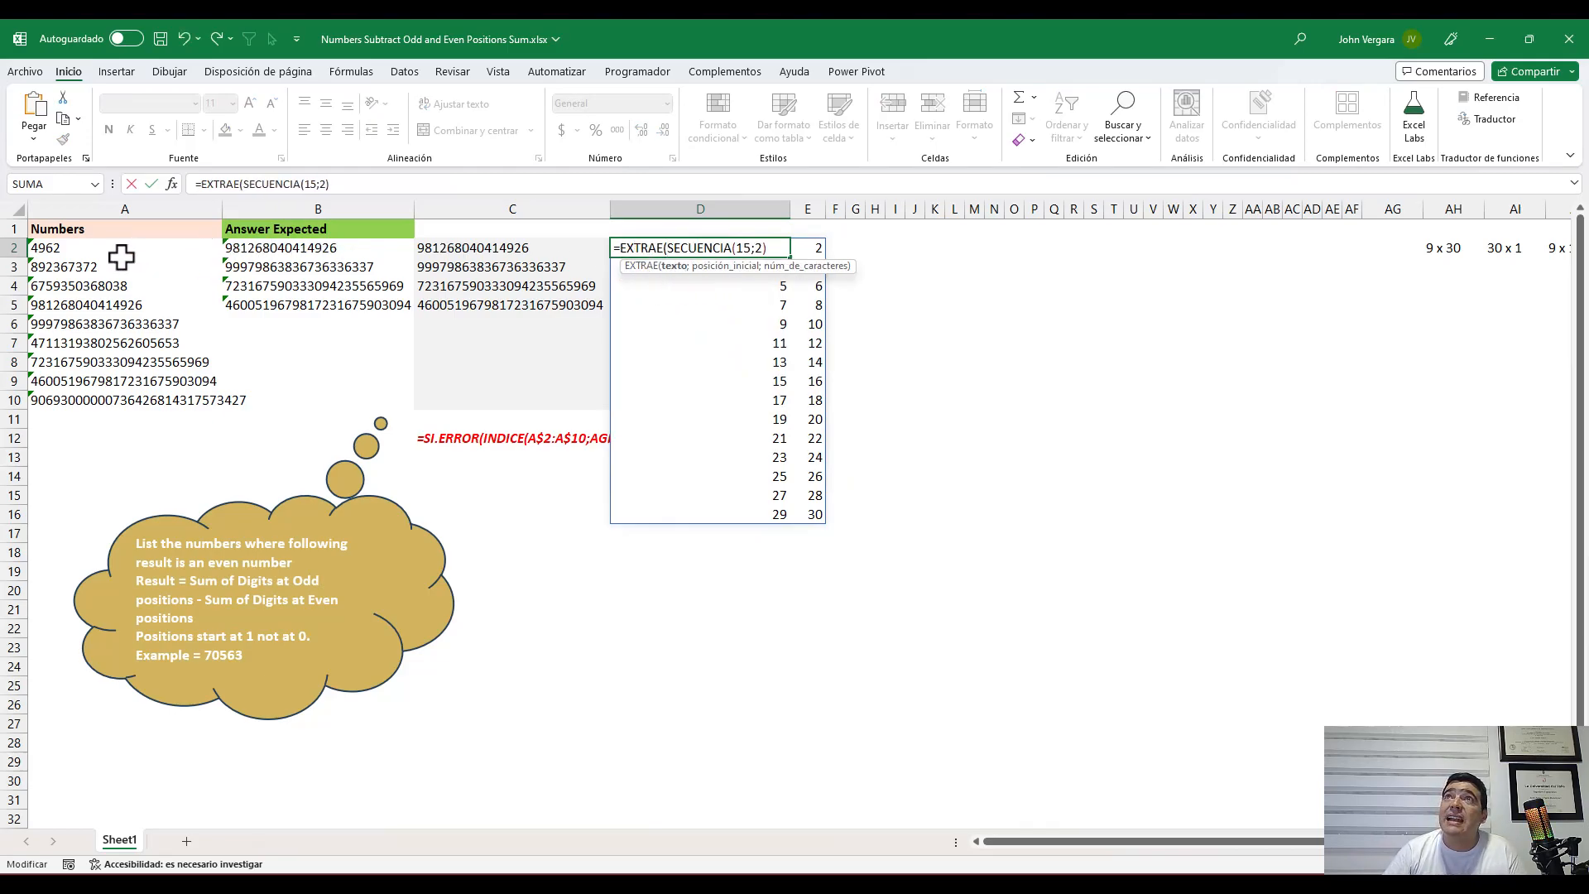
pyautogui.click(69, 250)
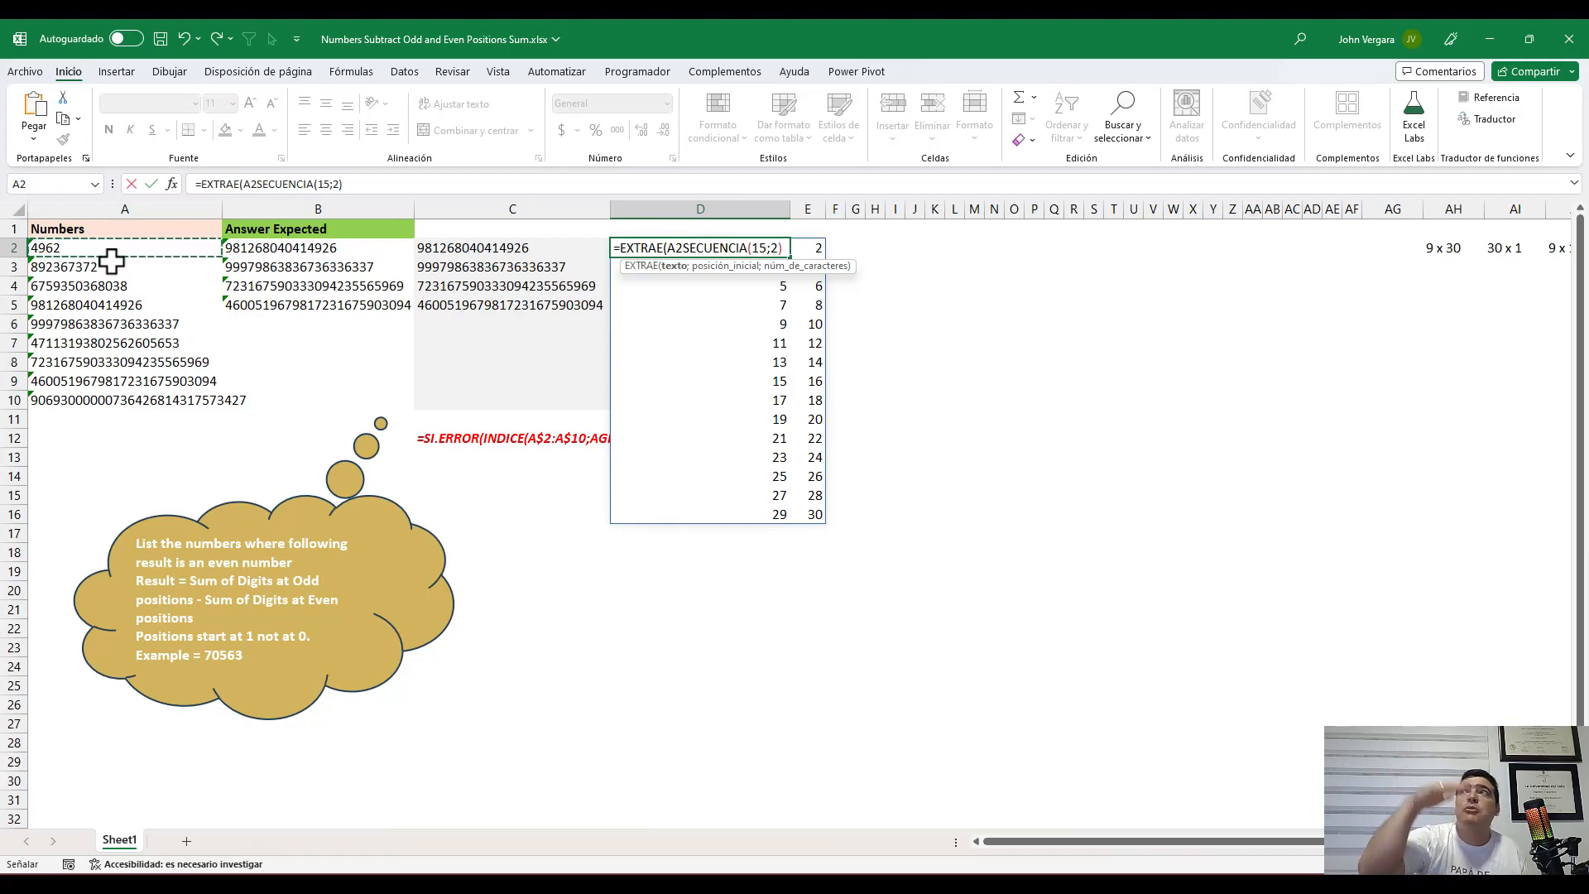
pyautogui.write(';')
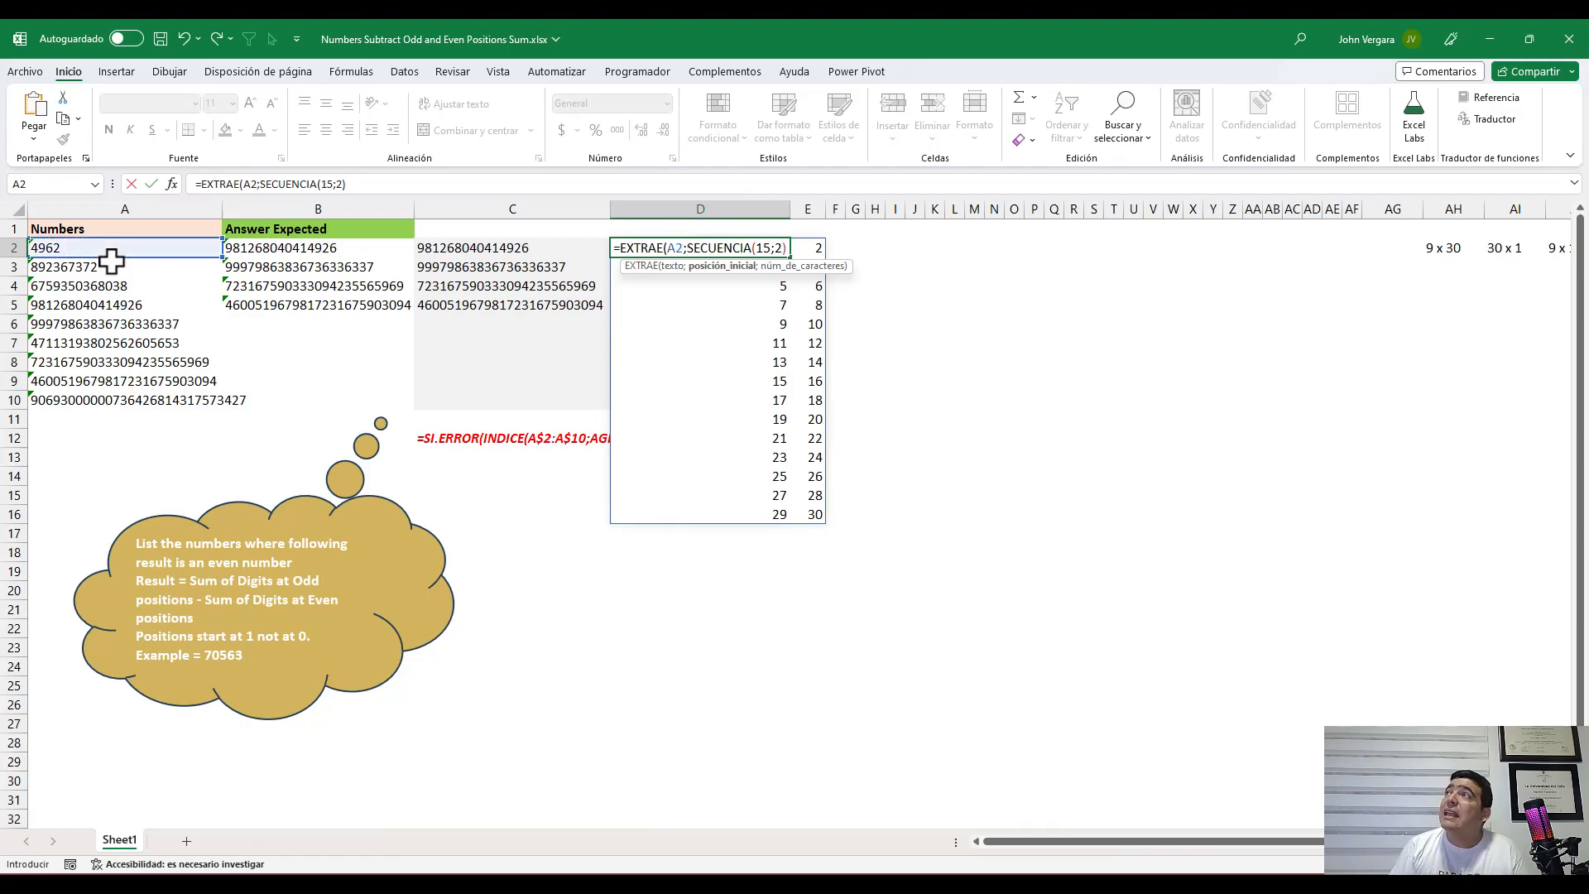
pyautogui.moveTo(787, 249); pyautogui.dragTo(687, 248)
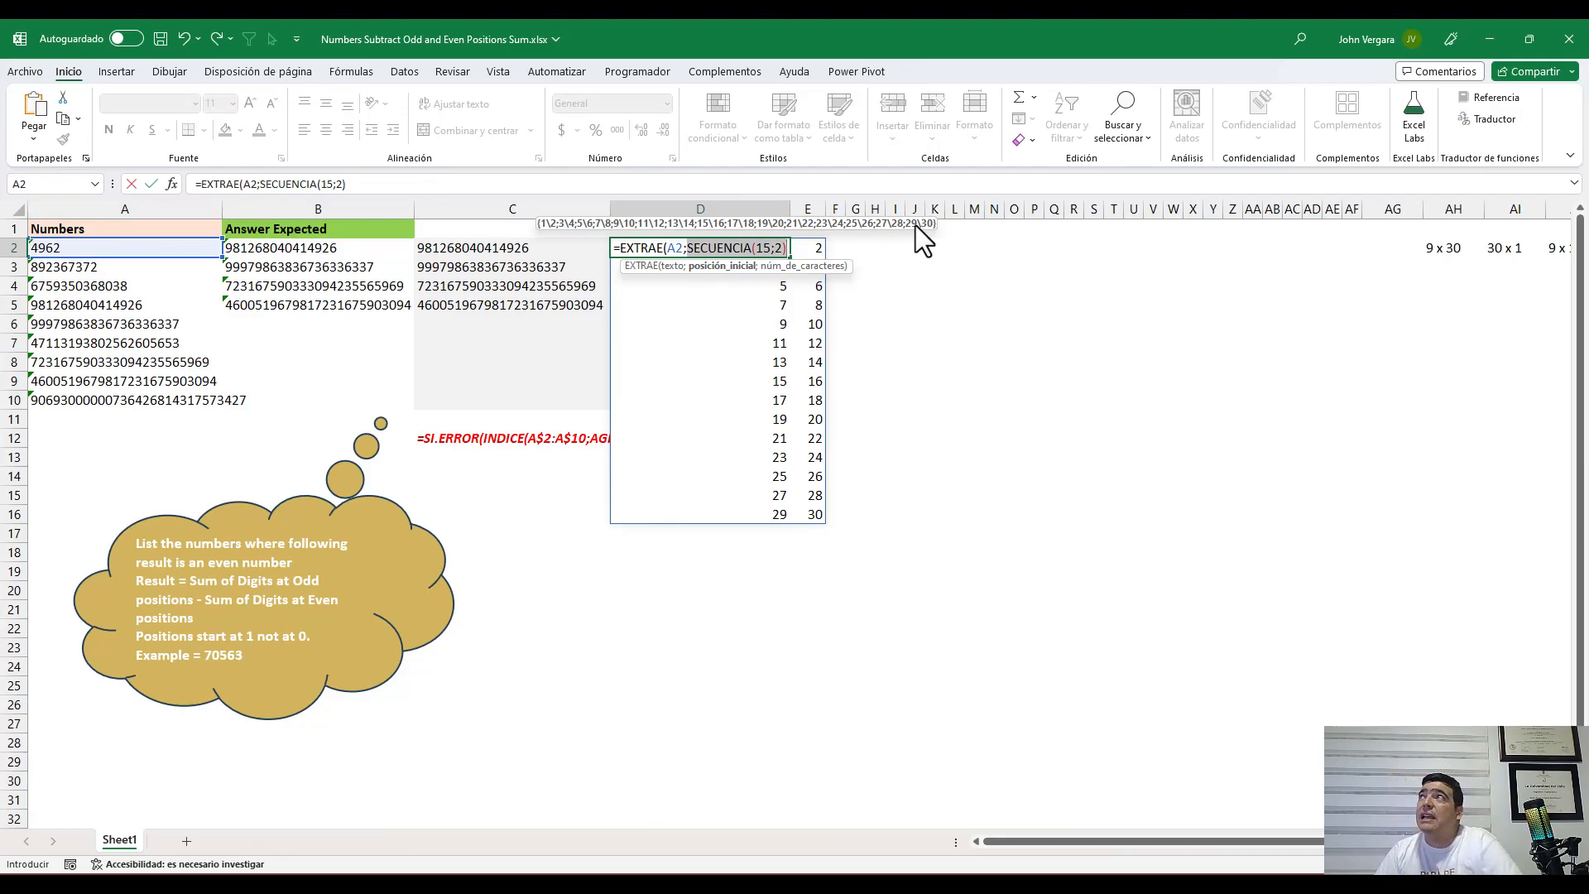
pyautogui.click(786, 248)
pyautogui.write(';1)')
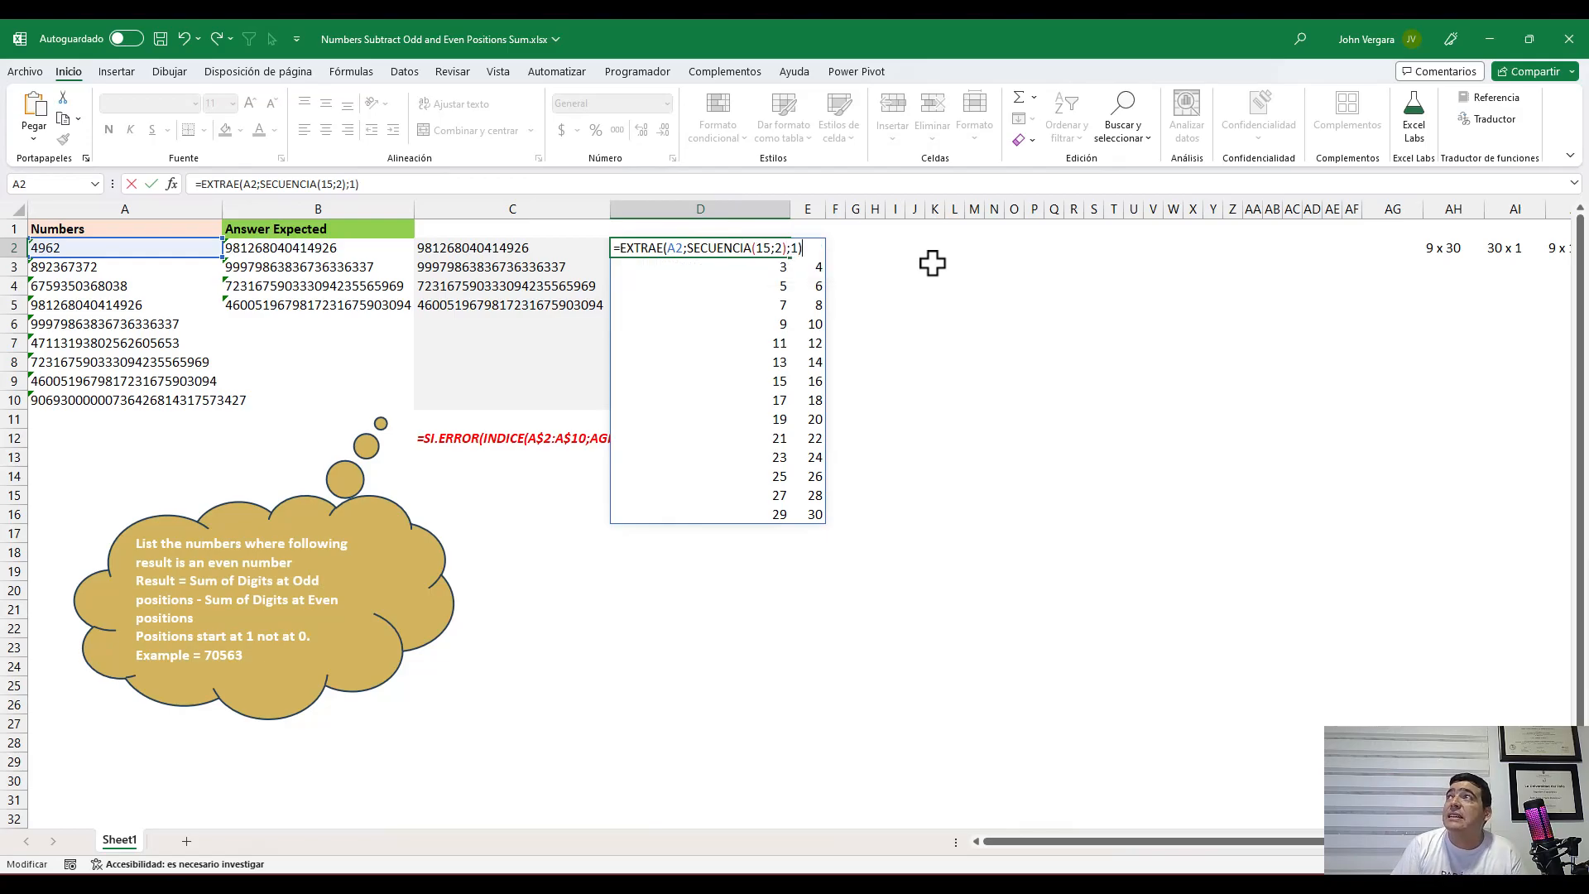
pyautogui.hotkey('ctrl', 'Return')
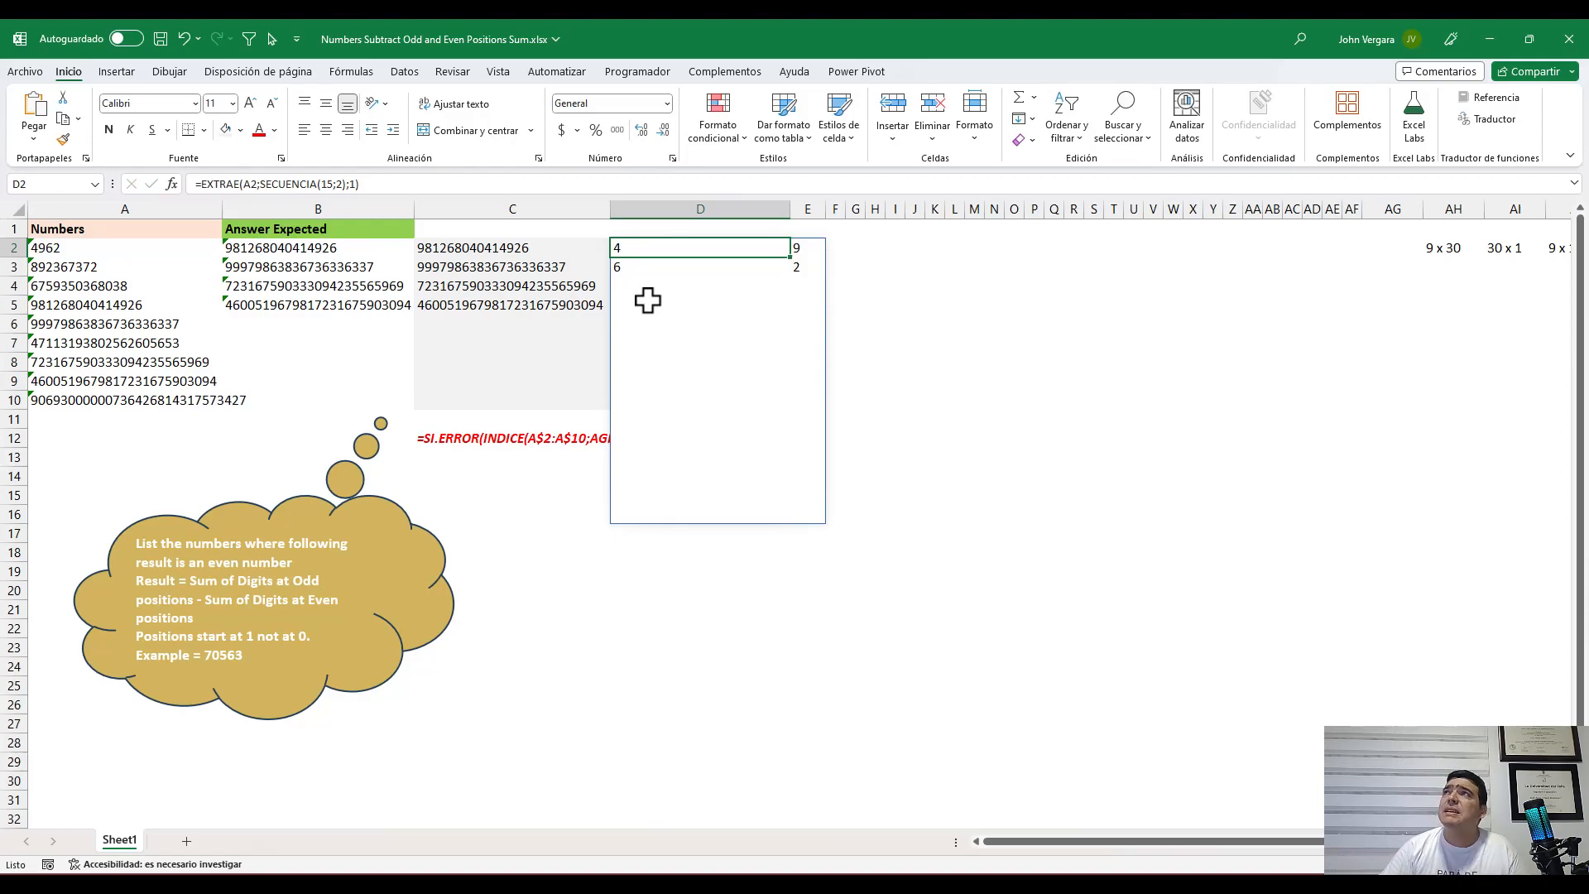
# Narrow columns D and E to an equal width of about 3.57
pyautogui.moveTo(672, 206); pyautogui.dragTo(823, 206)
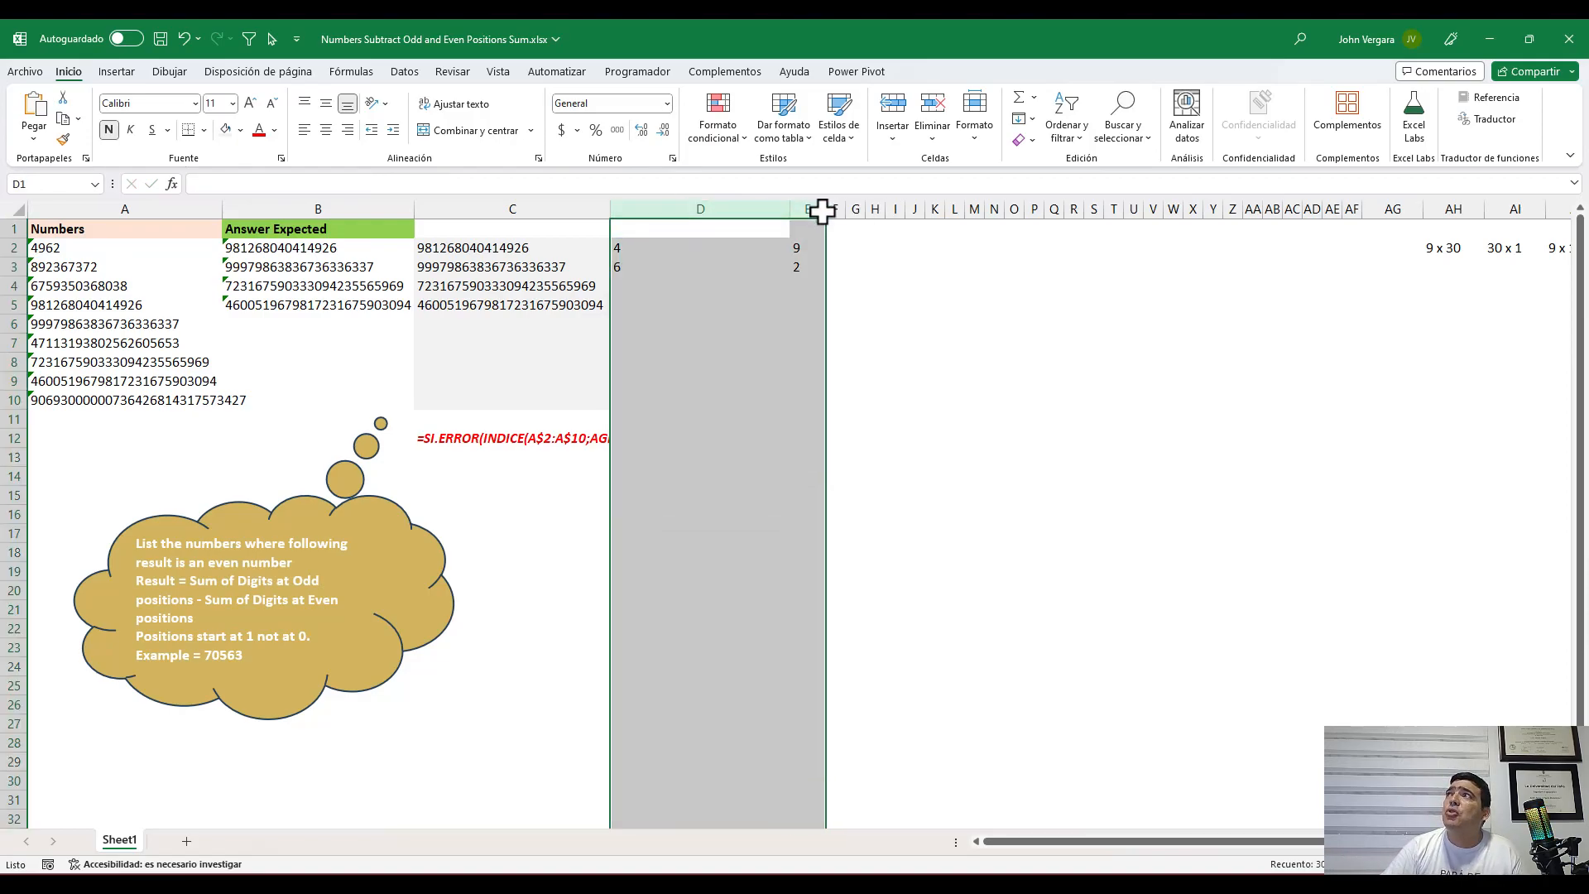
pyautogui.doubleClick(825, 206)
pyautogui.moveTo(643, 211); pyautogui.dragTo(657, 209)
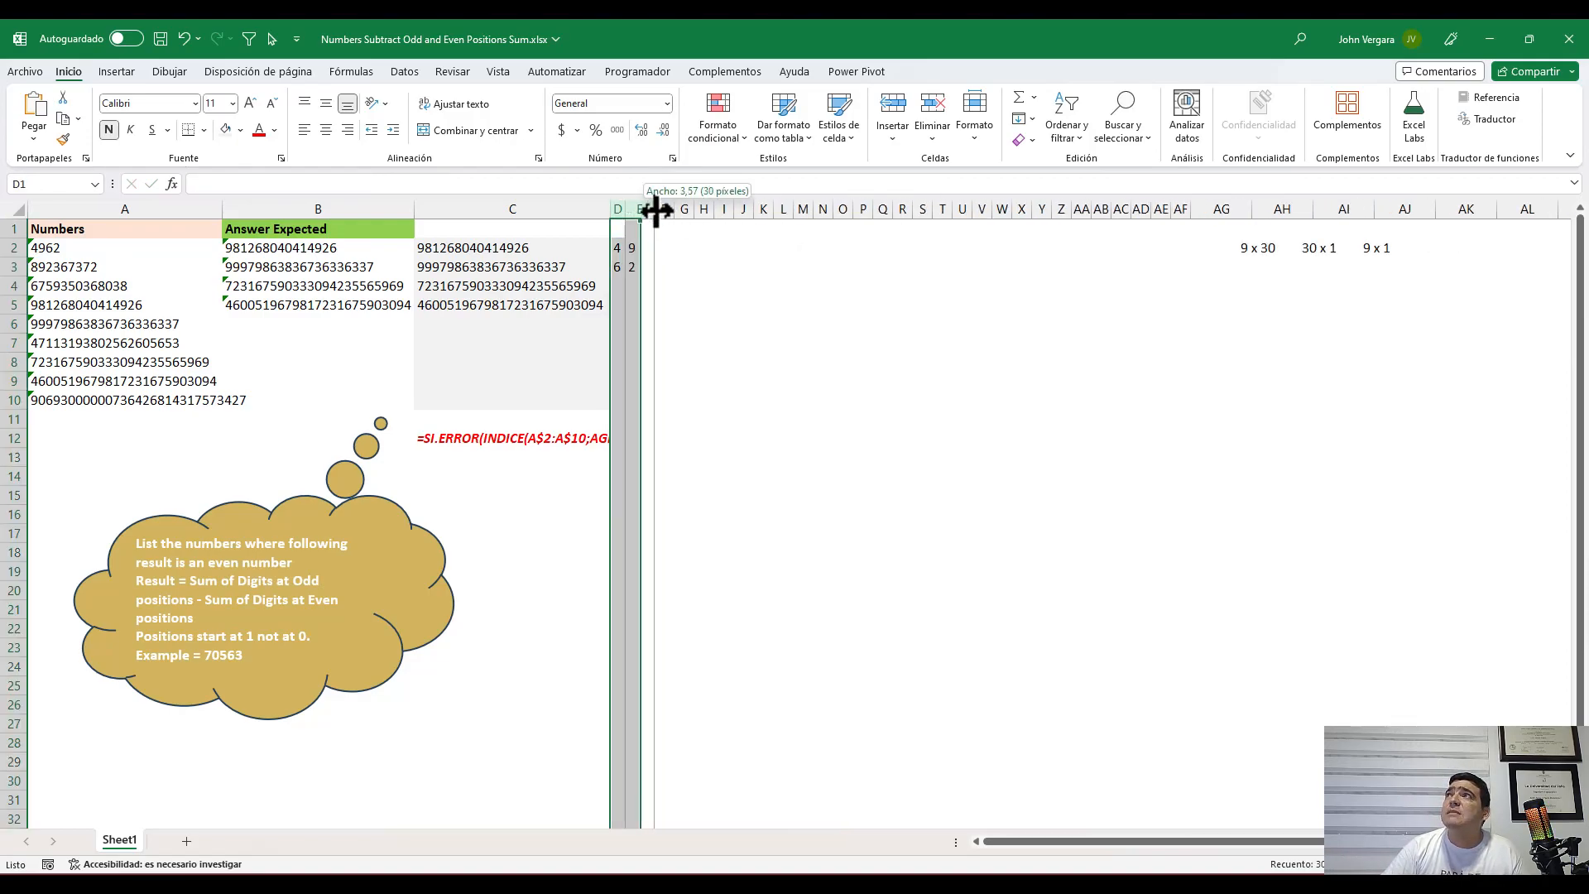
pyautogui.click(624, 248)
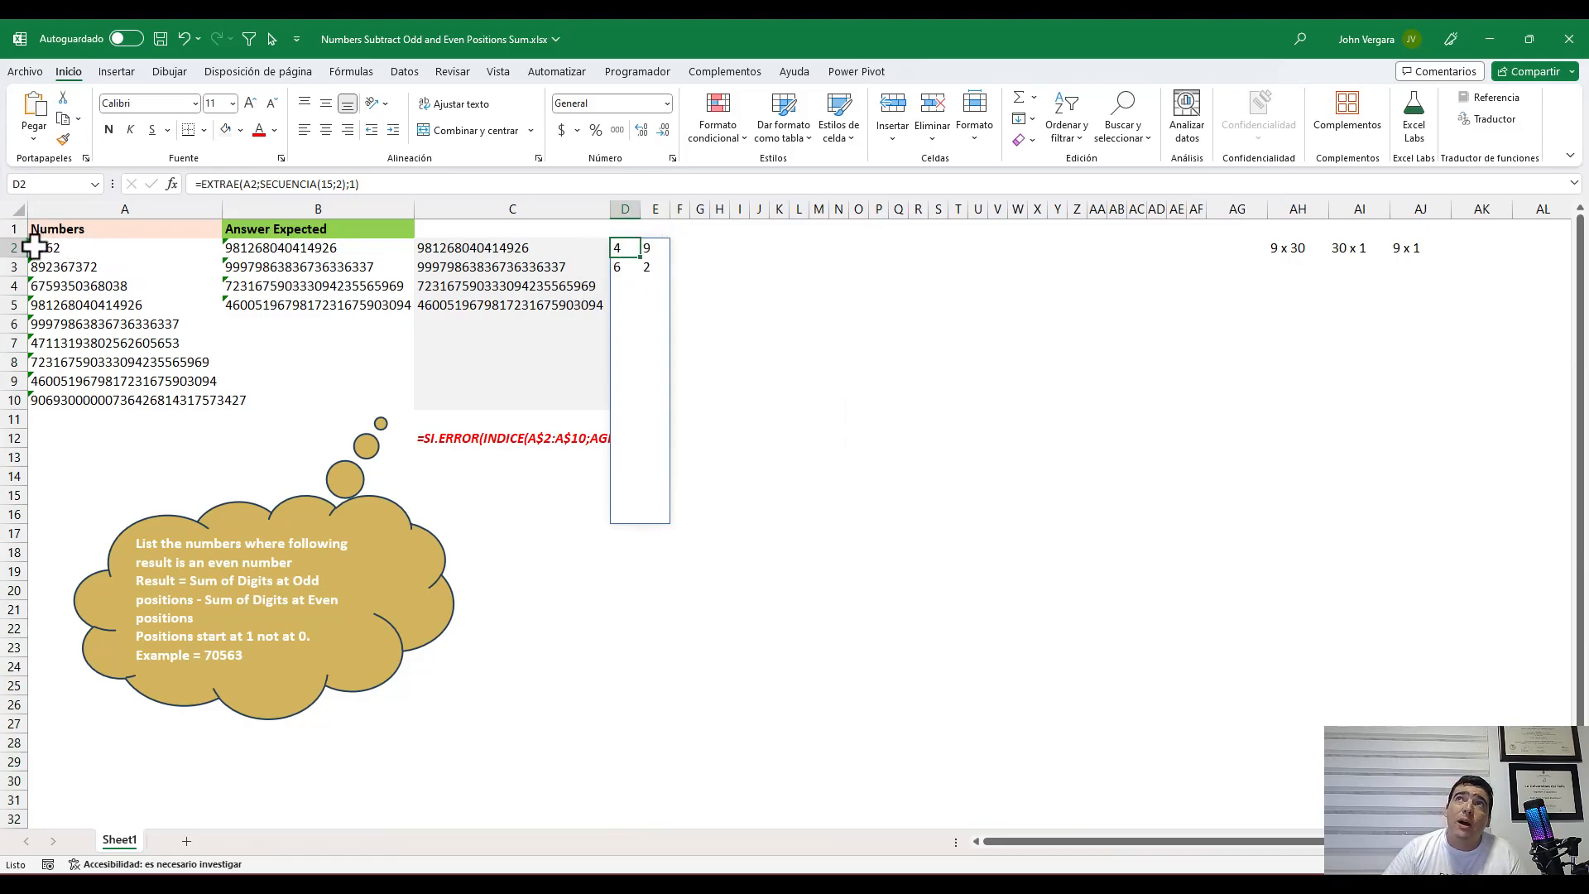
pyautogui.moveTo(624, 253); pyautogui.dragTo(625, 285)
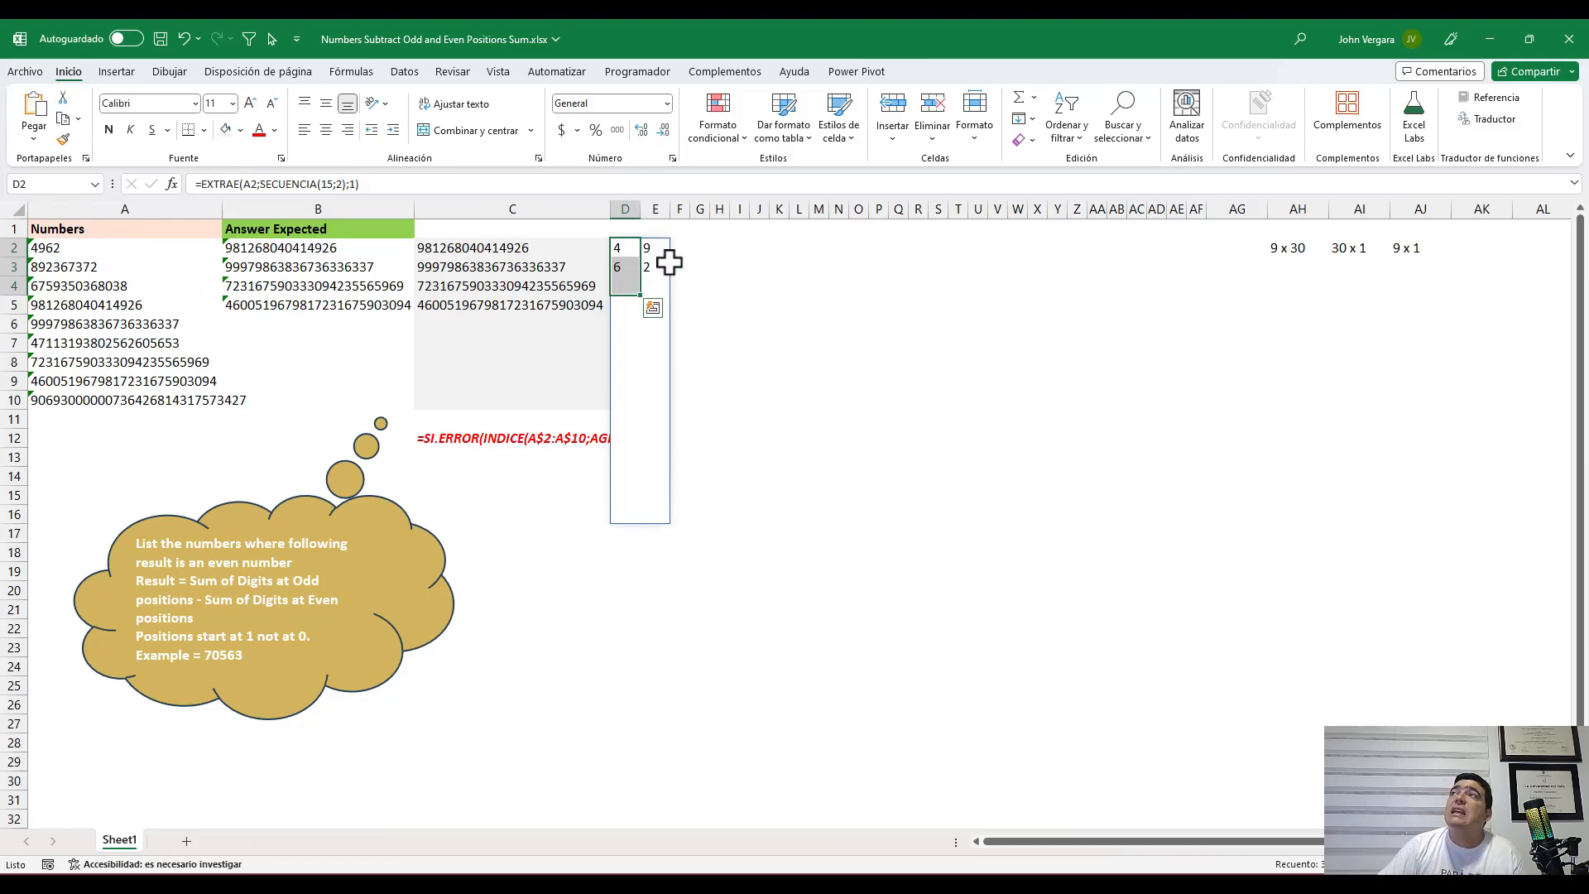
pyautogui.moveTo(651, 248); pyautogui.dragTo(652, 265)
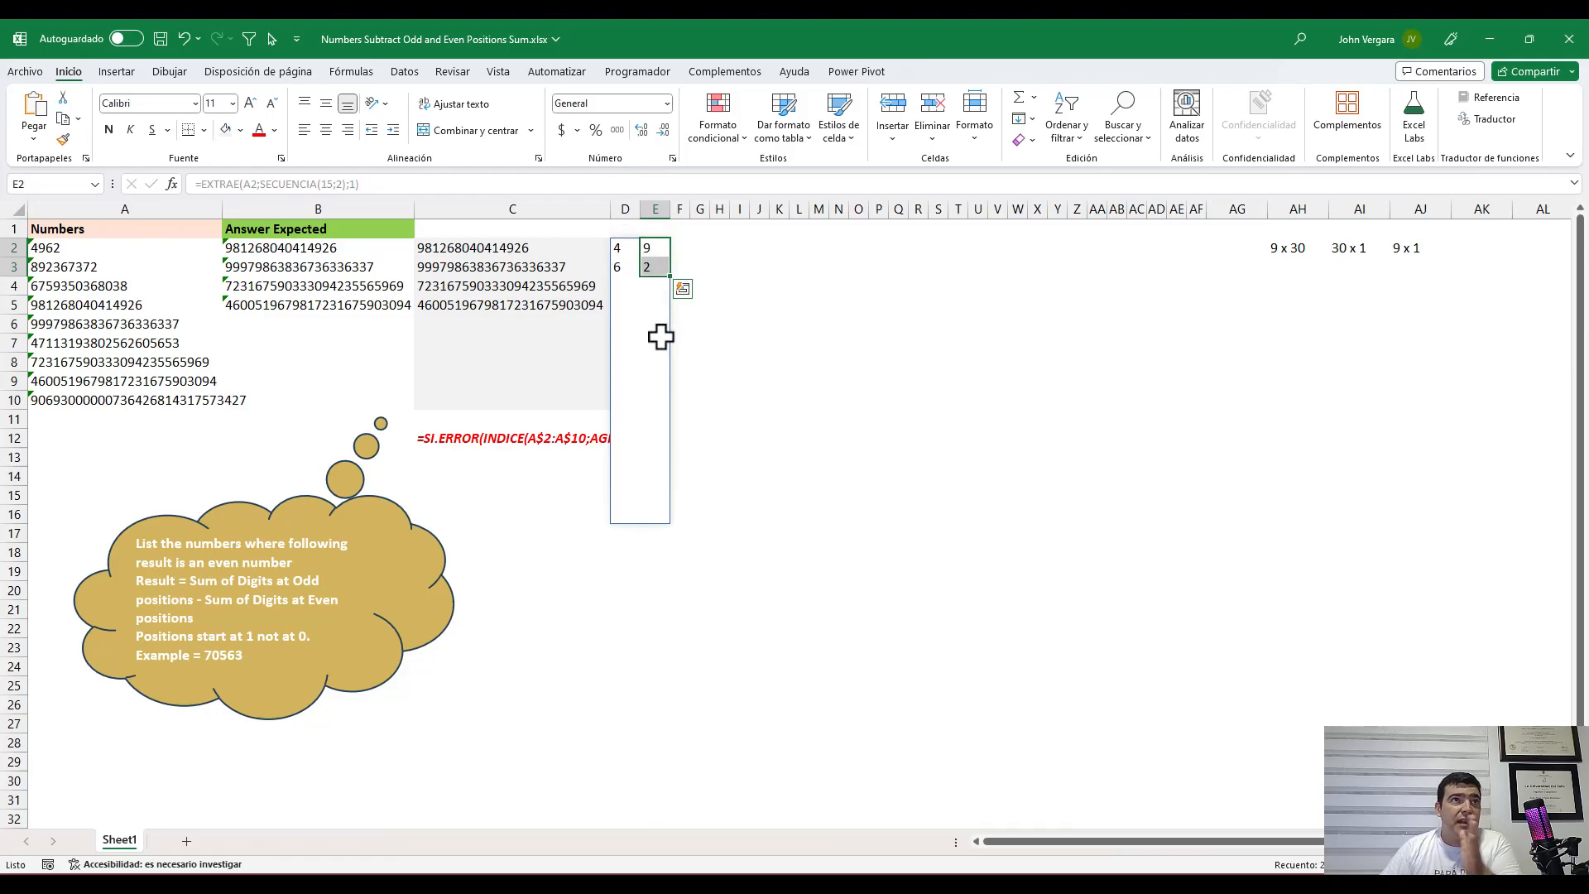
# Convert D2's extracted digits to numbers with blanks as zero, using =--(0&EXTRAE(A2;SECUENCIA(15;2);1))
pyautogui.click(622, 249)
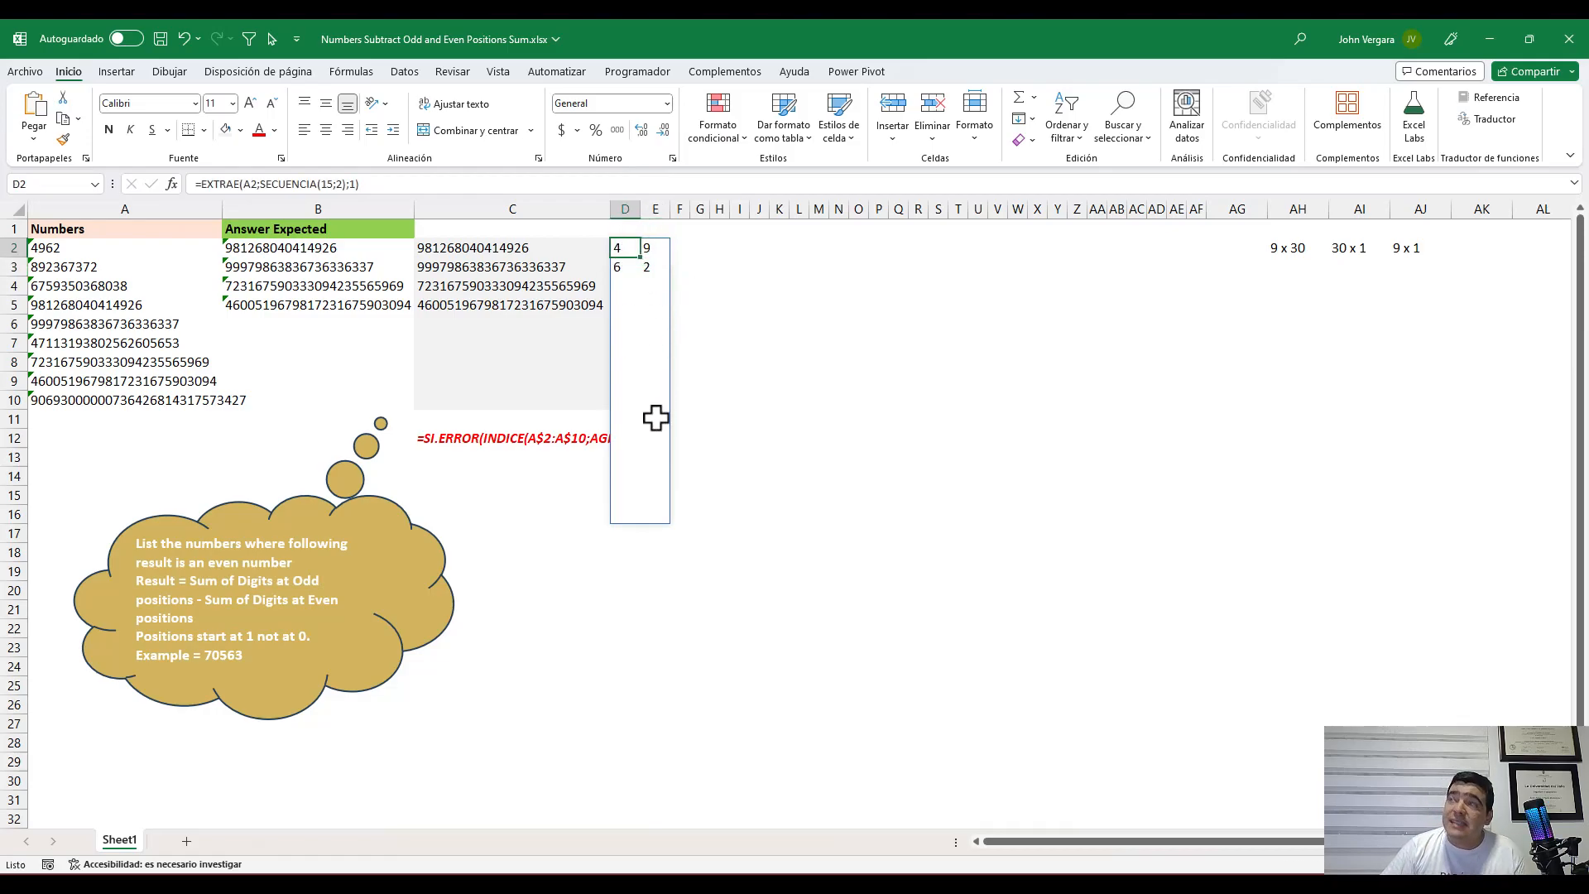
pyautogui.press('F2')
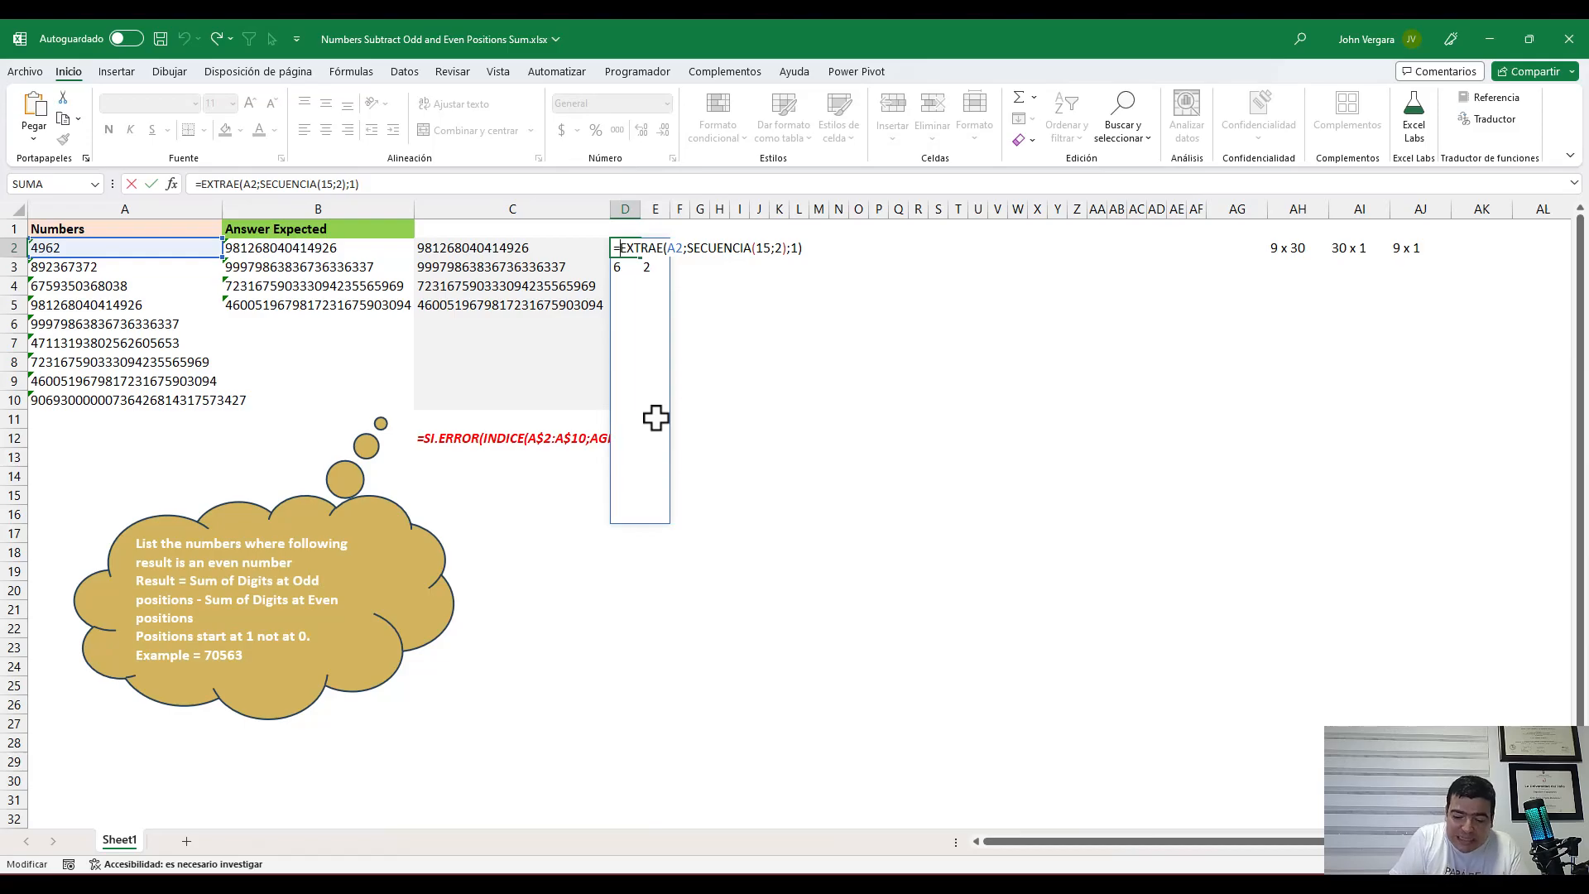
pyautogui.press('Home')
pyautogui.press('Right')
pyautogui.write('0&')
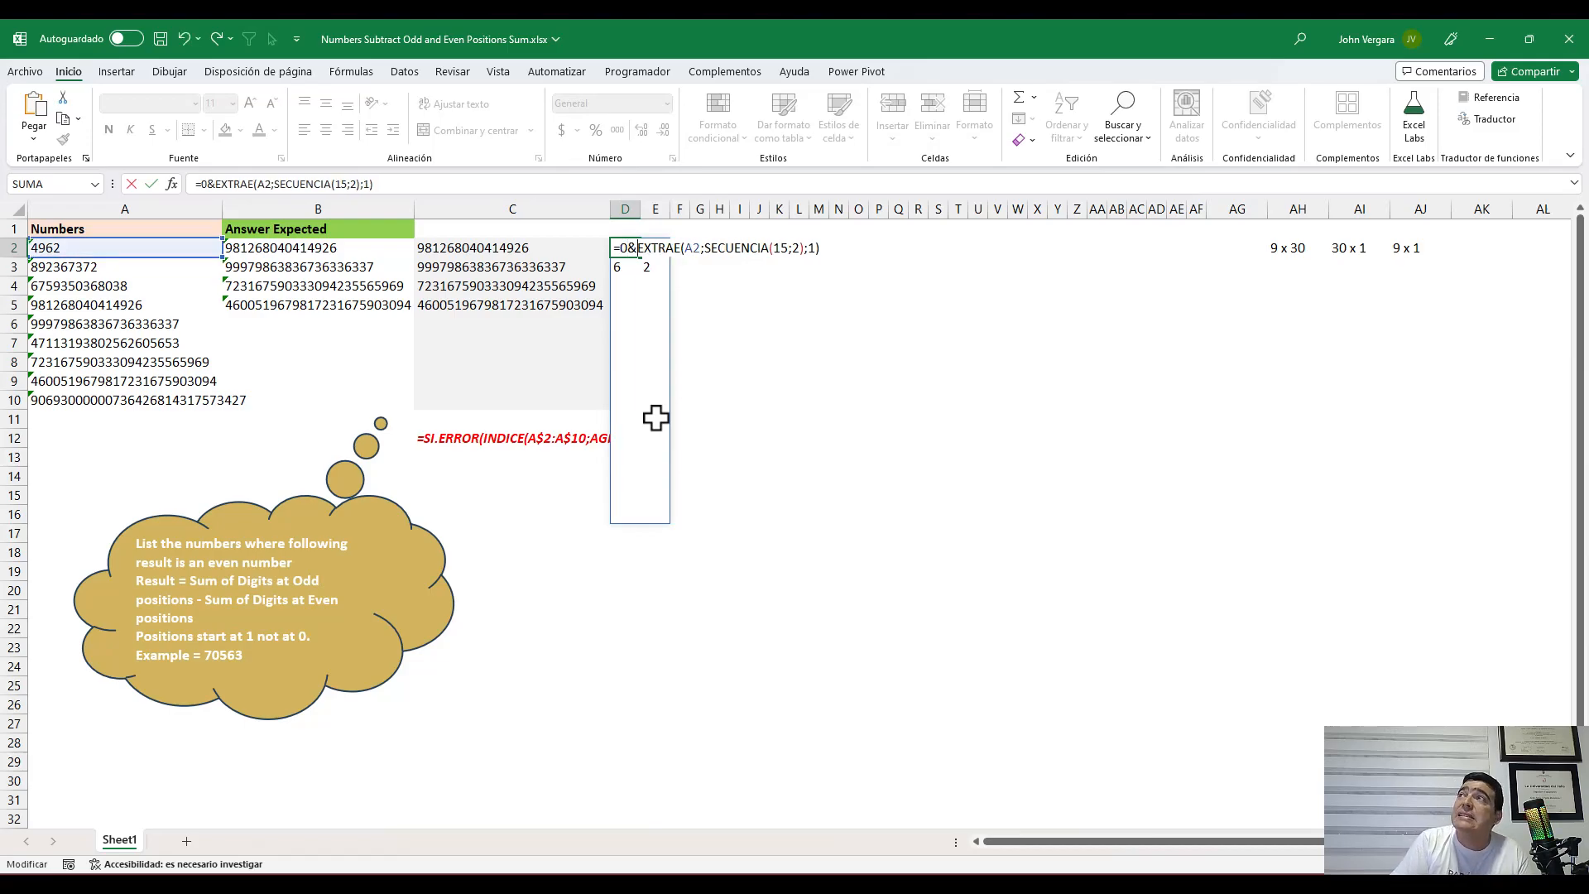
pyautogui.click(623, 252)
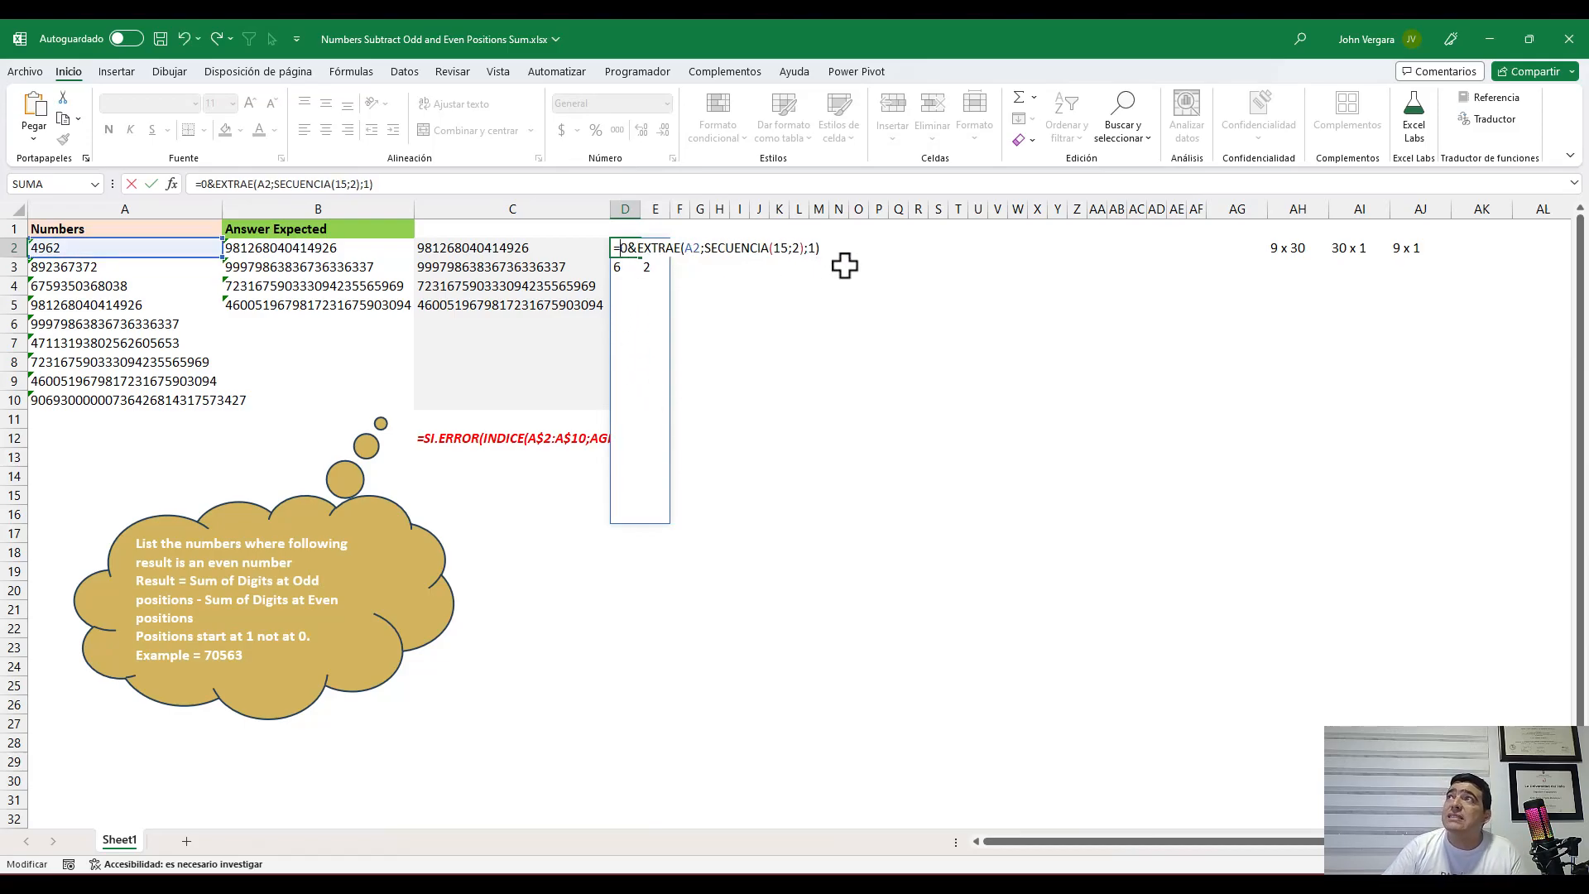
pyautogui.write('--(')
pyautogui.press('End')
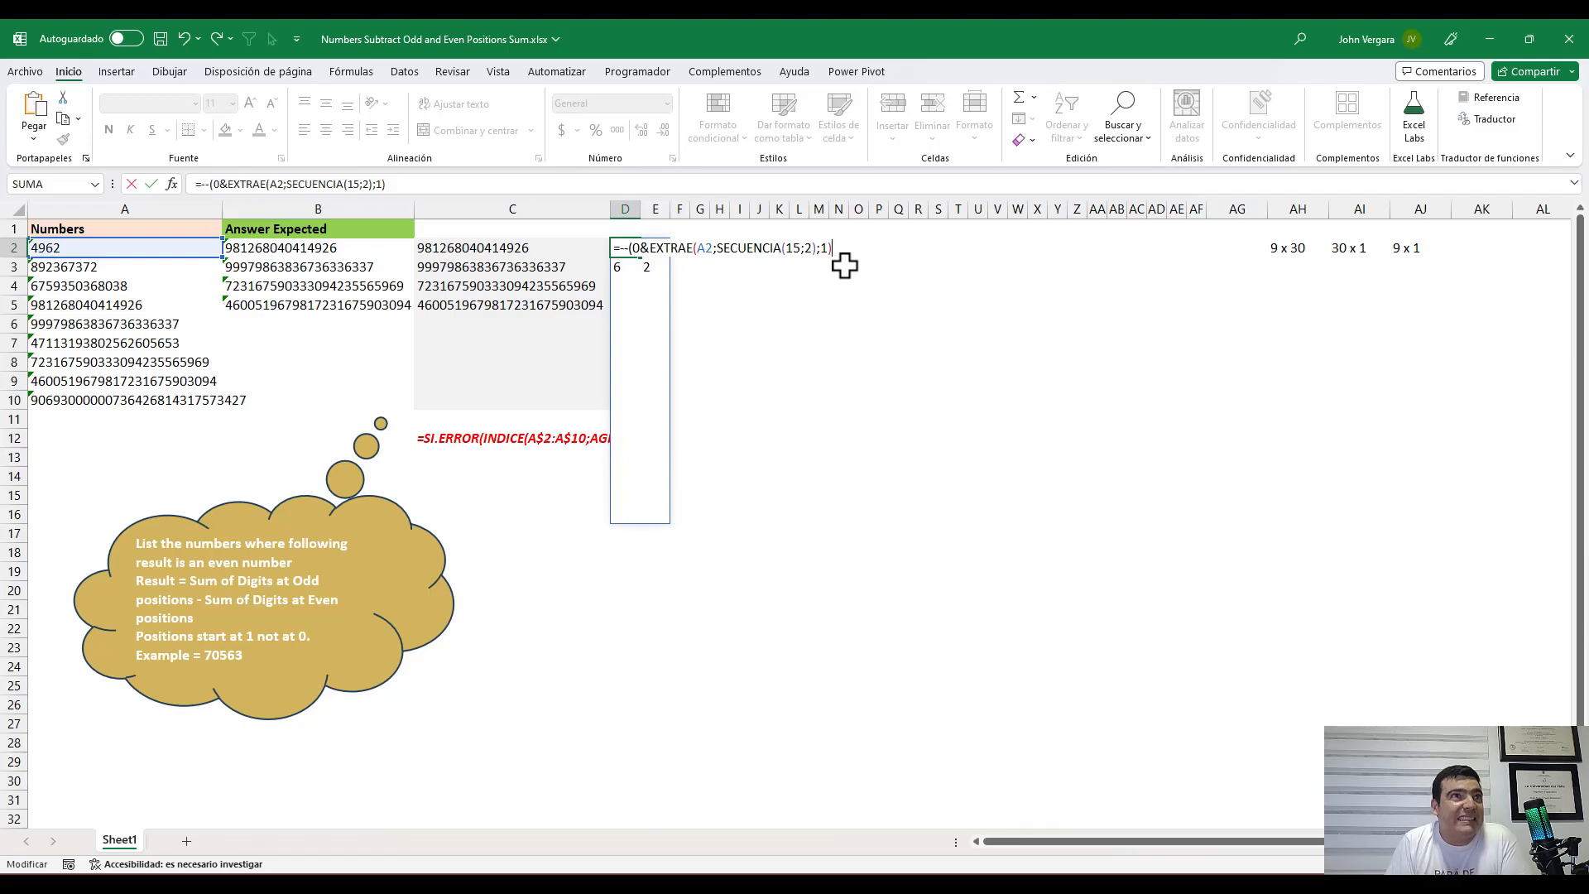
pyautogui.write(')')
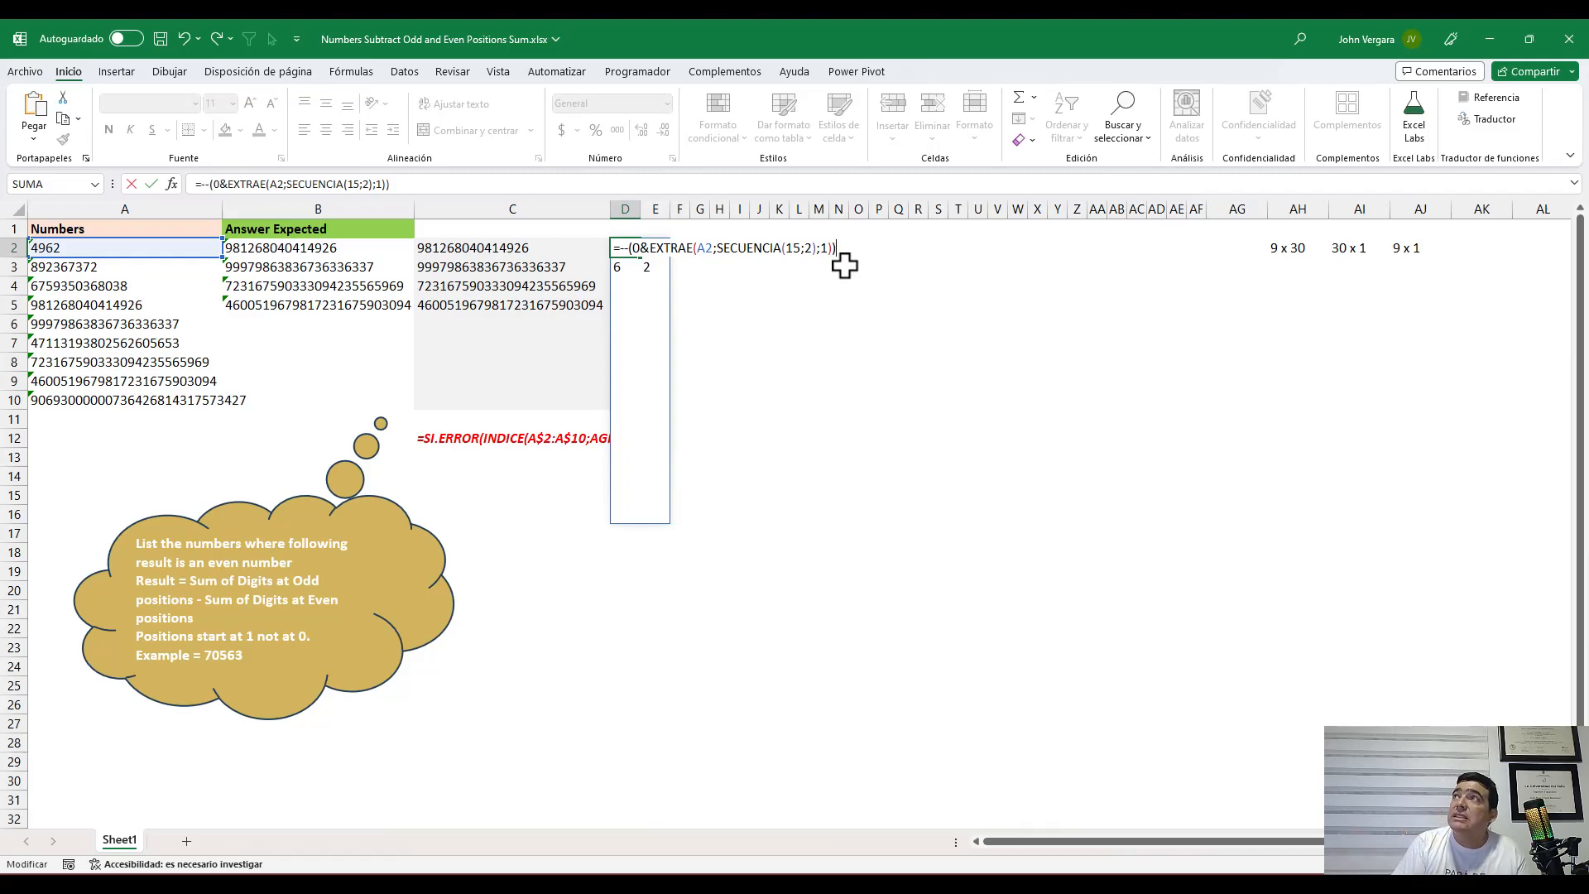
pyautogui.hotkey('ctrl', 'Return')
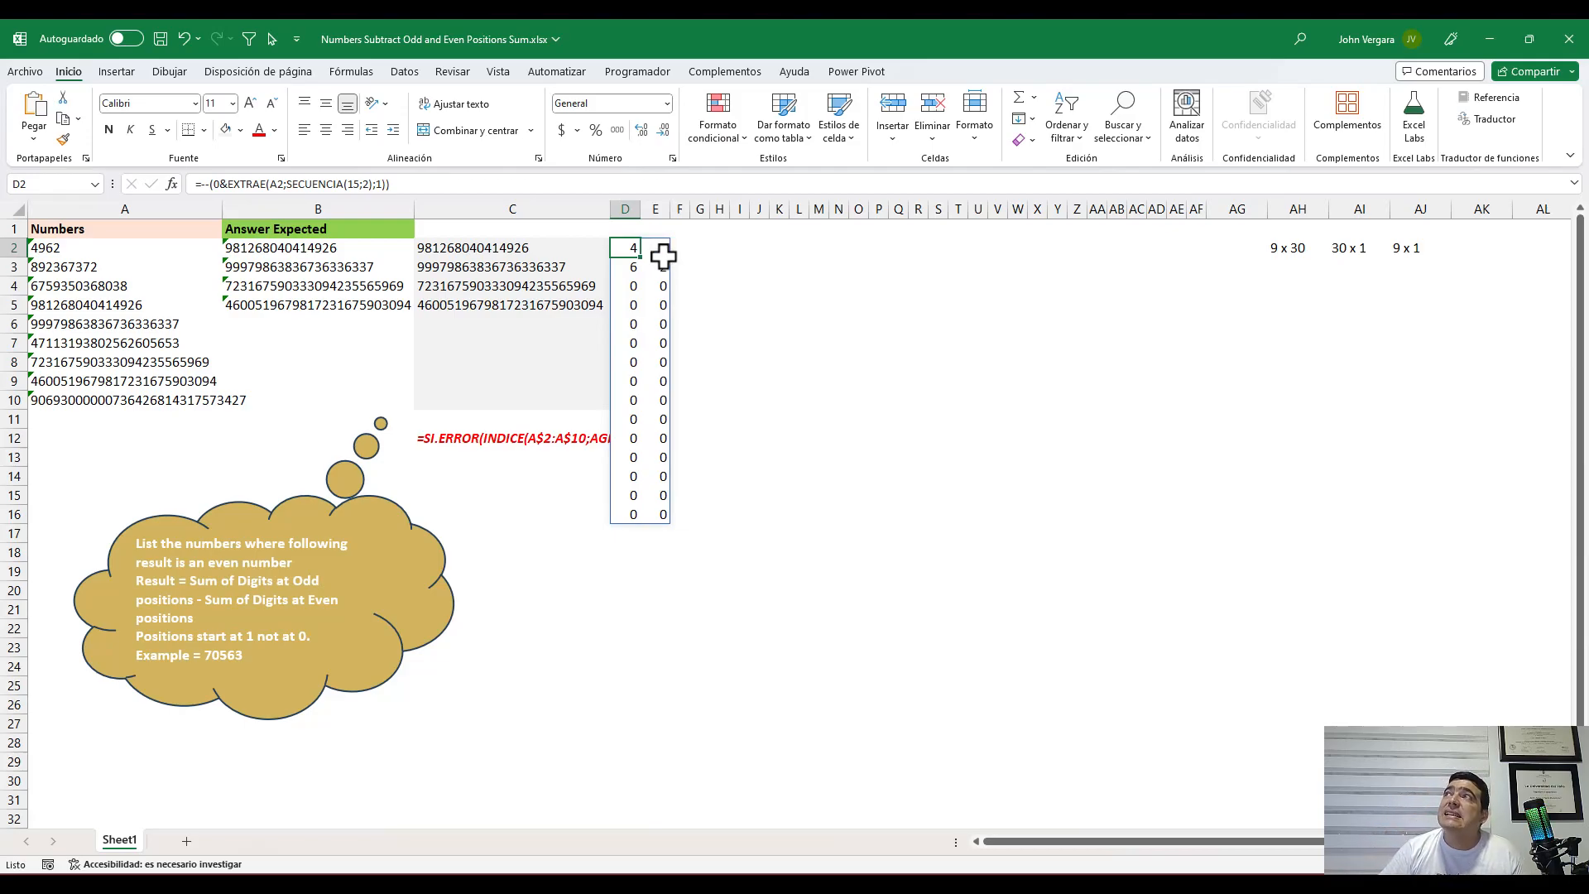
pyautogui.moveTo(629, 249); pyautogui.dragTo(638, 525)
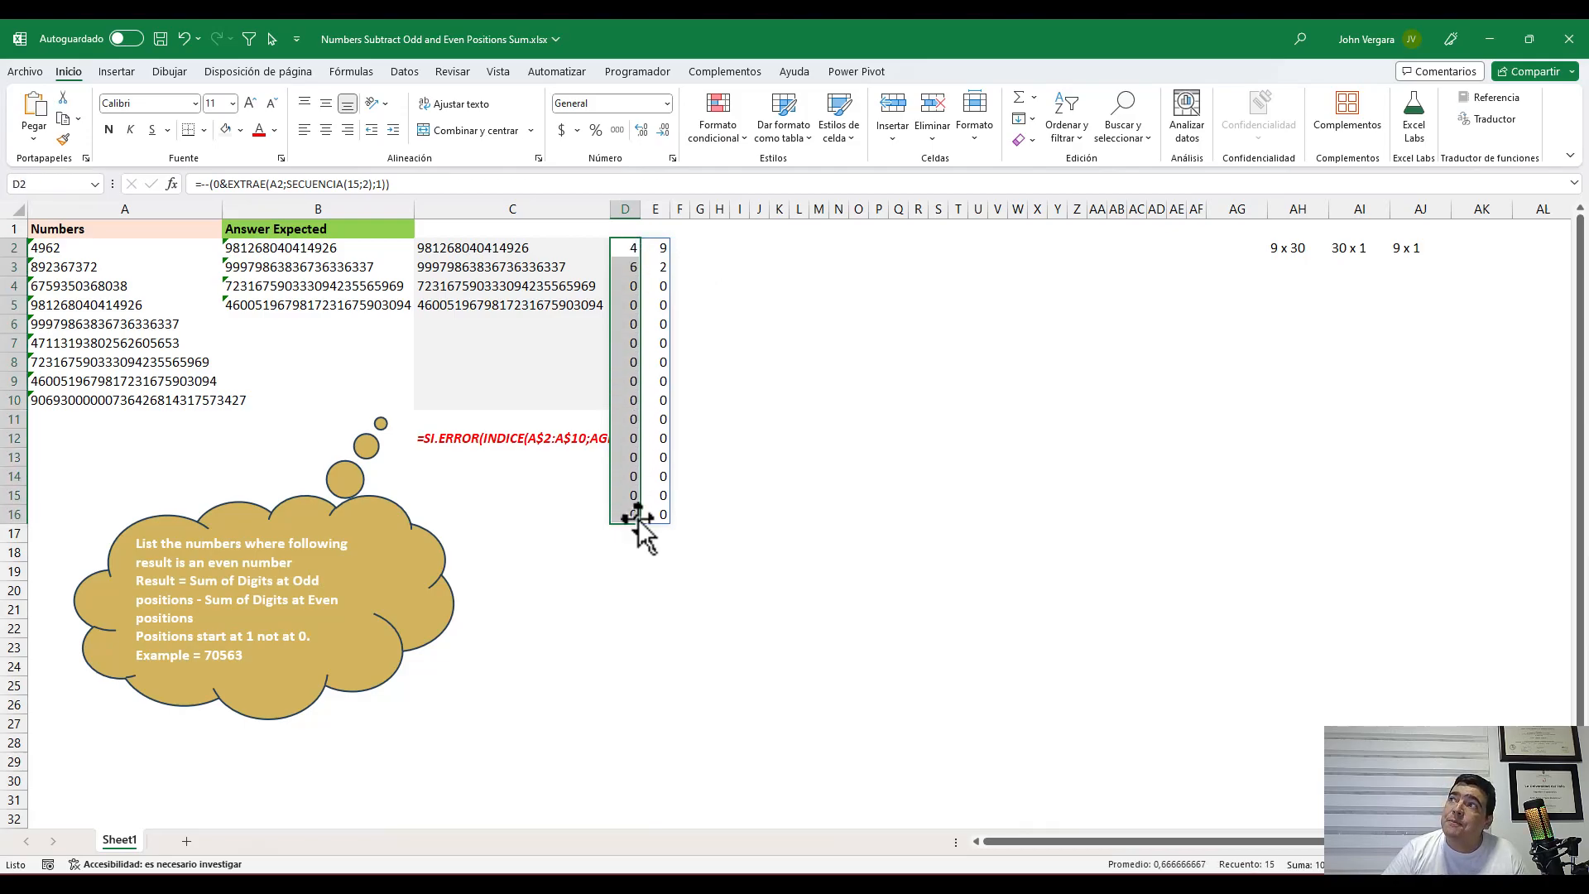
pyautogui.moveTo(660, 249); pyautogui.dragTo(658, 515)
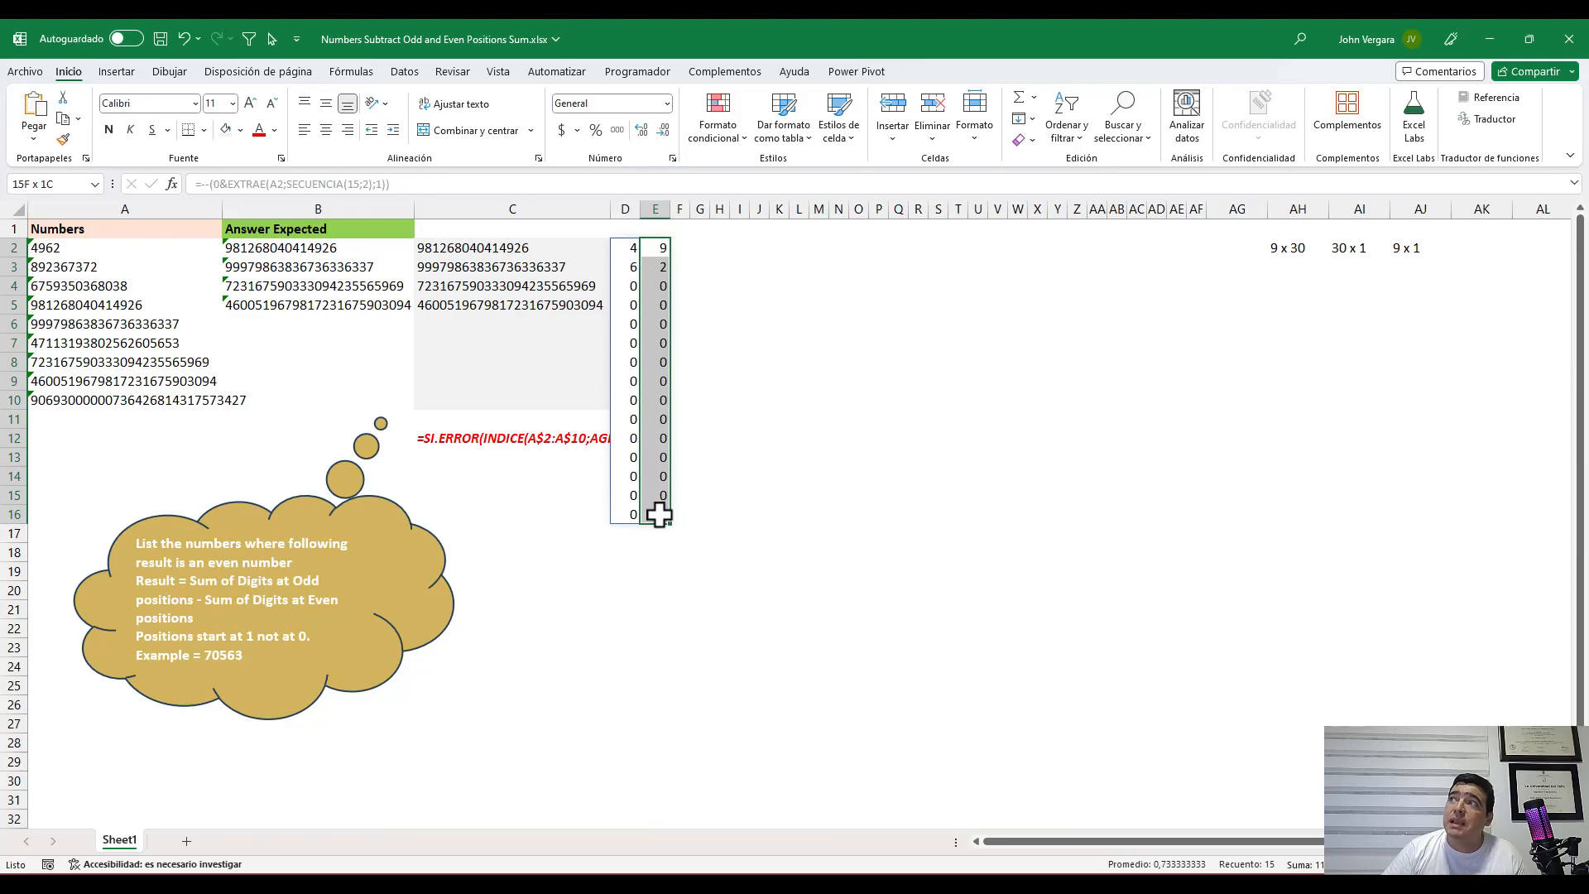
# Replace the double negation in D2's formula with a multiplication by {1\-1} at its end, making the even-position digits negative
pyautogui.doubleClick(633, 252)
pyautogui.press('Home')
pyautogui.press('Right')
pyautogui.press('Delete')
pyautogui.press('Delete')
pyautogui.write('*')
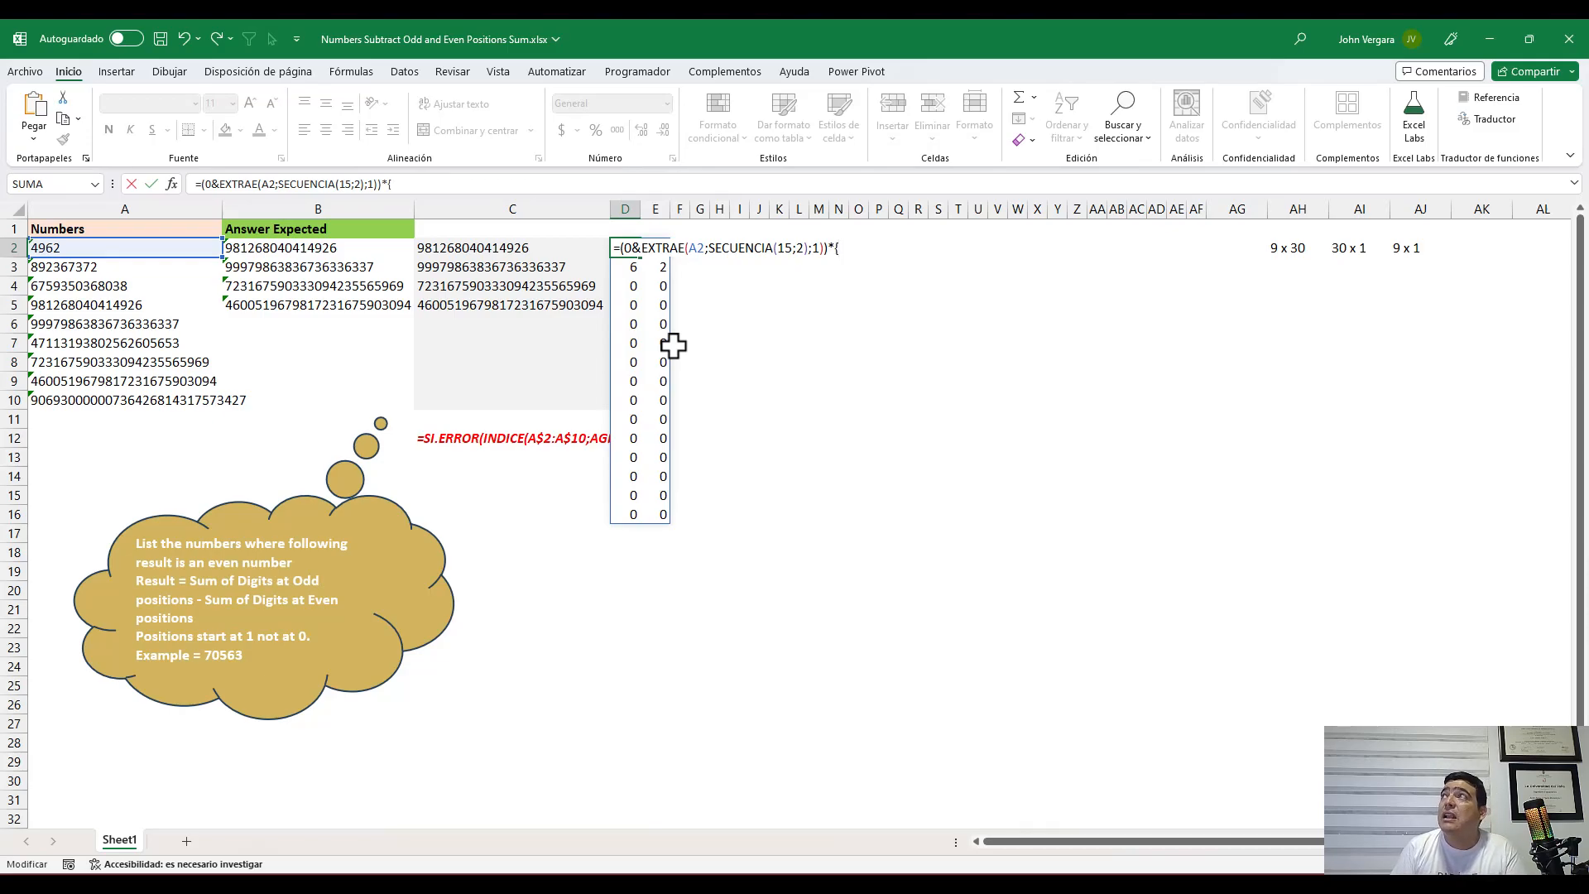
pyautogui.write('{1\\-1')
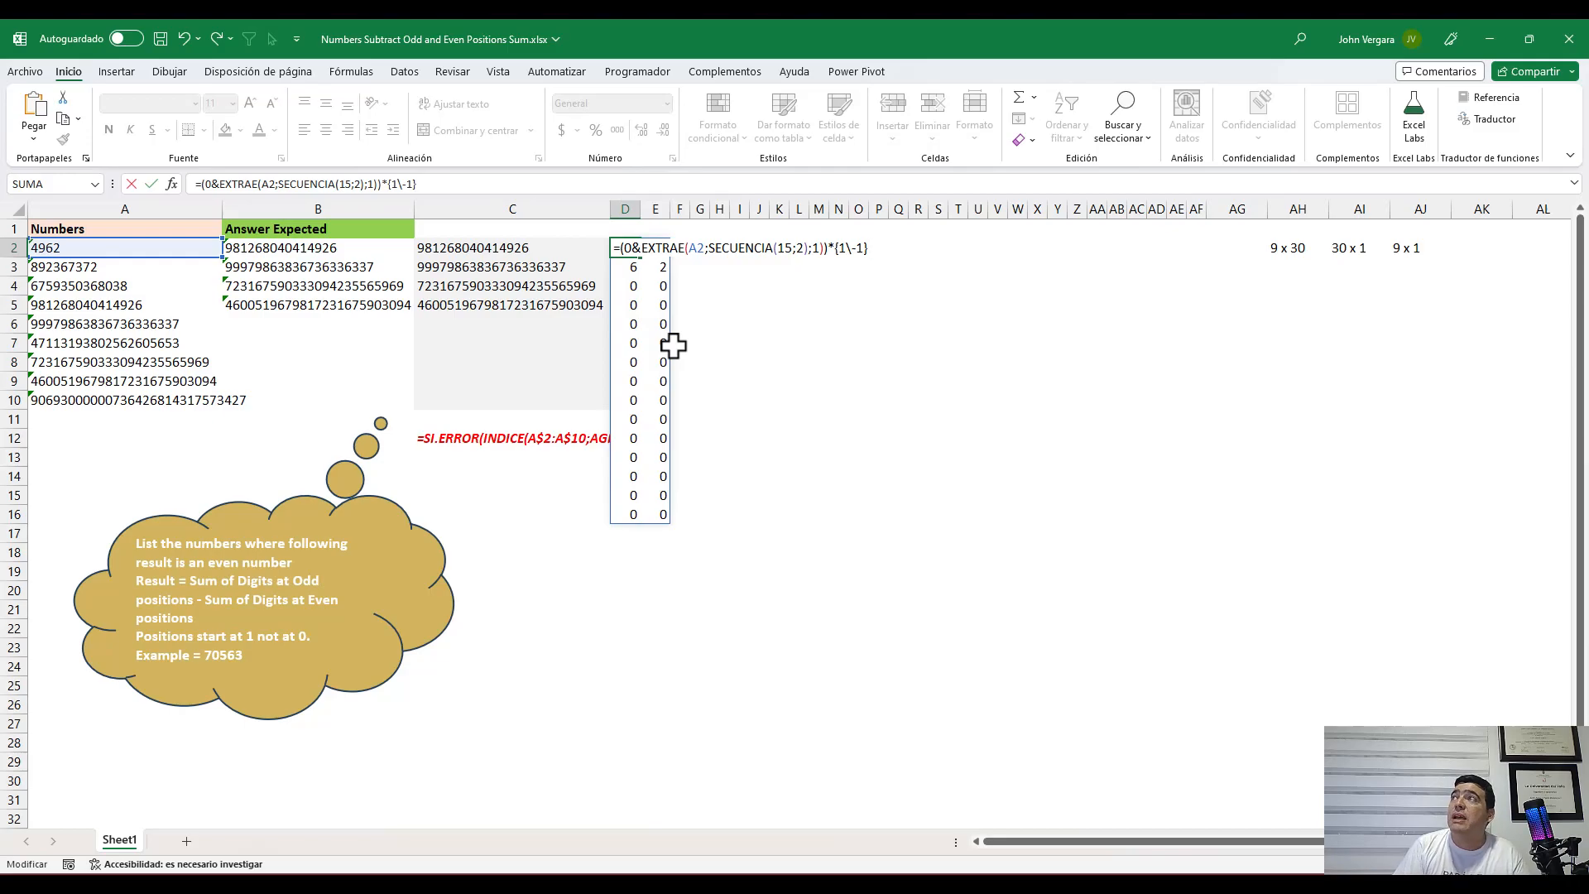
pyautogui.hotkey('ctrl', 'Return')
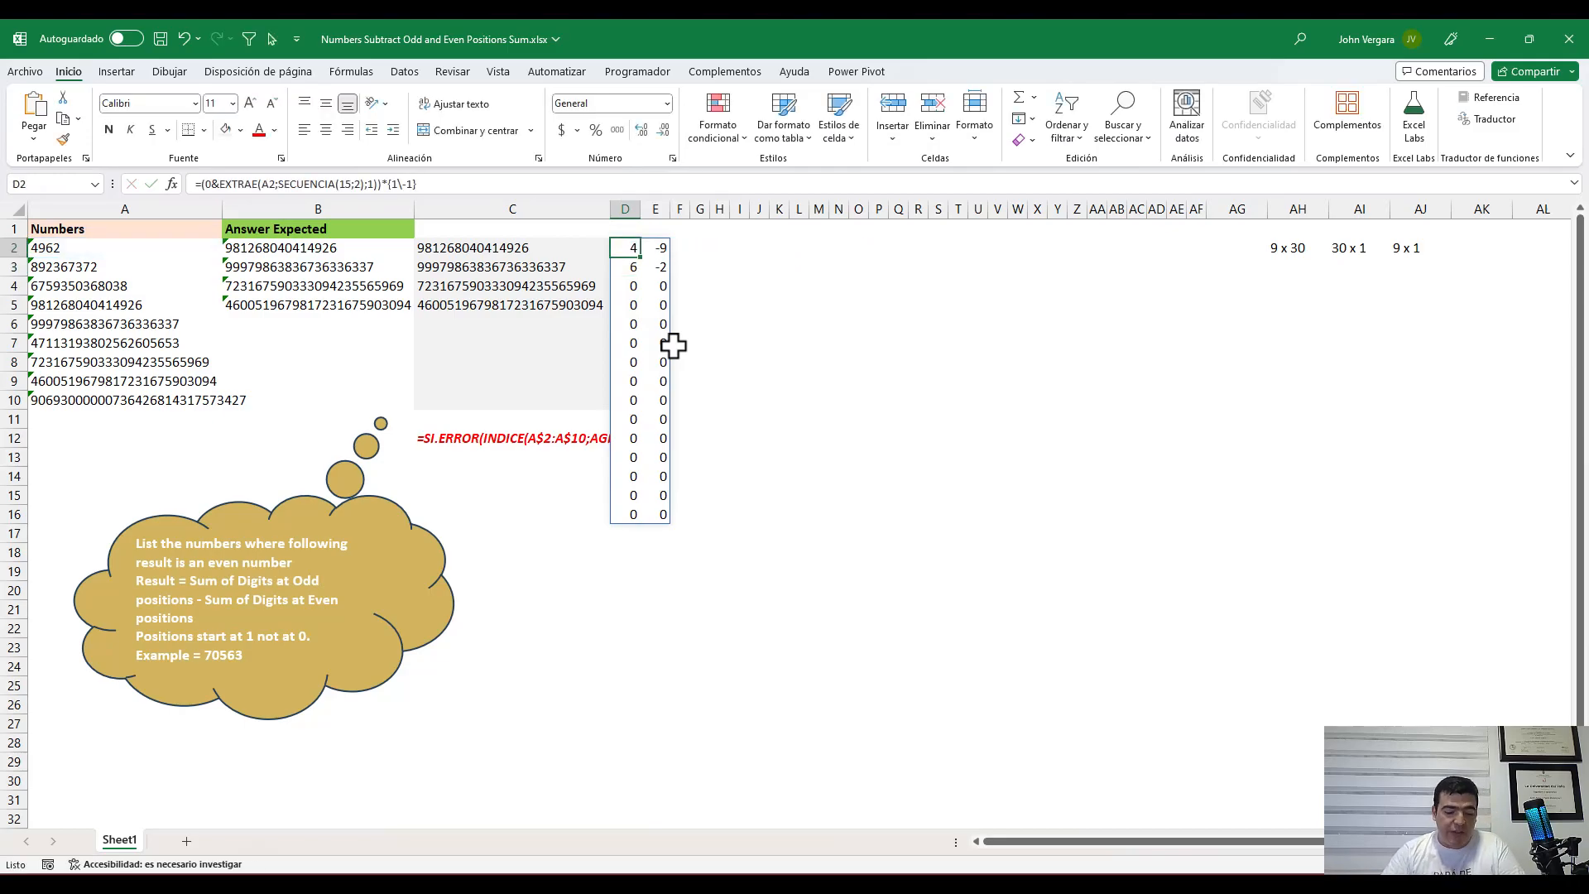
pyautogui.moveTo(643, 231); pyautogui.dragTo(686, 538)
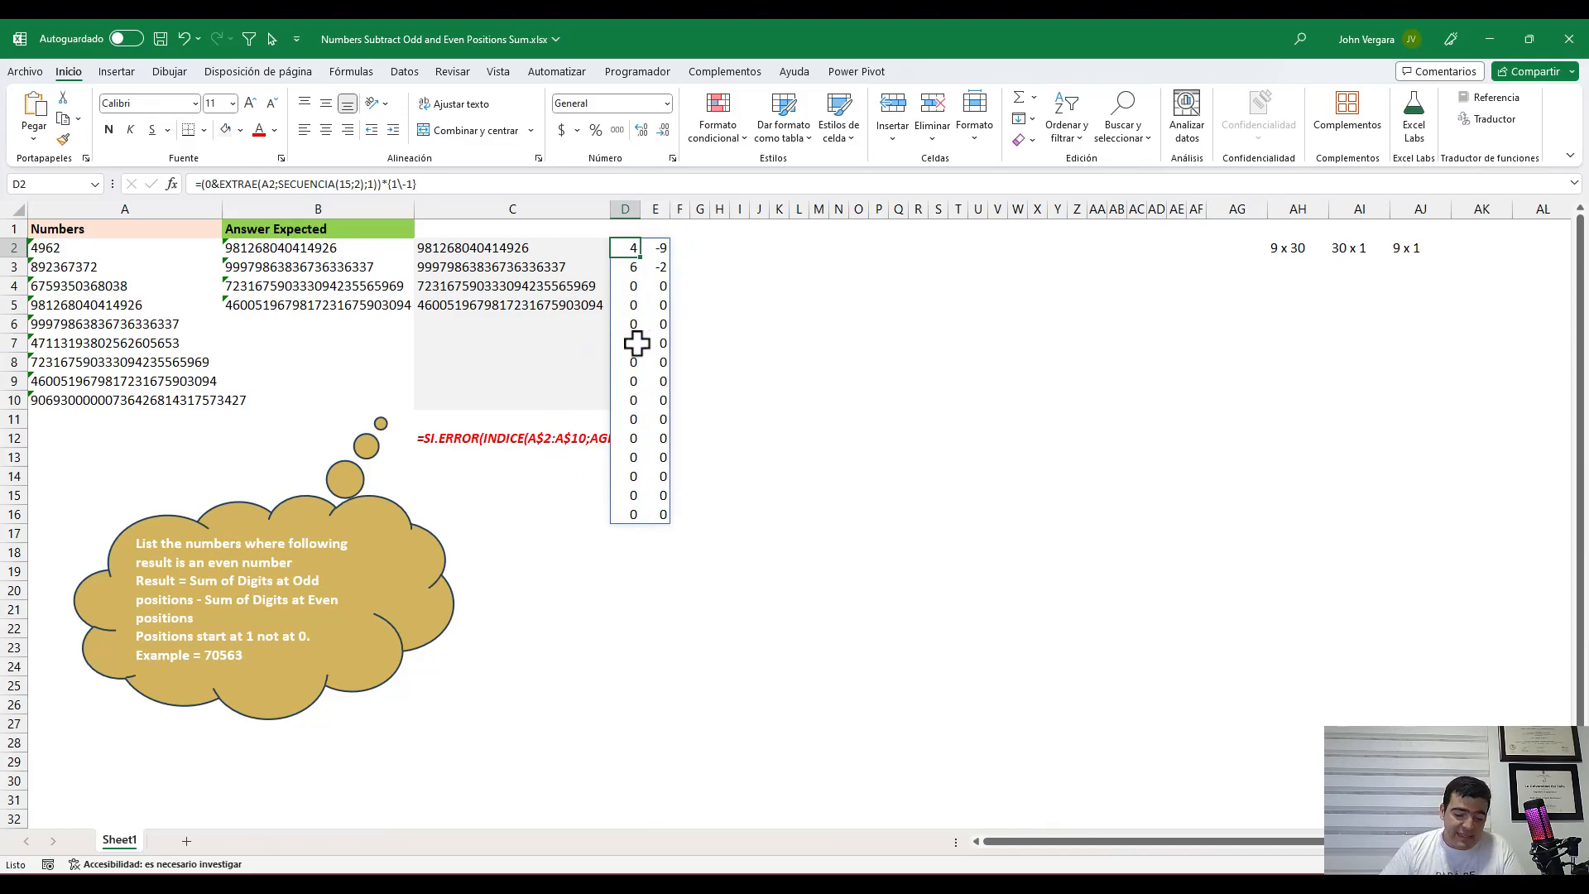
# Wrap D2's formula in SUMA and fill it down to D10
pyautogui.press('F2')
pyautogui.press('Home')
pyautogui.press('Right')
pyautogui.write('SUMA(')
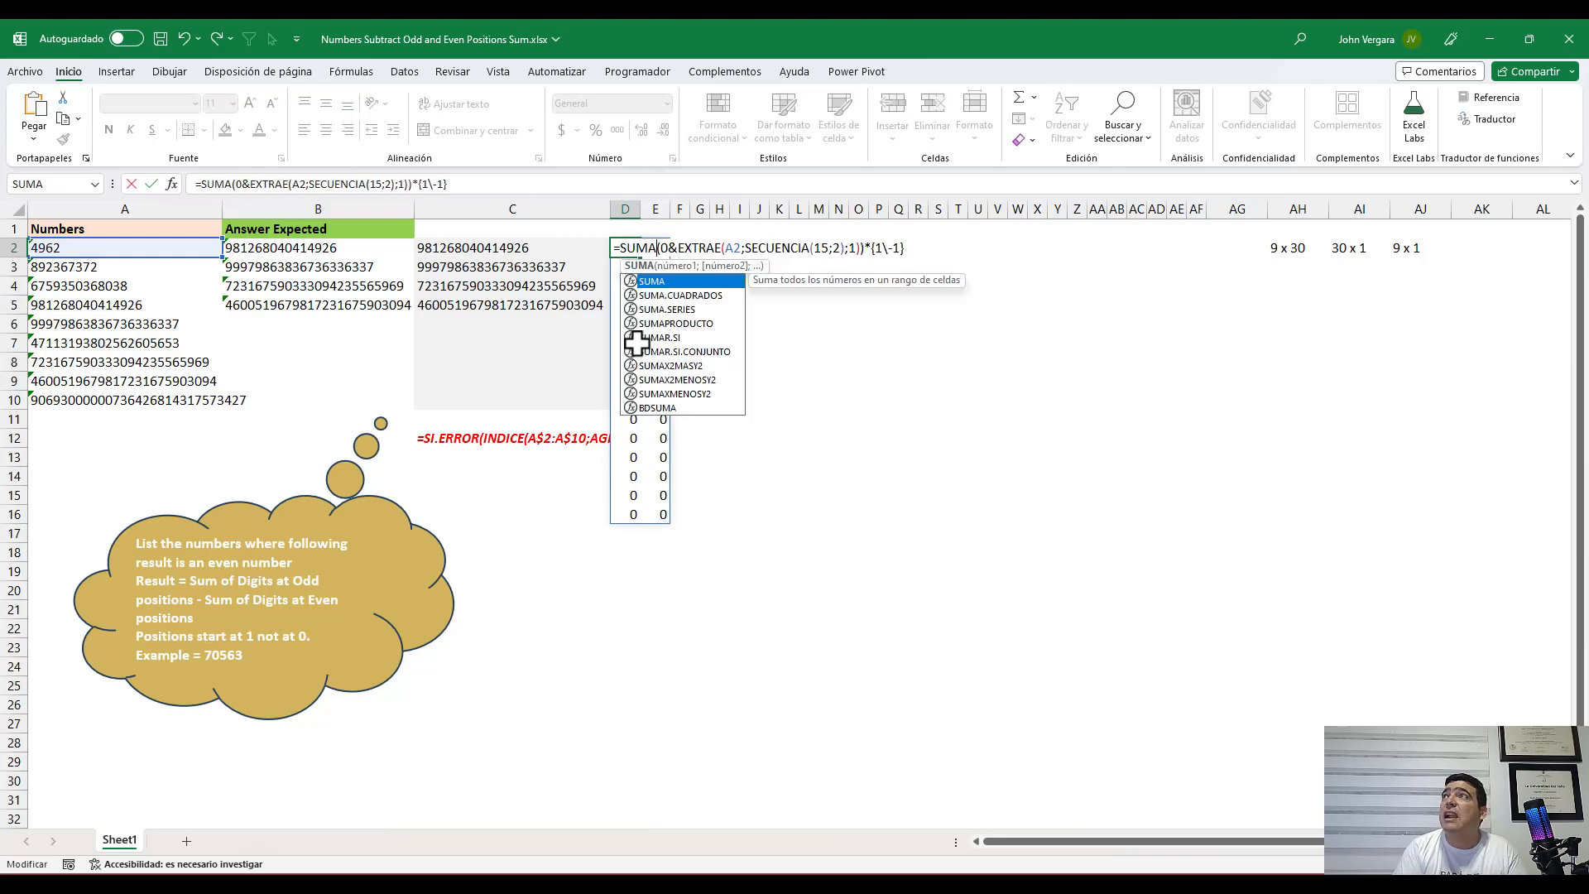
pyautogui.press('End')
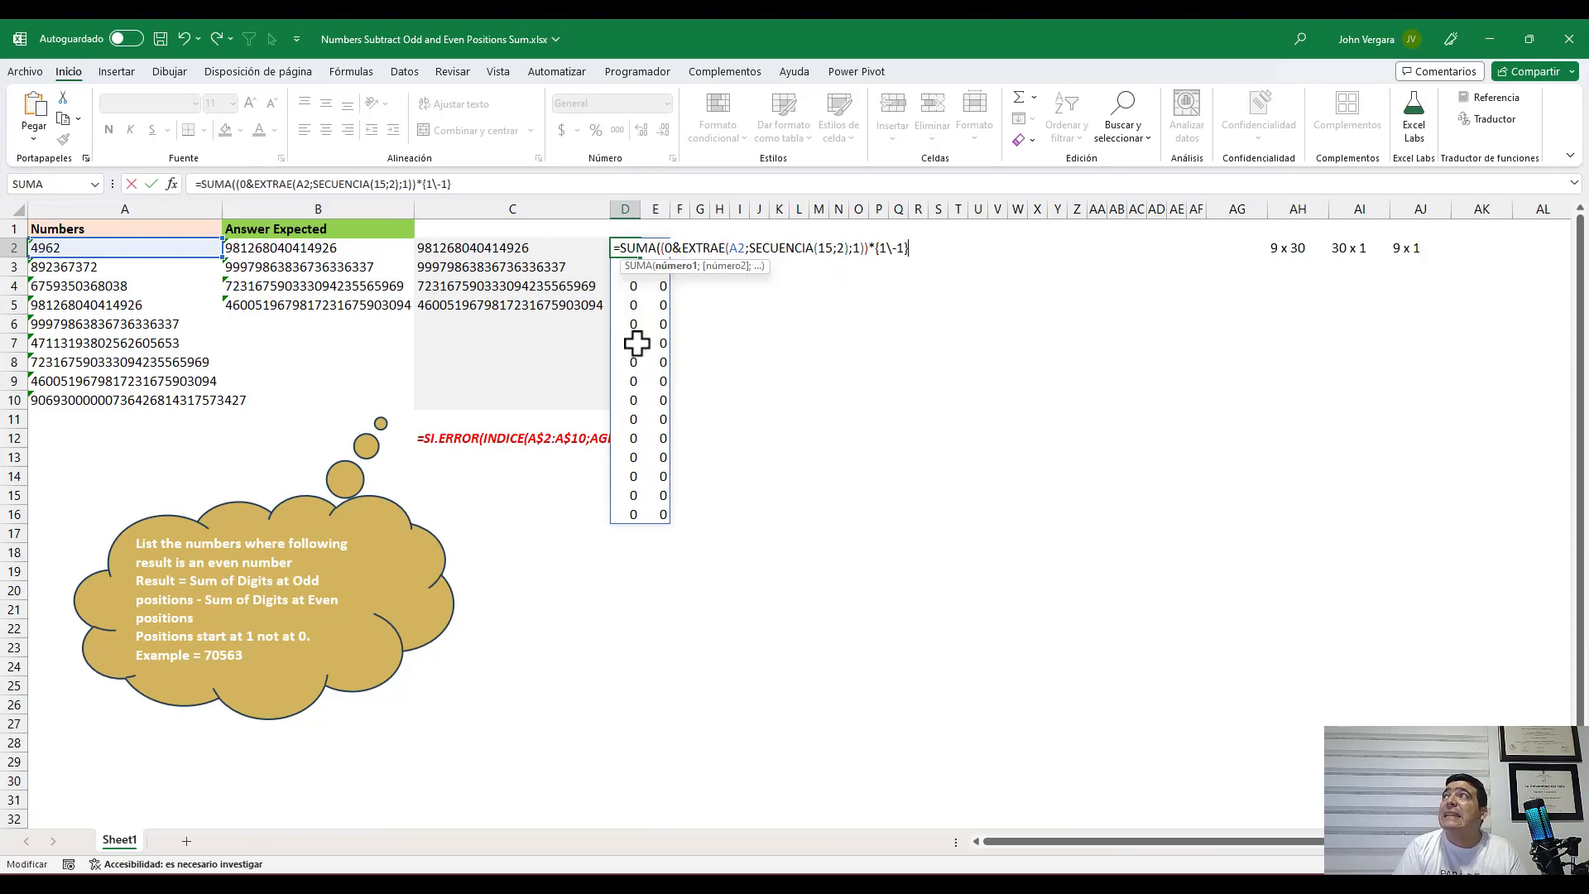
pyautogui.write(')')
pyautogui.hotkey('ctrl', 'Return')
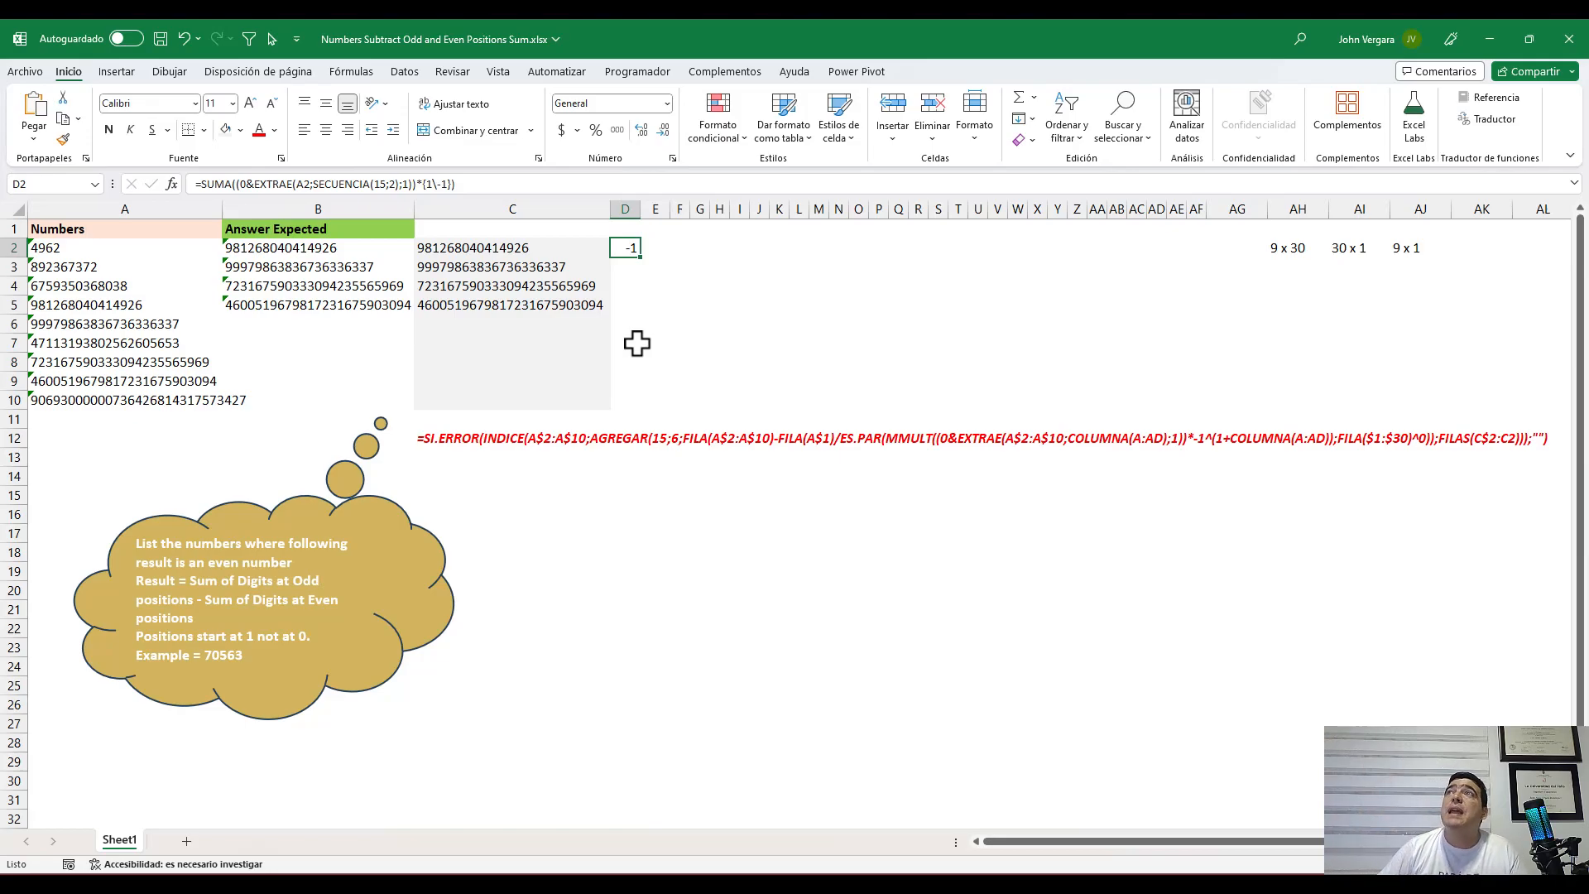
pyautogui.doubleClick(643, 259)
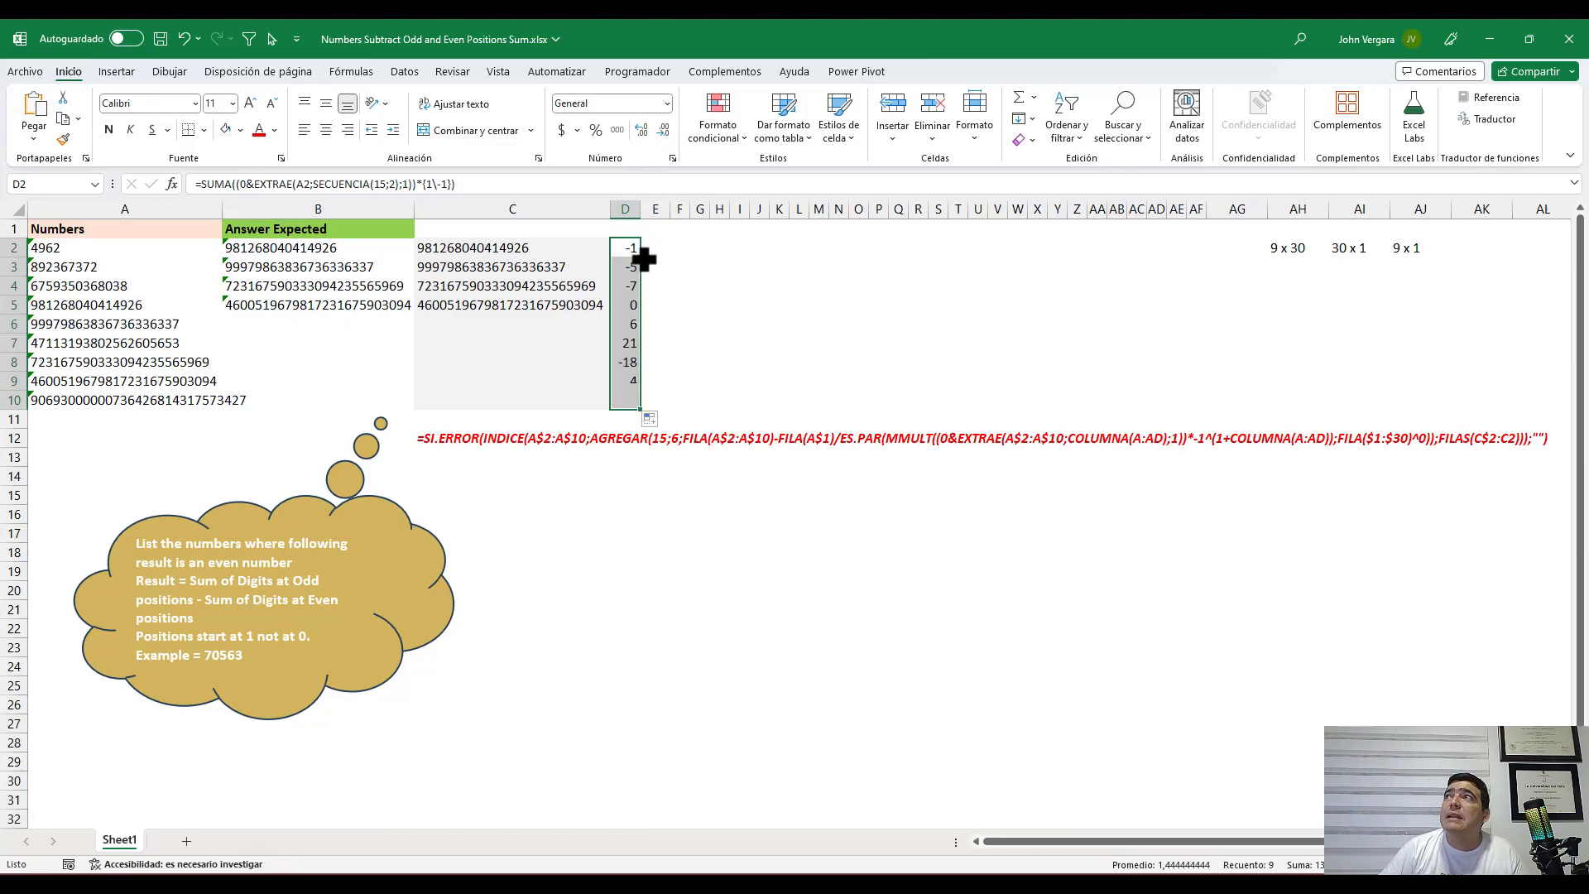
# Wrap D2's formula in a MAP over A2:A10, adding a LAMBDA with the parameter x before SUMA
pyautogui.click(626, 248)
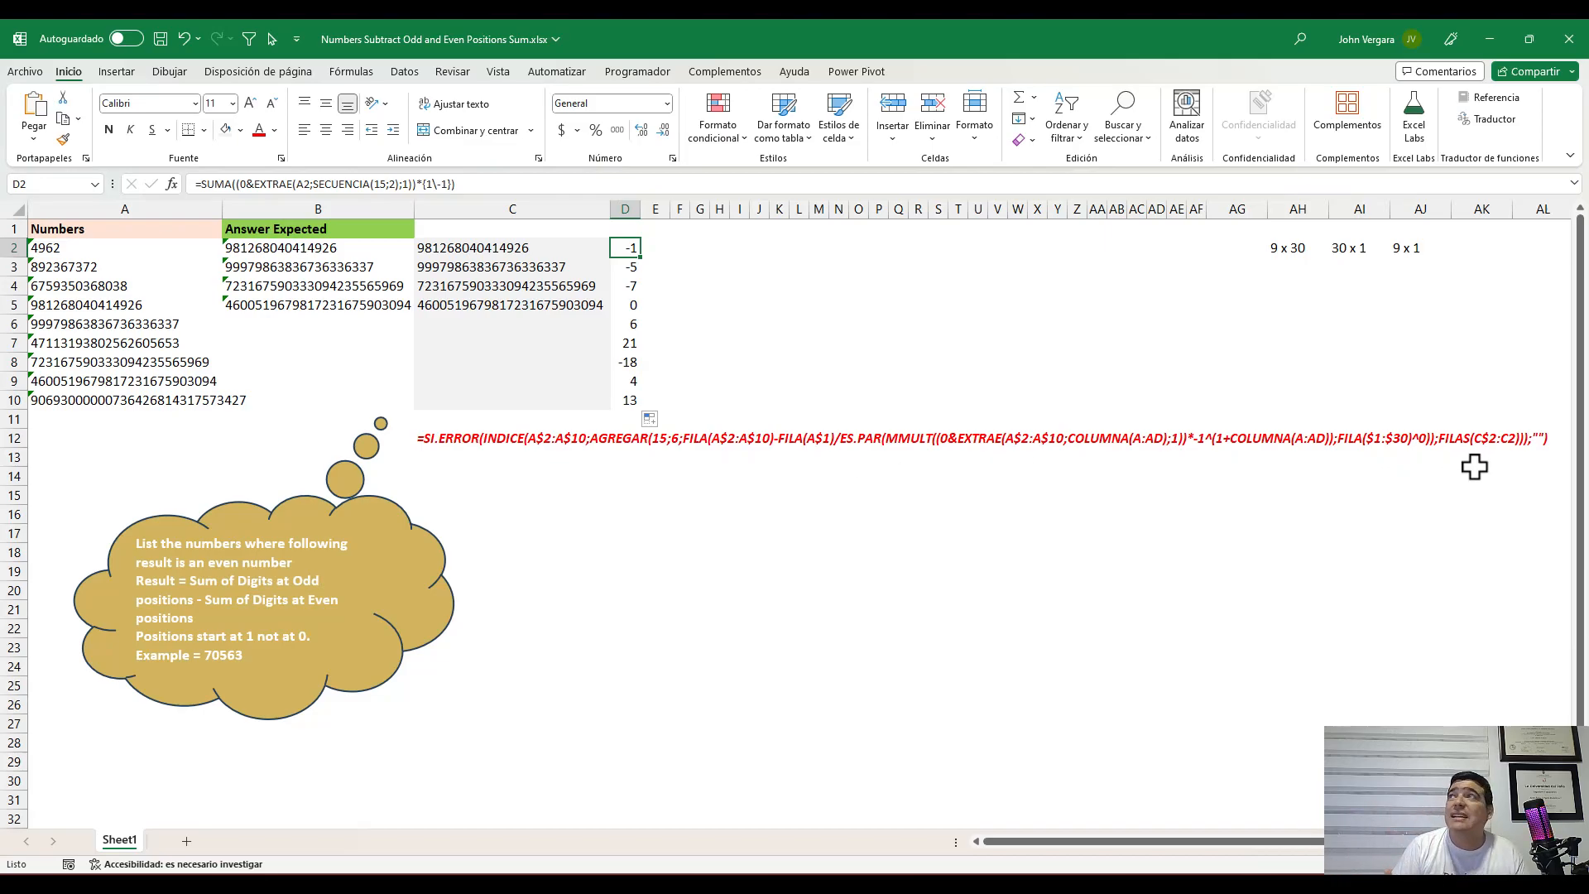
pyautogui.press('F2')
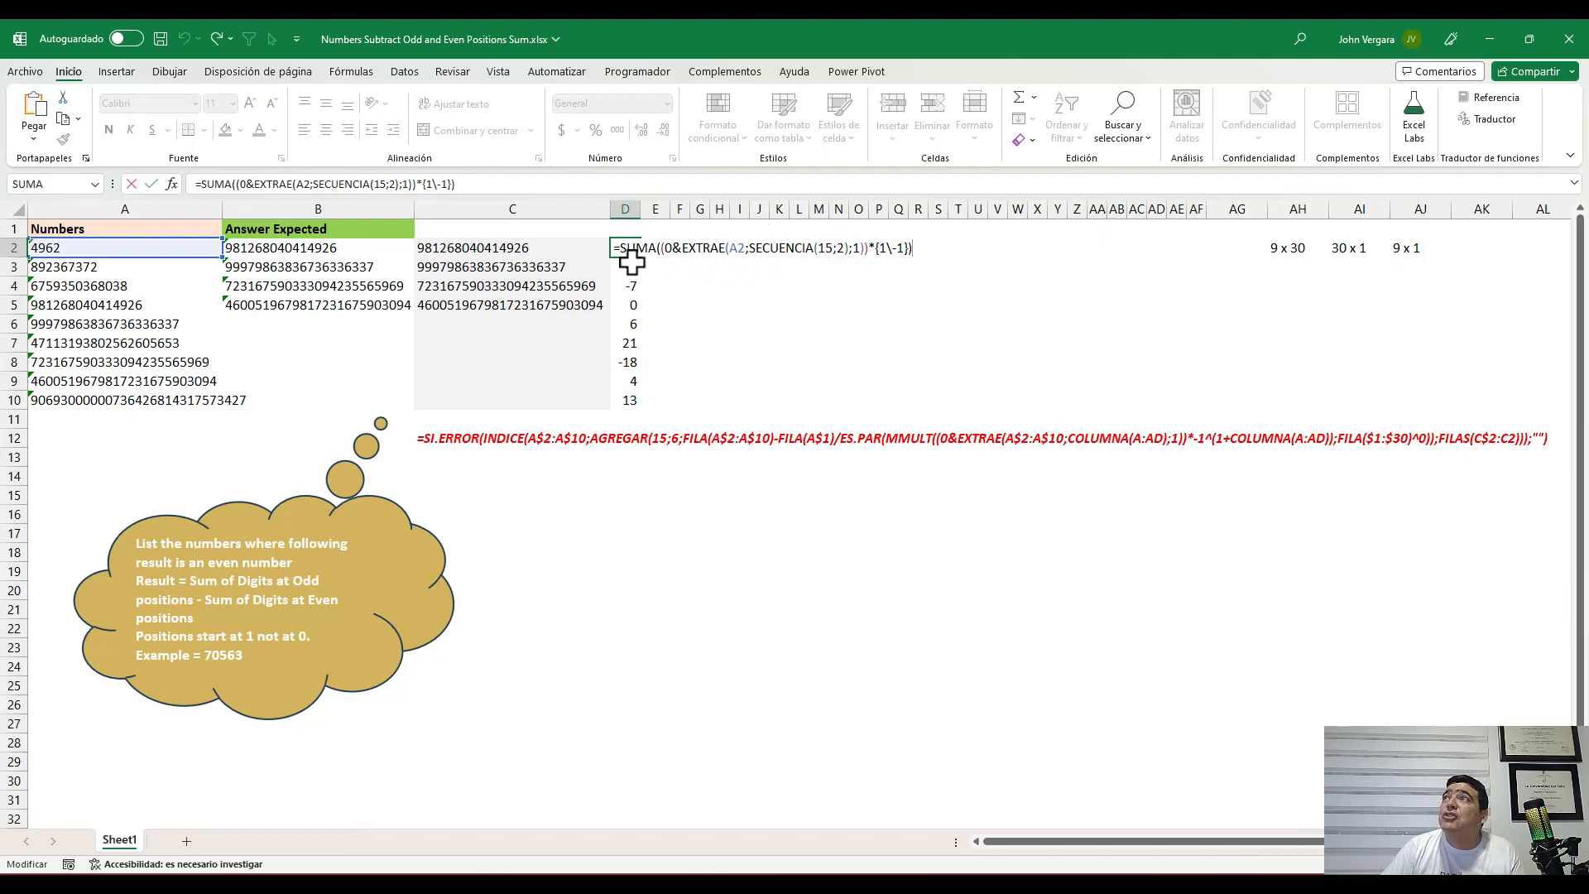
pyautogui.hotkey('ctrl', 'Return')
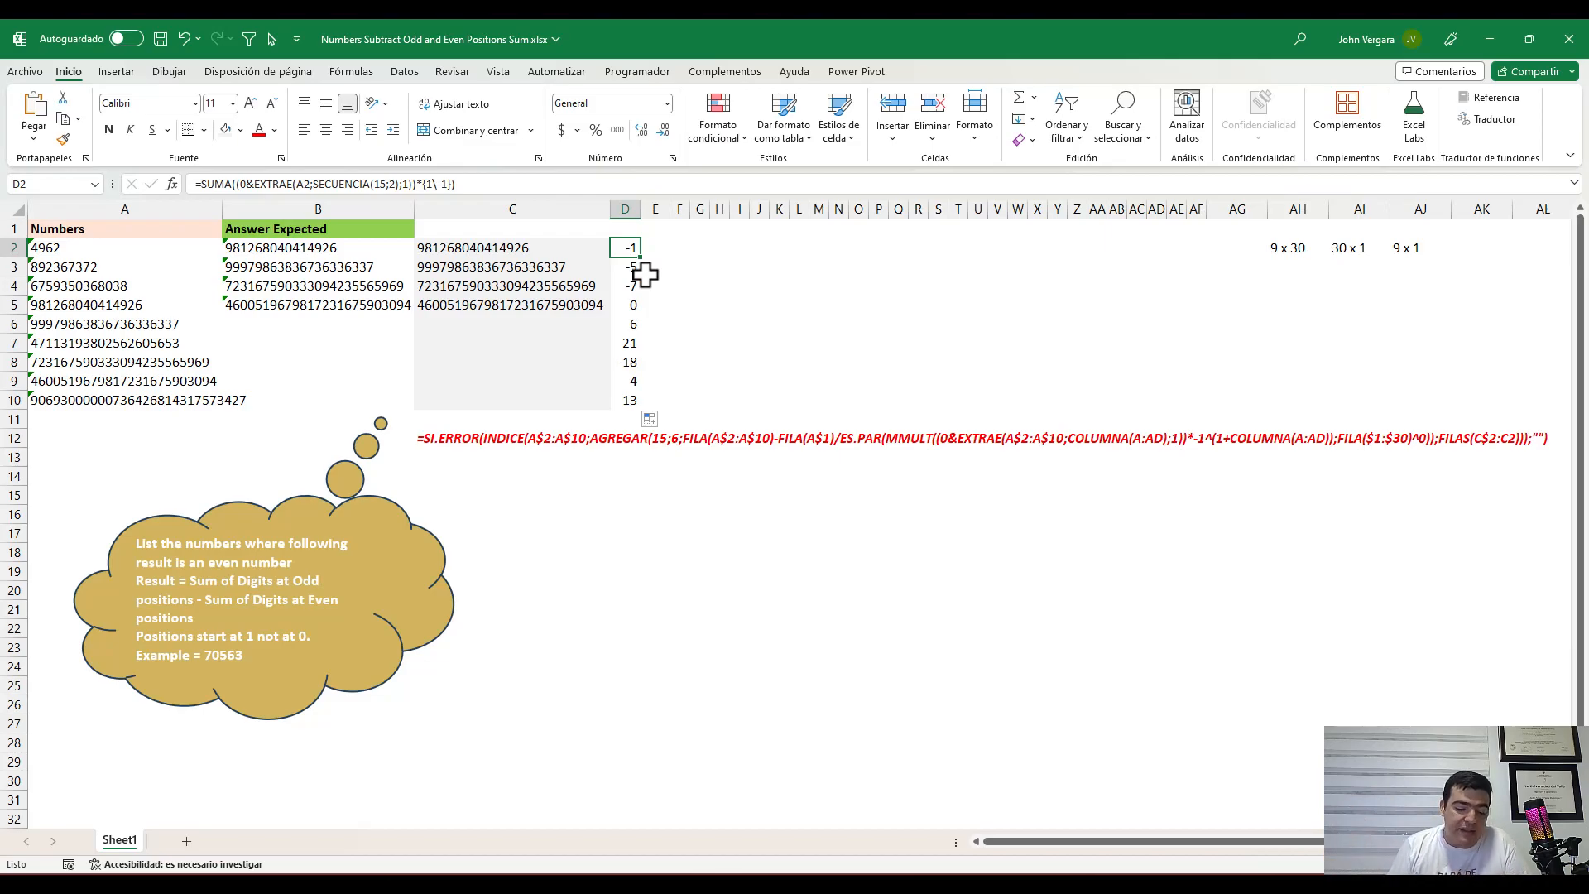
pyautogui.press('F2')
pyautogui.write('MAP(')
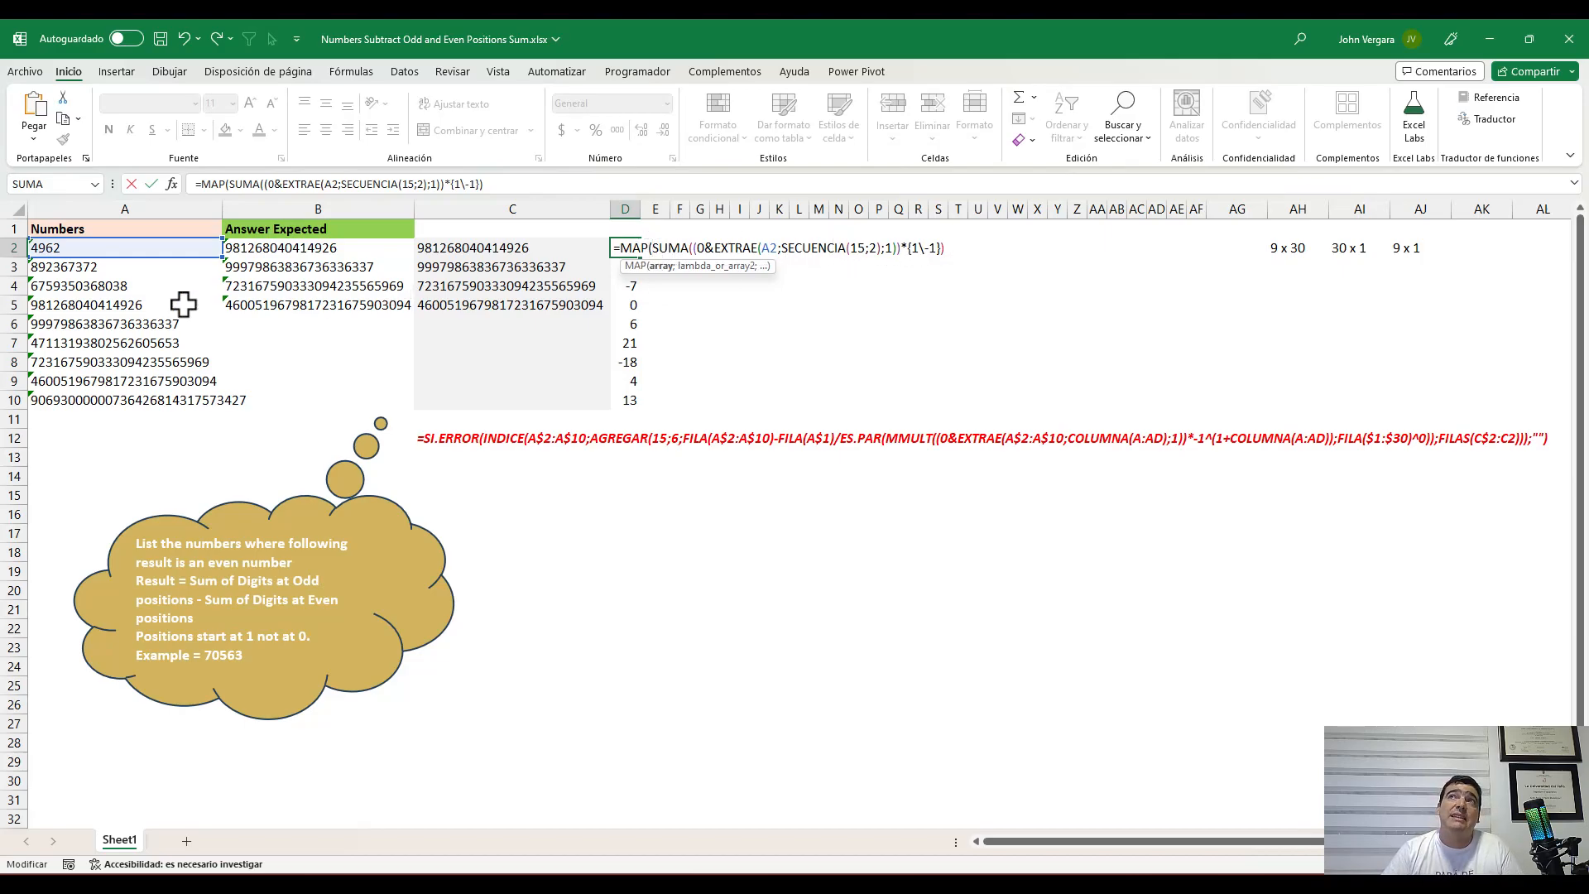
pyautogui.click(90, 248)
pyautogui.moveTo(89, 249); pyautogui.dragTo(87, 403)
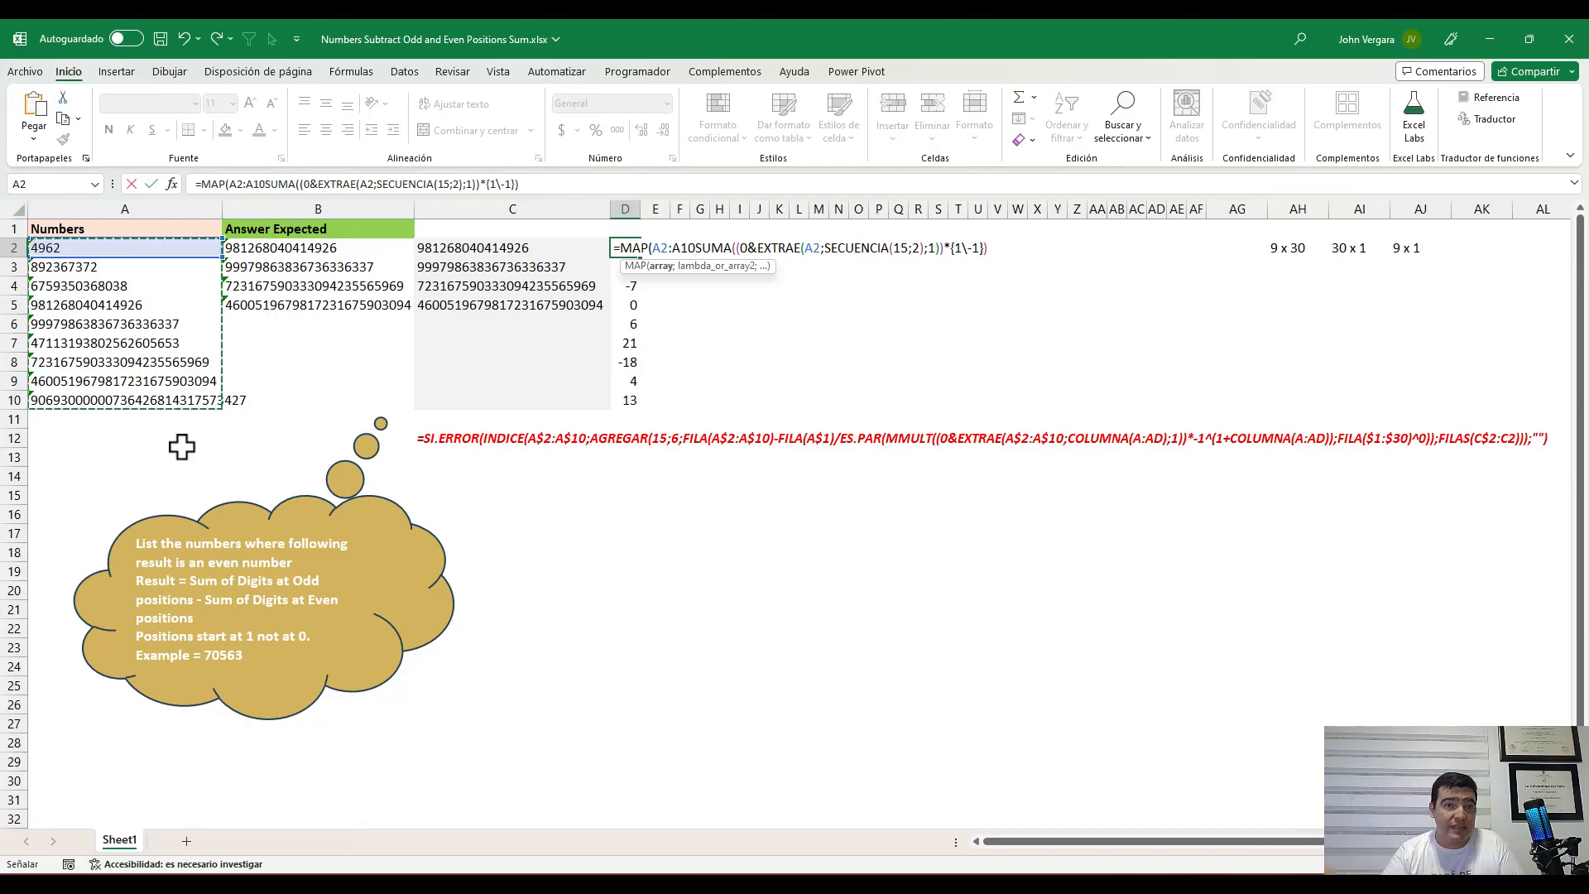
pyautogui.write(';LAMBDA(')
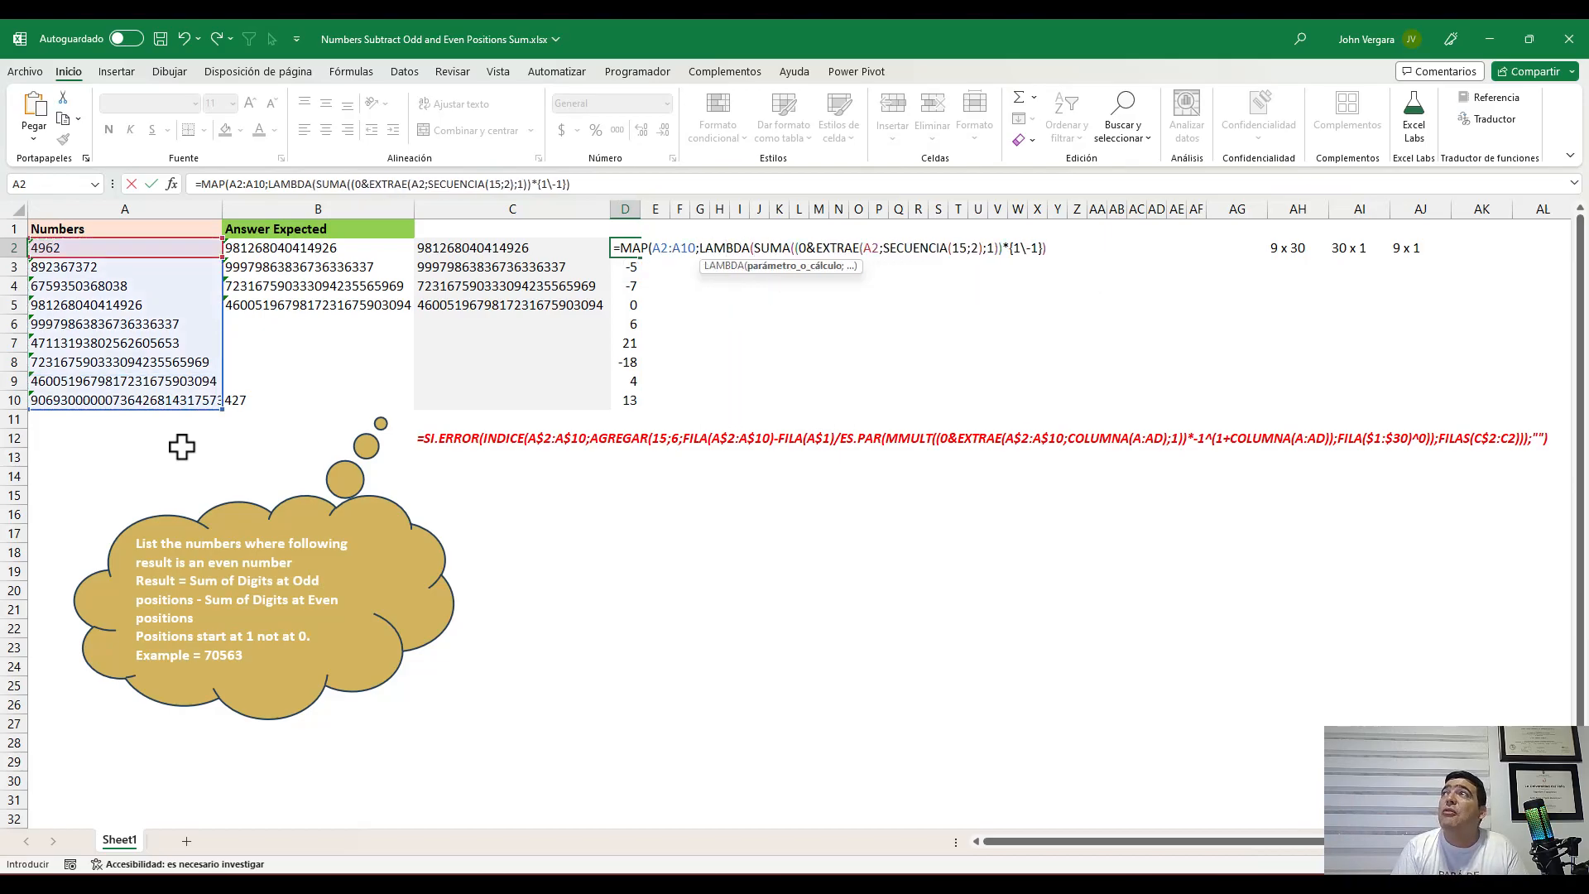
pyautogui.press('capslock')
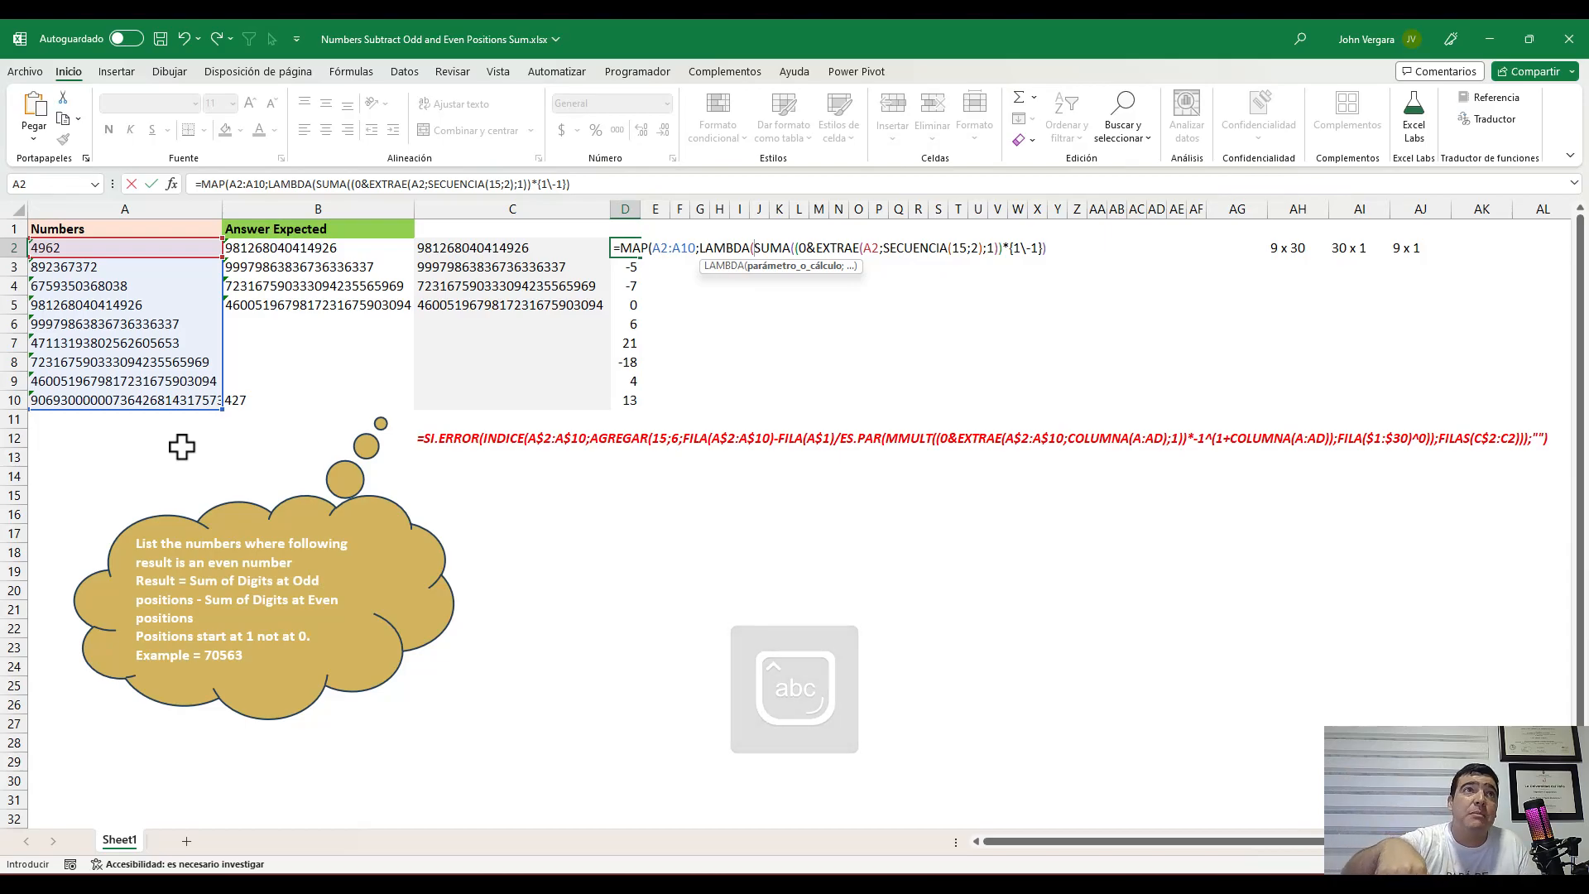
pyautogui.write('x;')
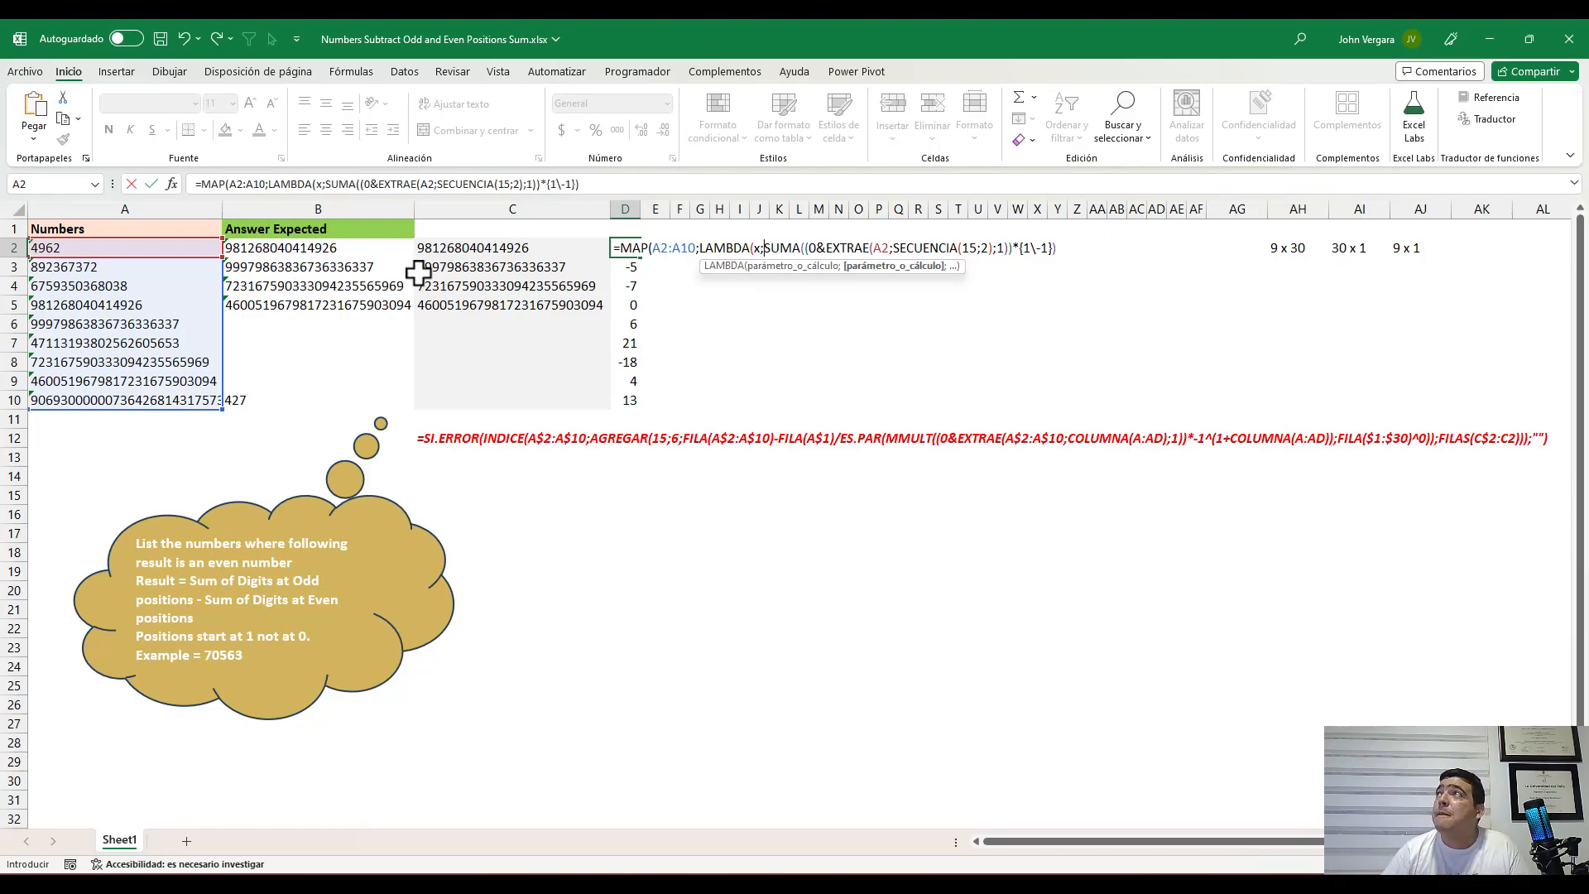
# Replace the A2 reference inside EXTRAE with x and complete the MAP formula in D2
pyautogui.doubleClick(880, 247)
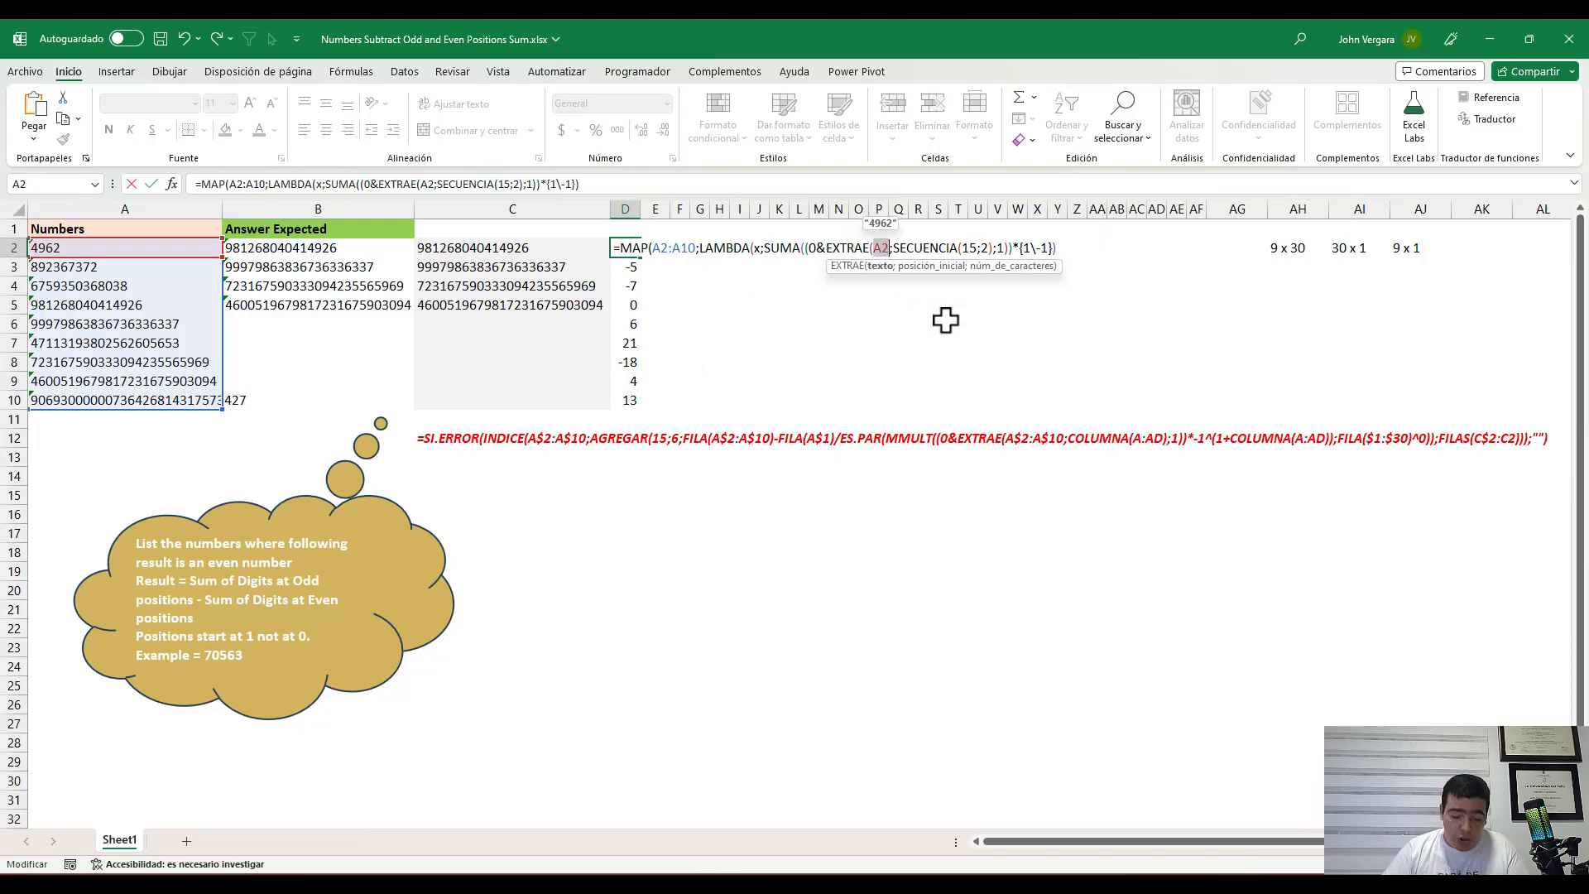
pyautogui.write('x')
pyautogui.press('End')
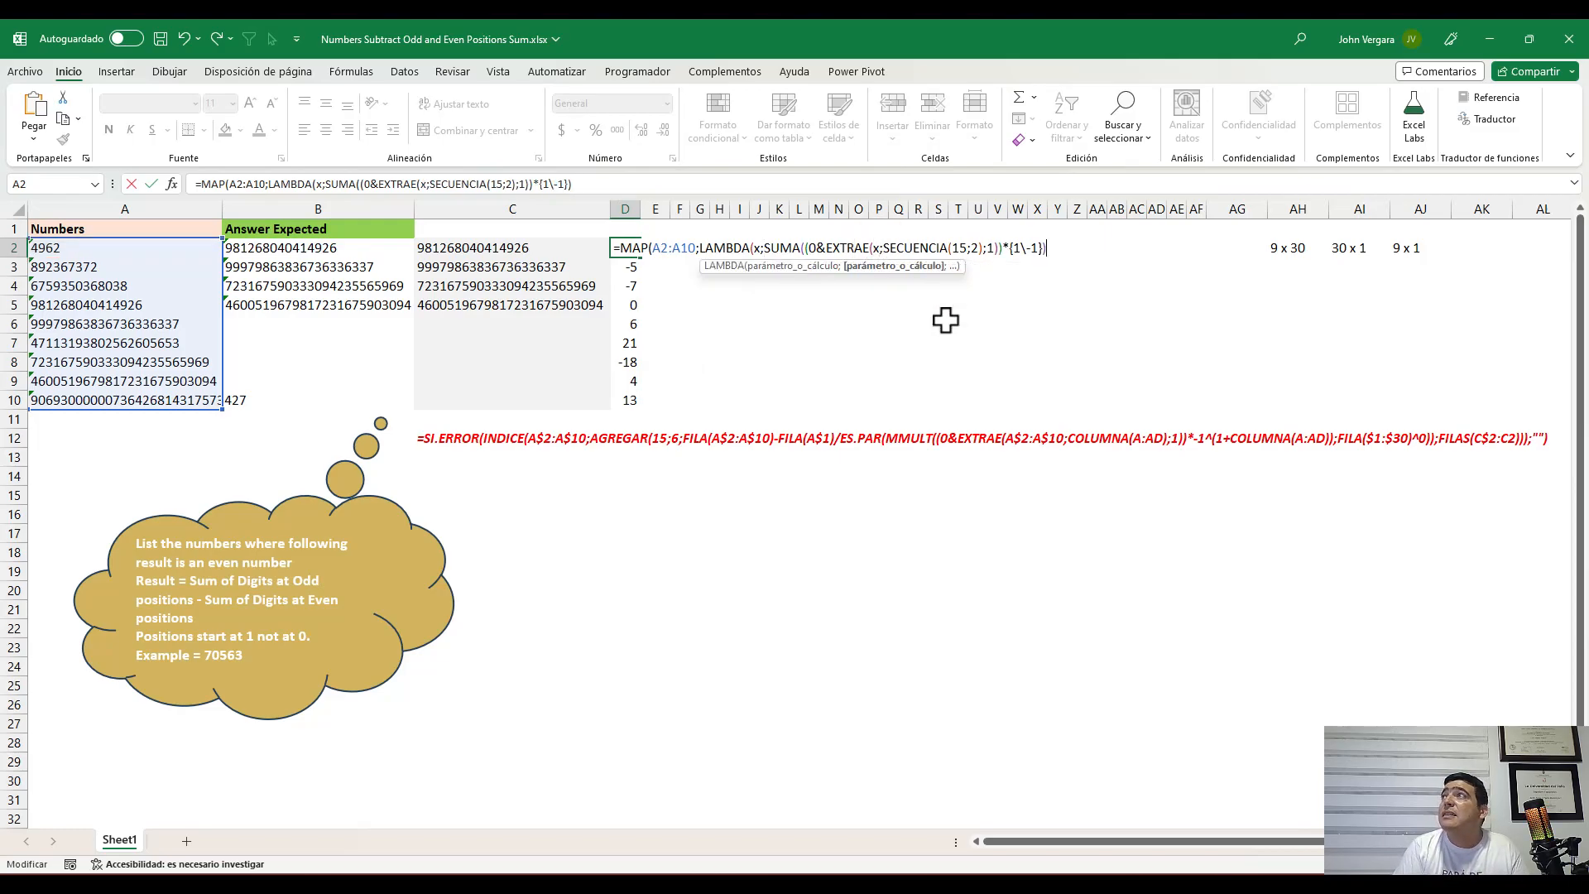
pyautogui.write('))')
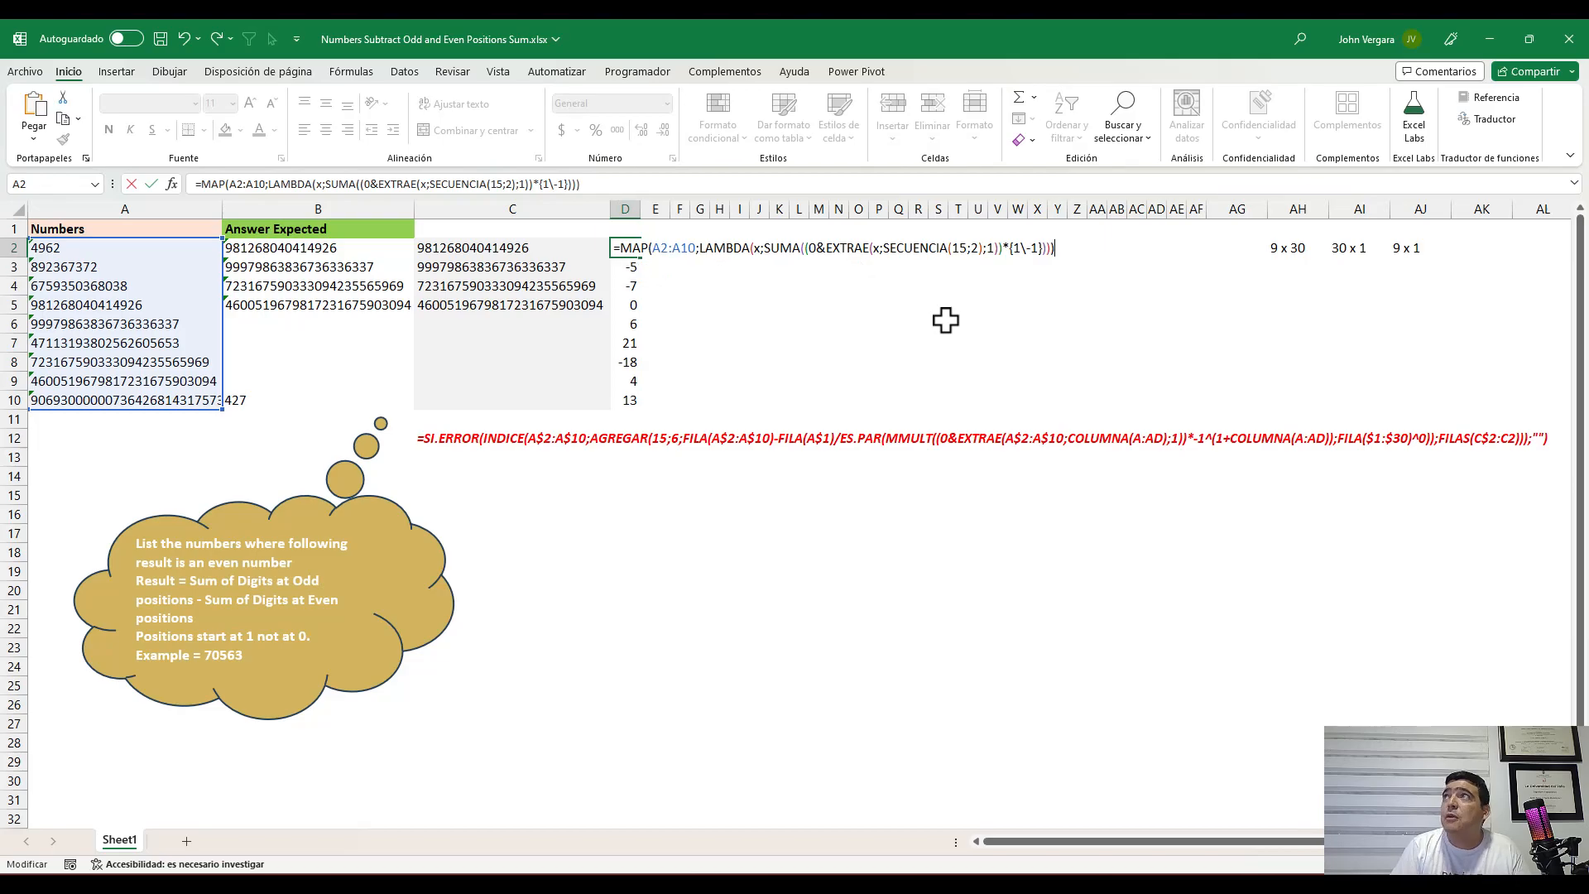
pyautogui.press('Return')
pyautogui.press('Up')
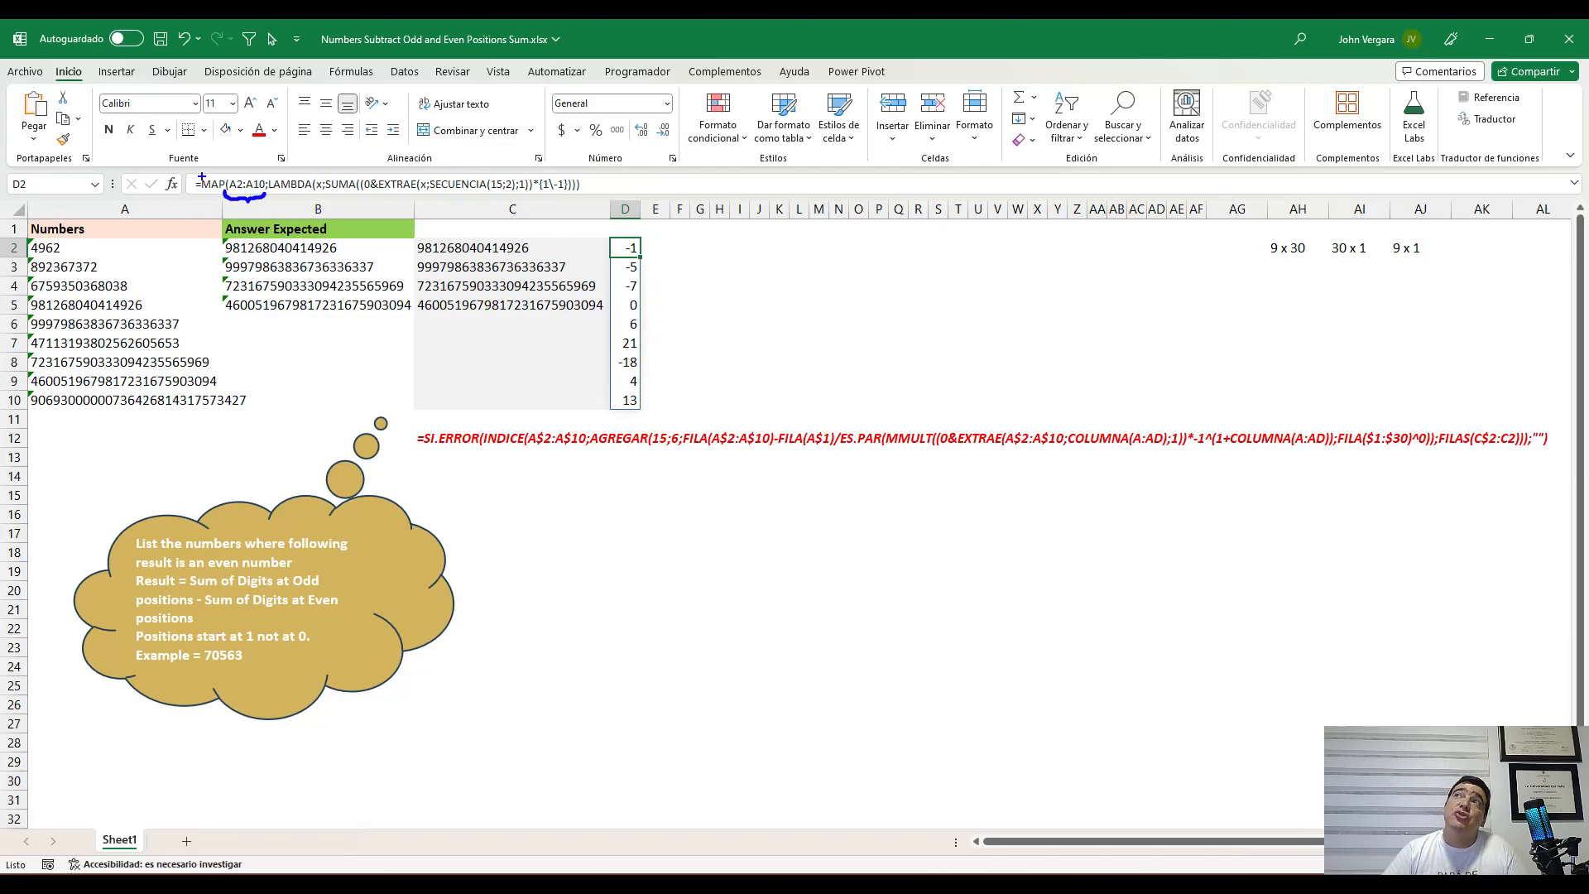
pyautogui.moveTo(206, 176); pyautogui.dragTo(155, 138)
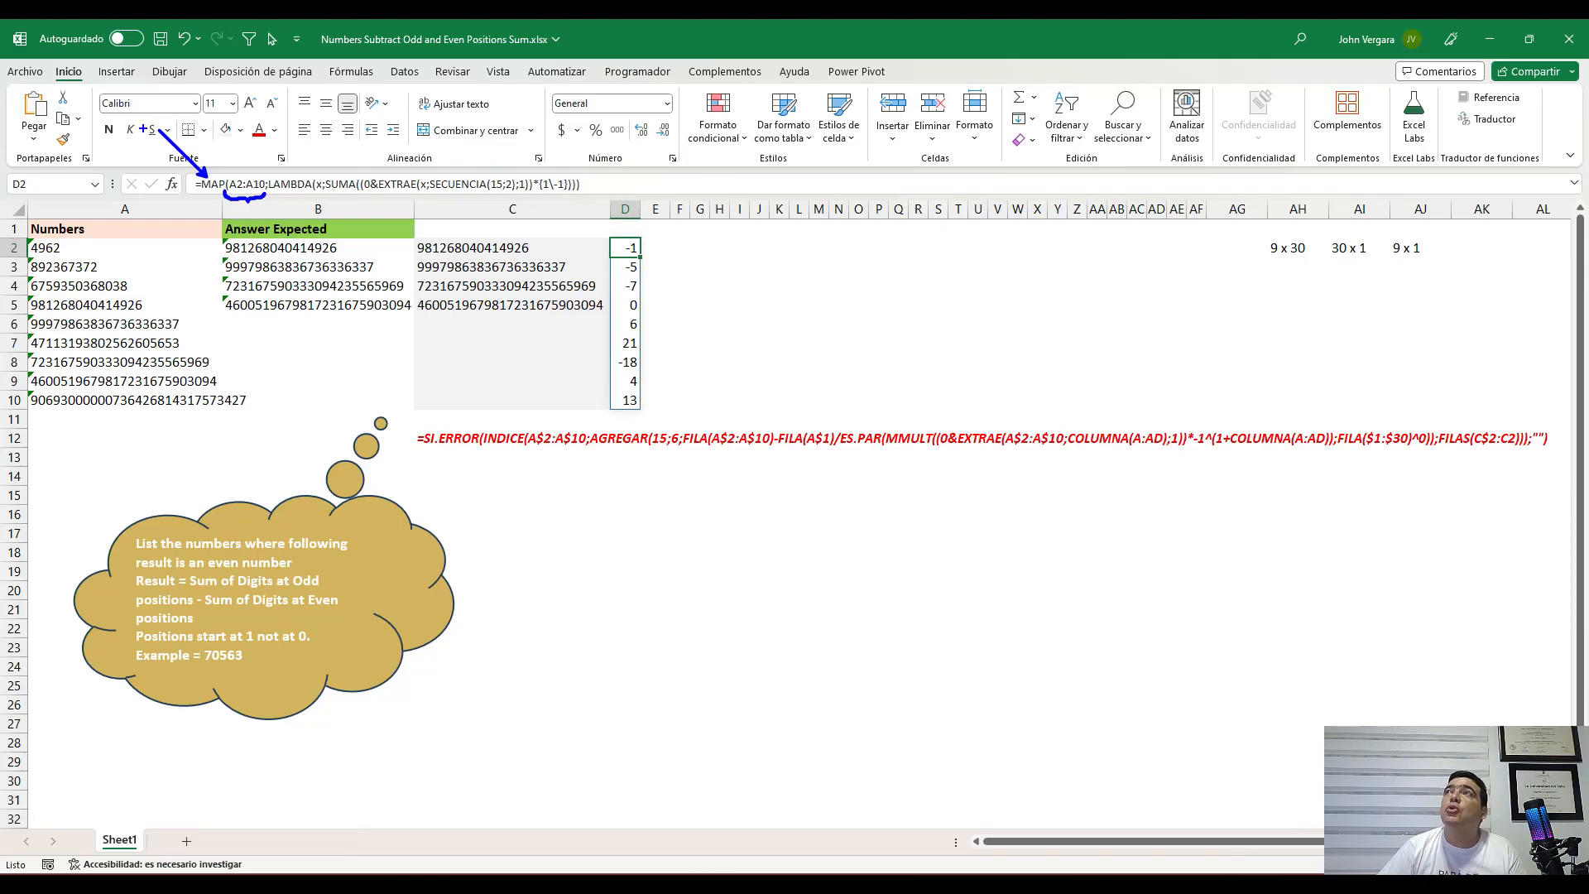
pyautogui.press('Escape')
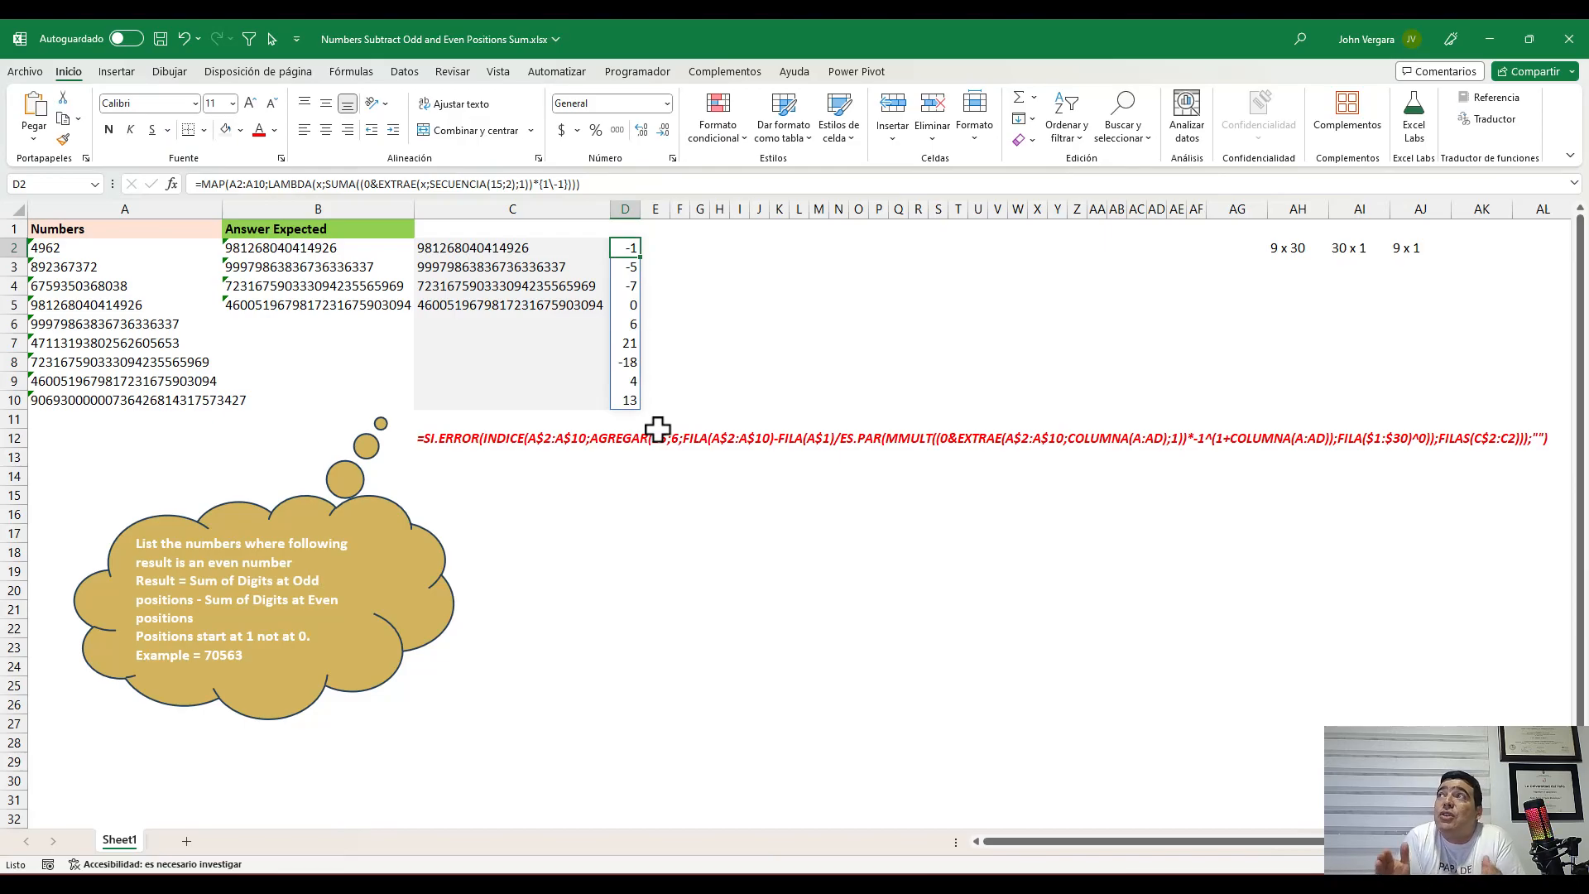
pyautogui.moveTo(82, 248); pyautogui.dragTo(80, 419)
pyautogui.moveTo(624, 248); pyautogui.dragTo(620, 396)
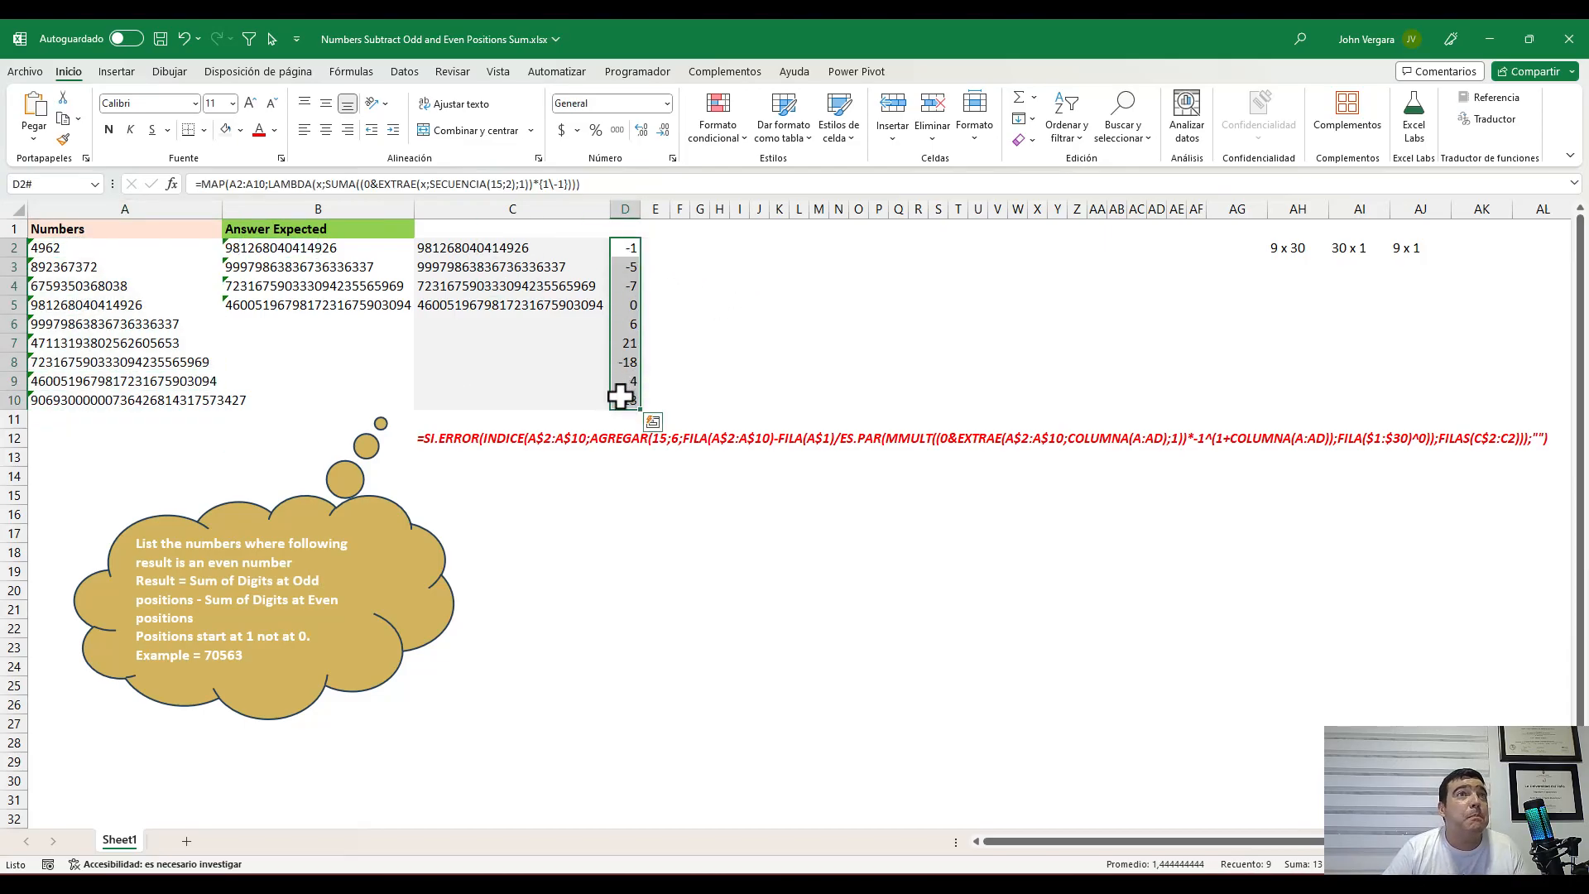
# Wrap D2's MAP formula in ES.PAR to test each result for evenness, and widen column D
pyautogui.click(624, 249)
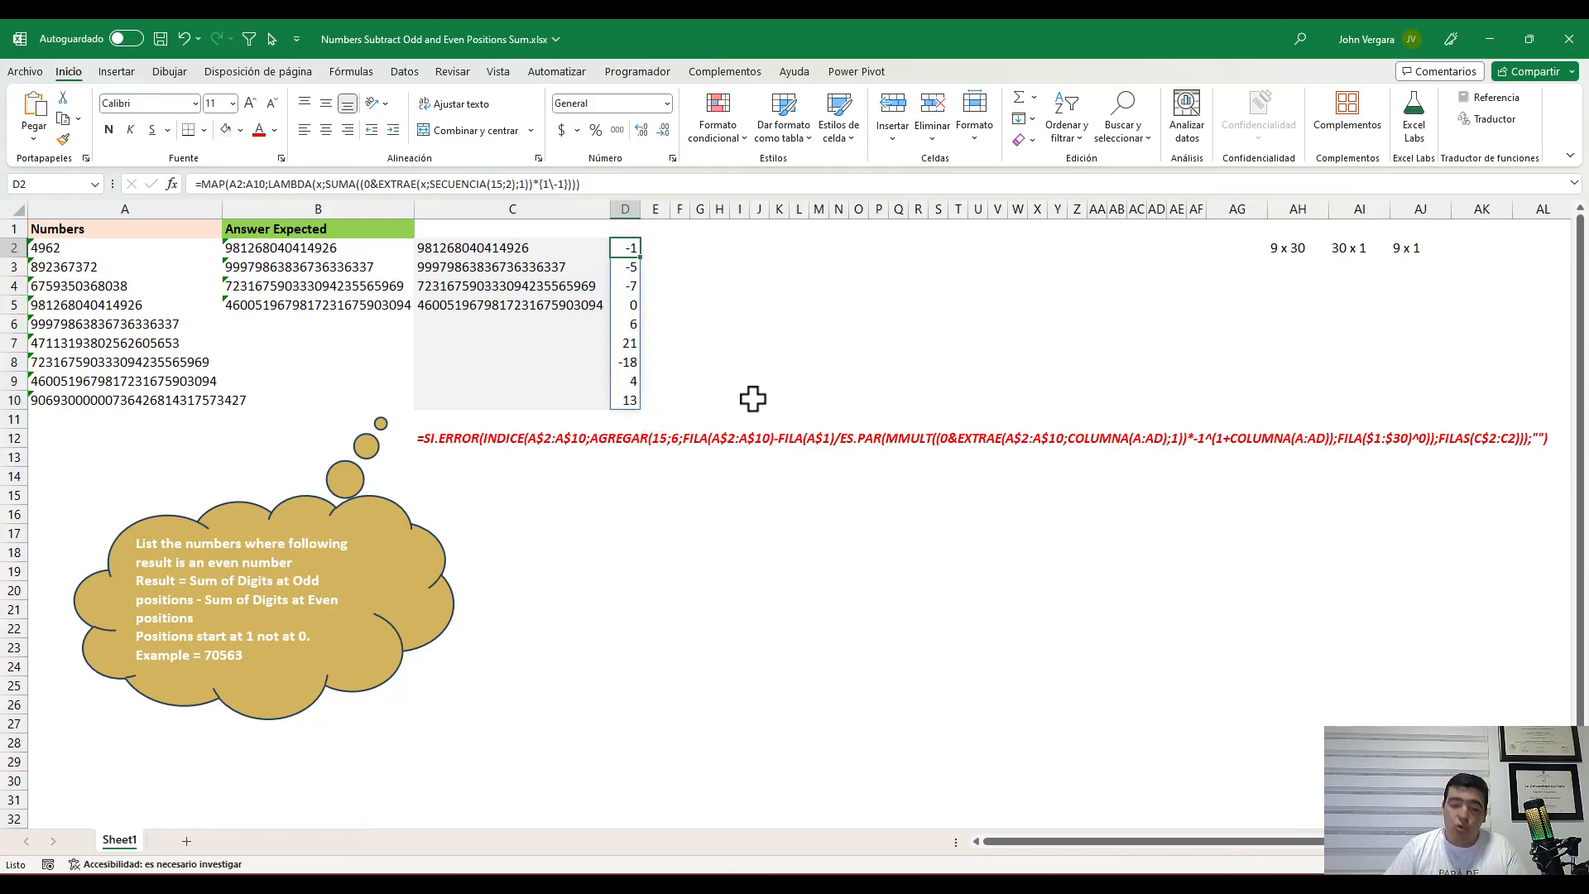
pyautogui.press('F2')
pyautogui.write('es.')
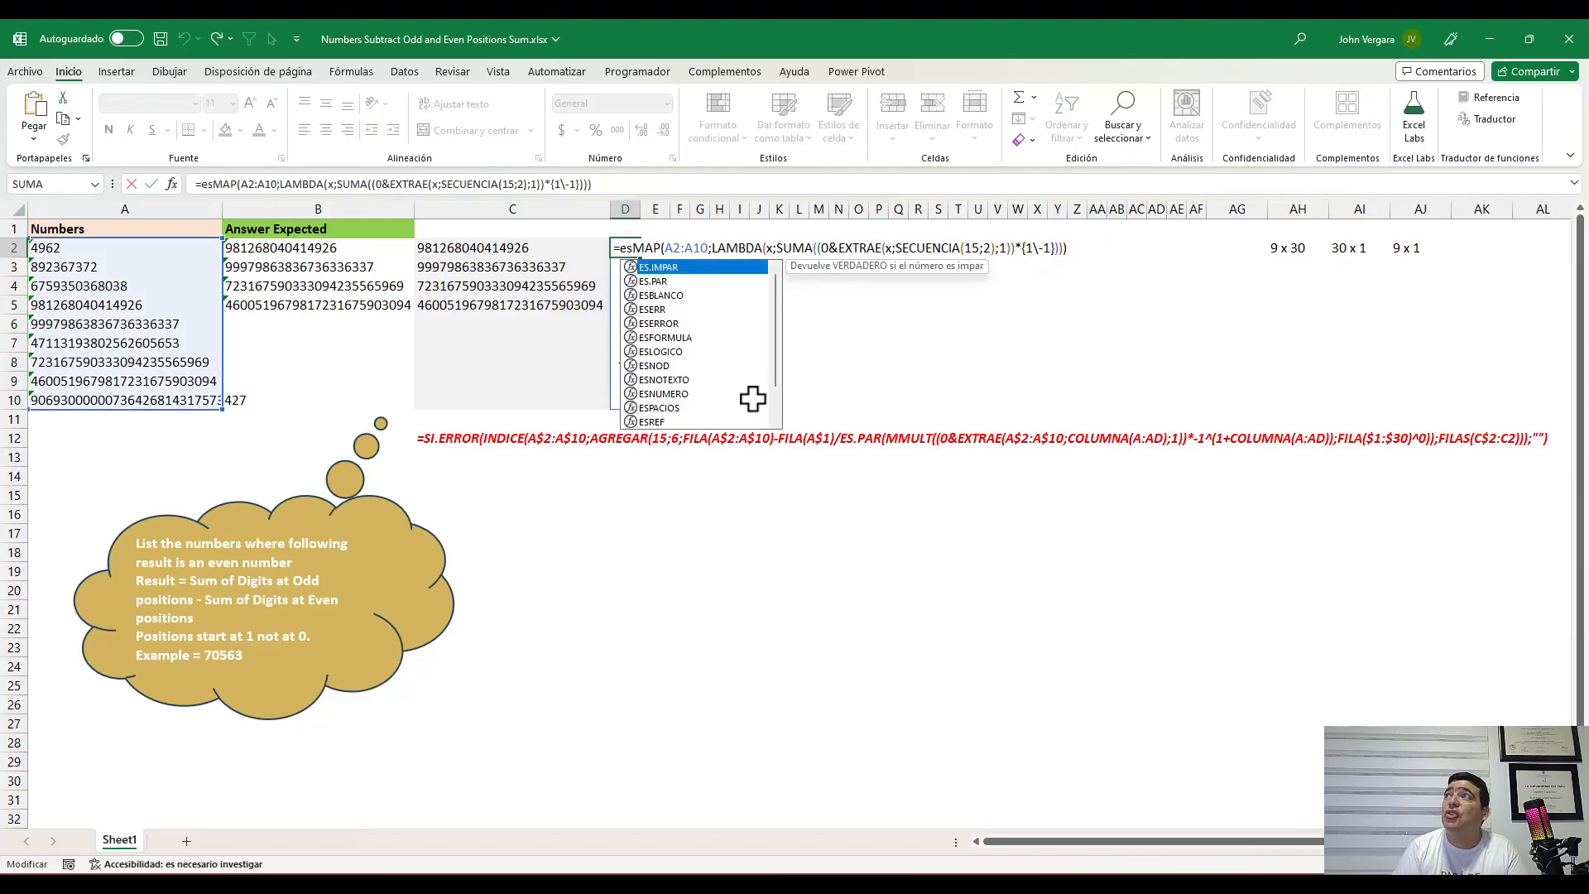
pyautogui.press('Down')
pyautogui.press('Tab')
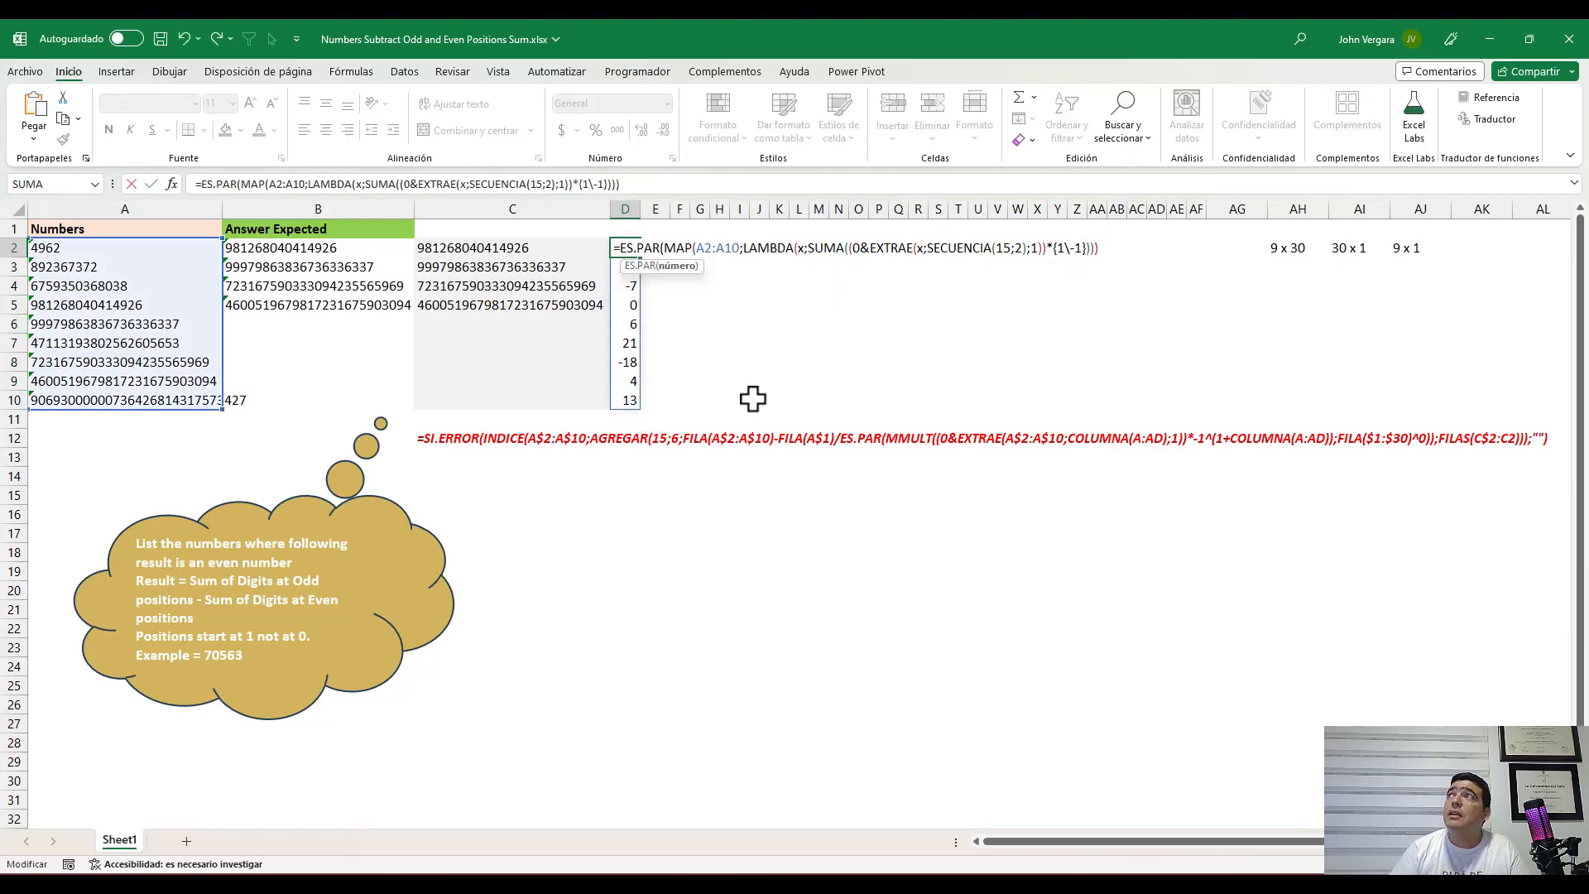
pyautogui.click(1100, 248)
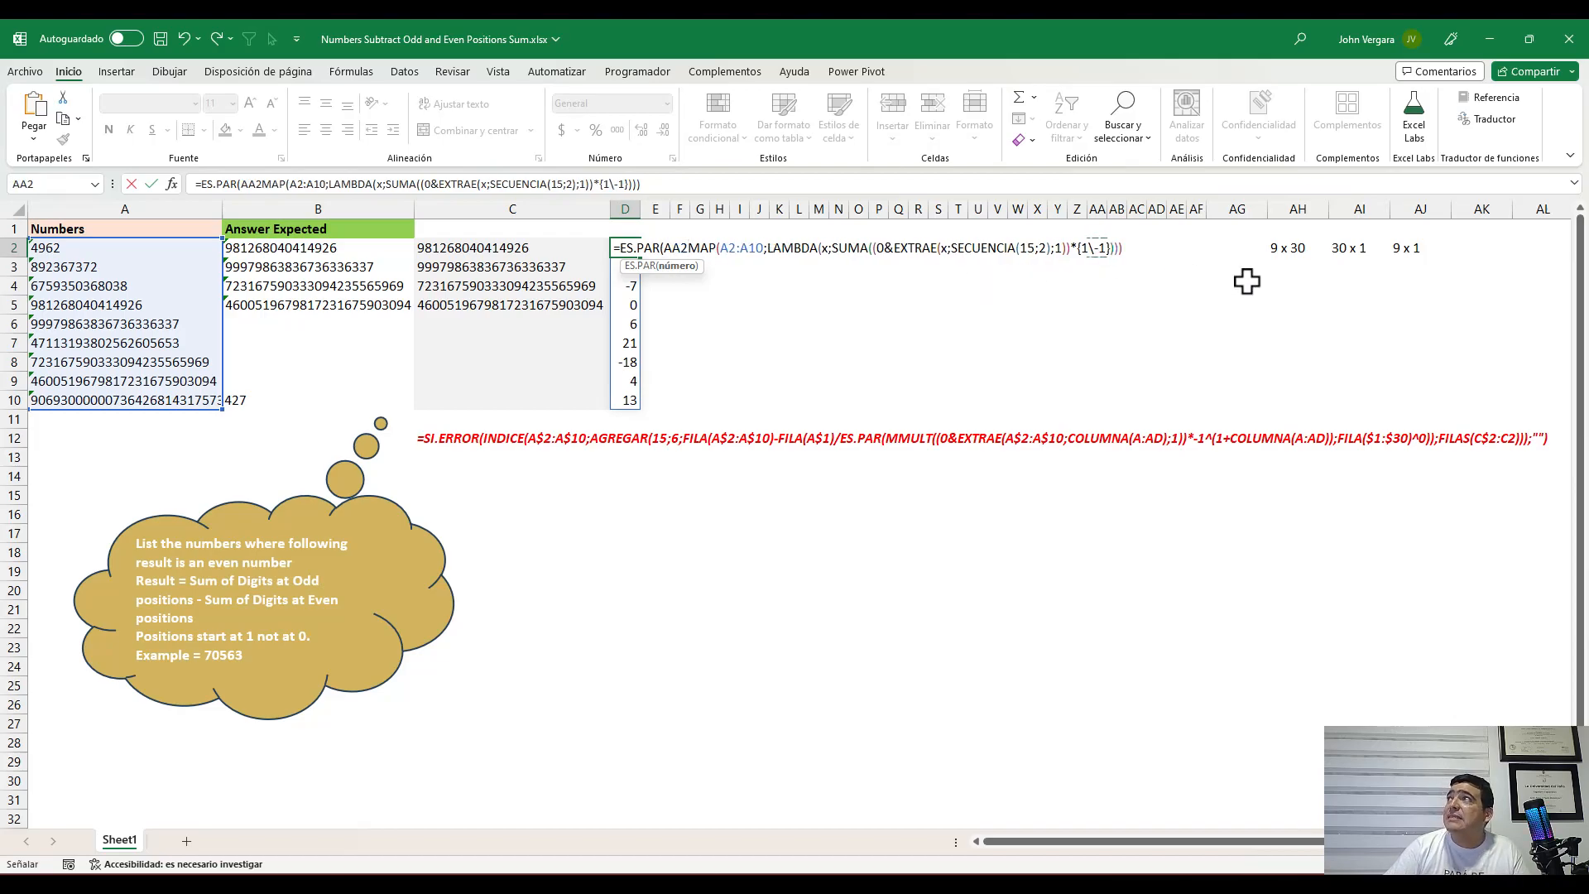
pyautogui.press('BackSpace')
pyautogui.press('BackSpace')
pyautogui.press('BackSpace')
pyautogui.press('End')
pyautogui.press('F2')
pyautogui.write(')')
pyautogui.hotkey('ctrl', 'Return')
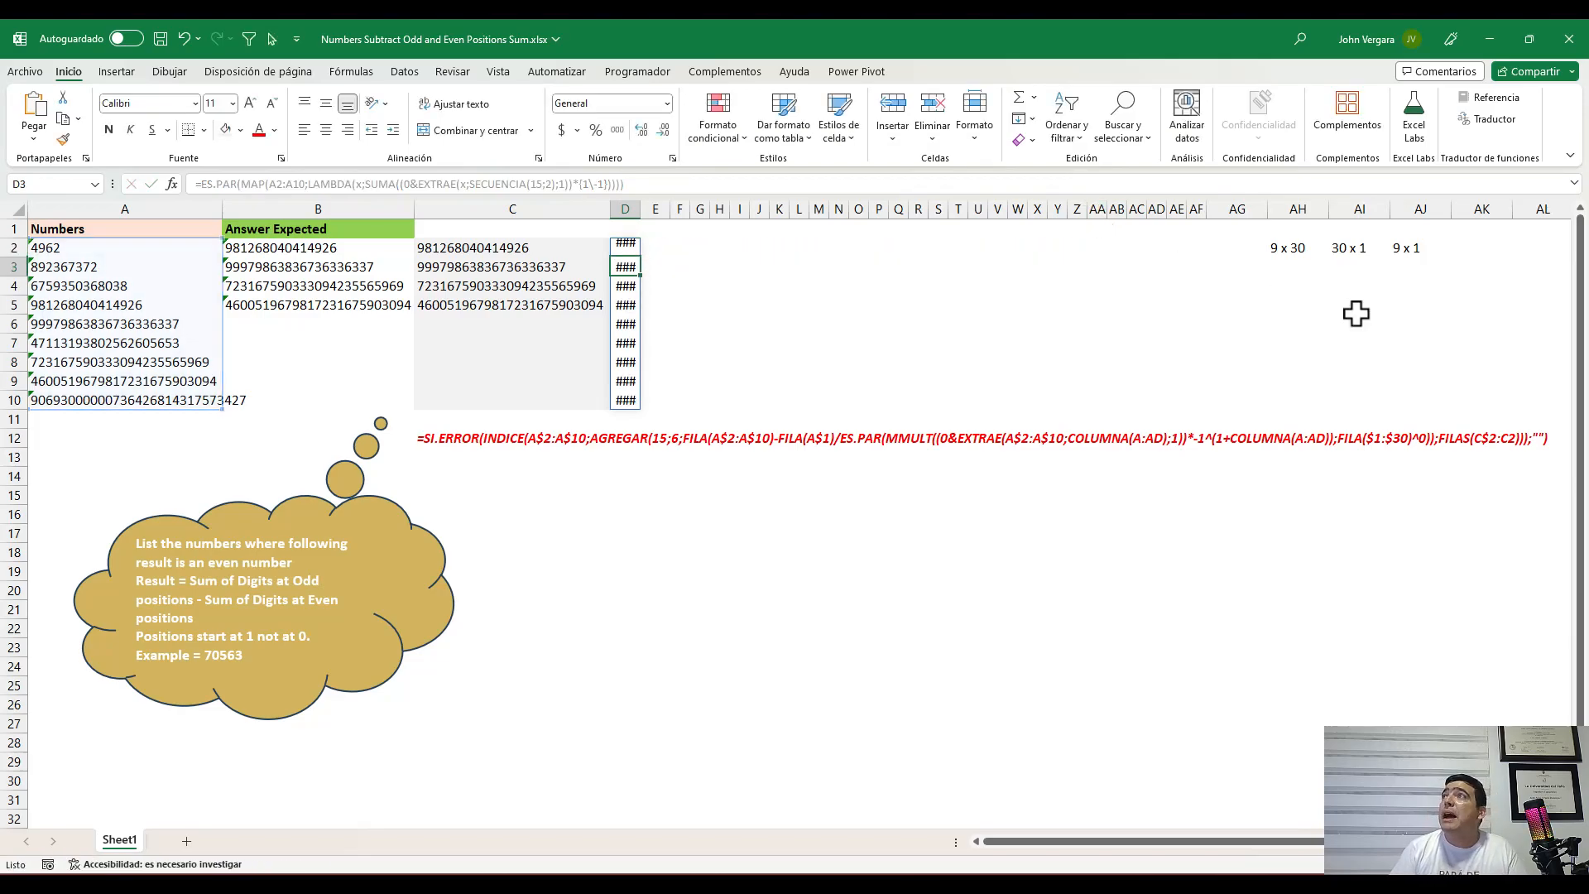
pyautogui.moveTo(640, 209); pyautogui.dragTo(706, 208)
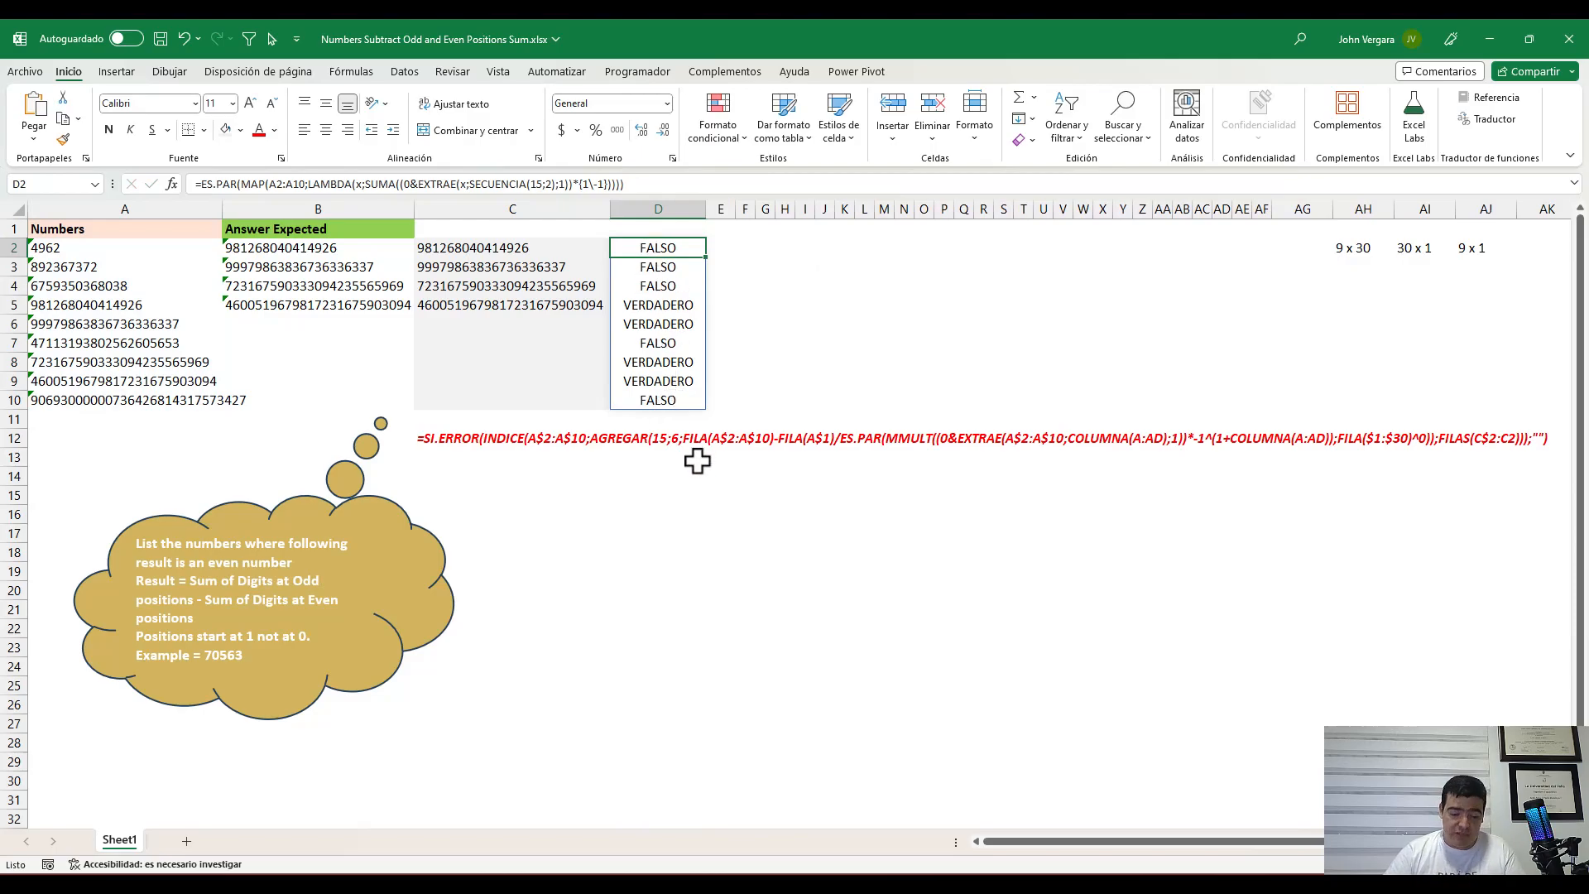
# Wrap D2's formula in FILTRAR with A2:A10 as the array and the ES.PAR test as the include argument, and autofit column D
pyautogui.press('F2')
pyautogui.write('filrt')
pyautogui.press('BackSpace')
pyautogui.press('BackSpace')
pyautogui.press('BackSpace')
pyautogui.press('BackSpace')
pyautogui.press('BackSpace')
pyautogui.press('capslock')
pyautogui.write('DFI')
pyautogui.press('BackSpace')
pyautogui.press('BackSpace')
pyautogui.press('BackSpace')
pyautogui.write('FILTRA(')
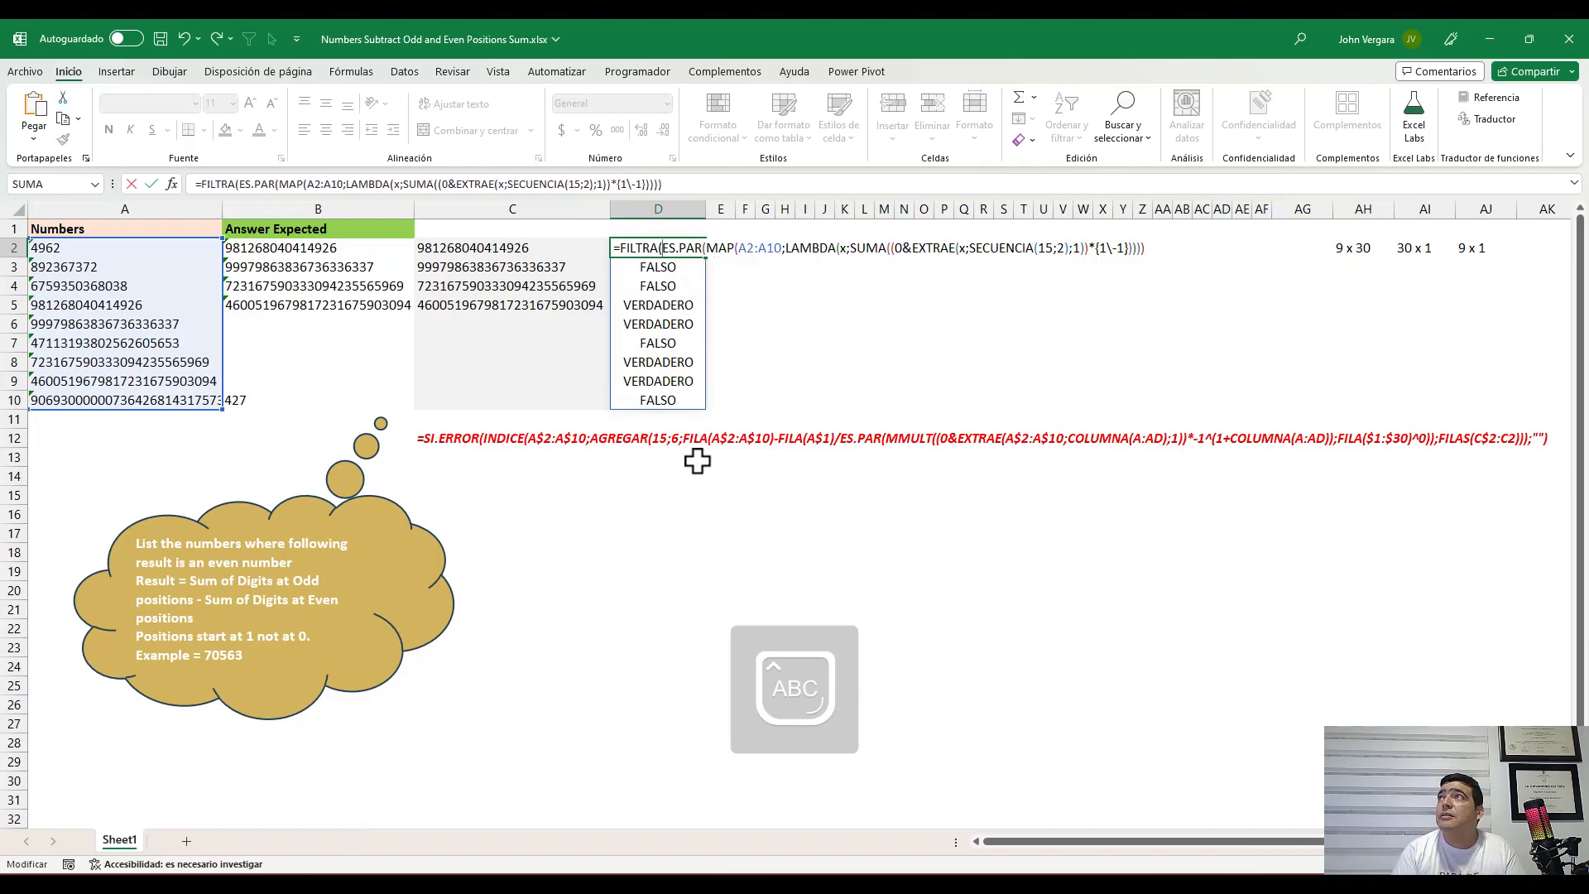
pyautogui.press('BackSpace')
pyautogui.write('R(')
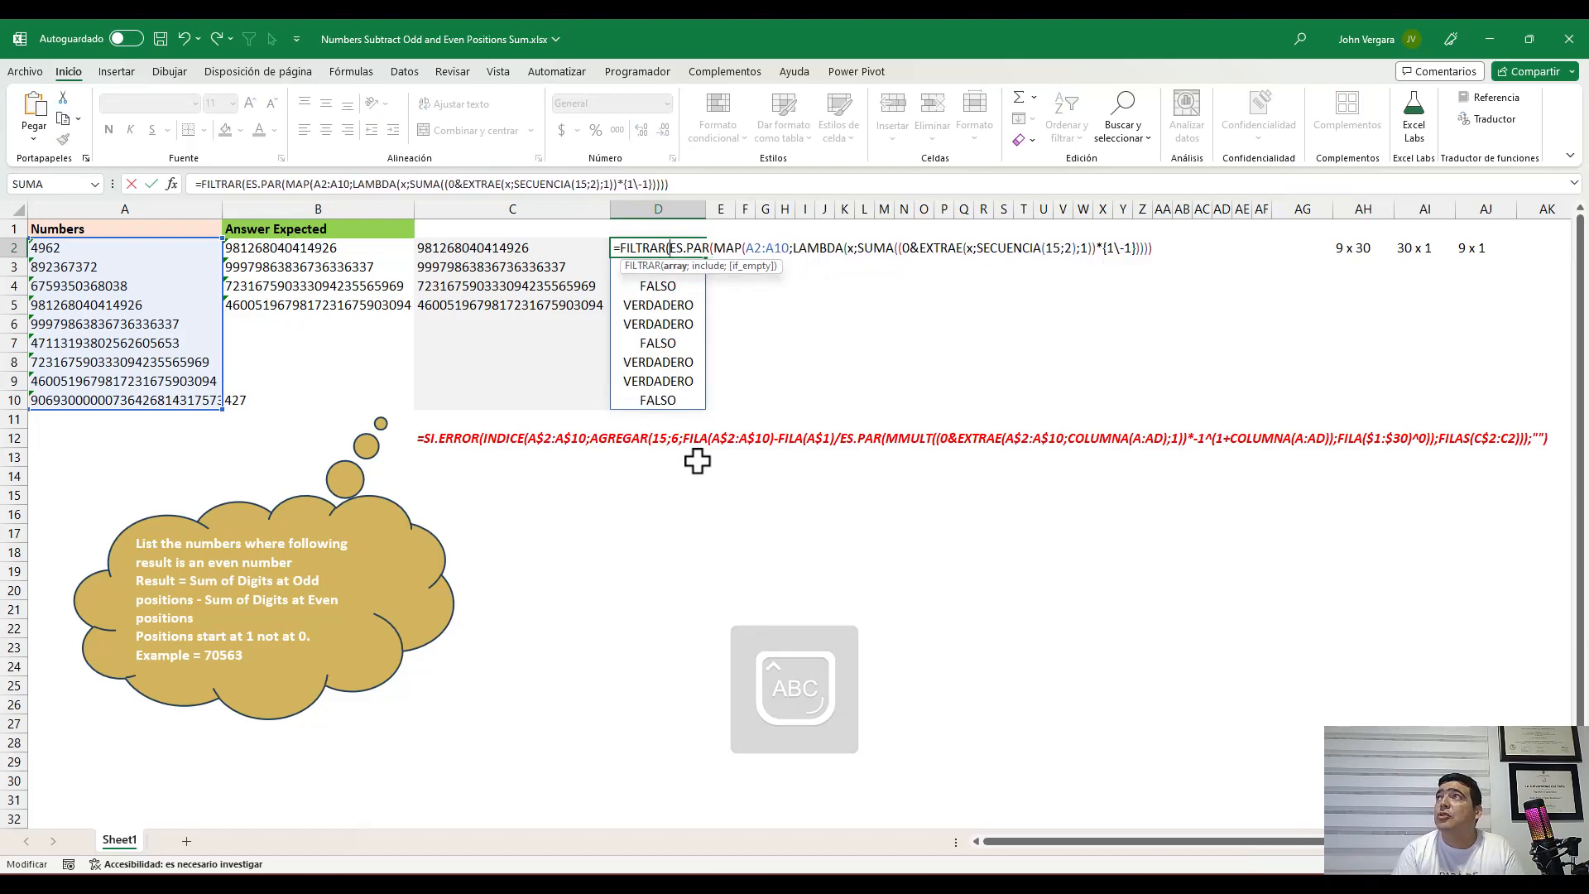
pyautogui.moveTo(69, 251); pyautogui.dragTo(83, 400)
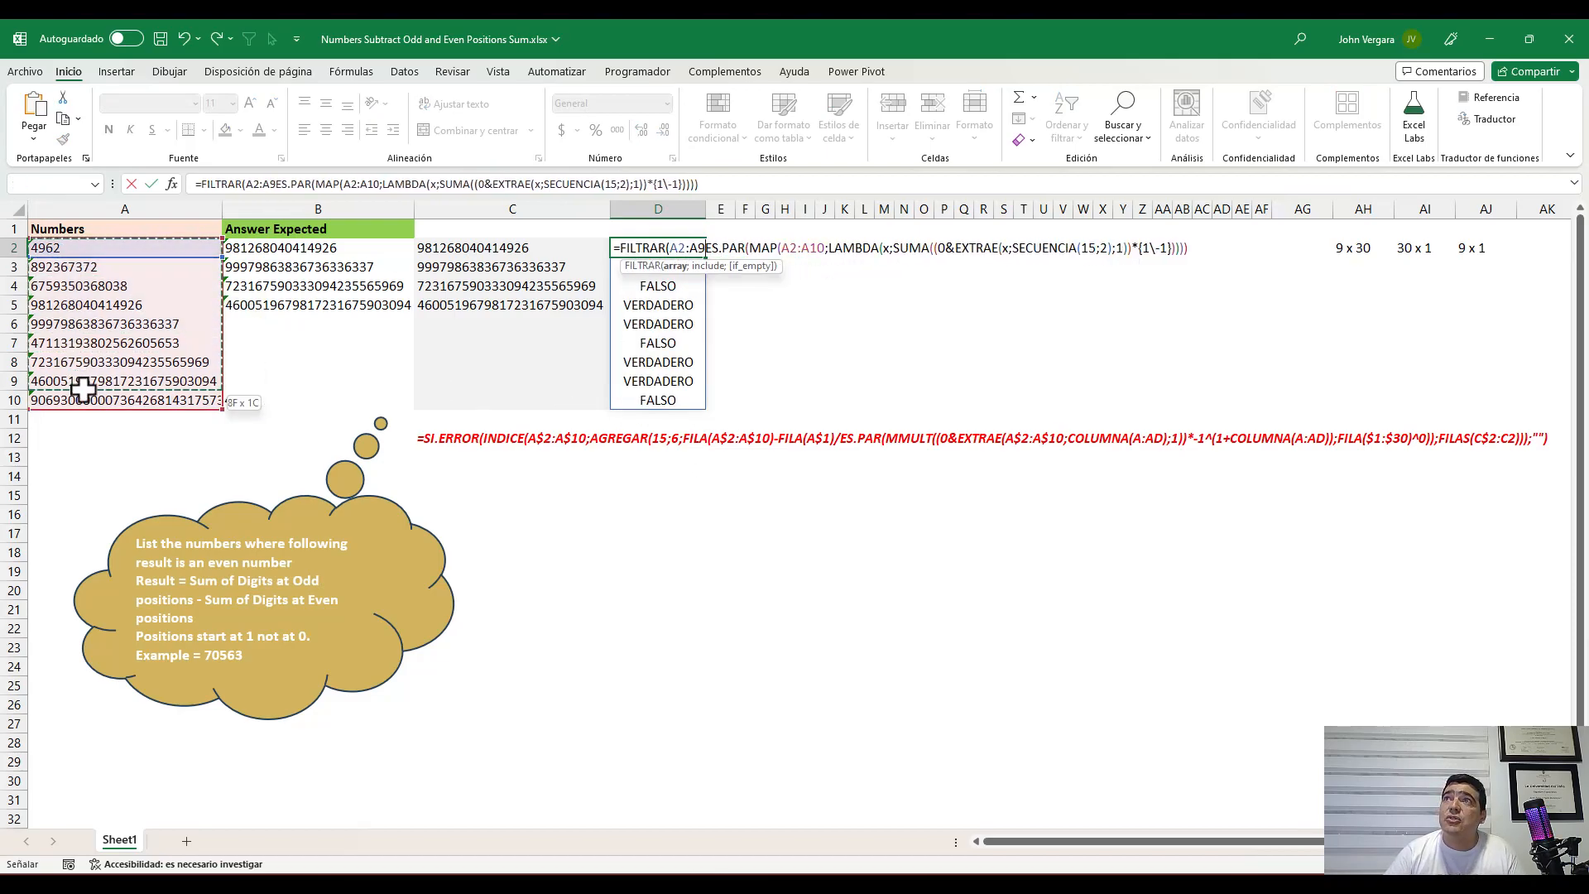
pyautogui.write(';')
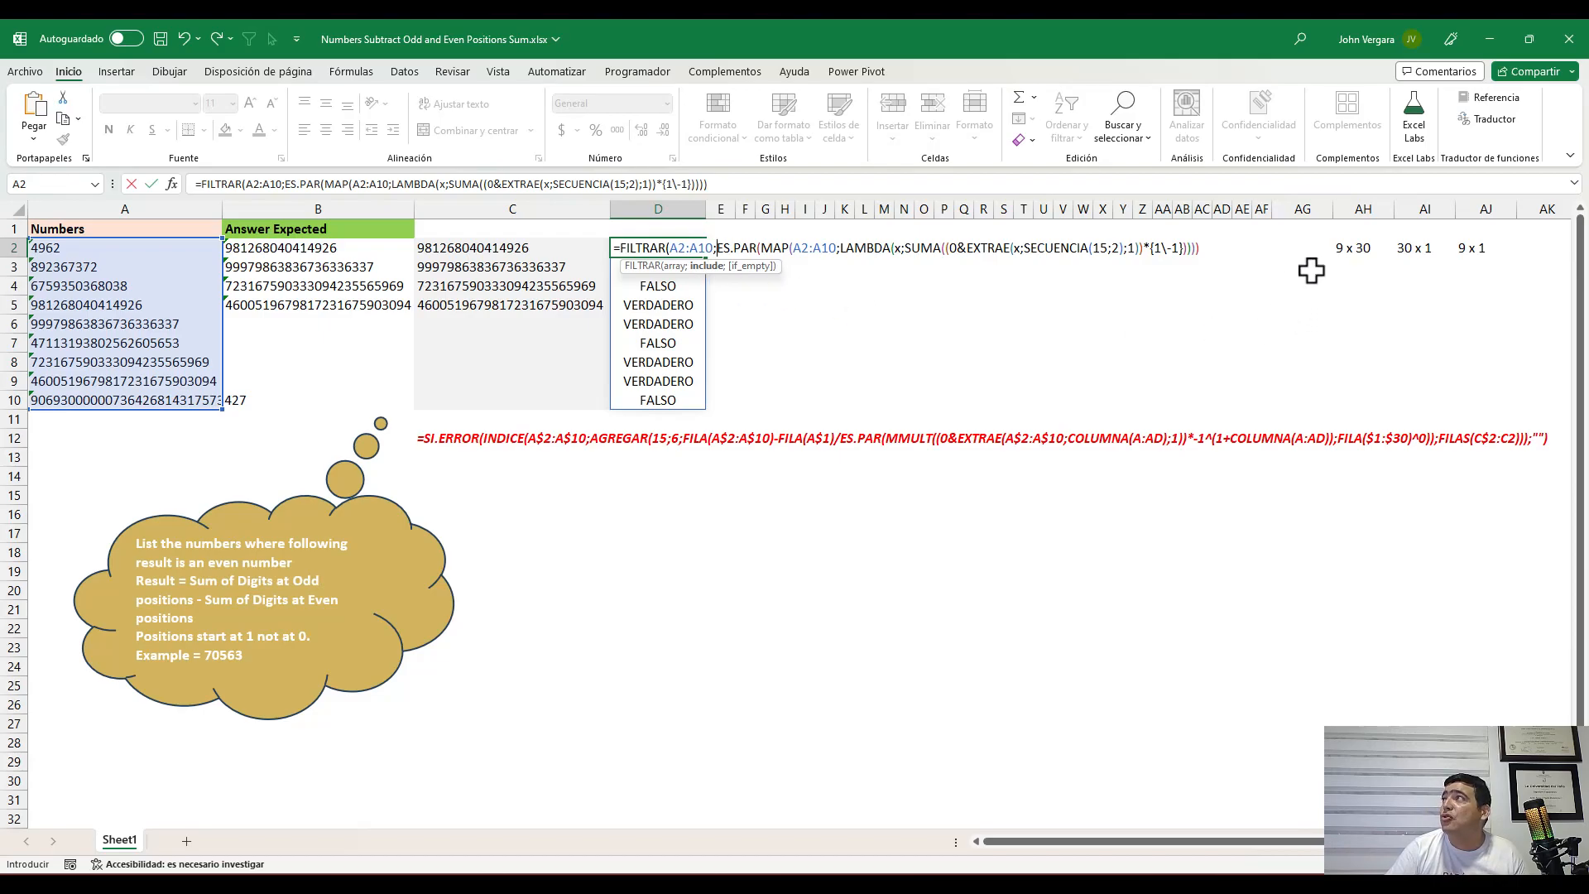
pyautogui.click(1207, 248)
pyautogui.write(')')
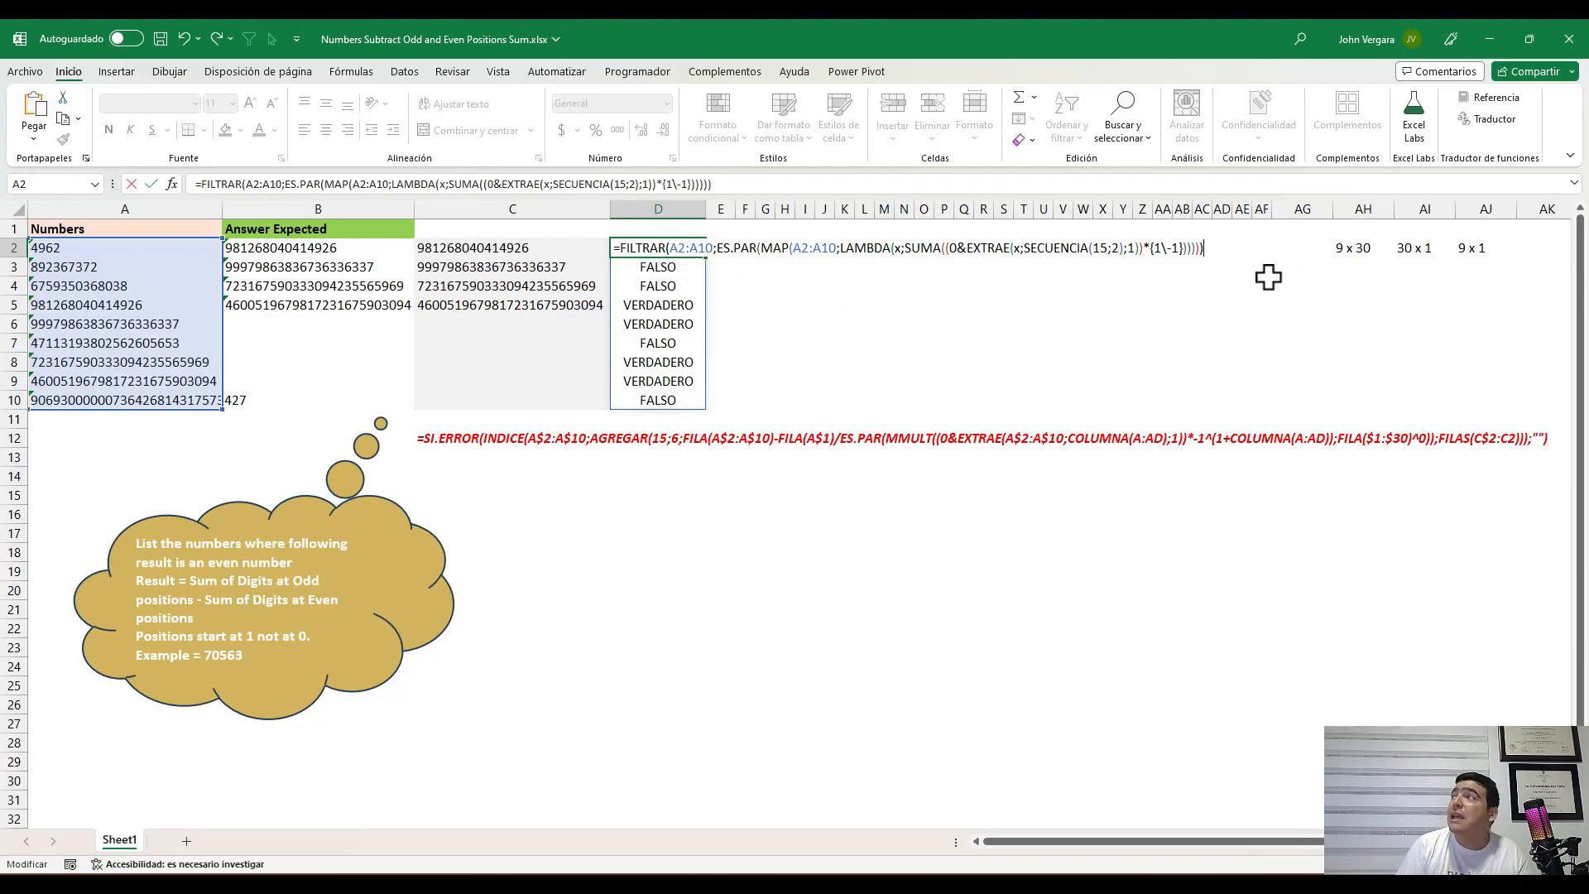
pyautogui.hotkey('ctrl', 'Return')
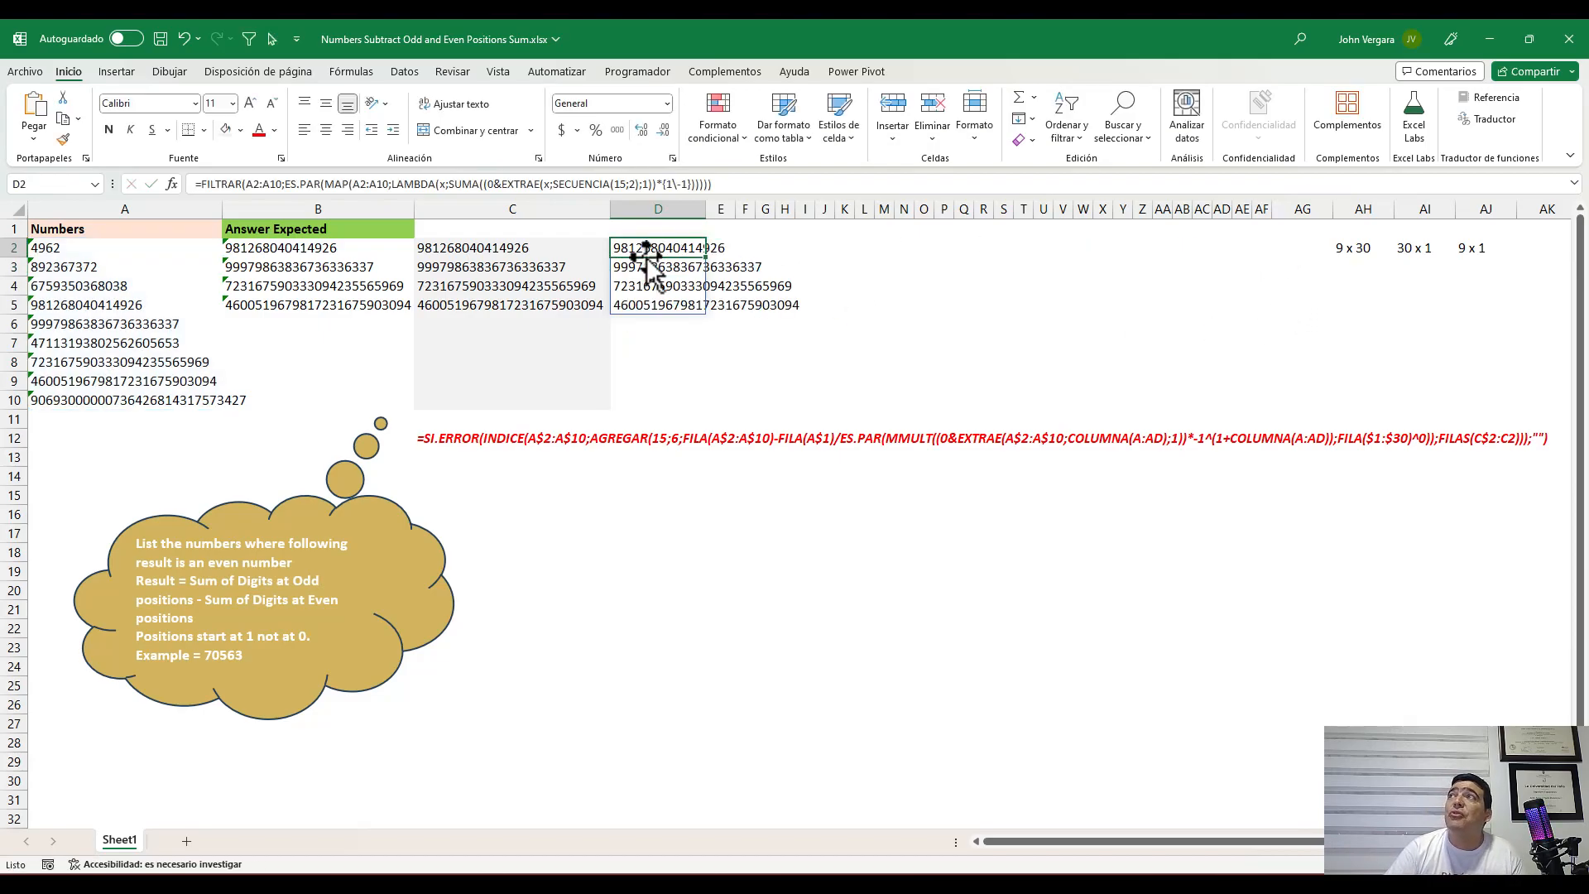
pyautogui.doubleClick(703, 207)
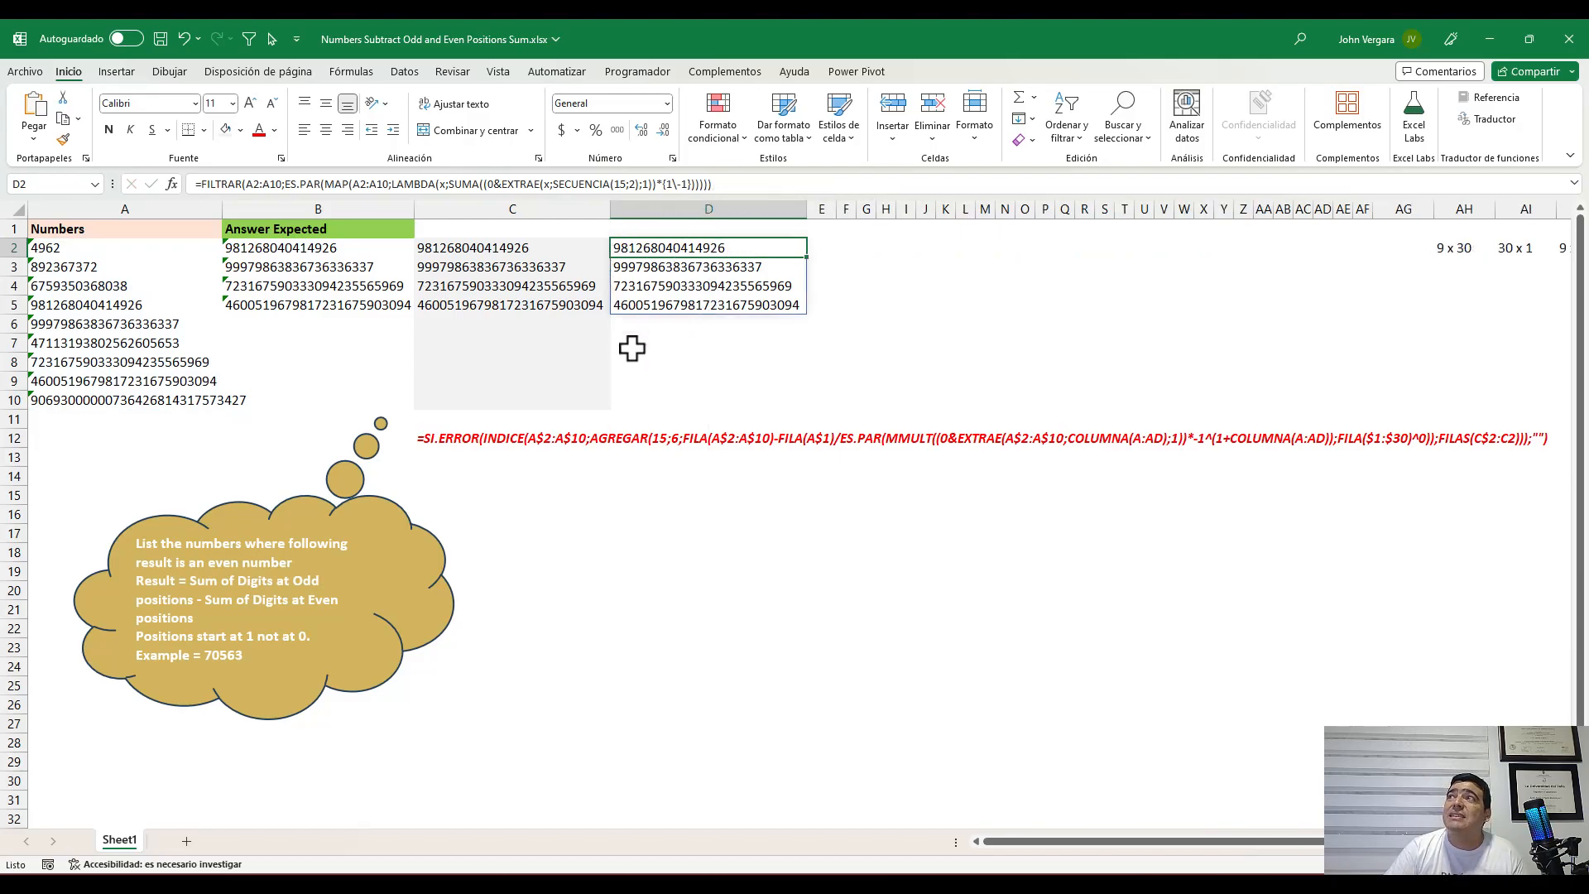
# Show D2's formula as text in D13 with =FORMULATEXTO(D2)
pyautogui.click(650, 463)
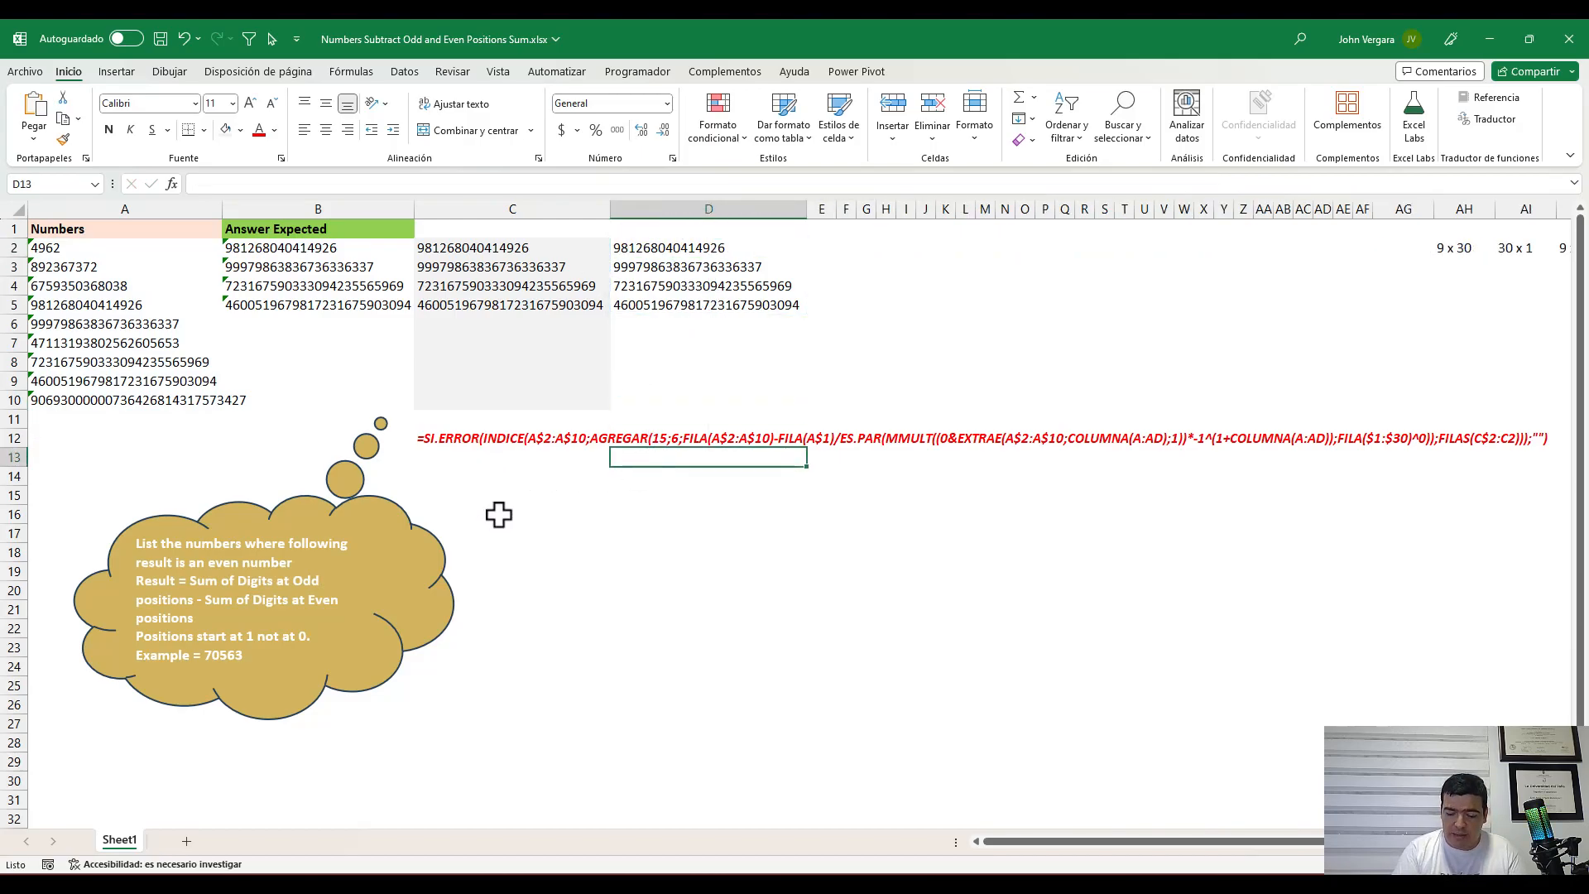
pyautogui.write('=FORMULATEXTO(')
pyautogui.press('Up')
pyautogui.press('Up')
pyautogui.press('Up')
pyautogui.press('Up')
pyautogui.press('Up')
pyautogui.press('Up')
pyautogui.press('Up')
pyautogui.press('Up')
pyautogui.press('Up')
pyautogui.press('Up')
pyautogui.press('Up')
pyautogui.press('Up')
pyautogui.press('Down')
pyautogui.write(')')
pyautogui.hotkey('ctrl', 'Return')
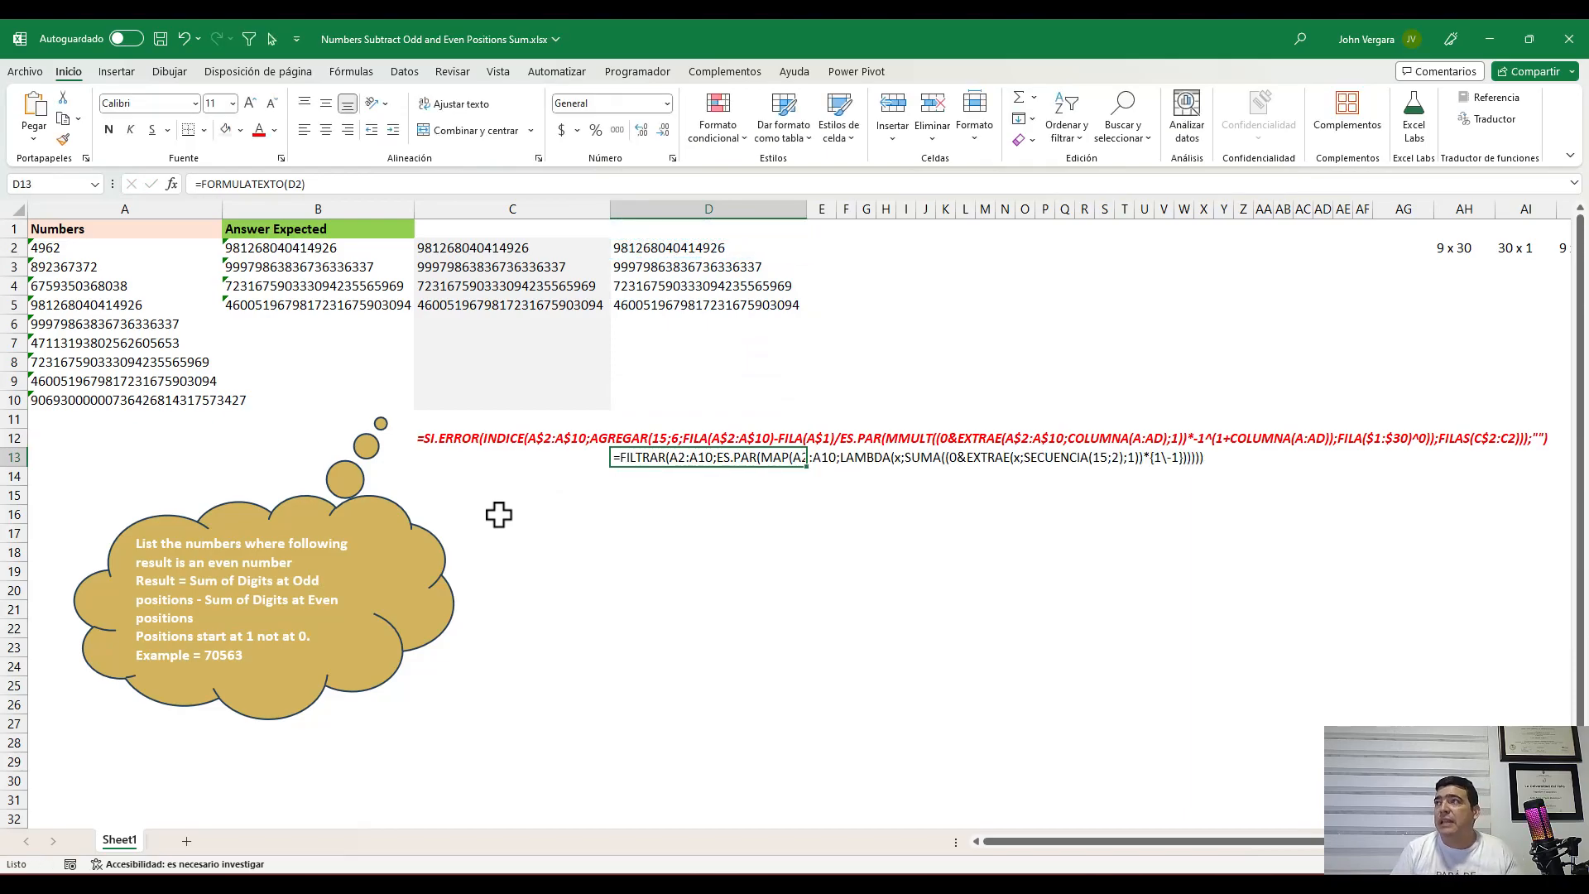
# Format the formula text in D13 as bold, italic and red
pyautogui.hotkey('ctrl', 'n')
pyautogui.hotkey('ctrl', 'k')
pyautogui.click(254, 132)
pyautogui.click(628, 247)
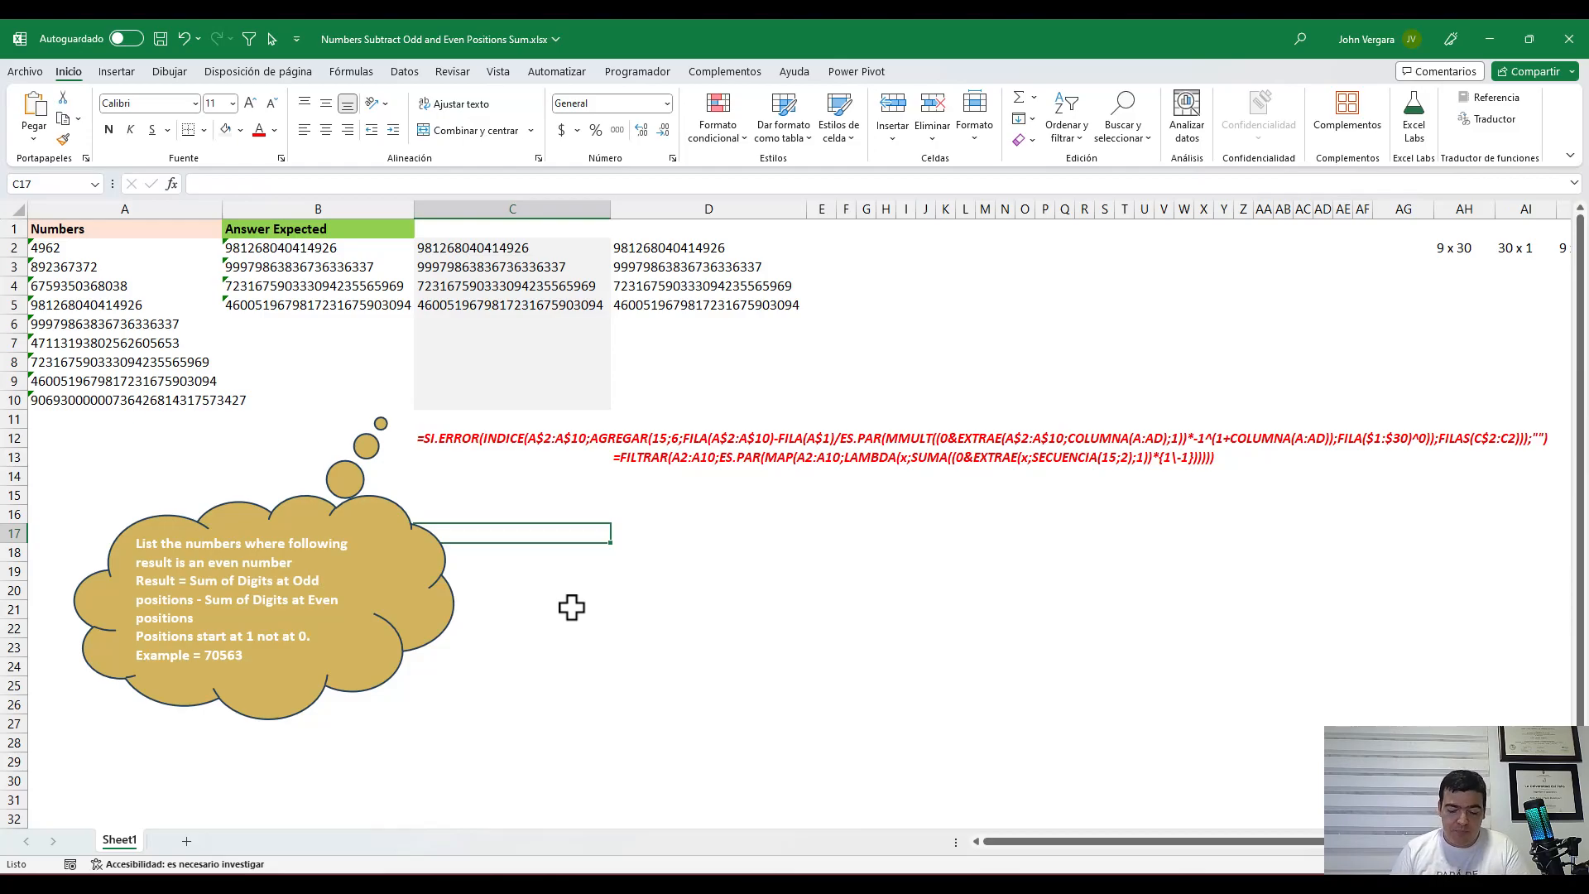
# Enter the label Números in D16
pyautogui.write('5-º')
pyautogui.press('Escape')
pyautogui.press('Right')
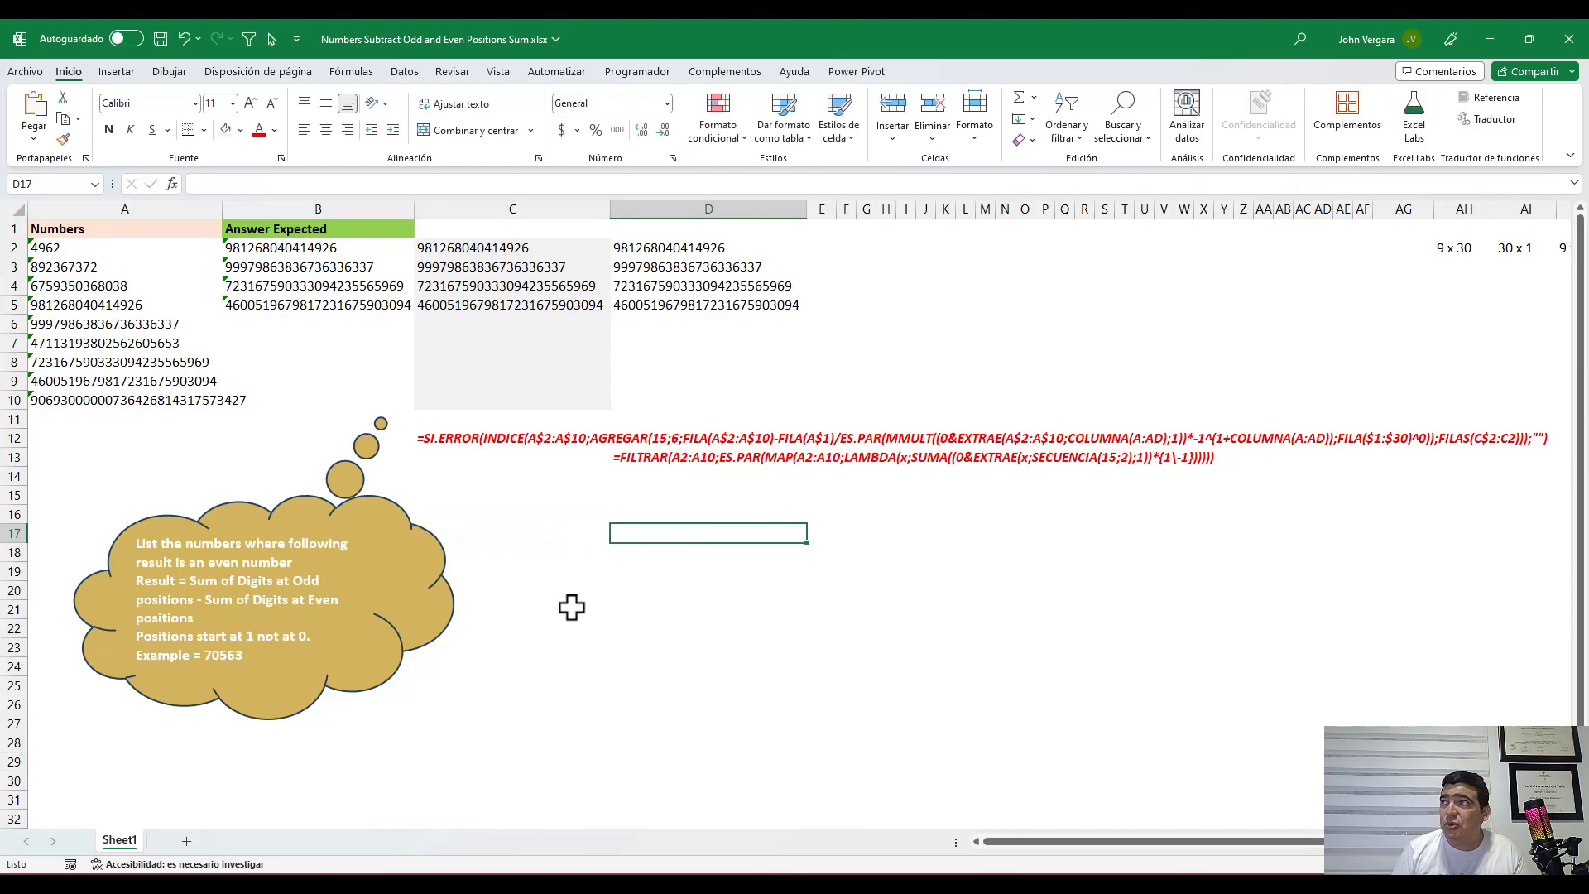
pyautogui.press('Up')
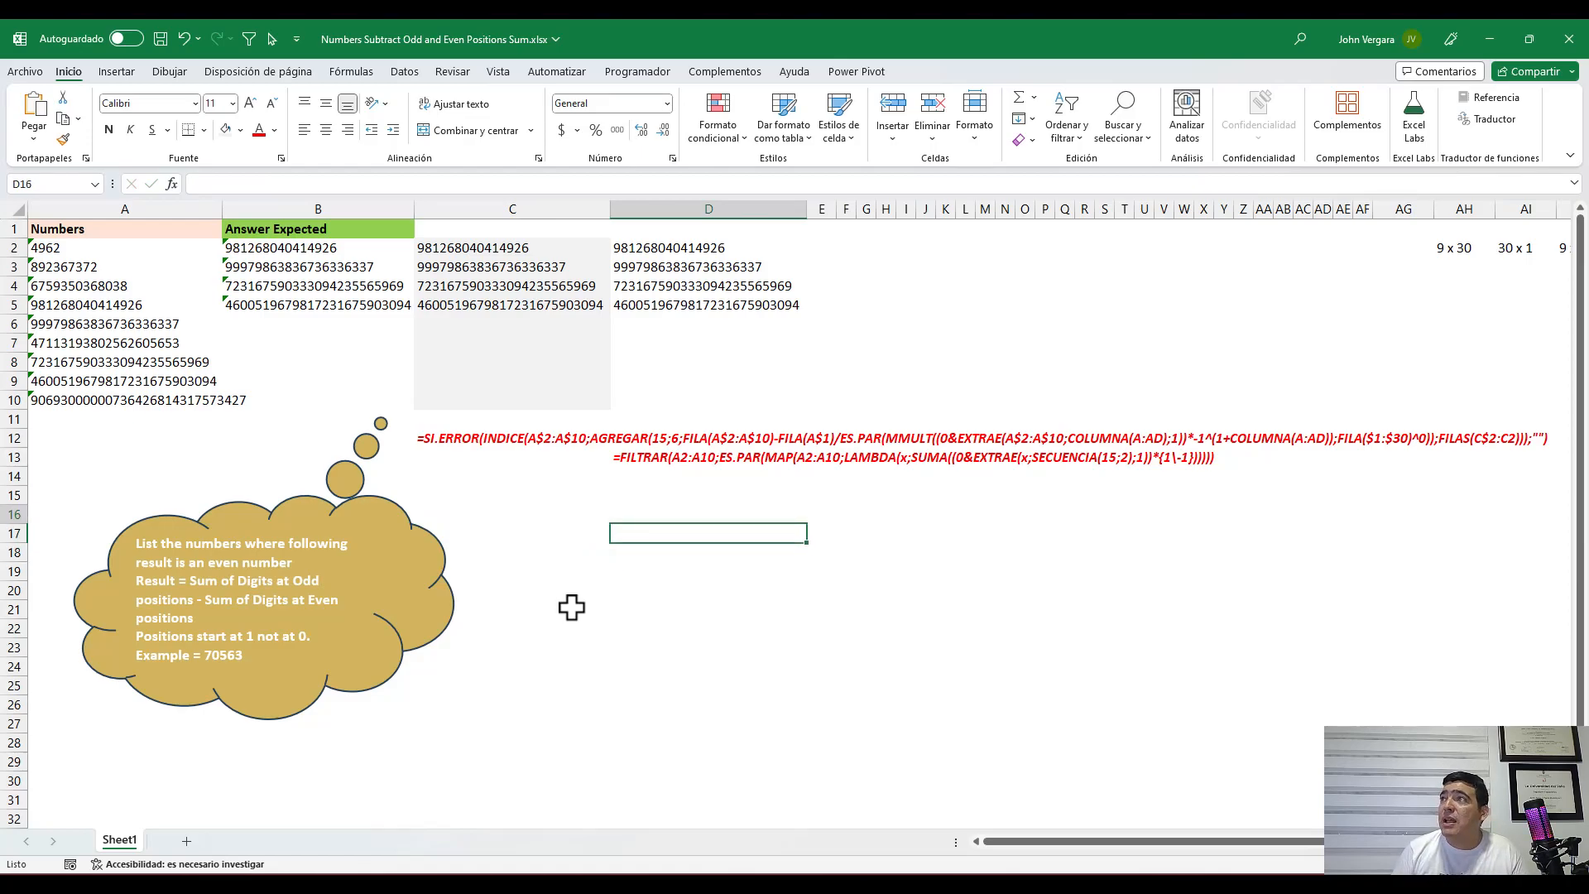
pyautogui.write('nÚMERO')
pyautogui.press('BackSpace')
pyautogui.press('BackSpace')
pyautogui.press('BackSpace')
pyautogui.press('BackSpace')
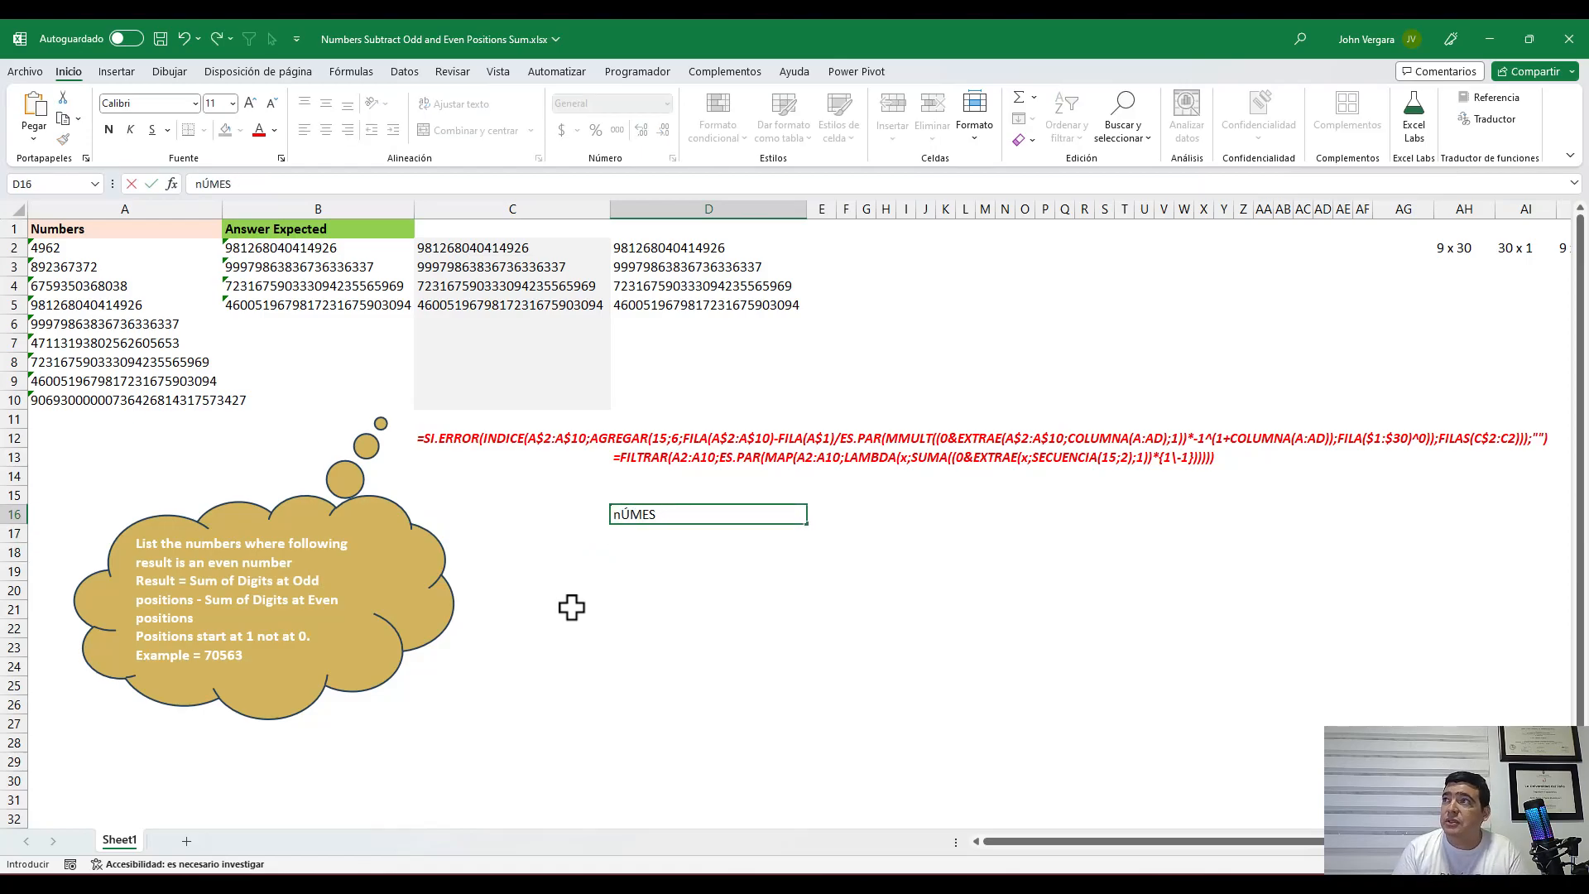
pyautogui.press('BackSpace')
pyautogui.press('BackSpace')
pyautogui.write('Números')
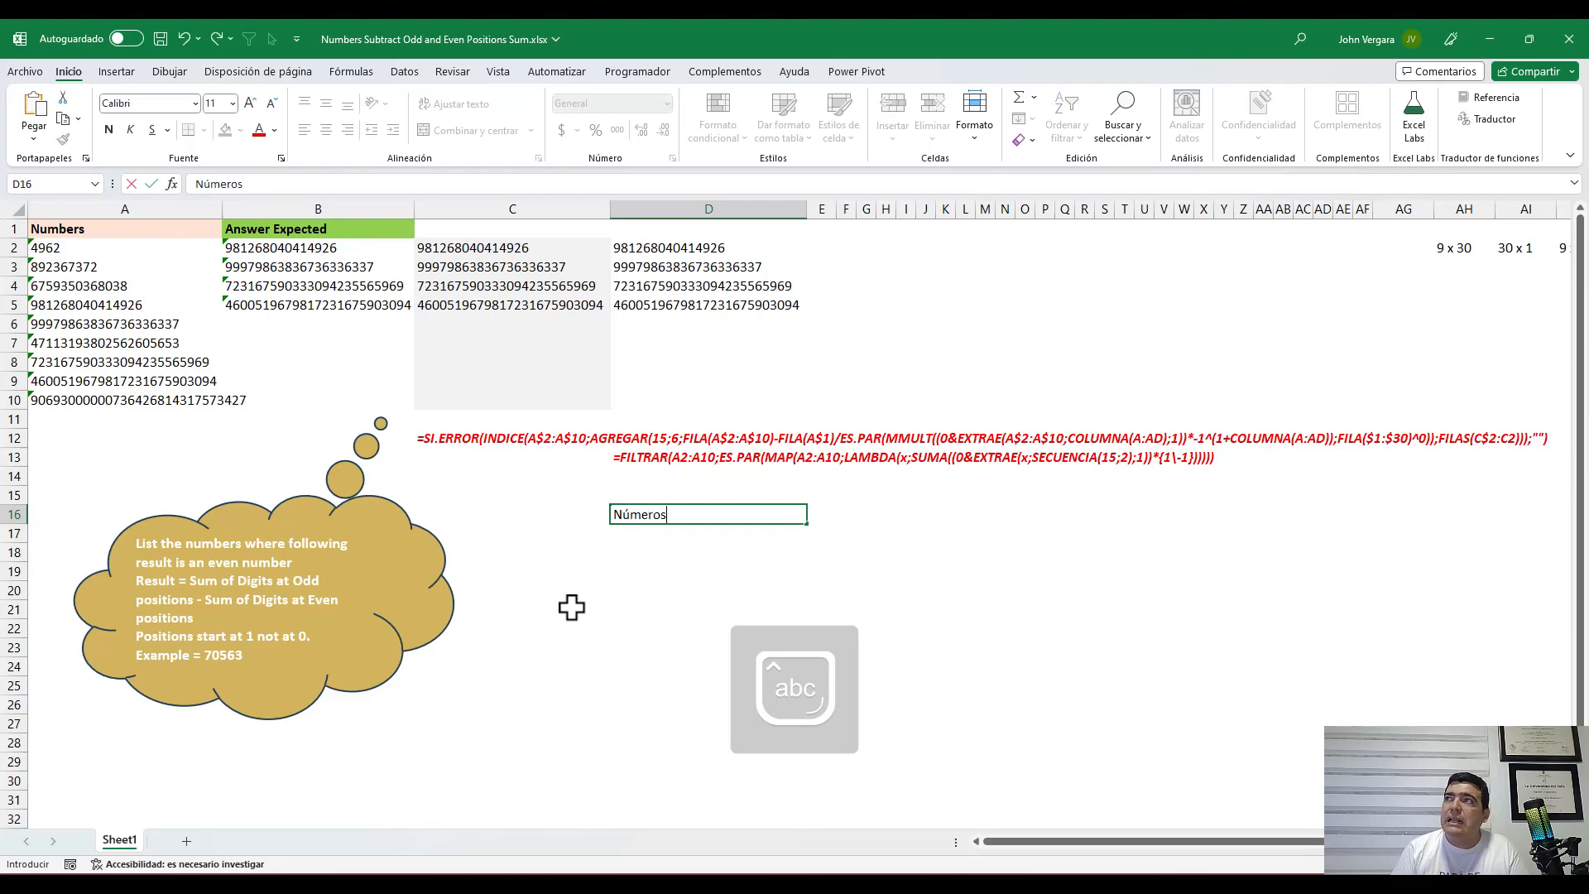
pyautogui.press('Return')
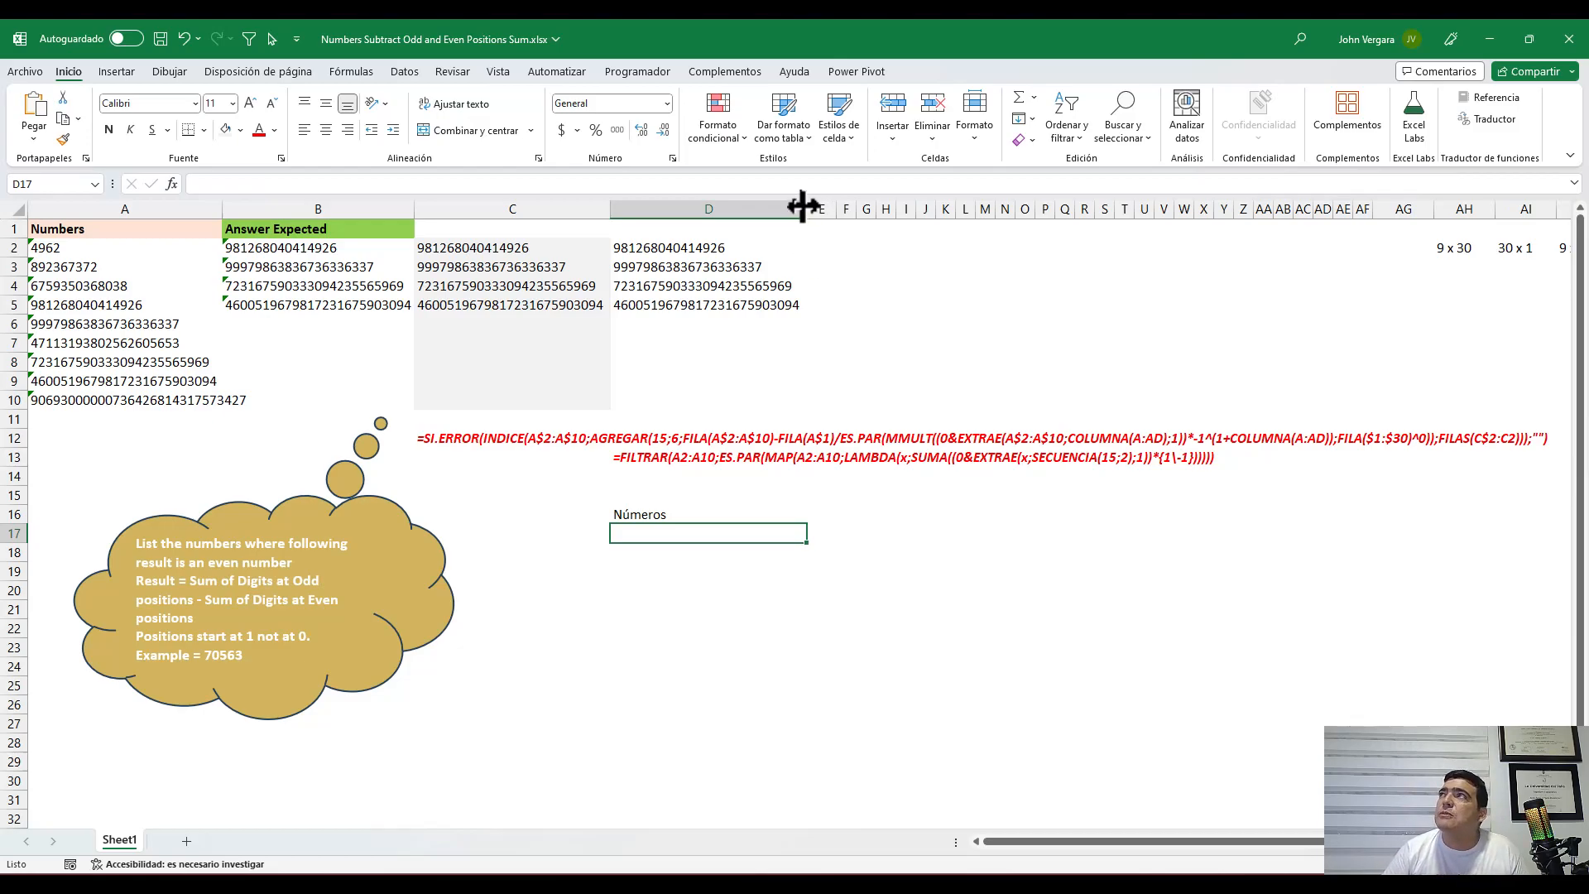
# Move the Números label from D16 to F16
pyautogui.click(656, 514)
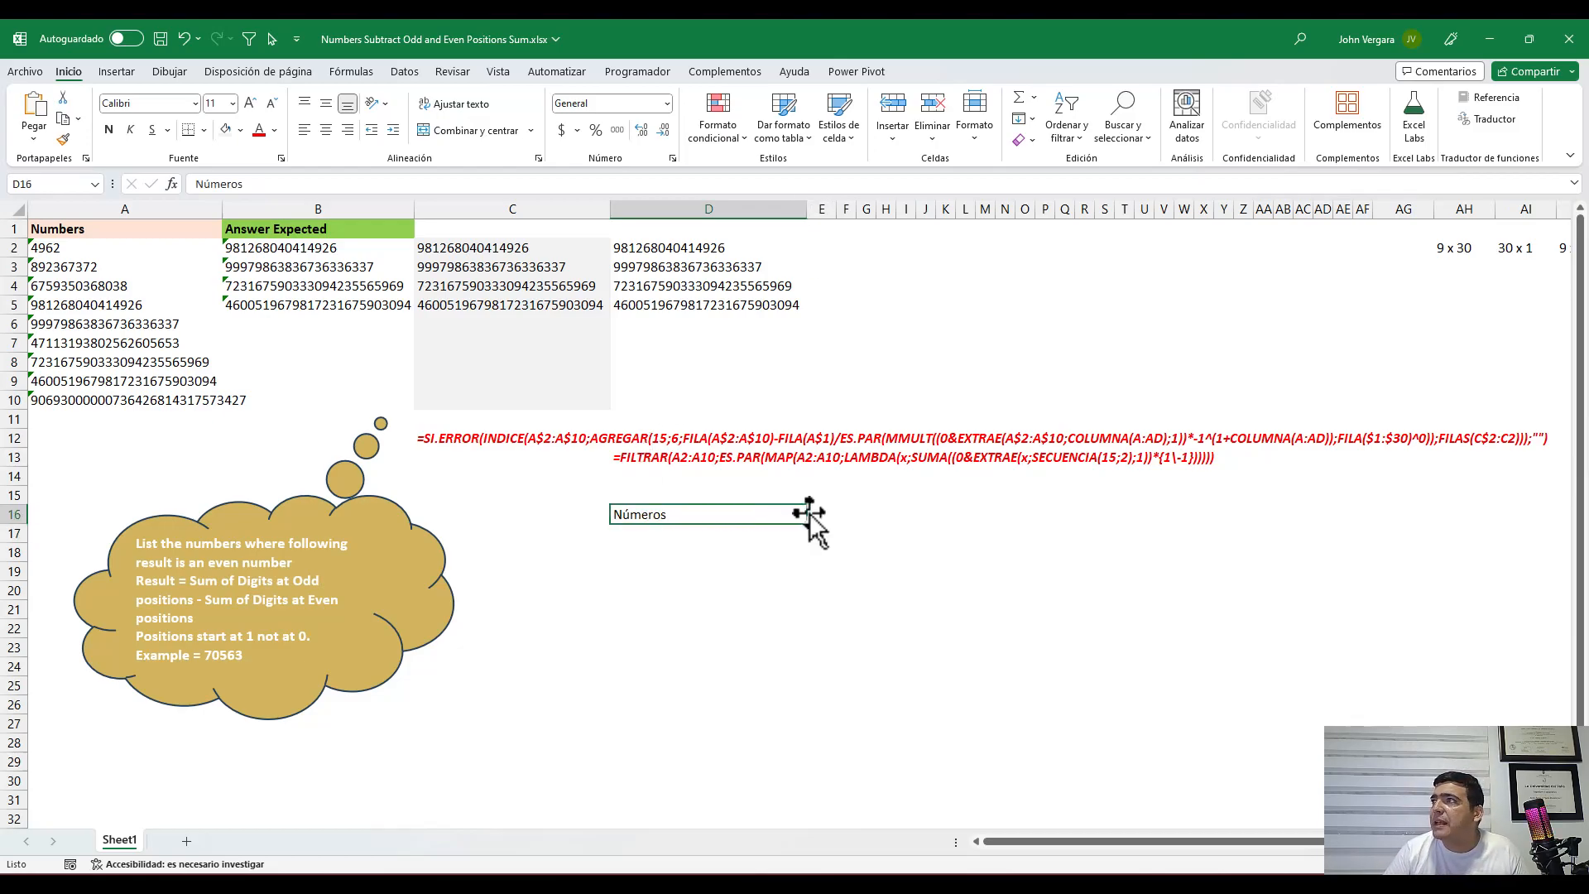
pyautogui.moveTo(810, 515)
pyautogui.mouseDown()
pyautogui.moveTo(858, 518)
pyautogui.moveTo(837, 514)
pyautogui.mouseUp()
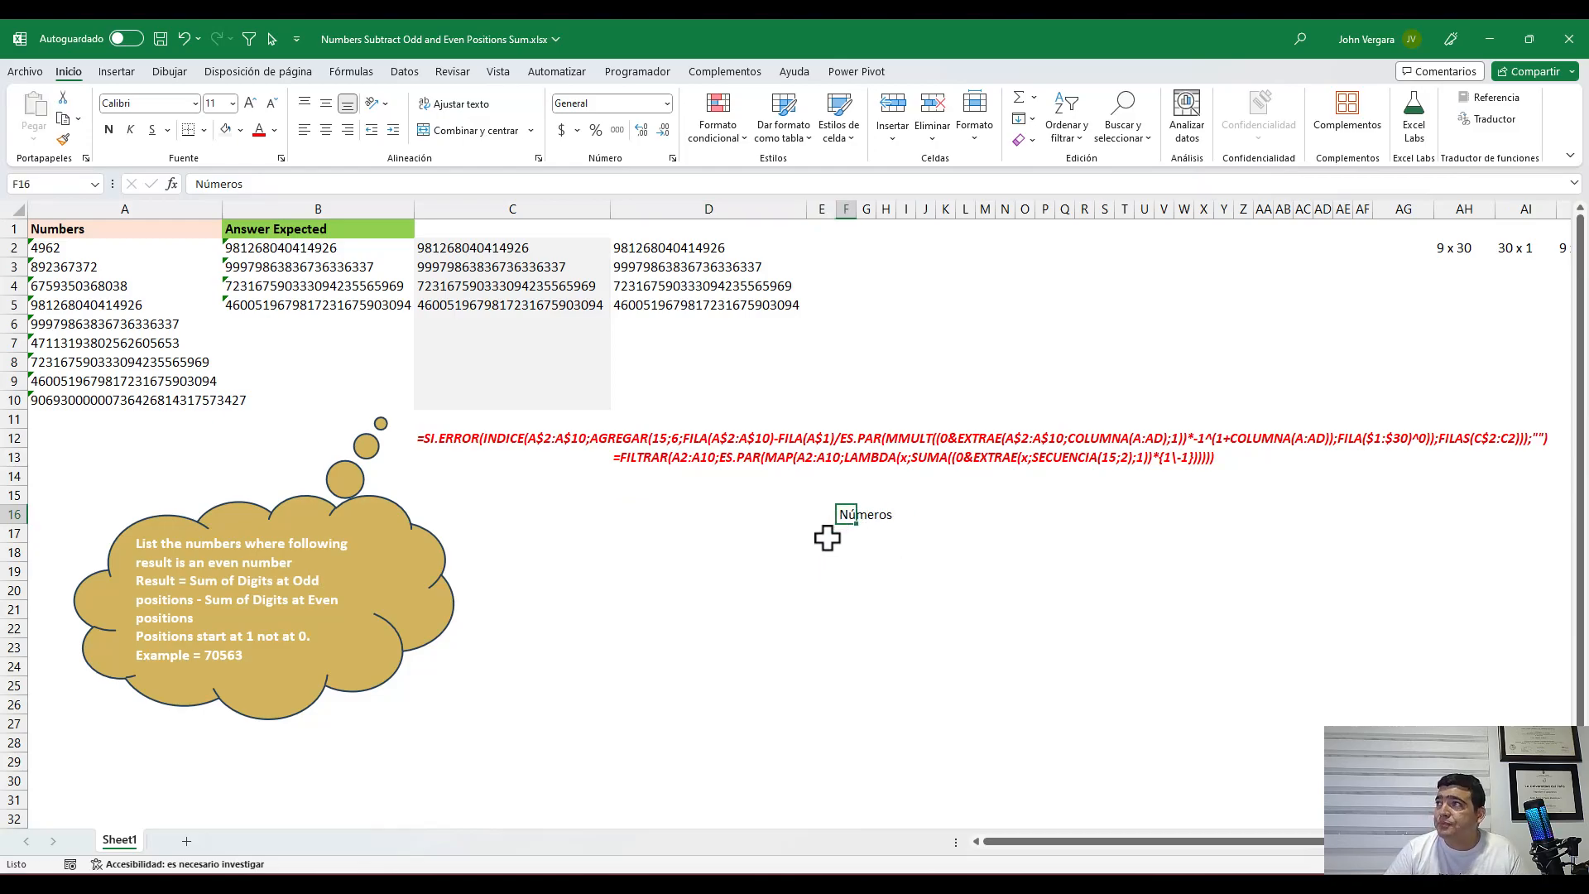
pyautogui.click(844, 534)
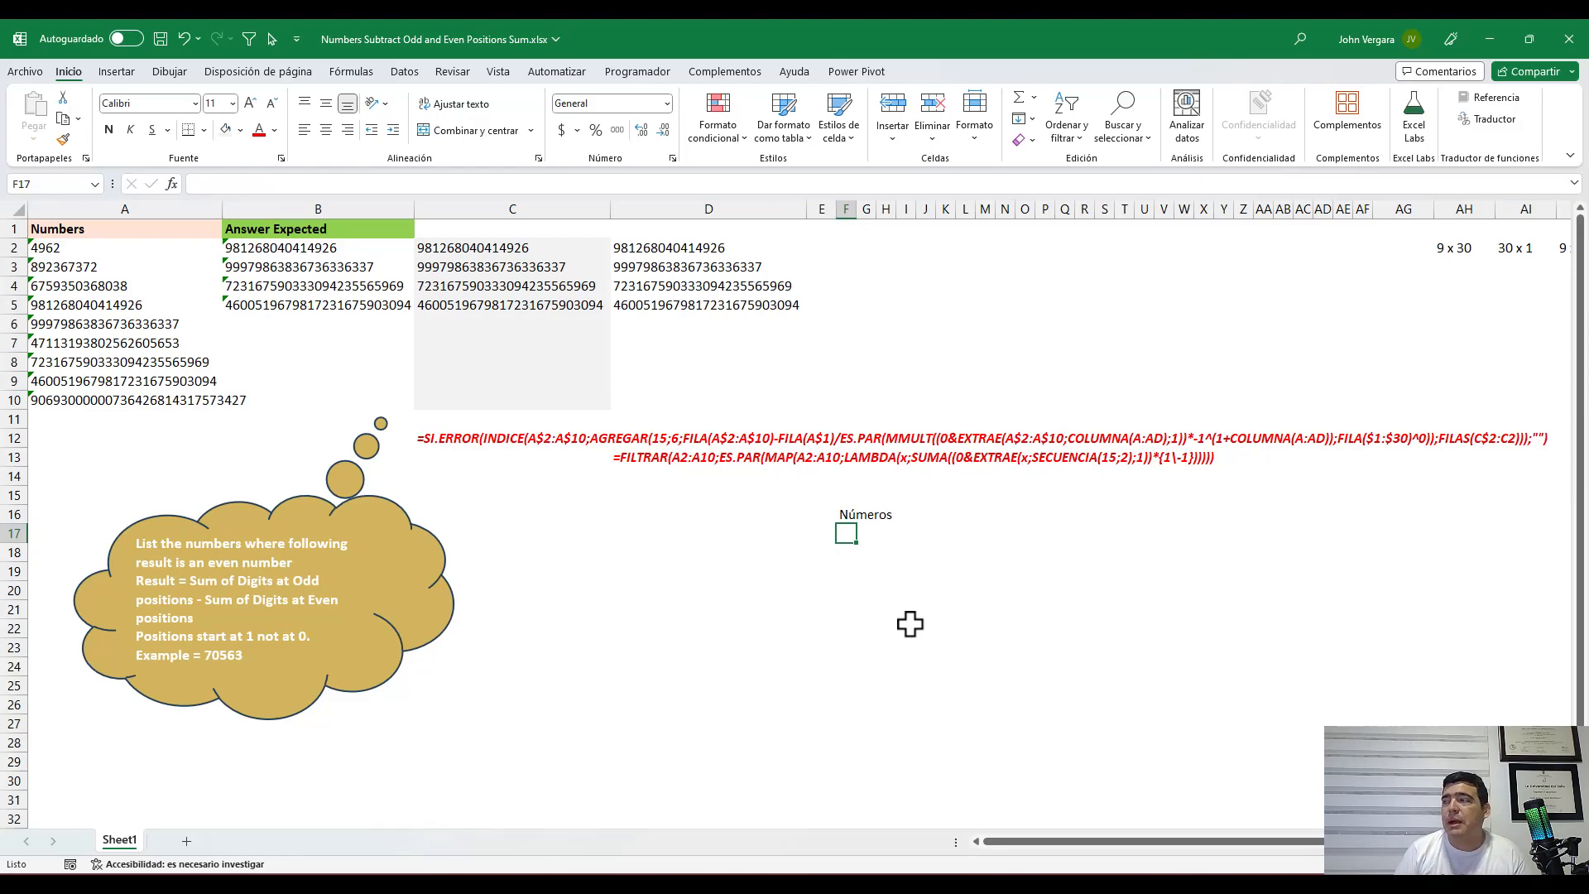
# Enter the position headers 1 and 2 in I15 and J15
pyautogui.press('Right')
pyautogui.press('Right')
pyautogui.press('Up')
pyautogui.press('Up')
pyautogui.press('Right')
pyautogui.press('Right')
pyautogui.press('Left')
pyautogui.write('1')
pyautogui.press('Tab')
pyautogui.write('2')
pyautogui.press('Return')
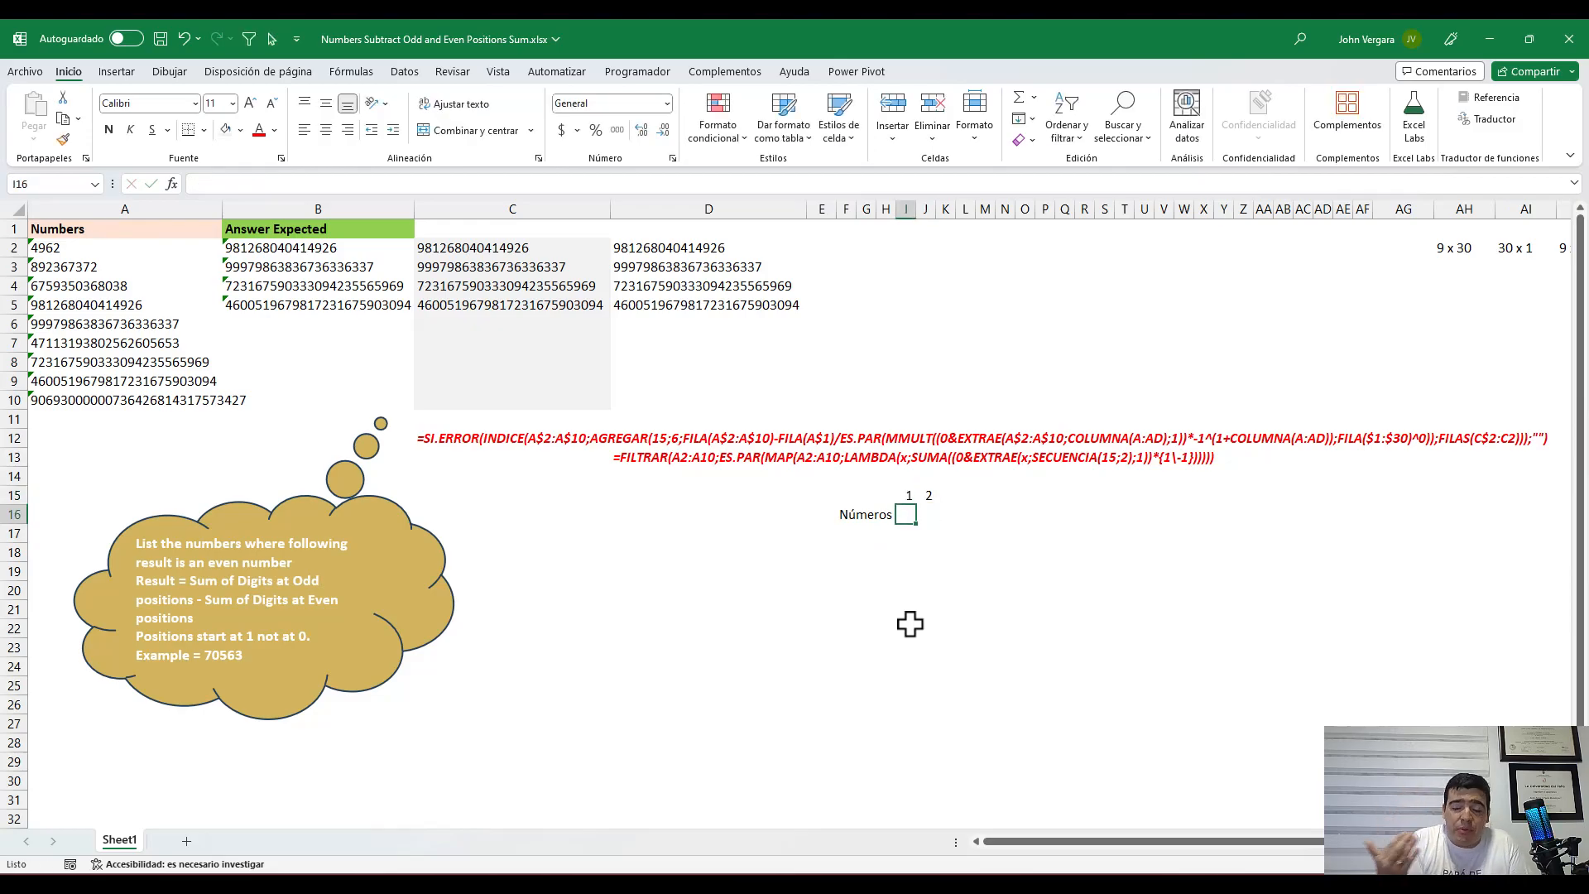
# Enter the sample digits 5 and 1 in I16 and J16
pyautogui.write('5')
pyautogui.press('Tab')
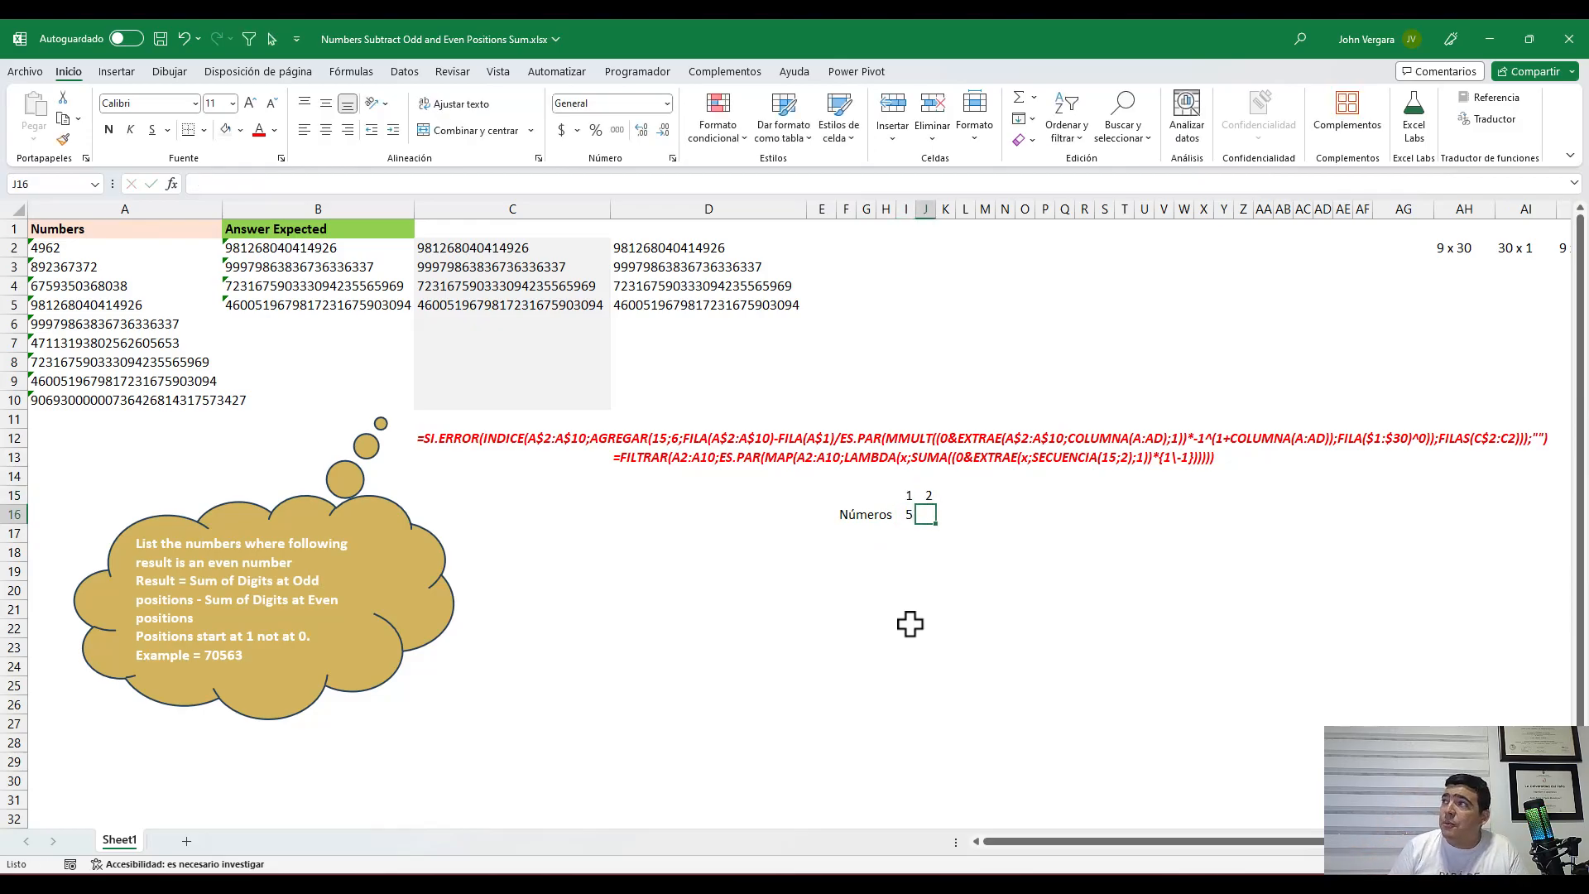
pyautogui.write('1')
pyautogui.press('Tab')
# Add the header Resta in K15 and subtract the two digits in K16 with =I16-J16
pyautogui.press('Up')
pyautogui.write('Resta')
pyautogui.press('Return')
pyautogui.write('=')
pyautogui.press('Left')
pyautogui.press('Left')
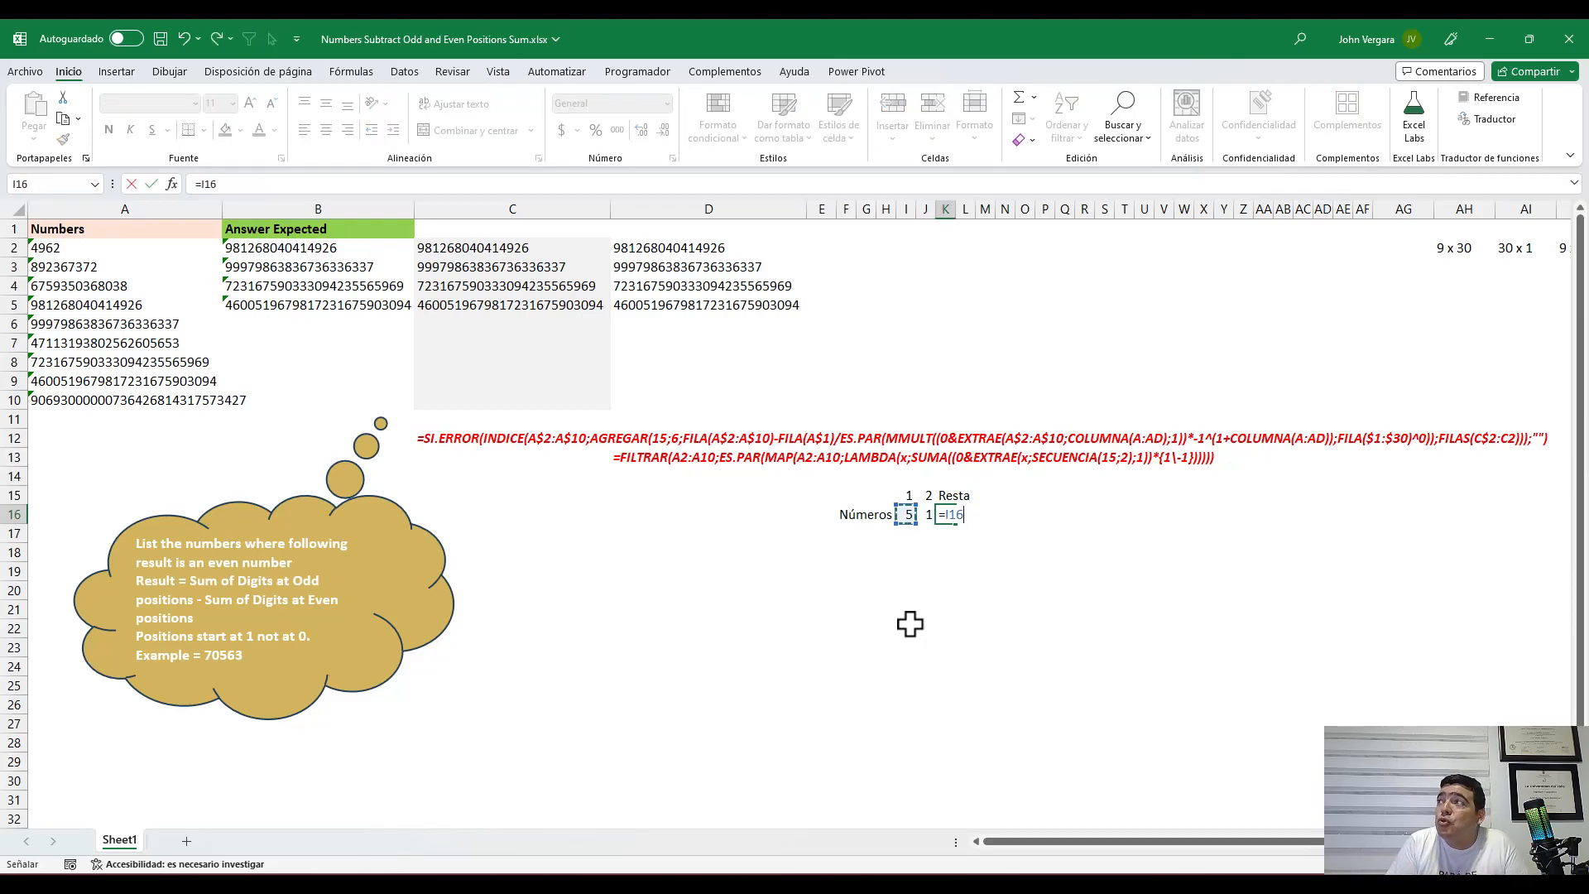
pyautogui.write('-')
pyautogui.press('Left')
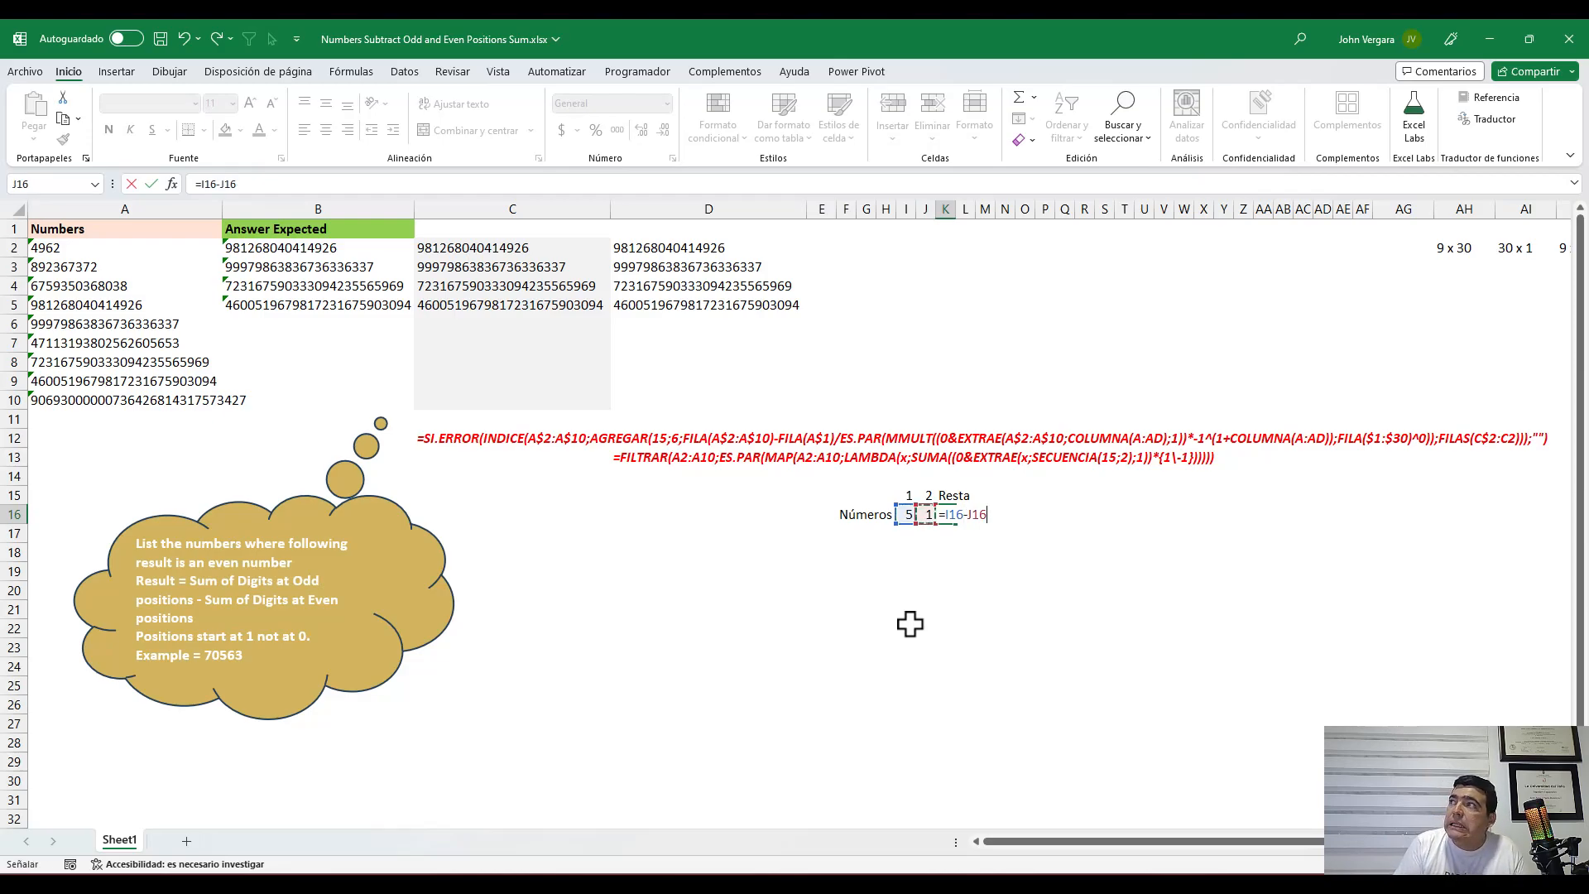
pyautogui.press('Return')
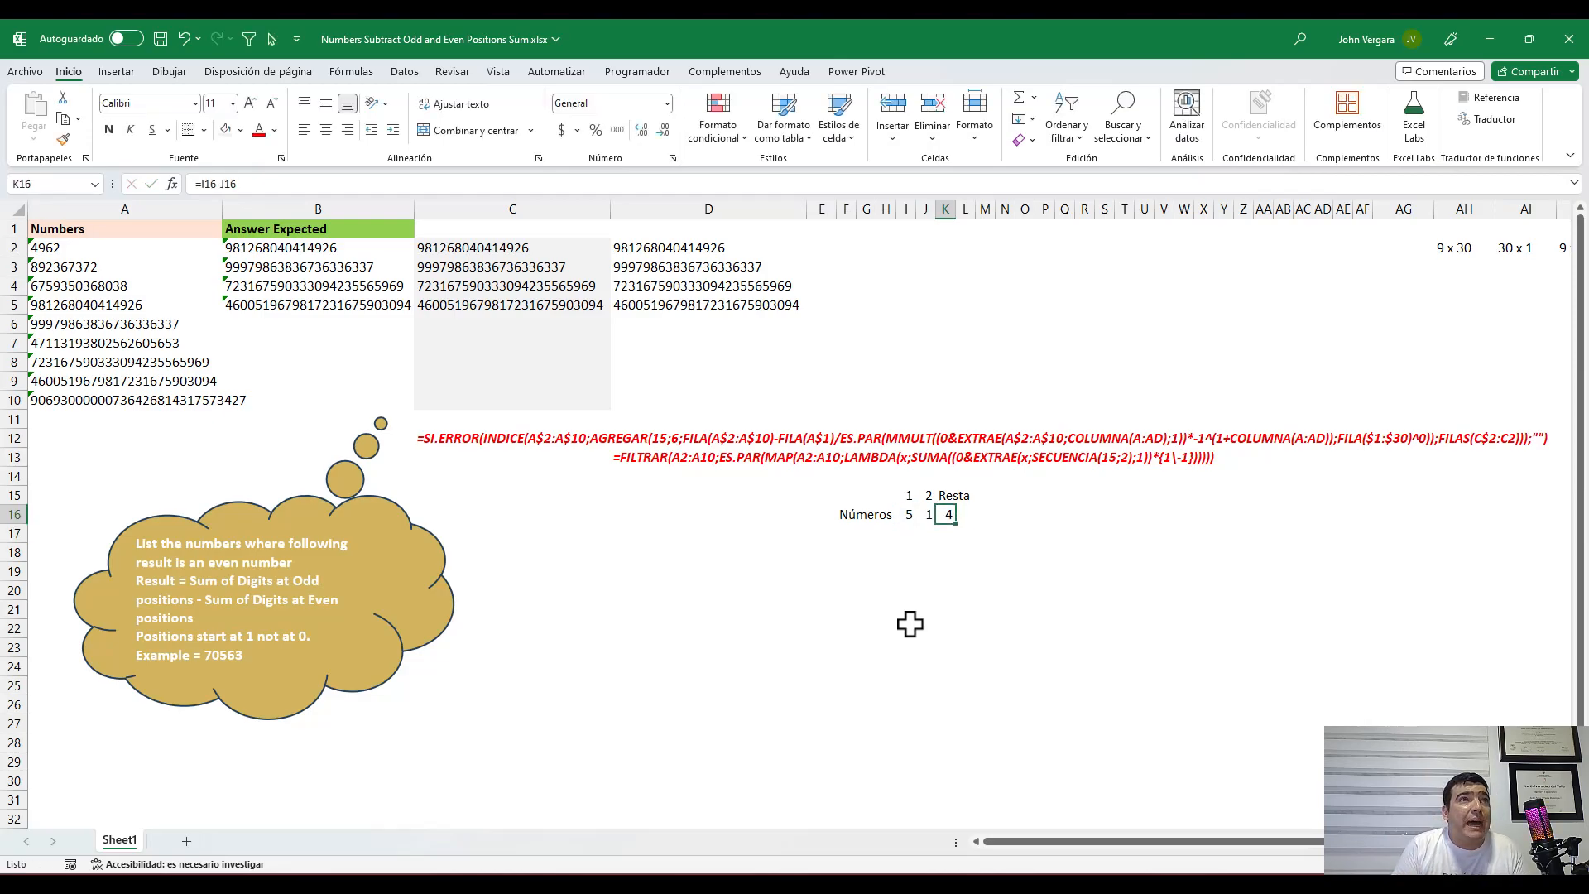
# Add the header Suma in L15
pyautogui.press('Up')
pyautogui.press('Right')
pyautogui.write('Suma')
pyautogui.press('Return')
pyautogui.press('Left')
pyautogui.press('Up')
pyautogui.press('Right')
pyautogui.press('Down')
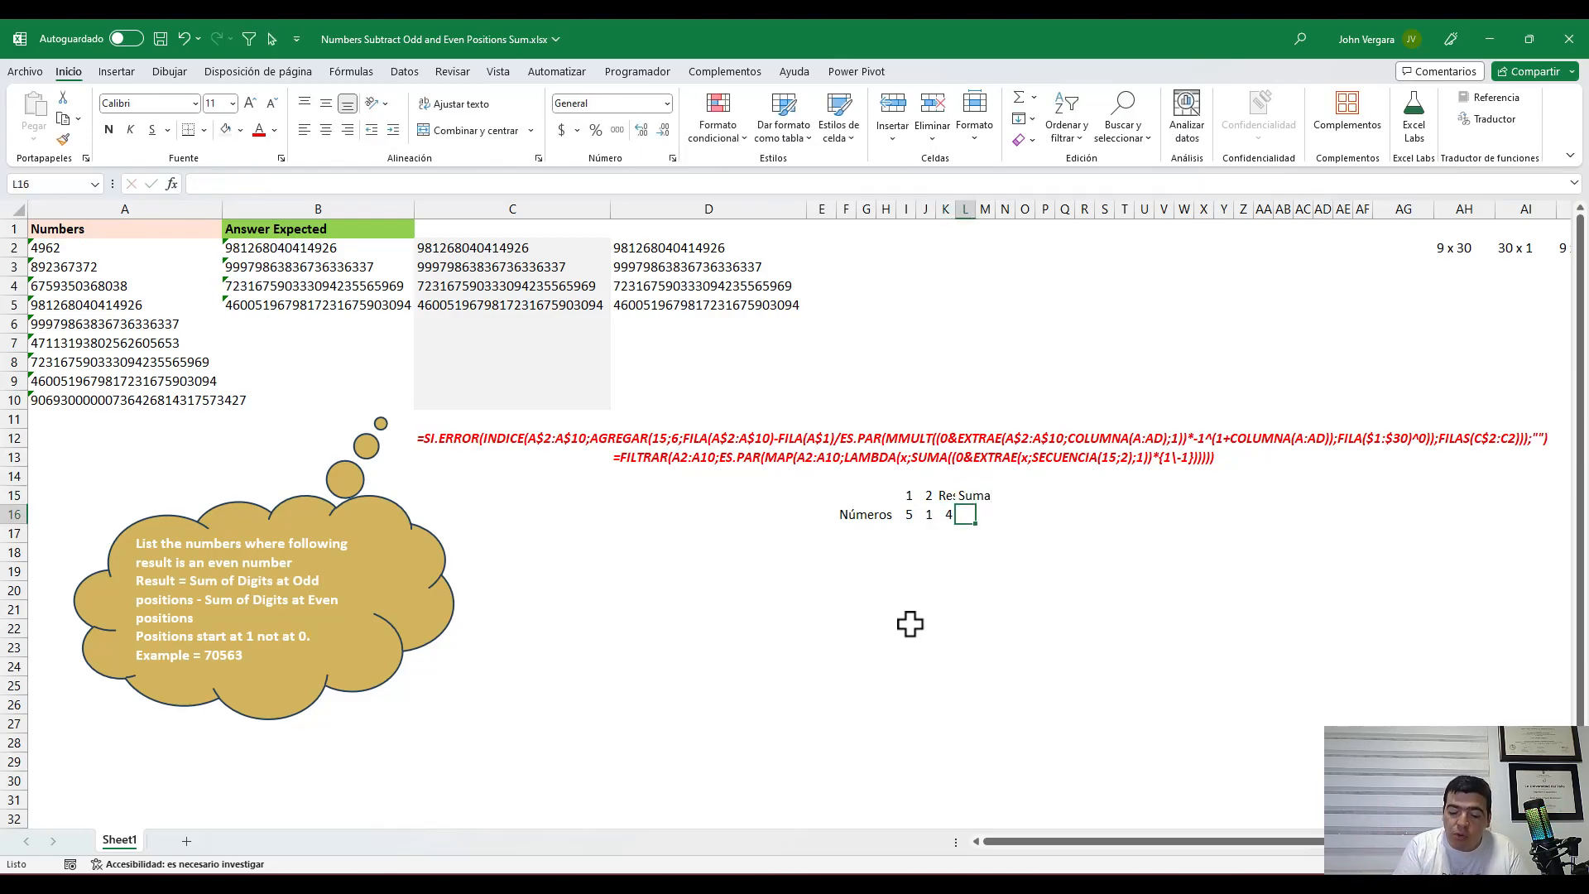
# Add the two digits of row 16 in L16 with =I16+J16
pyautogui.write('=')
pyautogui.press('Left')
pyautogui.press('Left')
pyautogui.press('Left')
pyautogui.write('+')
pyautogui.press('Left')
pyautogui.press('Left')
pyautogui.press('Return')
# Widen columns K and L so the Resta and Suma headers fit
pyautogui.press('Up')
pyautogui.press('Left')
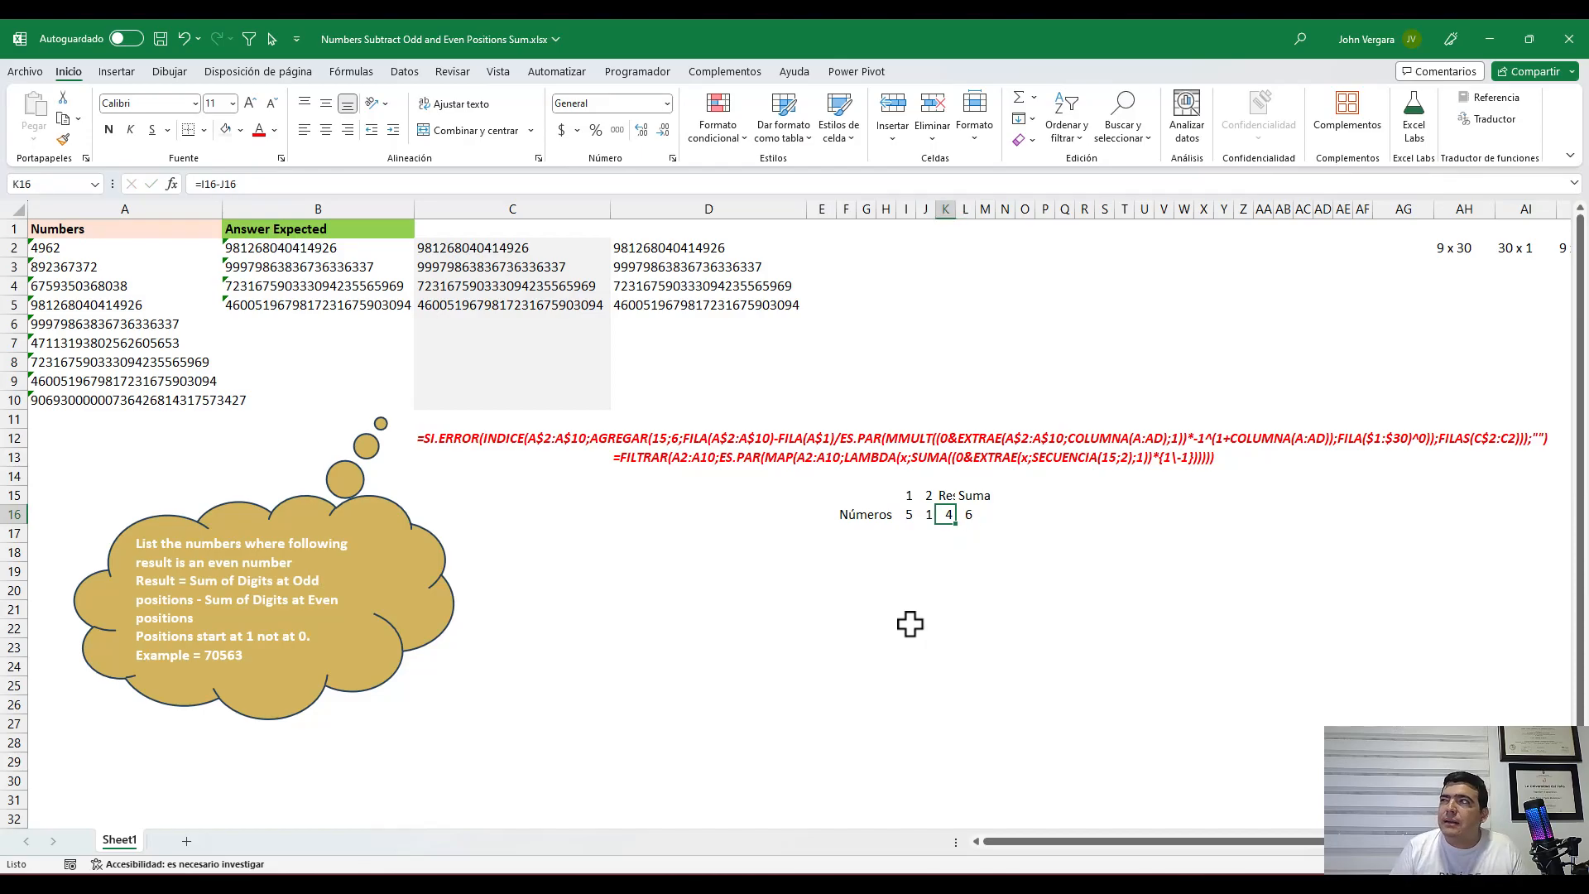
pyautogui.moveTo(945, 209); pyautogui.dragTo(990, 207)
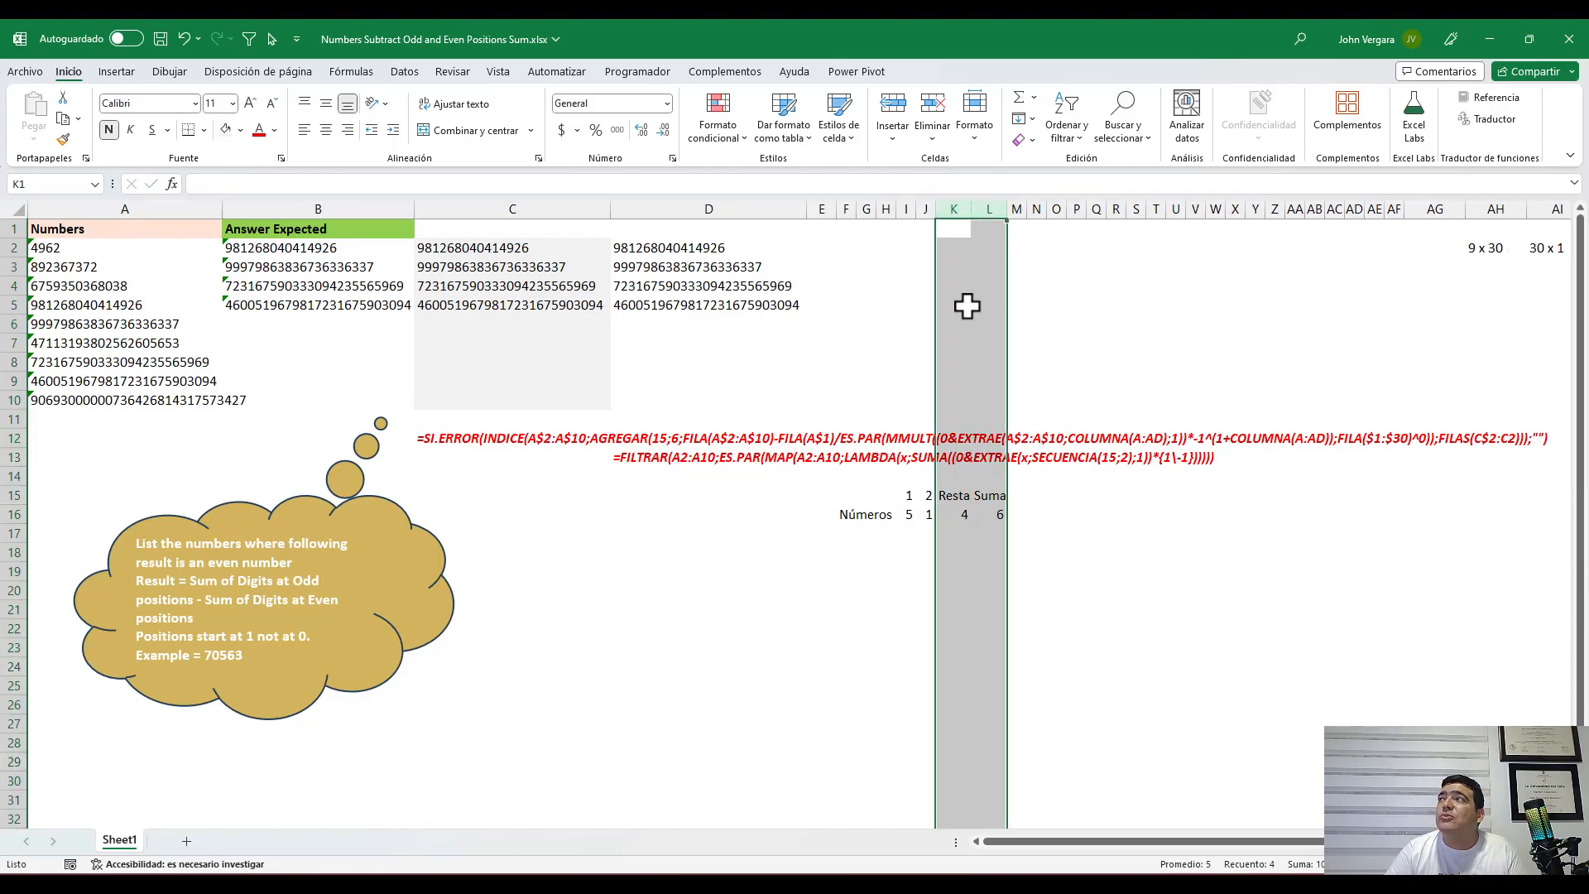
pyautogui.click(954, 514)
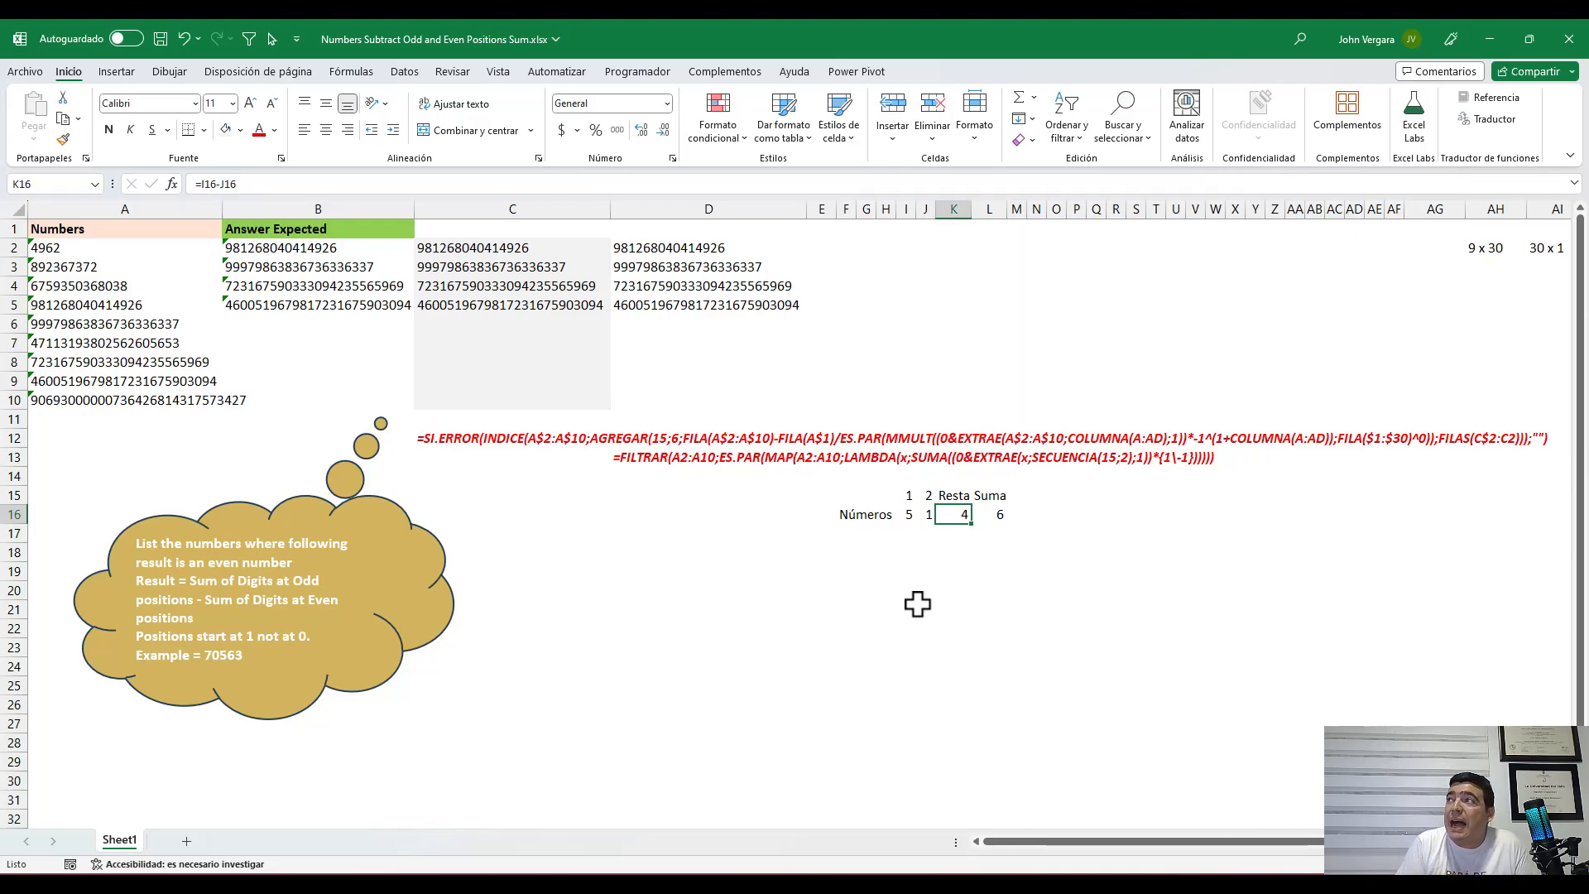
# Enter a second pair of sample digits, 4 and 2, in I17 and J17
pyautogui.press('Left')
pyautogui.press('Left')
pyautogui.press('Down')
pyautogui.press('Down')
pyautogui.press('Up')
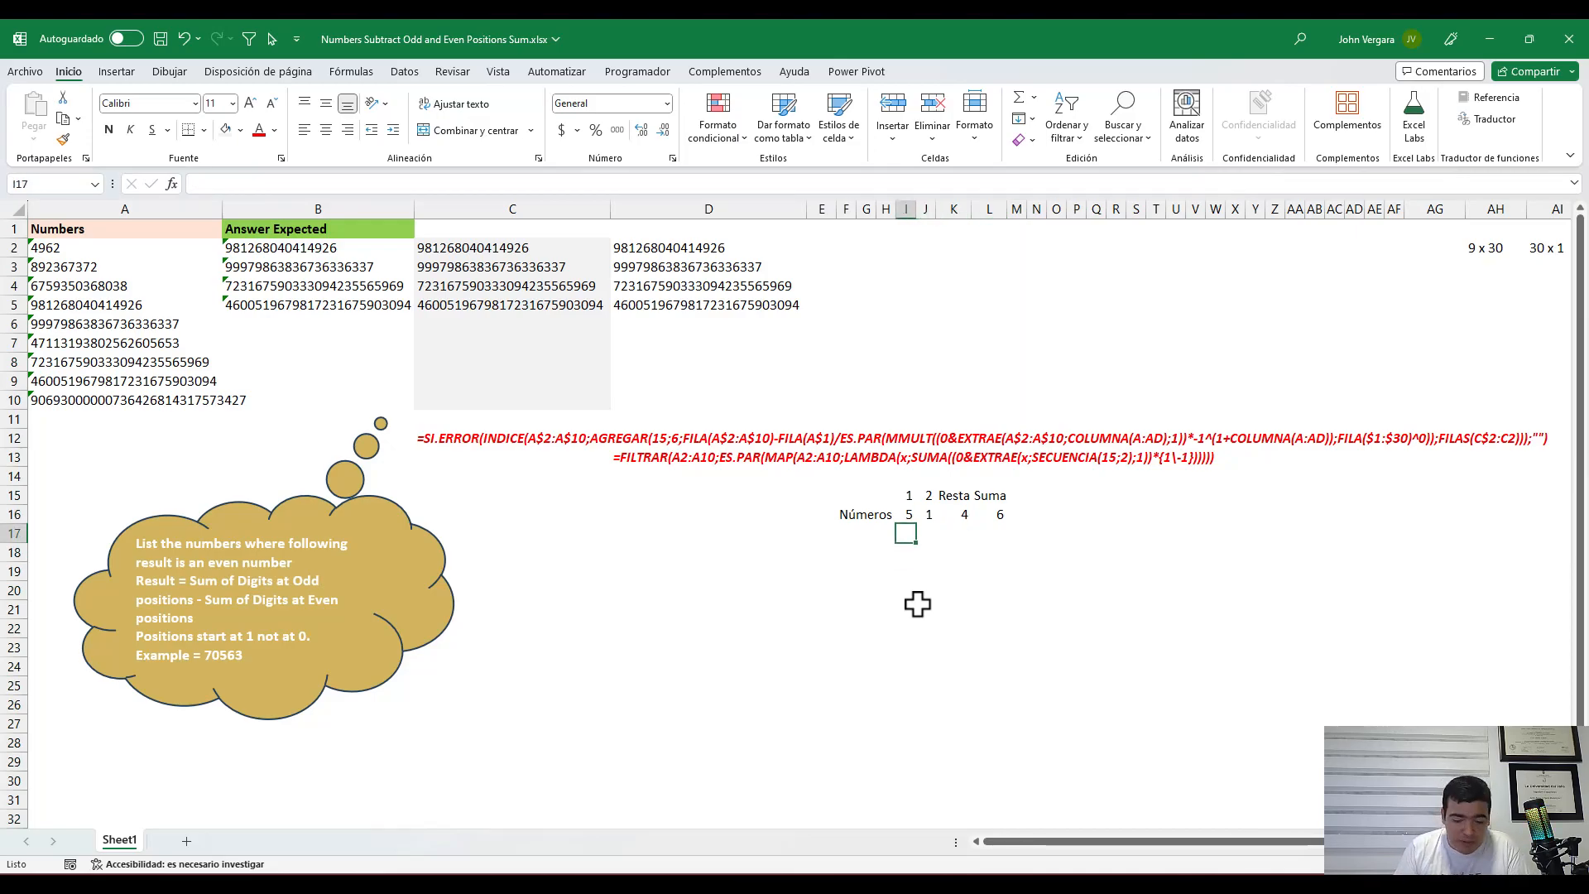
pyautogui.write('4')
pyautogui.press('Tab')
pyautogui.write('2')
pyautogui.press('Tab')
# Subtract the second pair of digits in K17 with =I17-J17
pyautogui.write('=')
pyautogui.press('Left')
pyautogui.press('Left')
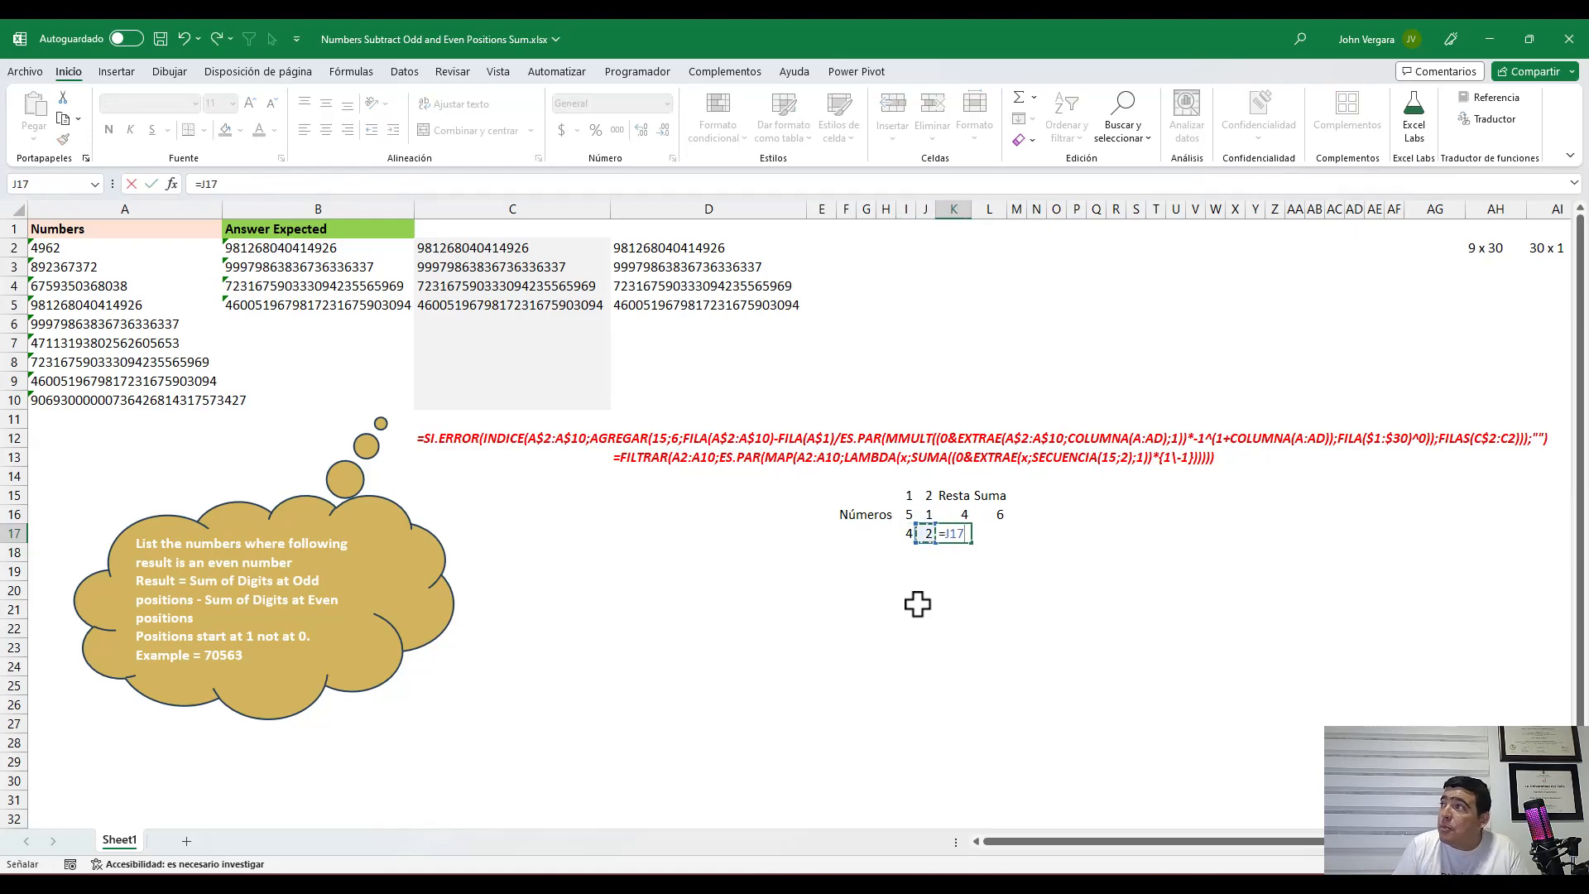
pyautogui.write('-')
pyautogui.press('Left')
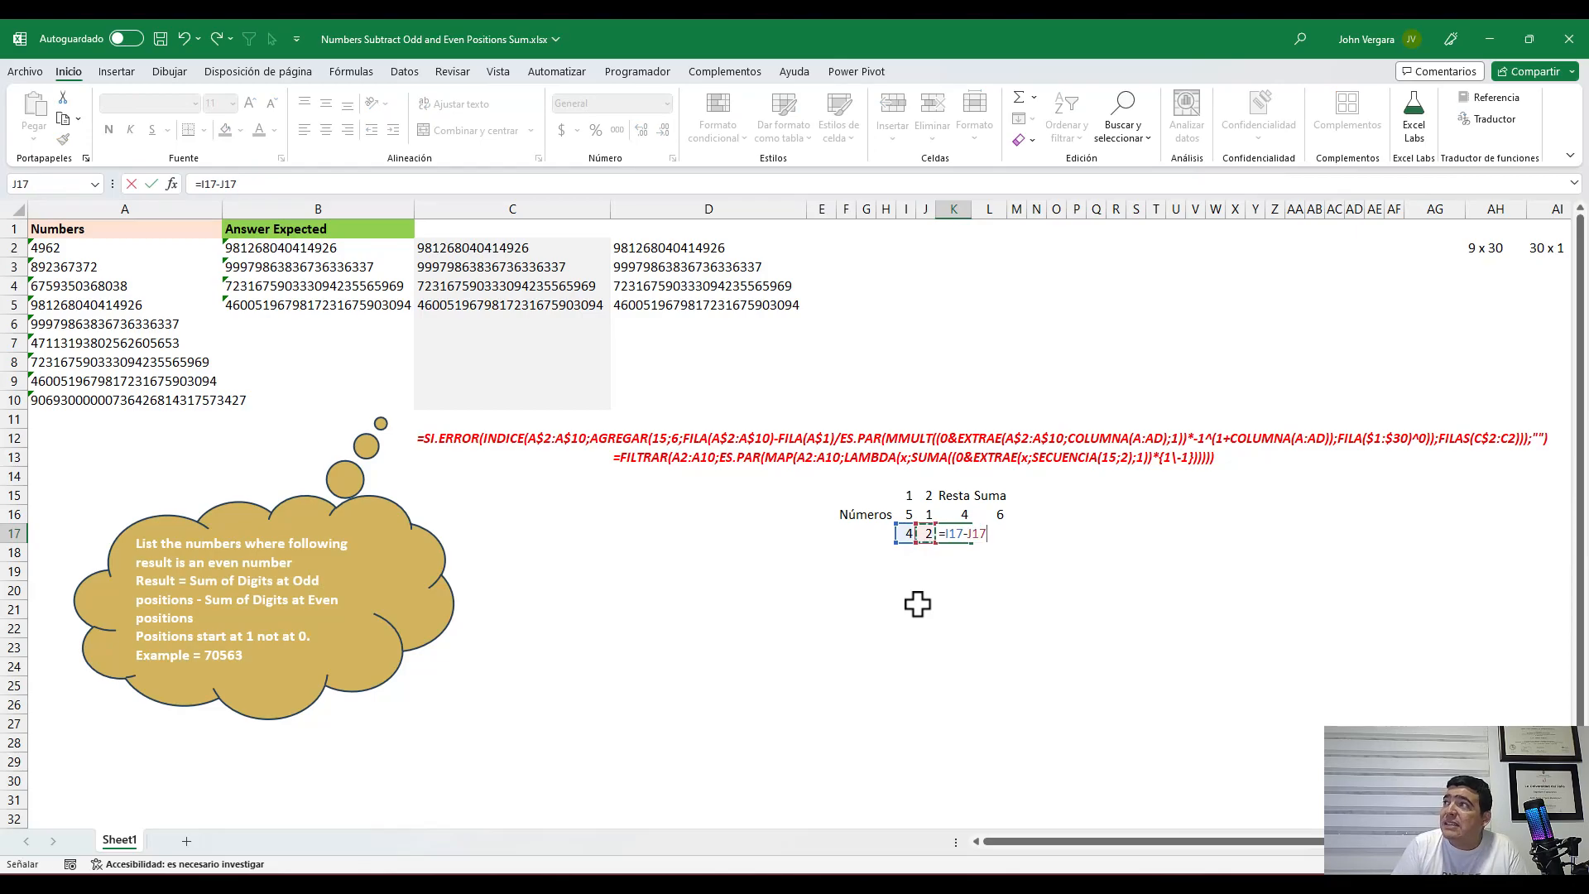
pyautogui.press('Return')
pyautogui.press('Up')
pyautogui.press('Right')
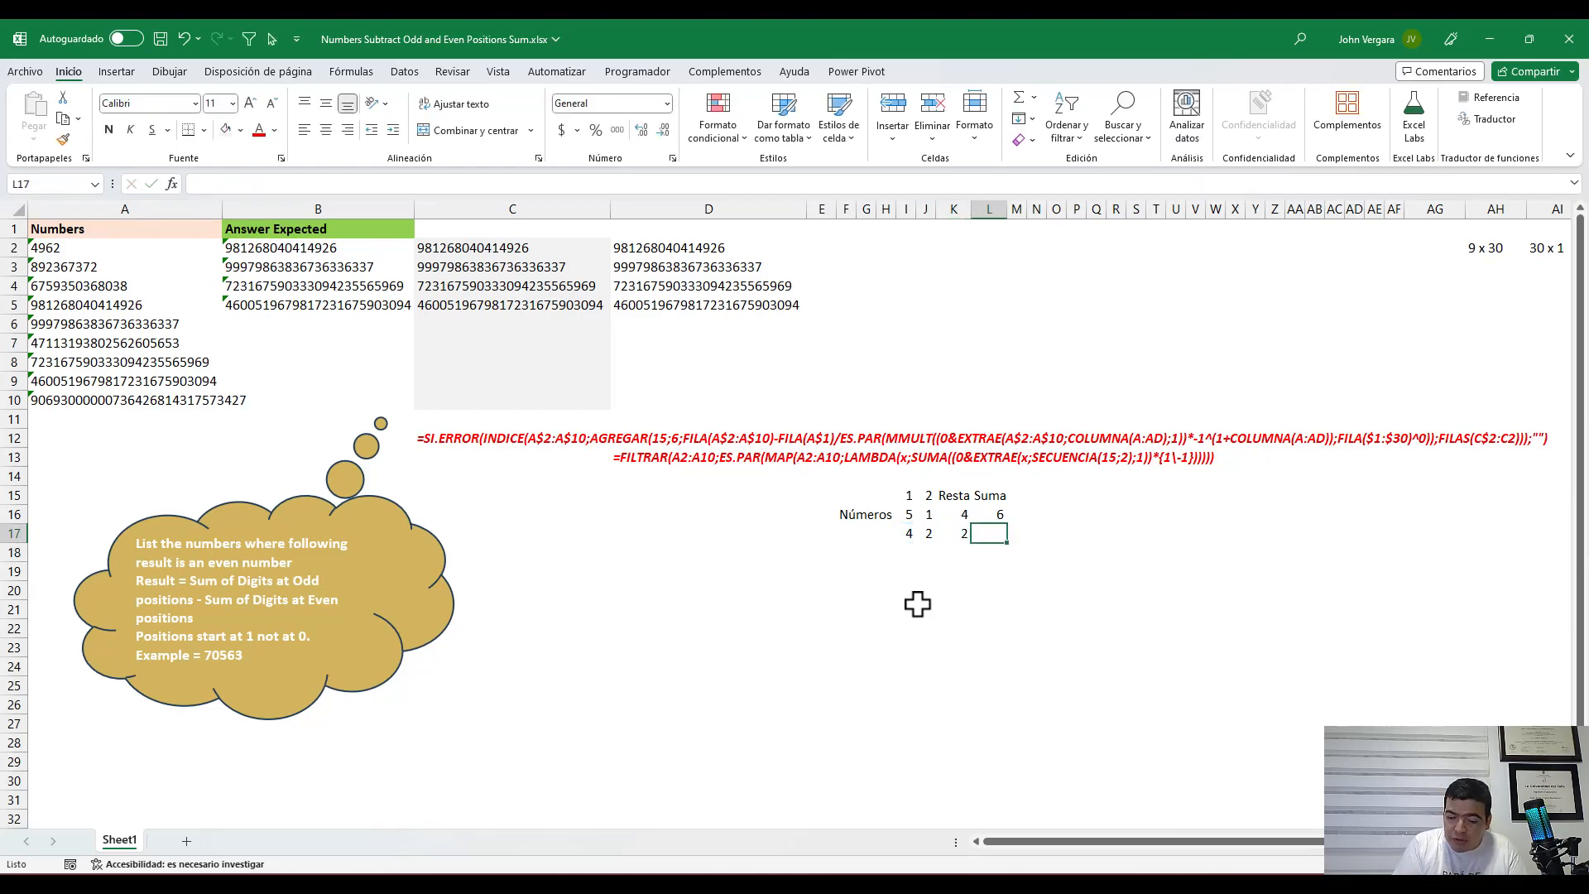
# Add the second pair of digits in L17 with =I17+J17
pyautogui.write('=')
pyautogui.press('Left')
pyautogui.press('Left')
pyautogui.press('Left')
pyautogui.write('+')
pyautogui.press('Left')
pyautogui.press('Return')
# Enter a third pair of sample digits, 5 and 2, in I18 and J18
pyautogui.press('Left')
pyautogui.press('Left')
pyautogui.press('Left')
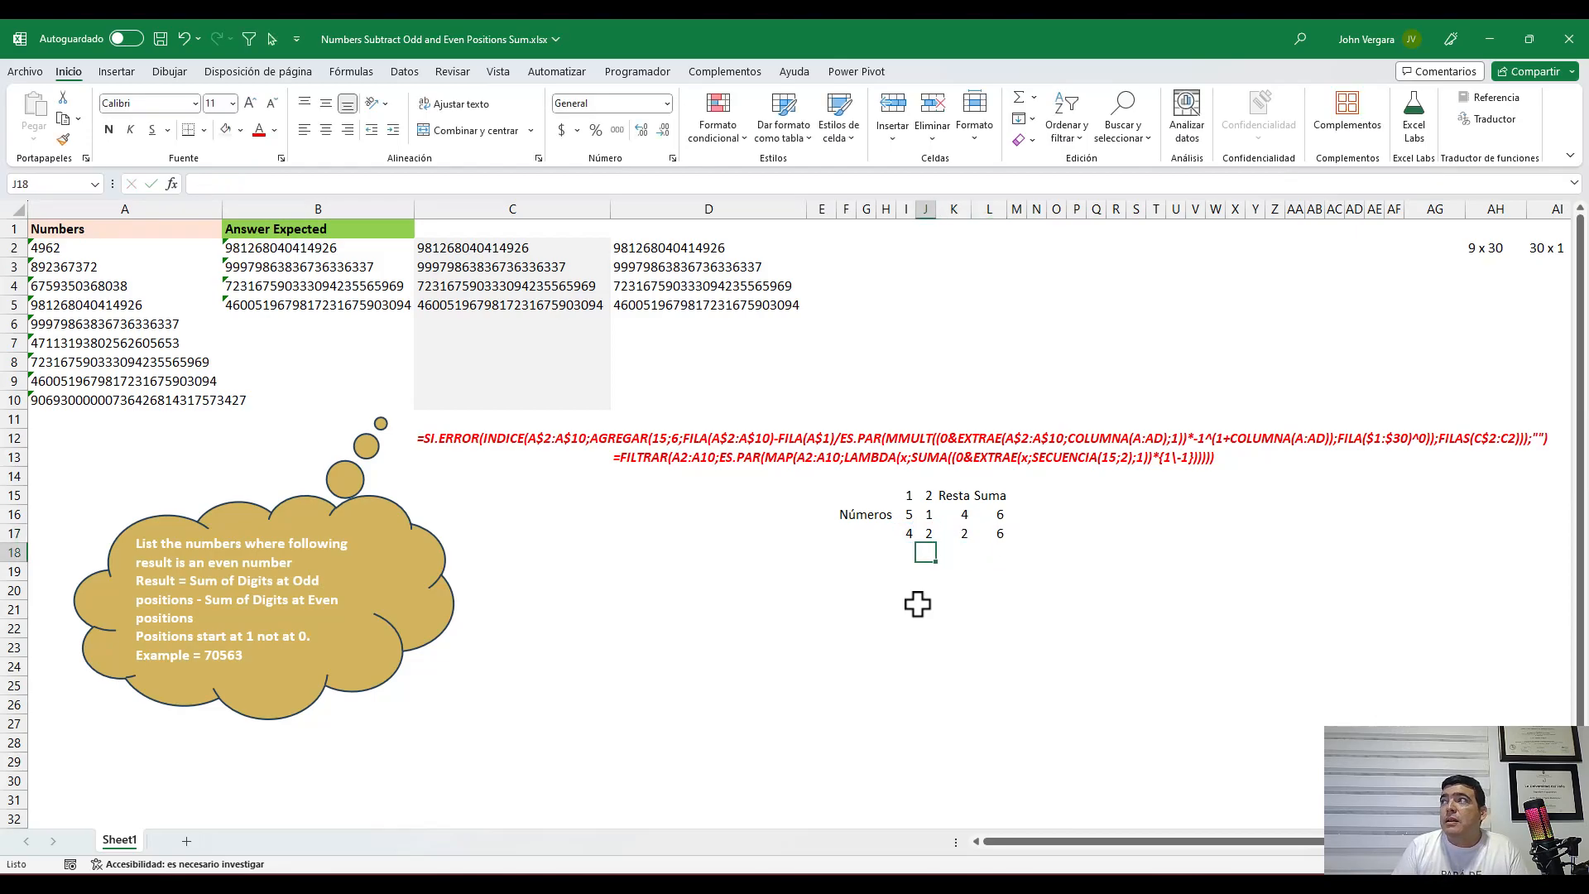
pyautogui.write('5')
pyautogui.press('Right')
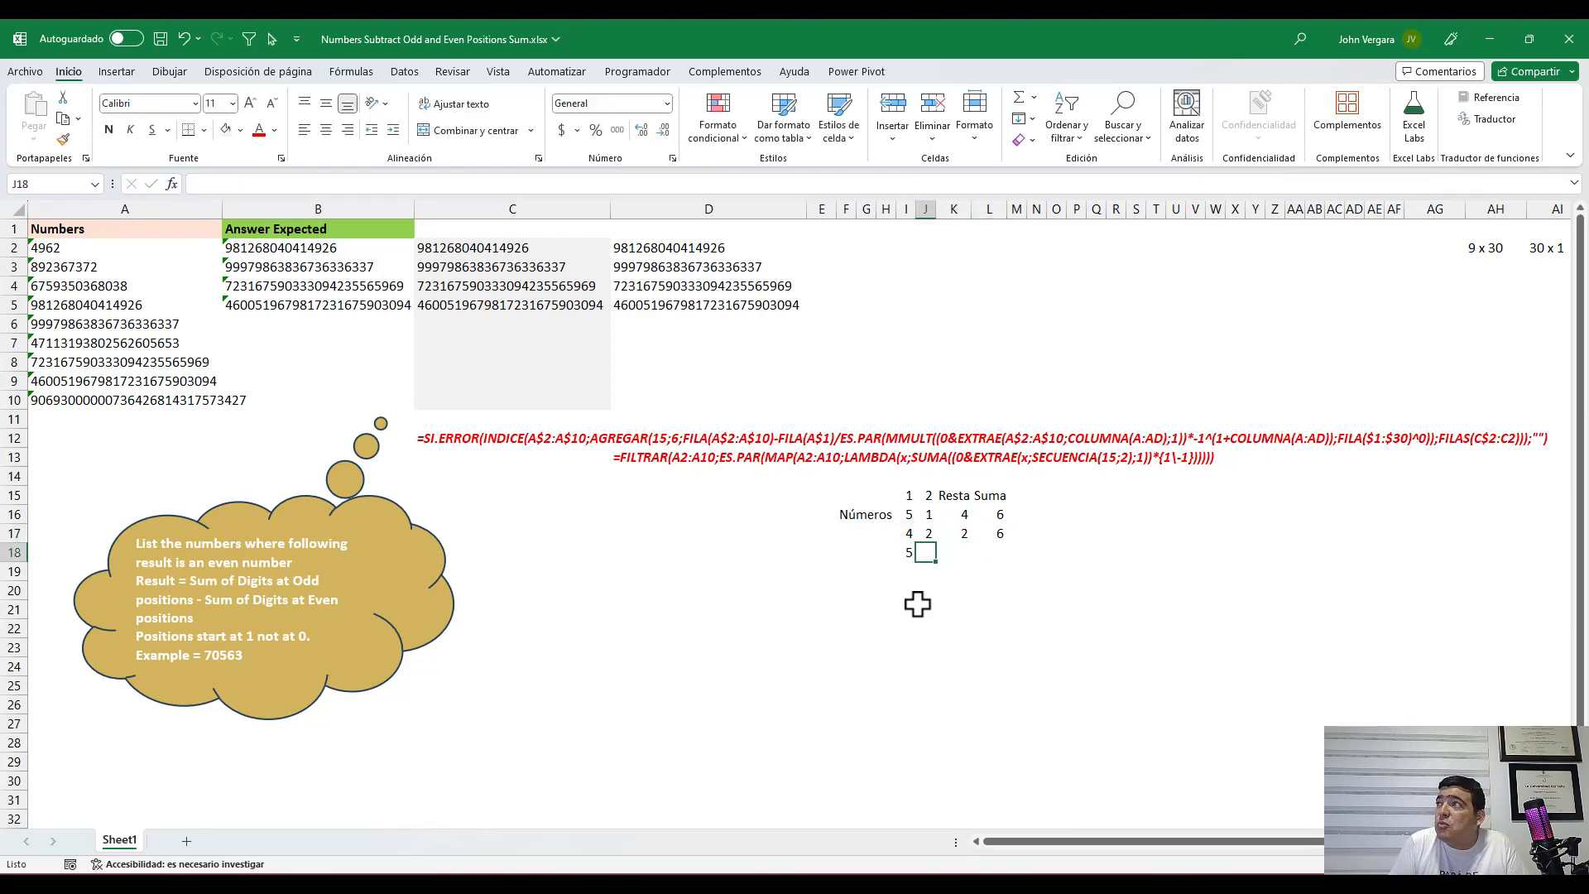
pyautogui.write('2')
pyautogui.press('Right')
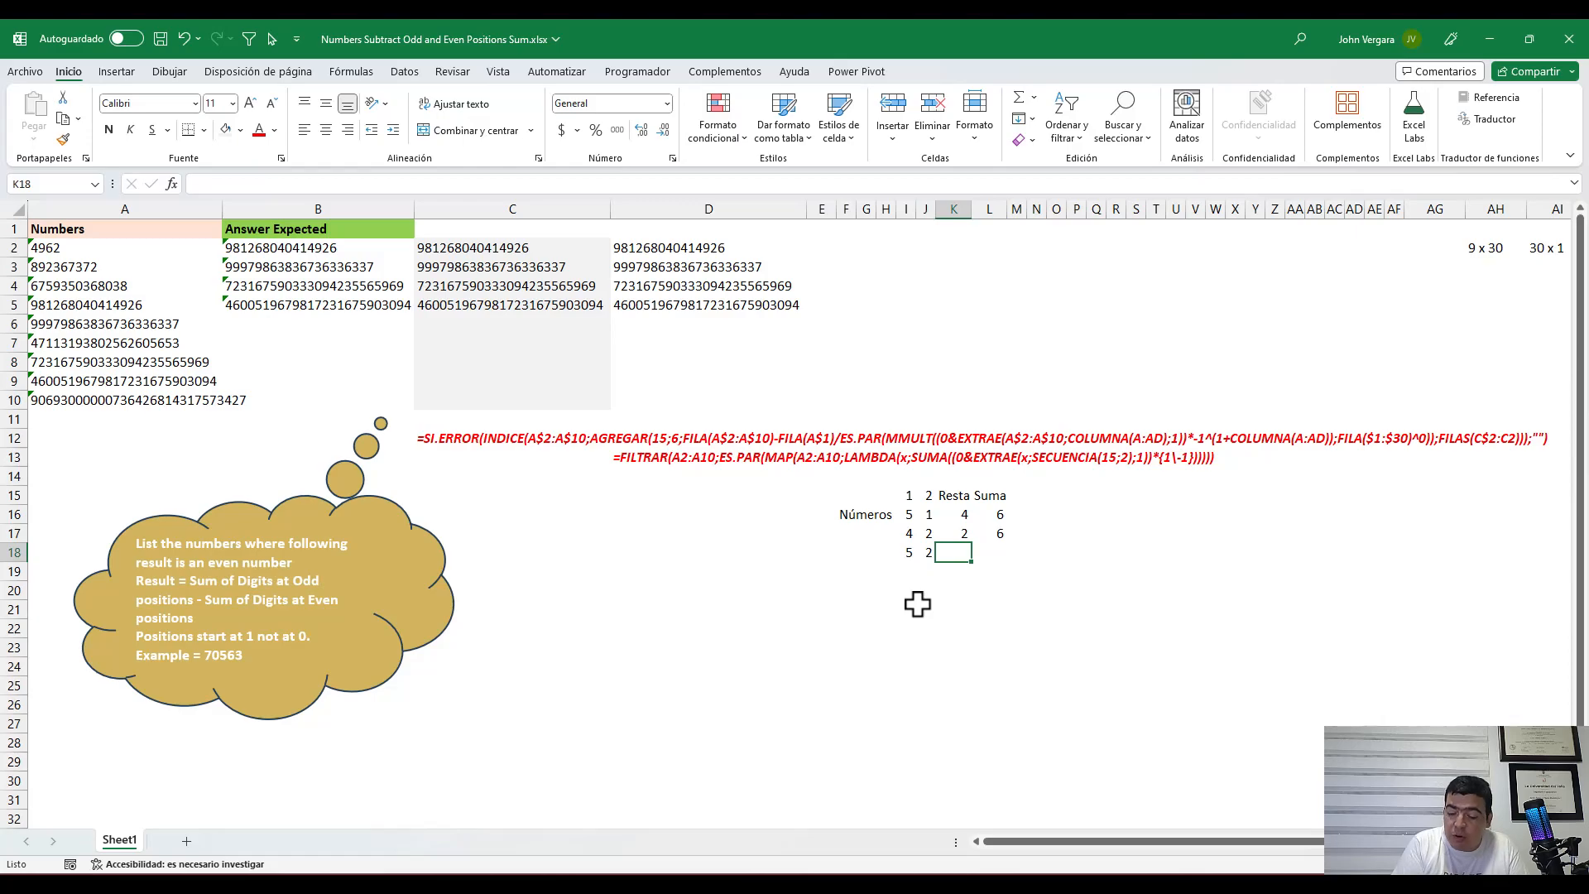
# Subtract the third pair of digits in K18 with =I18-J18
pyautogui.write('=')
pyautogui.press('Left')
pyautogui.press('Left')
pyautogui.write('-')
pyautogui.press('Left')
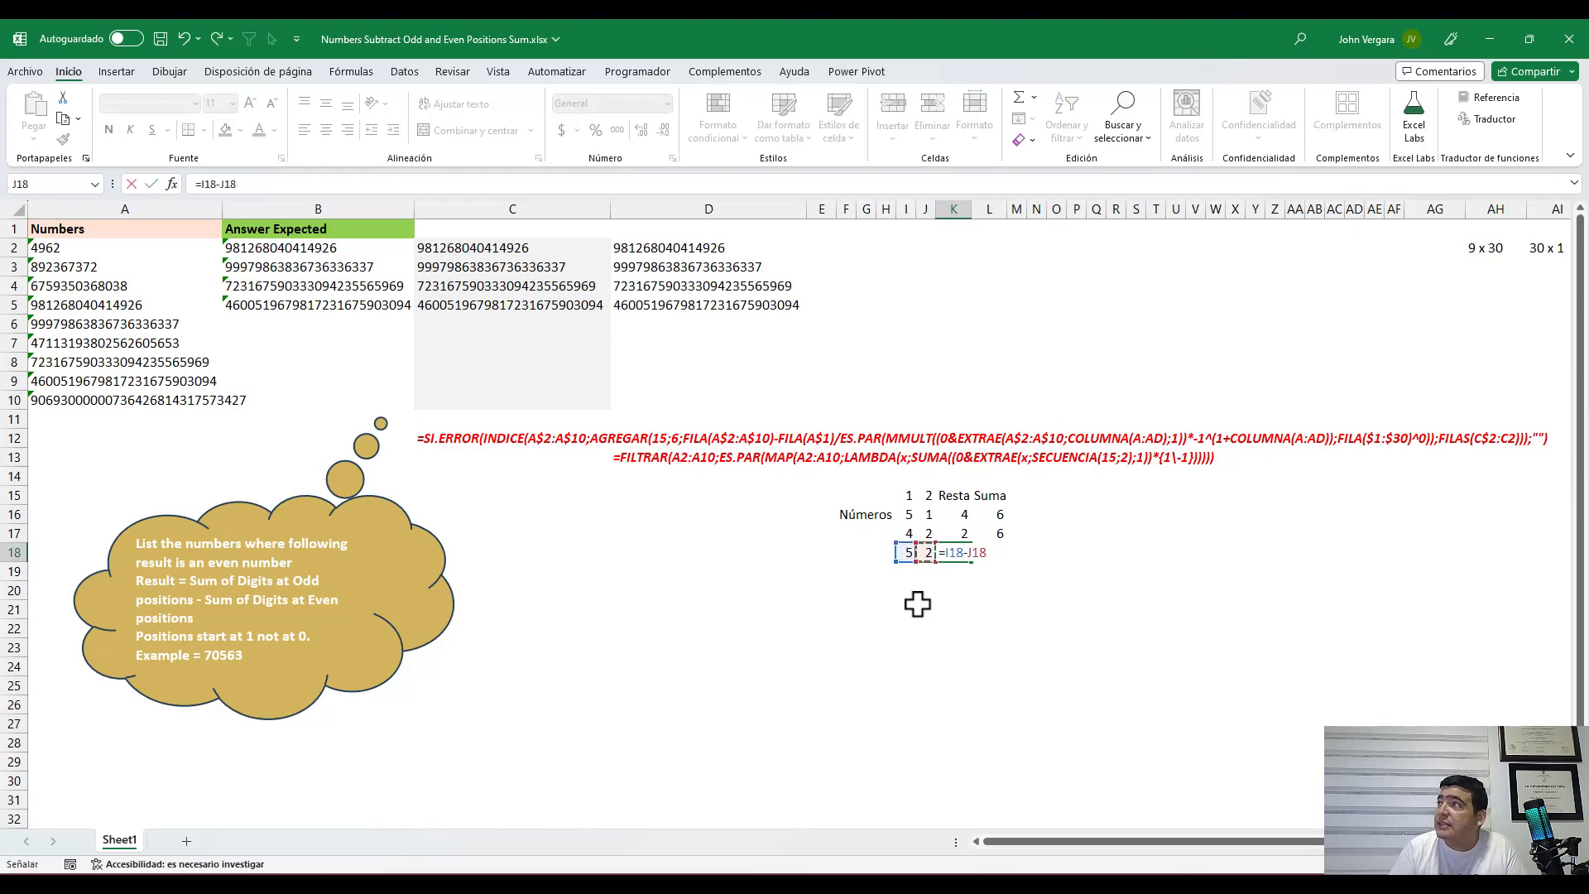
pyautogui.hotkey('ctrl', 'Return')
# Add the third pair of digits in L18 with =I18+J18
pyautogui.press('Right')
pyautogui.write('=')
pyautogui.press('Left')
pyautogui.press('Left')
pyautogui.press('Left')
pyautogui.write('+')
pyautogui.press('Left')
pyautogui.press('Left')
pyautogui.press('Return')
pyautogui.press('Up')
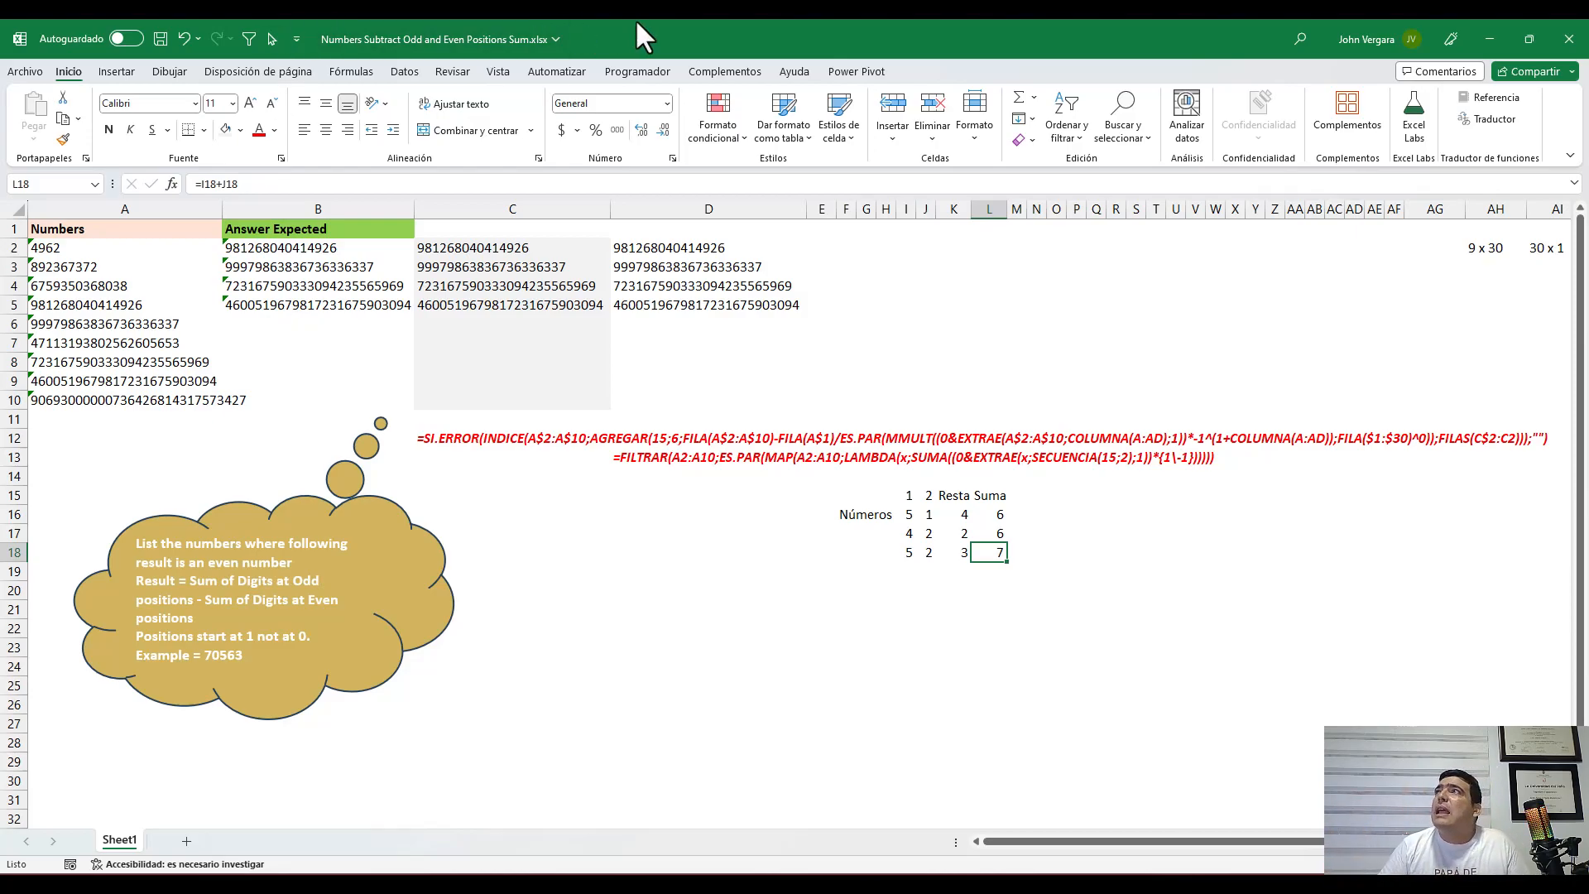
# Widen column E to make room for another formula in E2
pyautogui.moveTo(836, 209); pyautogui.dragTo(929, 212)
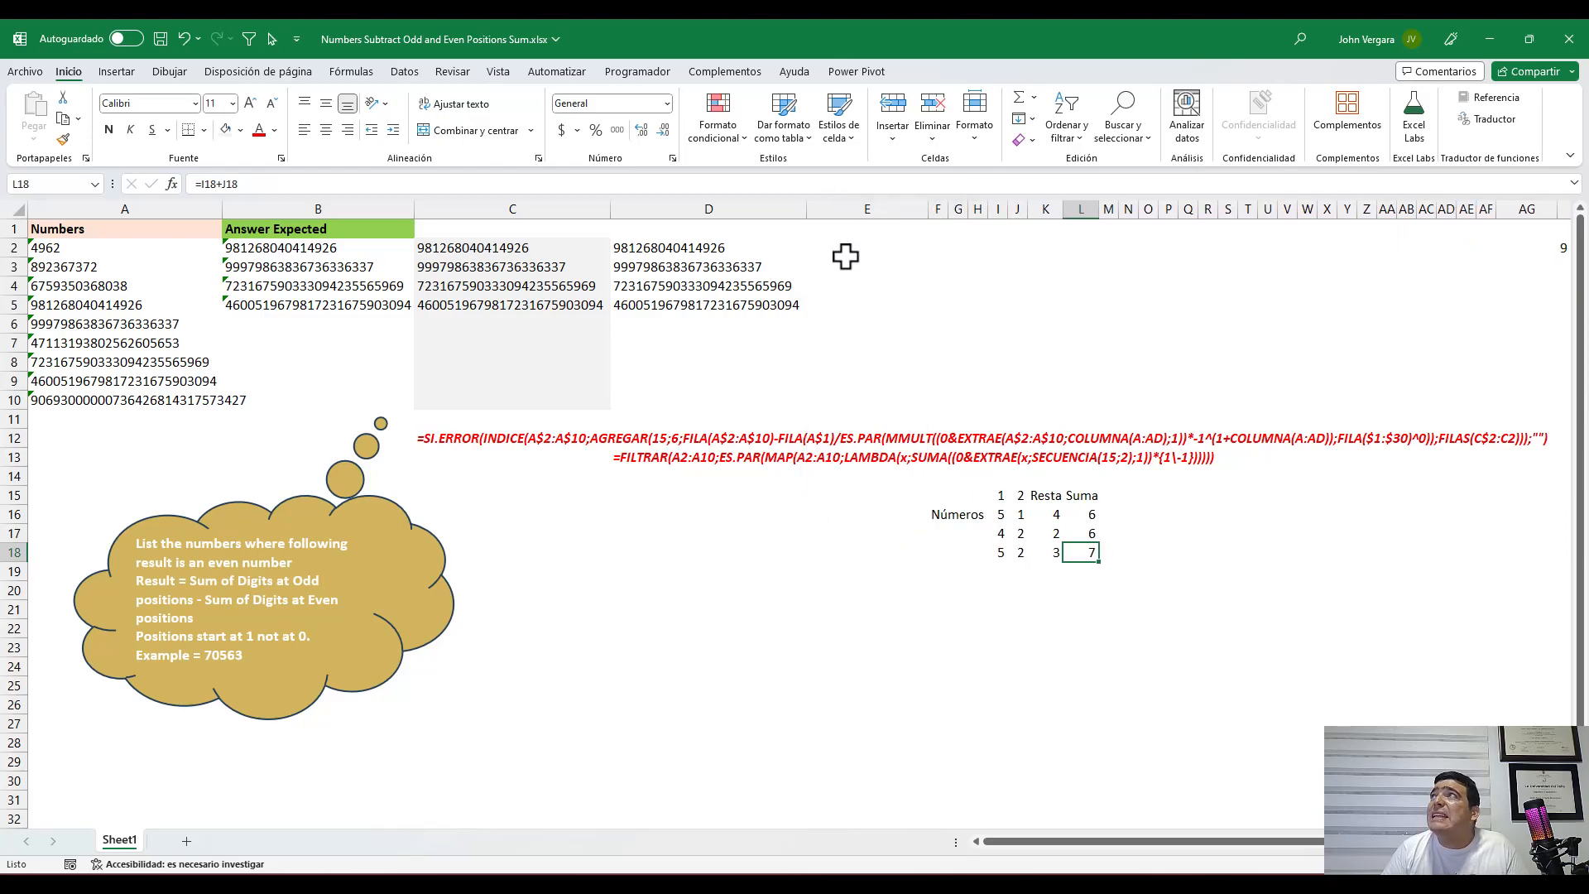
pyautogui.click(834, 252)
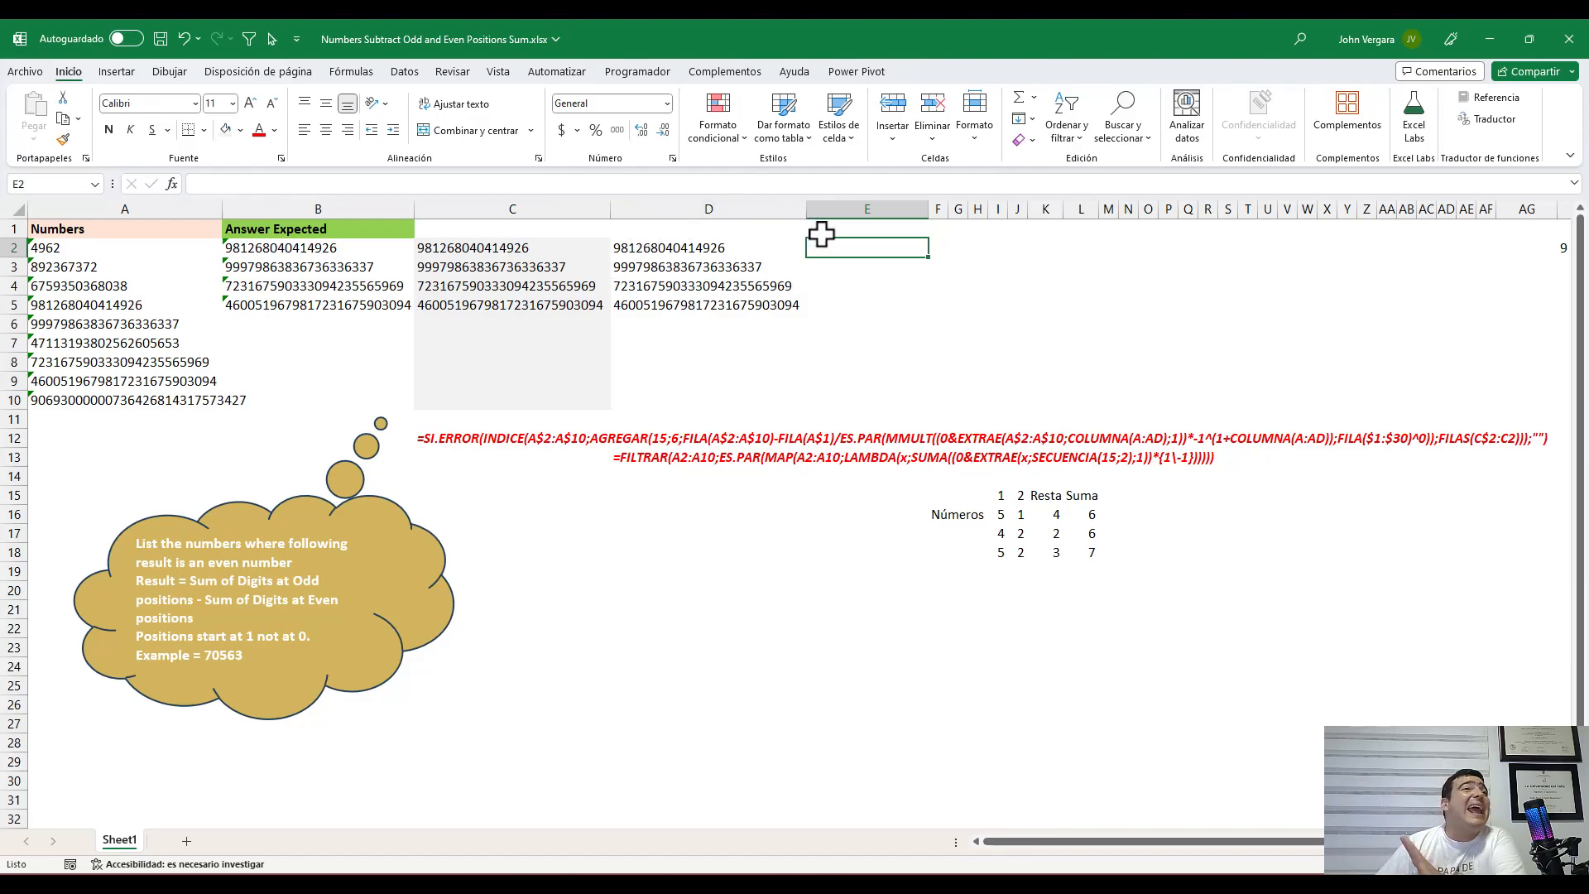
pyautogui.moveTo(928, 212); pyautogui.dragTo(989, 214)
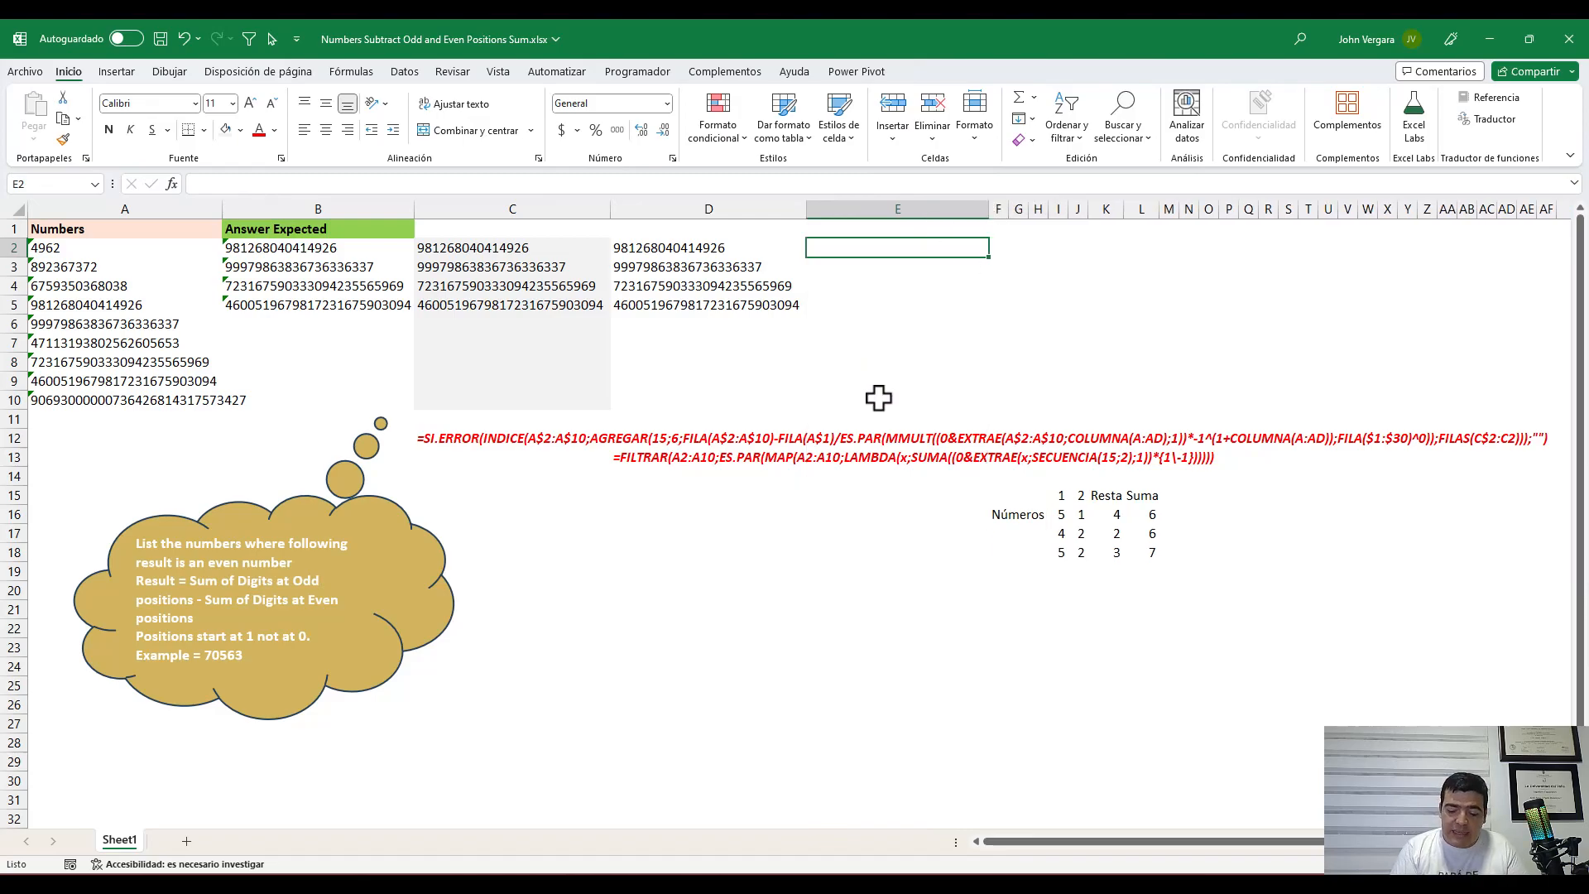
# Begin an EXTRAE formula in E2 with A2 as the text argument
pyautogui.write('=EXTER')
pyautogui.press('BackSpace')
pyautogui.press('BackSpace')
pyautogui.write('RA')
pyautogui.press('Tab')
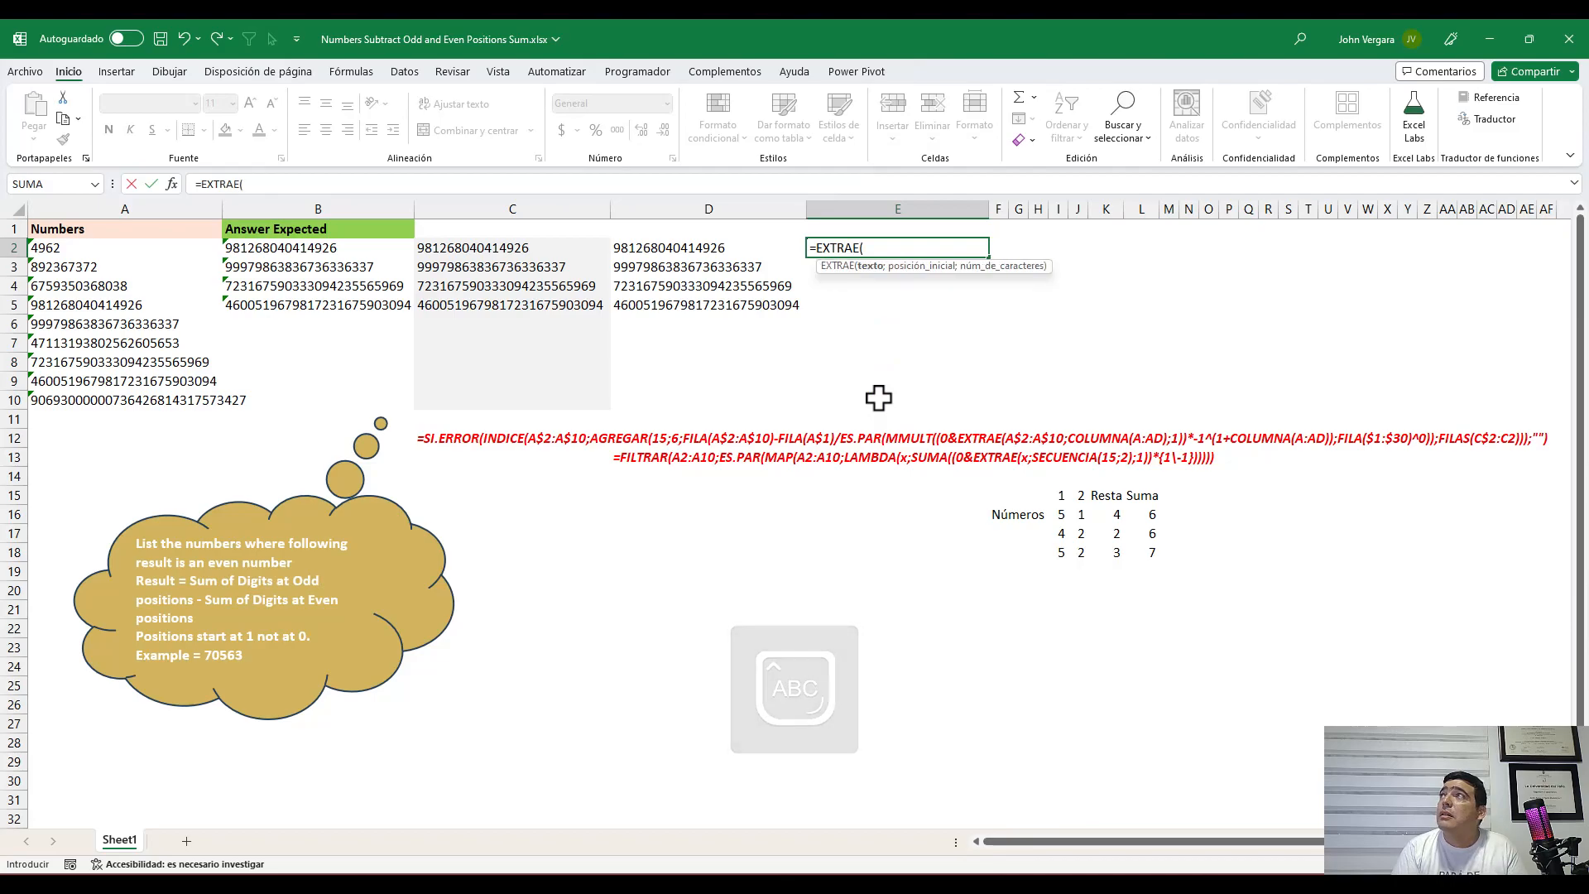
pyautogui.click(79, 251)
pyautogui.write(';')
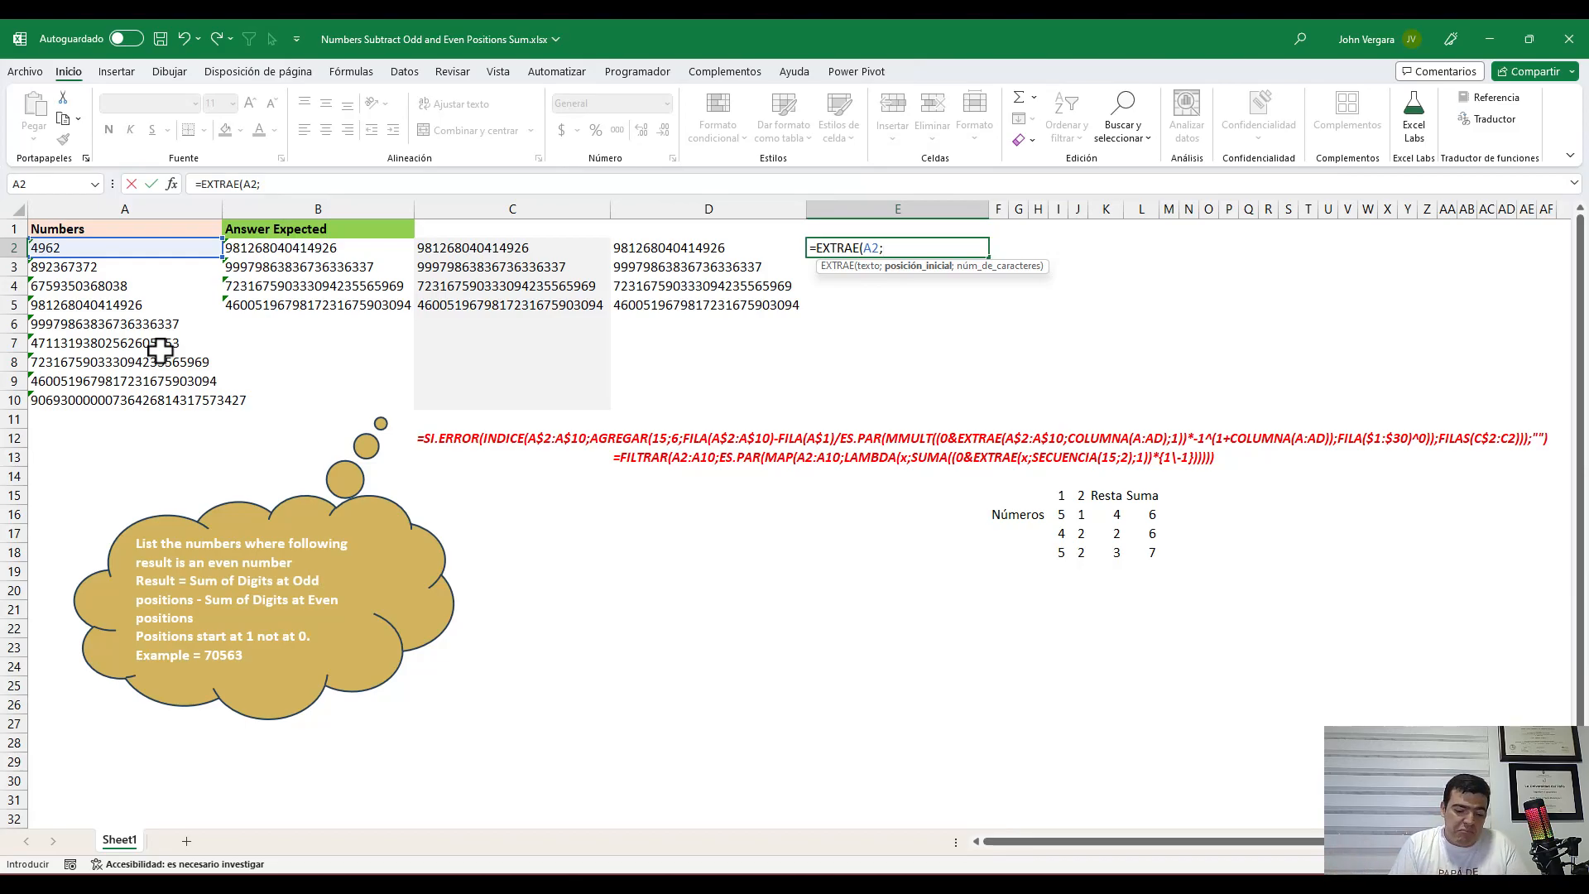
pyautogui.write('FIL')
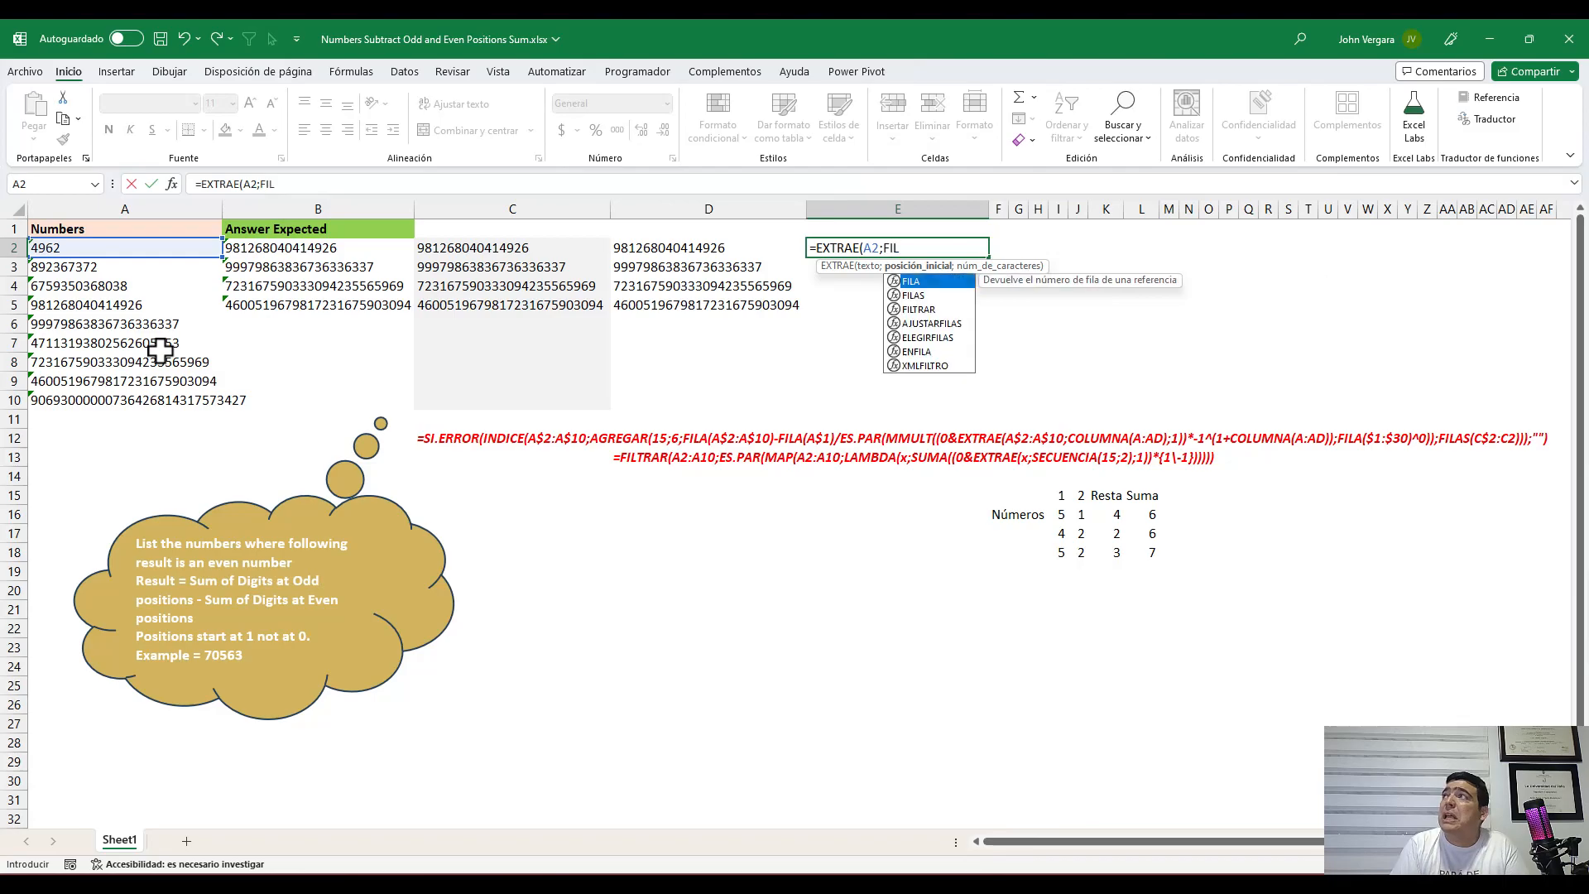
pyautogui.write('A(1:30)')
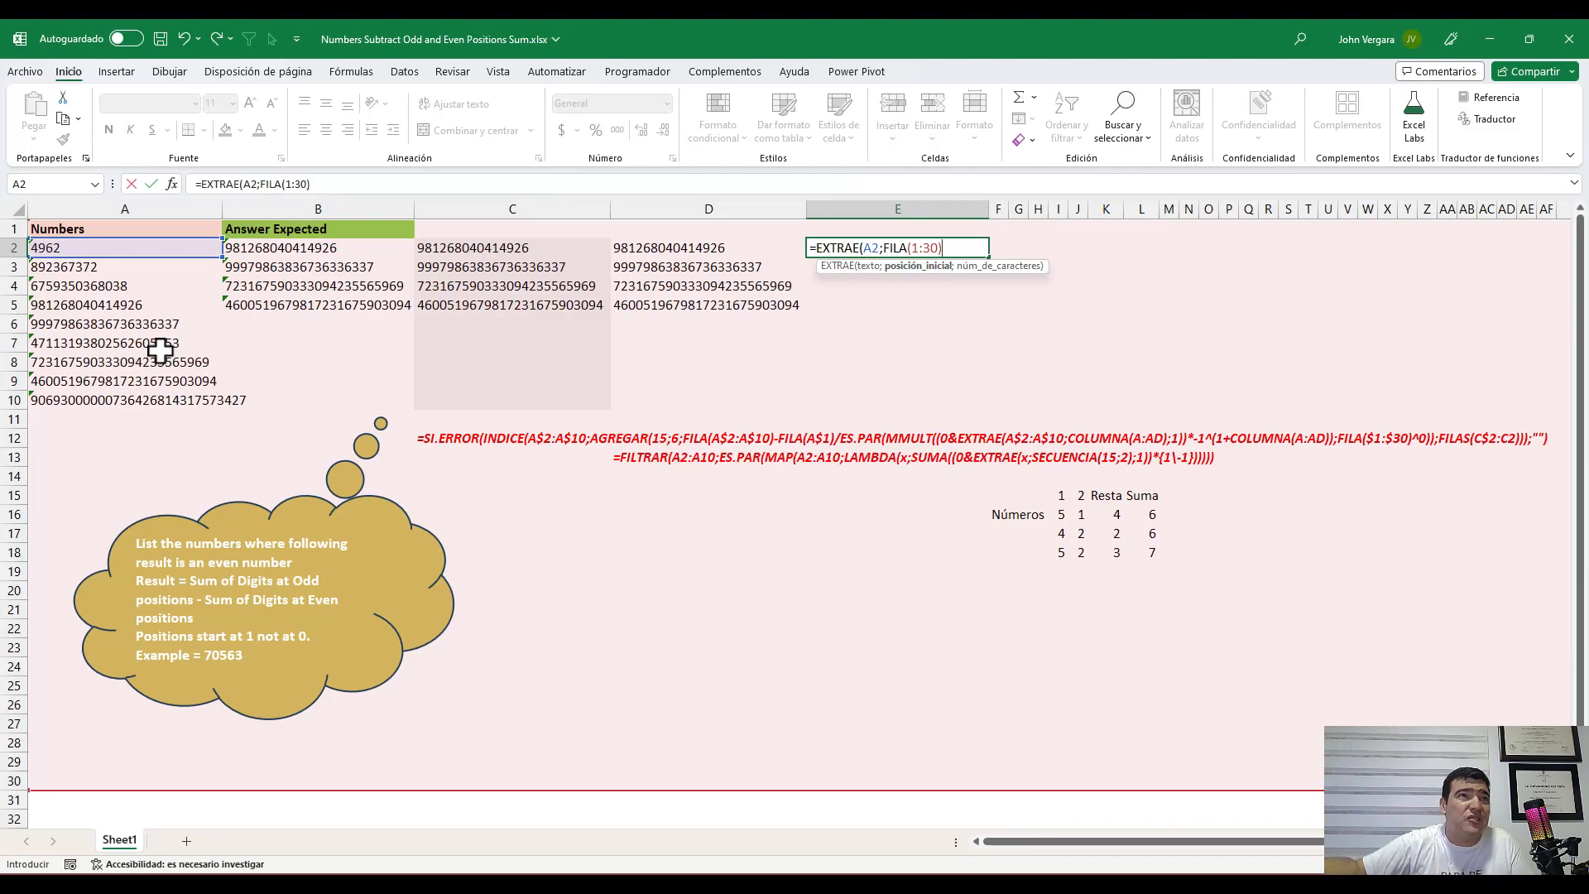
pyautogui.write(';1)')
pyautogui.press('BackSpace')
pyautogui.press('BackSpace')
pyautogui.press('BackSpace')
pyautogui.press('BackSpace')
pyautogui.press('BackSpace')
pyautogui.press('BackSpace')
pyautogui.press('BackSpace')
pyautogui.press('BackSpace')
pyautogui.press('BackSpace')
pyautogui.press('BackSpace')
pyautogui.press('BackSpace')
pyautogui.press('BackSpace')
pyautogui.press('BackSpace')
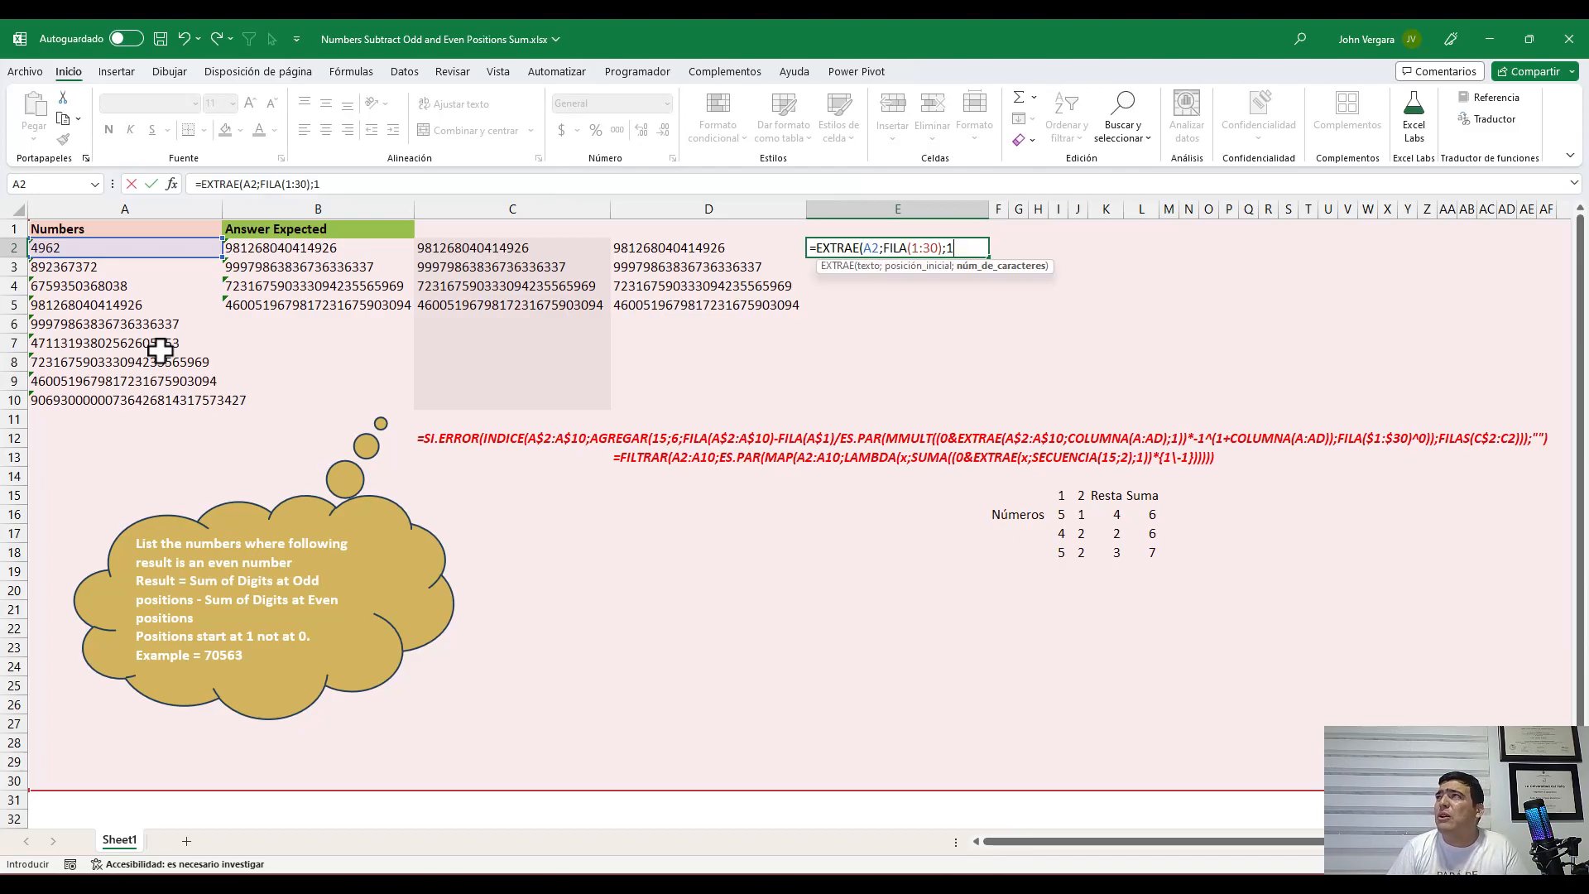
# Complete the E2 formula as =EXTRAE(A2;SECUENCIA(30);1) to split the number into single digits
pyautogui.write('SECUE')
pyautogui.press('Tab')
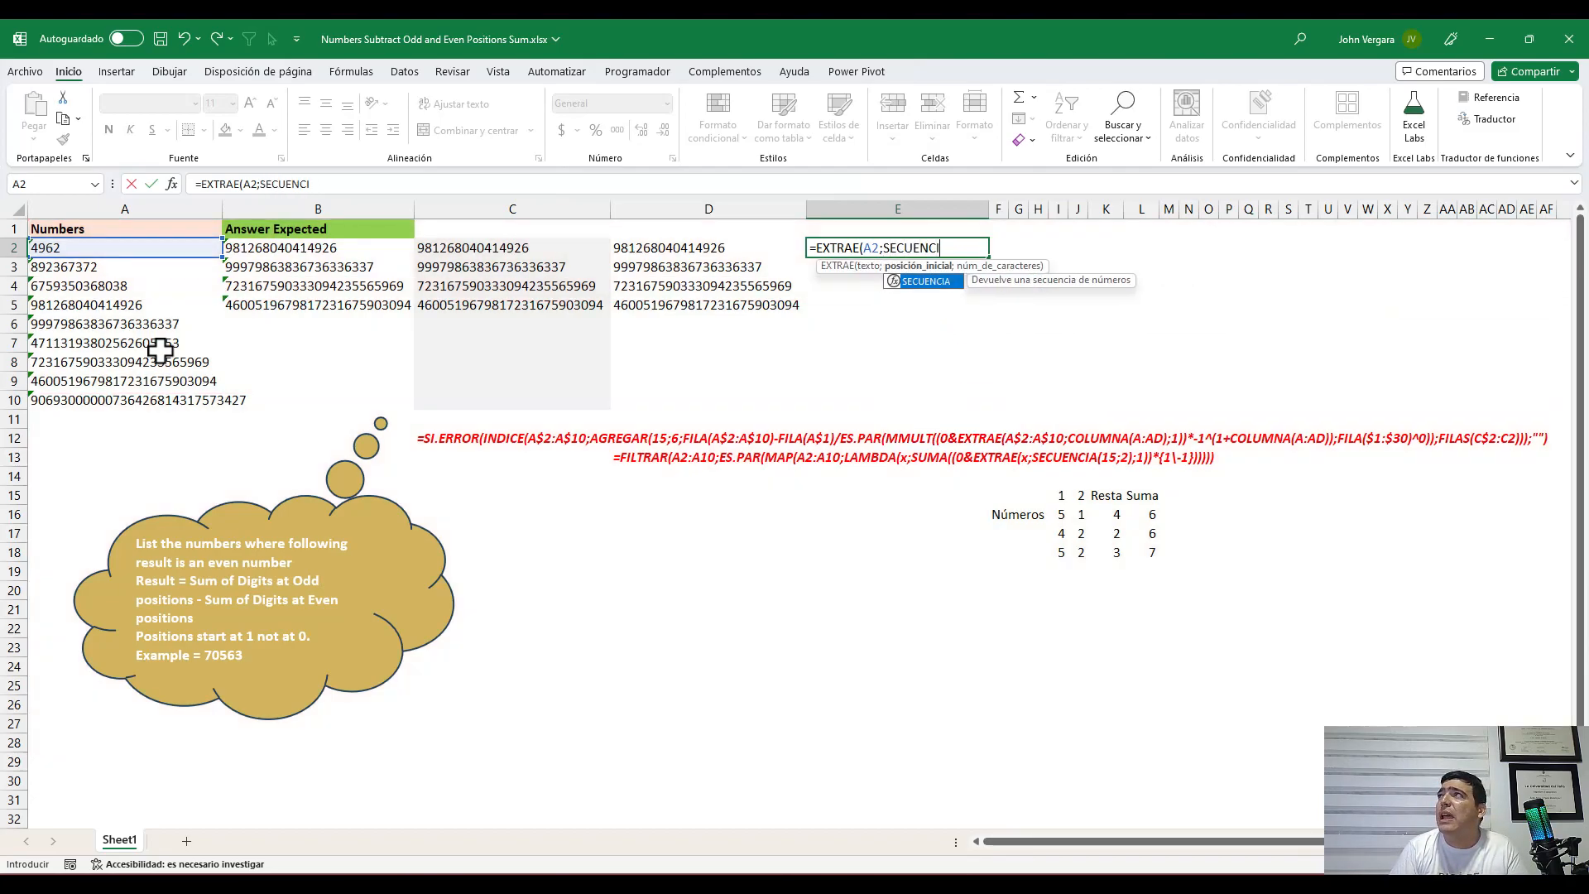
pyautogui.write('30')
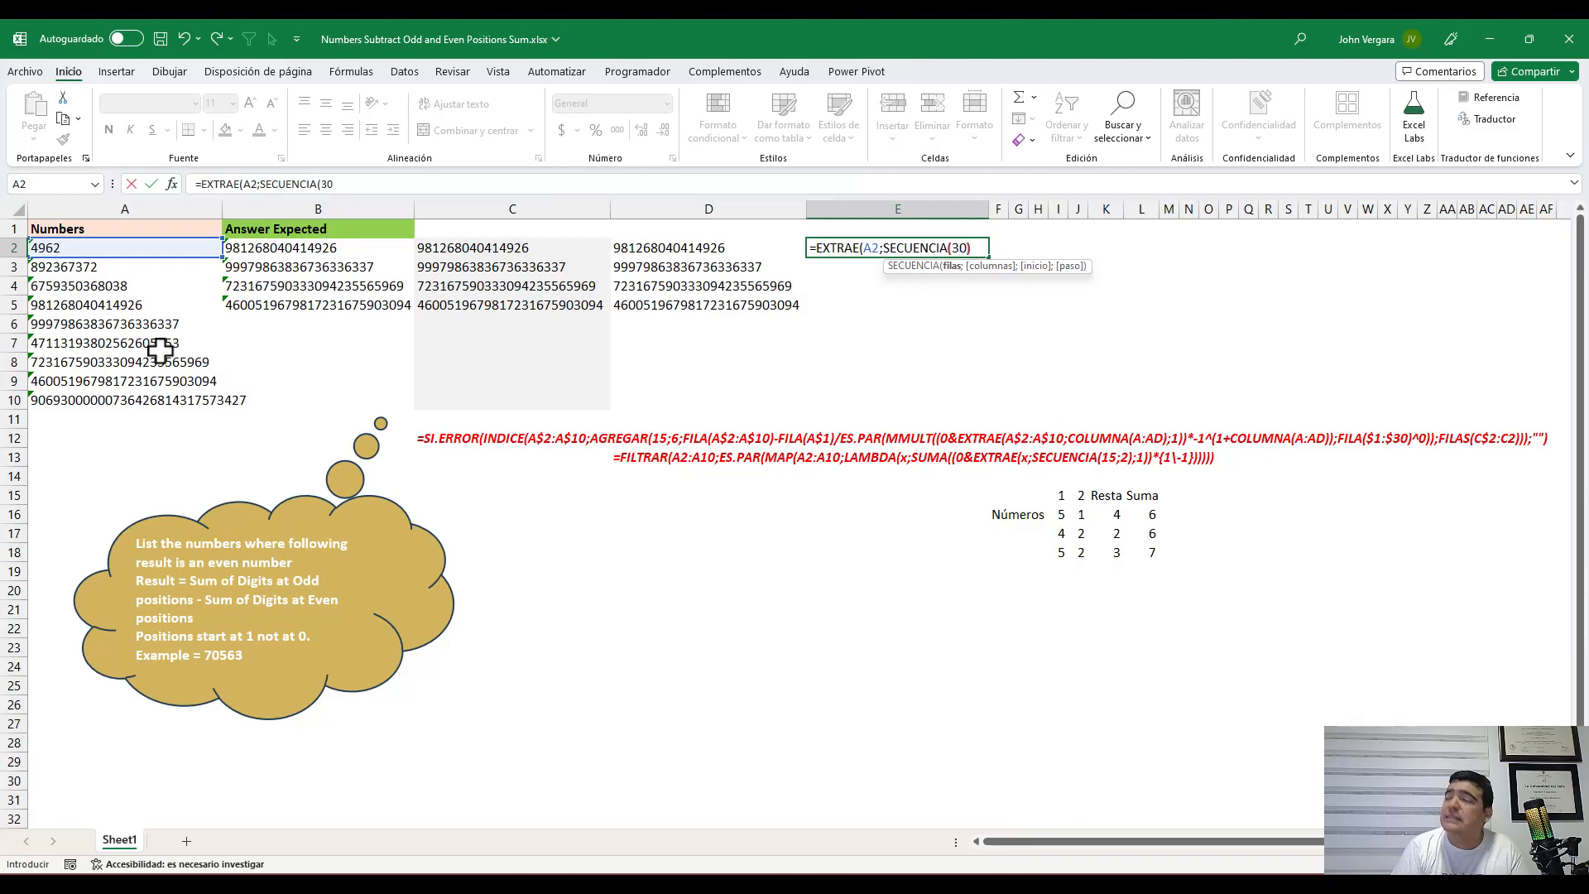
pyautogui.write(')')
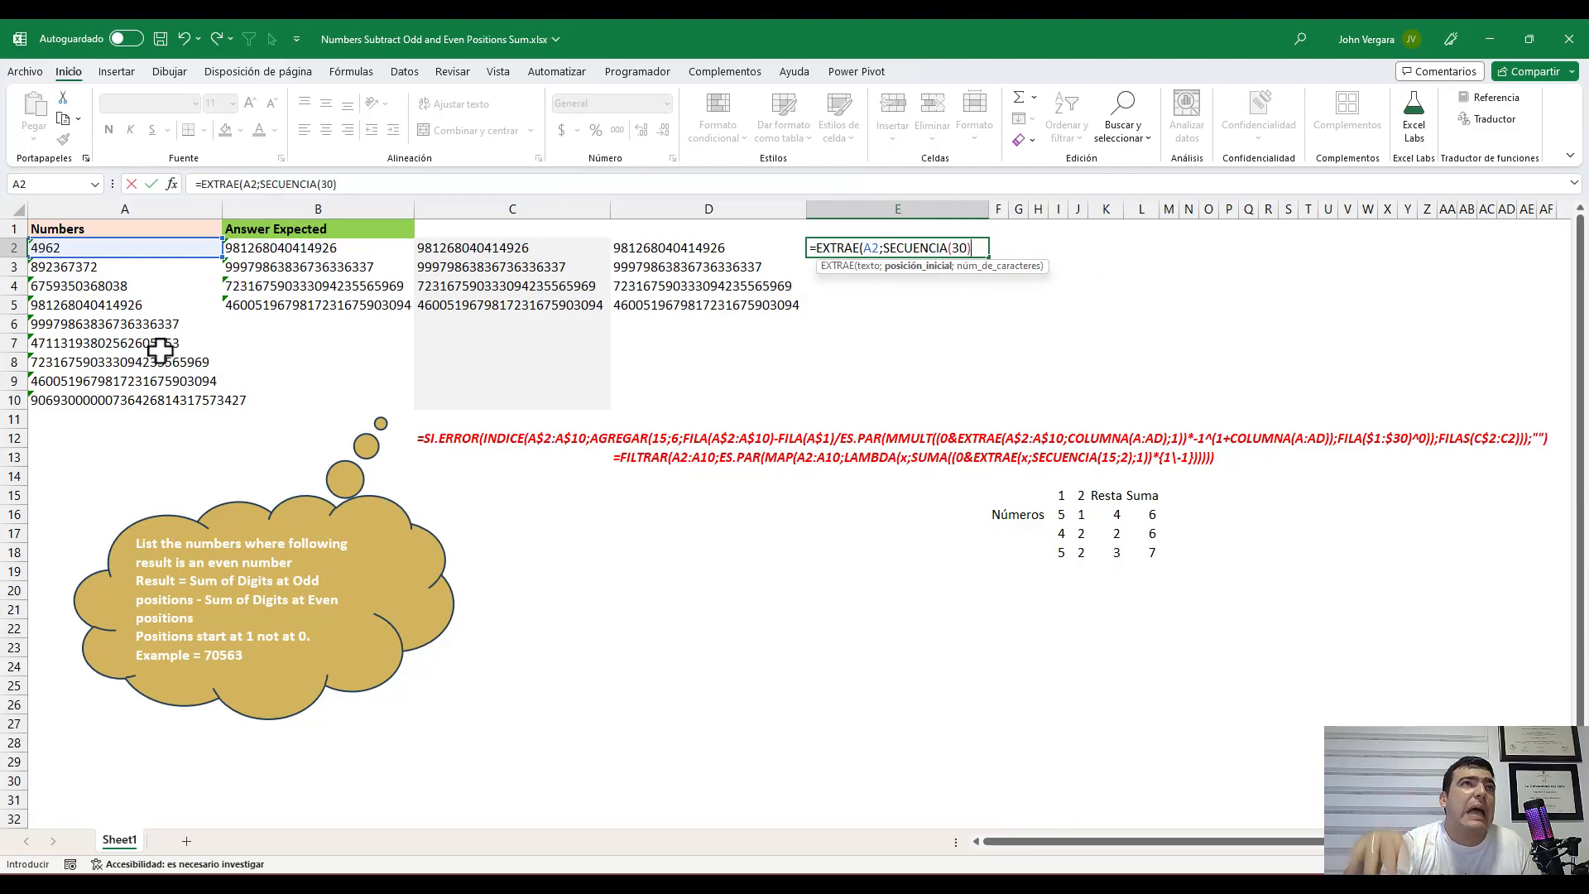
pyautogui.write(';1)')
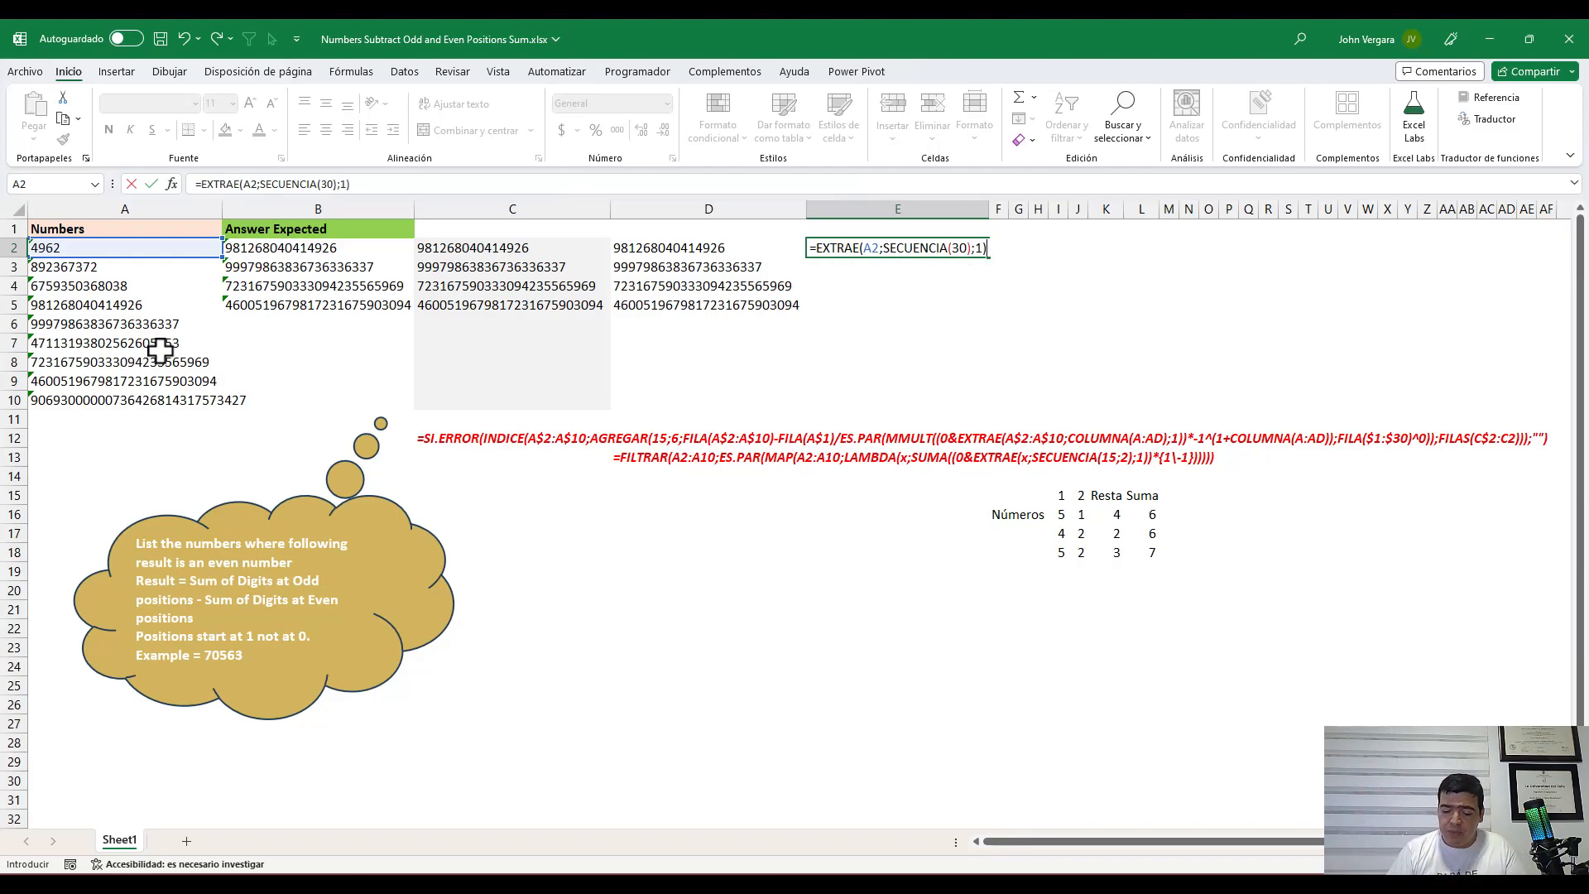
pyautogui.hotkey('ctrl', 'Return')
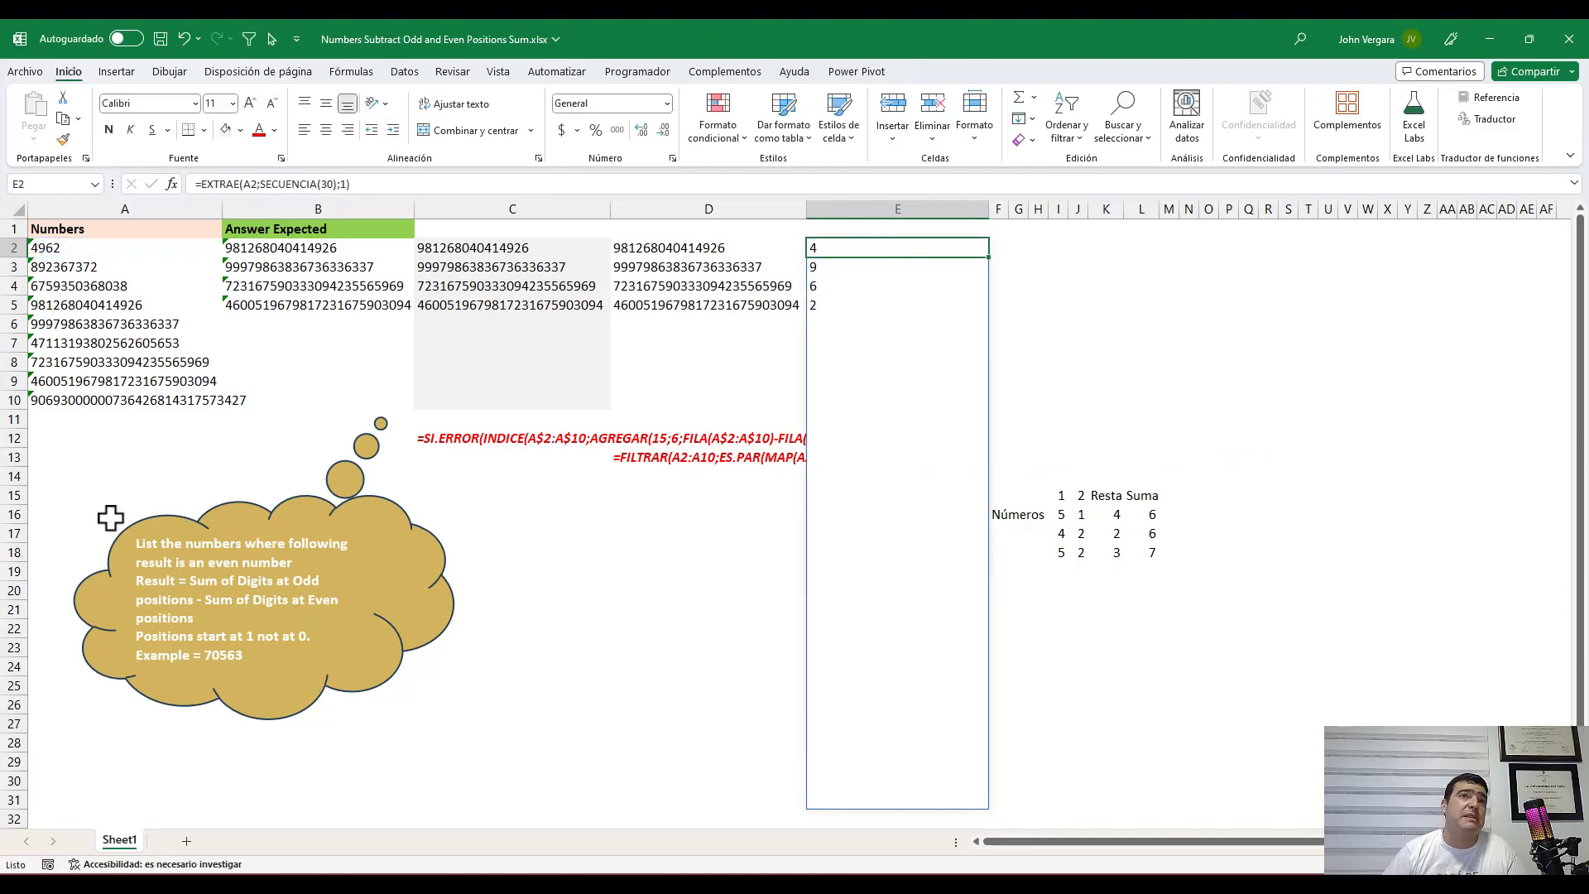
# Try LARGO(A2) as the row count of SECUENCIA in the E2 formula
pyautogui.click(207, 184)
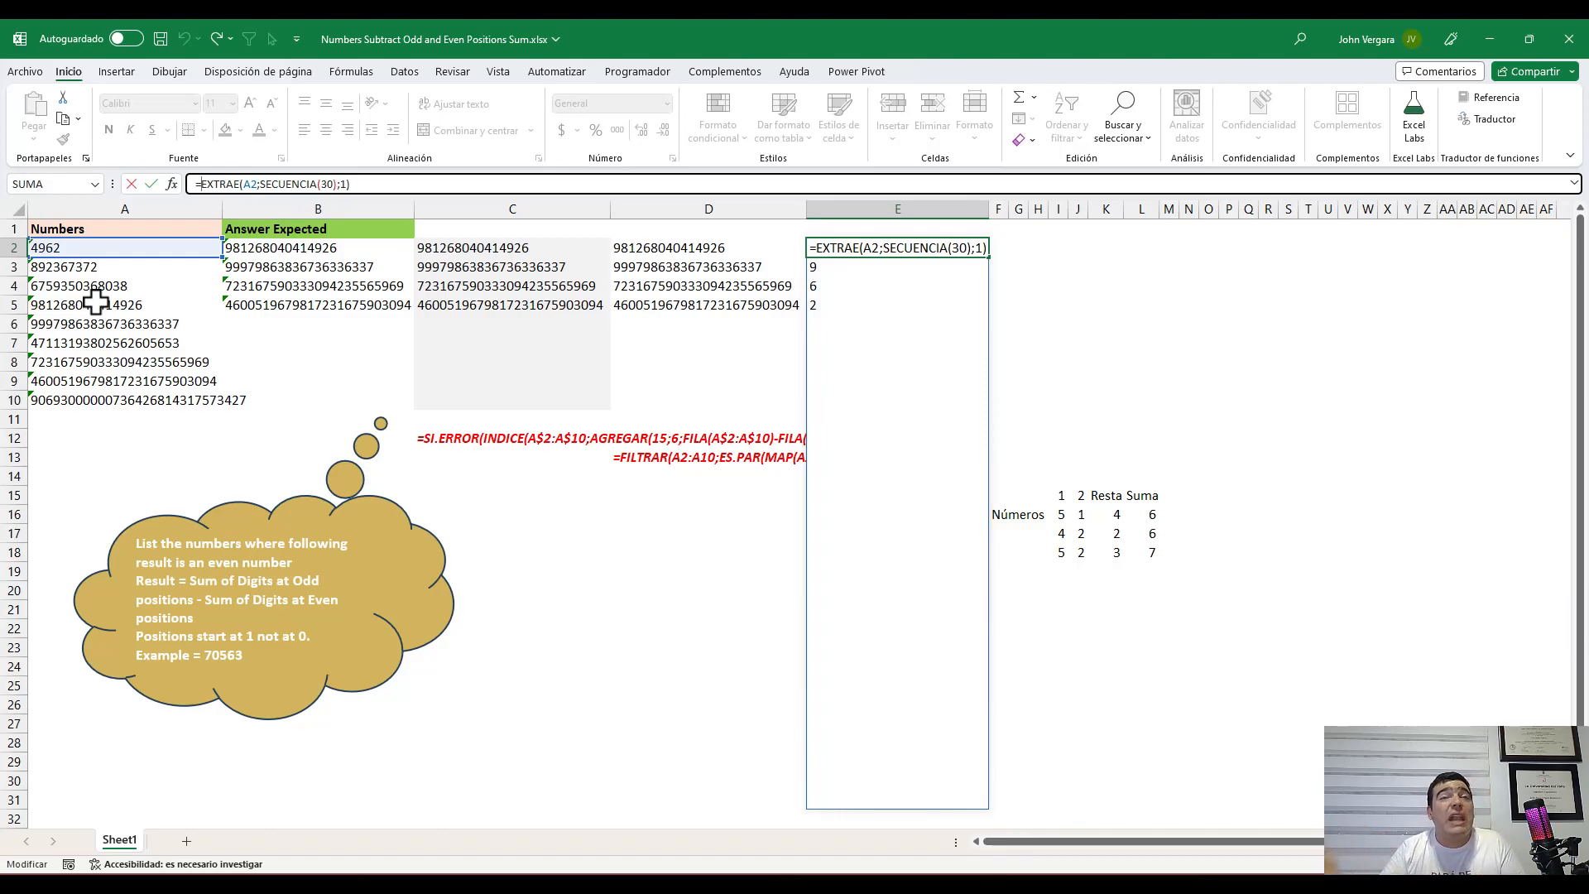
pyautogui.doubleClick(327, 184)
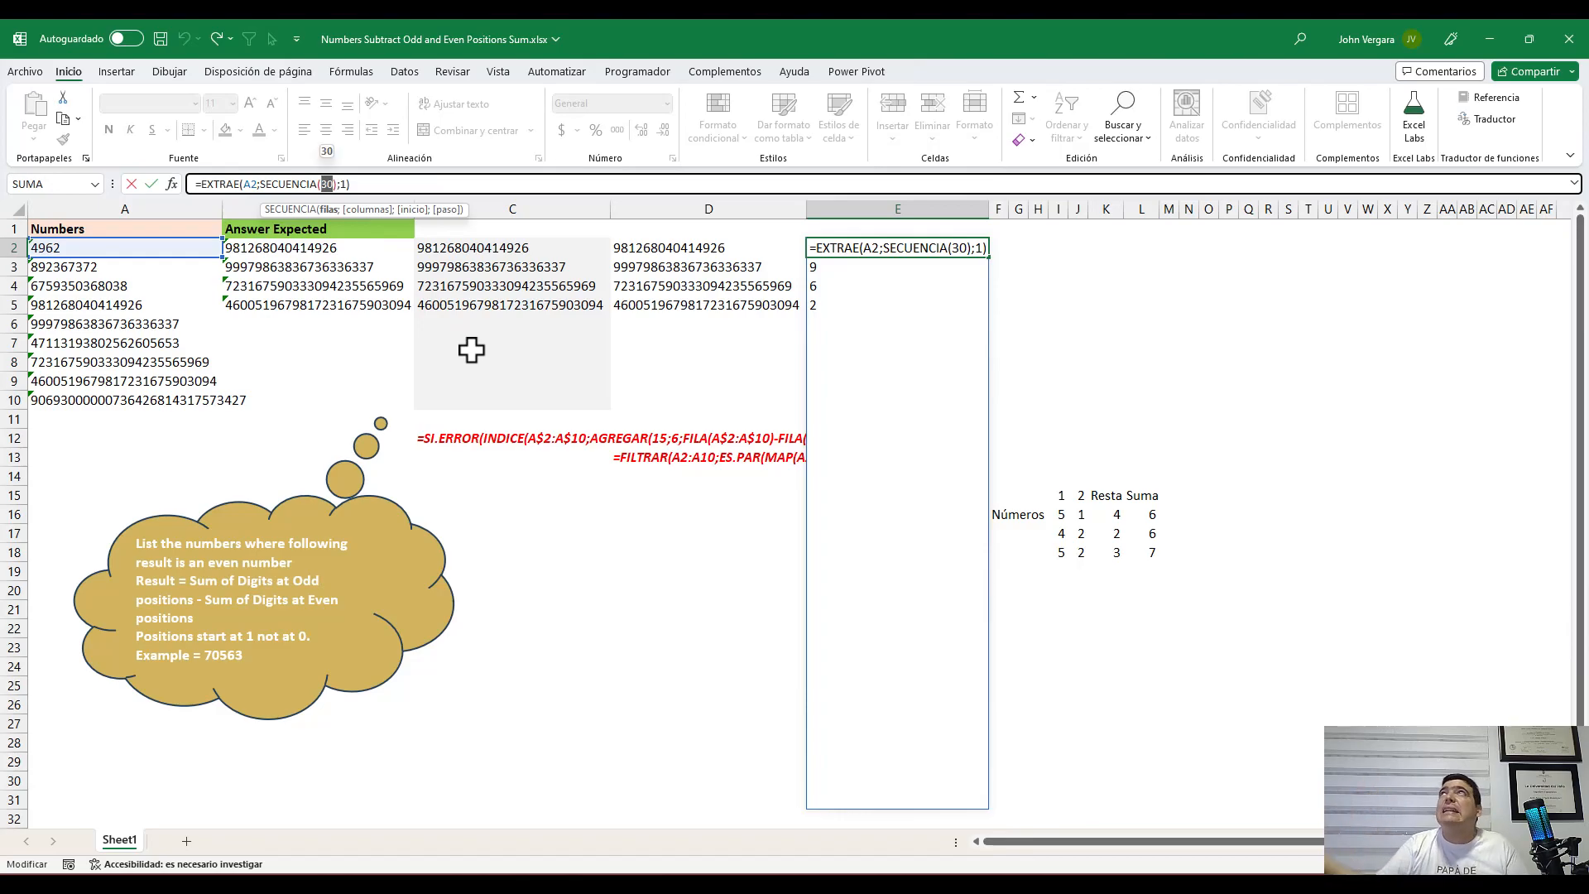
pyautogui.write('LARGO(')
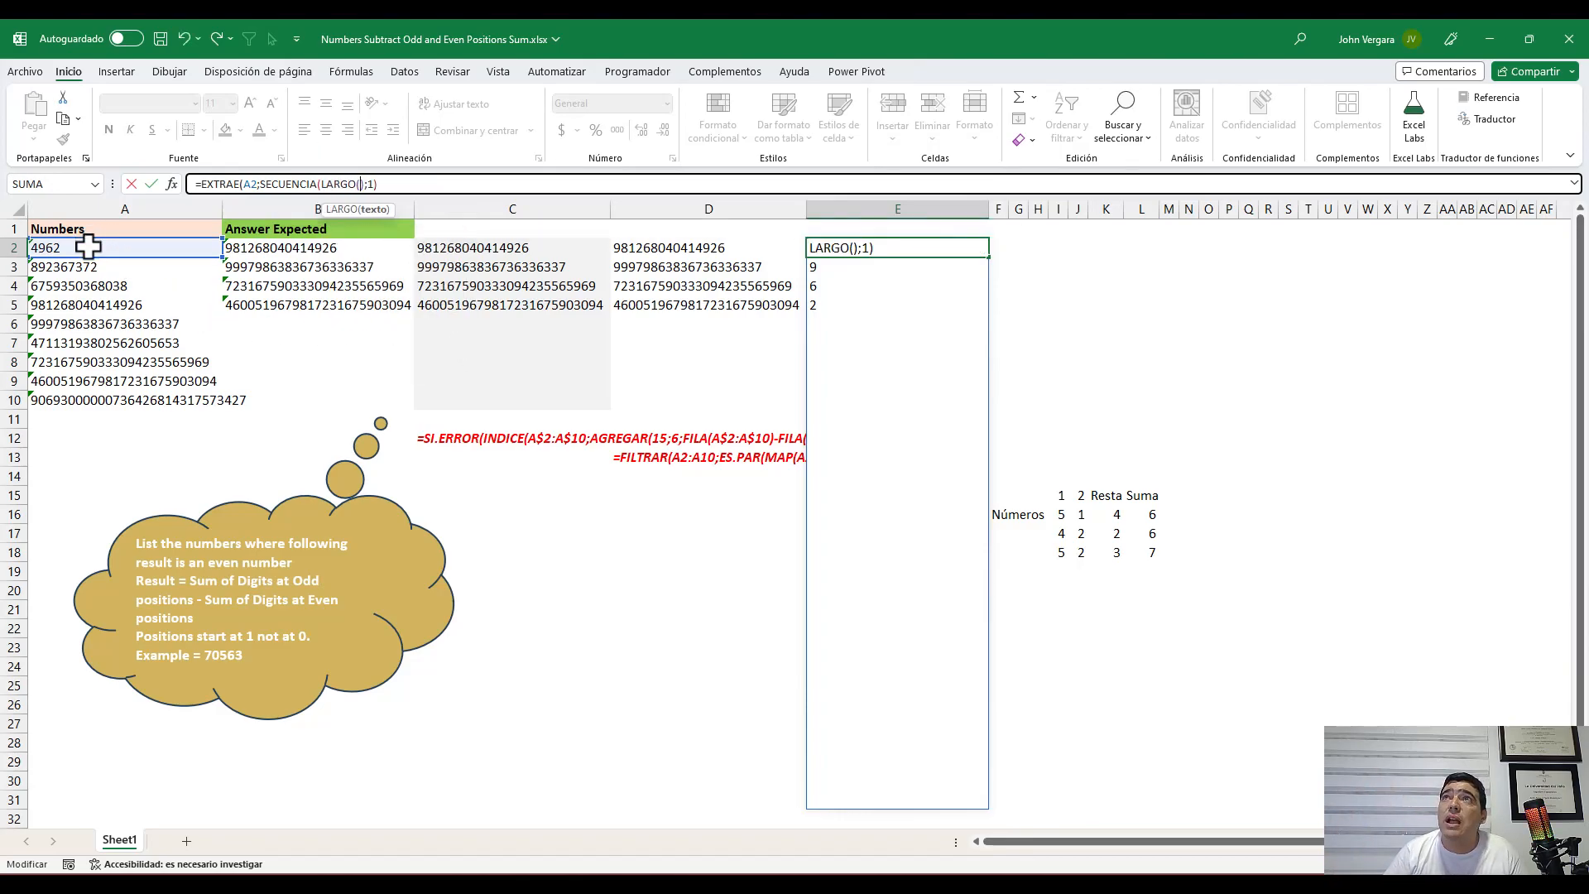
pyautogui.click(89, 247)
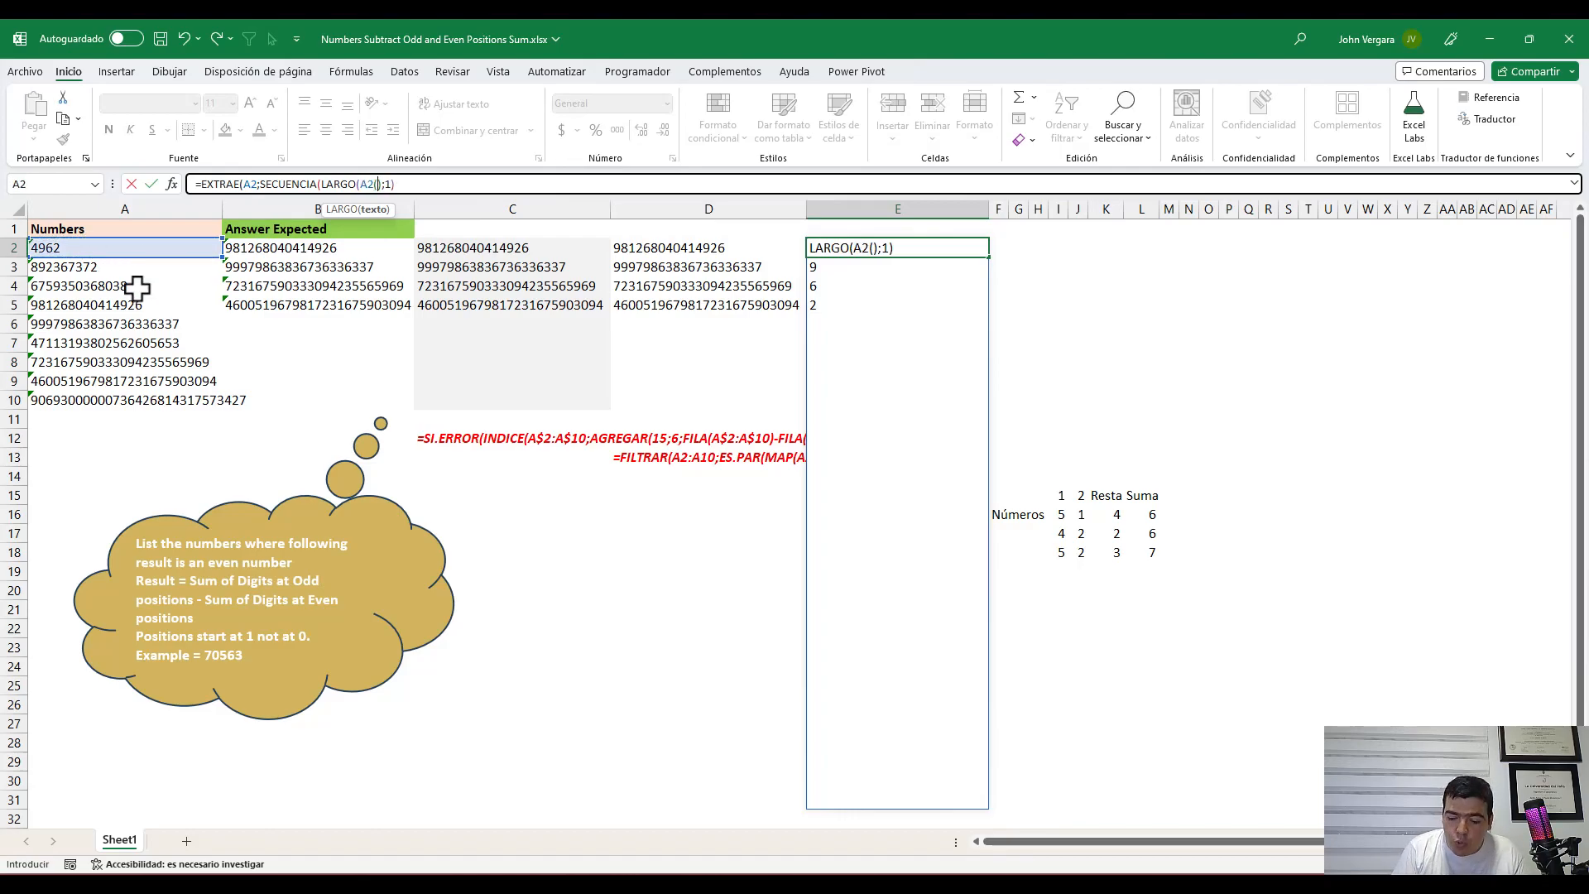
pyautogui.write(')')
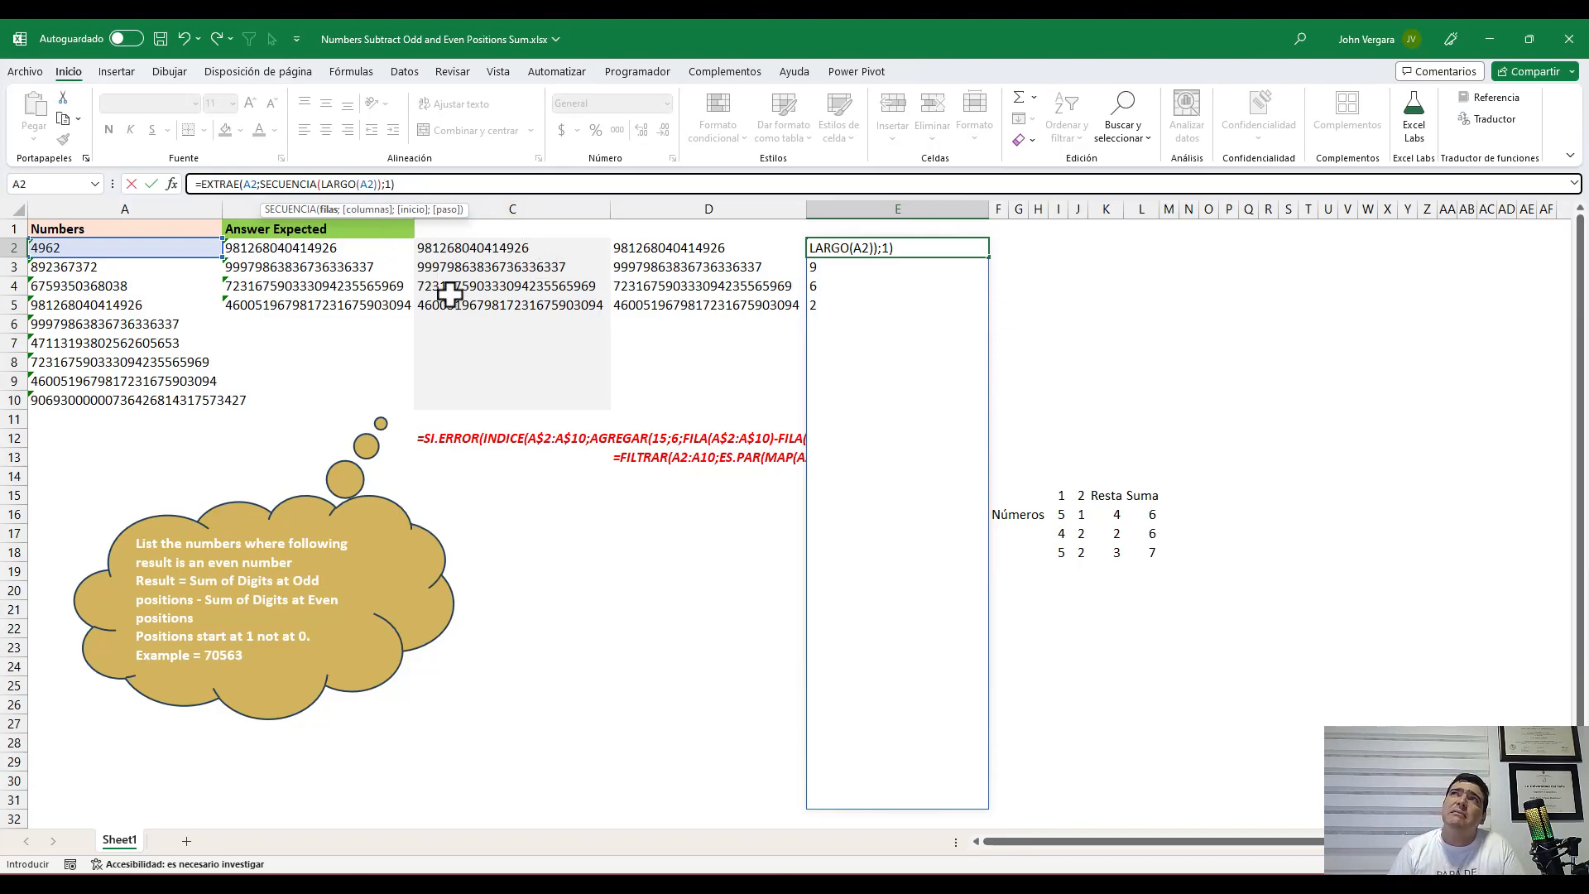
# Restore 30 as the row count of SECUENCIA in the E2 formula
pyautogui.press('BackSpace')
pyautogui.press('BackSpace')
pyautogui.press('BackSpace')
pyautogui.press('BackSpace')
pyautogui.press('BackSpace')
pyautogui.press('BackSpace')
pyautogui.press('BackSpace')
pyautogui.press('BackSpace')
pyautogui.press('BackSpace')
pyautogui.press('BackSpace')
pyautogui.write('(30')
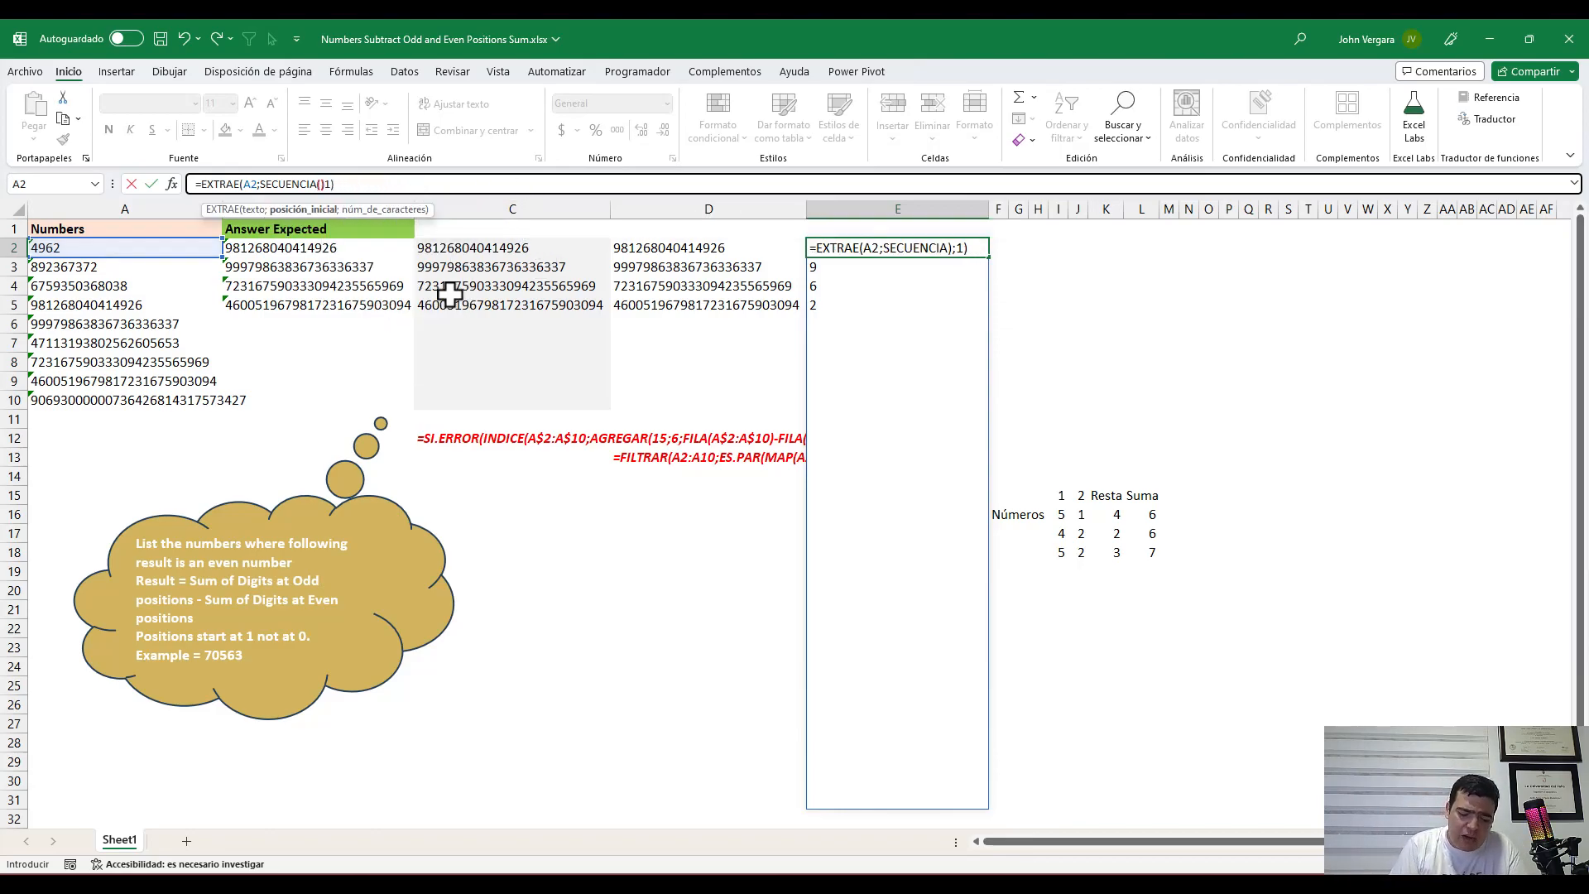
pyautogui.hotkey('ctrl', 'Return')
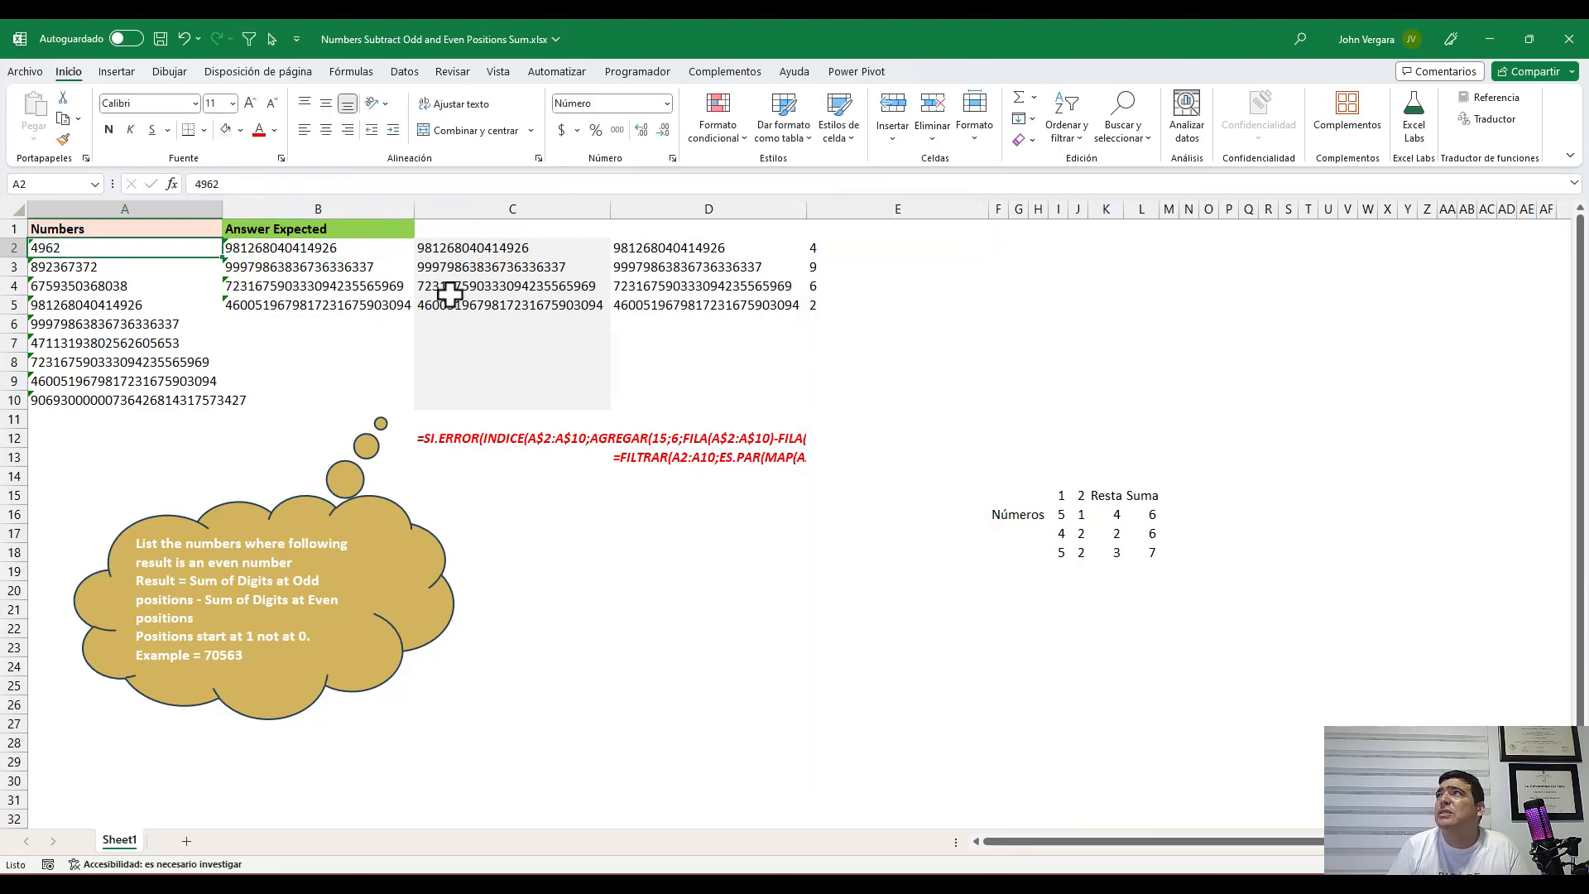
# Convert the digits in E2 to numbers with =--(0&EXTRAE(A2;SECUENCIA(30);1))
pyautogui.press('Right')
pyautogui.press('Right')
pyautogui.press('Right')
pyautogui.press('Right')
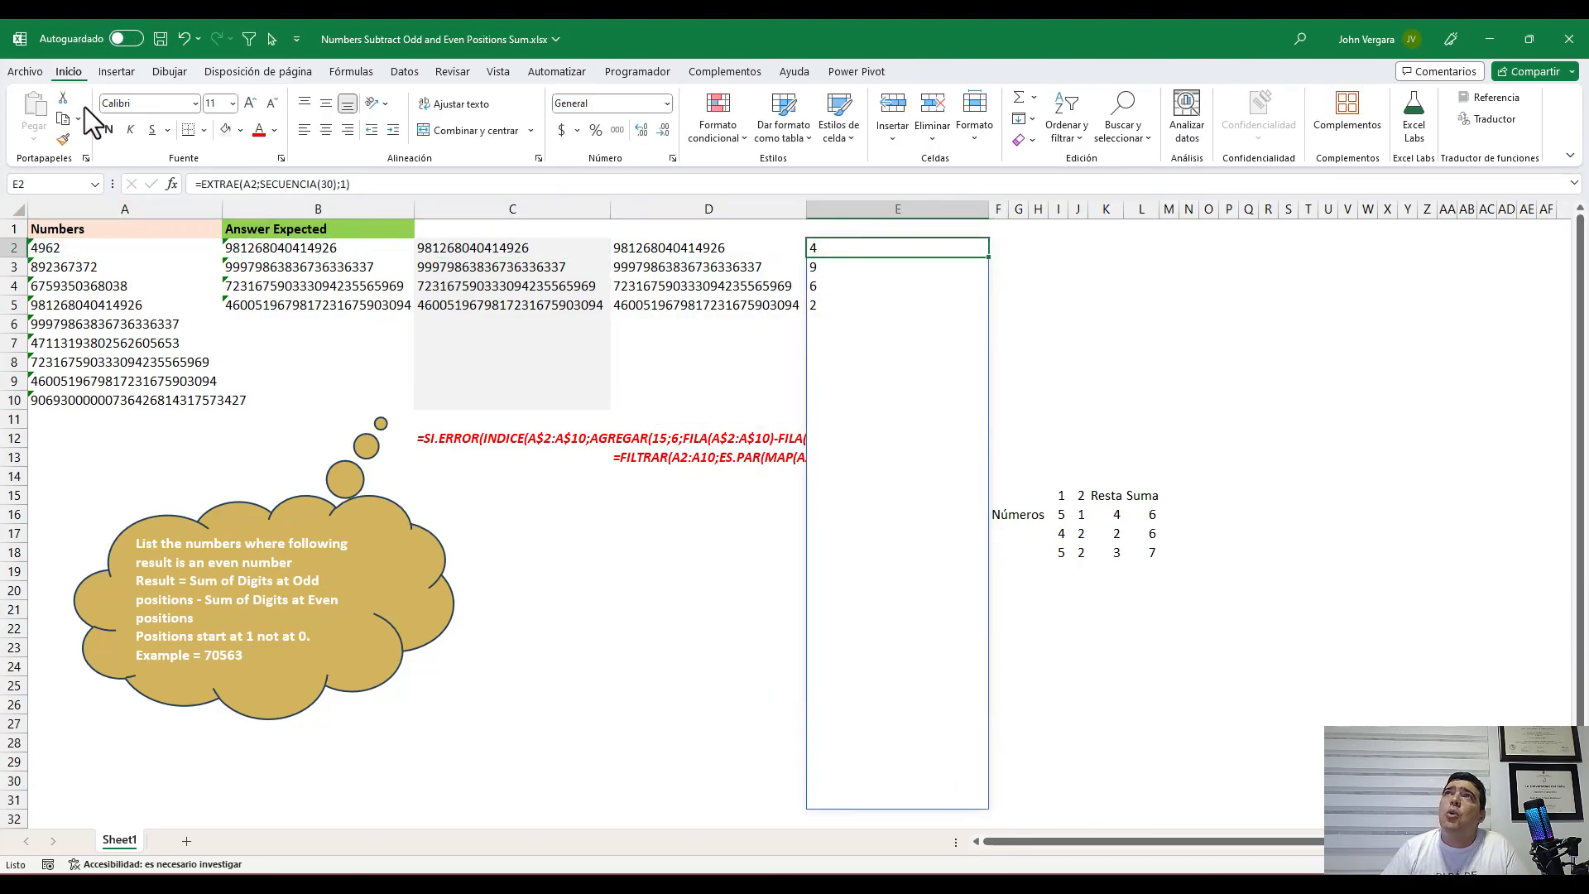
pyautogui.click(400, 183)
pyautogui.press('Home')
pyautogui.press('Right')
pyautogui.write('0&')
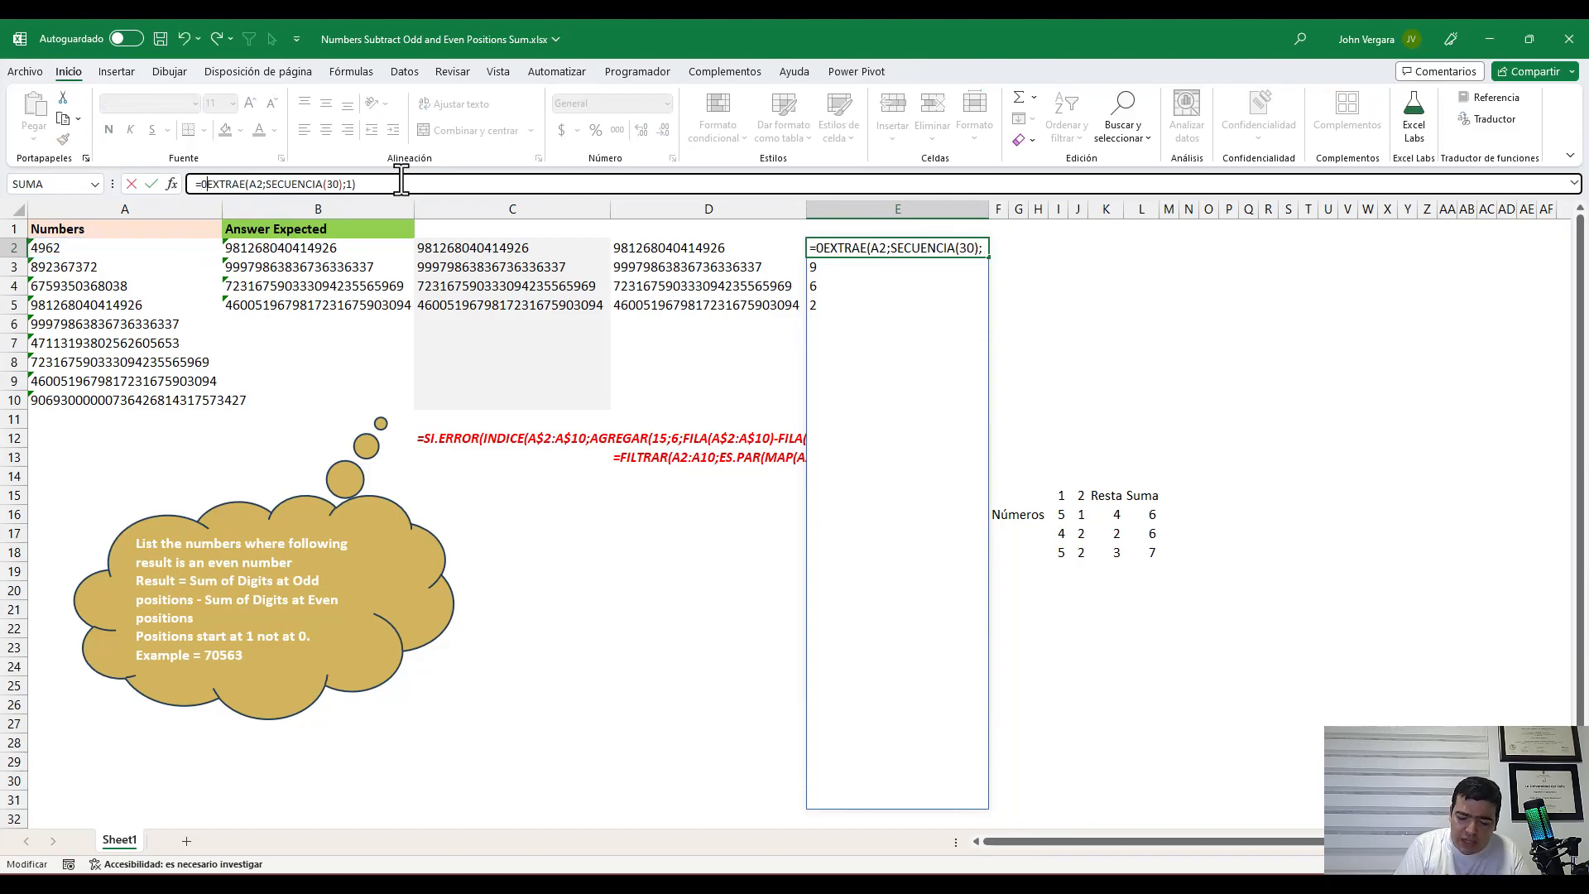
pyautogui.moveTo(196, 188); pyautogui.dragTo(201, 188)
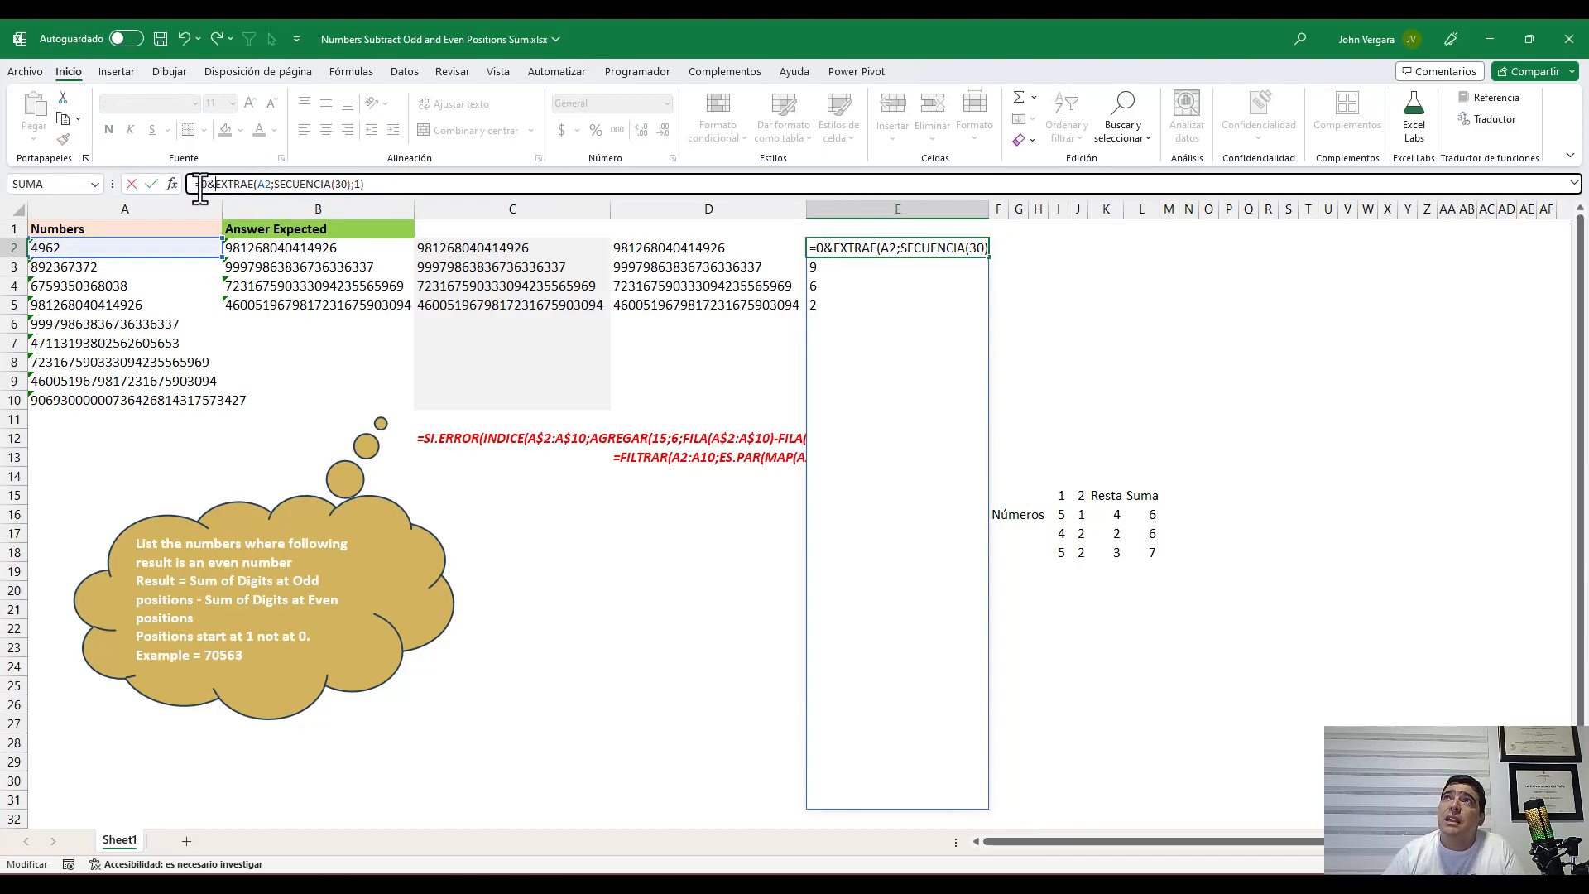
pyautogui.write('--(')
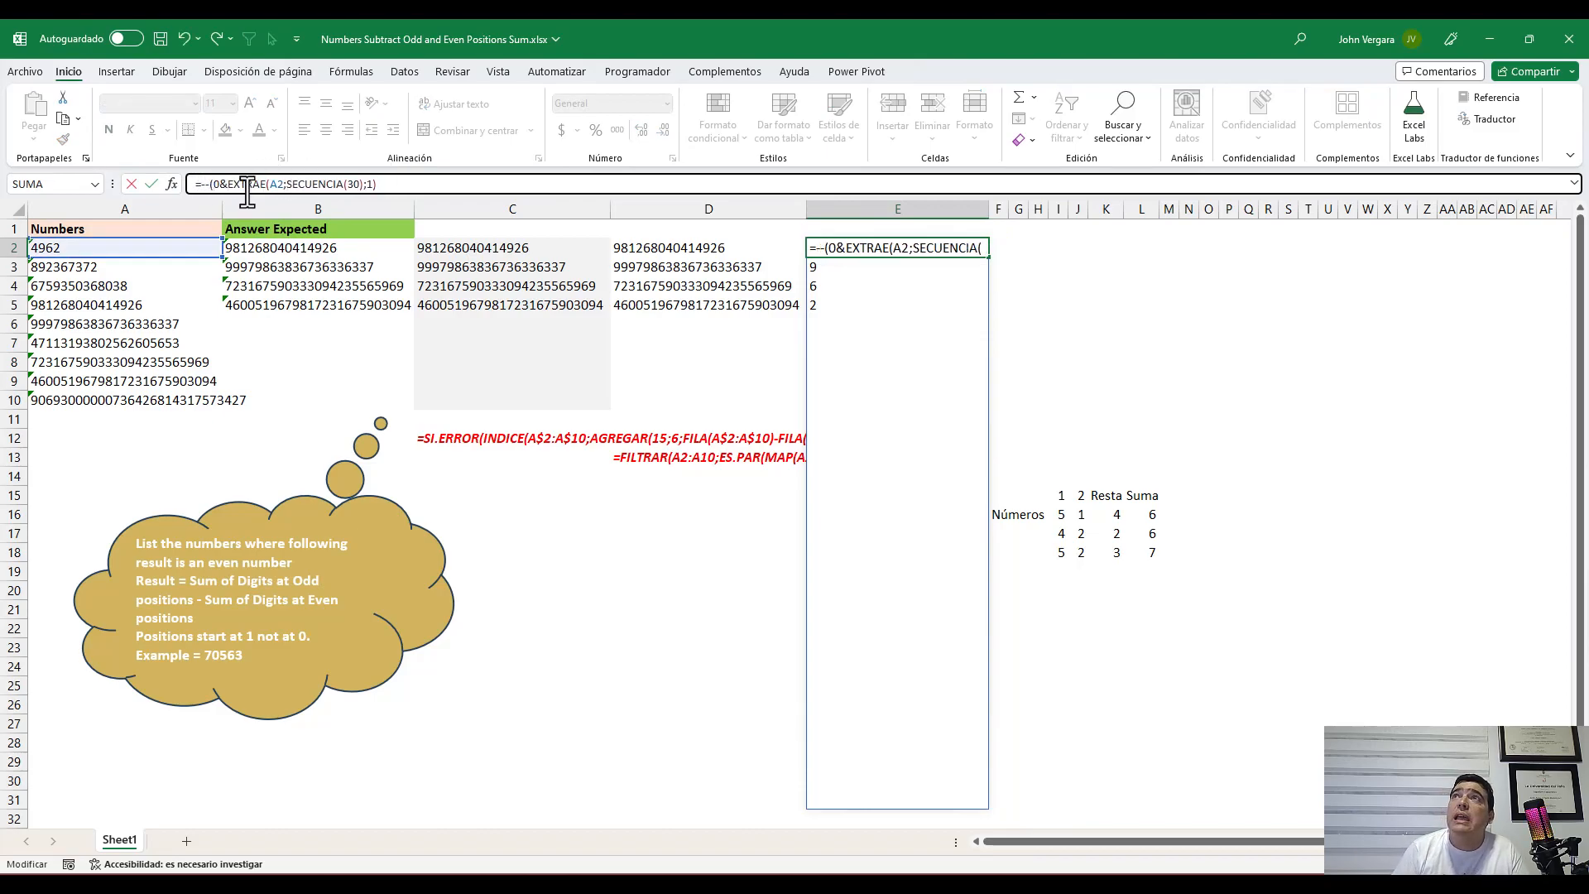
pyautogui.hotkey('ctrl', 'Return')
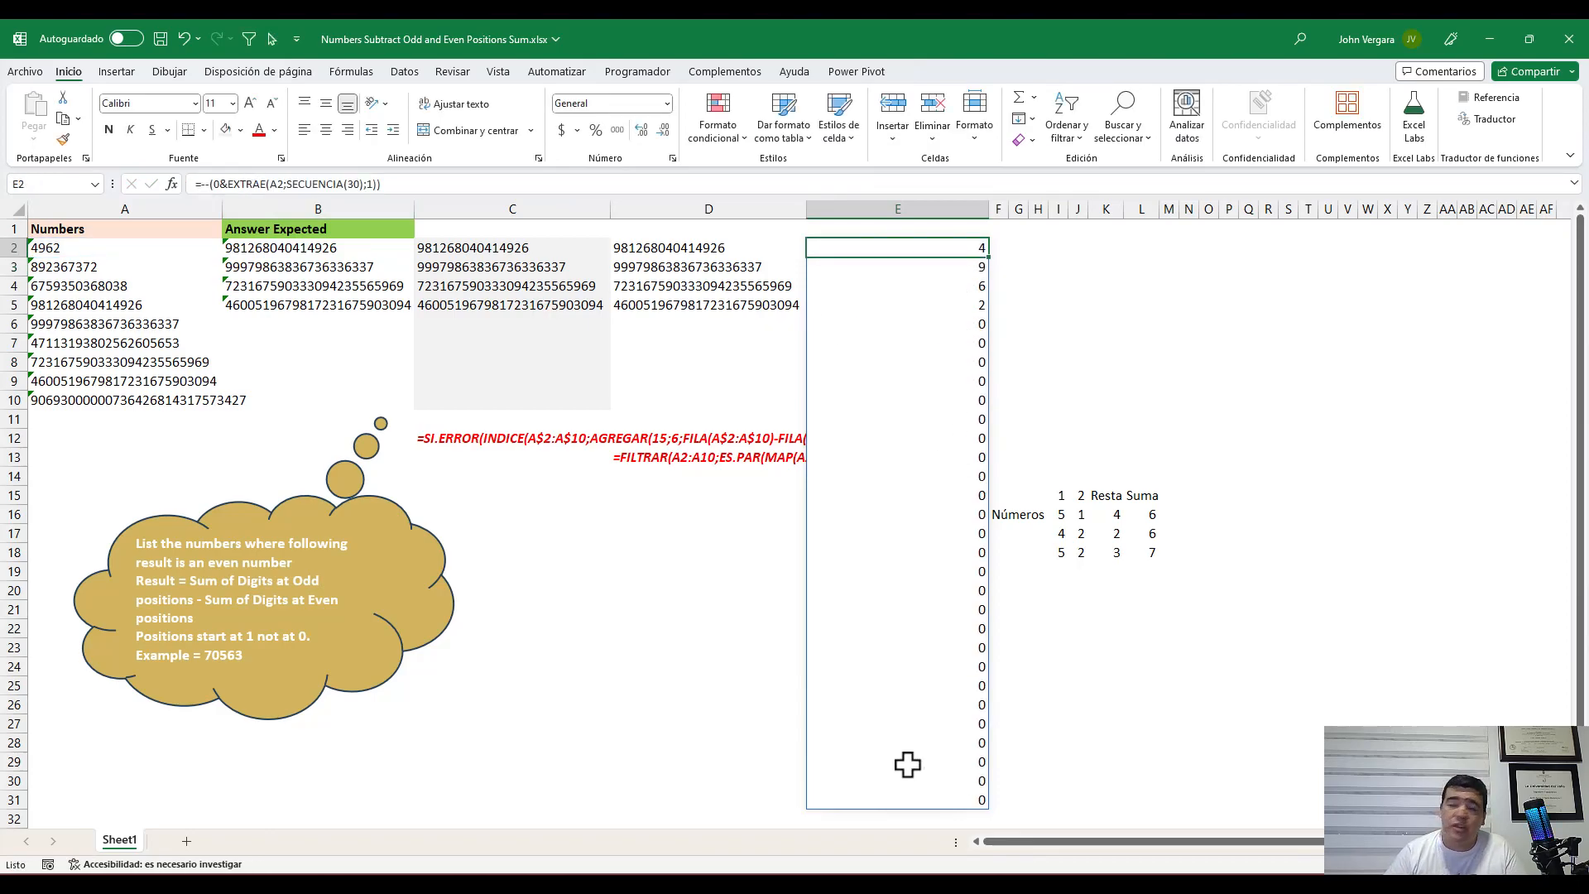
# Wrap the digit extraction in E2 with SUMA to add up all the digits
pyautogui.press('F2')
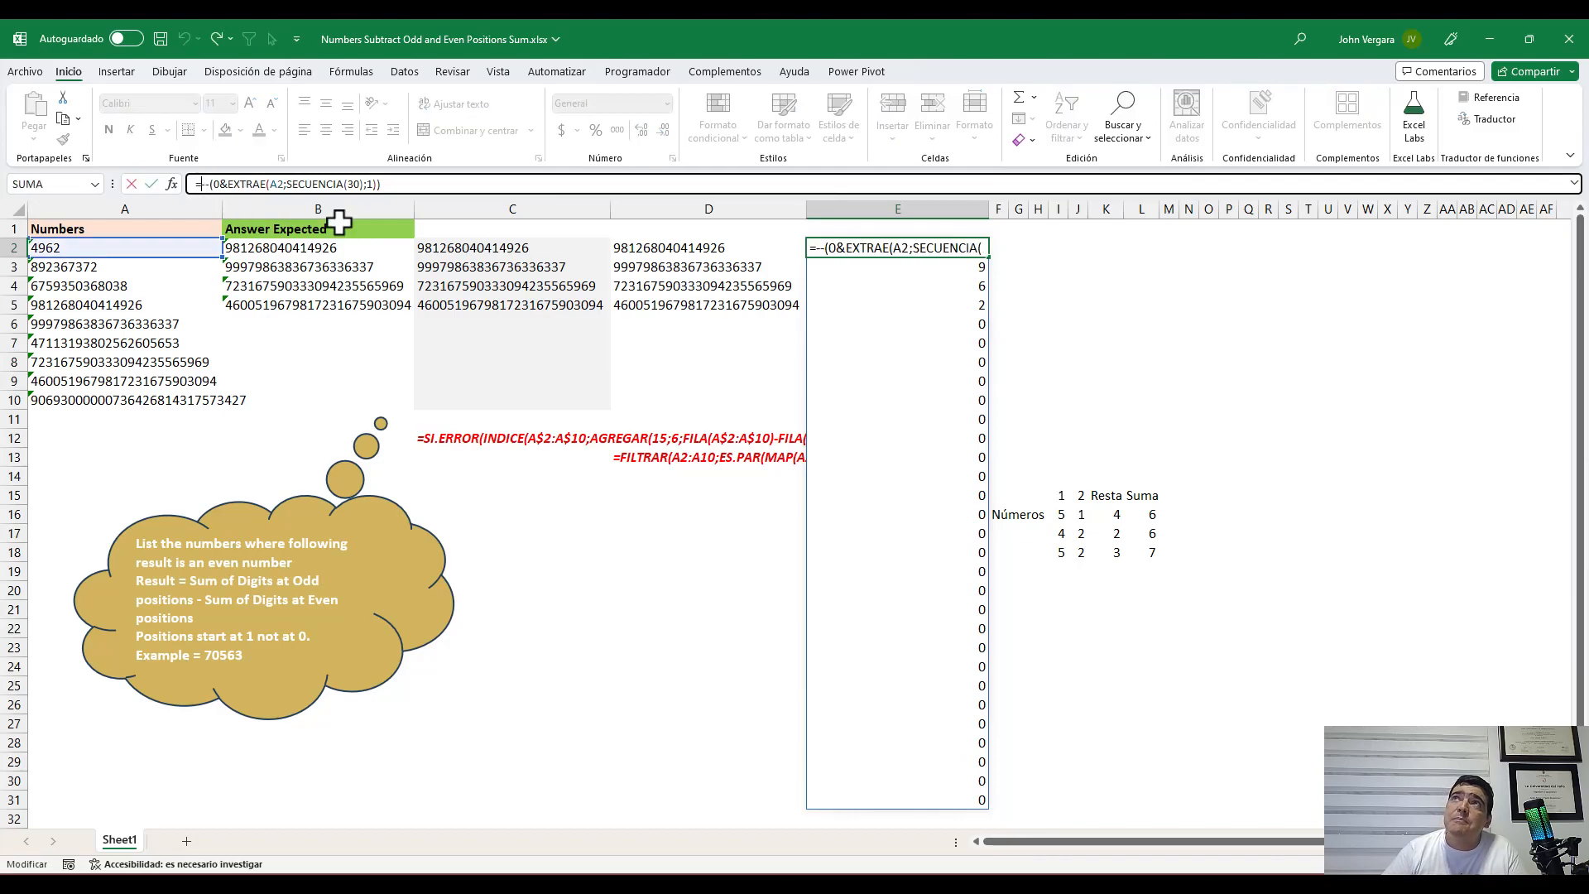
pyautogui.press('Home')
pyautogui.press('Right')
pyautogui.write('SUMA(')
pyautogui.press('End')
pyautogui.write(')')
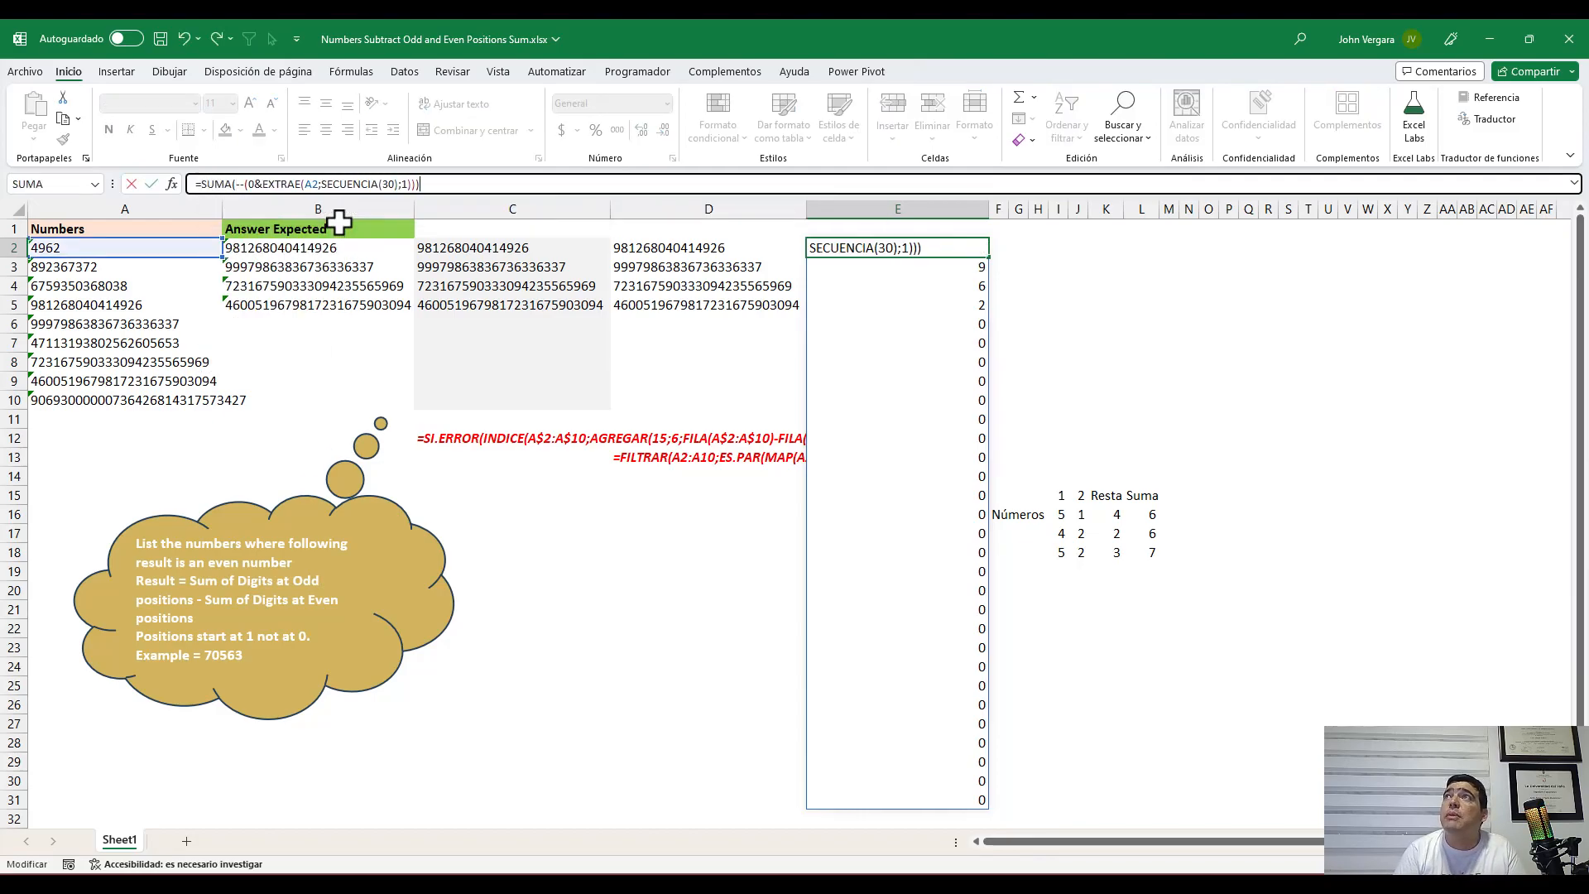
pyautogui.press('Return')
pyautogui.press('Up')
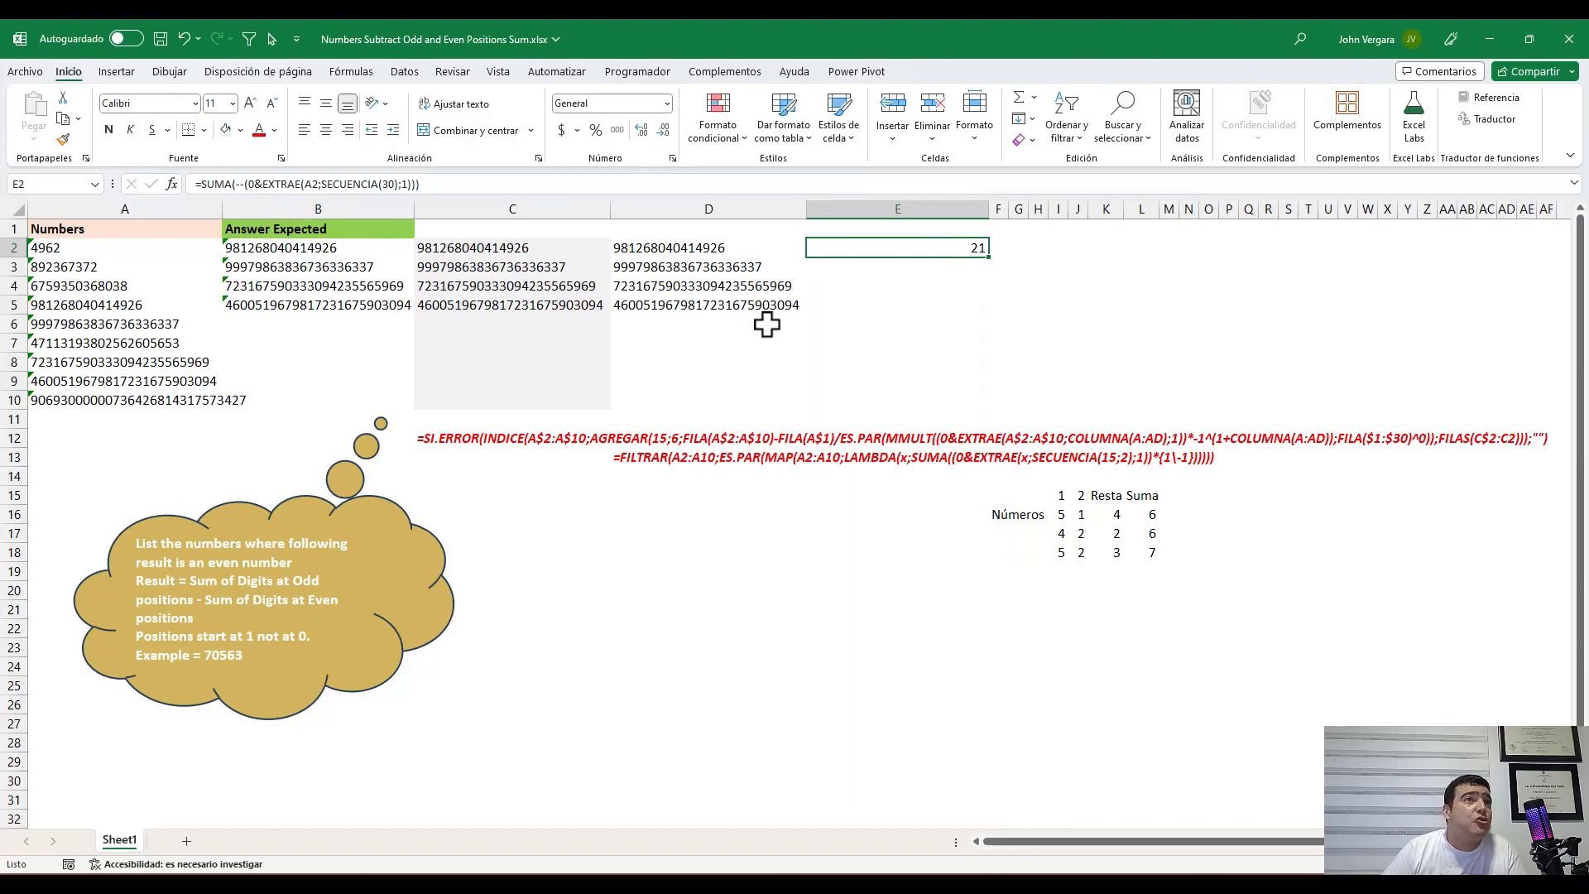
# Wrap the digit sum in E2 with ES.PAR to test whether it is even
pyautogui.click(201, 183)
pyautogui.write('ES.PAR(')
pyautogui.press('End')
pyautogui.write(')')
pyautogui.hotkey('ctrl', 'Return')
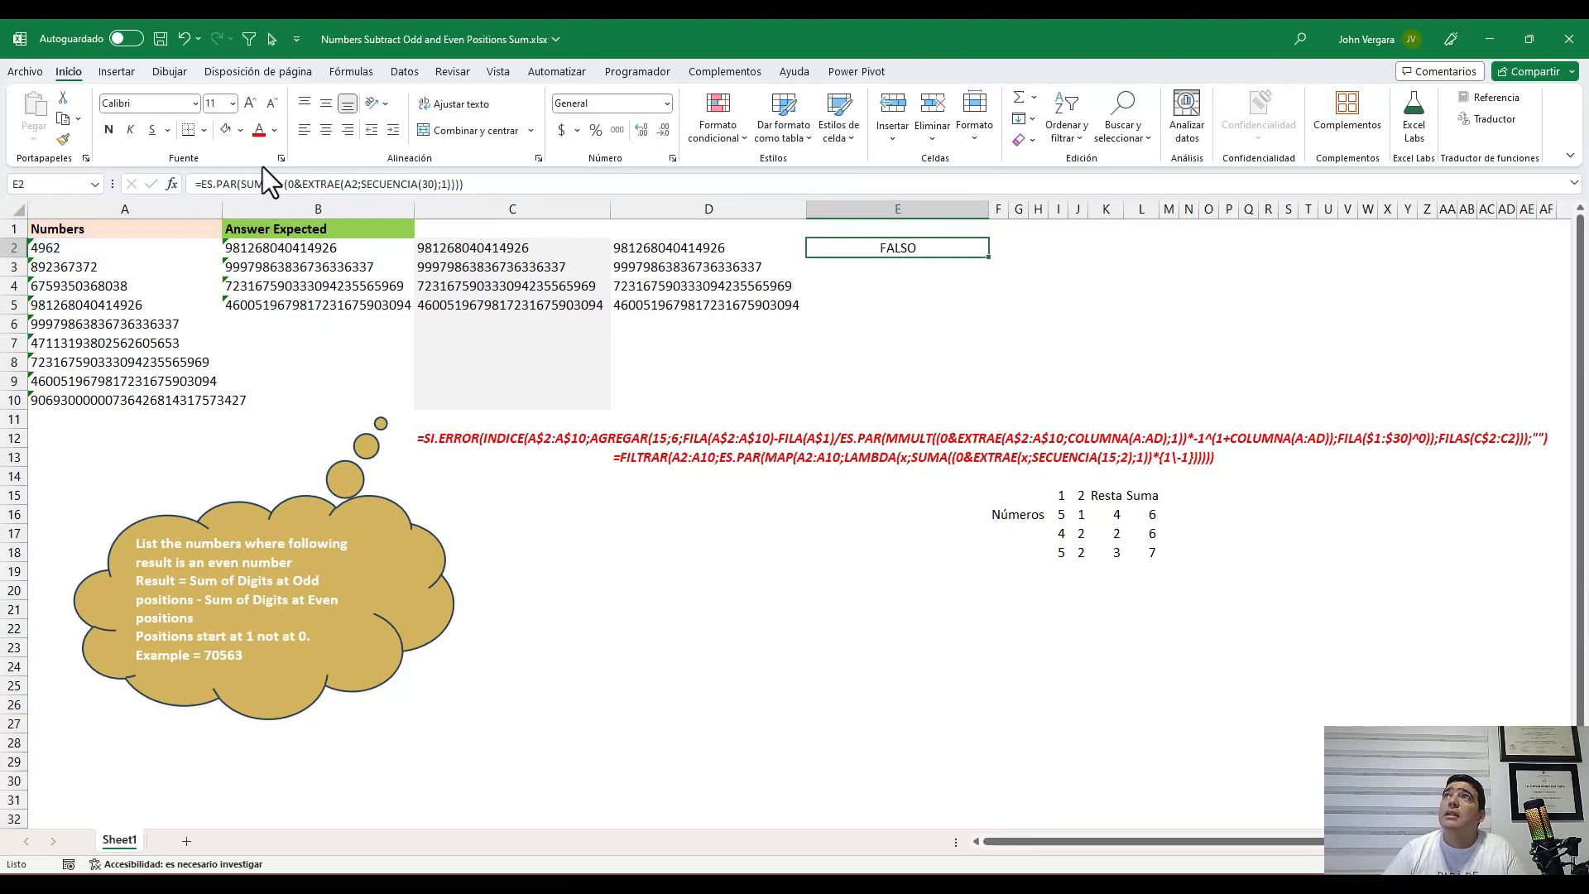
pyautogui.click(201, 185)
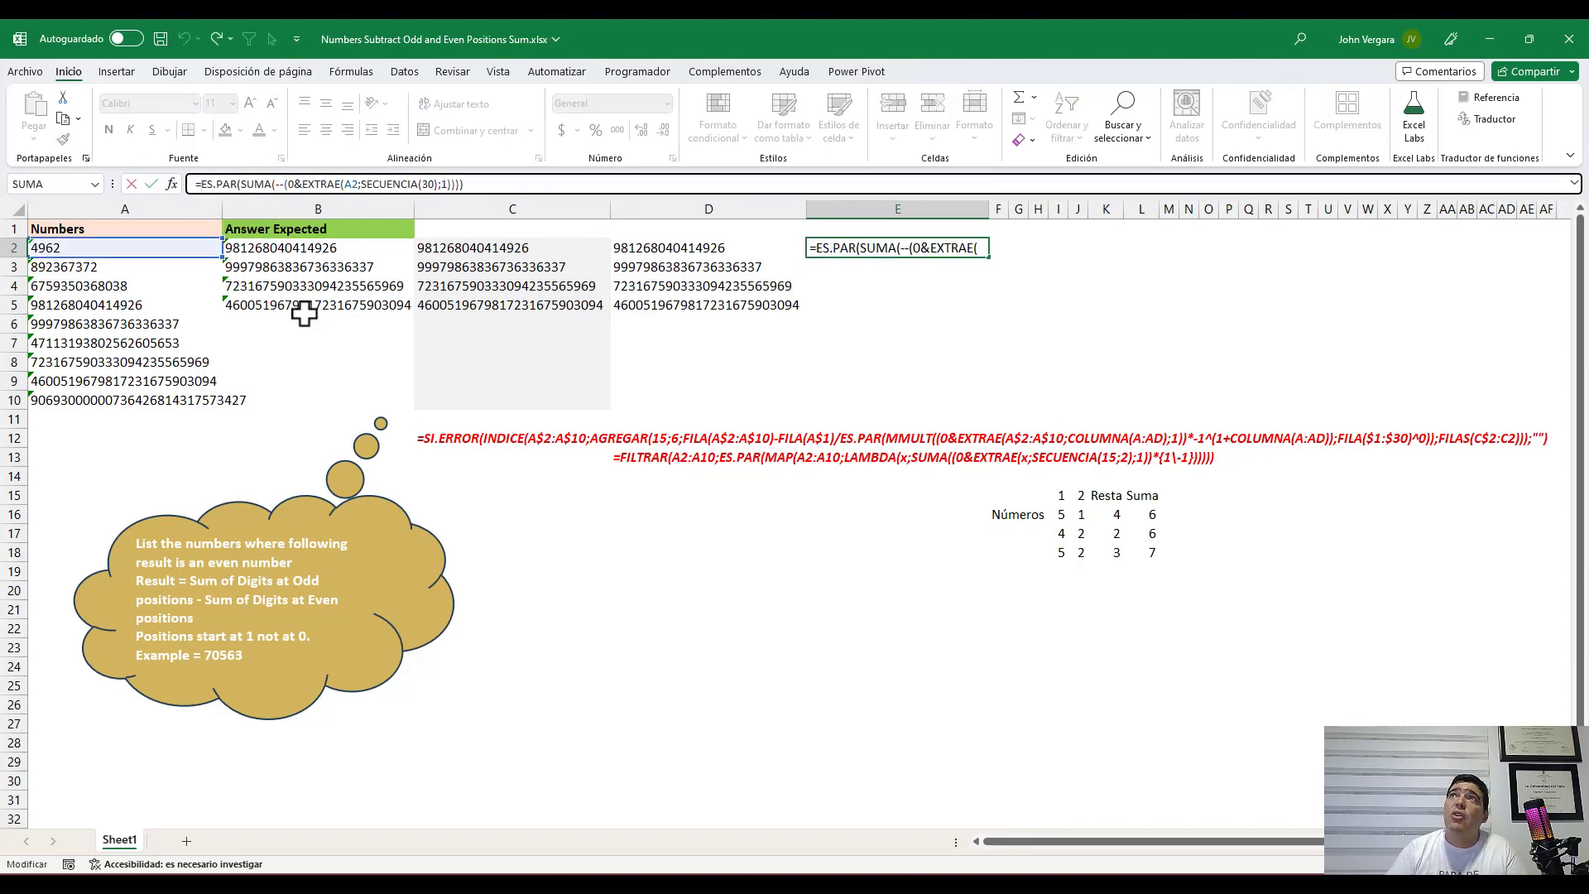
pyautogui.press('Escape')
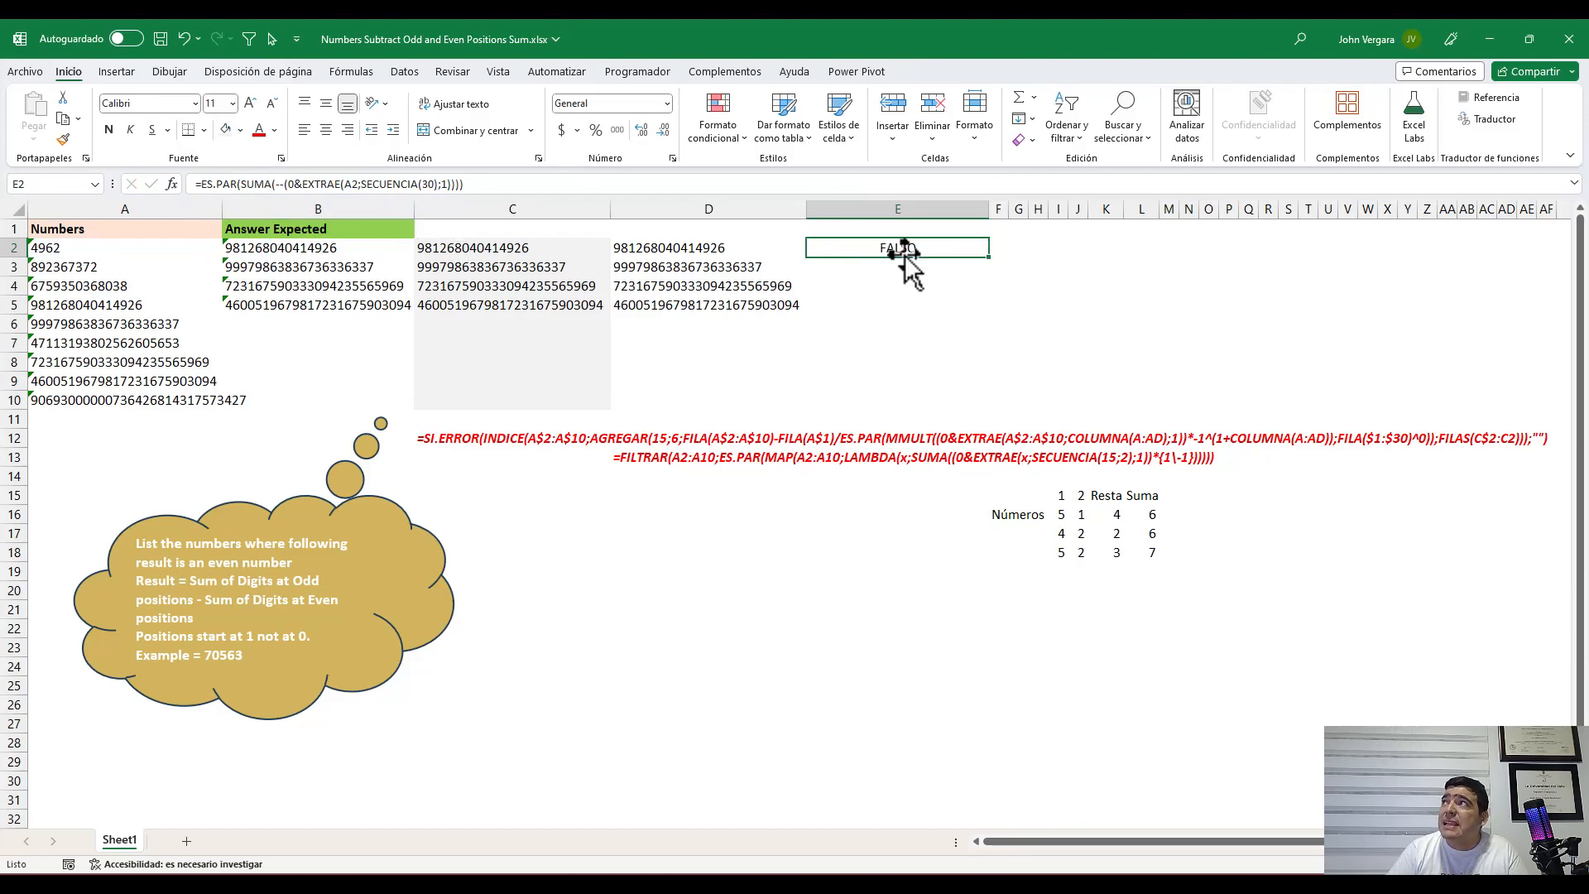
# Fill the parity test from E2 down to E10 and select cells E5, E6, E8 and E9
pyautogui.moveTo(989, 259); pyautogui.dragTo(978, 403)
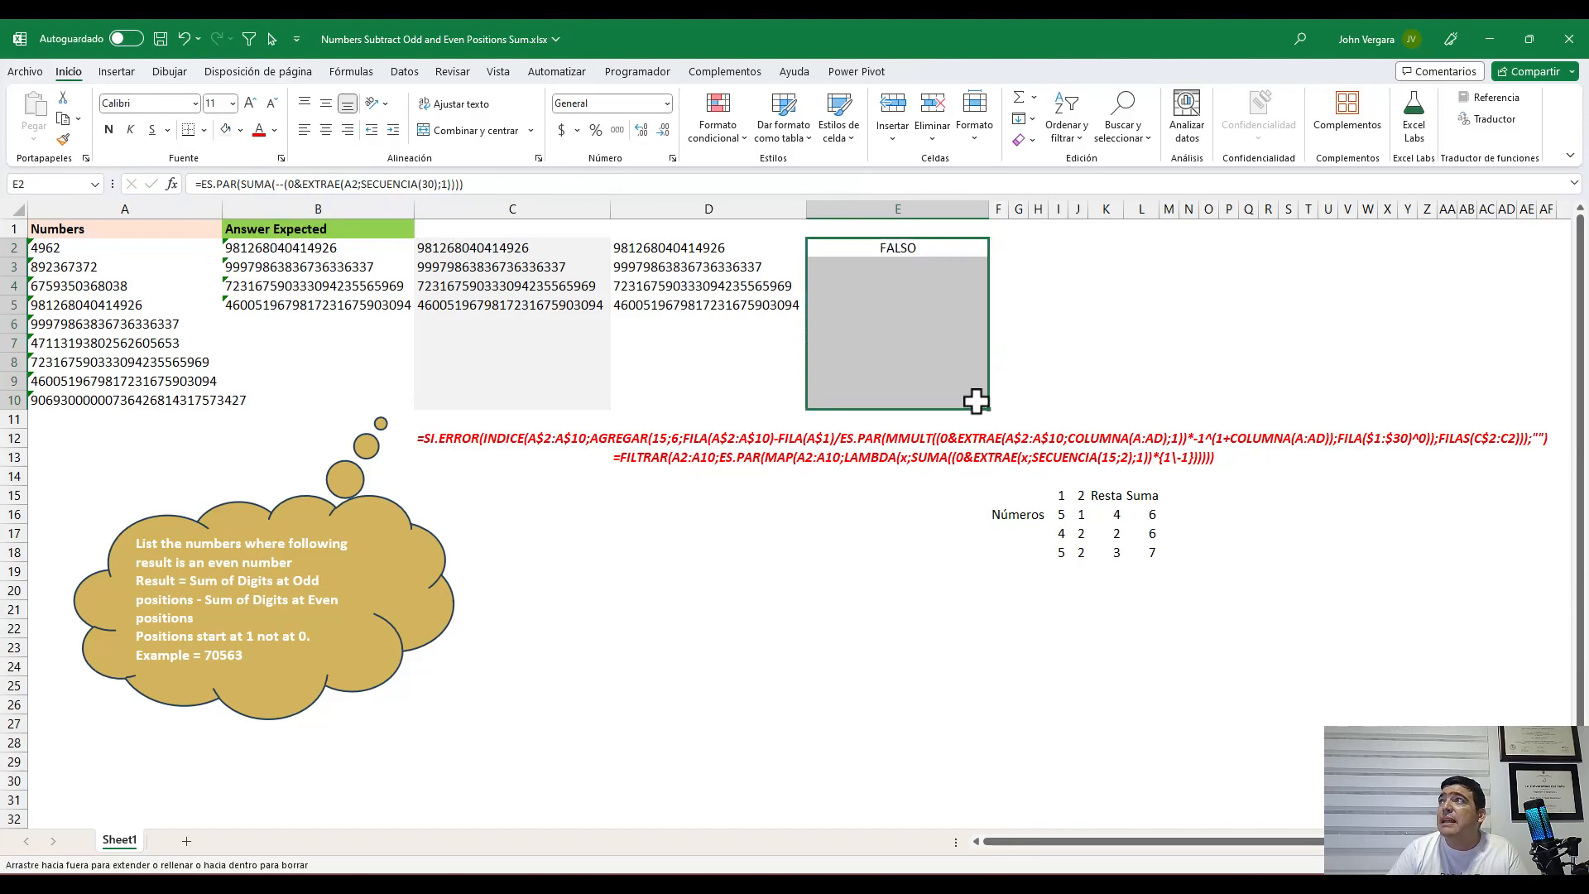
pyautogui.click(909, 306)
pyautogui.keyDown('ctrl'); pyautogui.click(909, 324); pyautogui.keyUp('ctrl')
pyautogui.keyDown('ctrl'); pyautogui.click(909, 362); pyautogui.keyUp('ctrl')
pyautogui.keyDown('ctrl'); pyautogui.click(909, 381); pyautogui.keyUp('ctrl')
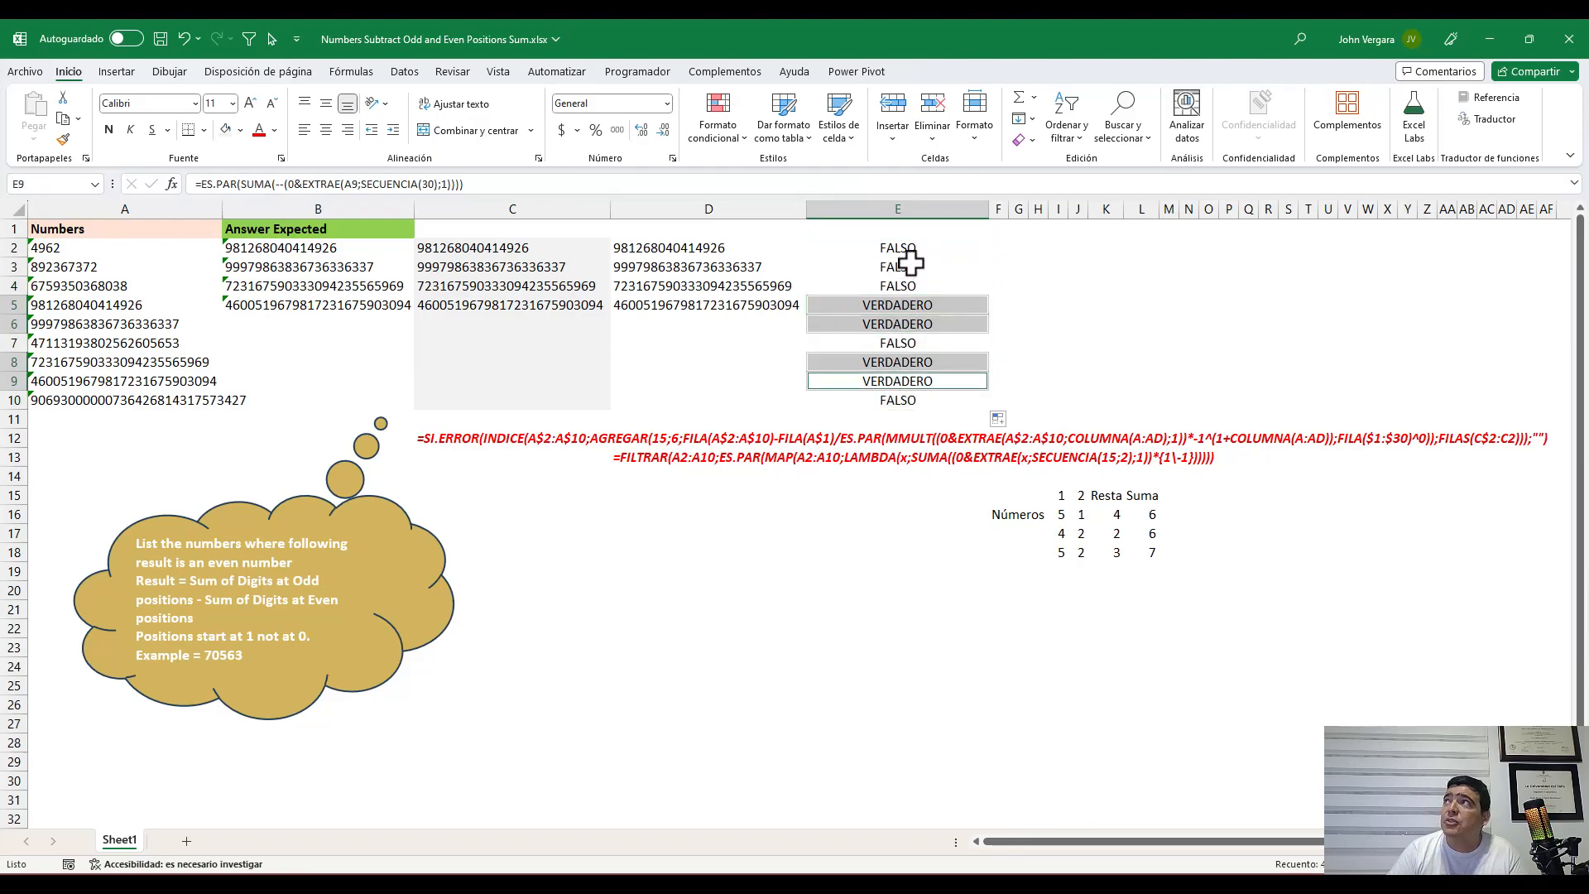
# Wrap the parity test in E2 with MAP over A2:A10 and LAMBDA(x), using x instead of A2 as EXTRAE's text
pyautogui.click(910, 251)
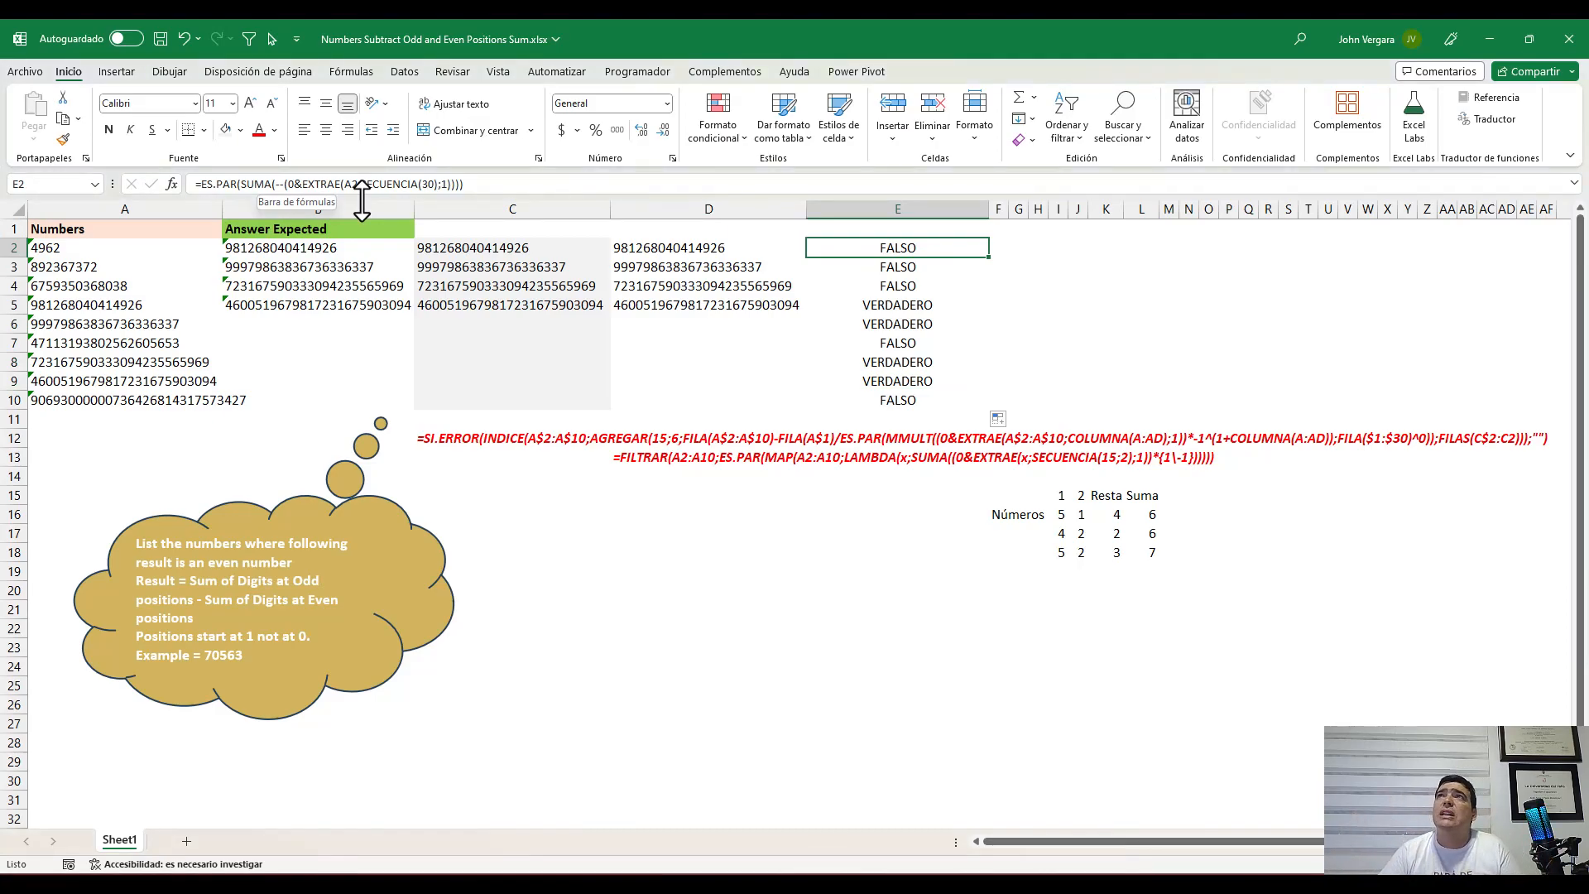
pyautogui.click(201, 183)
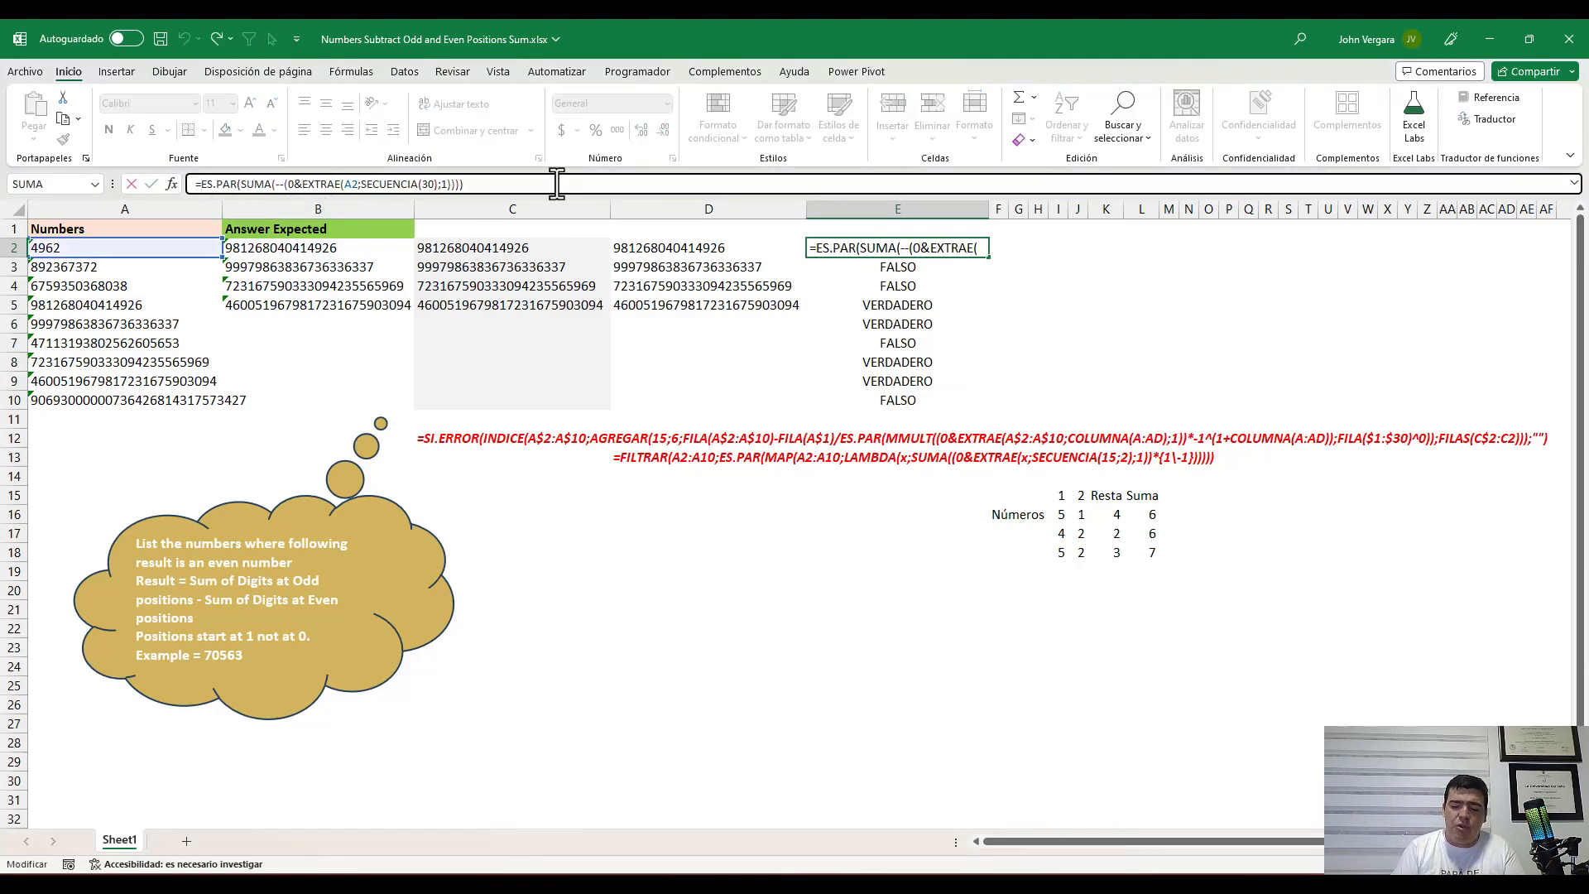
pyautogui.write('MAP(')
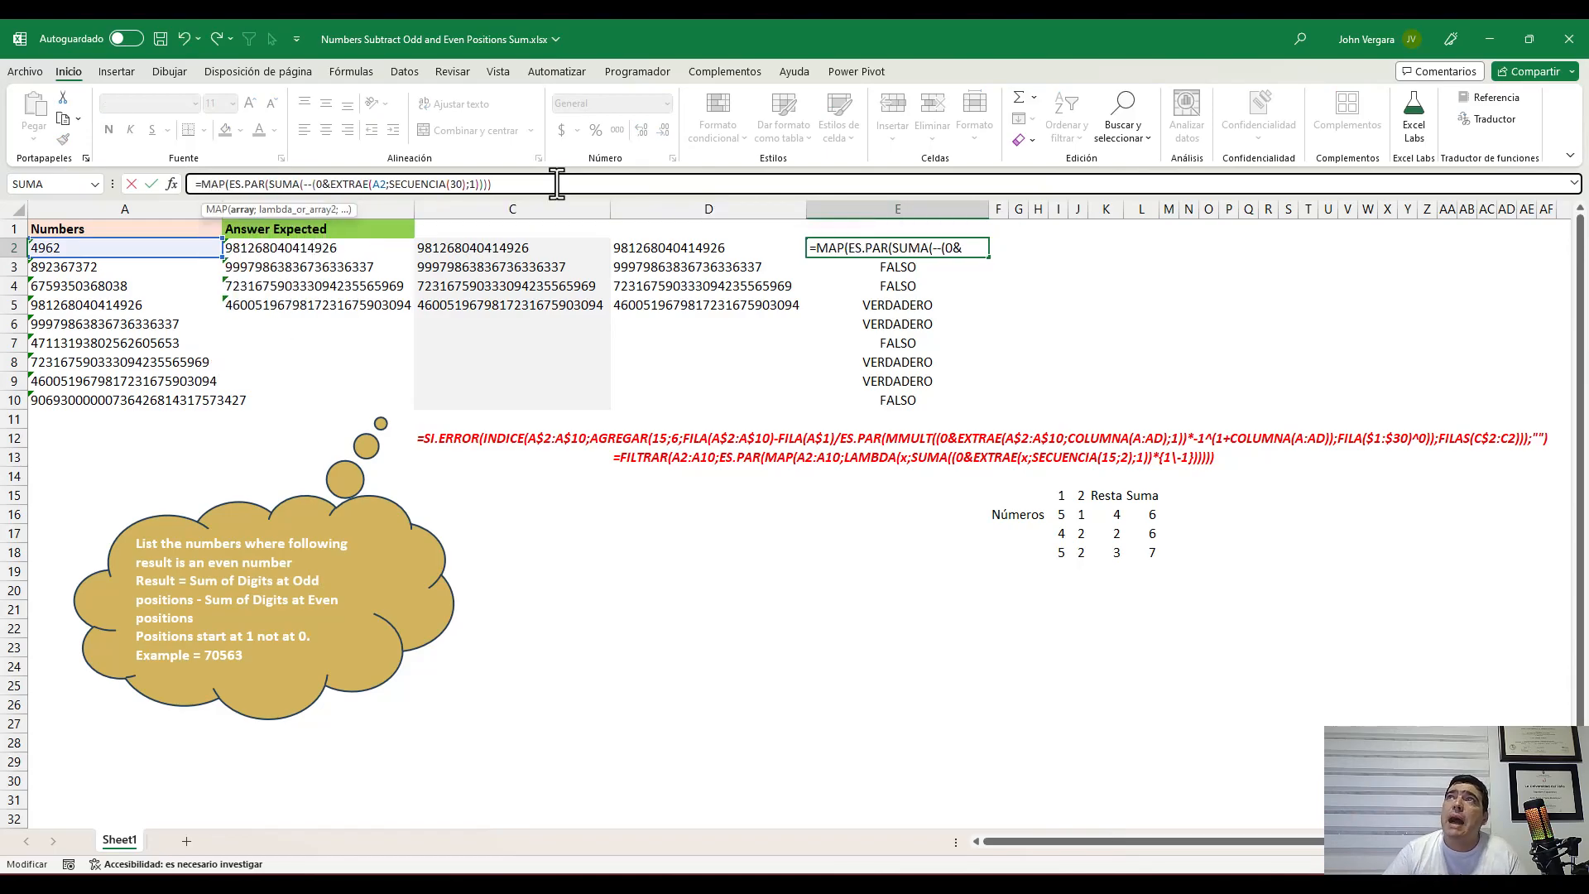
pyautogui.moveTo(113, 240); pyautogui.dragTo(117, 391)
pyautogui.write(';LAMBDA(x')
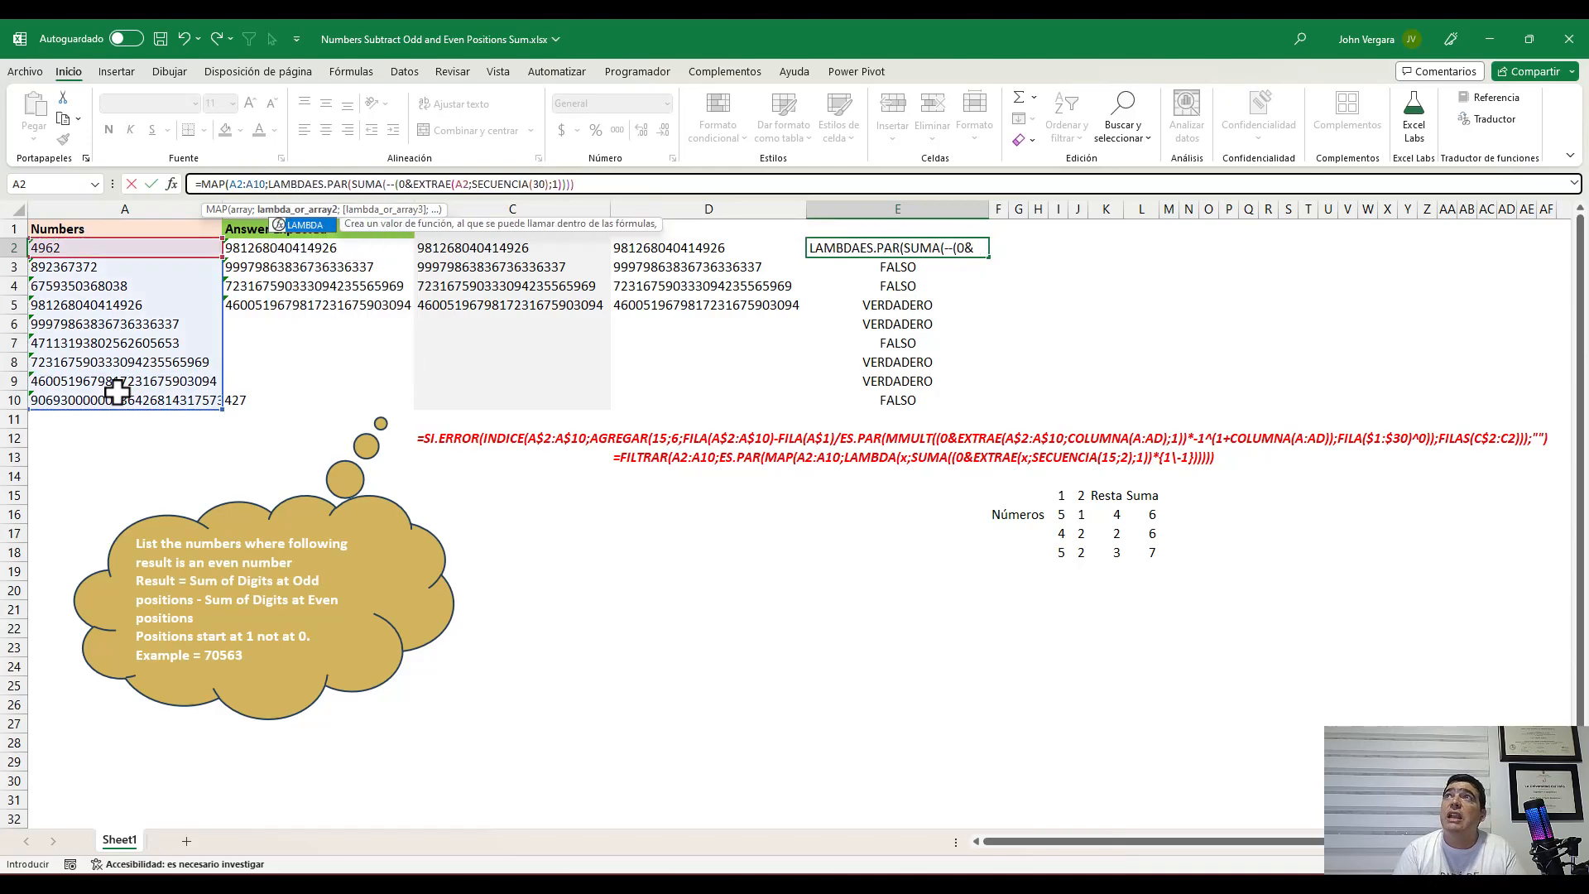
pyautogui.write(';')
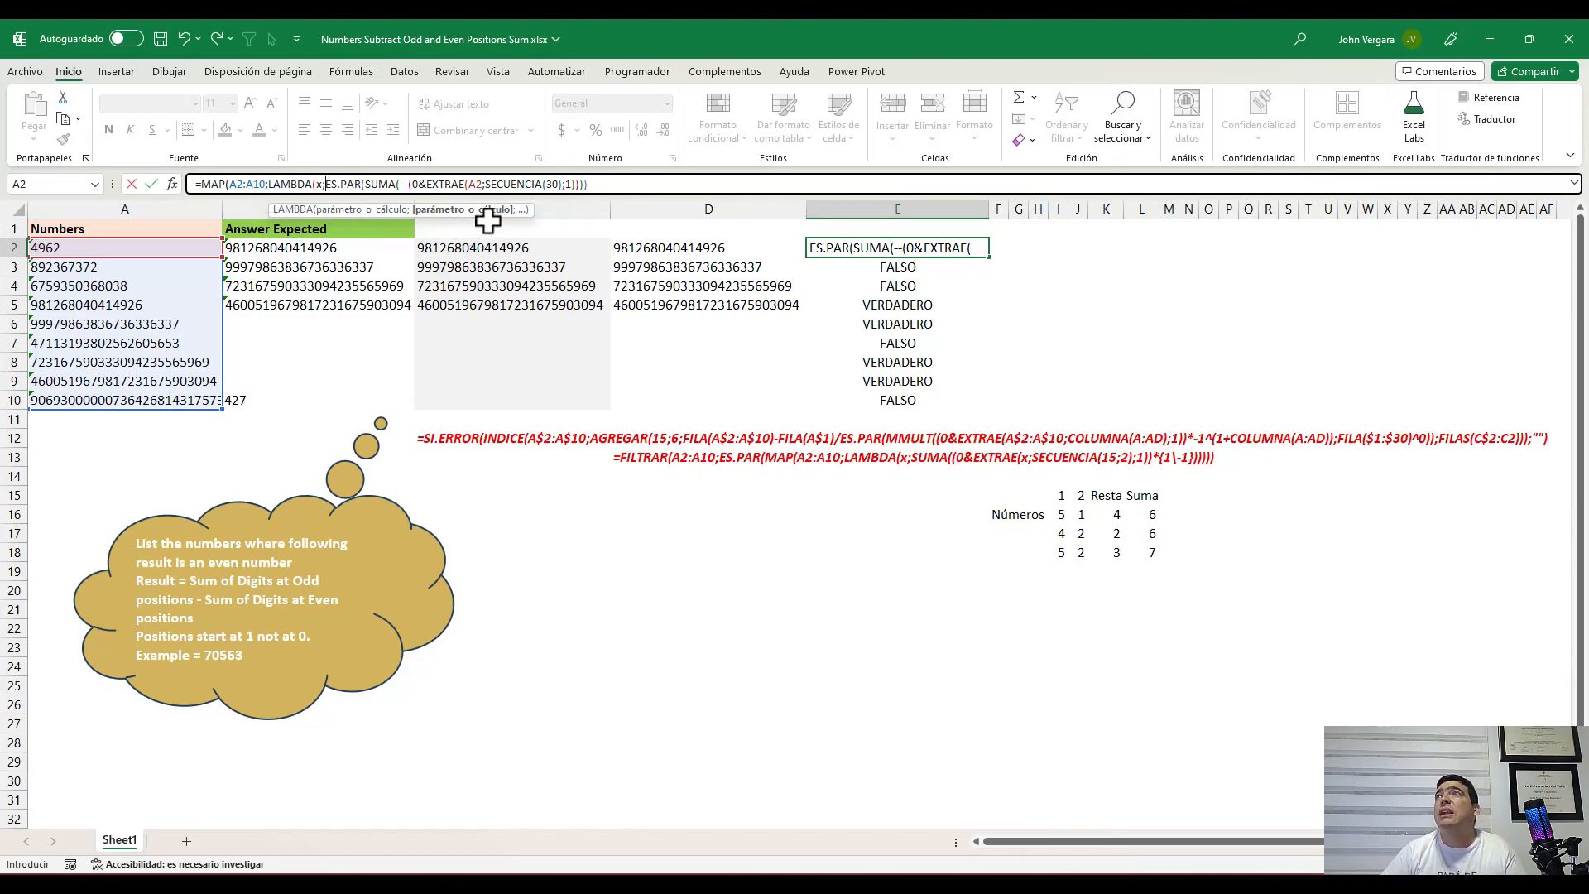
pyautogui.doubleClick(475, 184)
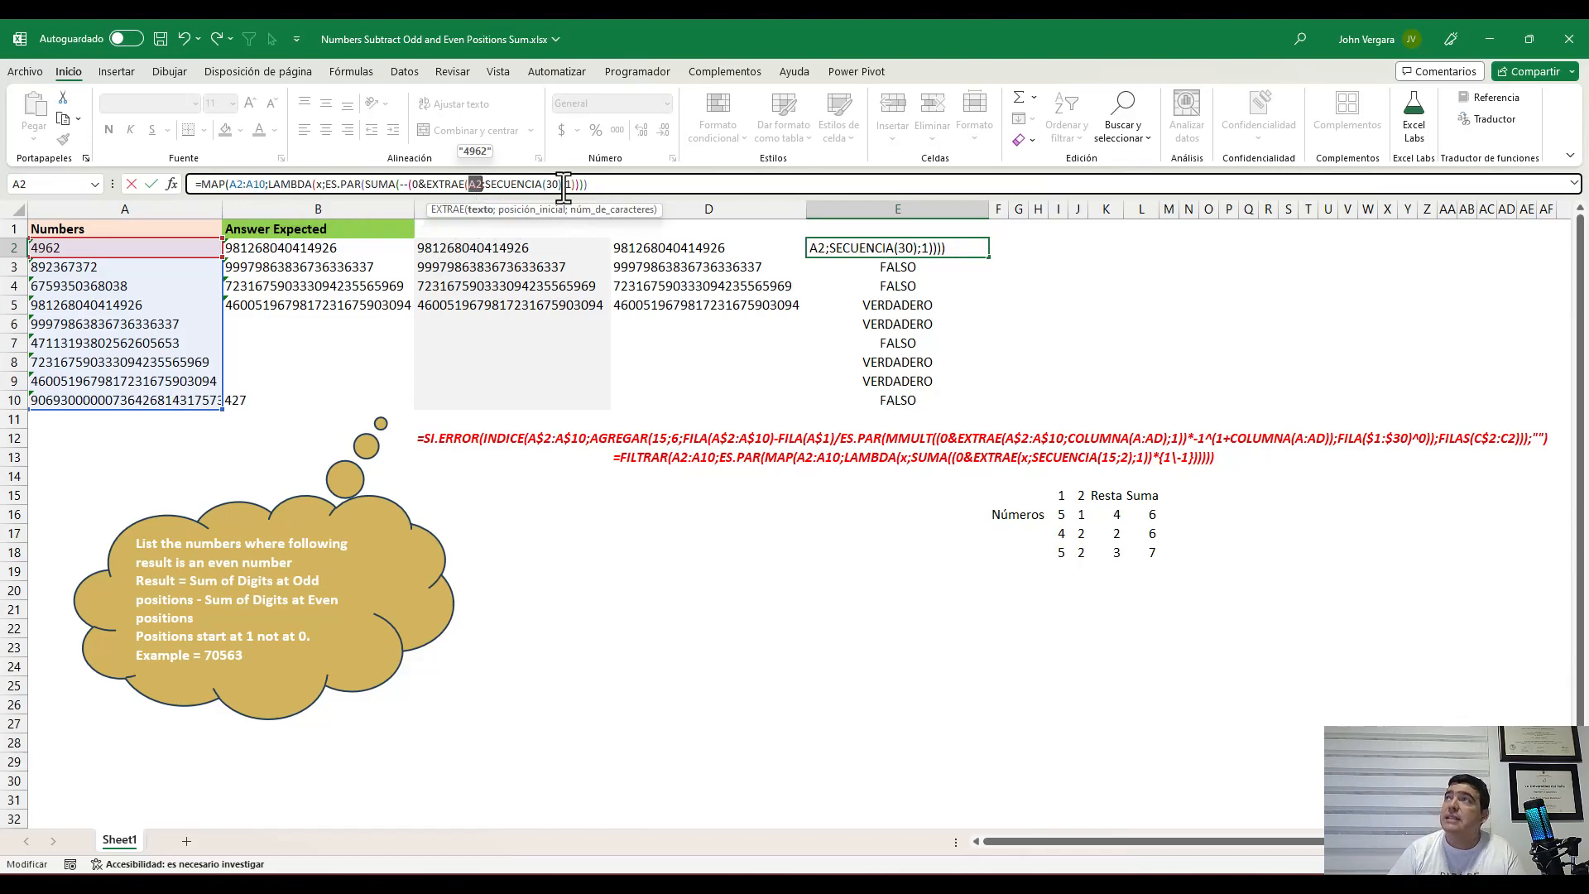
pyautogui.write('x')
pyautogui.write('))')
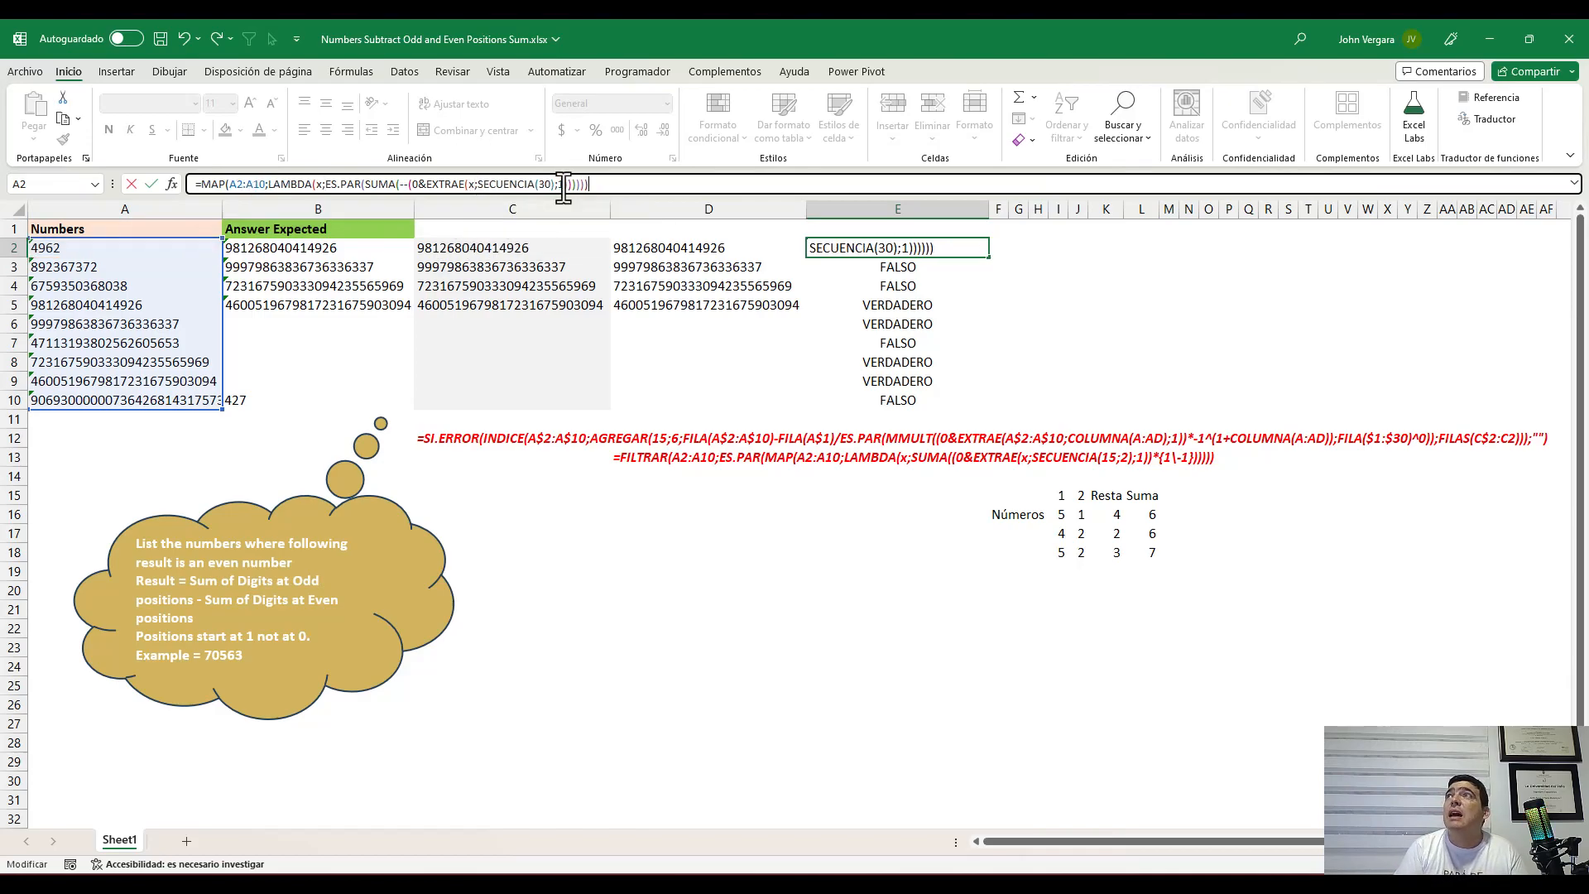
pyautogui.hotkey('ctrl', 'Return')
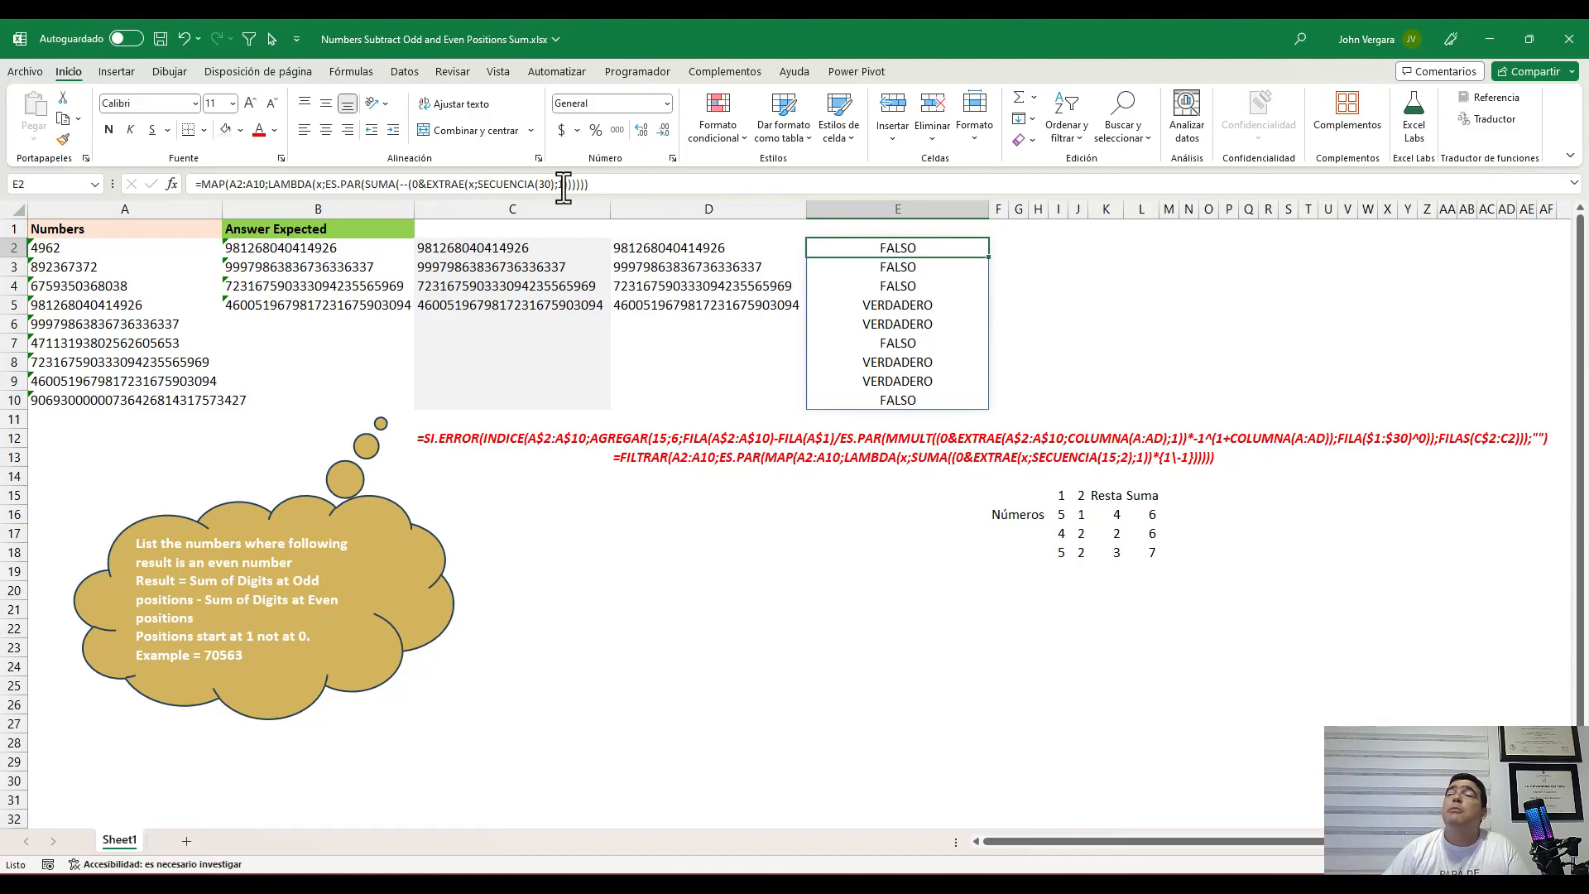
# Wrap the MAP parity test in E2 with FILTRAR, using A2:A10 as the array to filter
pyautogui.click(321, 184)
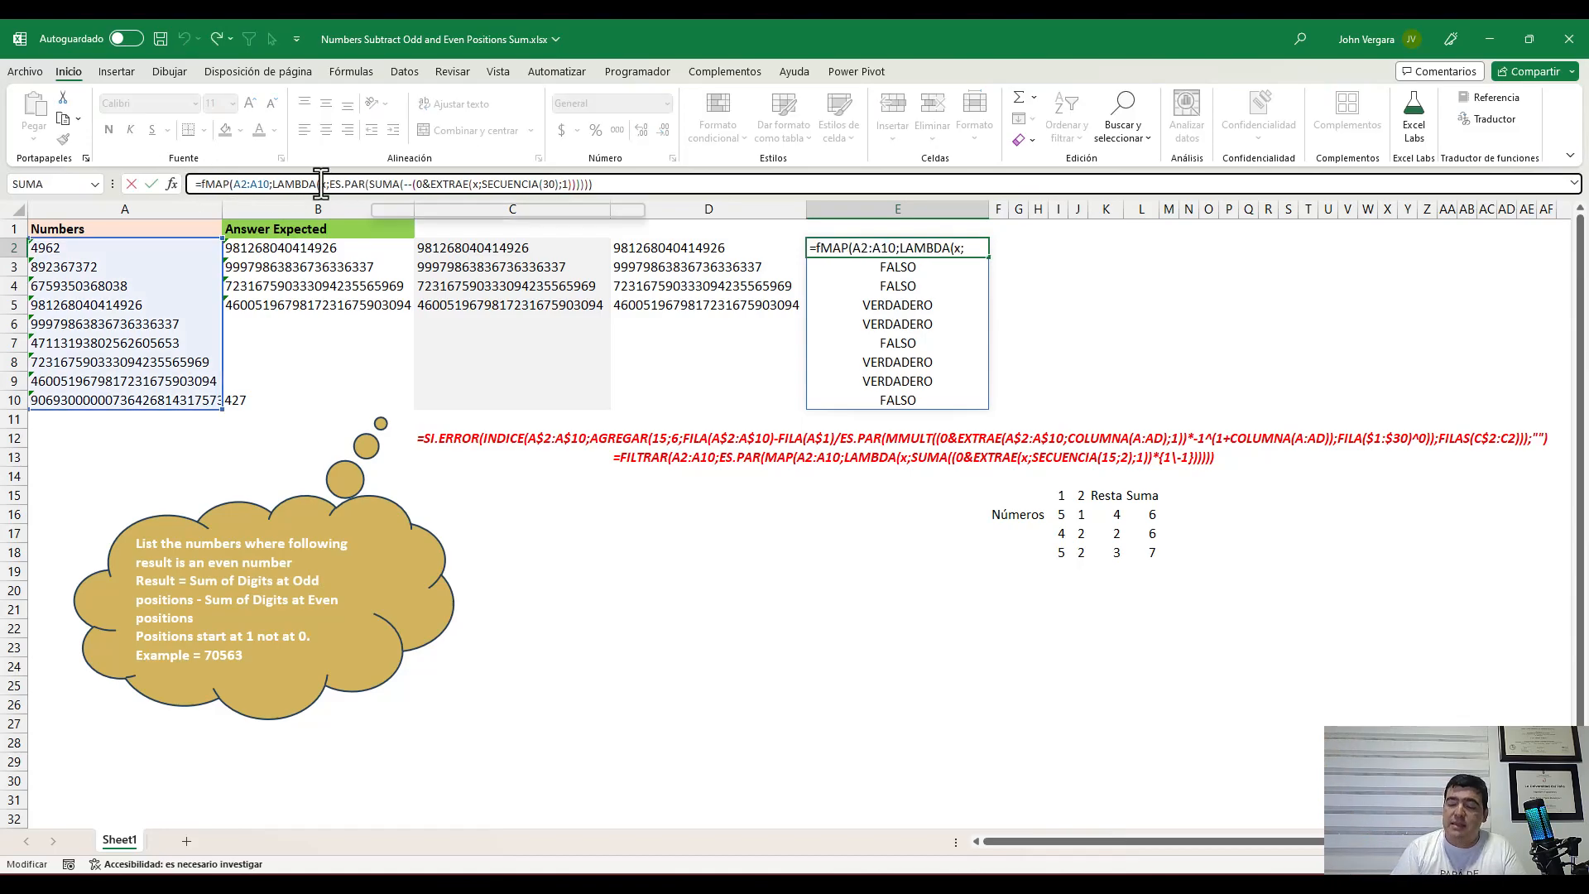
pyautogui.write('filtrar')
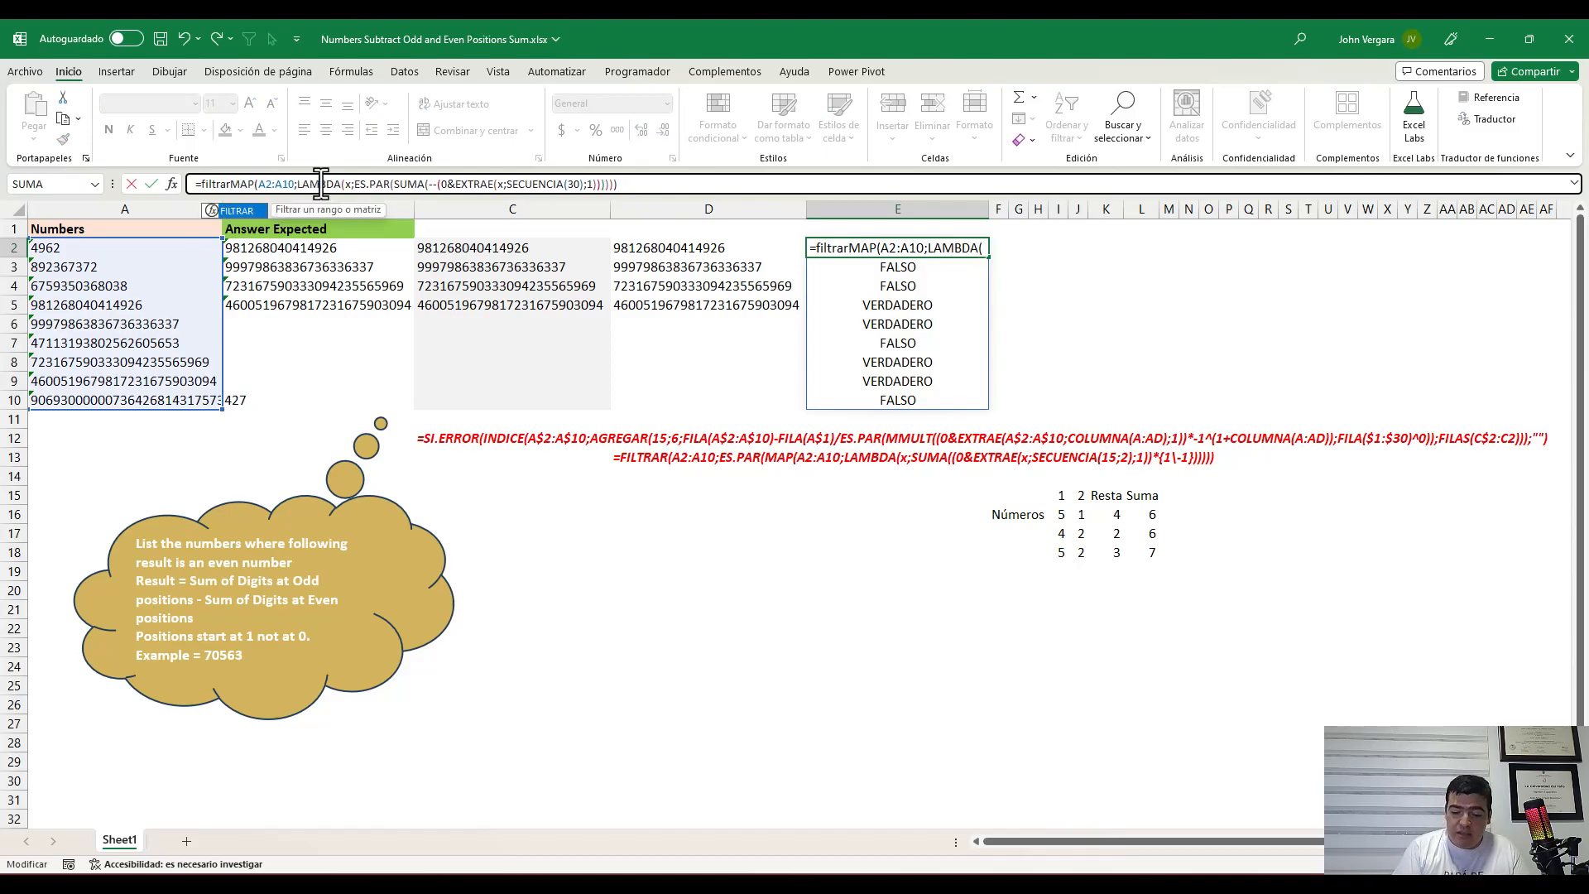
pyautogui.write('(')
pyautogui.moveTo(33, 247); pyautogui.dragTo(67, 406)
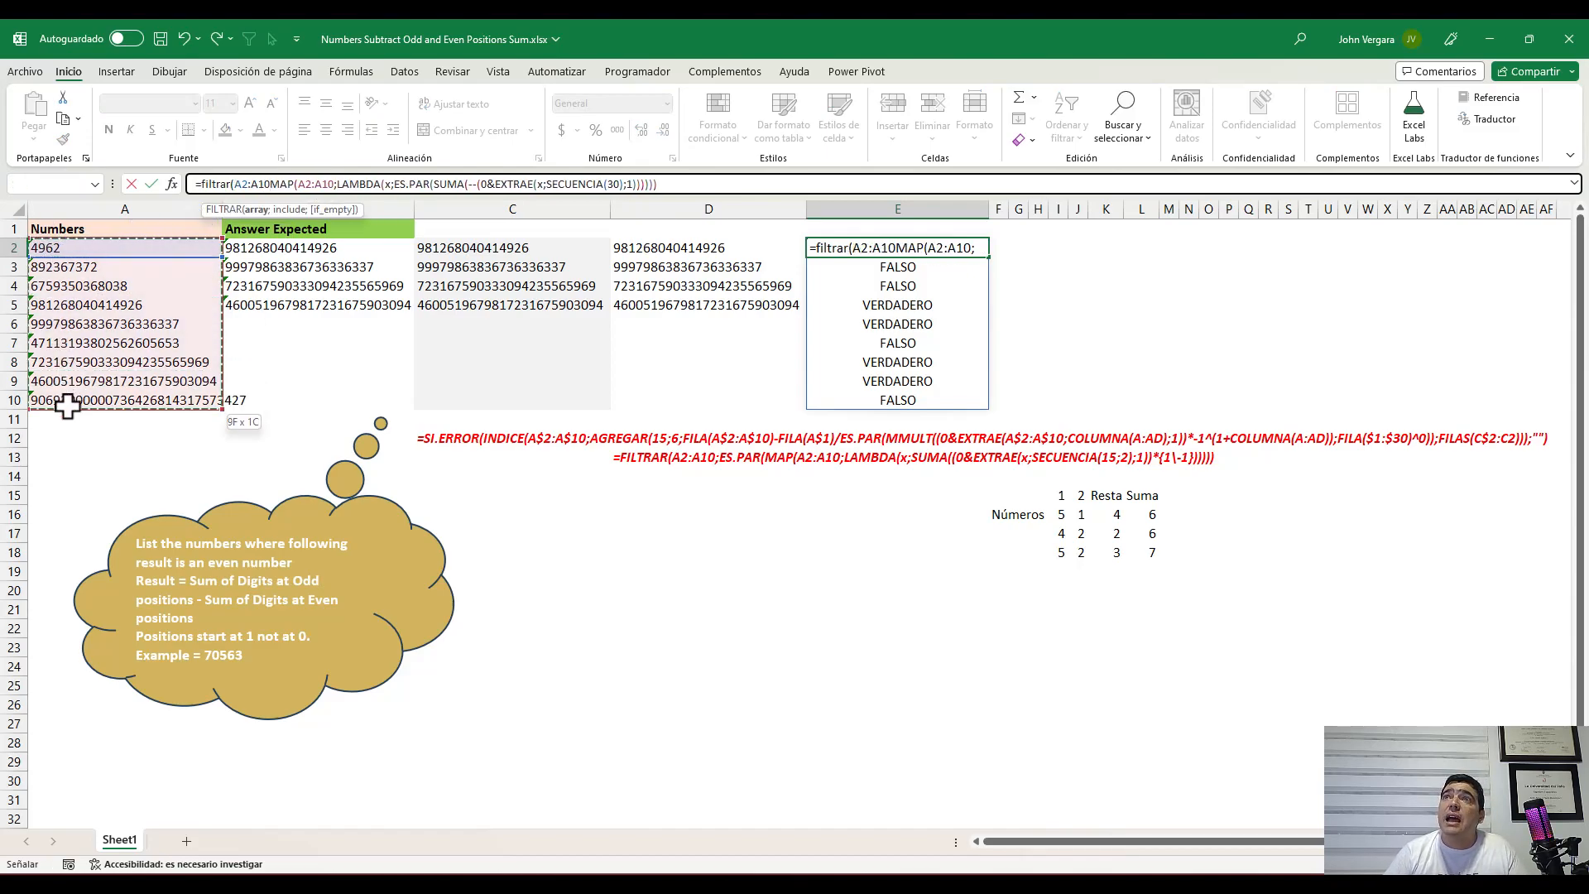
pyautogui.write(';')
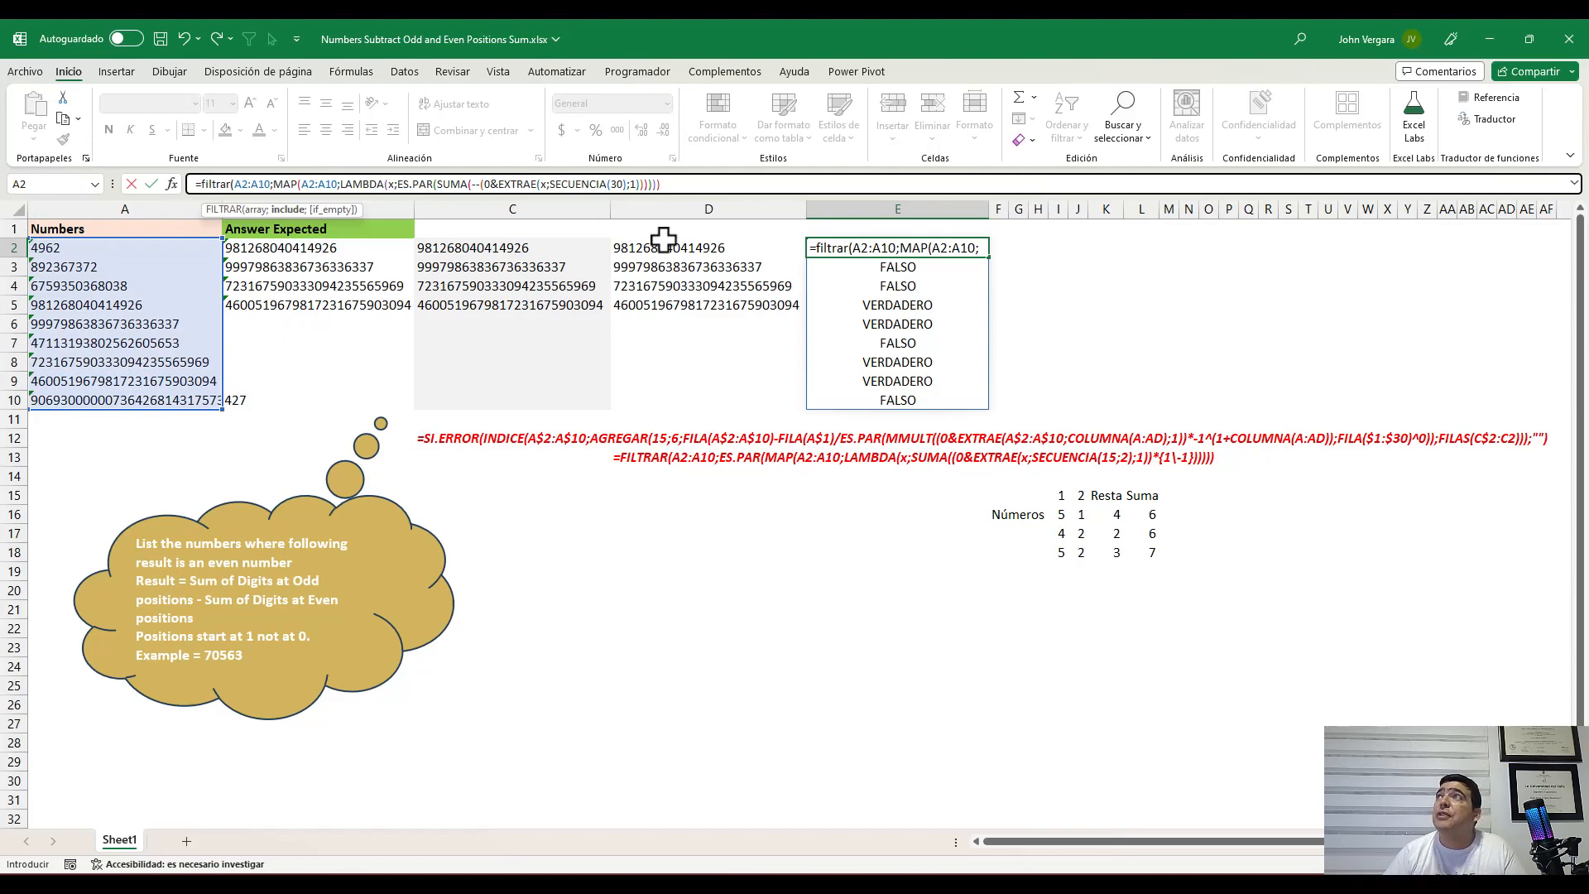
pyautogui.click(674, 184)
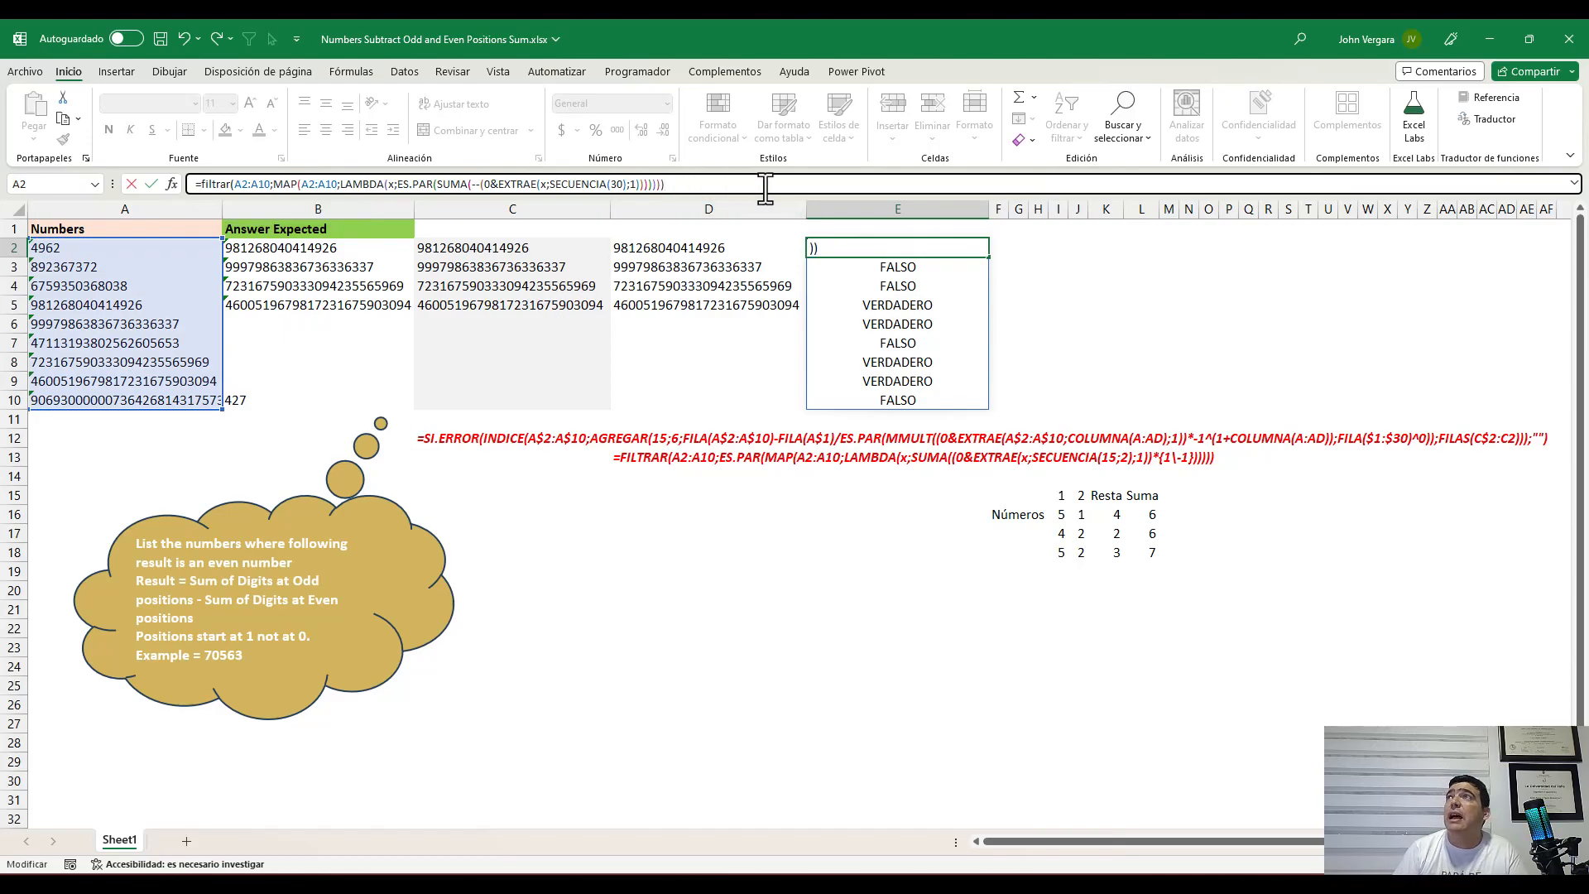
pyautogui.hotkey('ctrl', 'Return')
# Copy the FORMULATEXTO formula from D13 to E13 and move it to E14 to document E2's formula
pyautogui.click(709, 253)
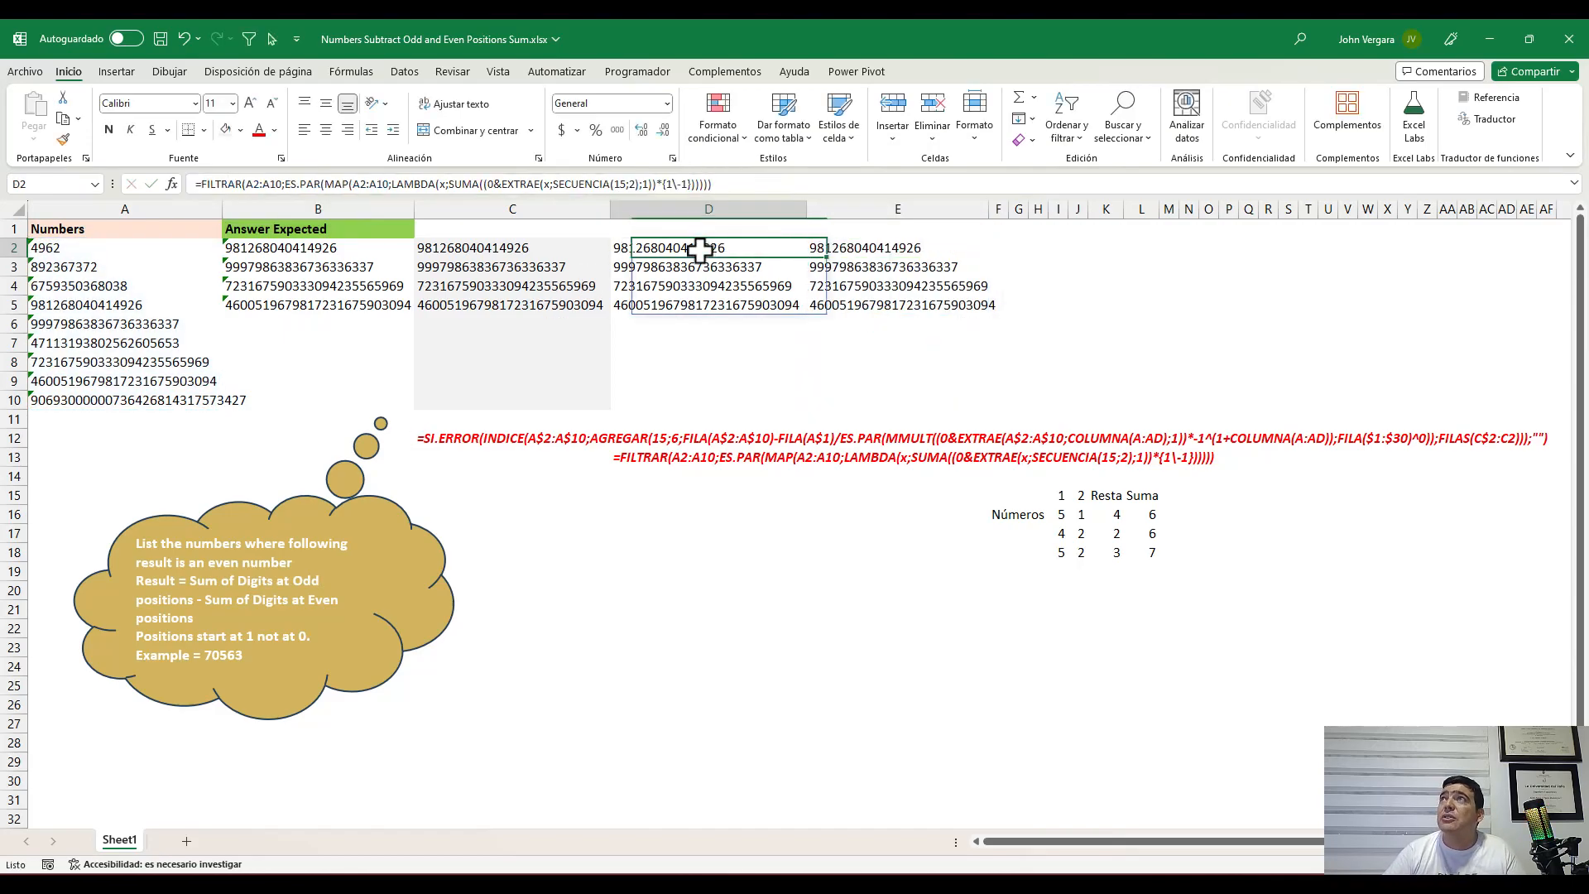
pyautogui.click(648, 461)
pyautogui.hotkey('ctrl', 'c')
pyautogui.click(809, 476)
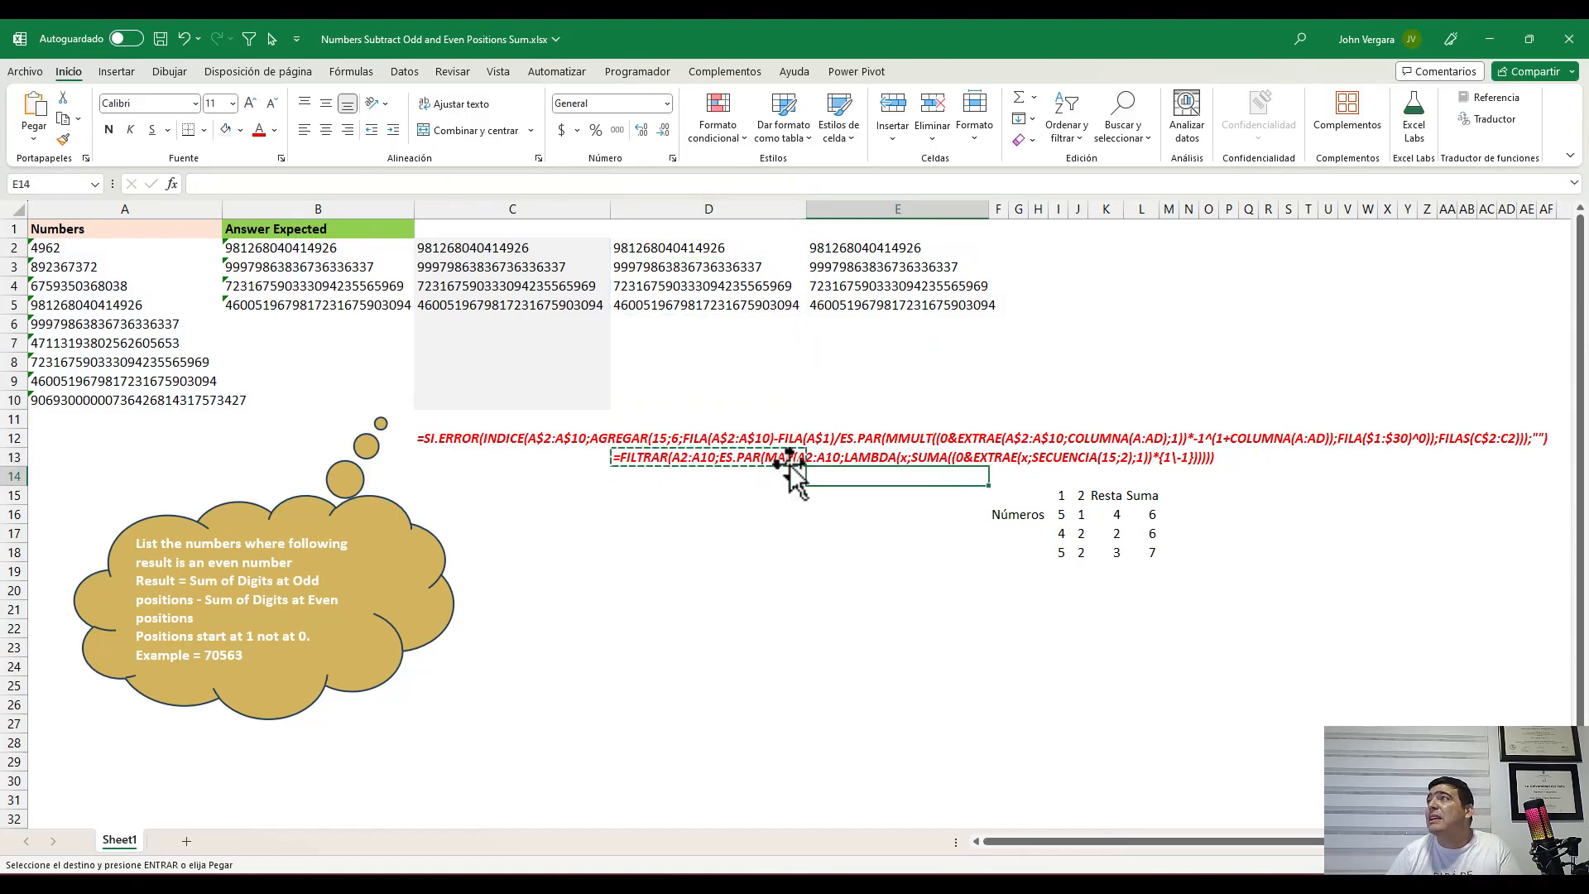
pyautogui.press('Up')
pyautogui.hotkey('ctrl', 'v')
pyautogui.press('Escape')
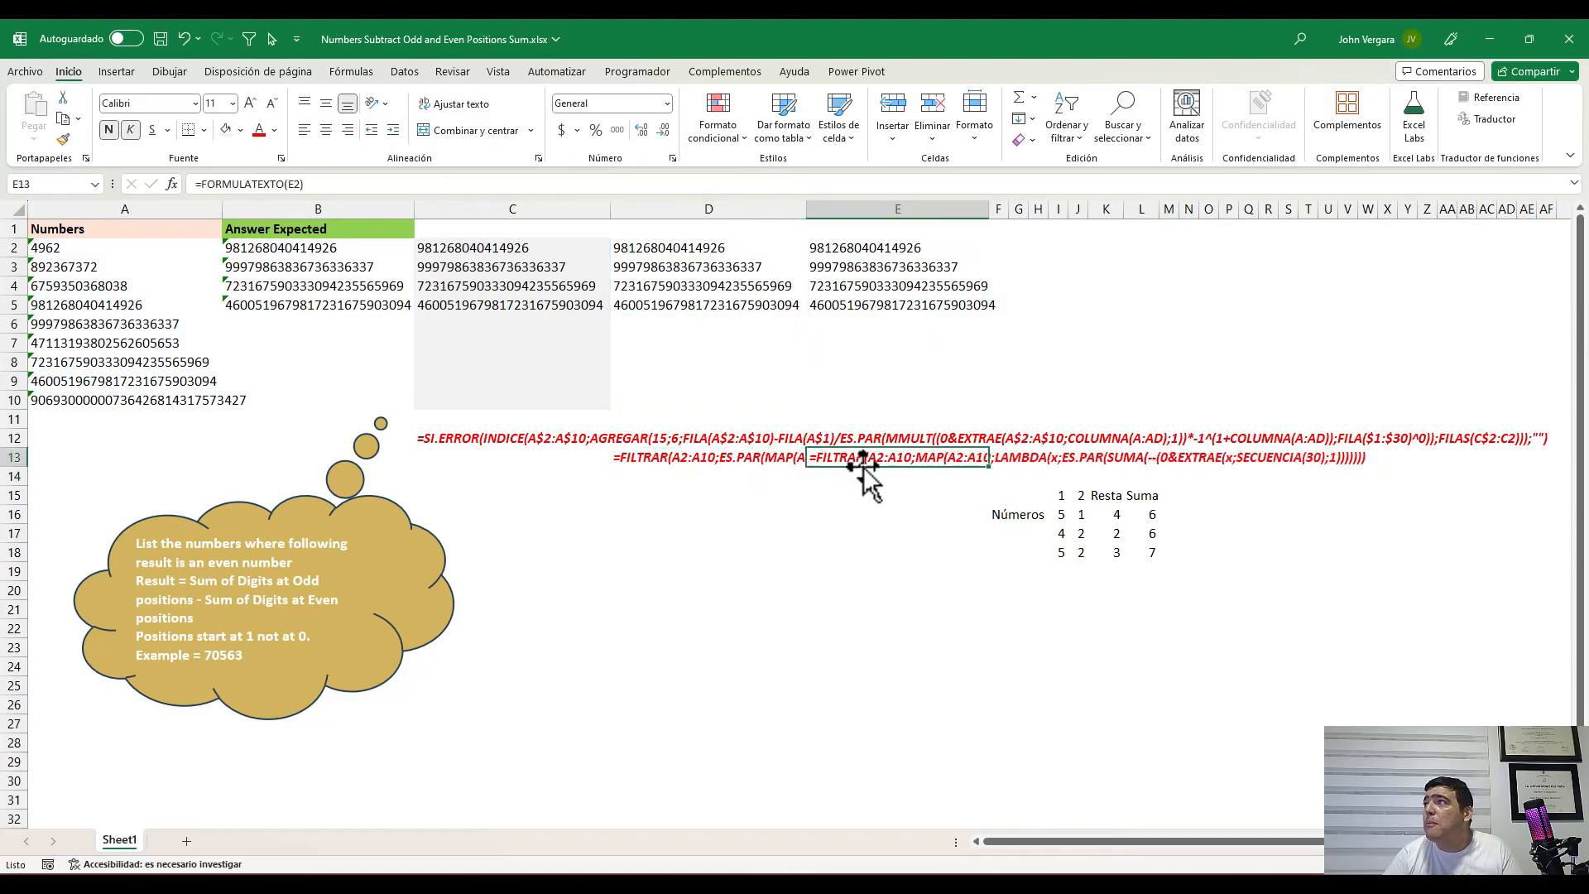
pyautogui.moveTo(875, 465); pyautogui.dragTo(876, 477)
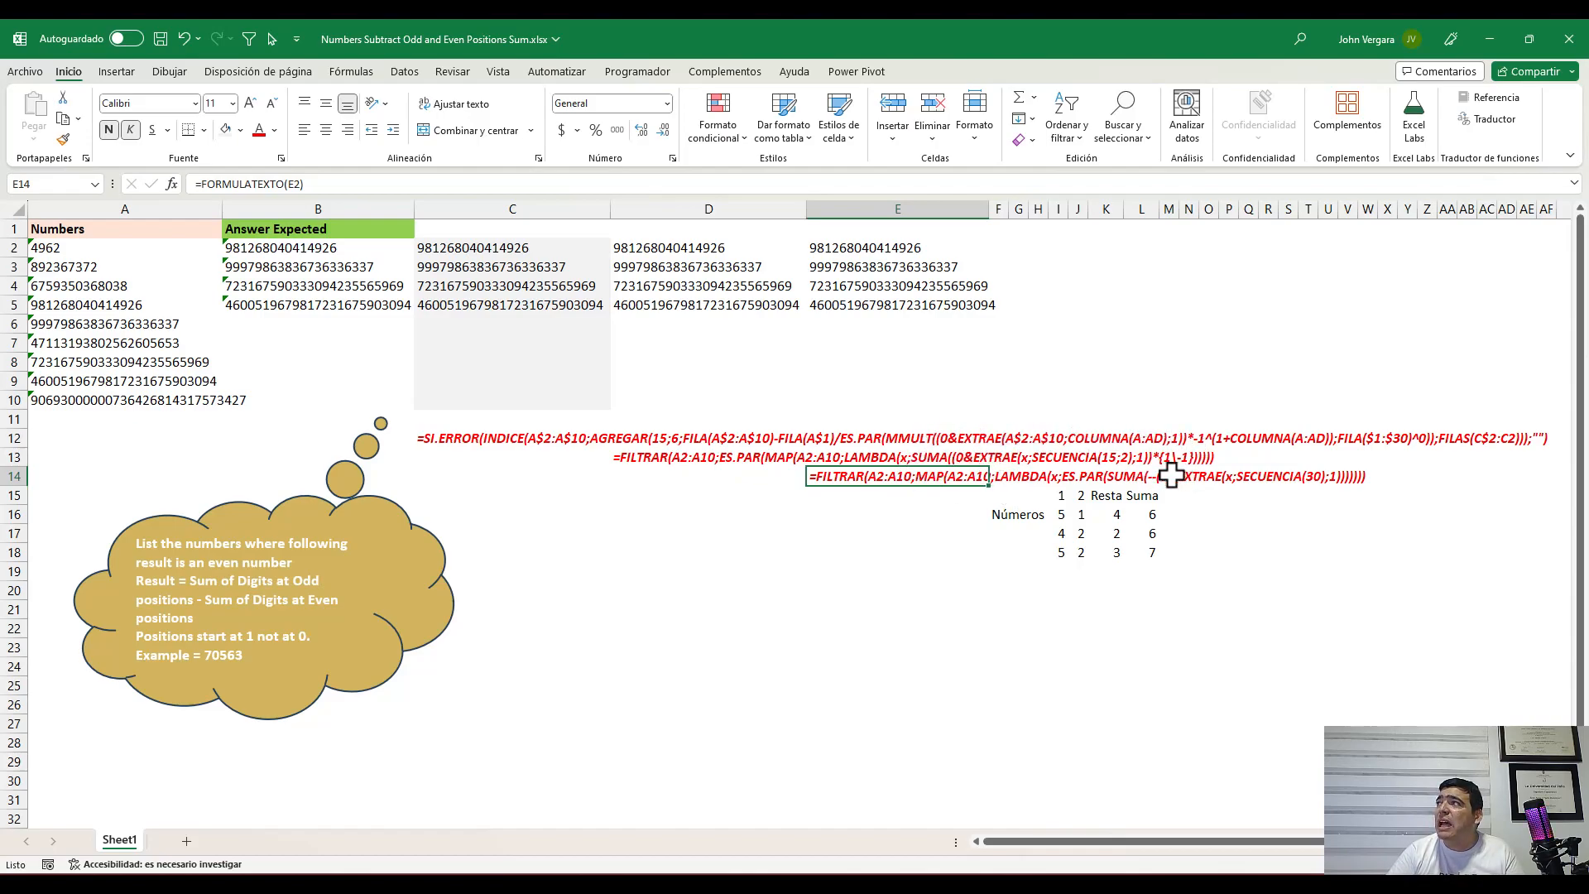
# Examine the formula in E2, especially the double minus before the EXTRAE part inside SUMA, leaving it unedited
pyautogui.click(823, 248)
pyautogui.press('F2')
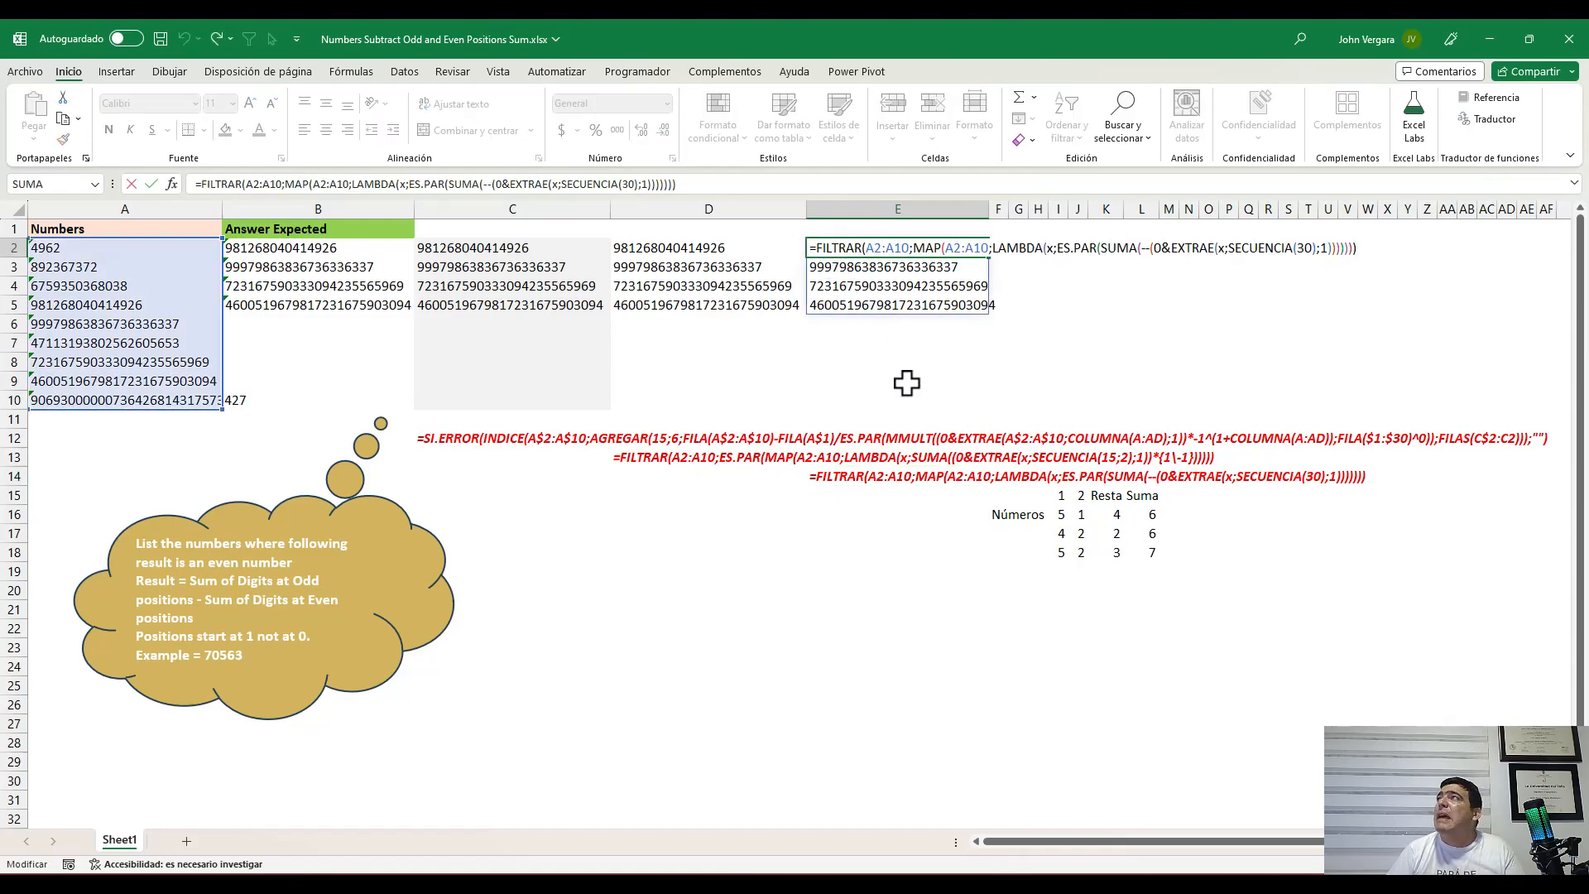
pyautogui.press('Left')
pyautogui.press('Left')
pyautogui.press('Left')
pyautogui.press('Left')
pyautogui.press('Left')
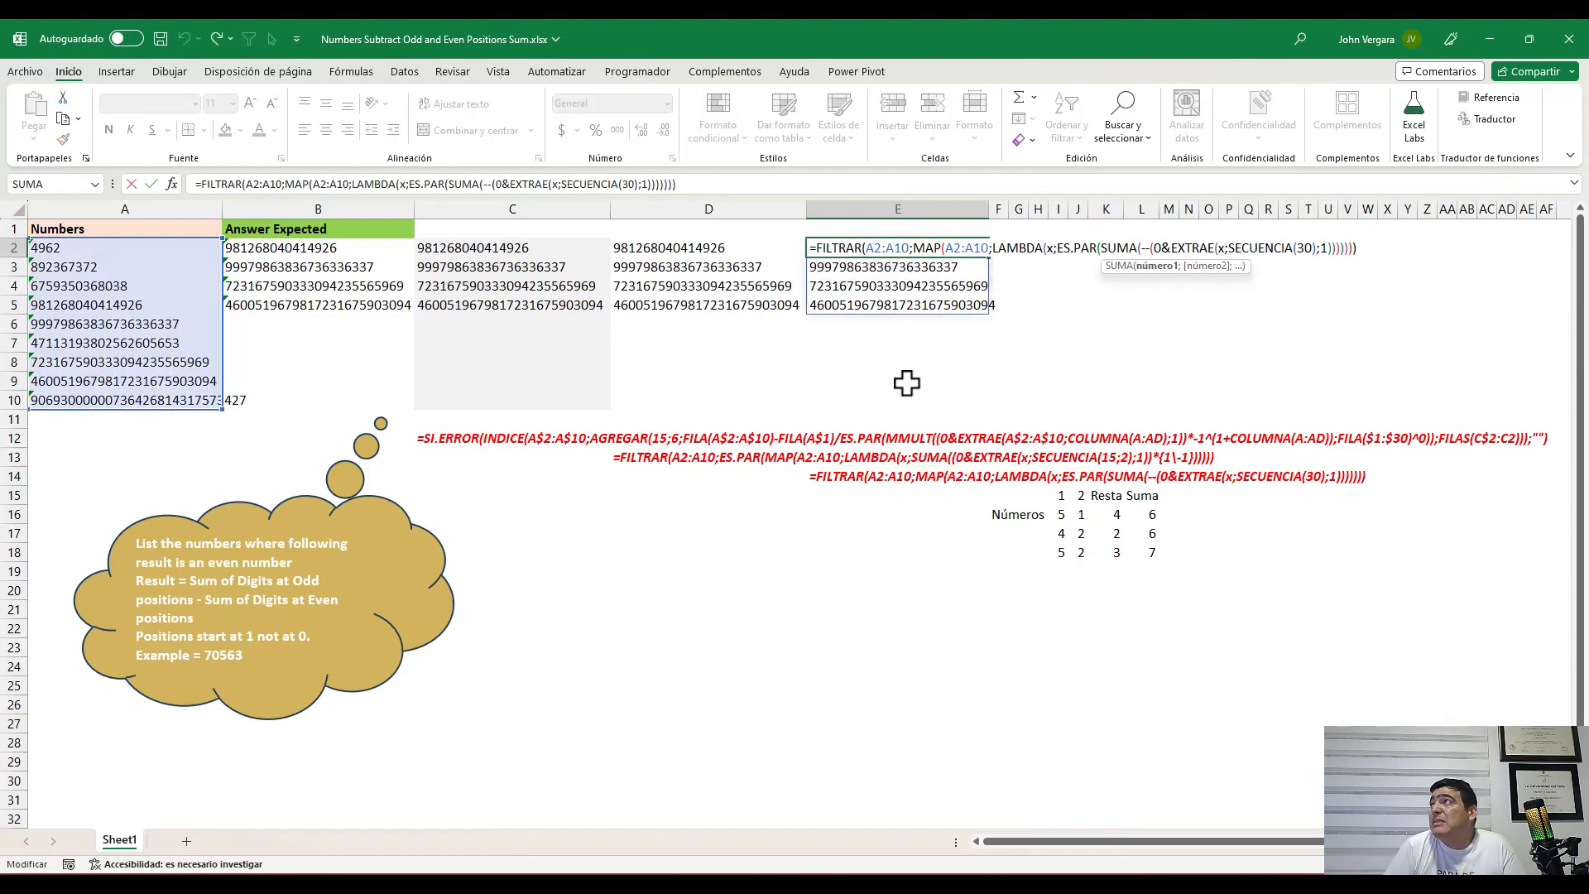
pyautogui.hotkey('shift', 'Left')
pyautogui.hotkey('shift', 'Left')
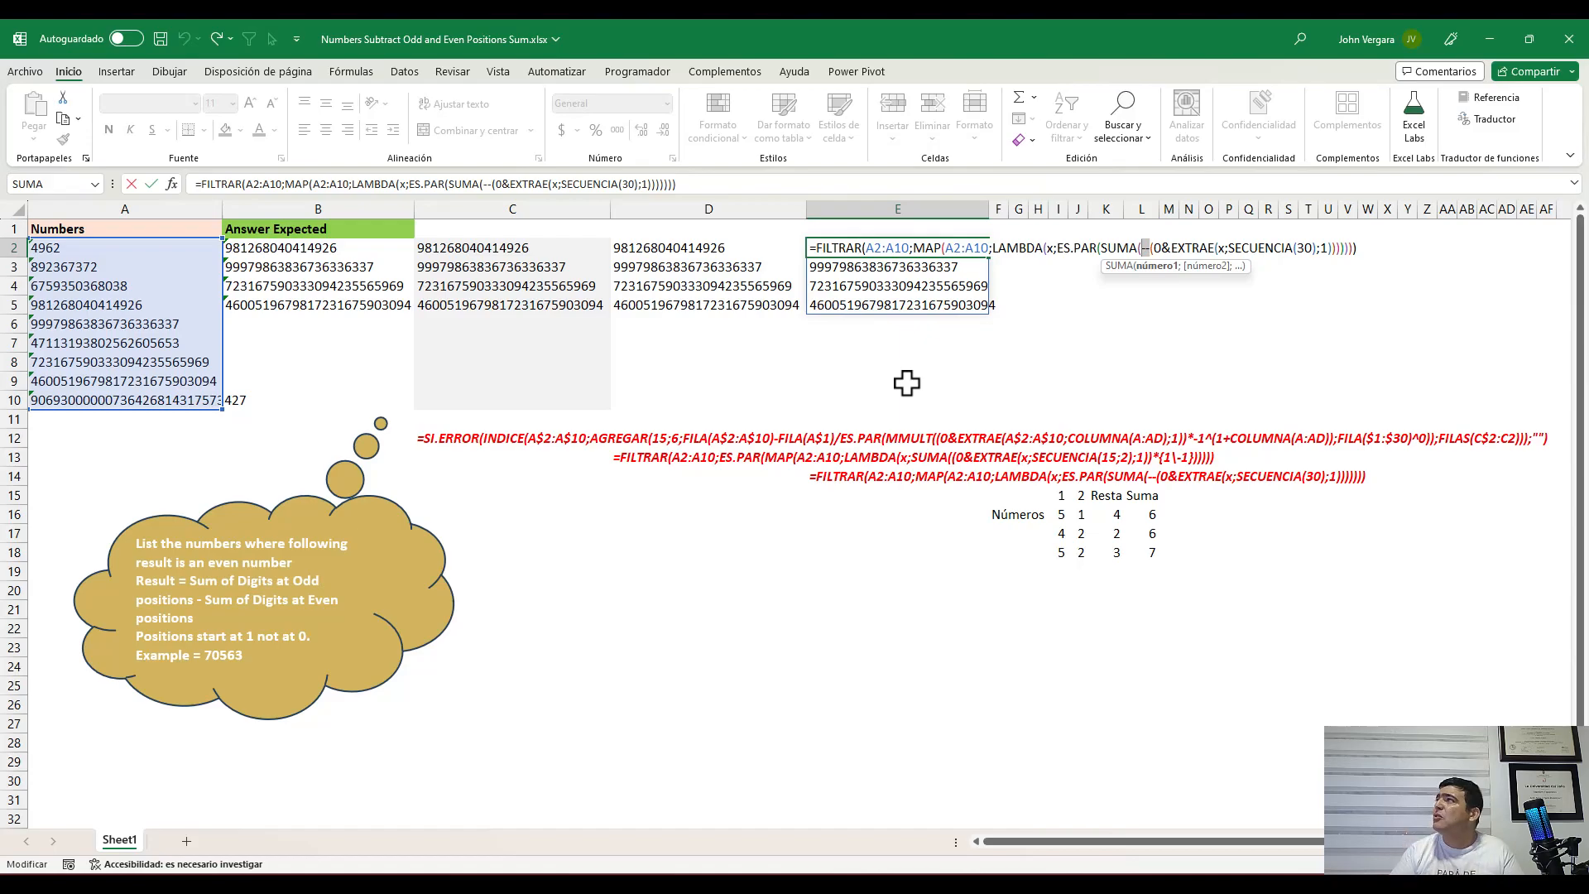
pyautogui.press('Escape')
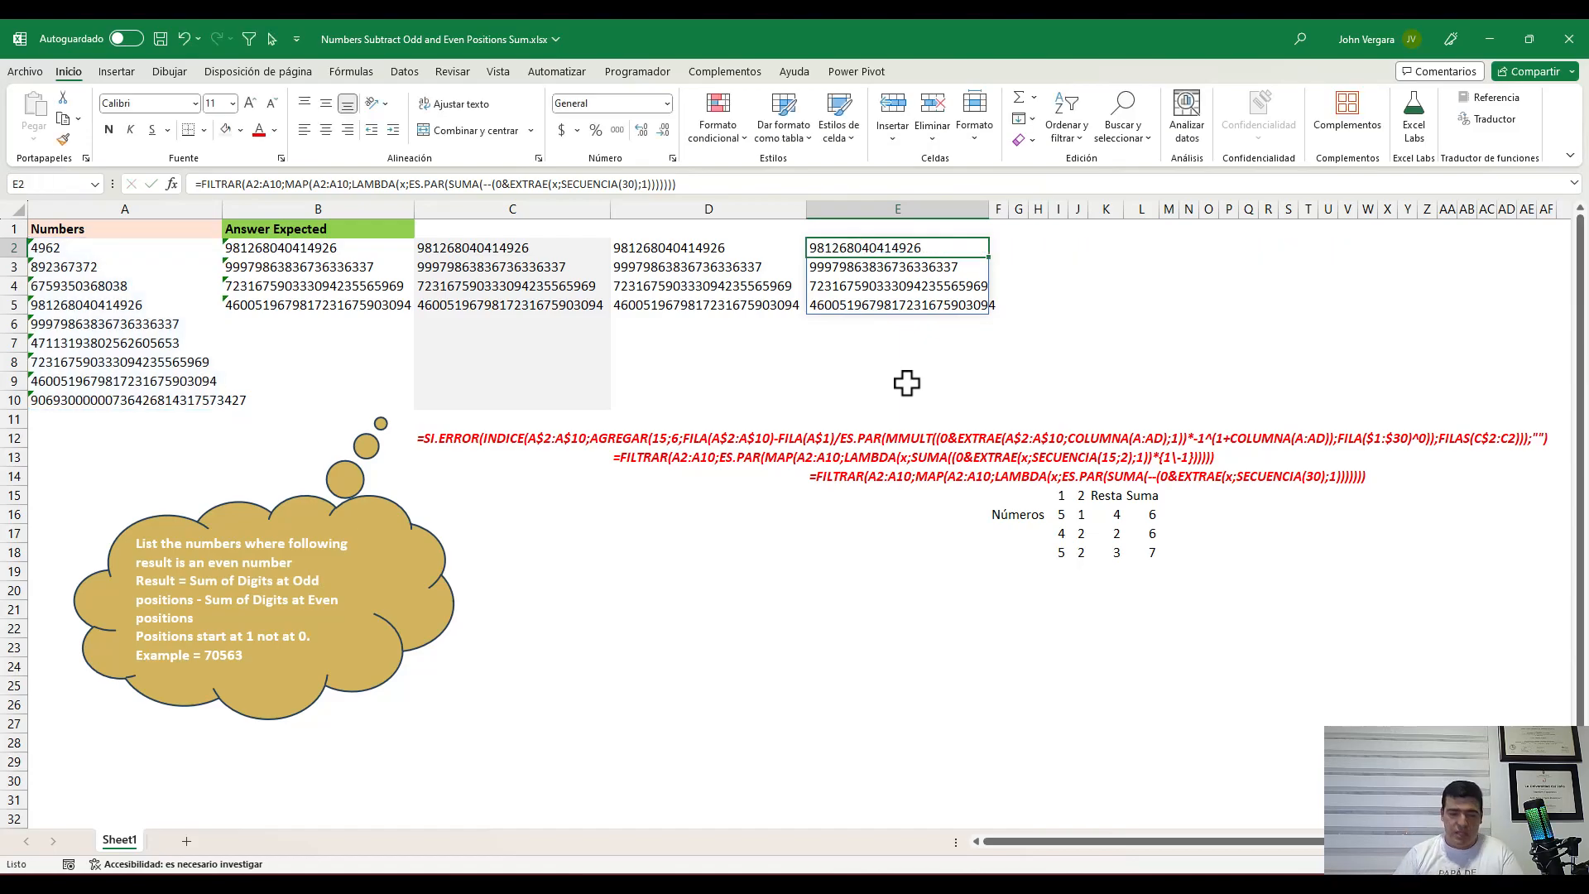
pyautogui.press('F2')
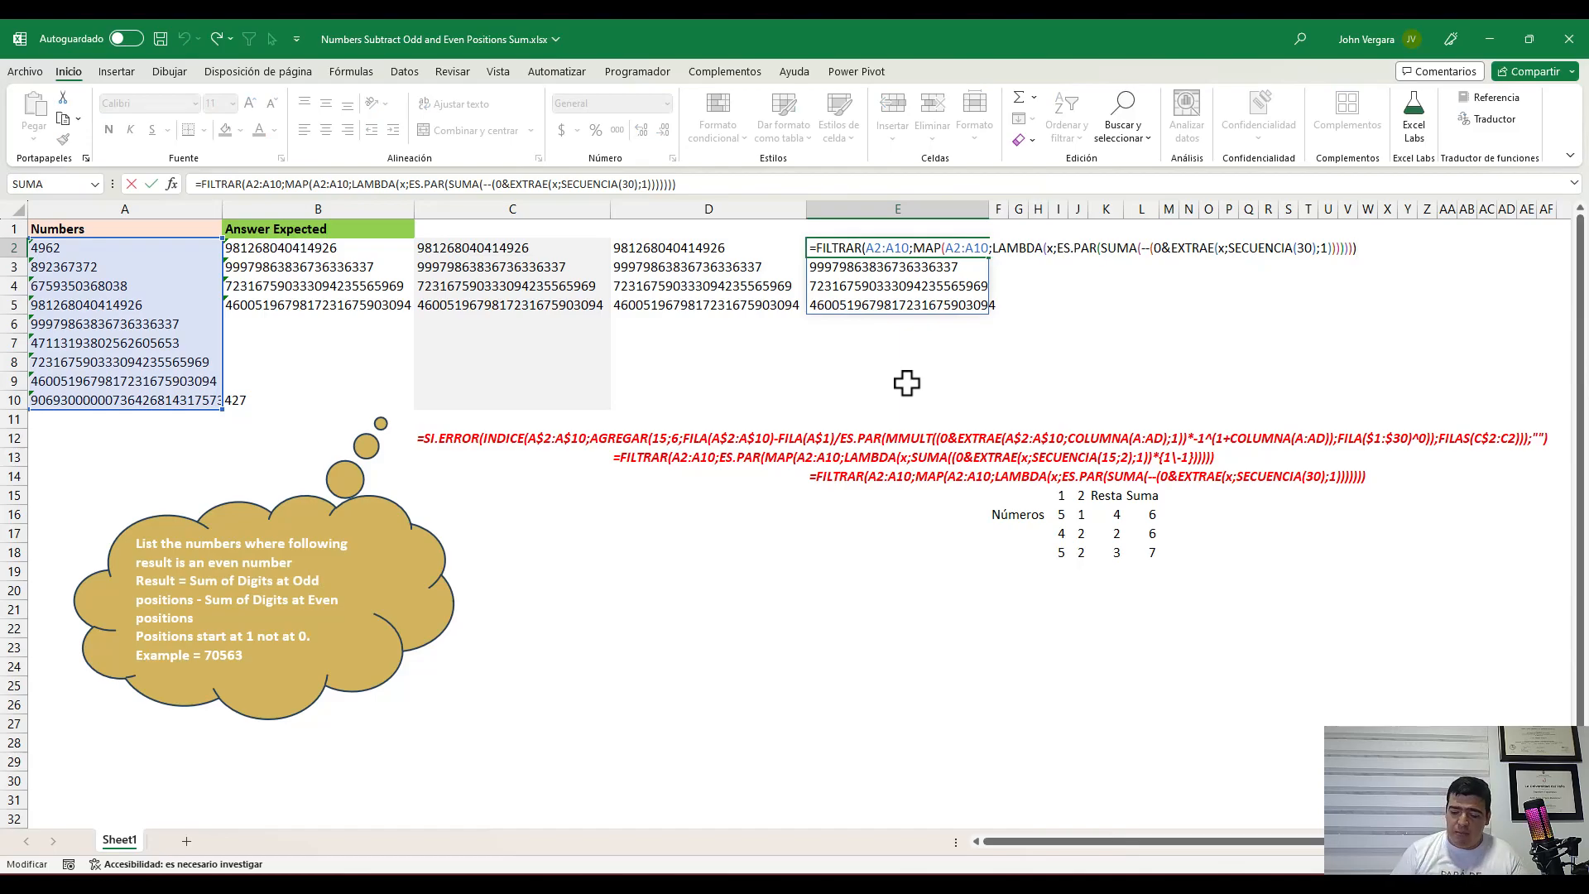
pyautogui.press('Escape')
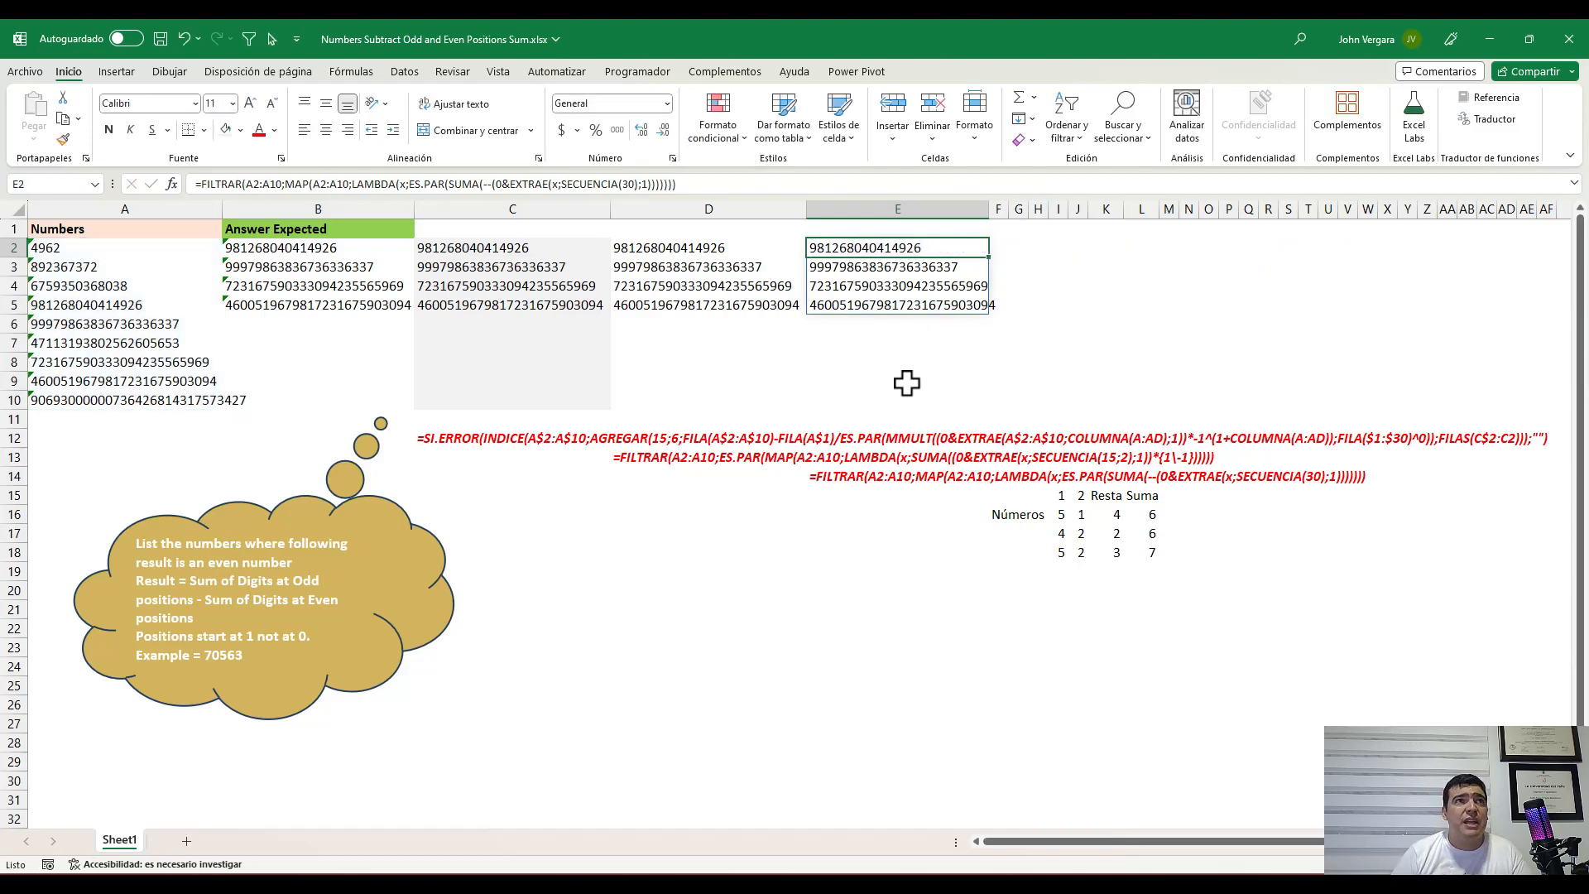